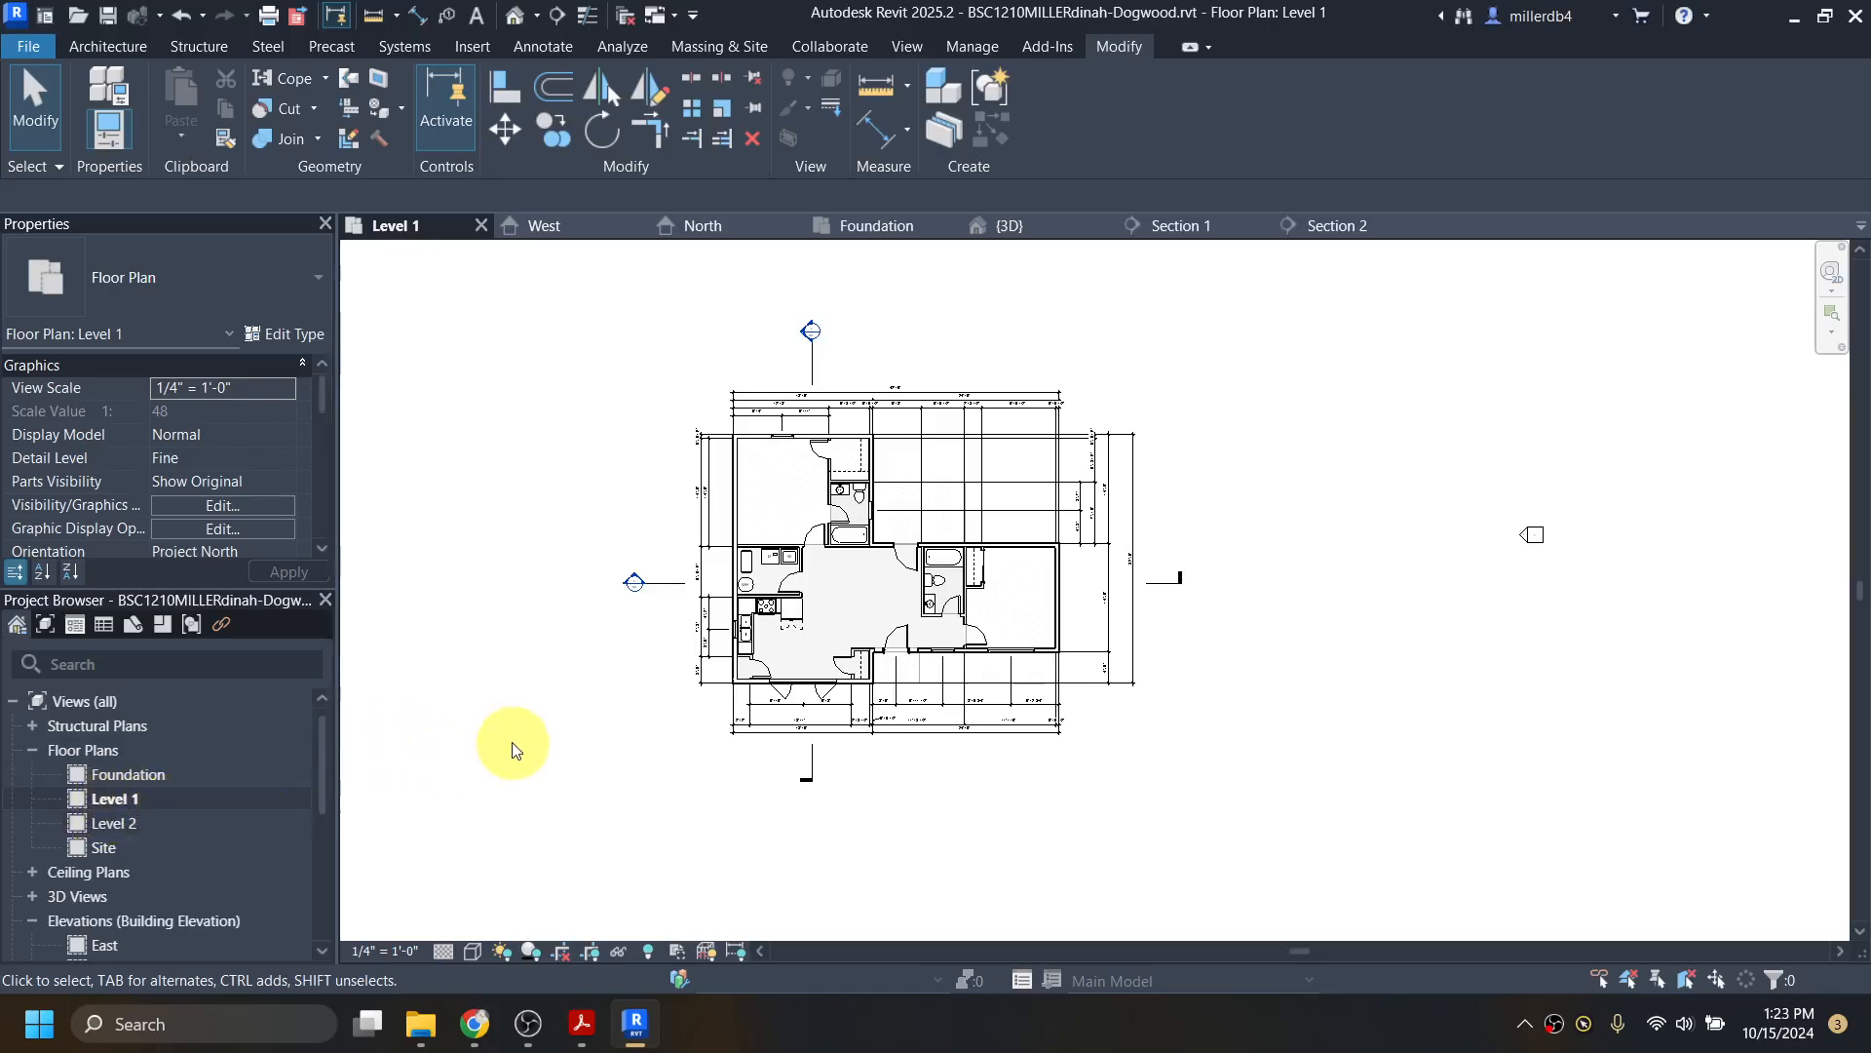
Step: Start the perspective Camera tool from the View tab's 3D View menu on Level 1
click(537, 19)
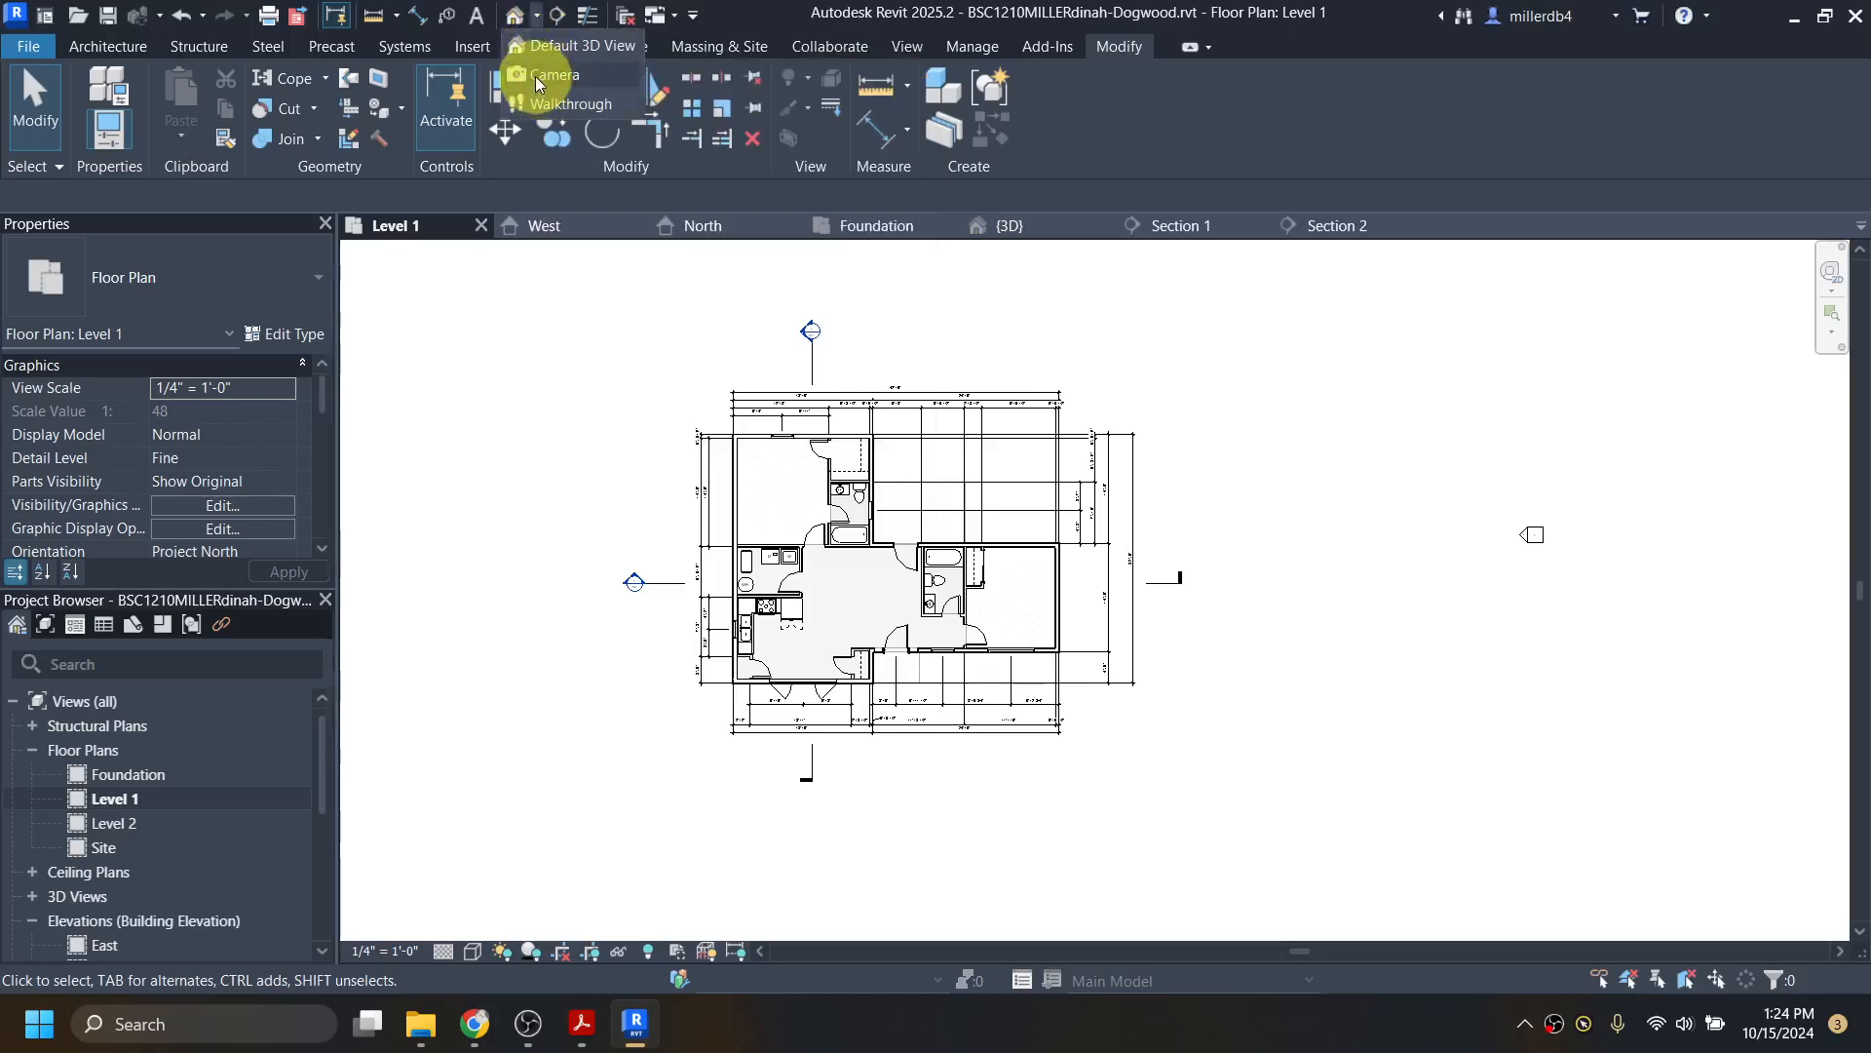
click(640, 147)
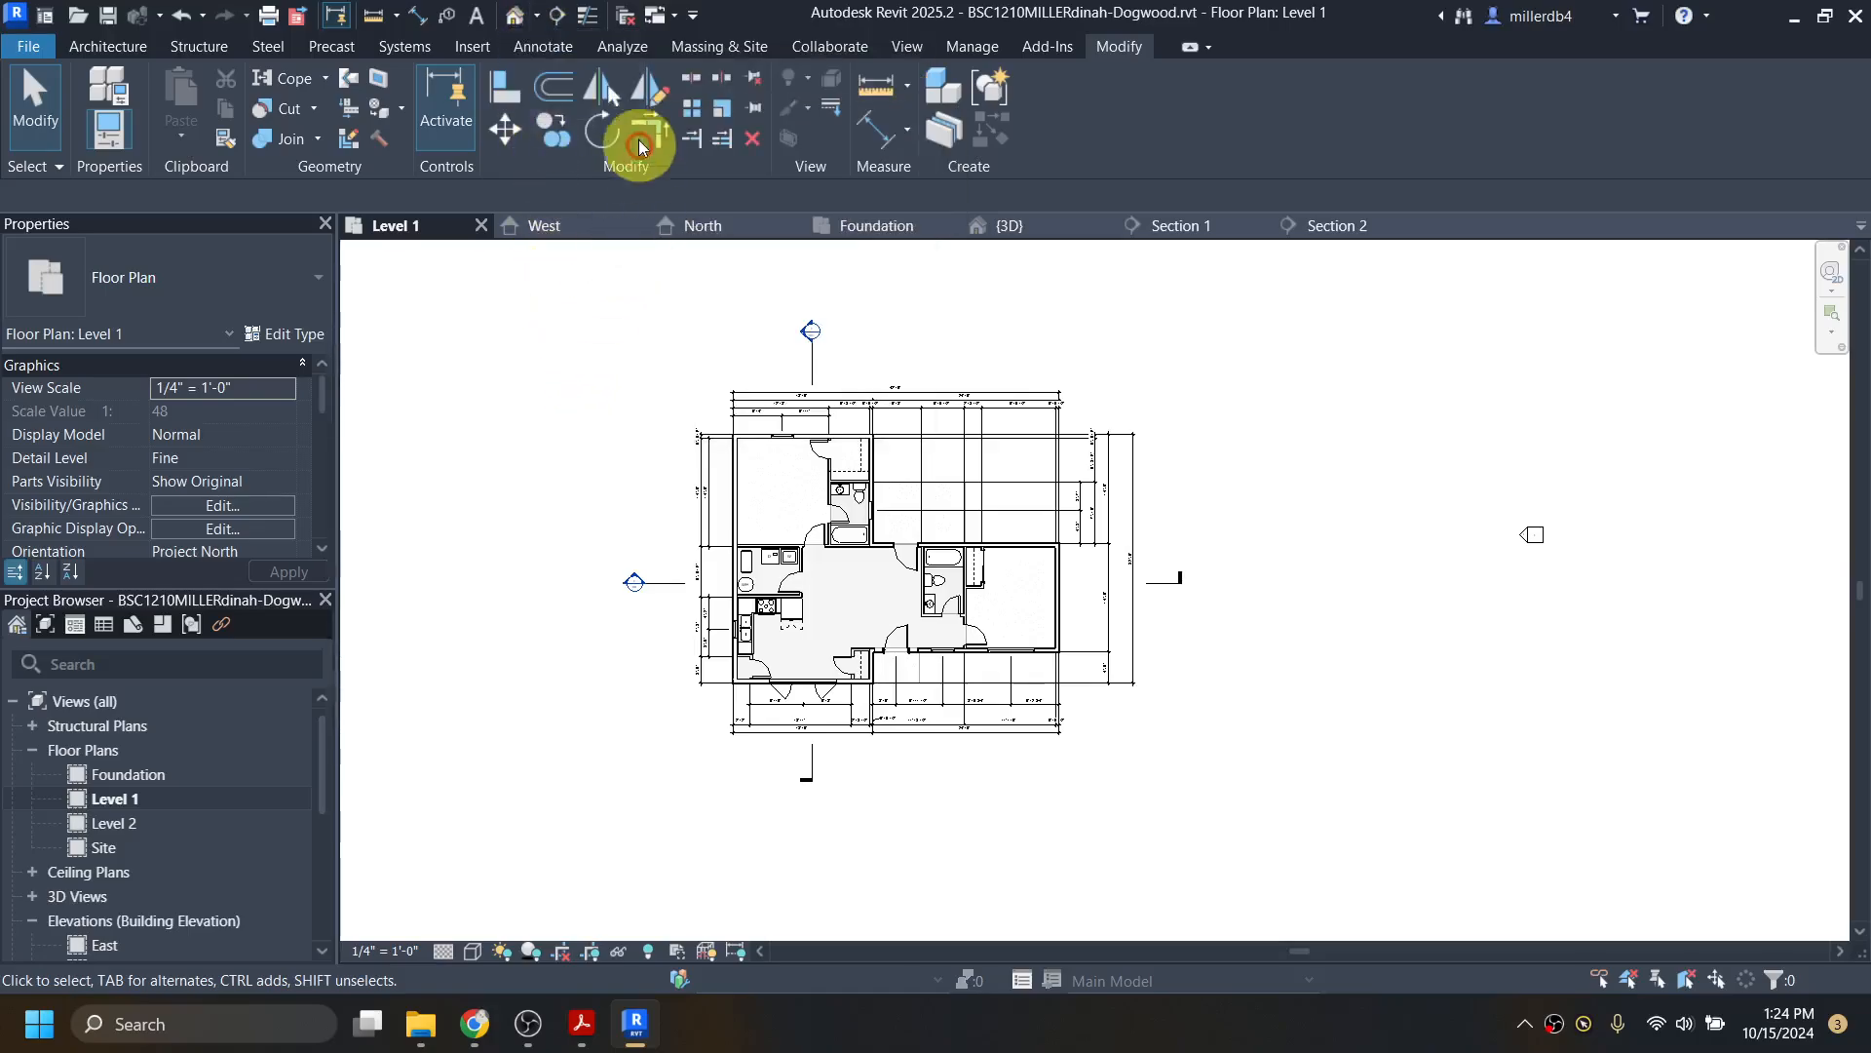
click(901, 47)
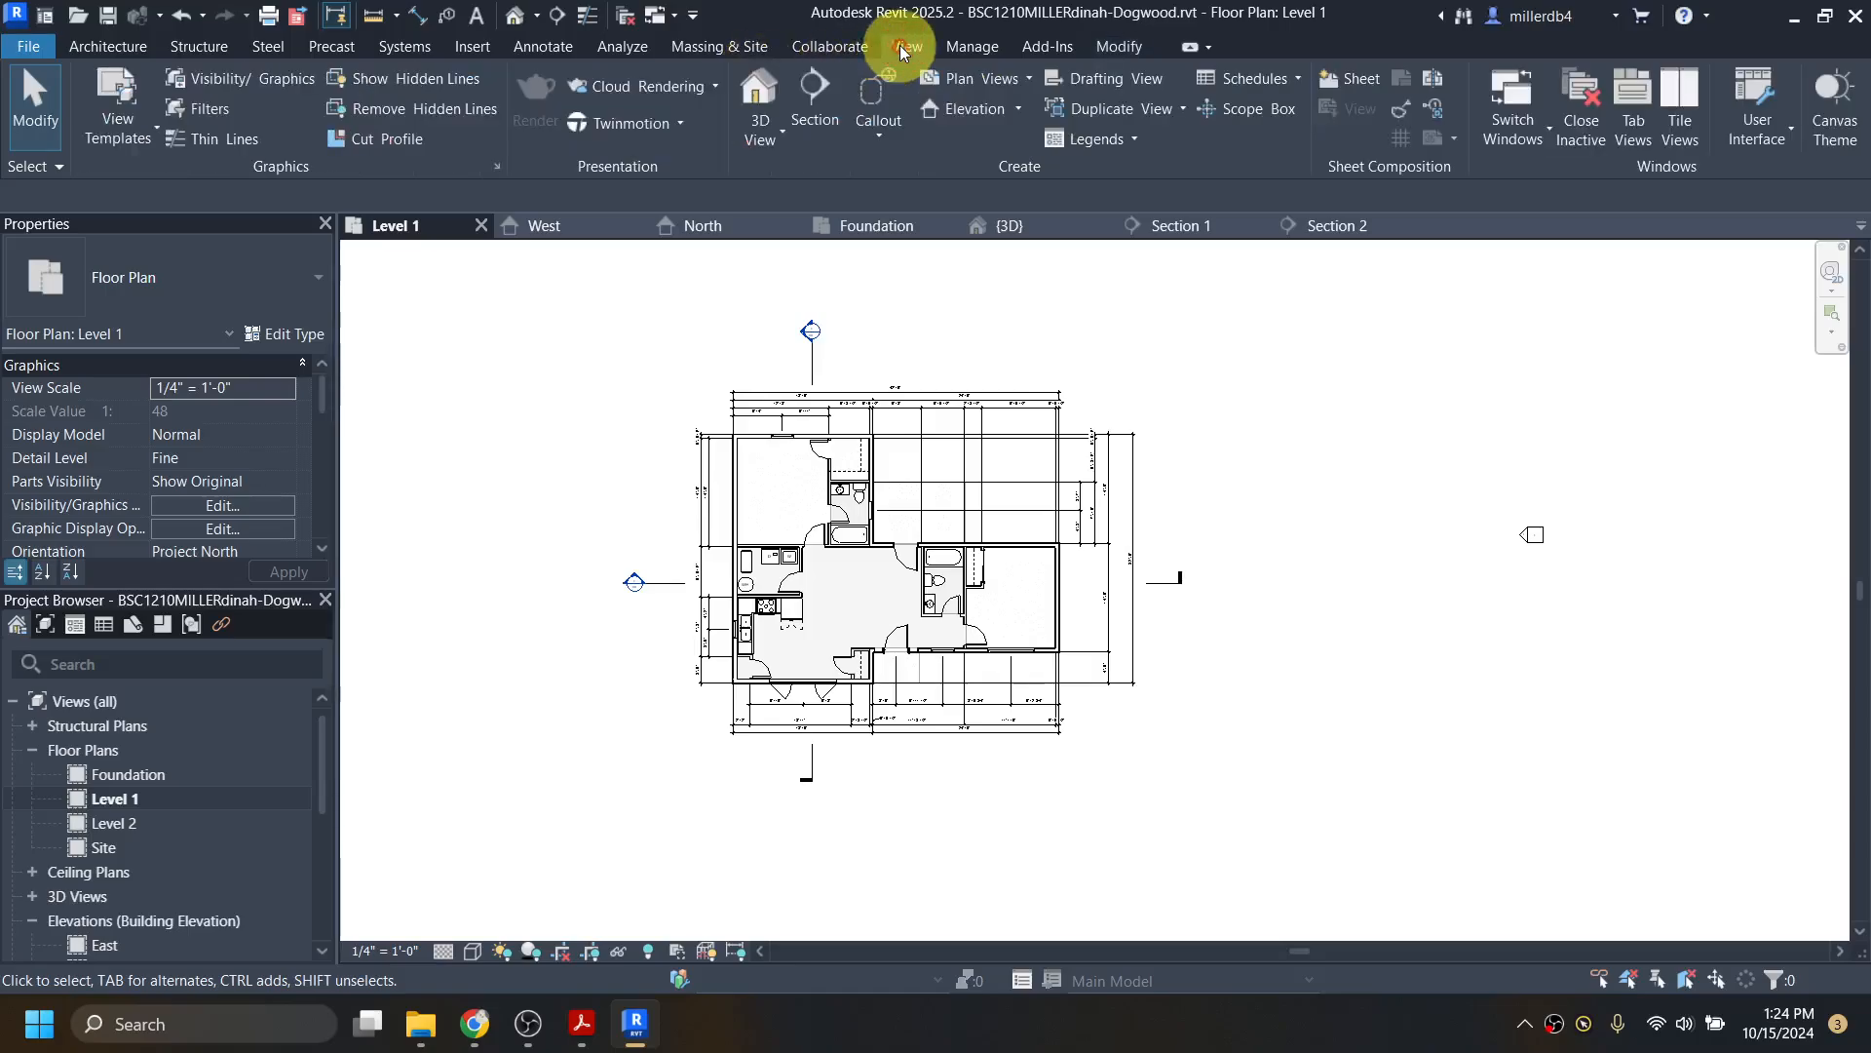
click(779, 139)
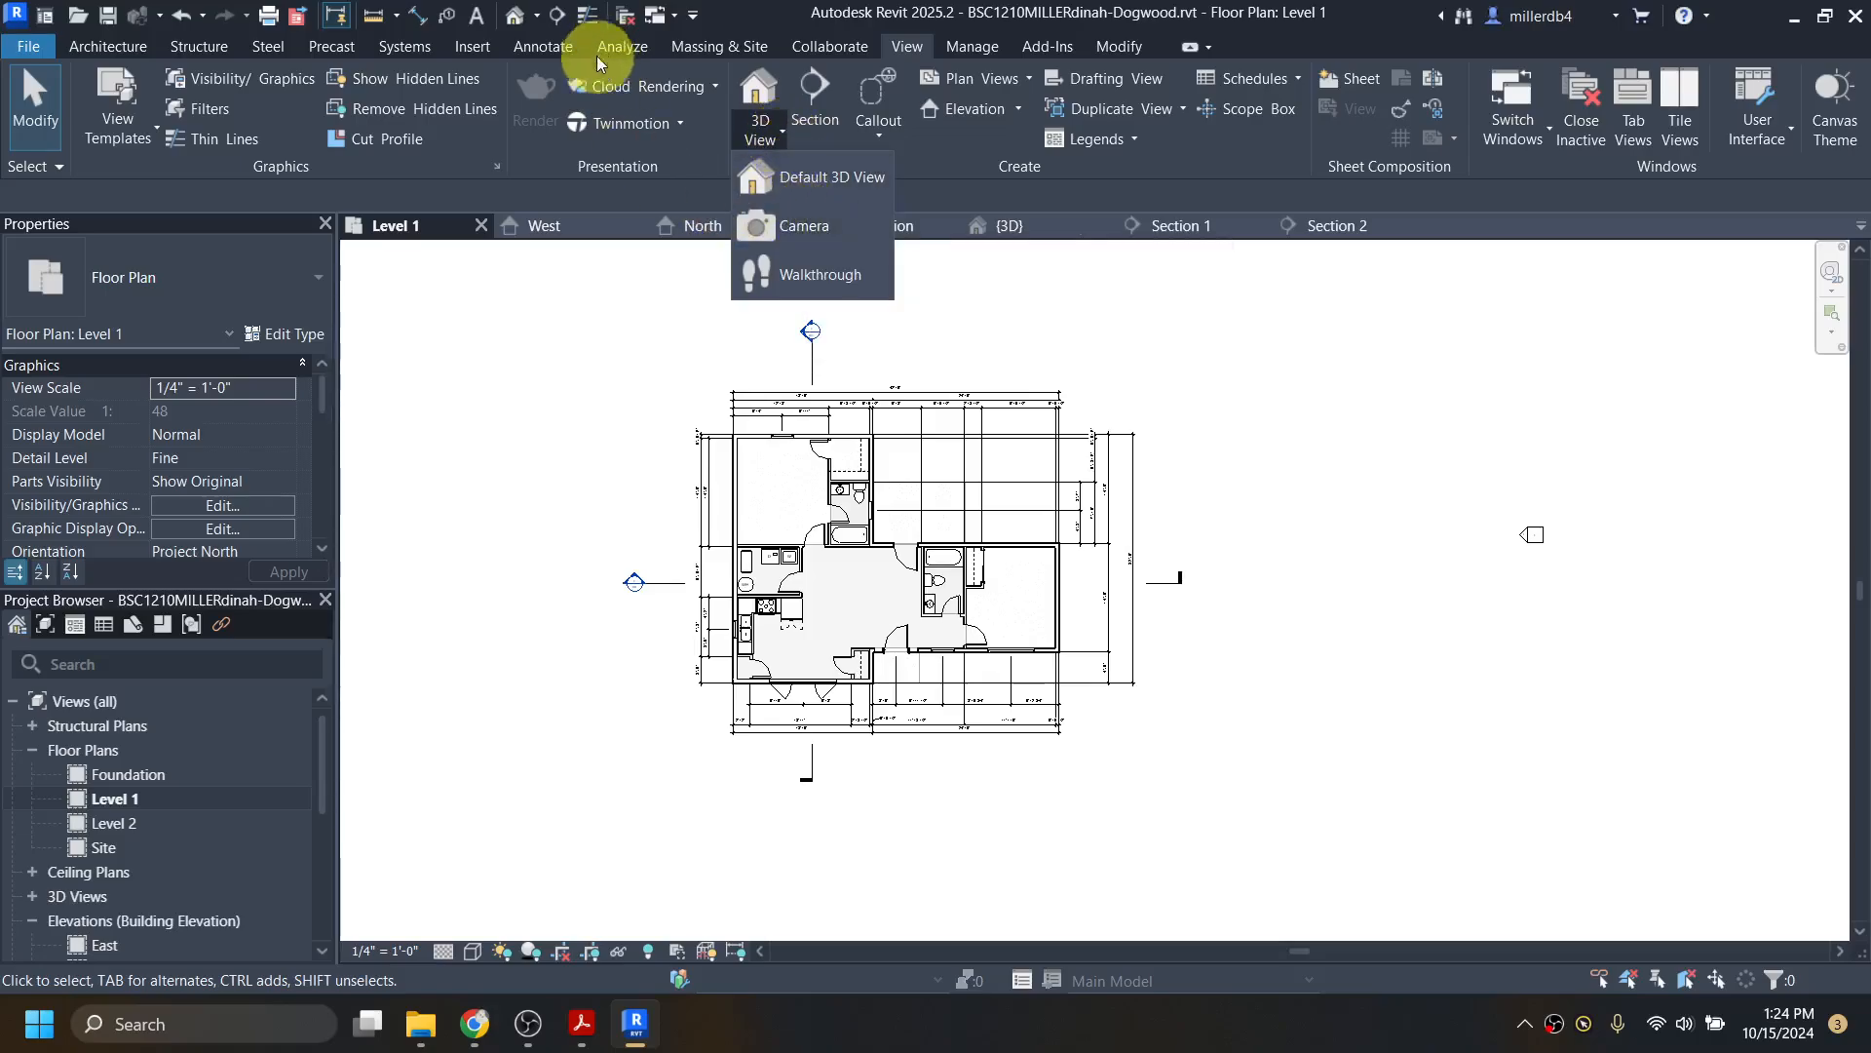
click(780, 227)
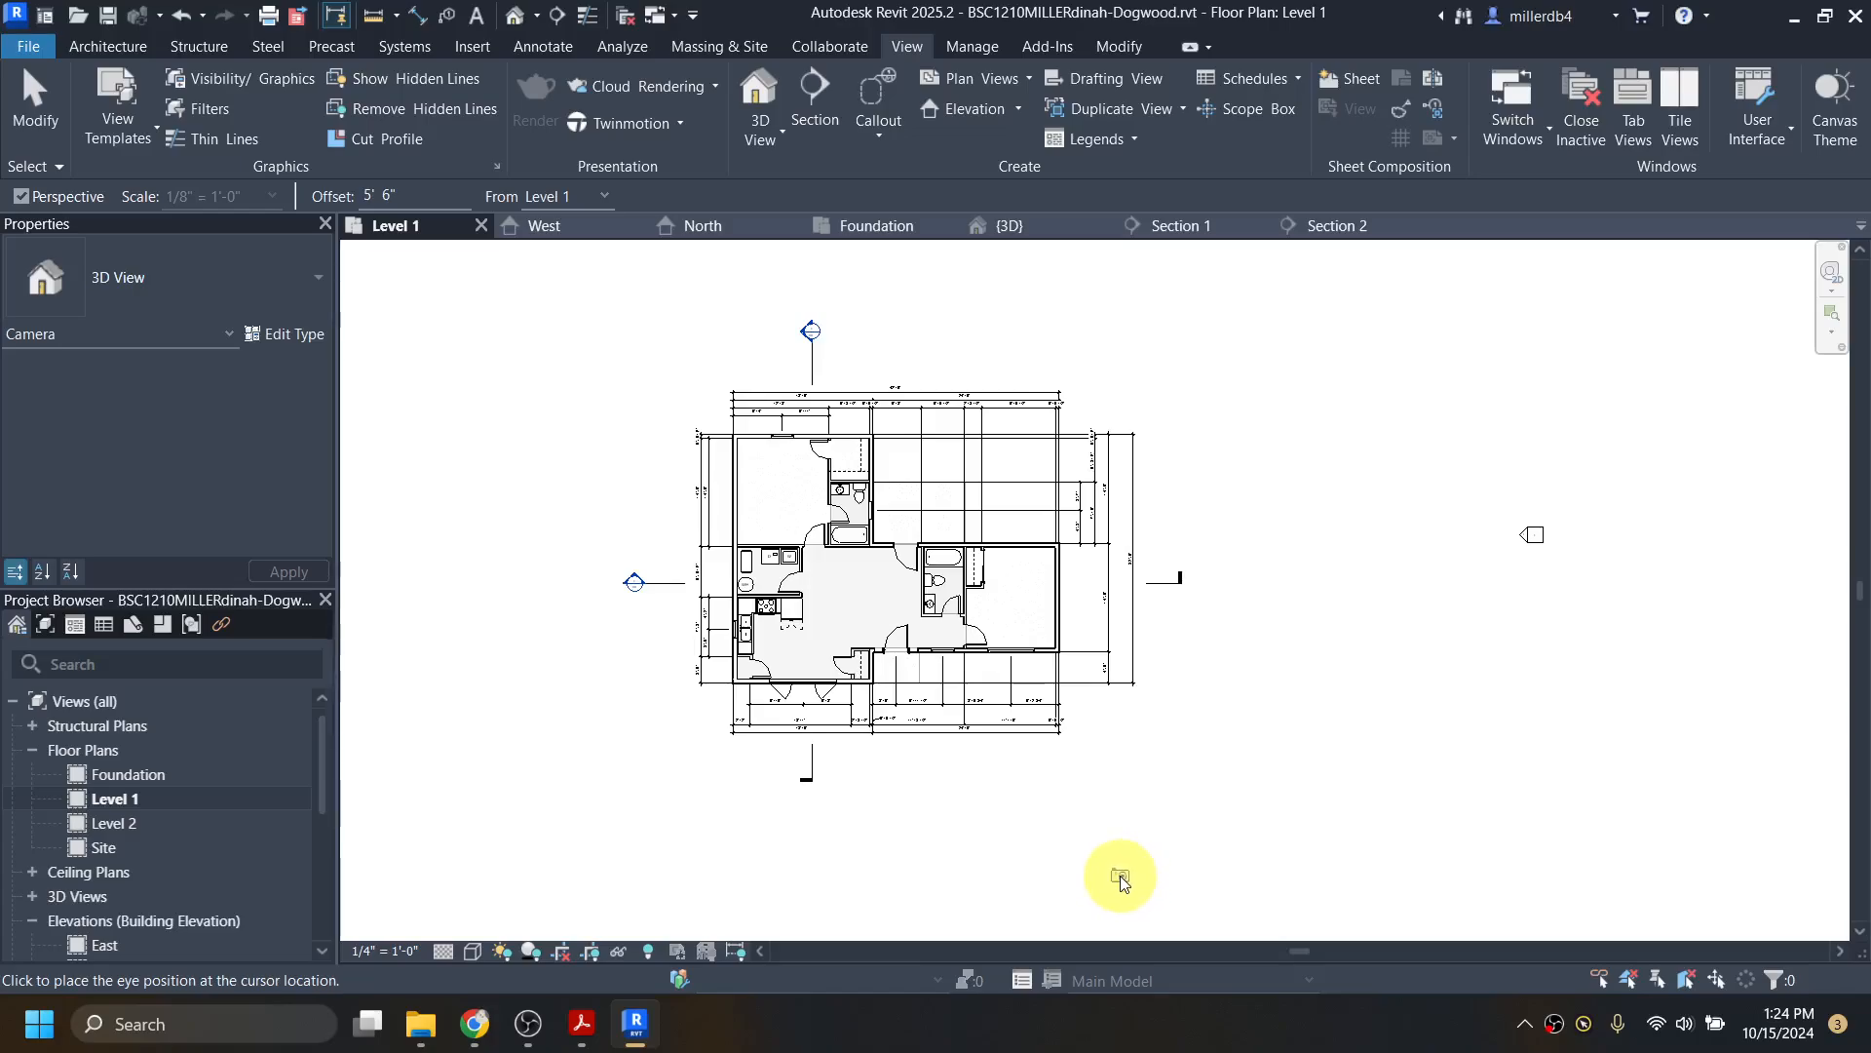
Step: Place the camera eye below right of the house, aimed at the house to create 3D View 1
click(1120, 878)
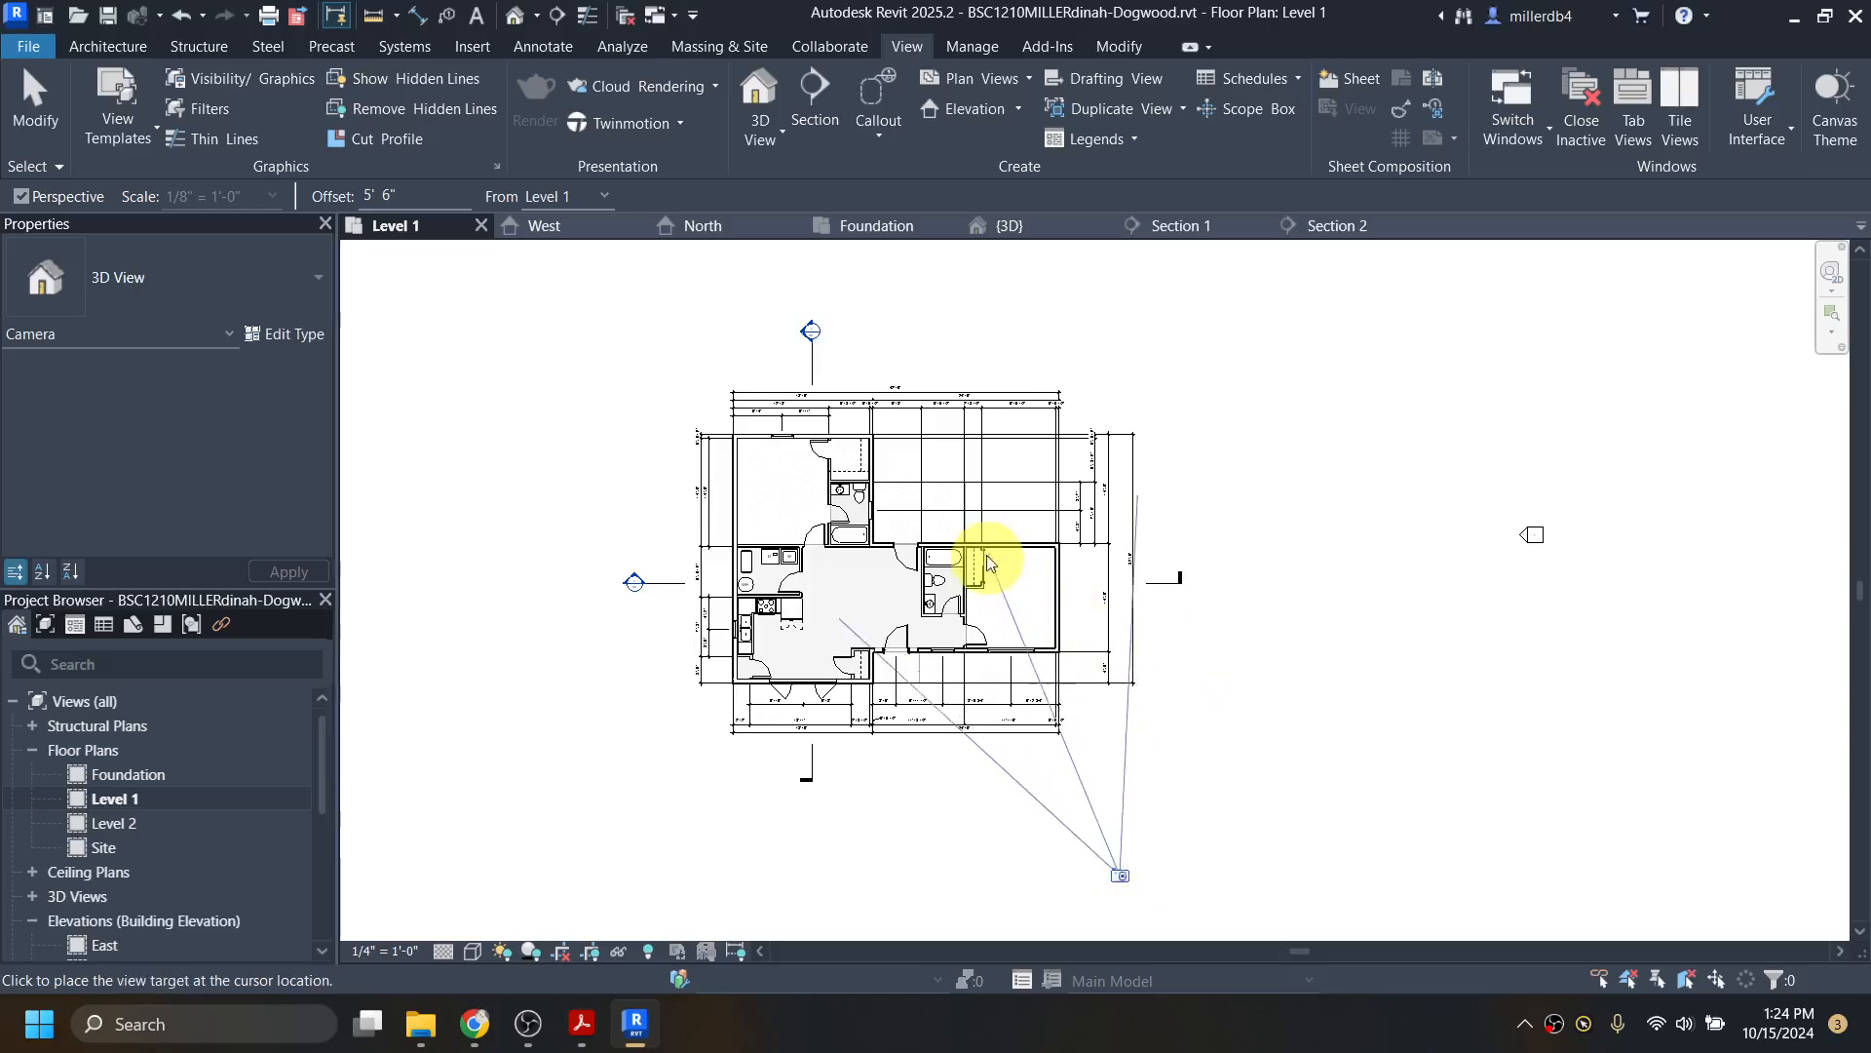
click(705, 342)
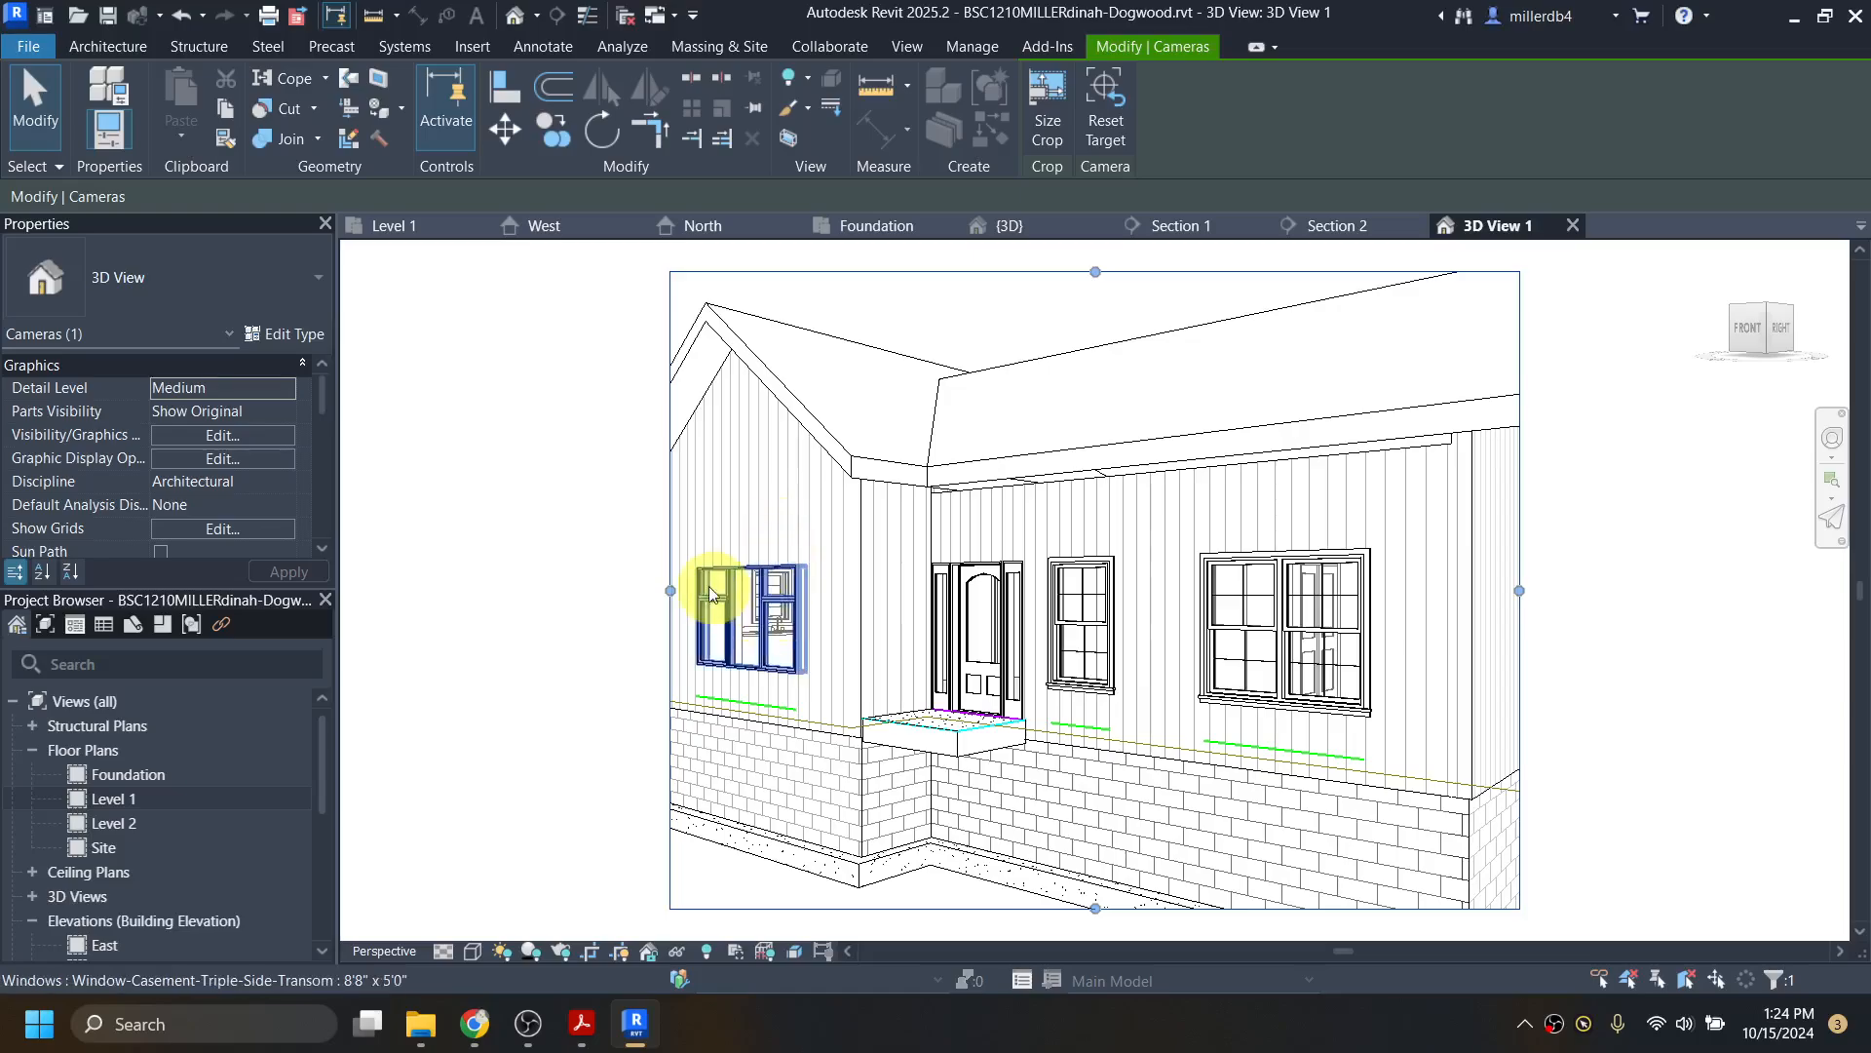
scroll(801, 585, down, 2)
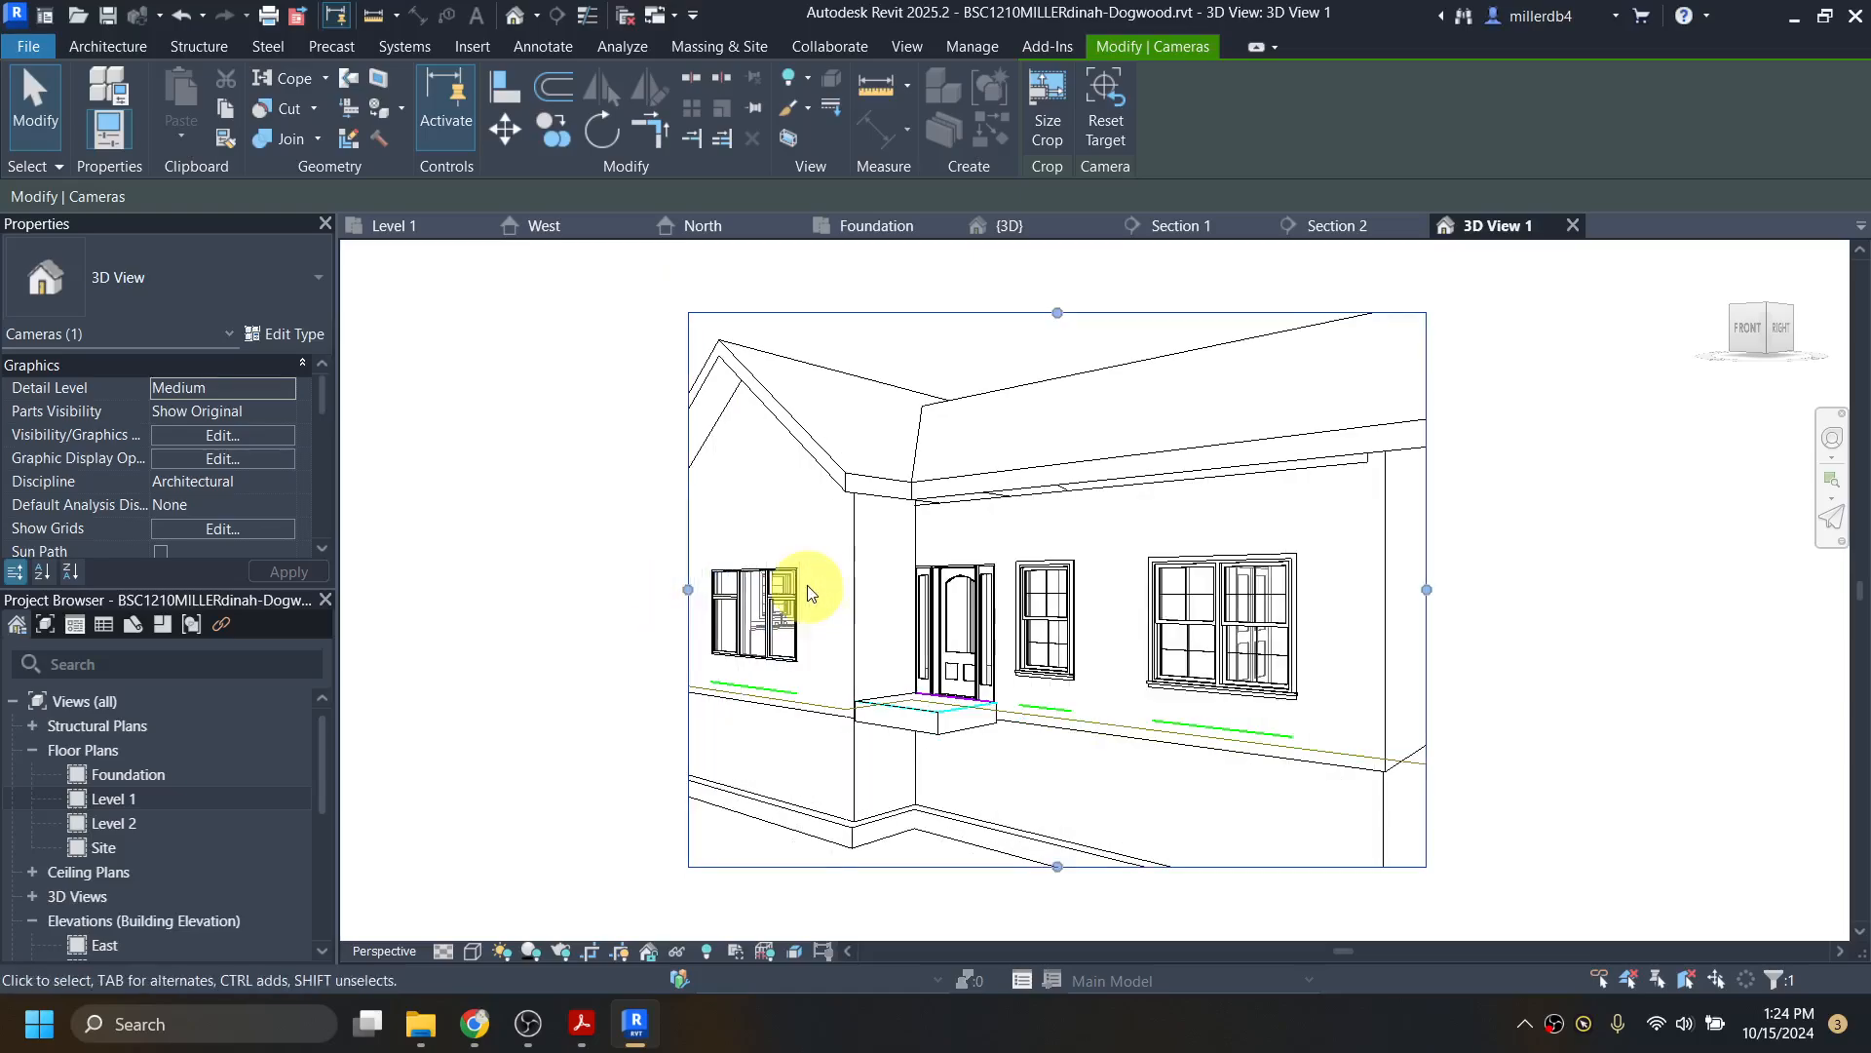
scroll(780, 595, down, 1)
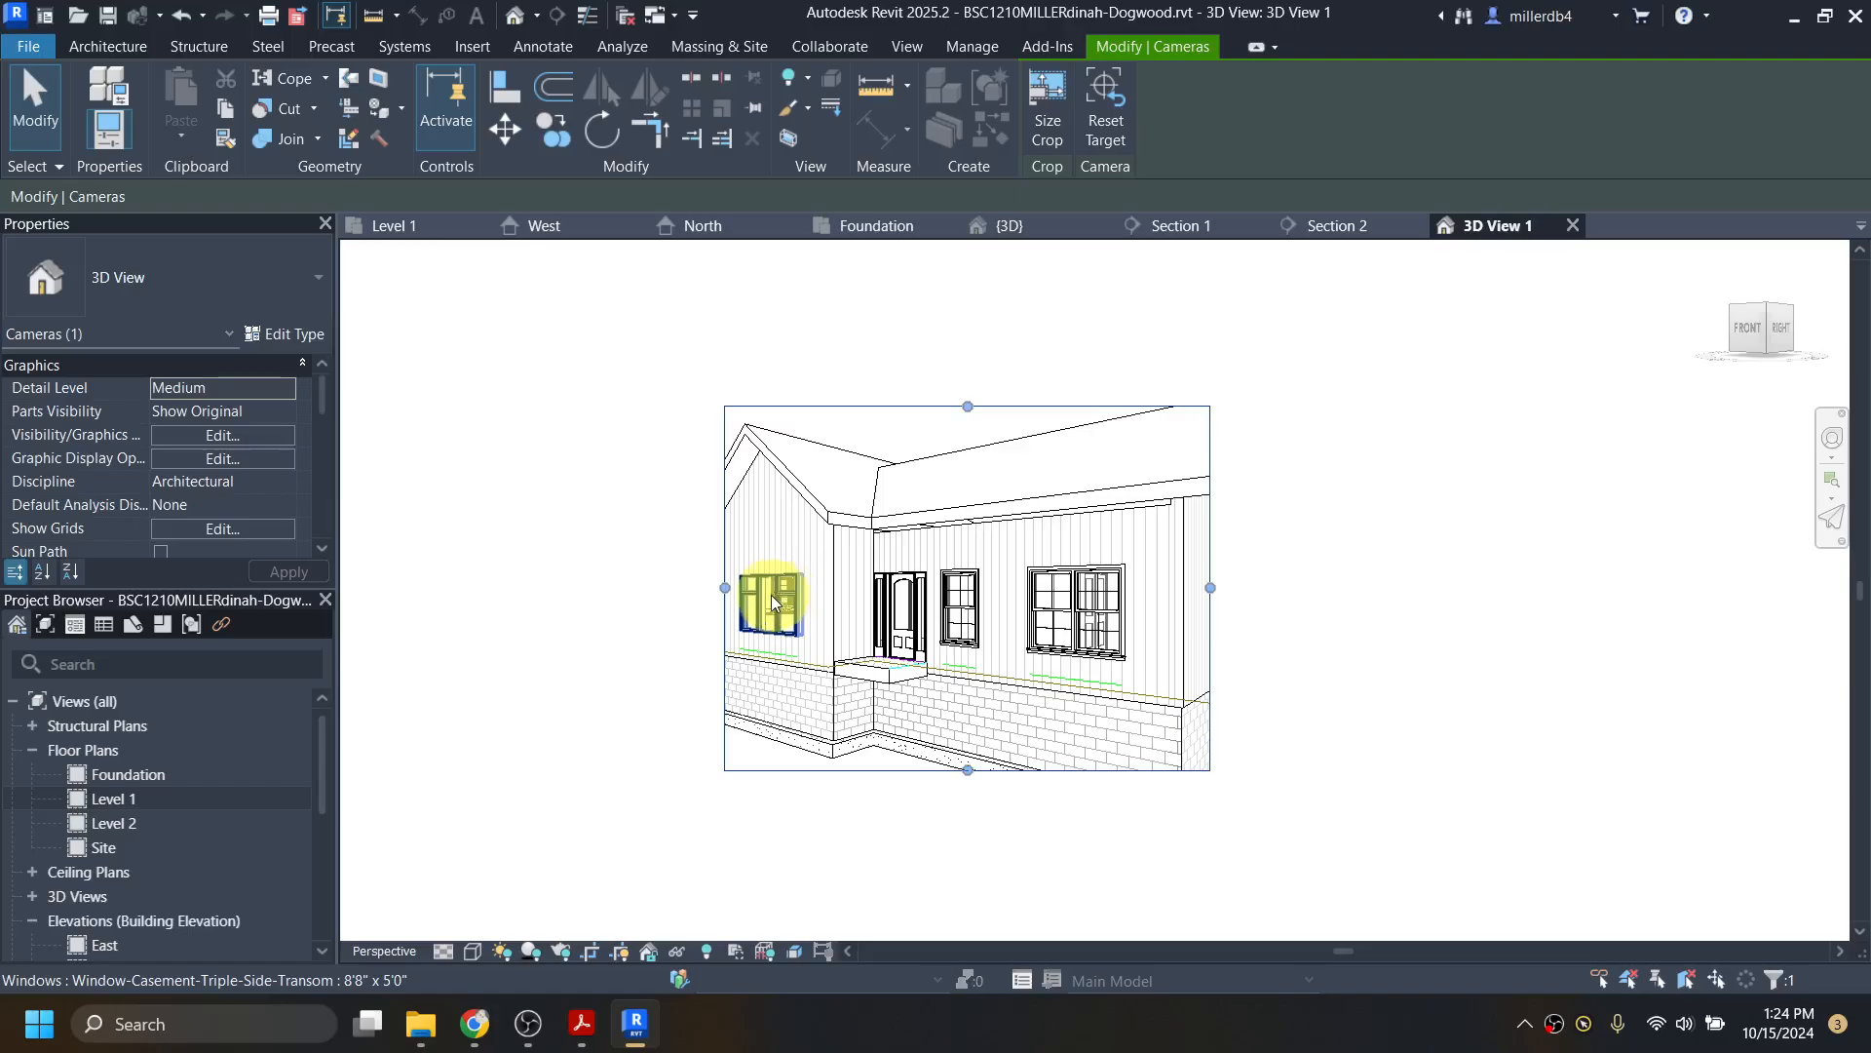
Step: Widen and heighten the camera crop region to frame the house, then select the front wall
drag(725, 589, 570, 587)
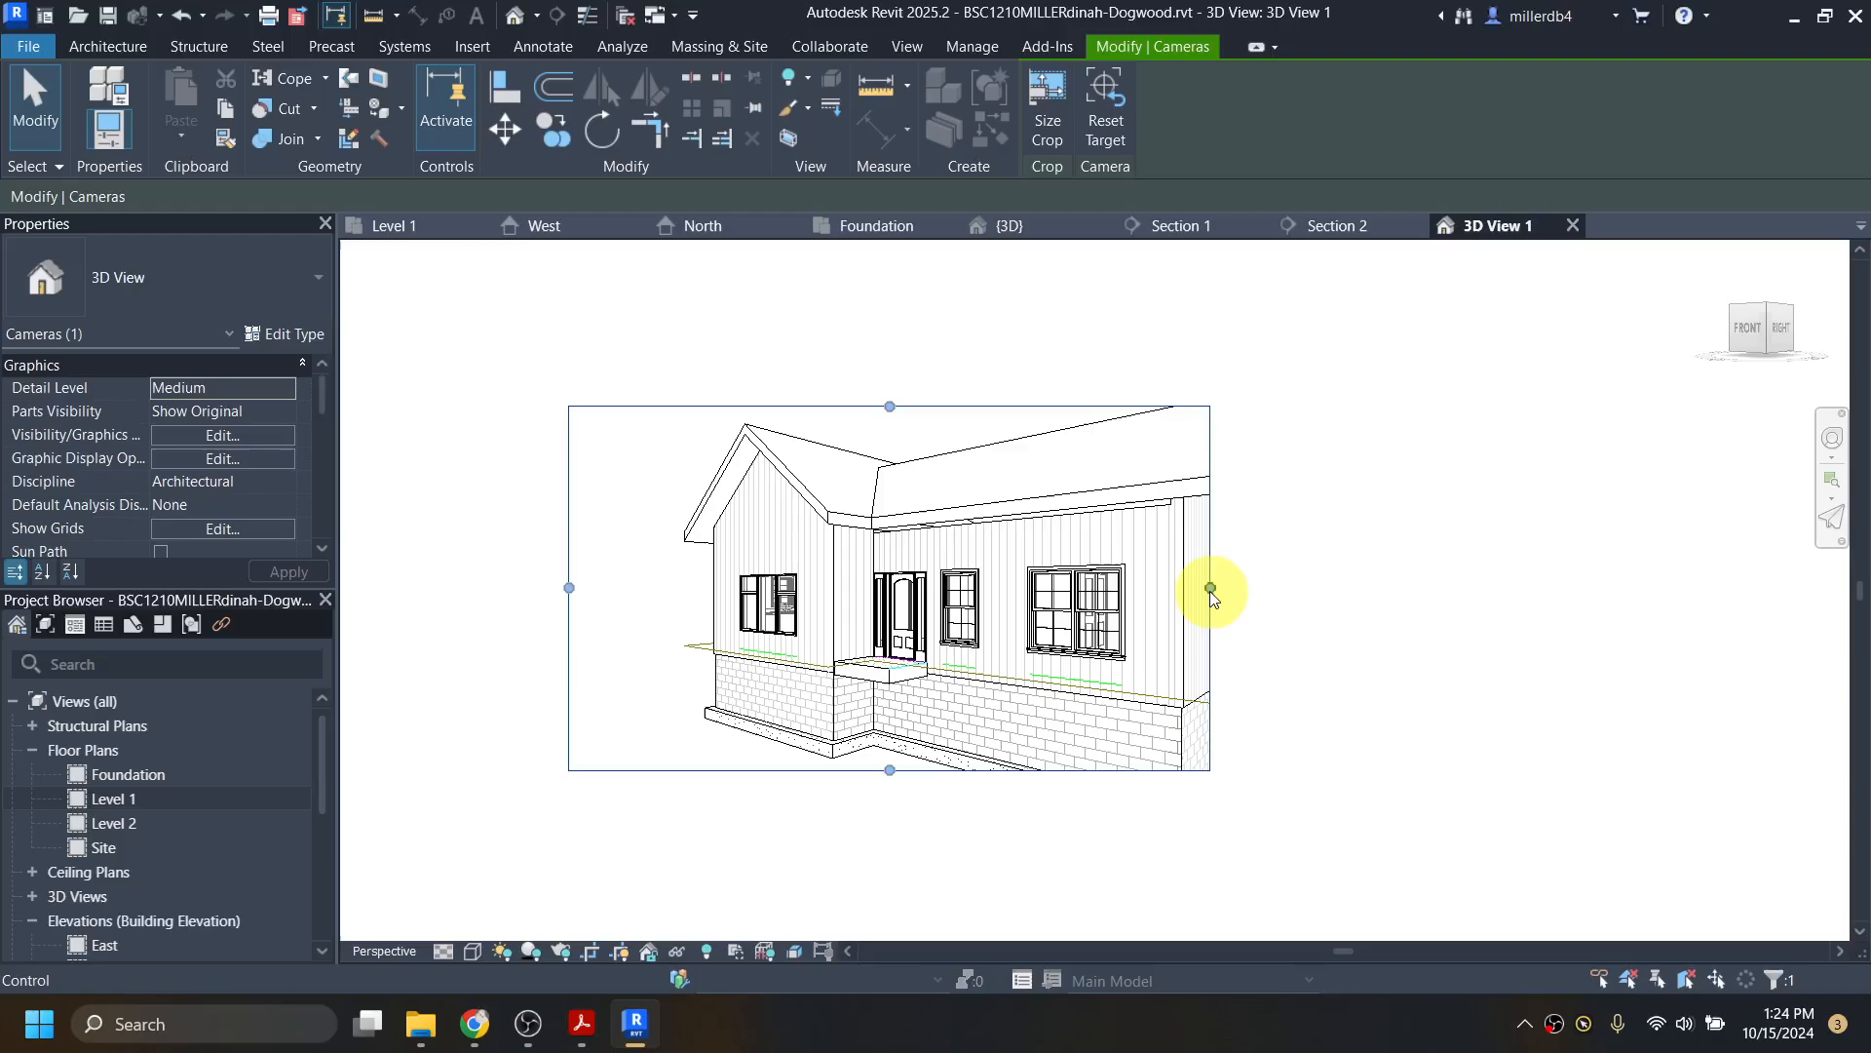
drag(1209, 590, 1359, 591)
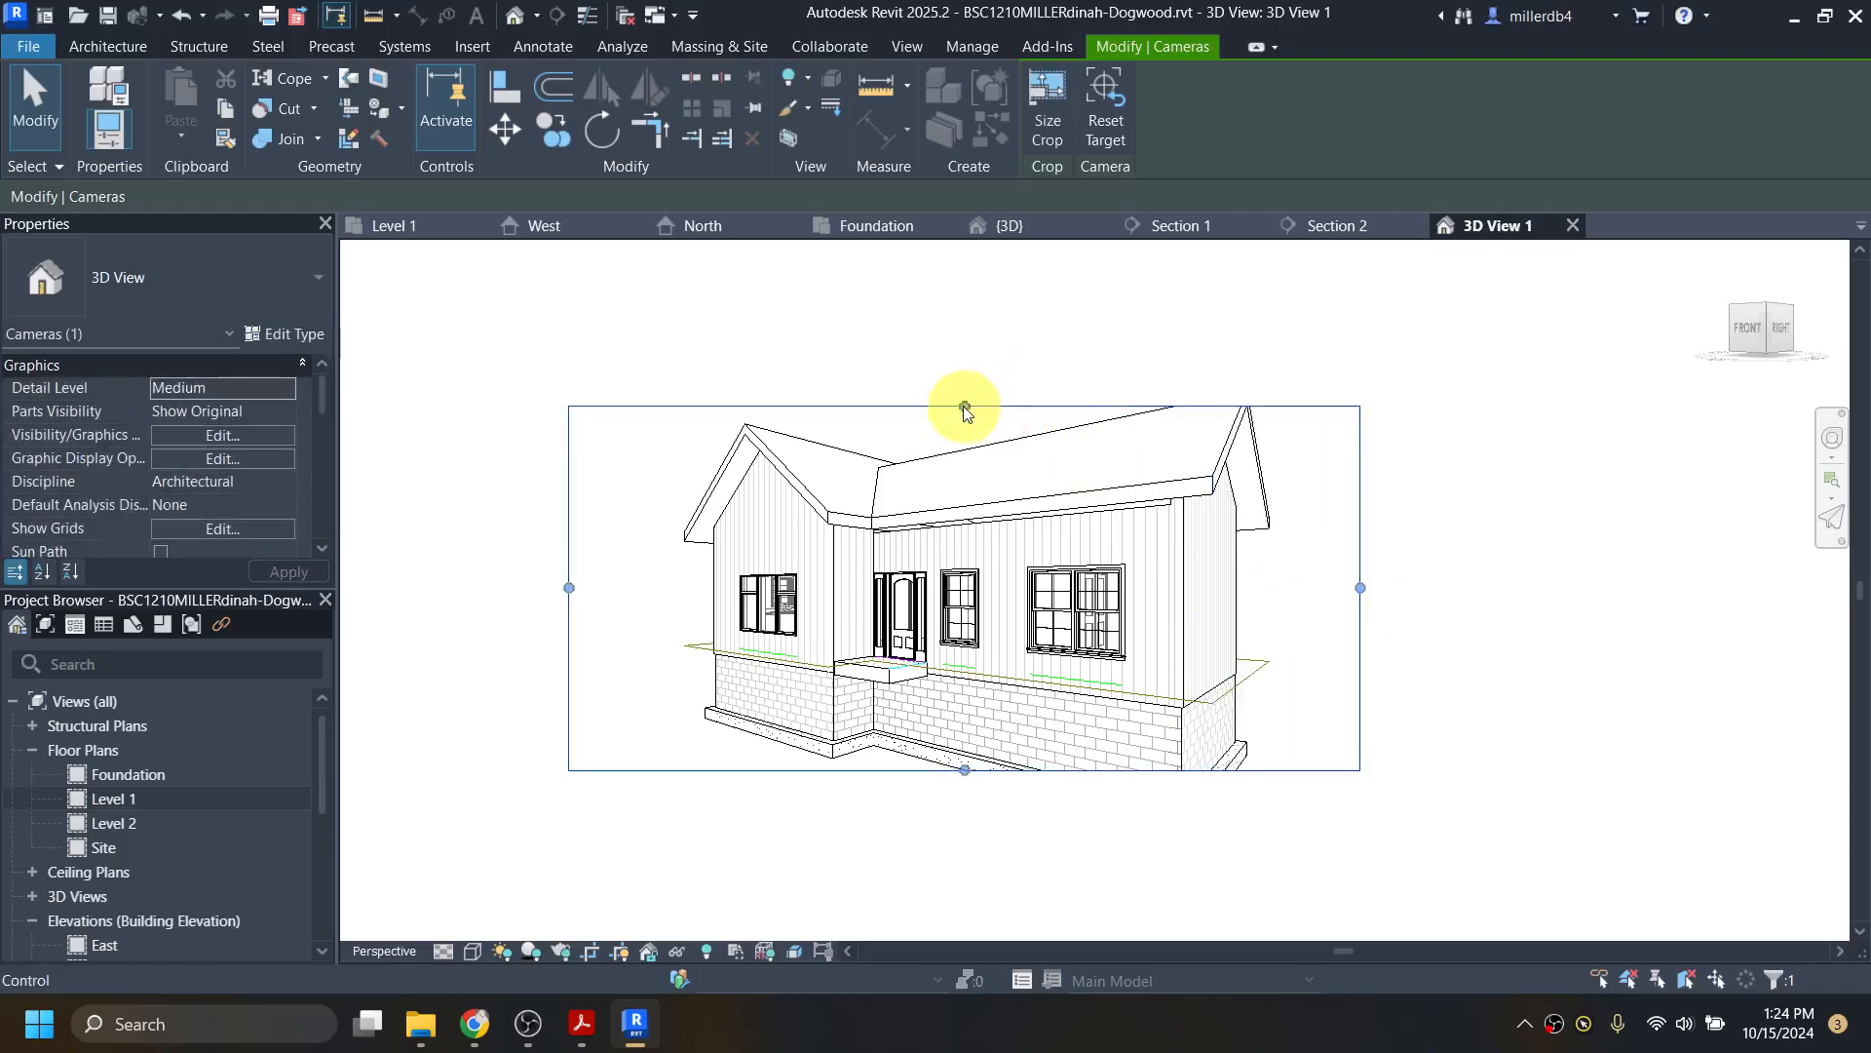
drag(965, 406, 963, 346)
drag(965, 770, 963, 703)
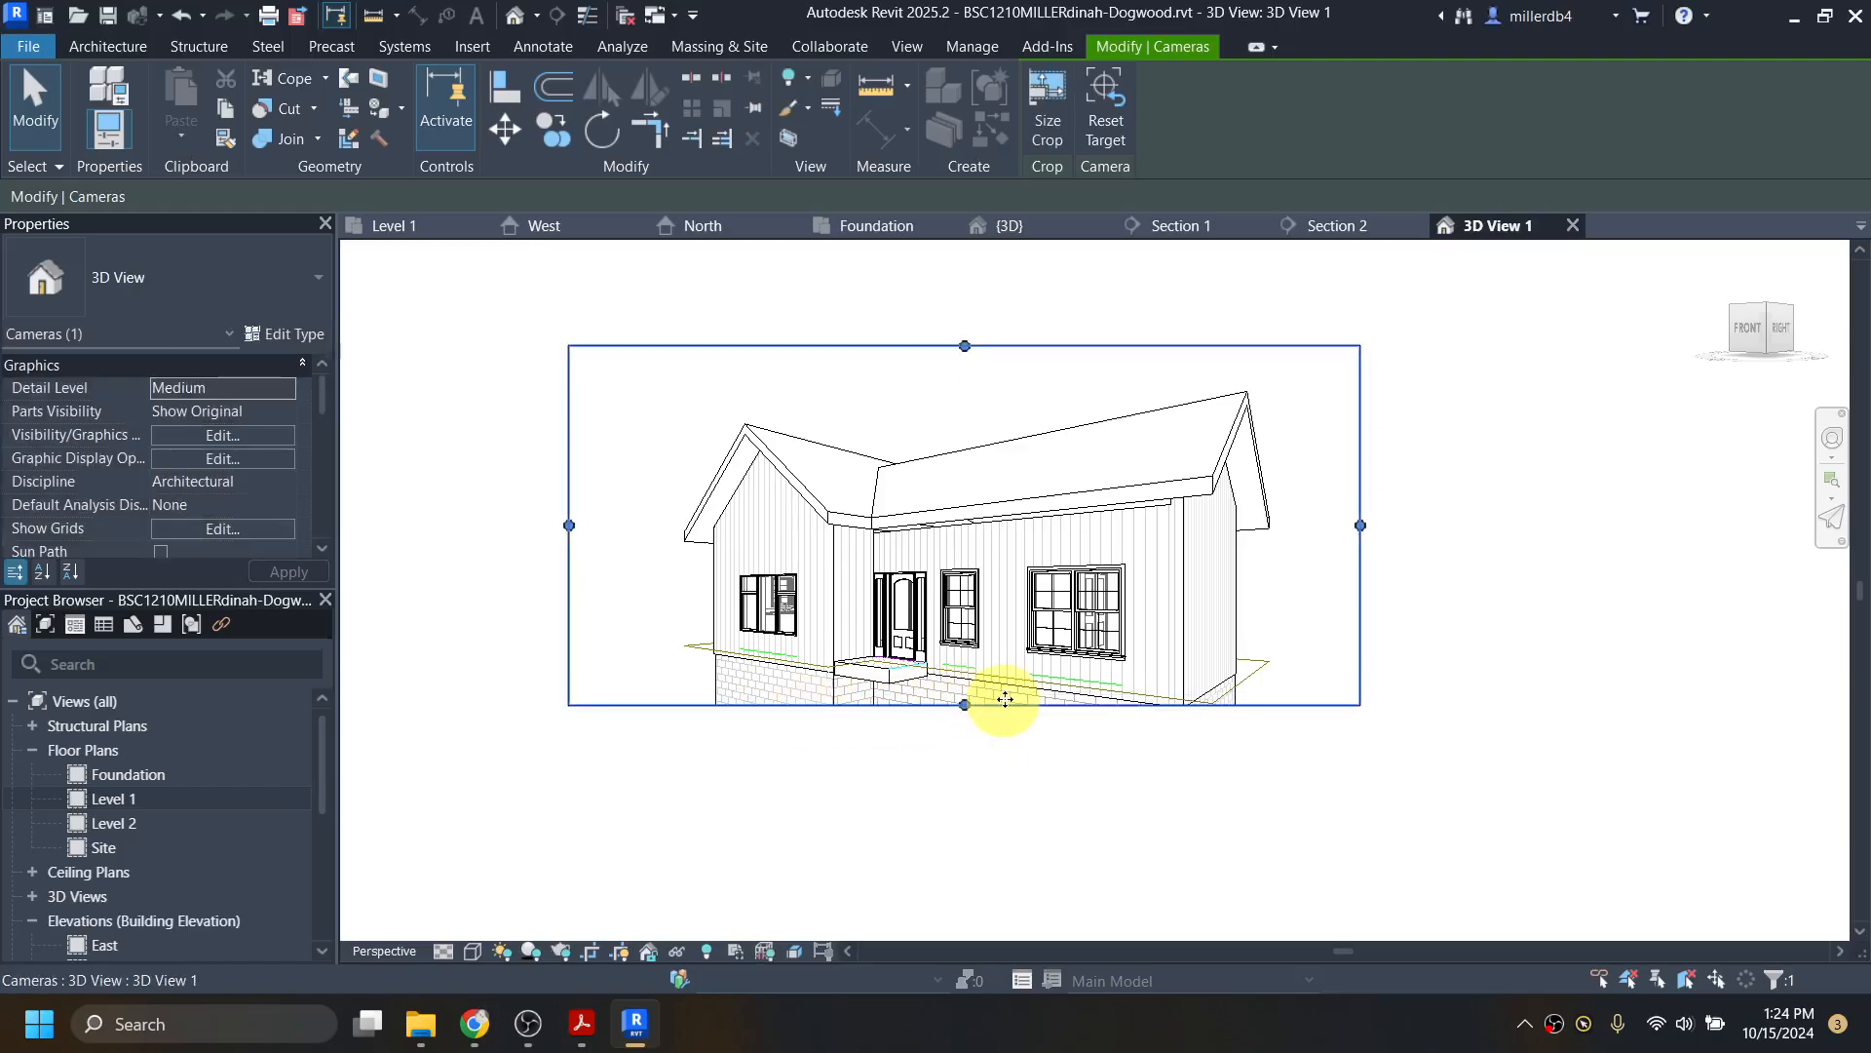
click(1072, 527)
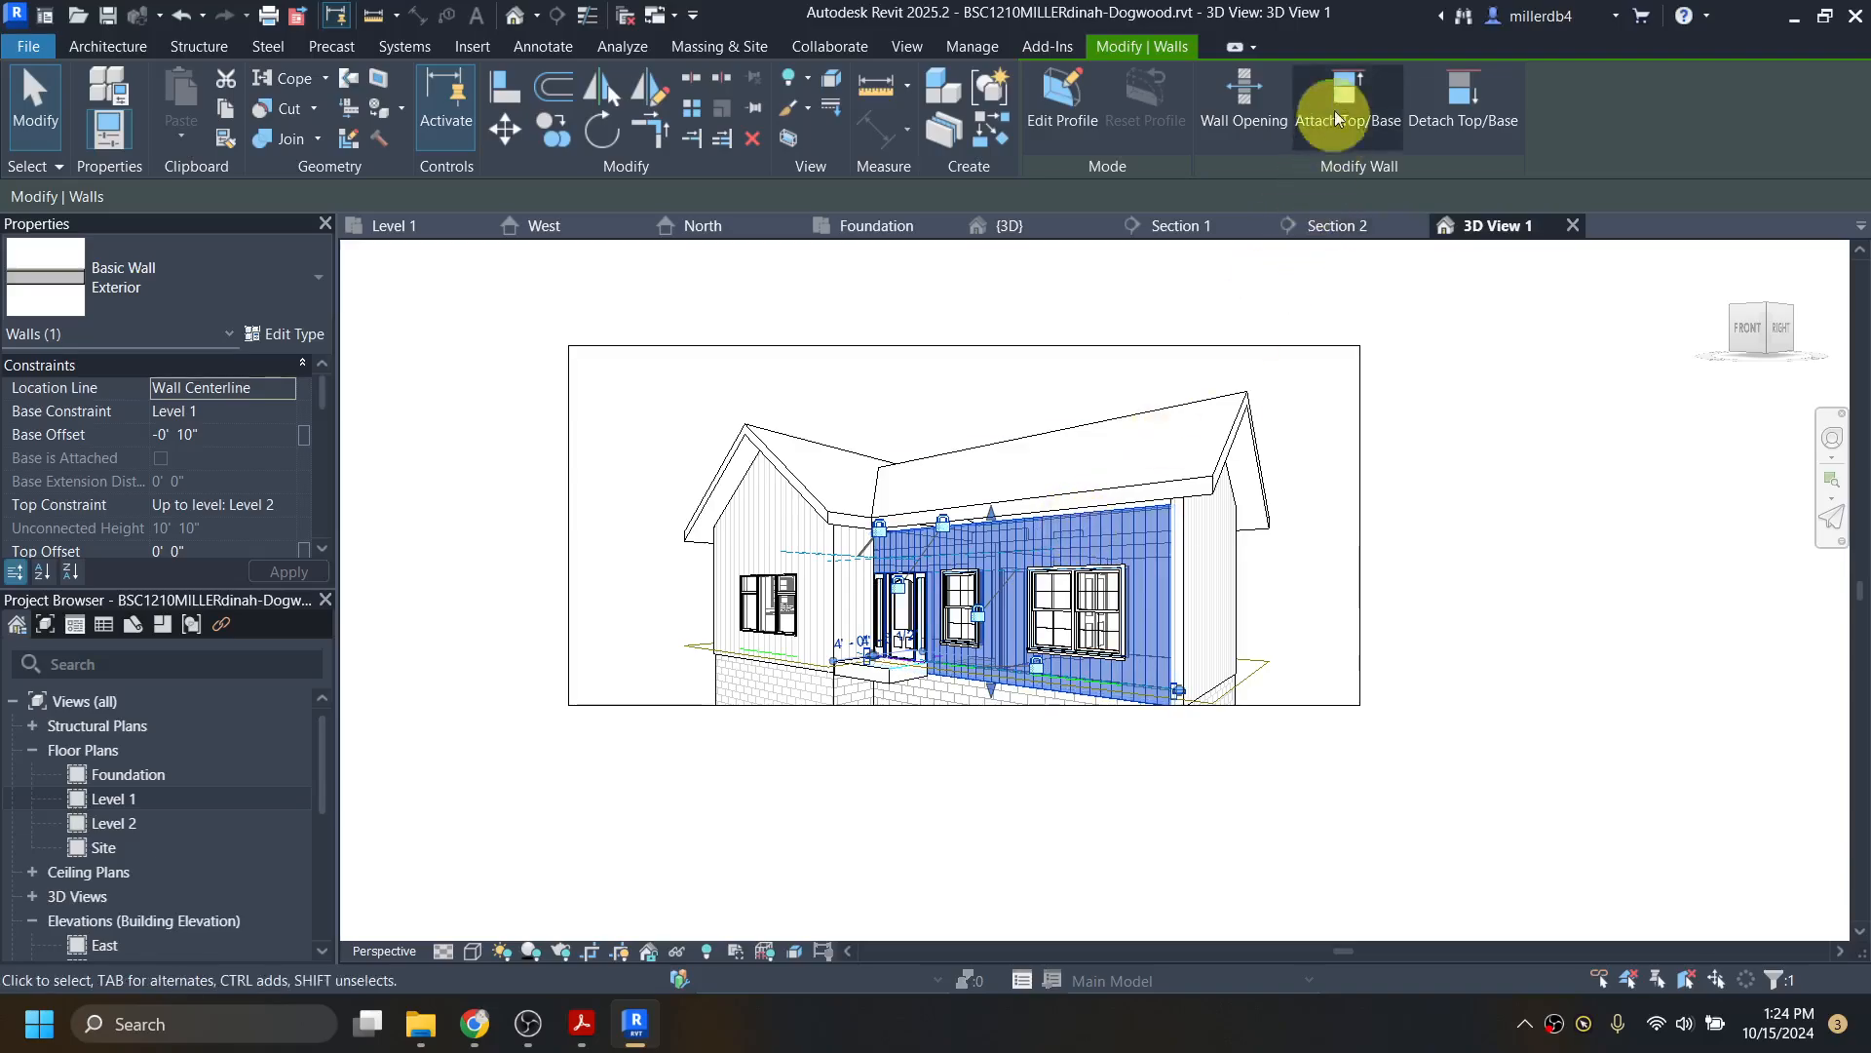
Step: Attach the front exterior wall's top to the roof, then deselect it
click(1343, 93)
click(1156, 484)
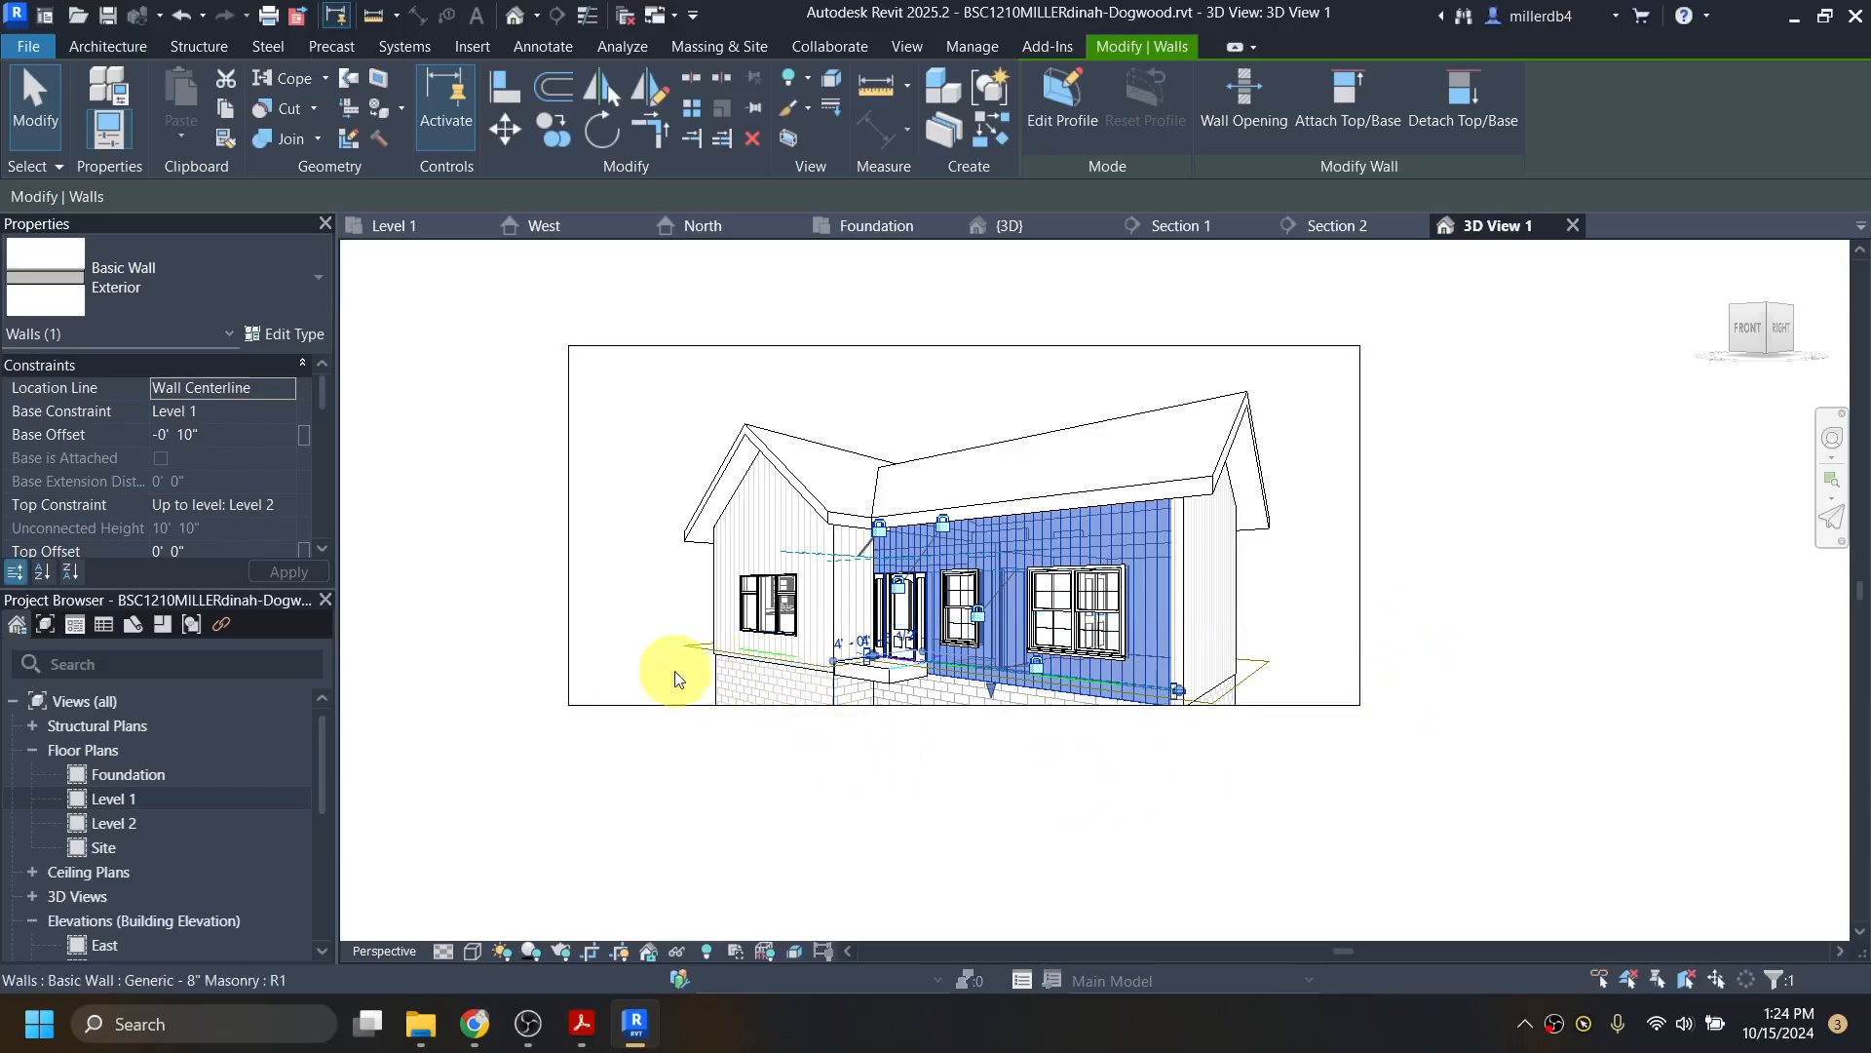
click(537, 688)
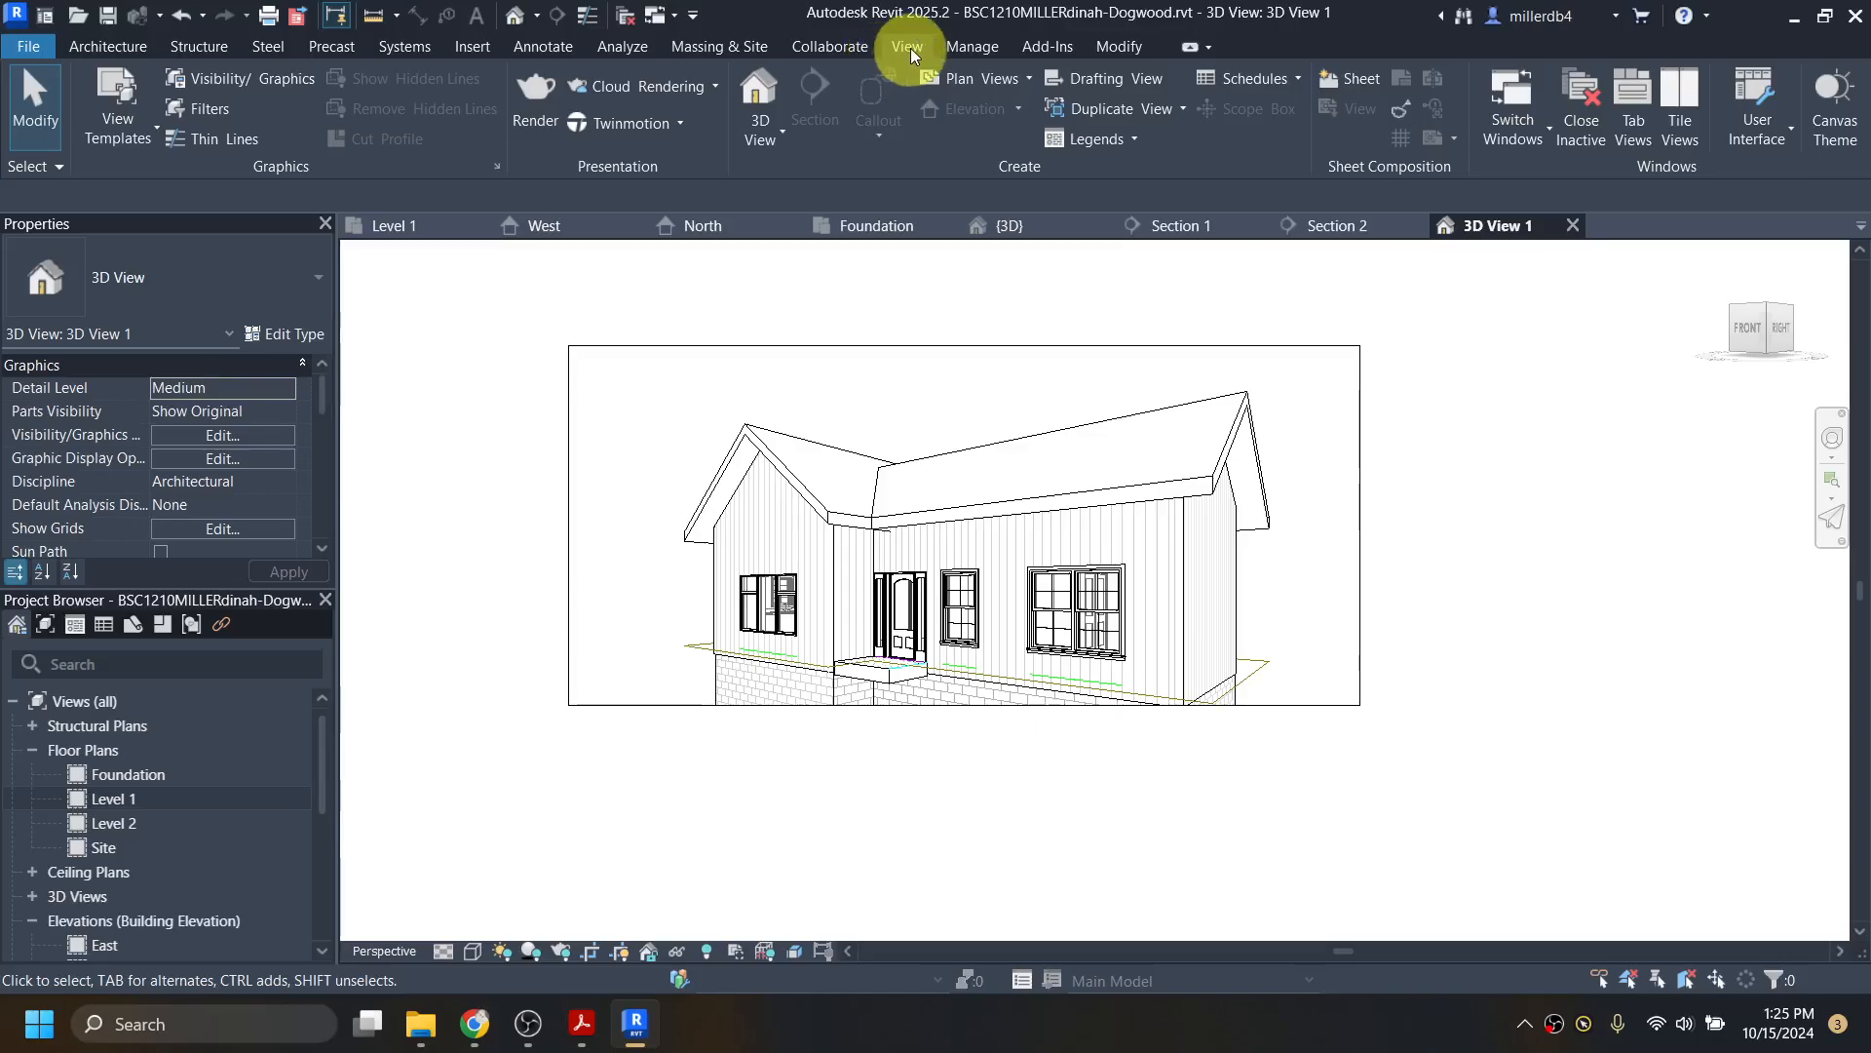
Step: Set rendering to Medium quality, Exterior: Sun only lighting and Sky: Cloudy background
click(538, 98)
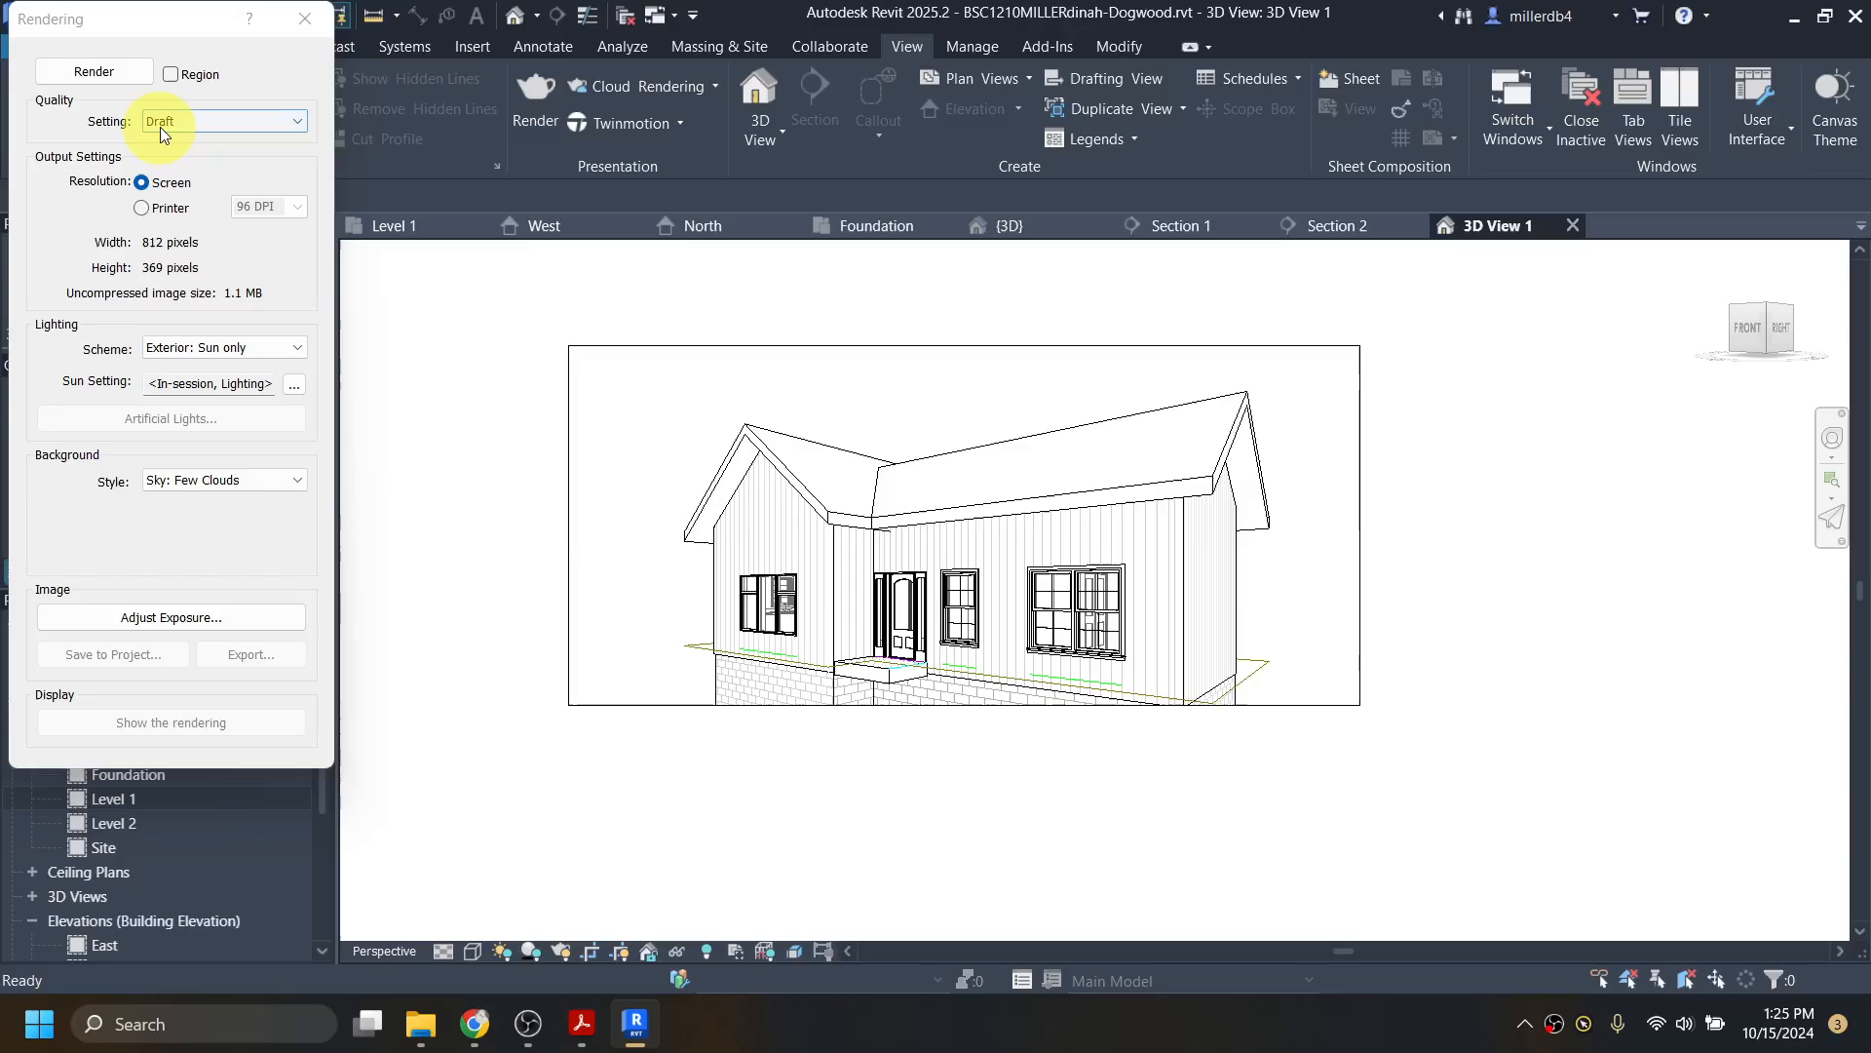
click(191, 140)
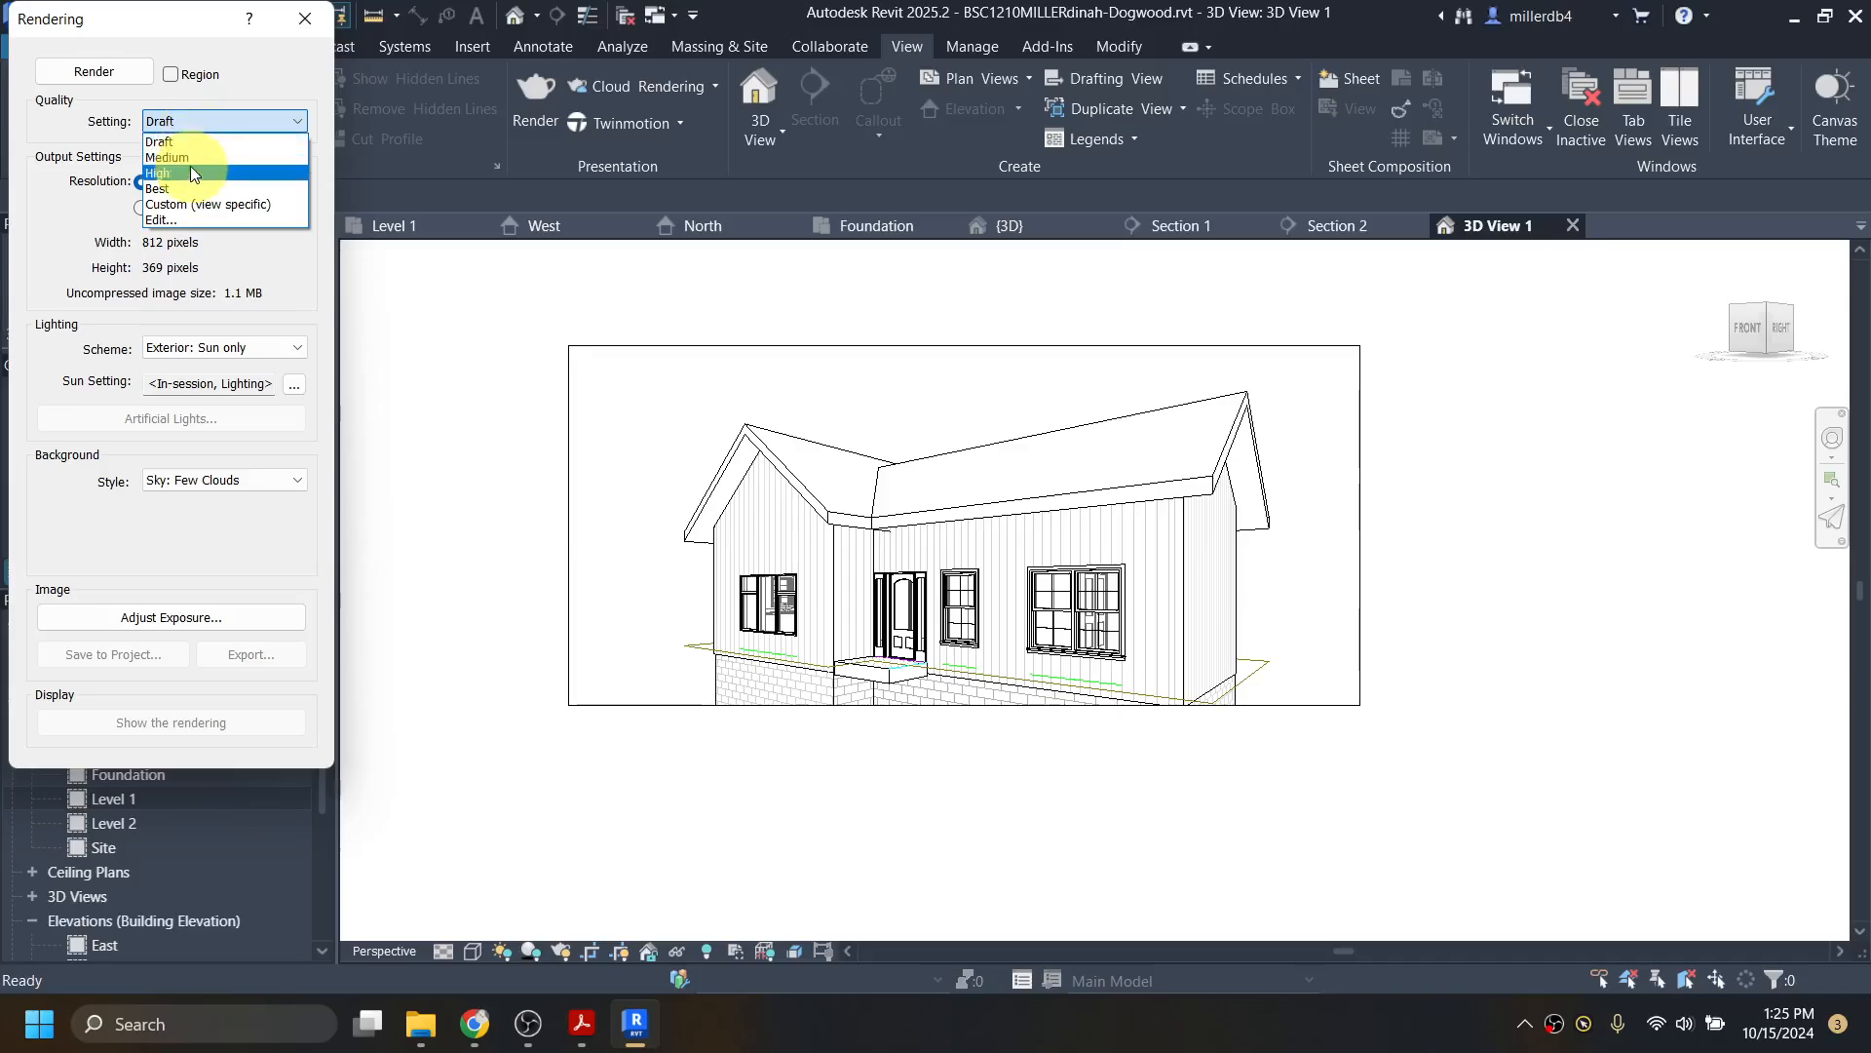
click(189, 159)
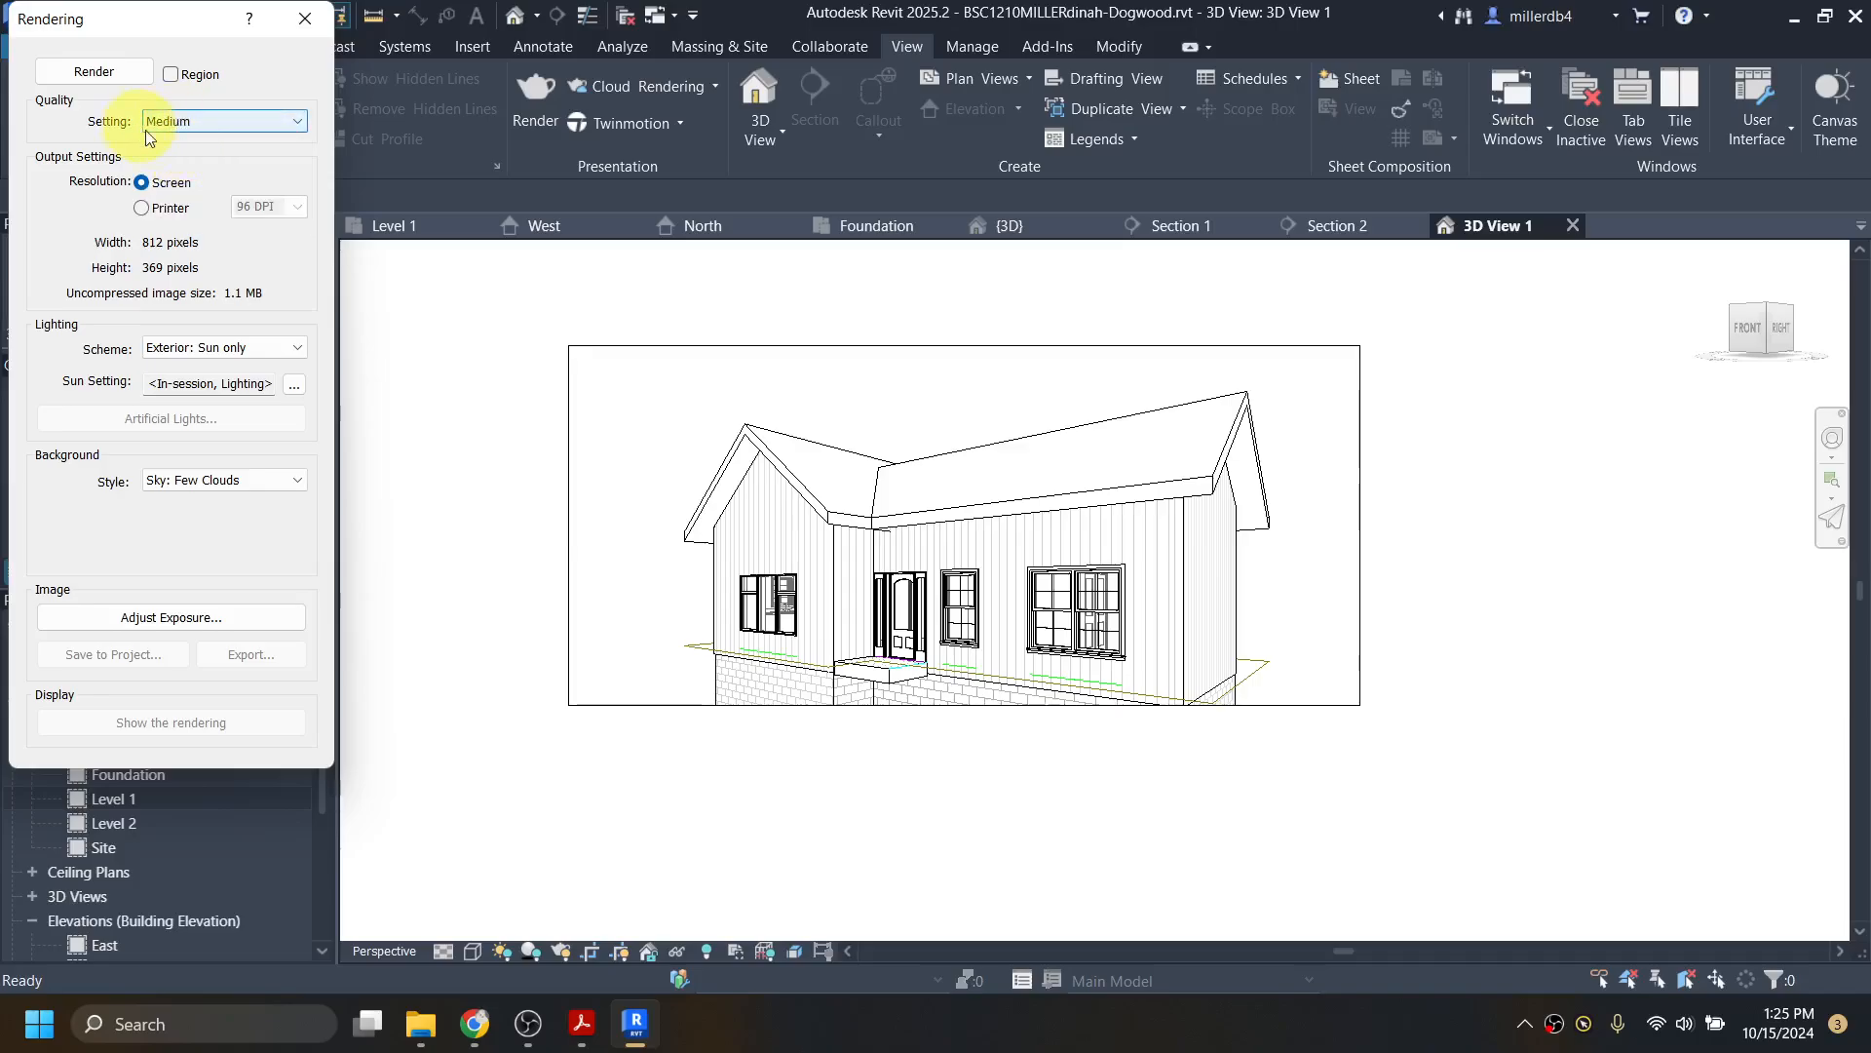
click(248, 357)
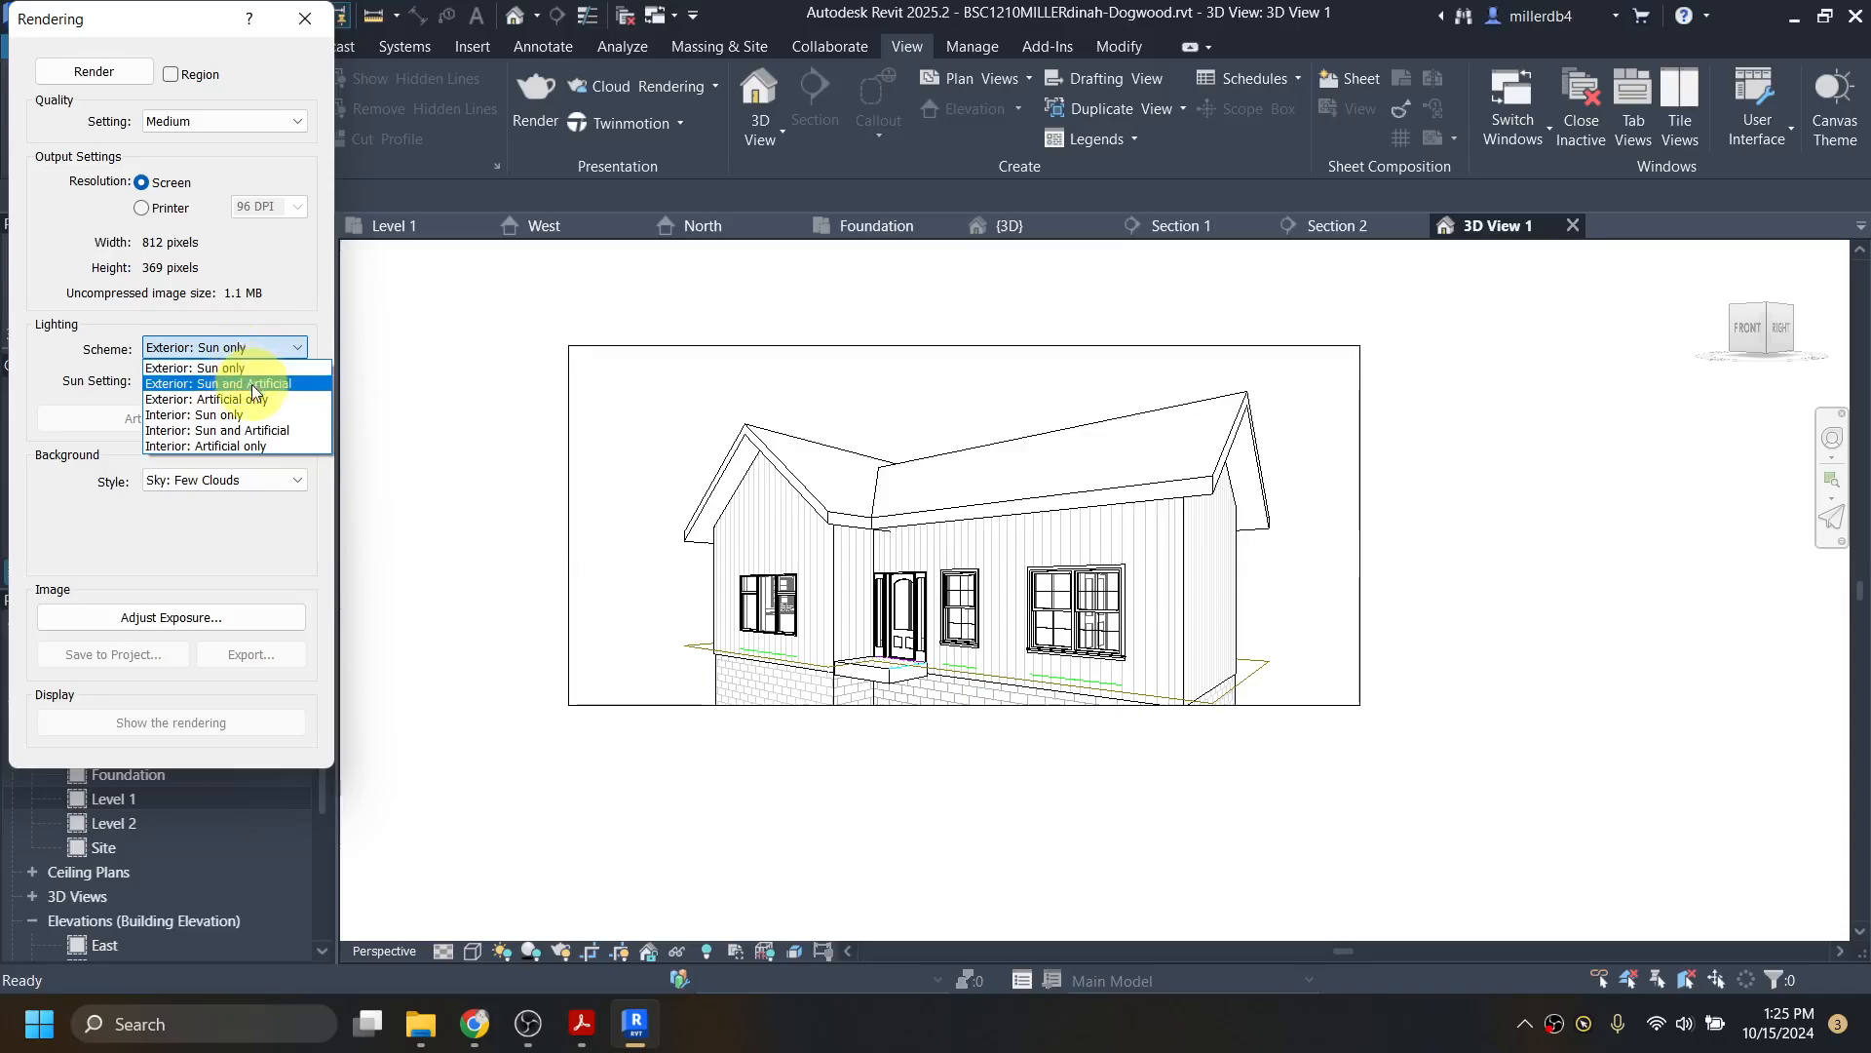
click(222, 372)
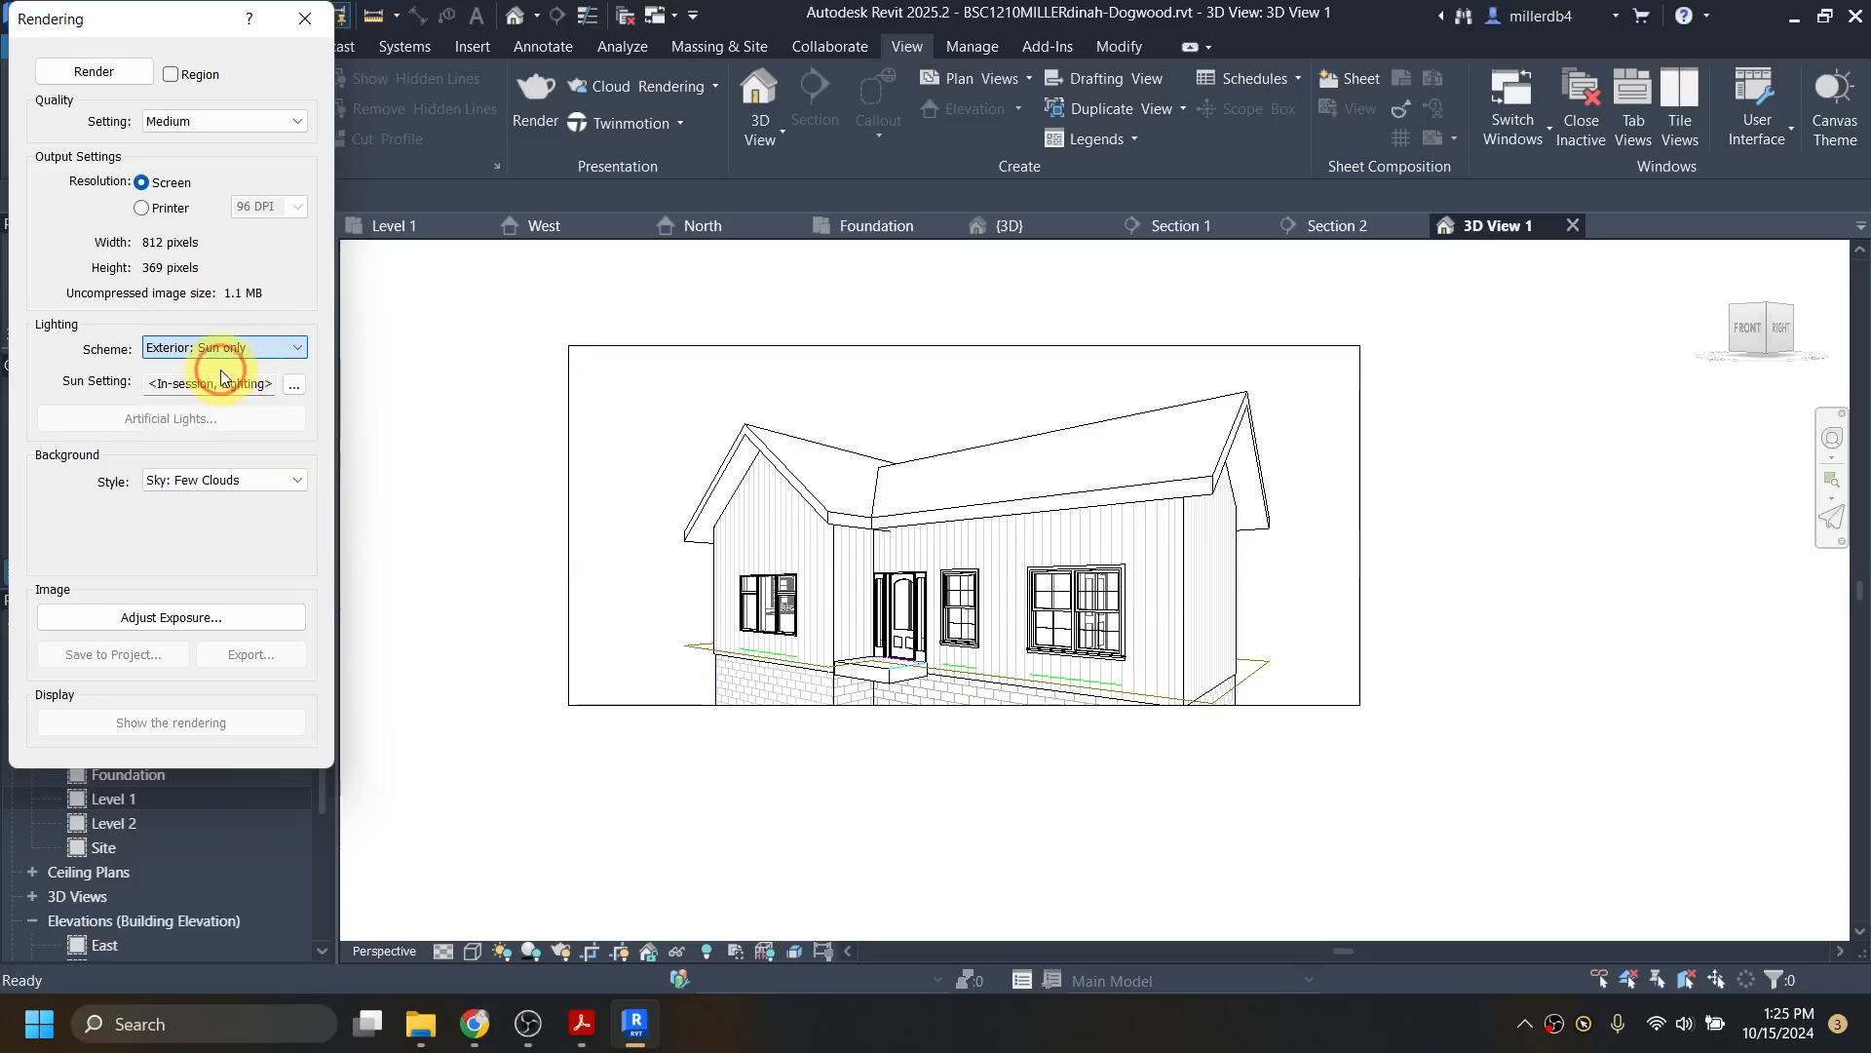
click(245, 482)
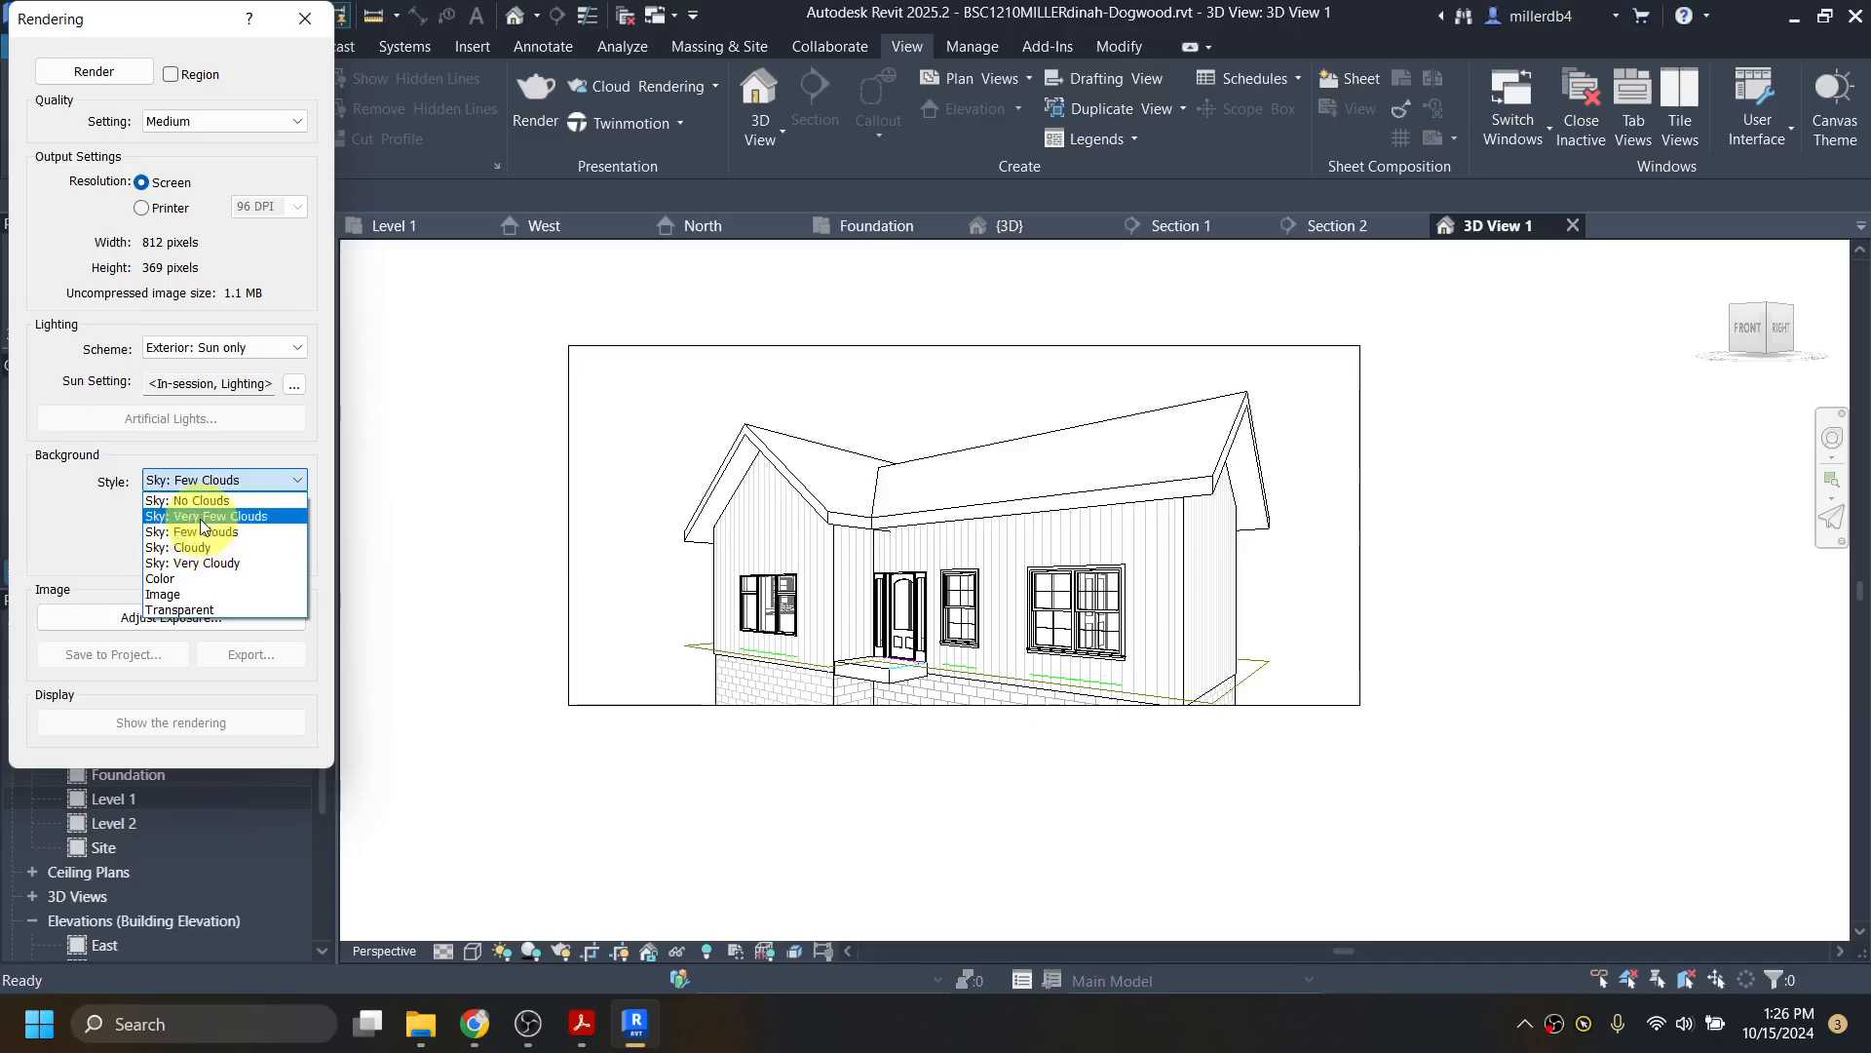
click(195, 547)
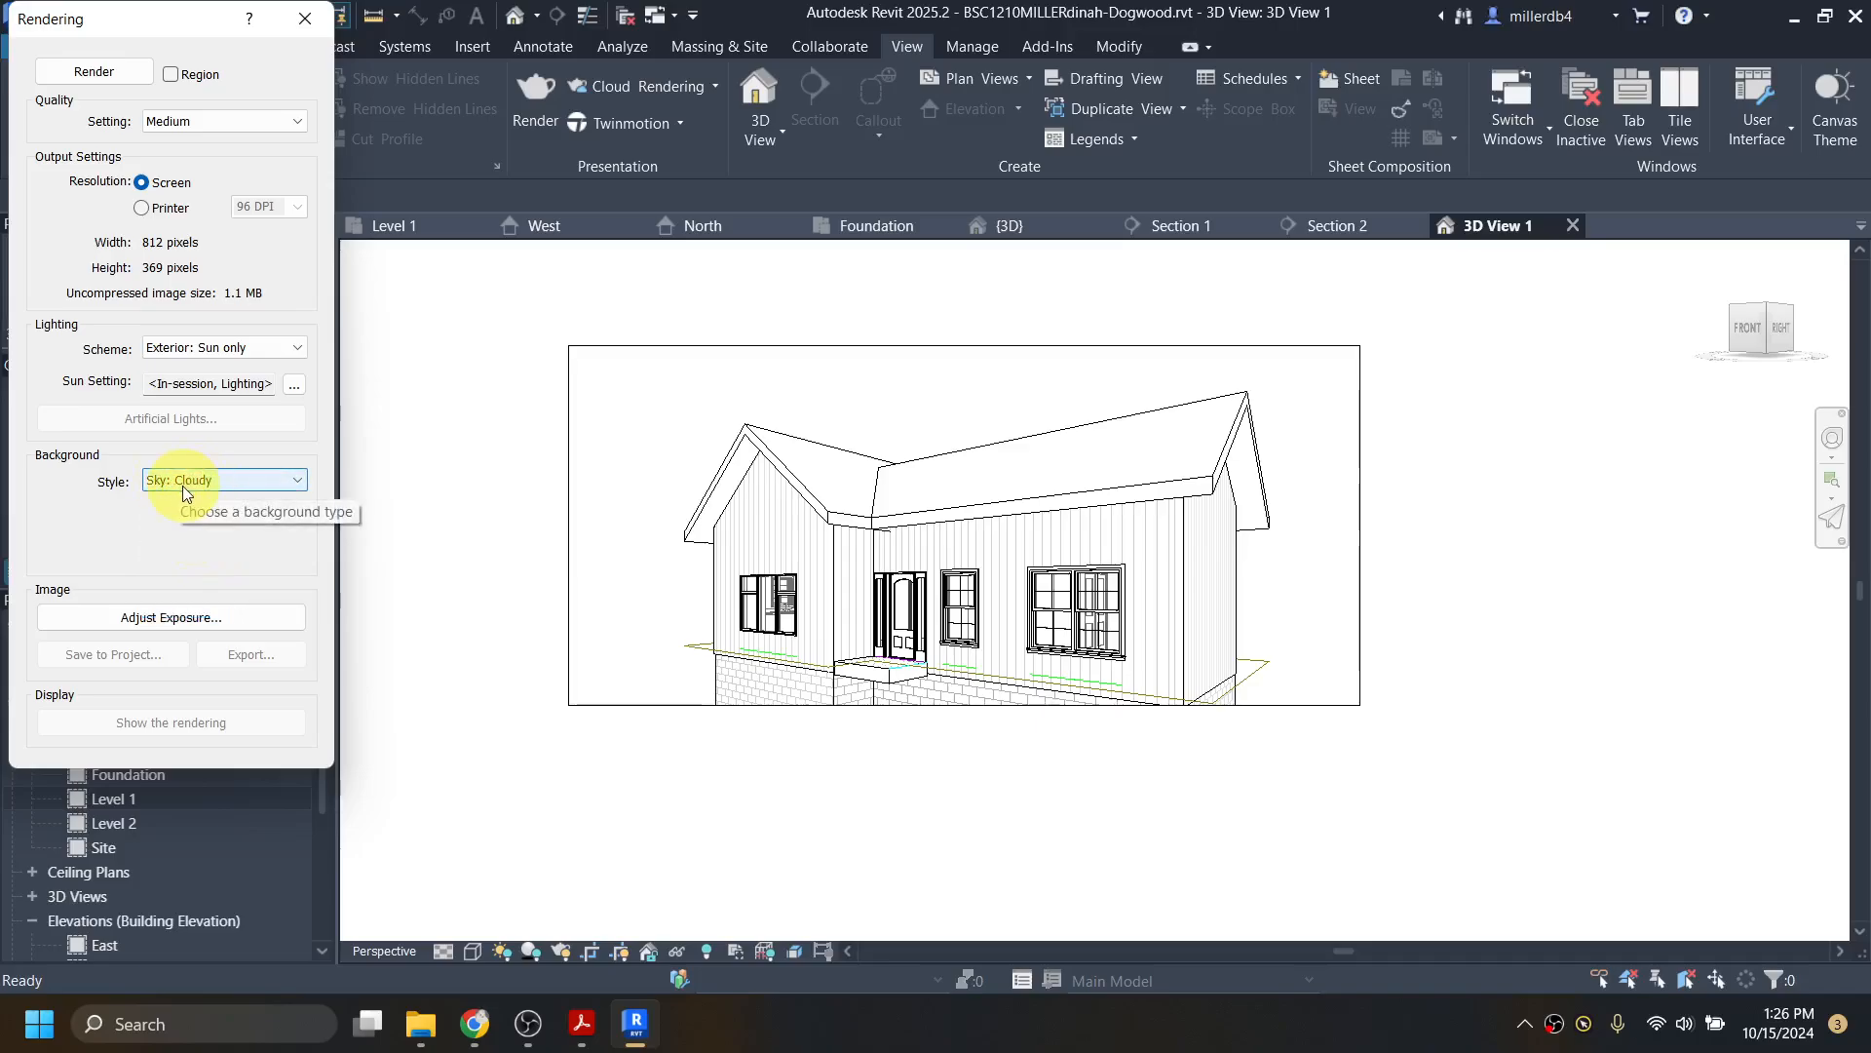
Step: Render 3D View 1 into a photorealistic image under a cloudy sky
click(91, 78)
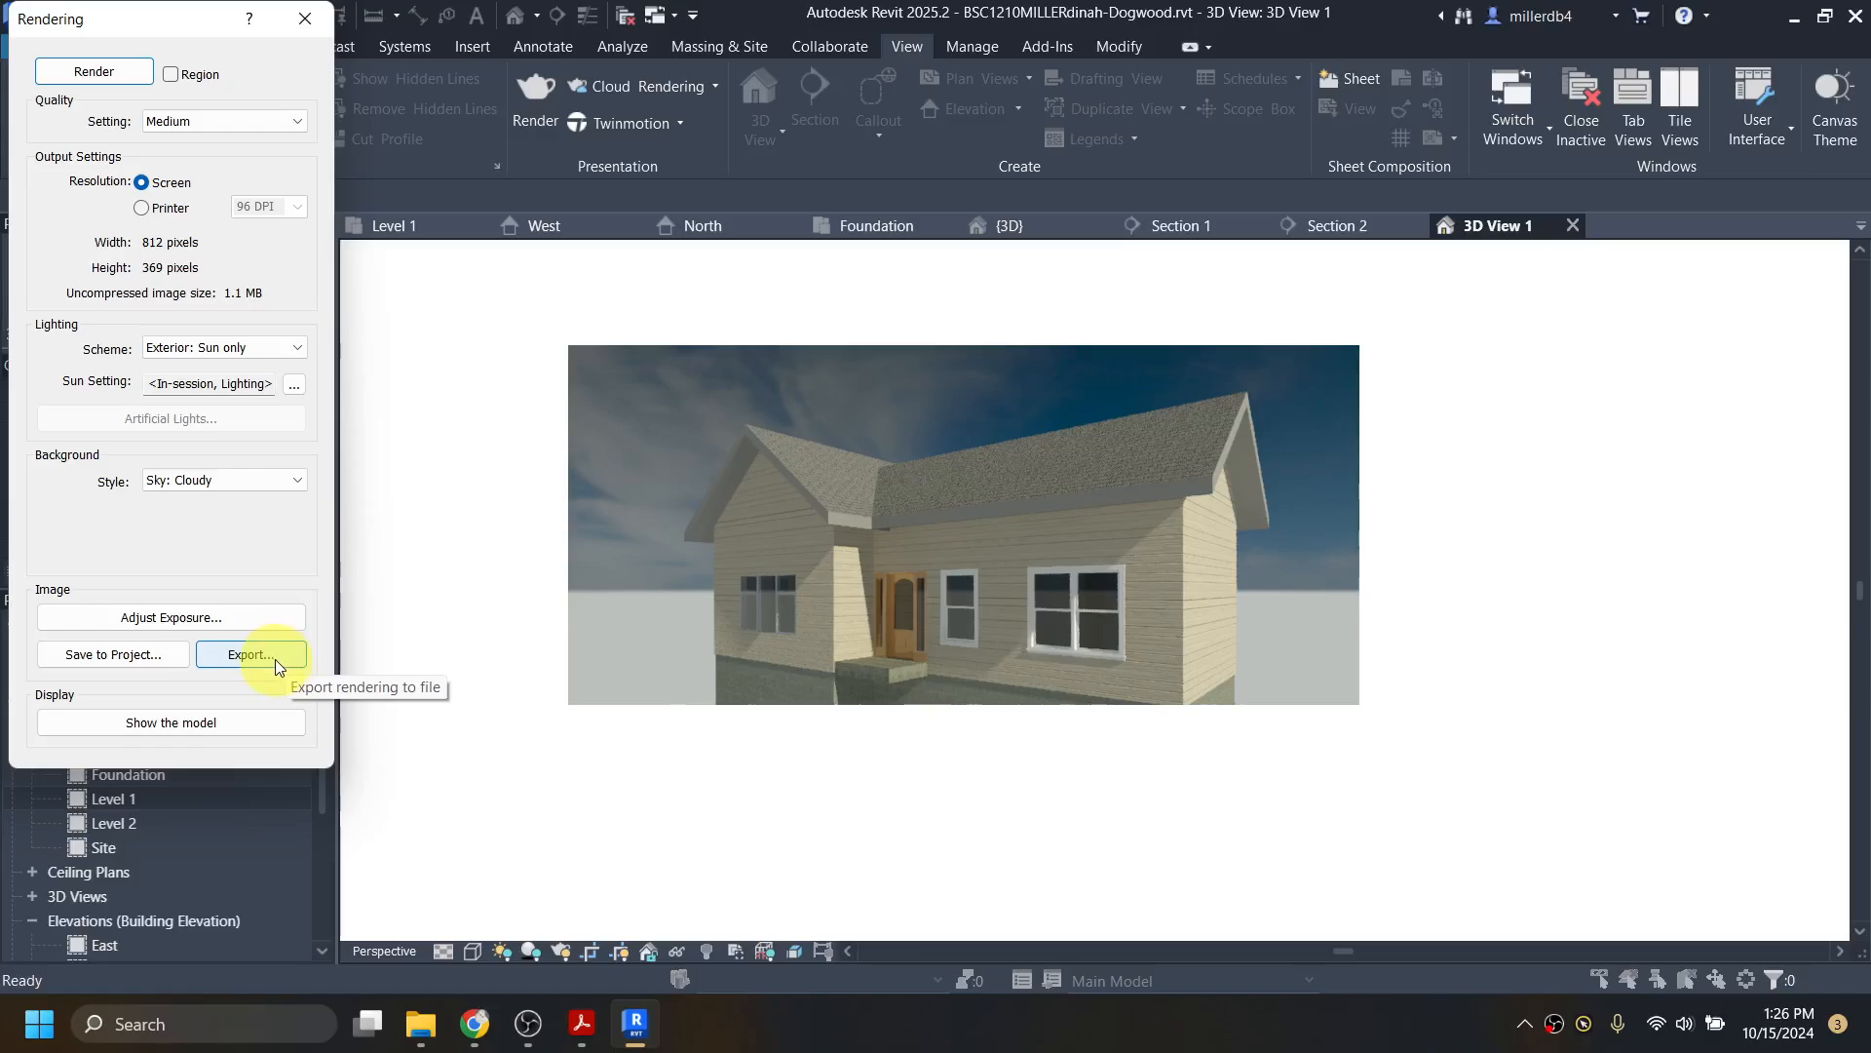
Step: Save the rendering to the project as 'Outside' and close the Rendering dialog
click(125, 657)
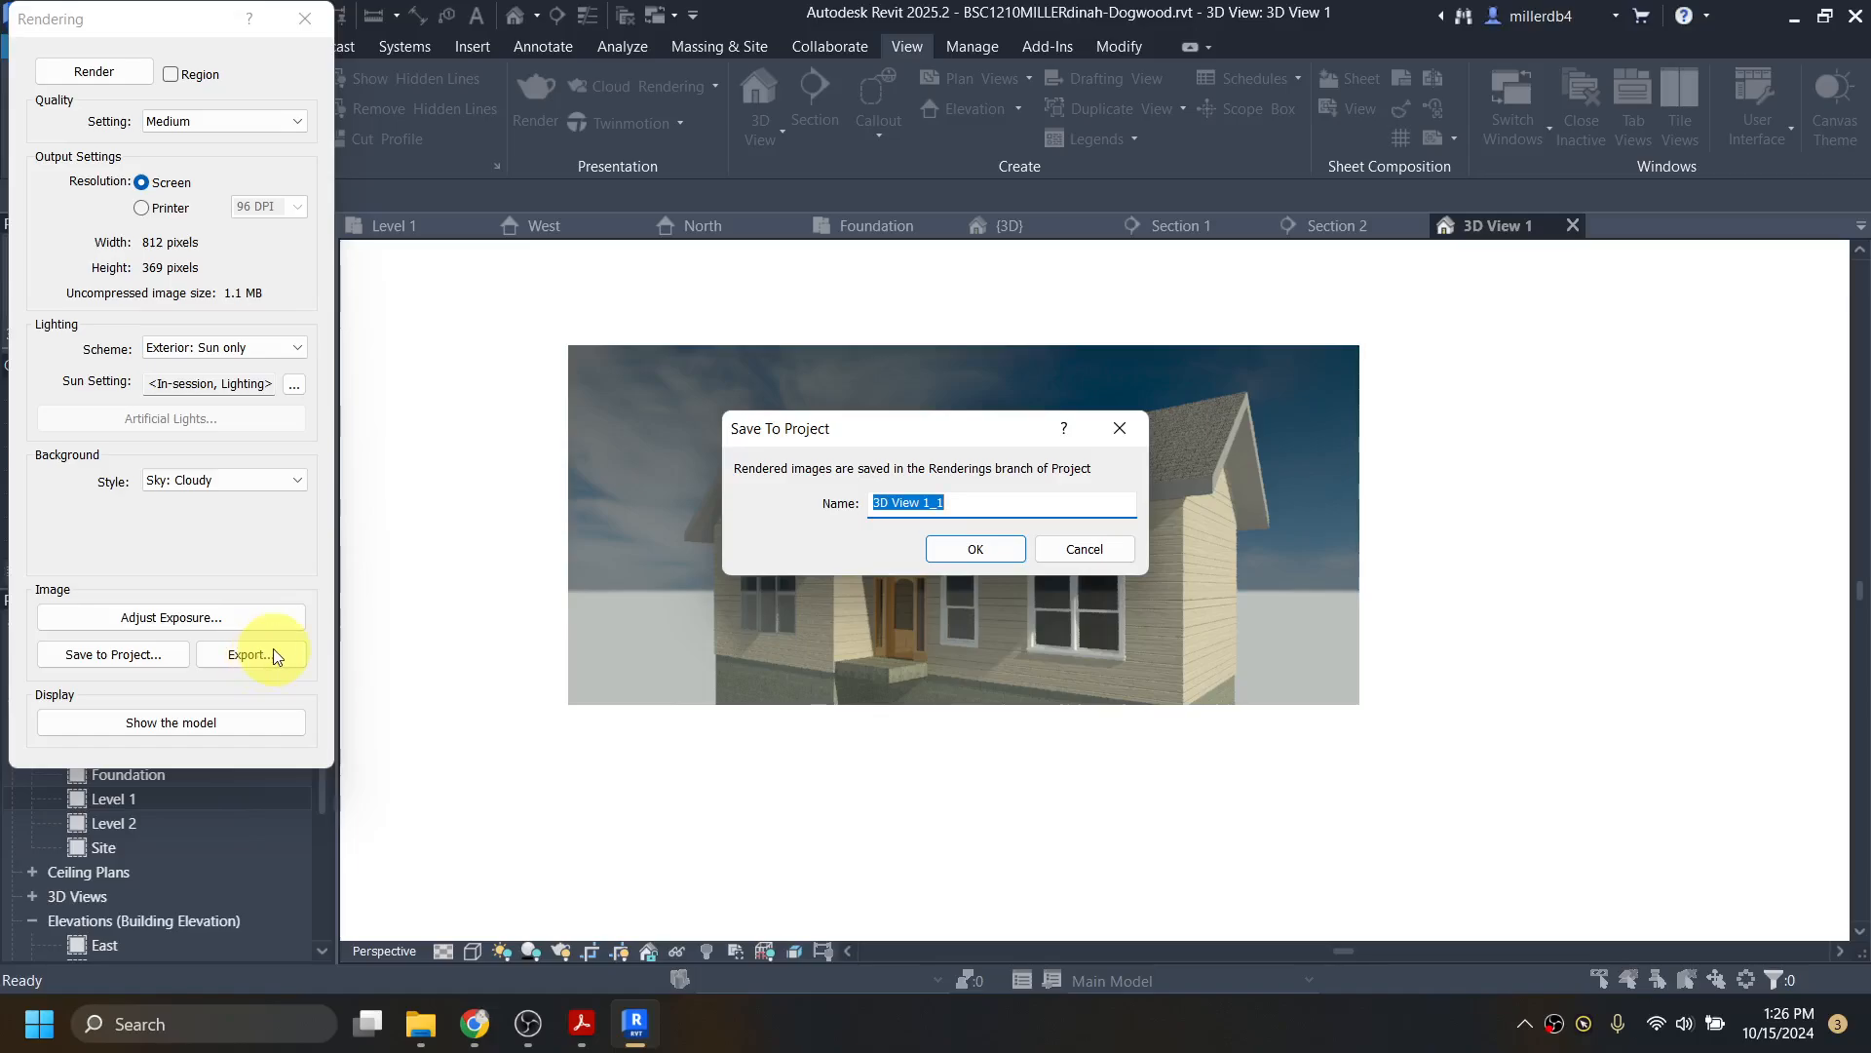
text(Outside)
key(Return)
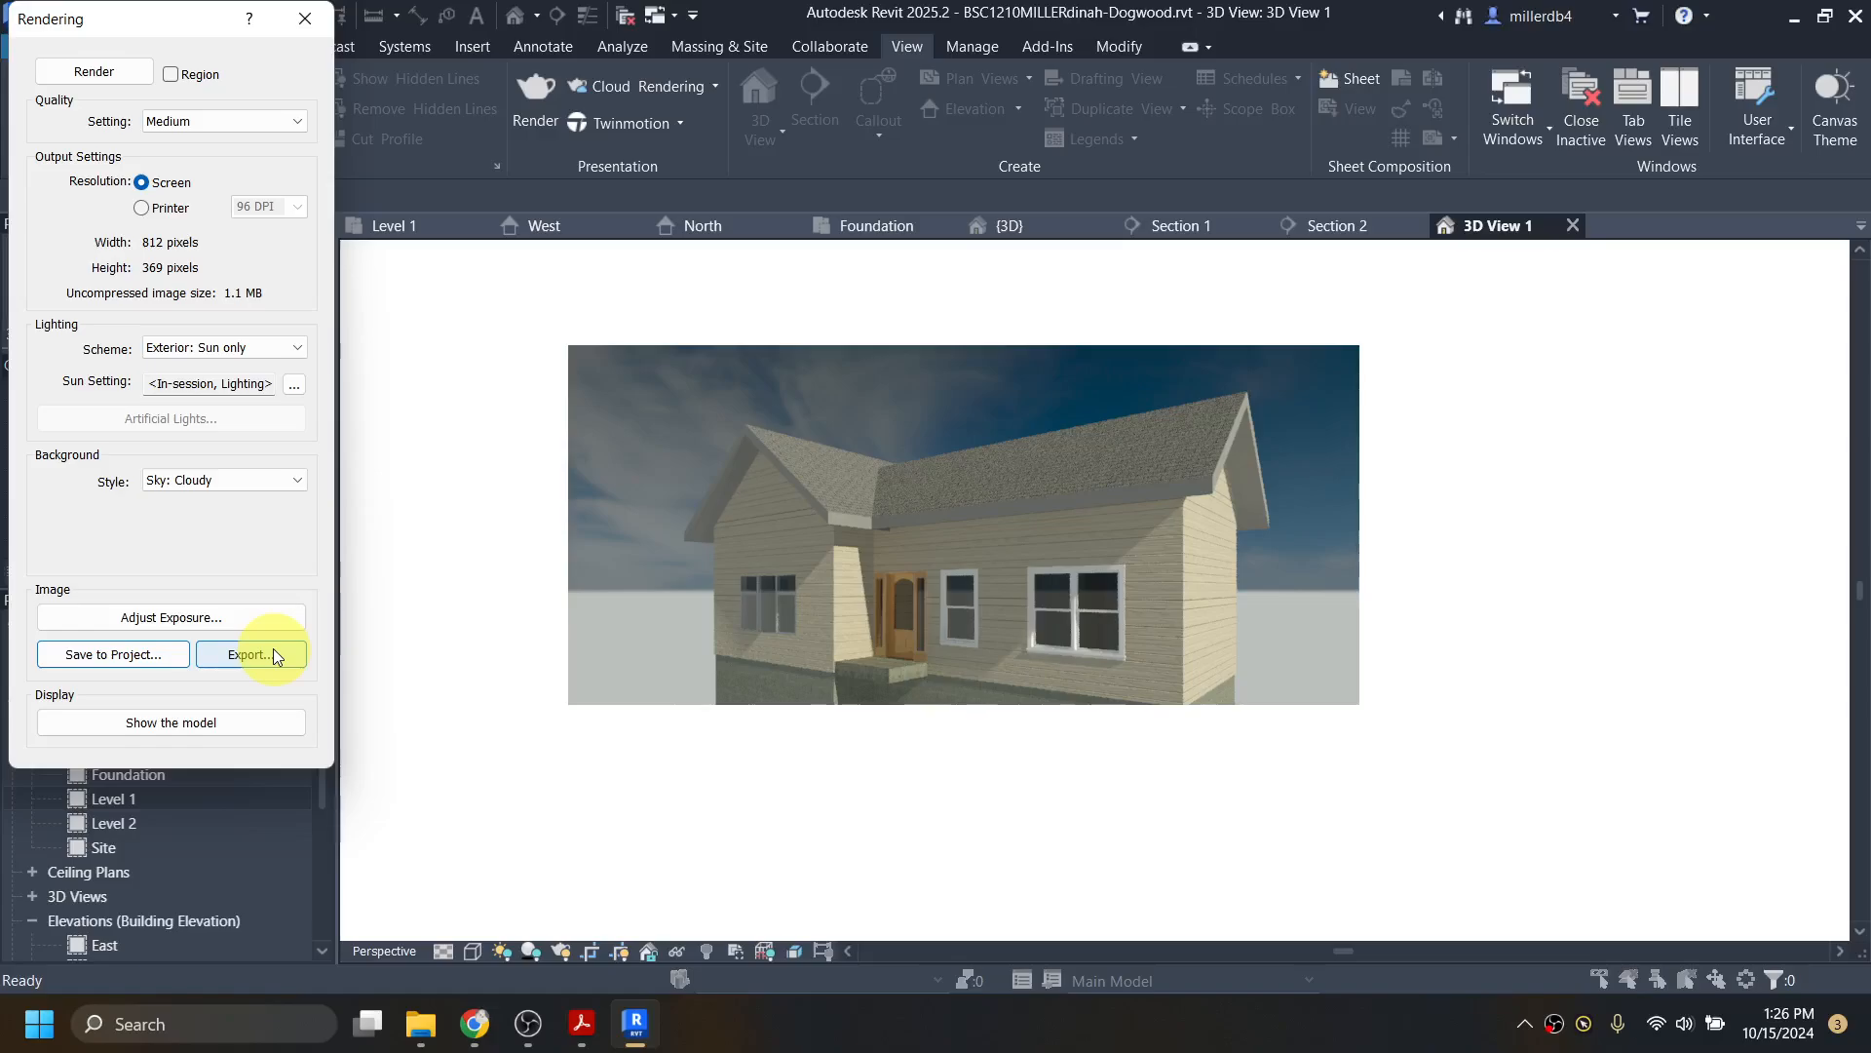
click(307, 22)
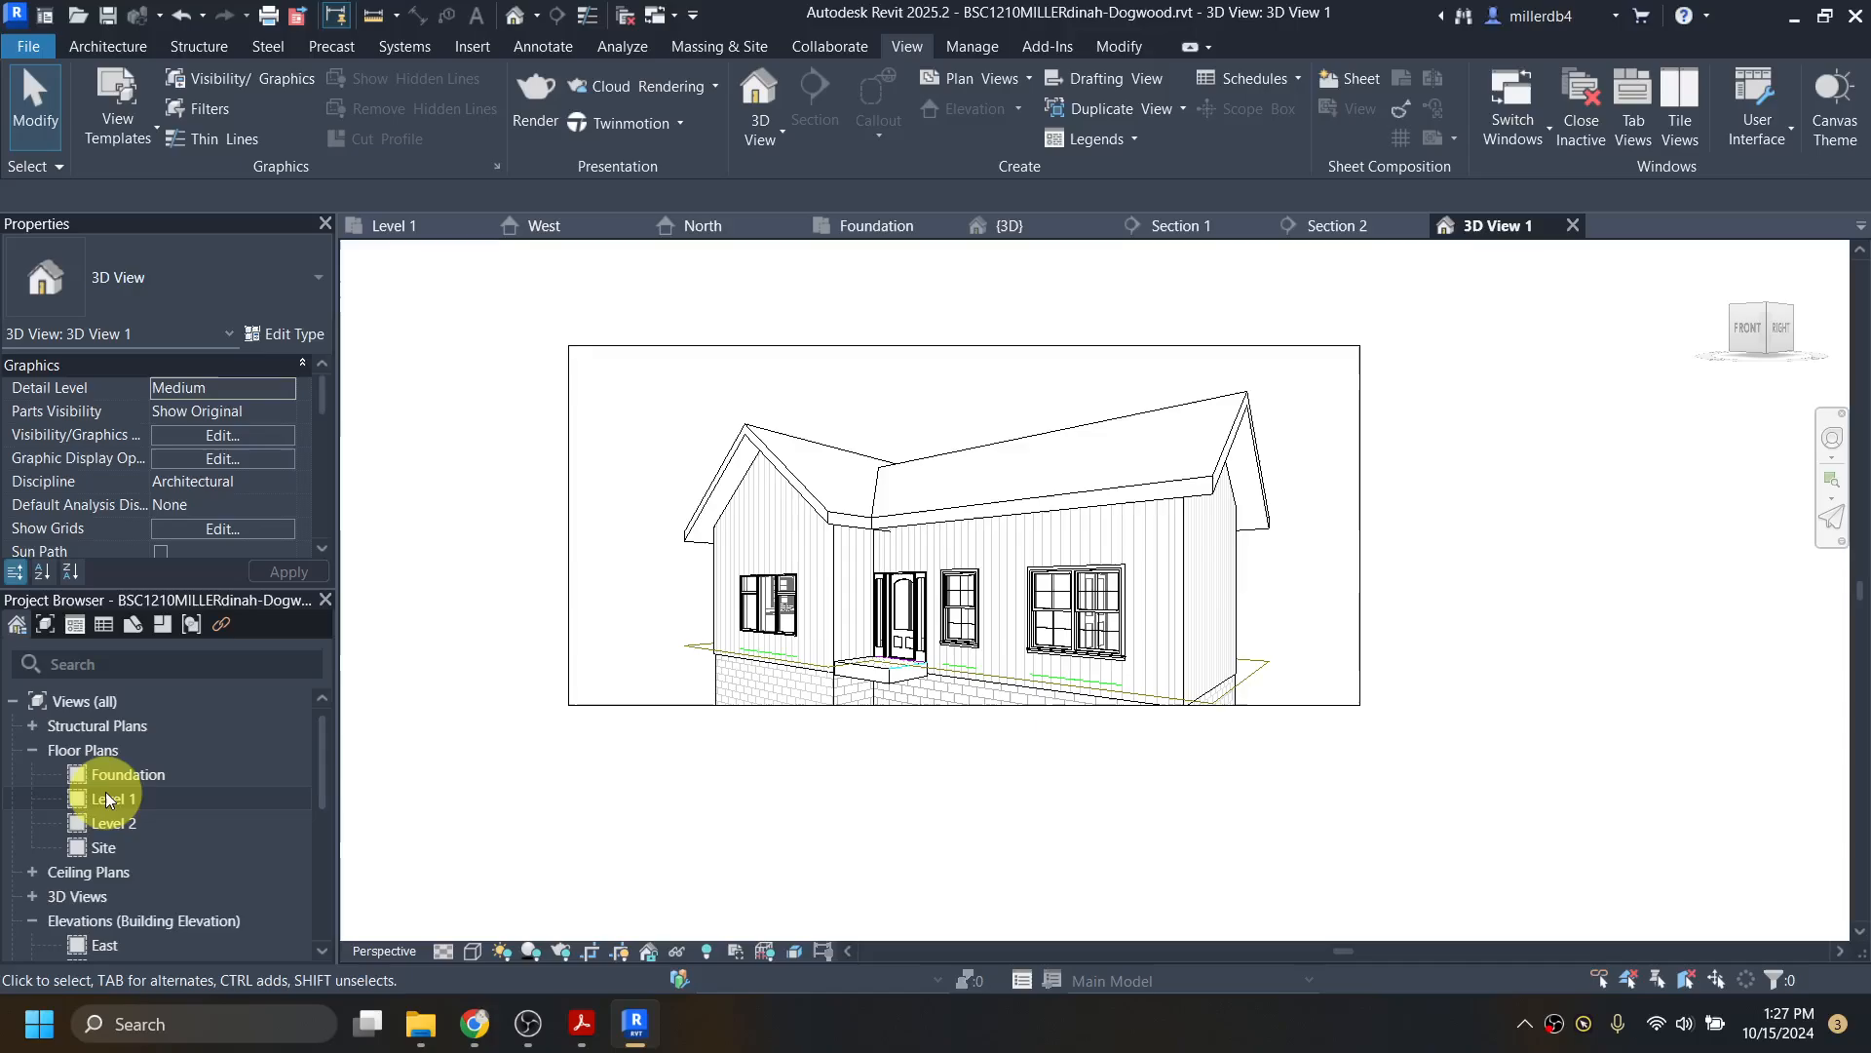
Step: Open the saved Outside rendering from the Renderings group in the Project Browser
scroll(109, 785, down, 4)
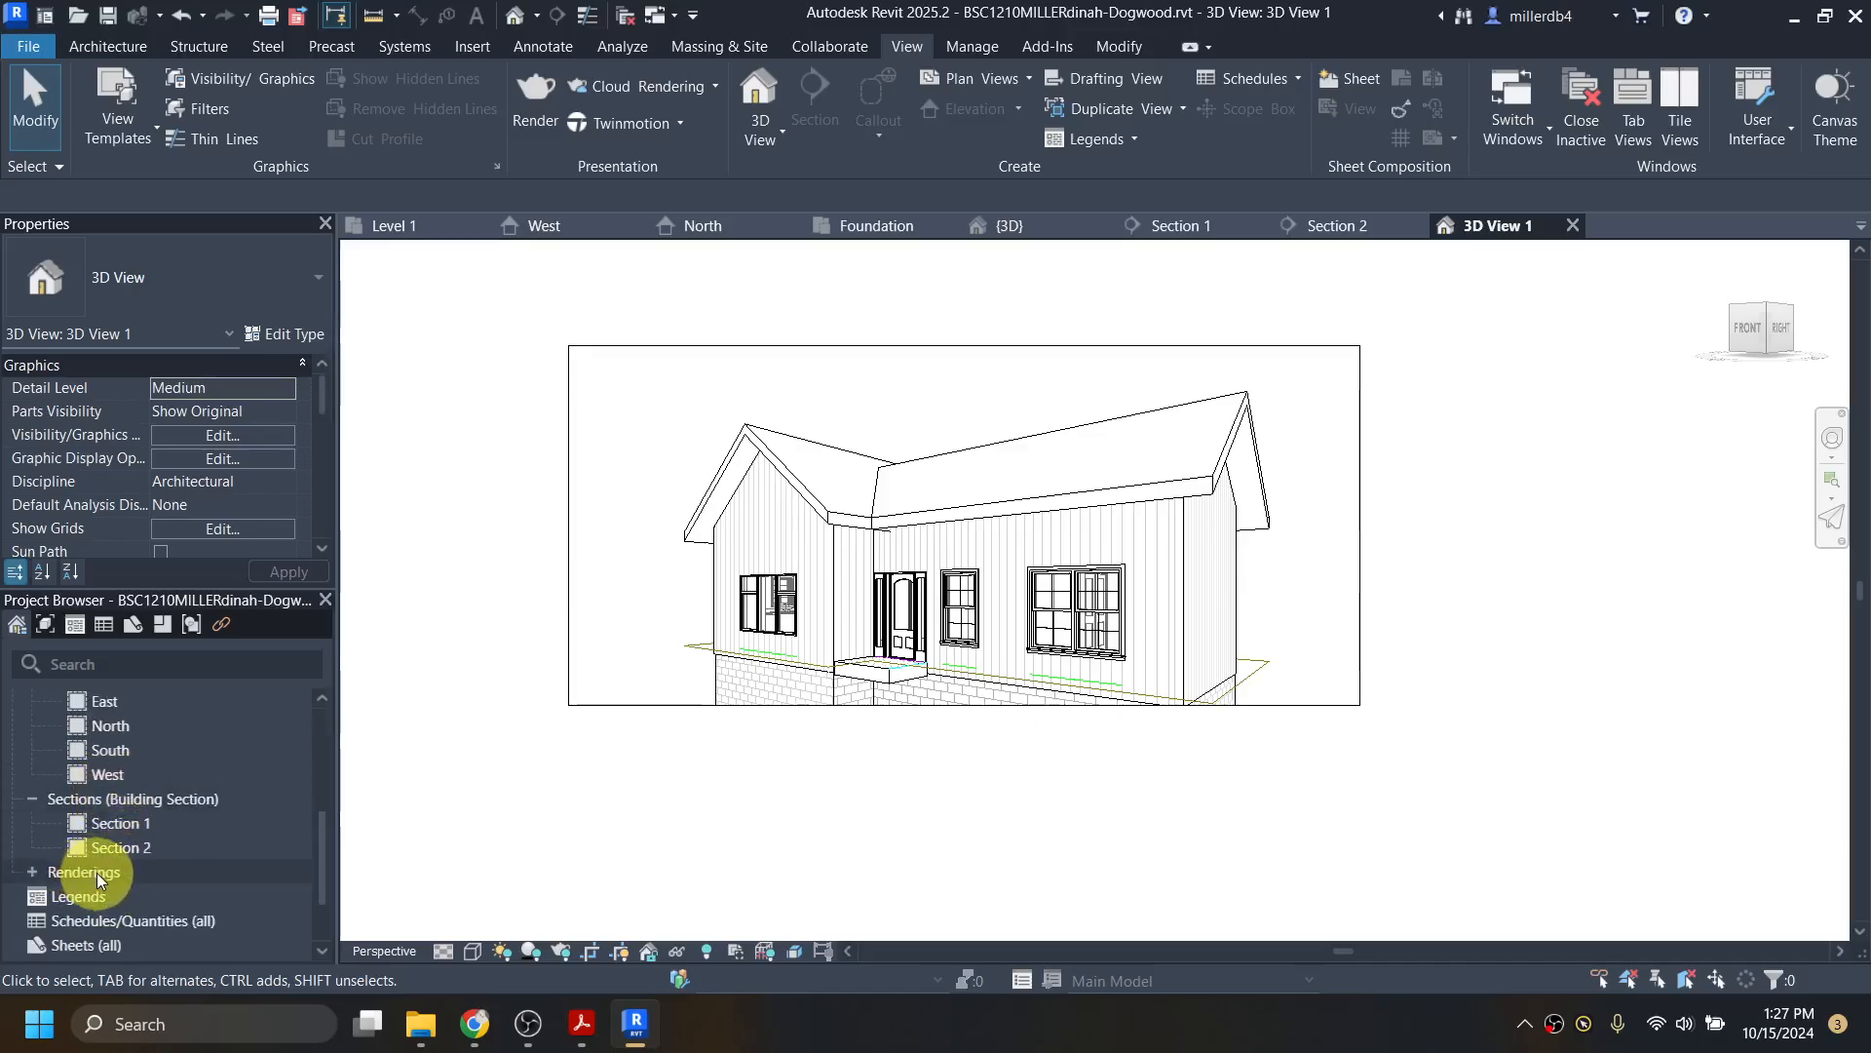
double_click(101, 875)
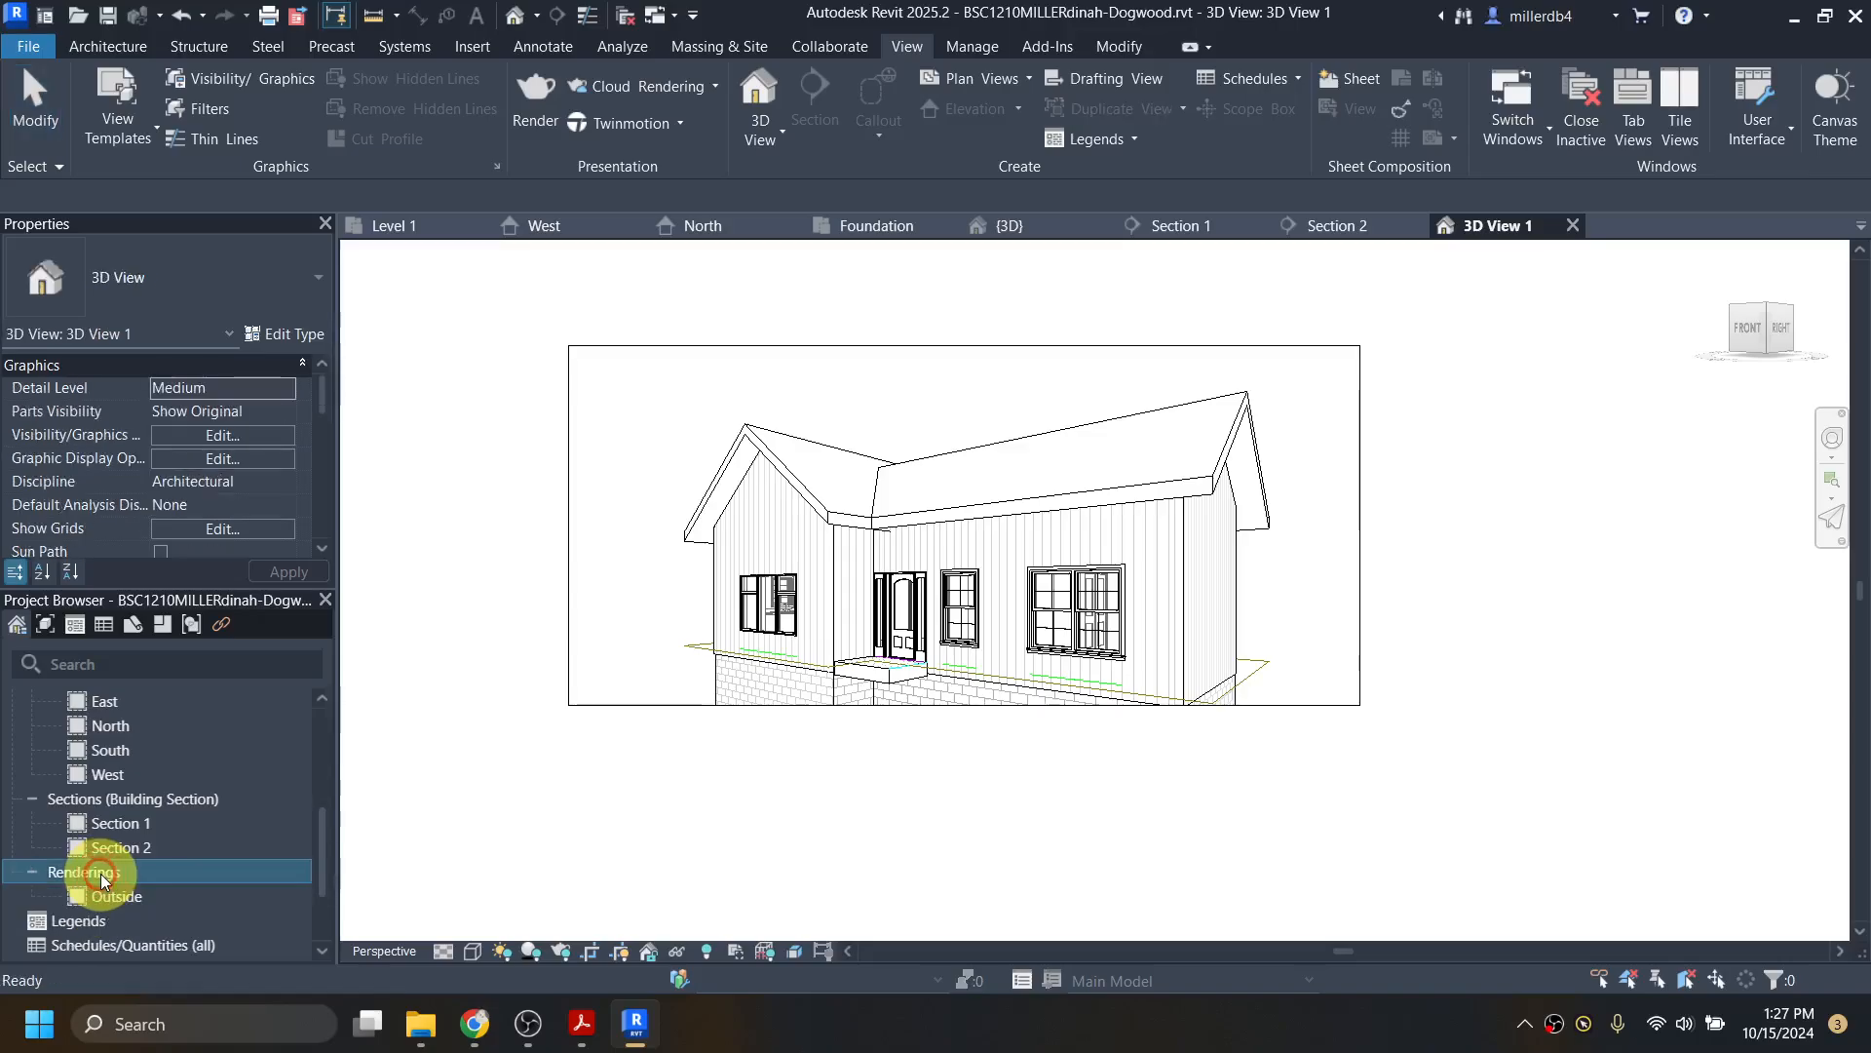
click(119, 899)
double_click(119, 899)
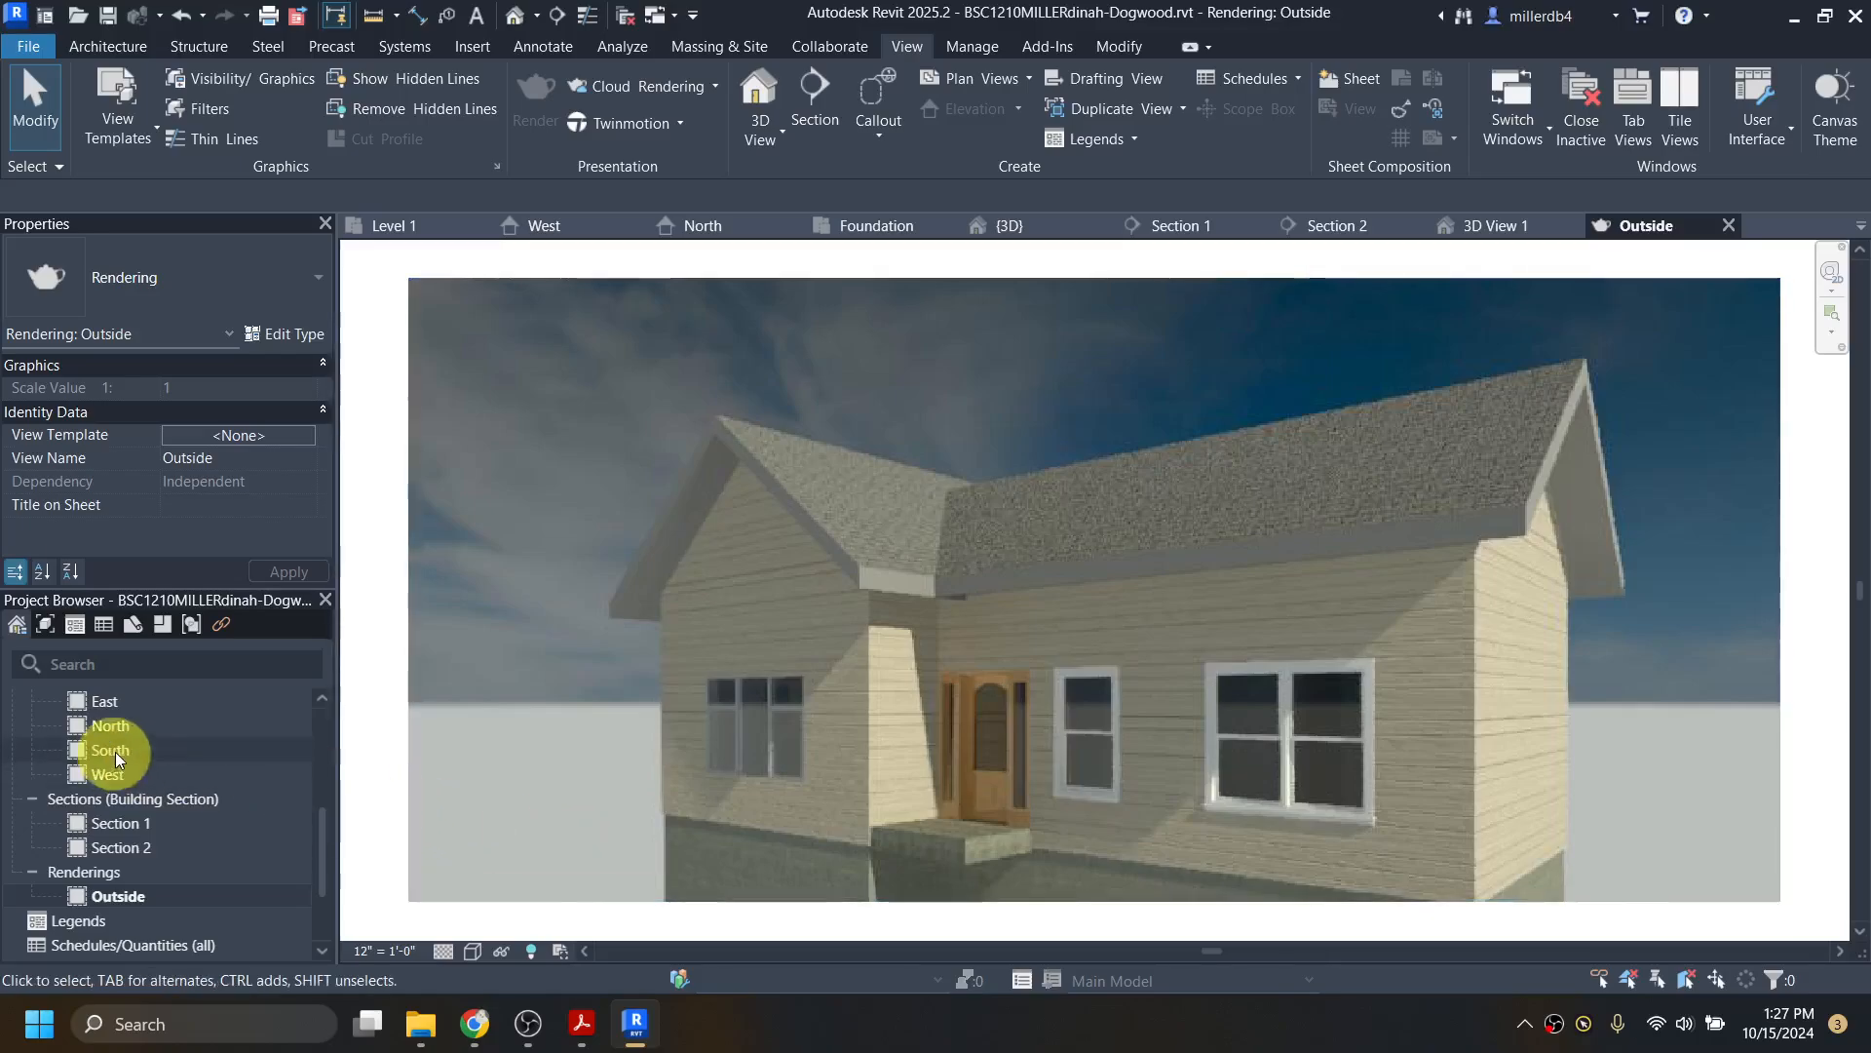
Step: Switch back to the Level 1 floor plan
scroll(115, 750, up, 5)
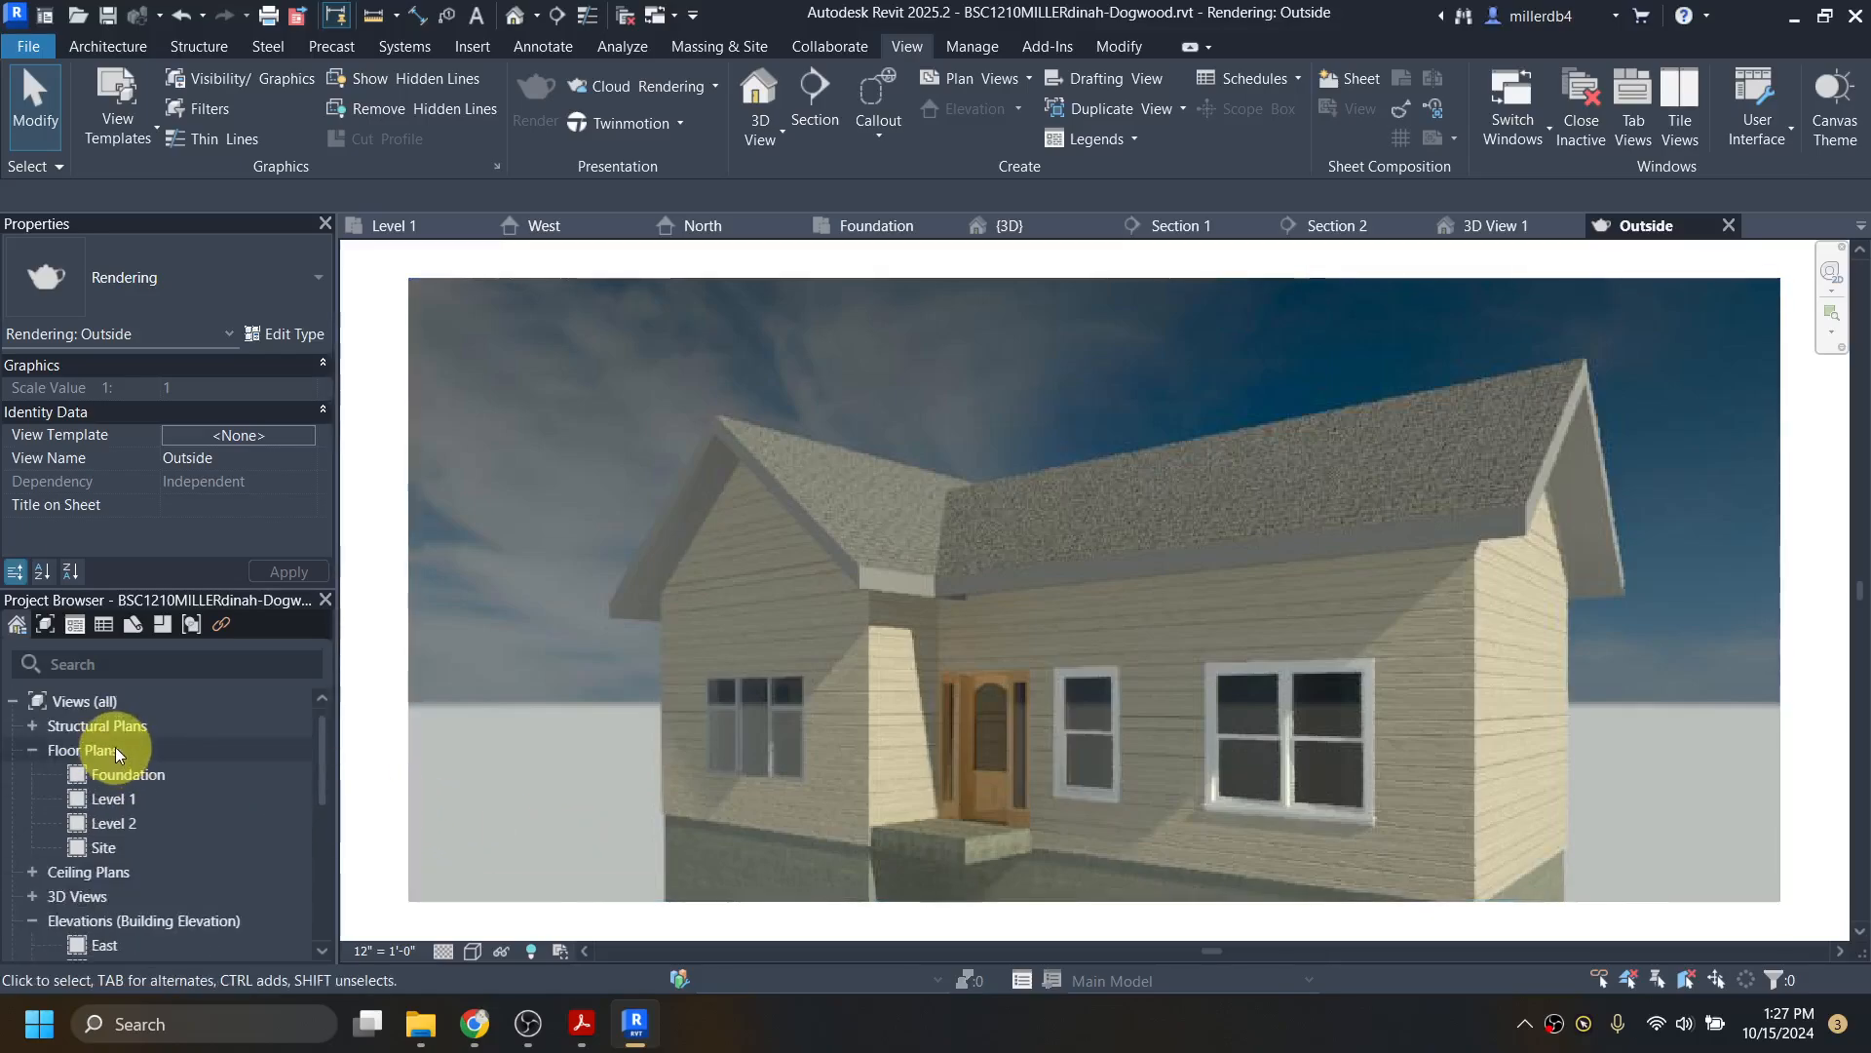
click(125, 799)
click(125, 799)
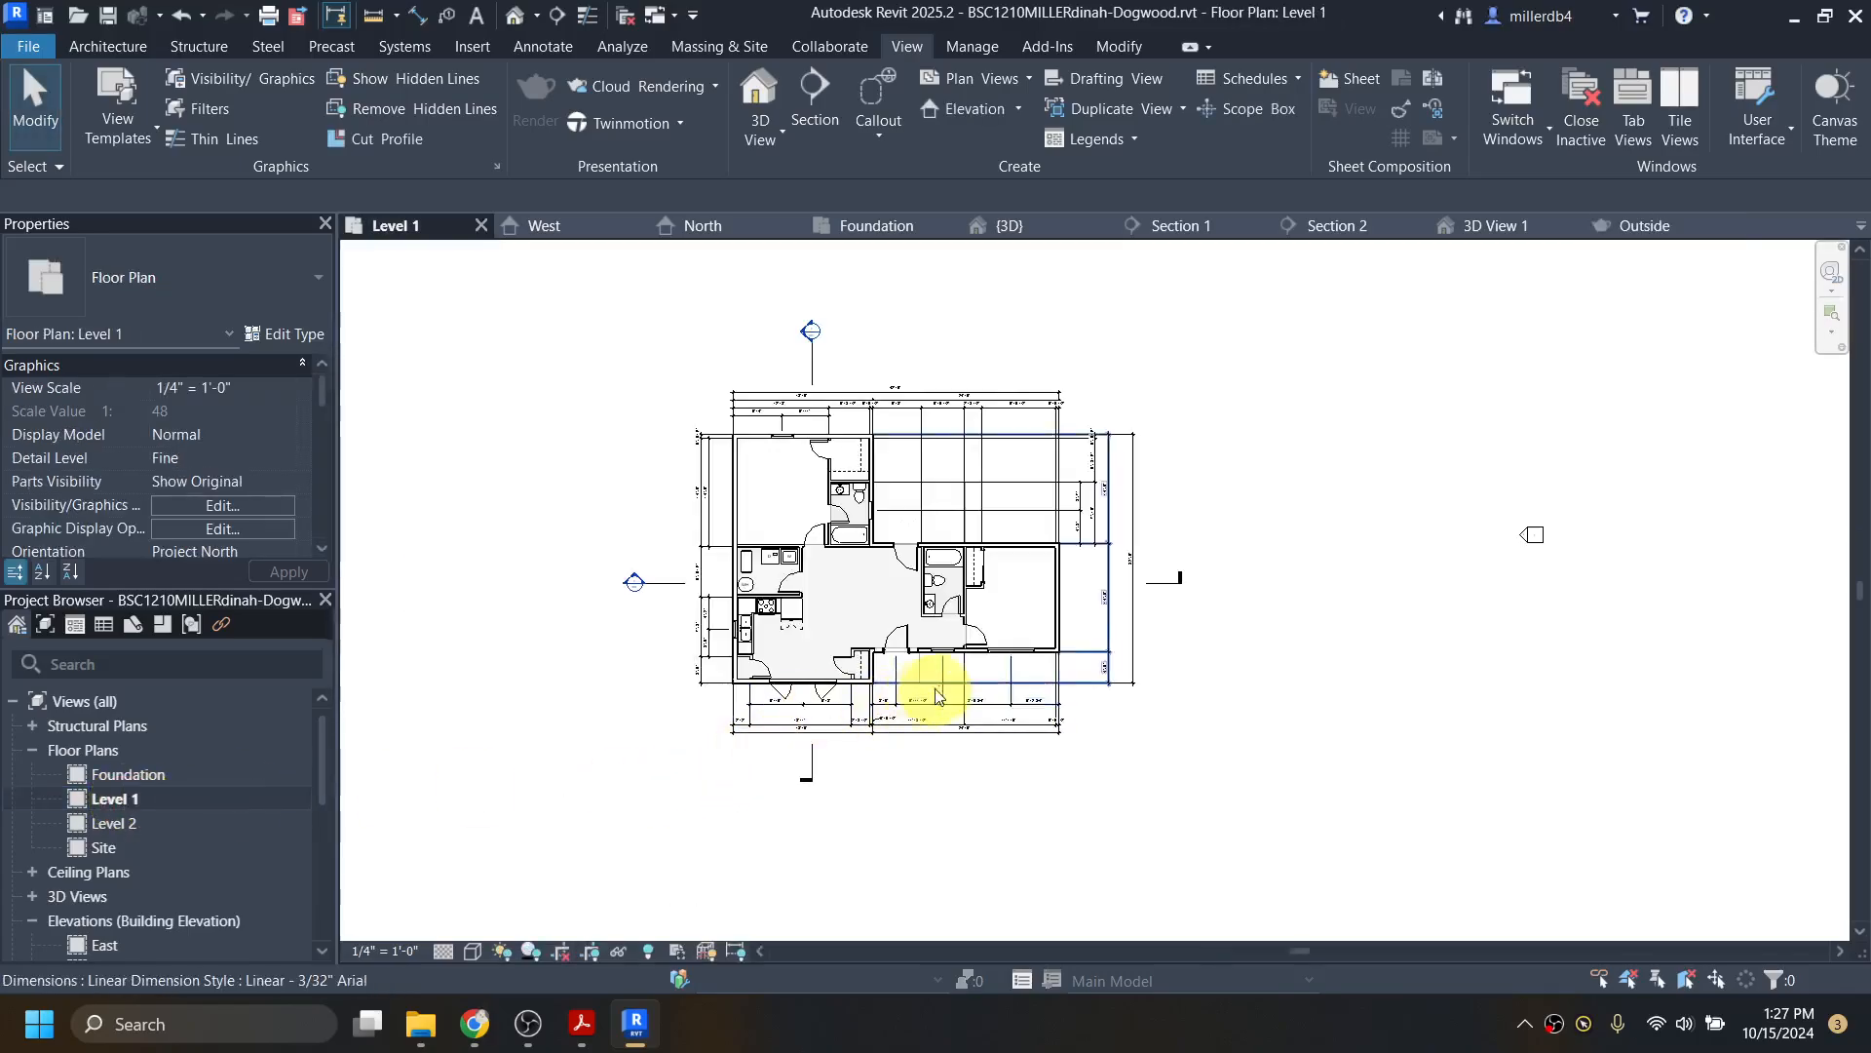
Step: Delete the window in the Level 1 plan's lower wall
scroll(936, 648, up, 3)
click(951, 594)
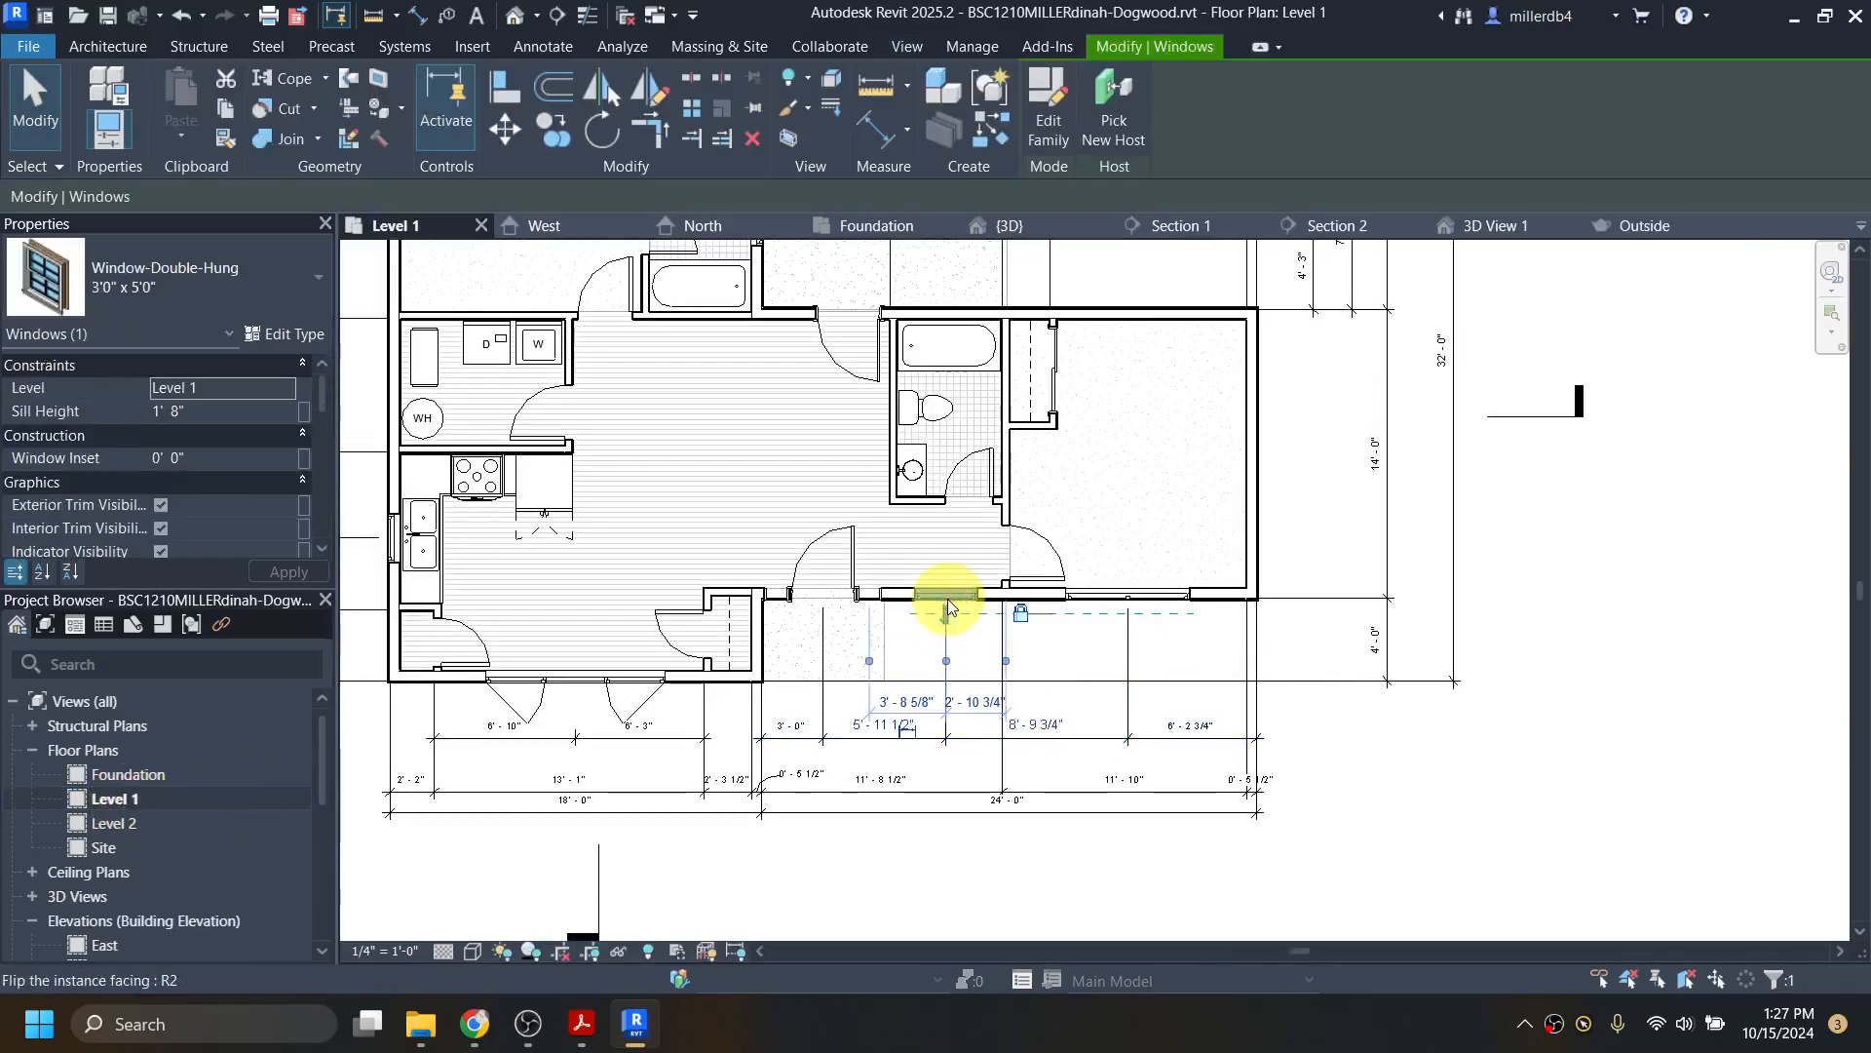
key(Delete)
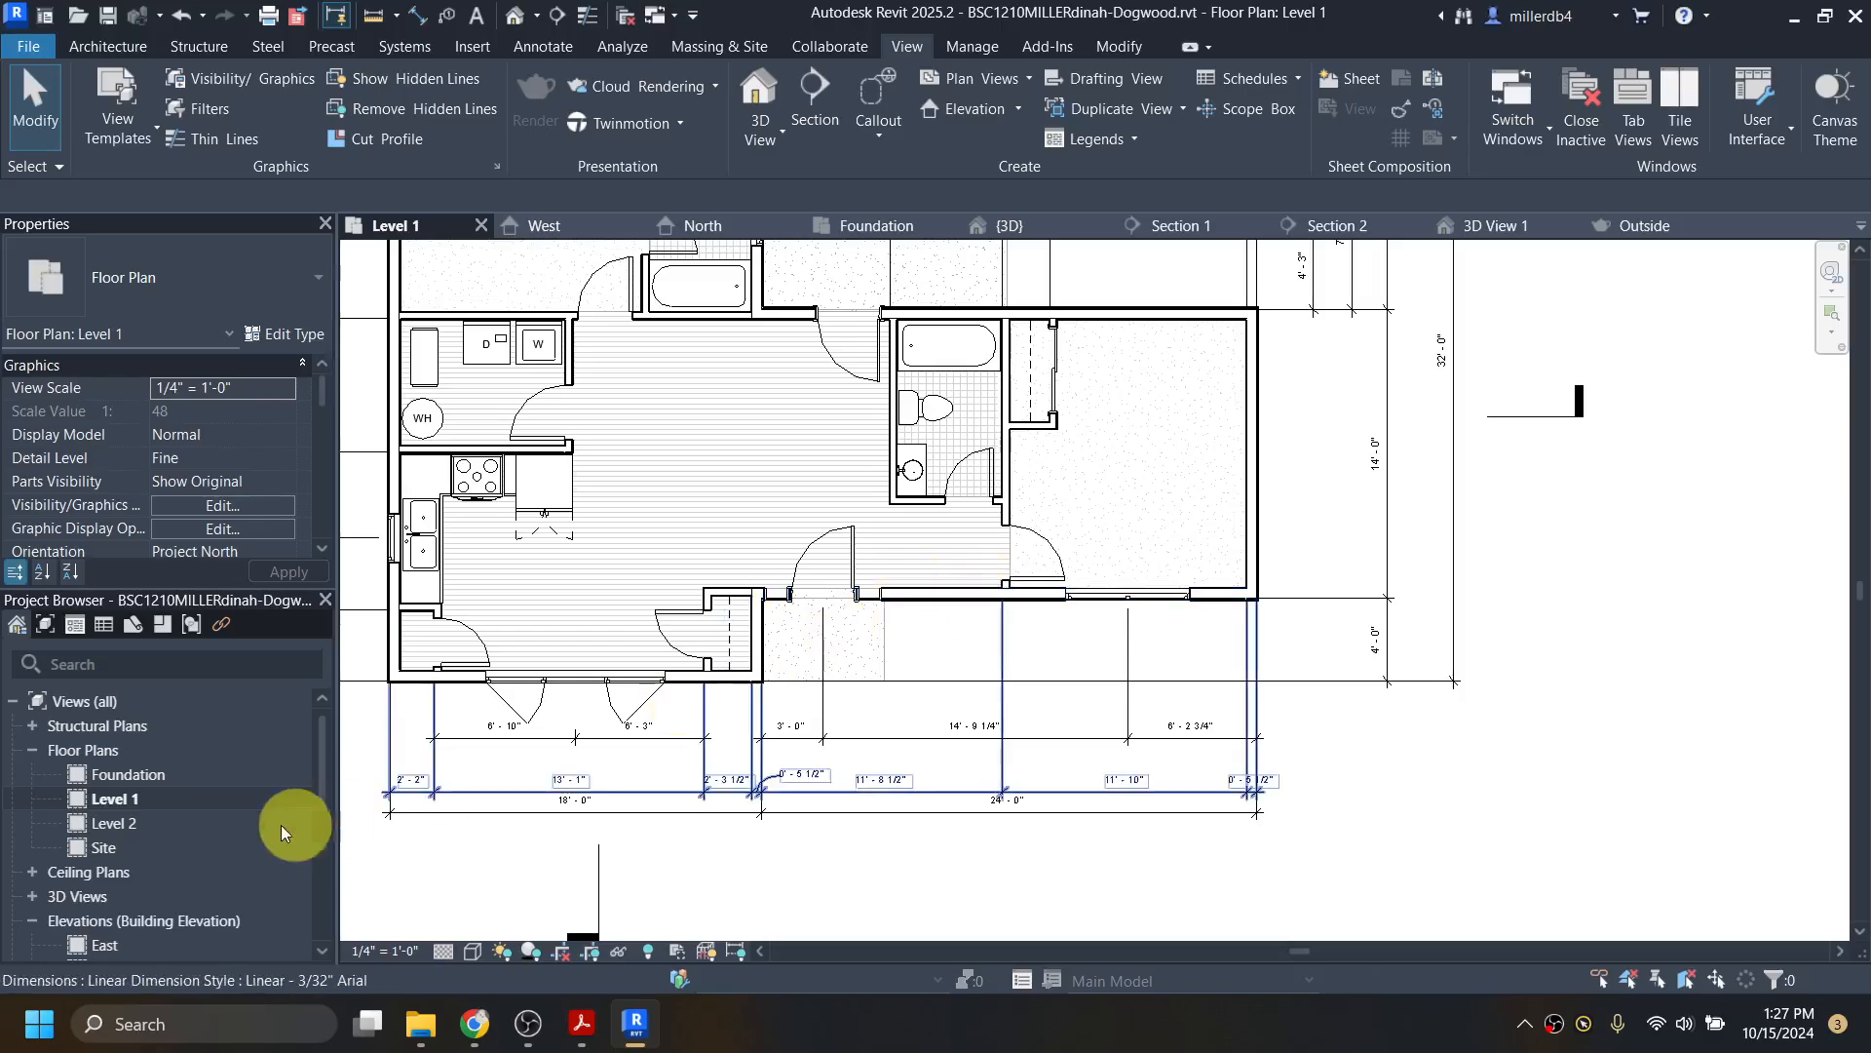
Step: View the South elevation, then the Outside rendering, then return to Level 1
scroll(111, 824, down, 2)
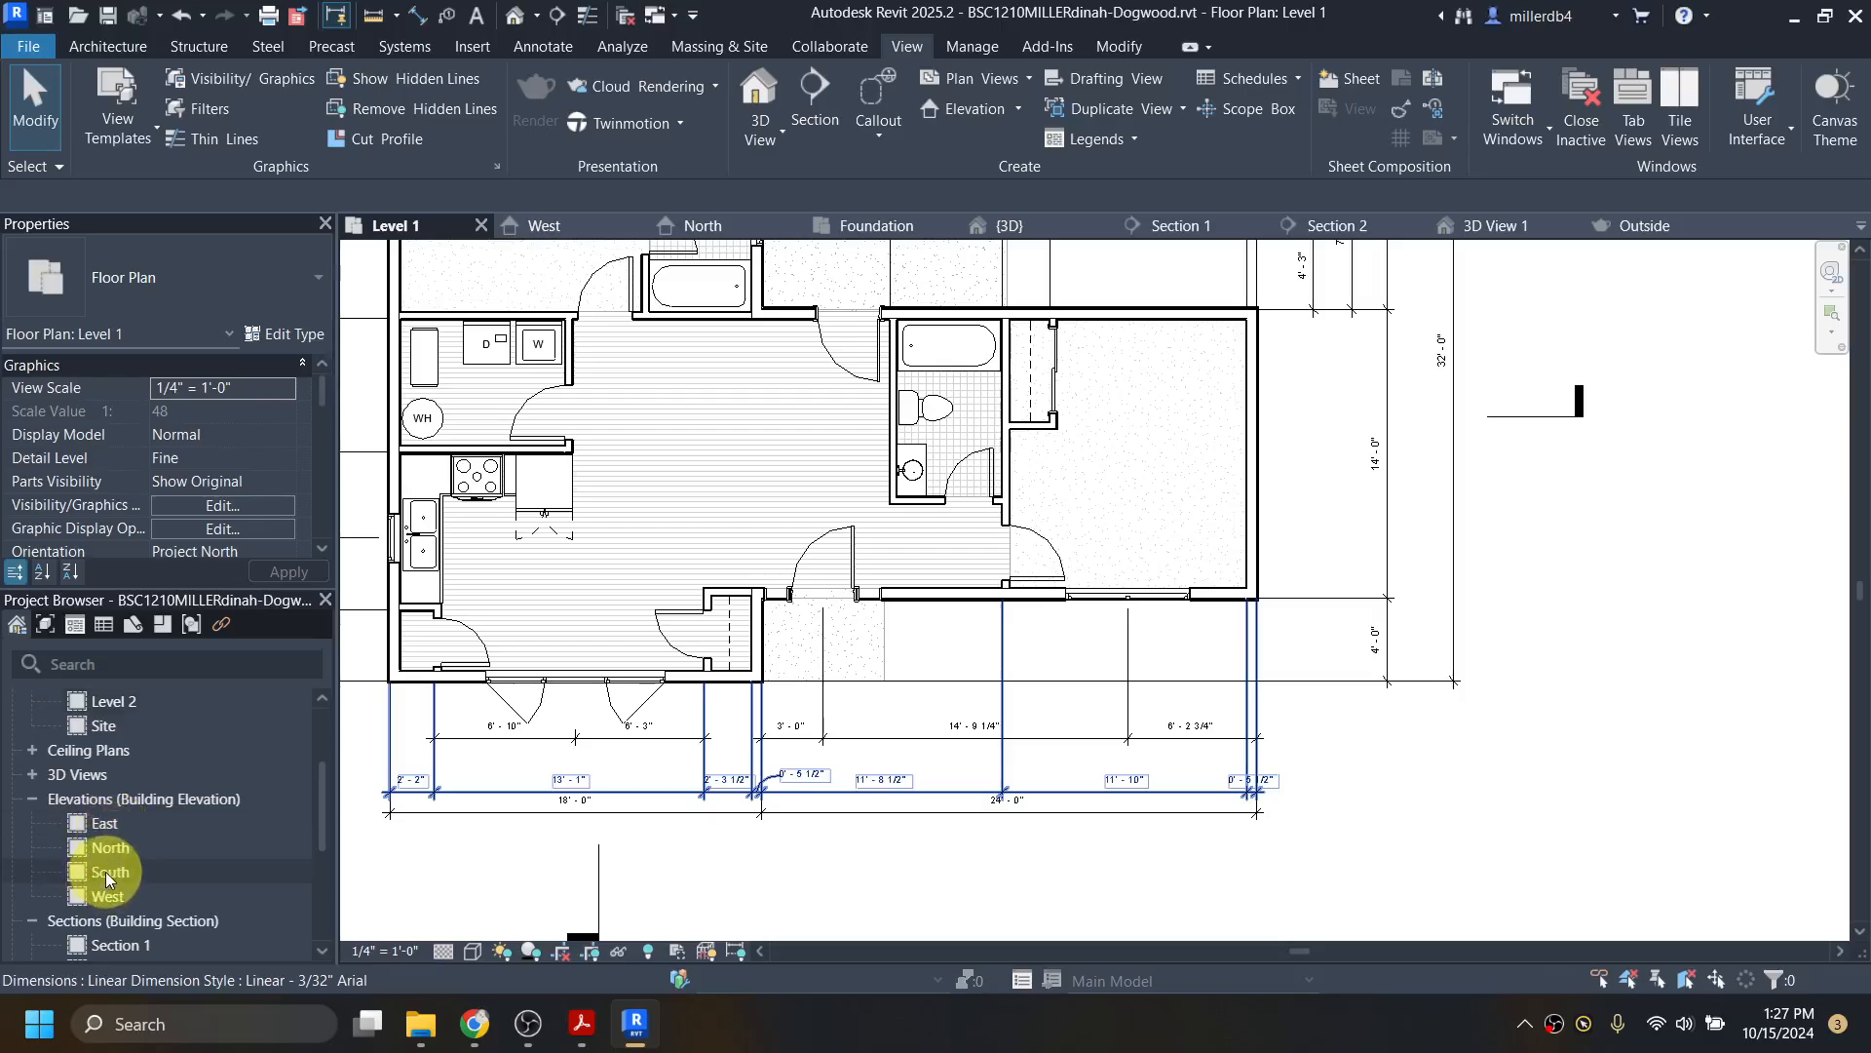
double_click(105, 871)
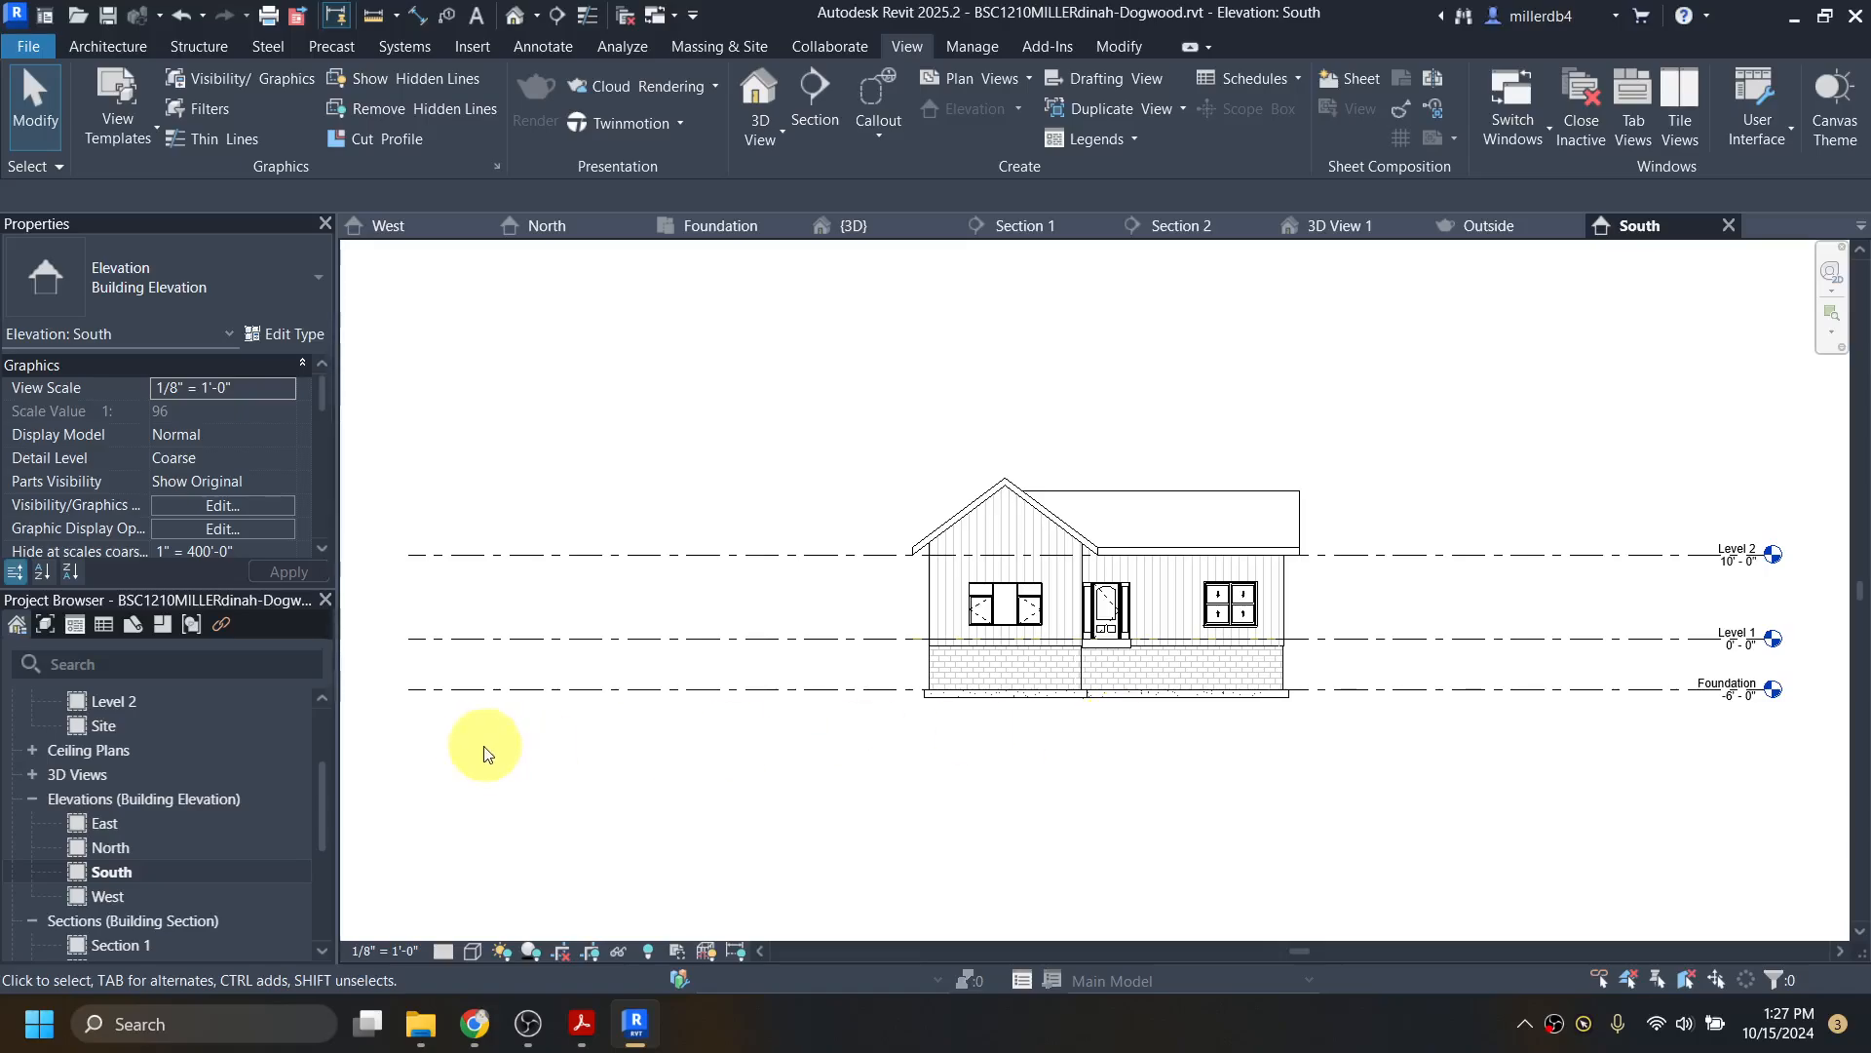
scroll(166, 795, down, 5)
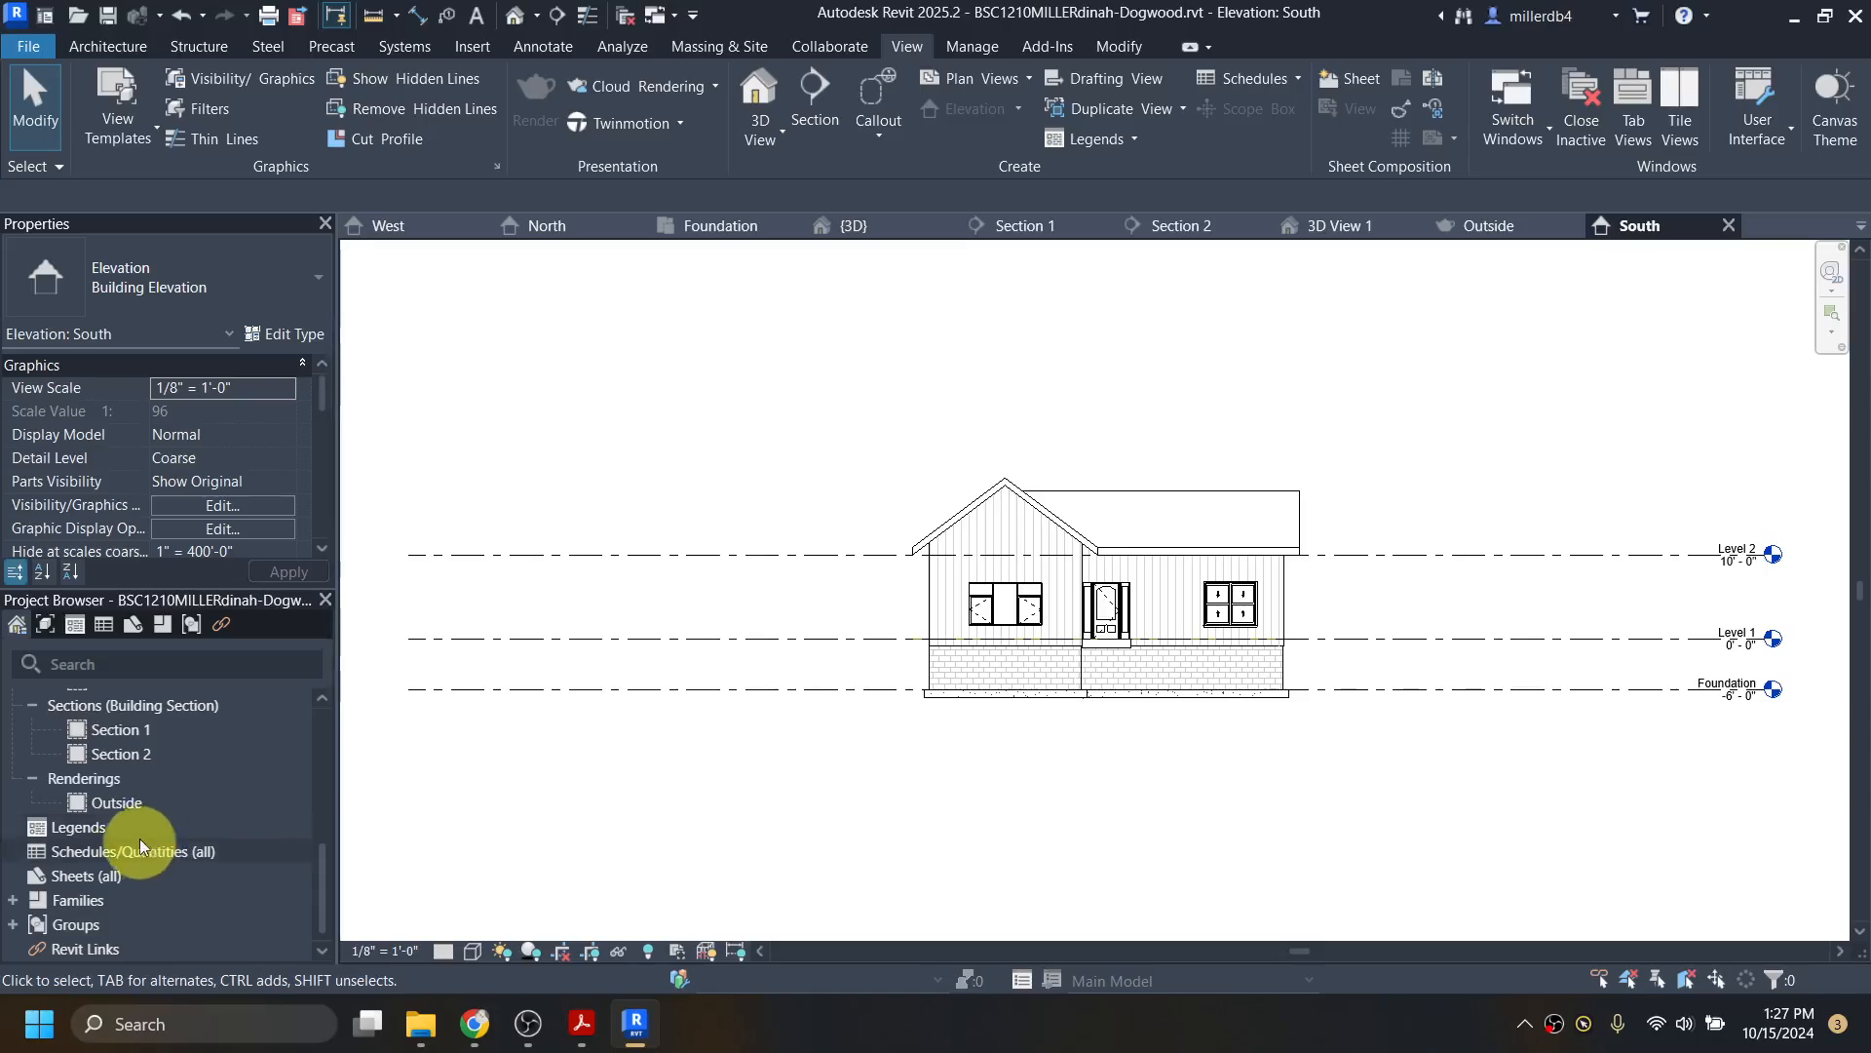
double_click(126, 801)
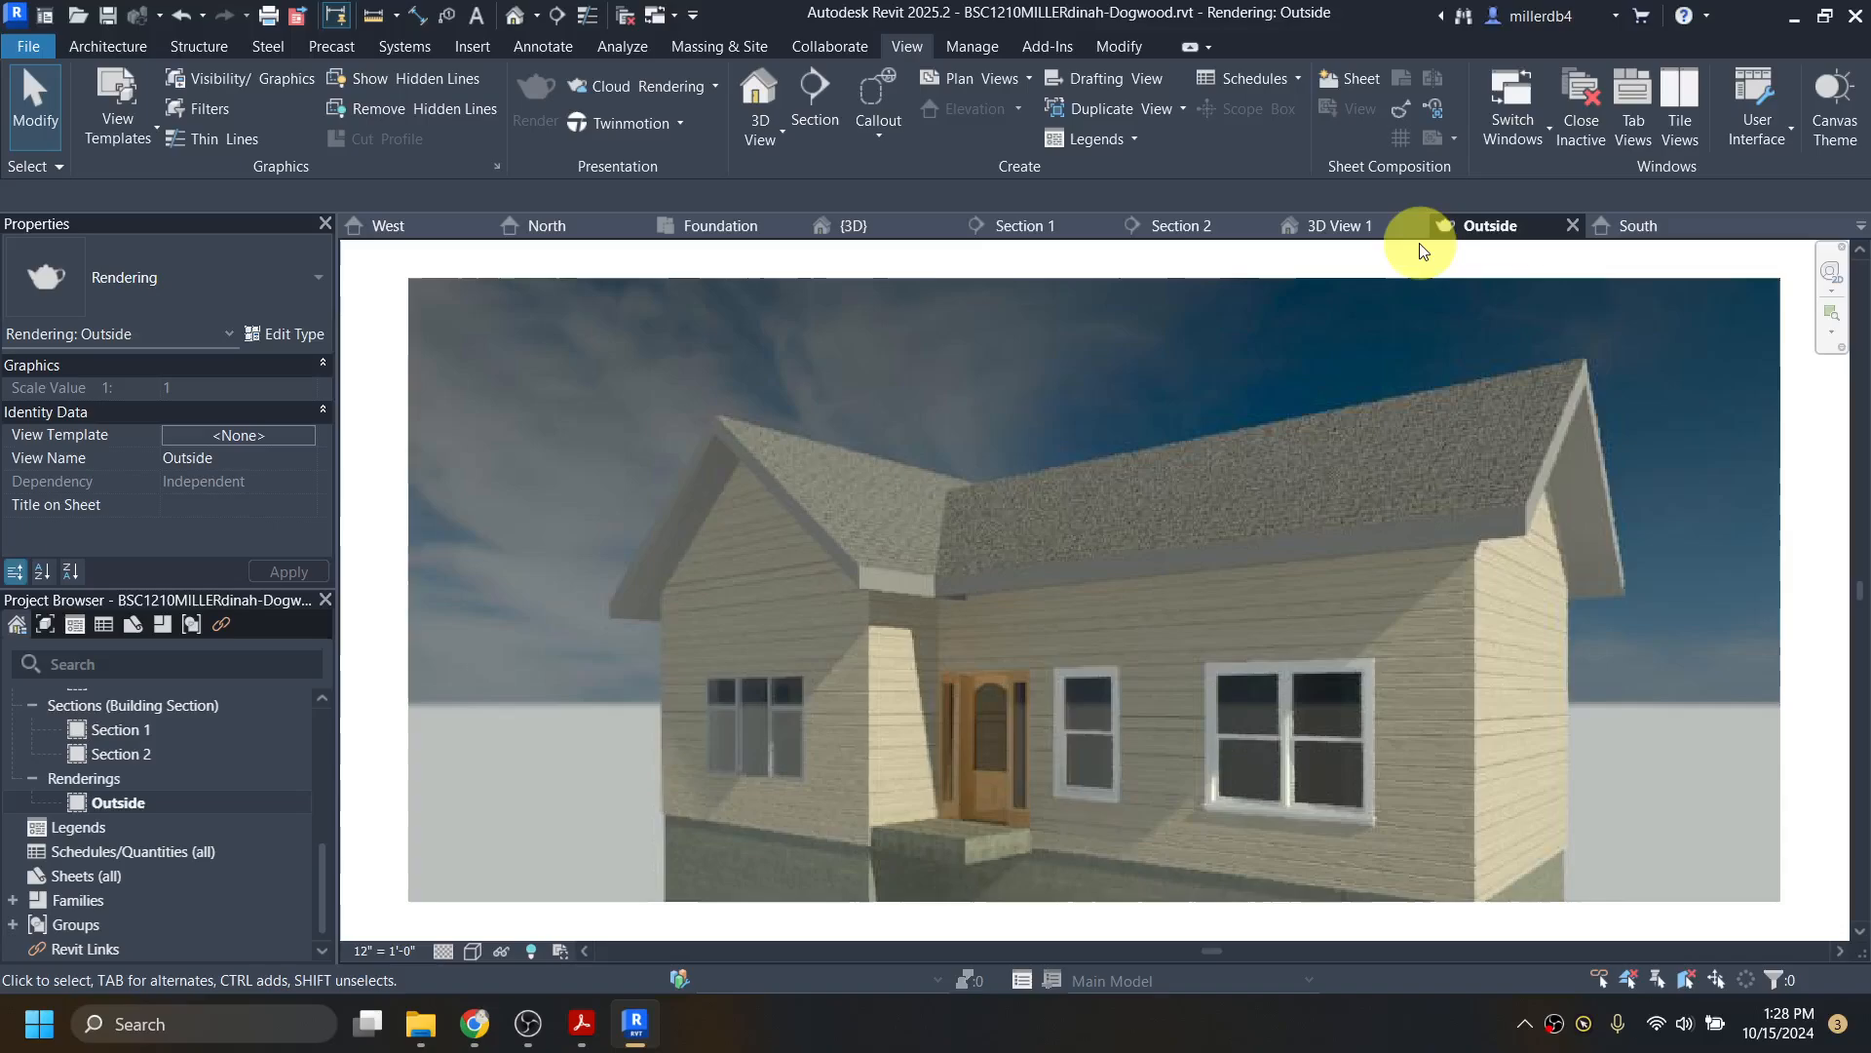
scroll(111, 779, up, 3)
double_click(120, 795)
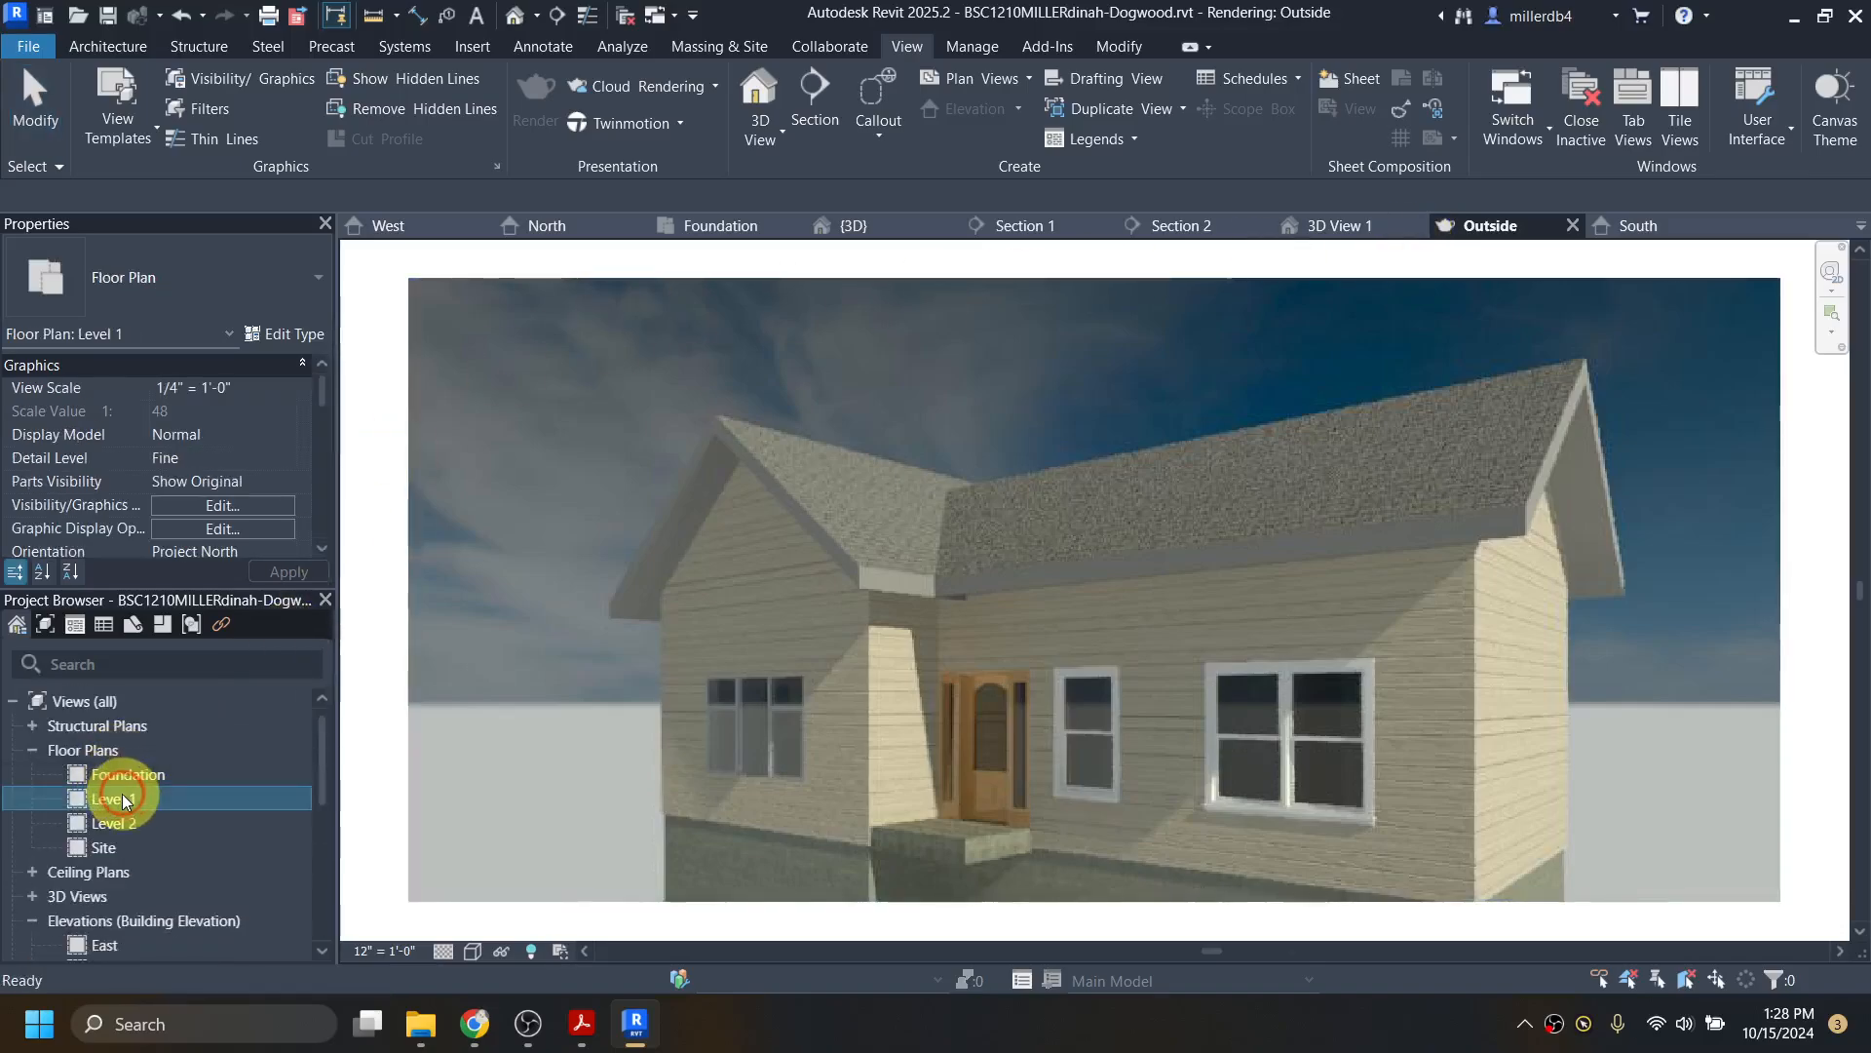
Step: Undo the window deletion and zoom the Level 1 plan to fit
key(ctrl+z)
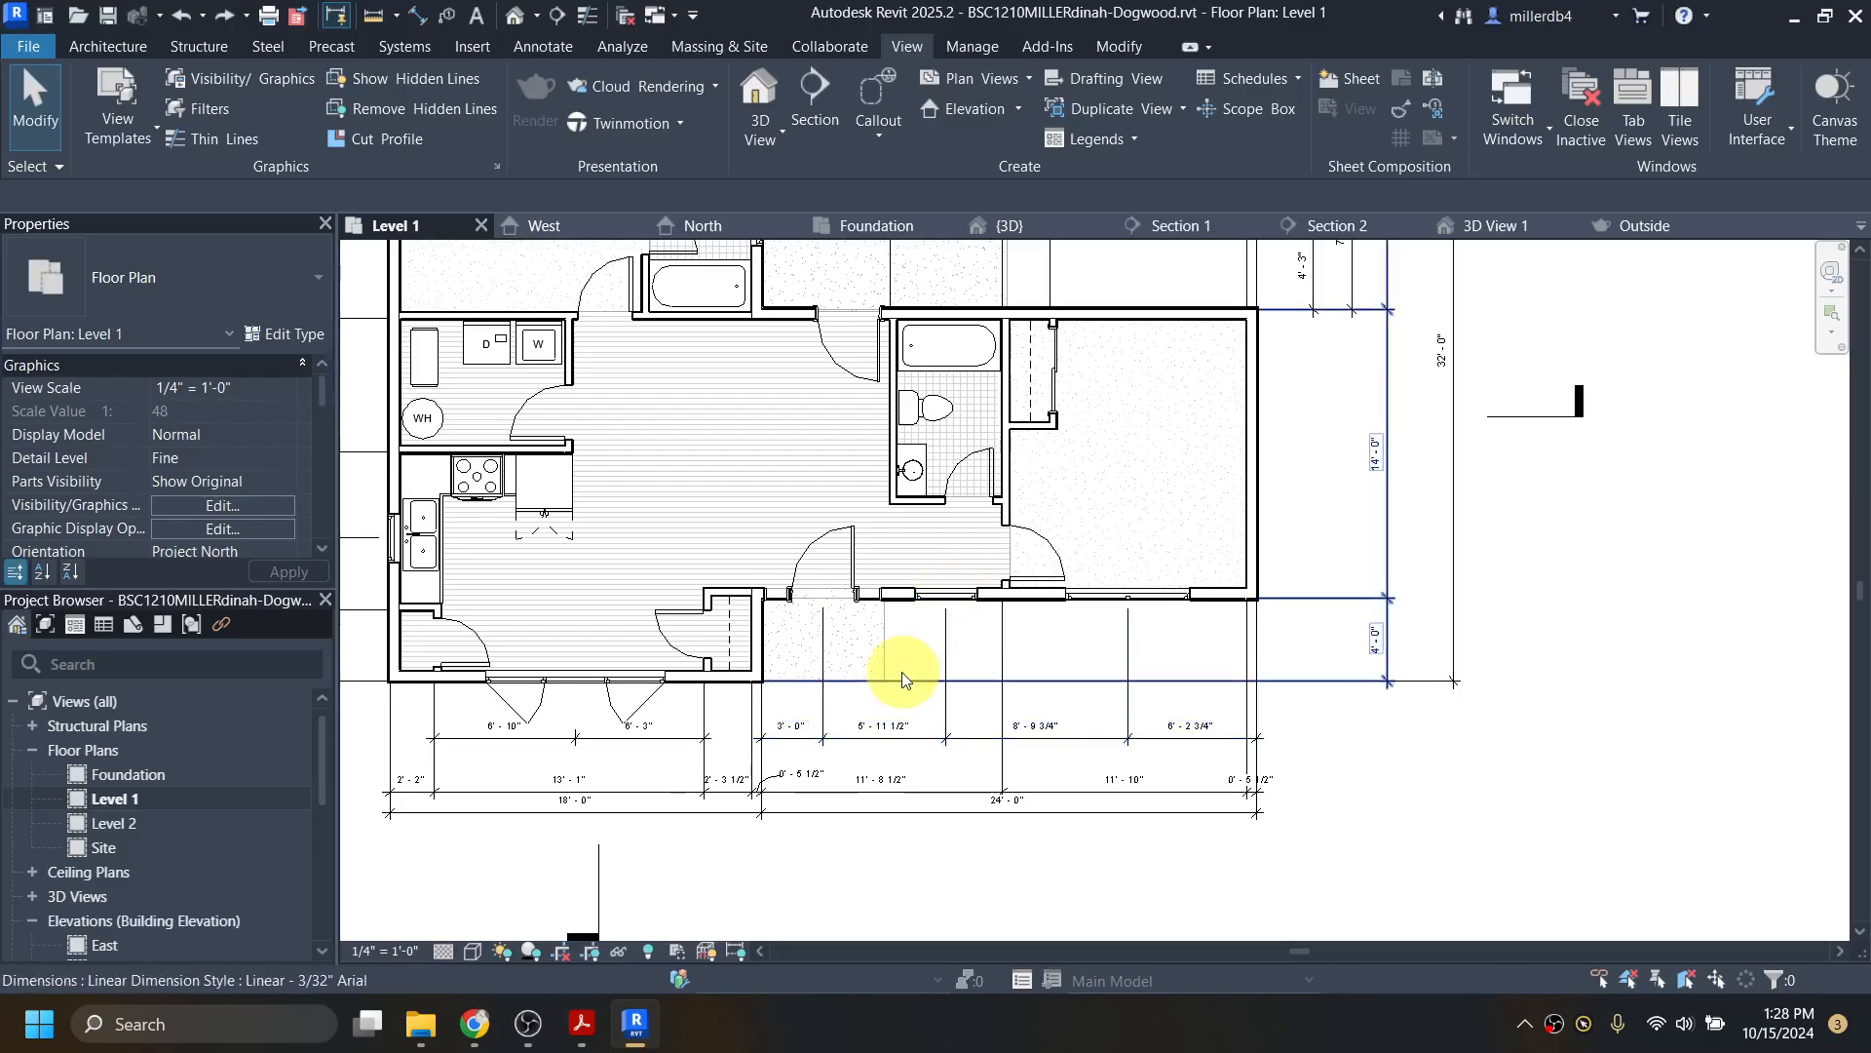
scroll(892, 671, down, 5)
scroll(887, 672, down, 3)
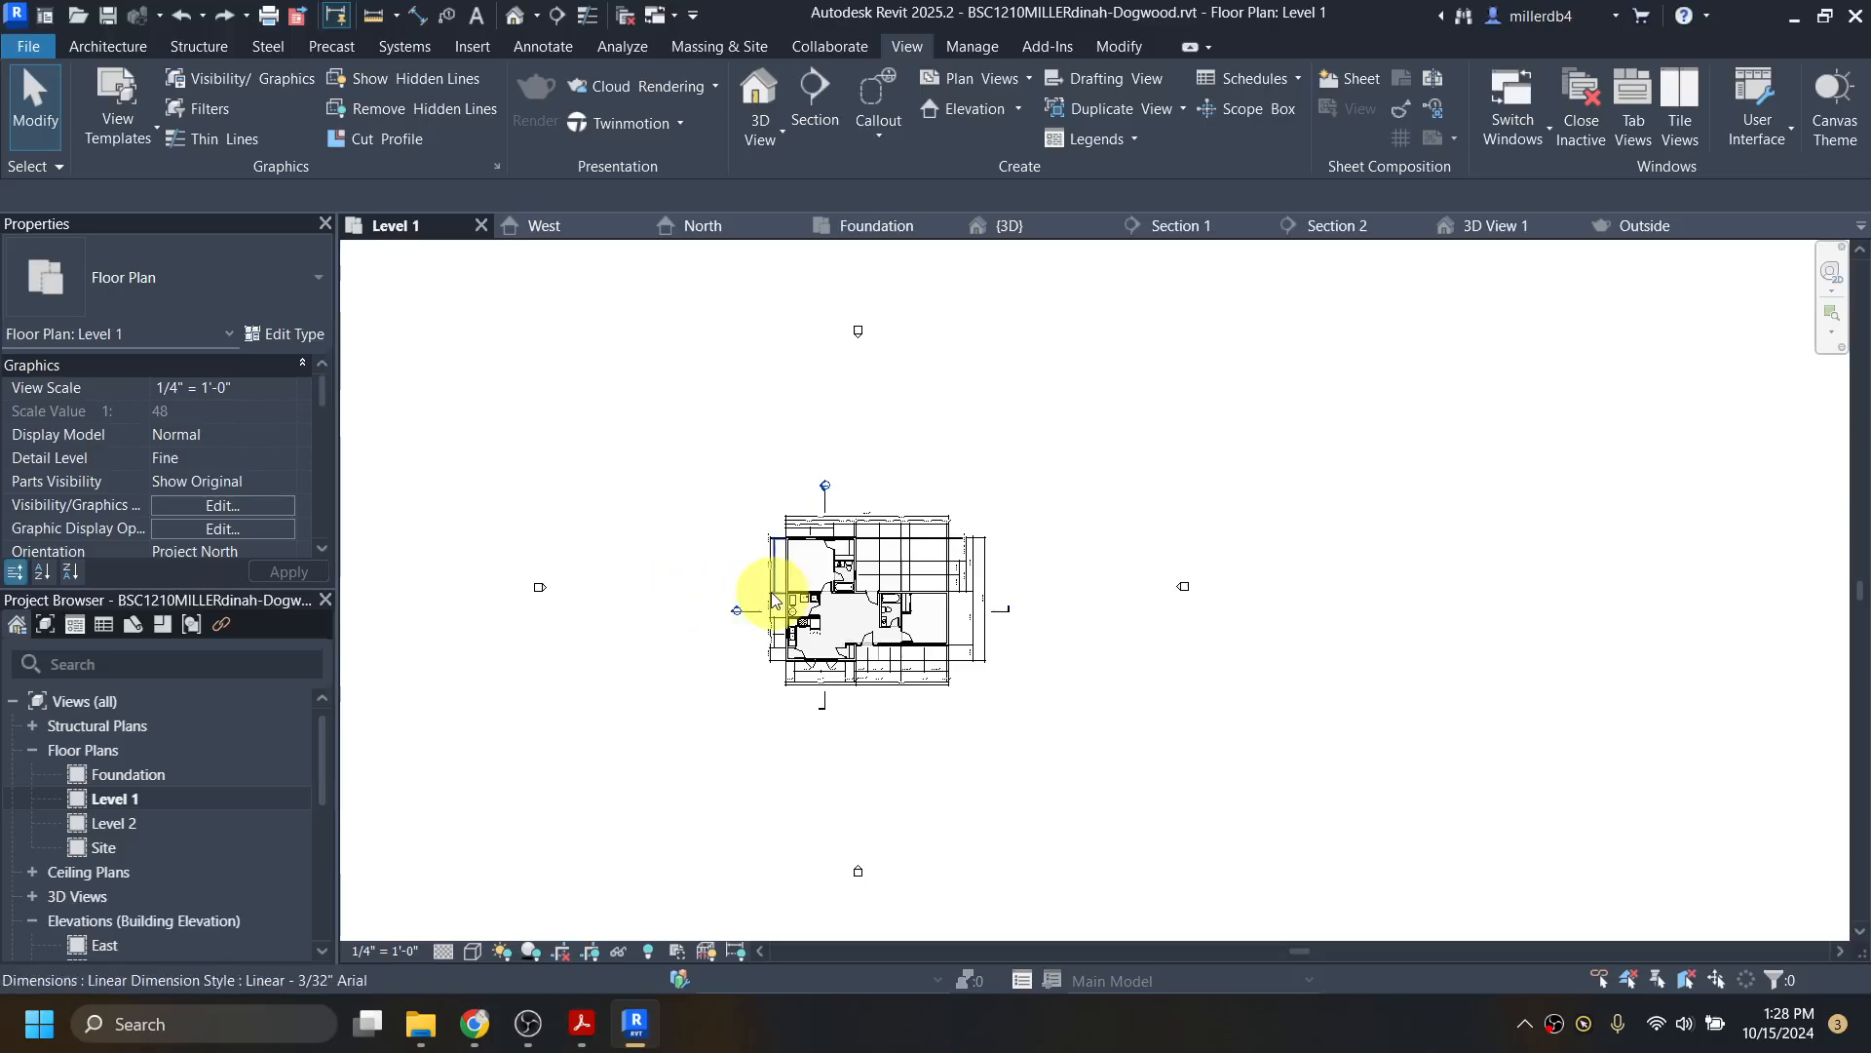
scroll(756, 600, up, 5)
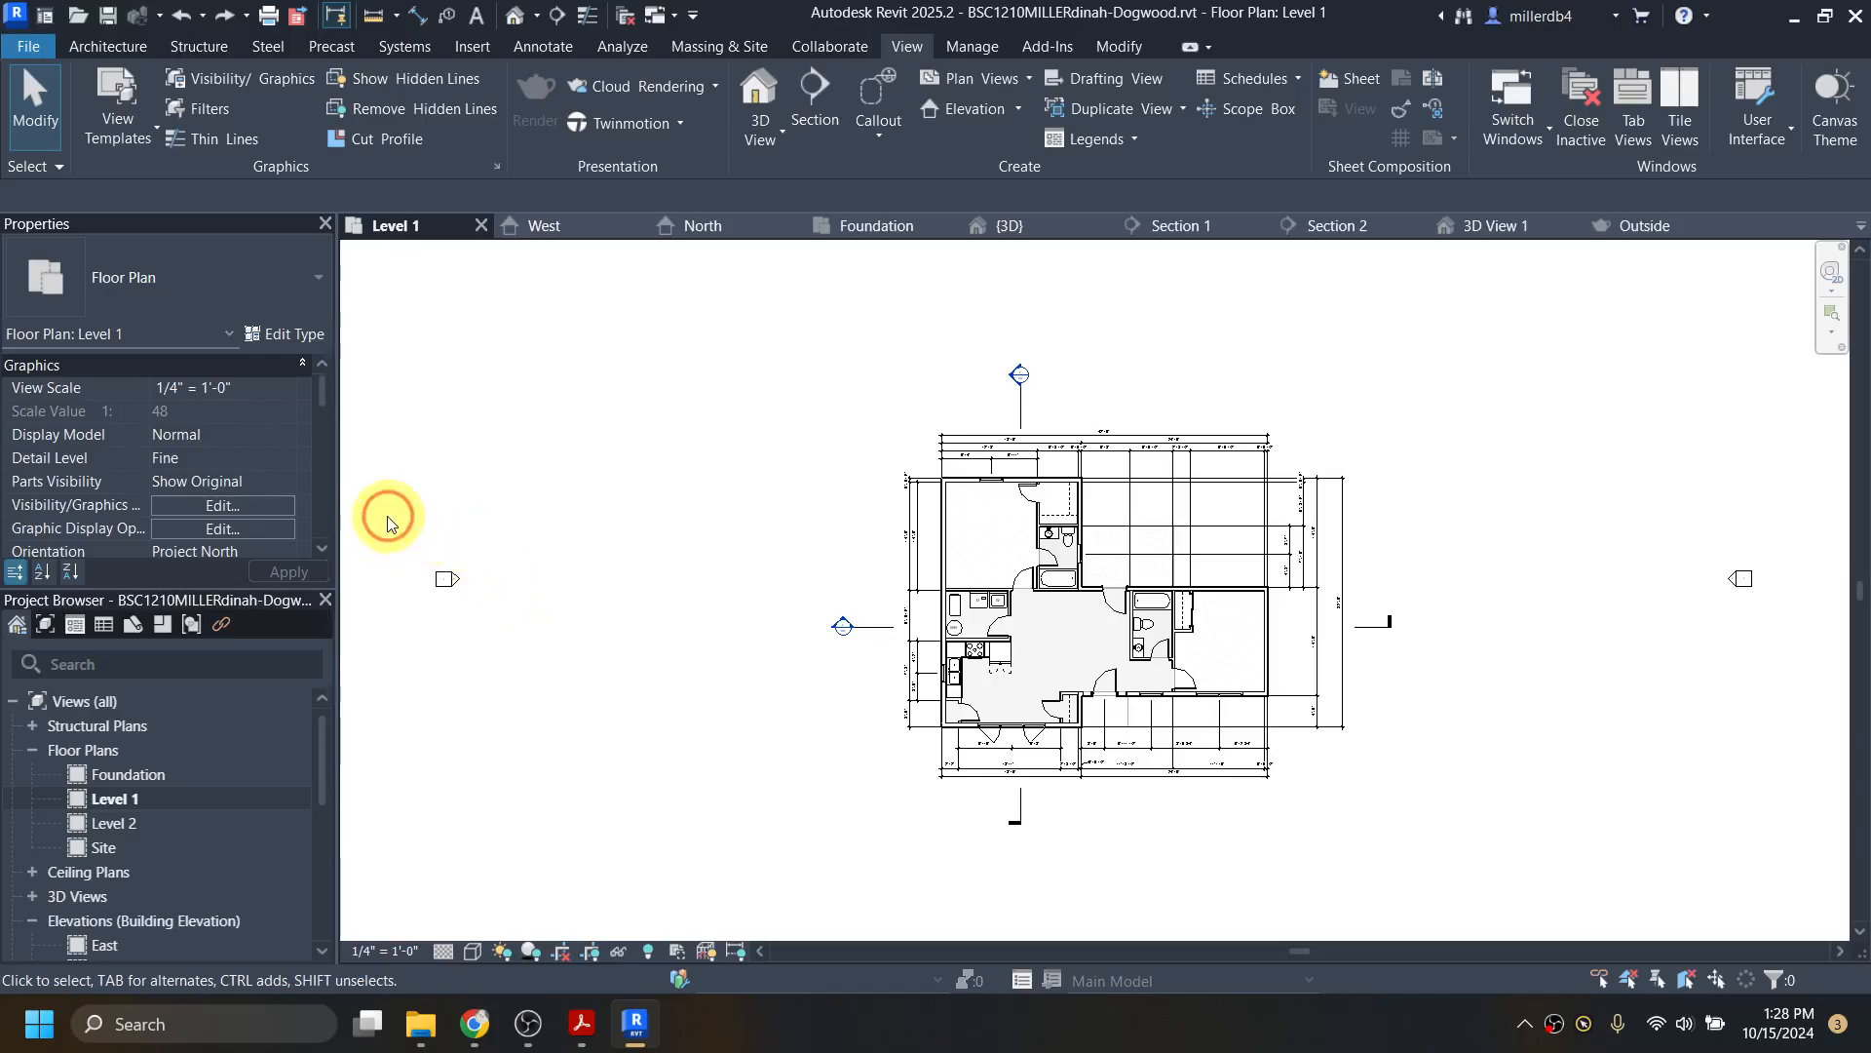
Step: Move the west elevation marker toward the house
drag(387, 523, 510, 665)
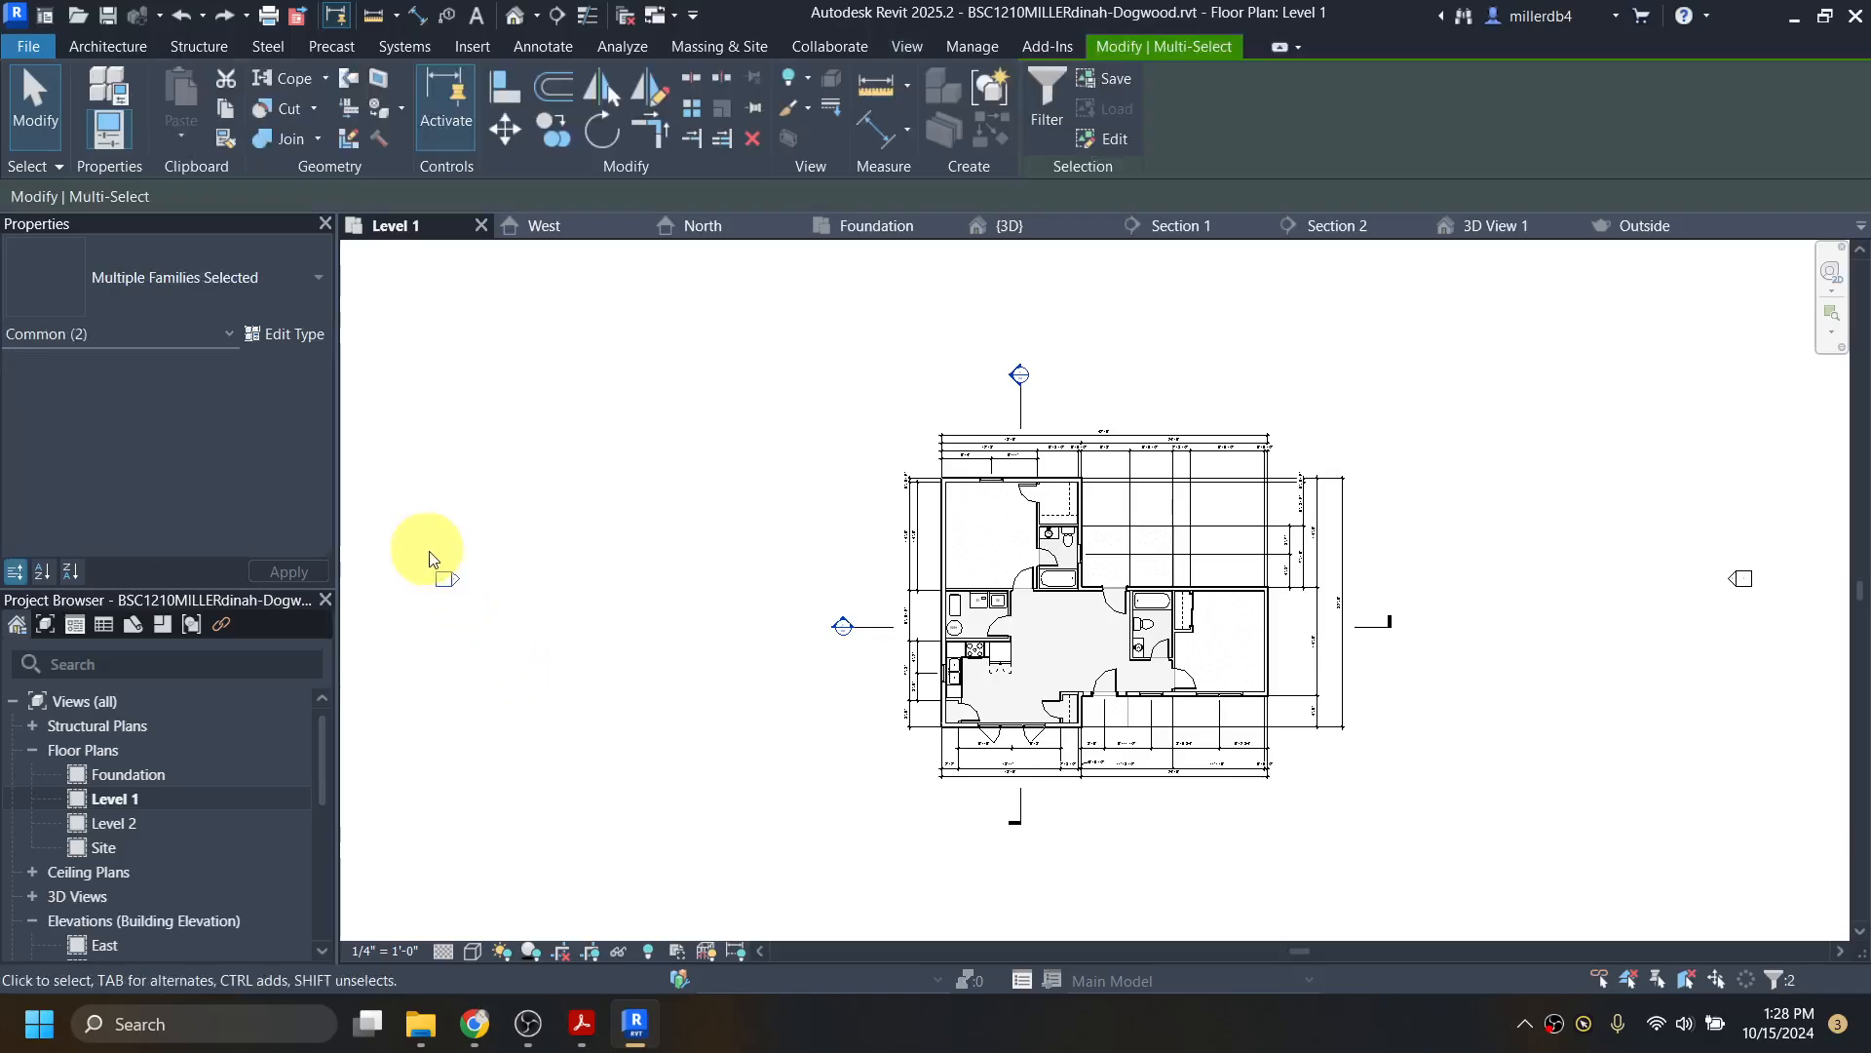
mouse_move(449, 578)
mouse_down()
mouse_move(547, 539)
mouse_move(743, 556)
mouse_move(844, 589)
mouse_up()
scroll(846, 583, up, 4)
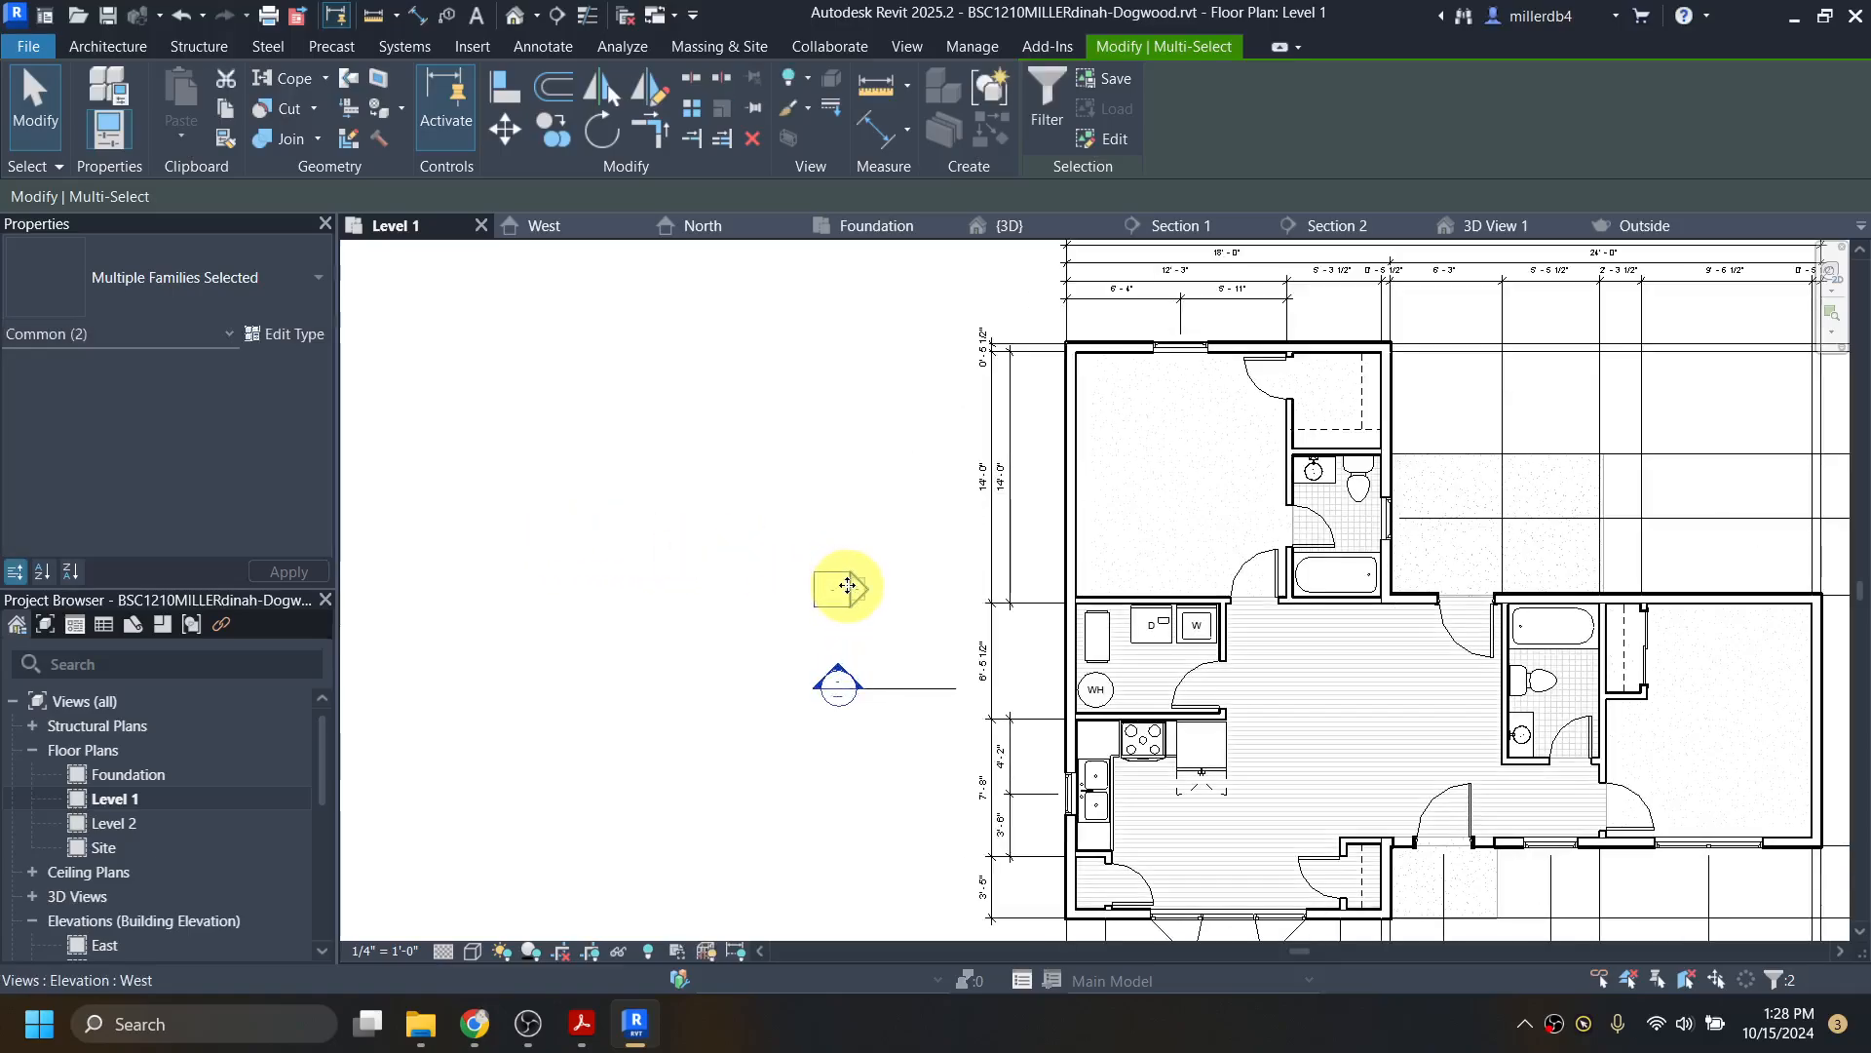
click(691, 624)
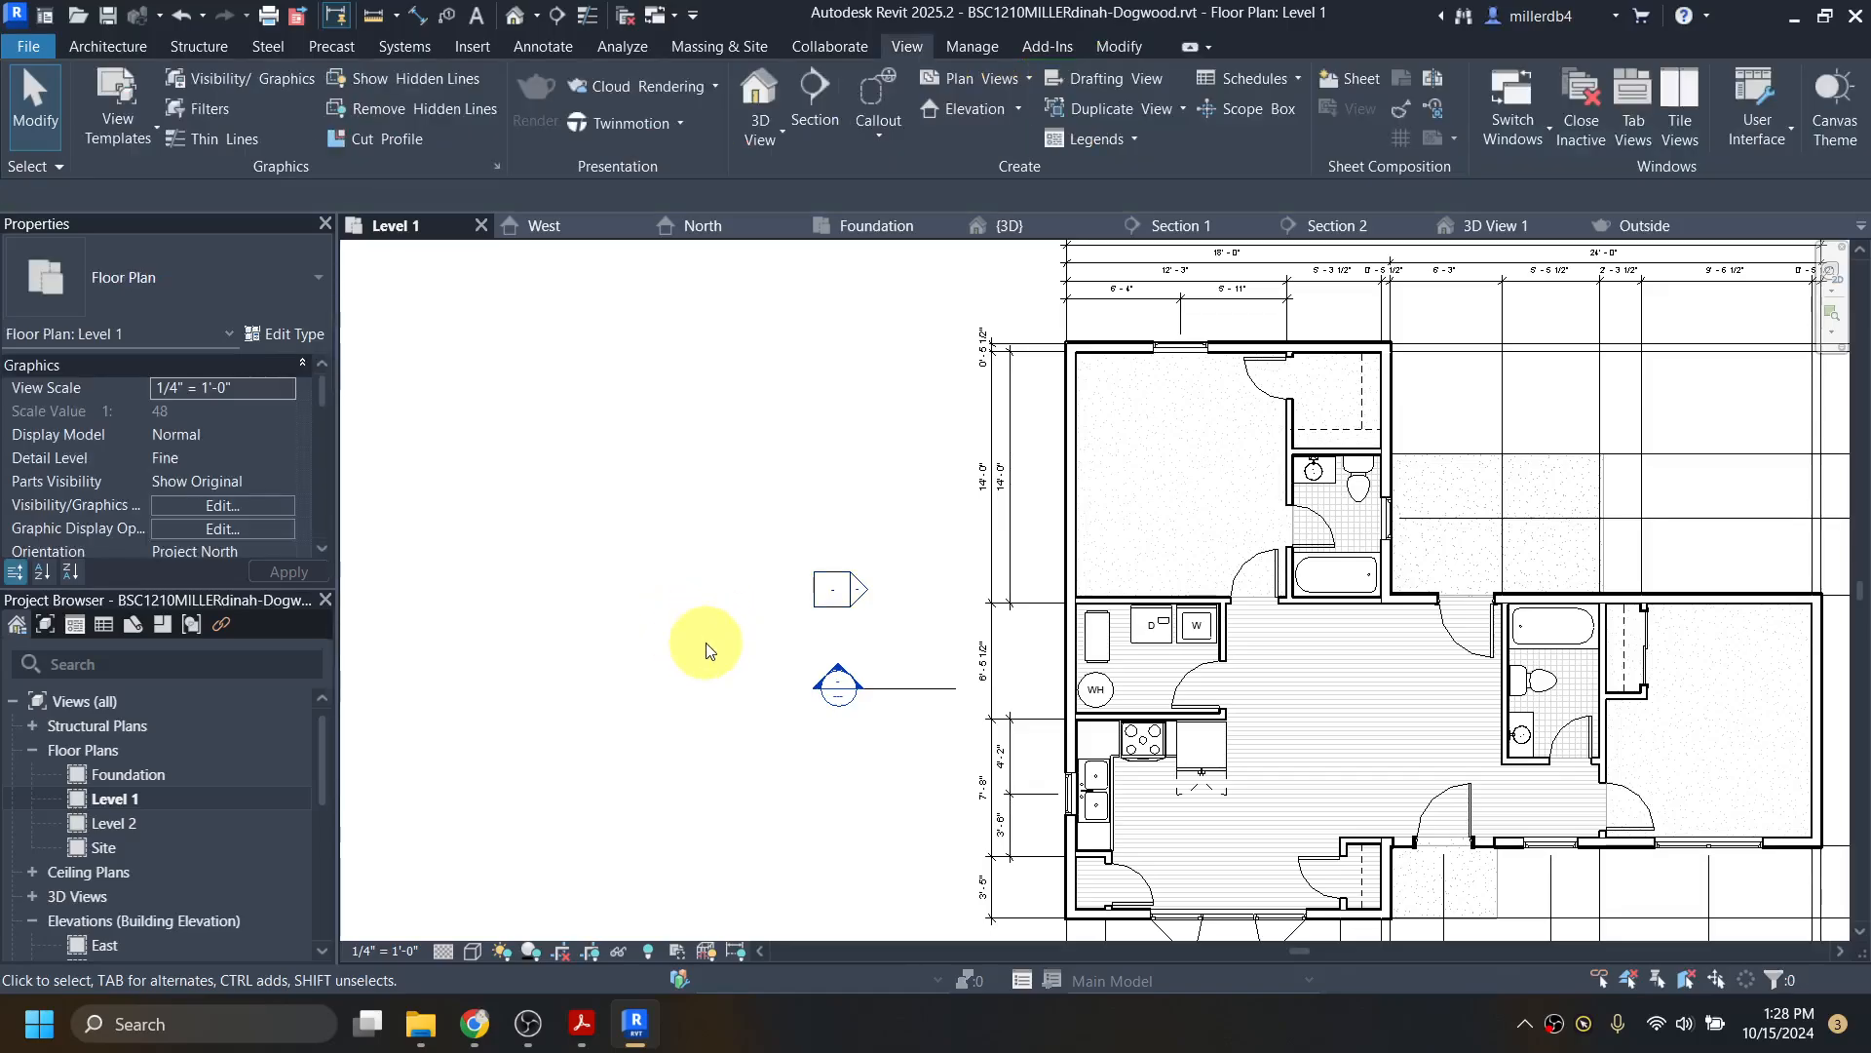
Step: Adjust the west elevation's view line, pushing it east then back west
click(857, 579)
scroll(858, 587, down, 2)
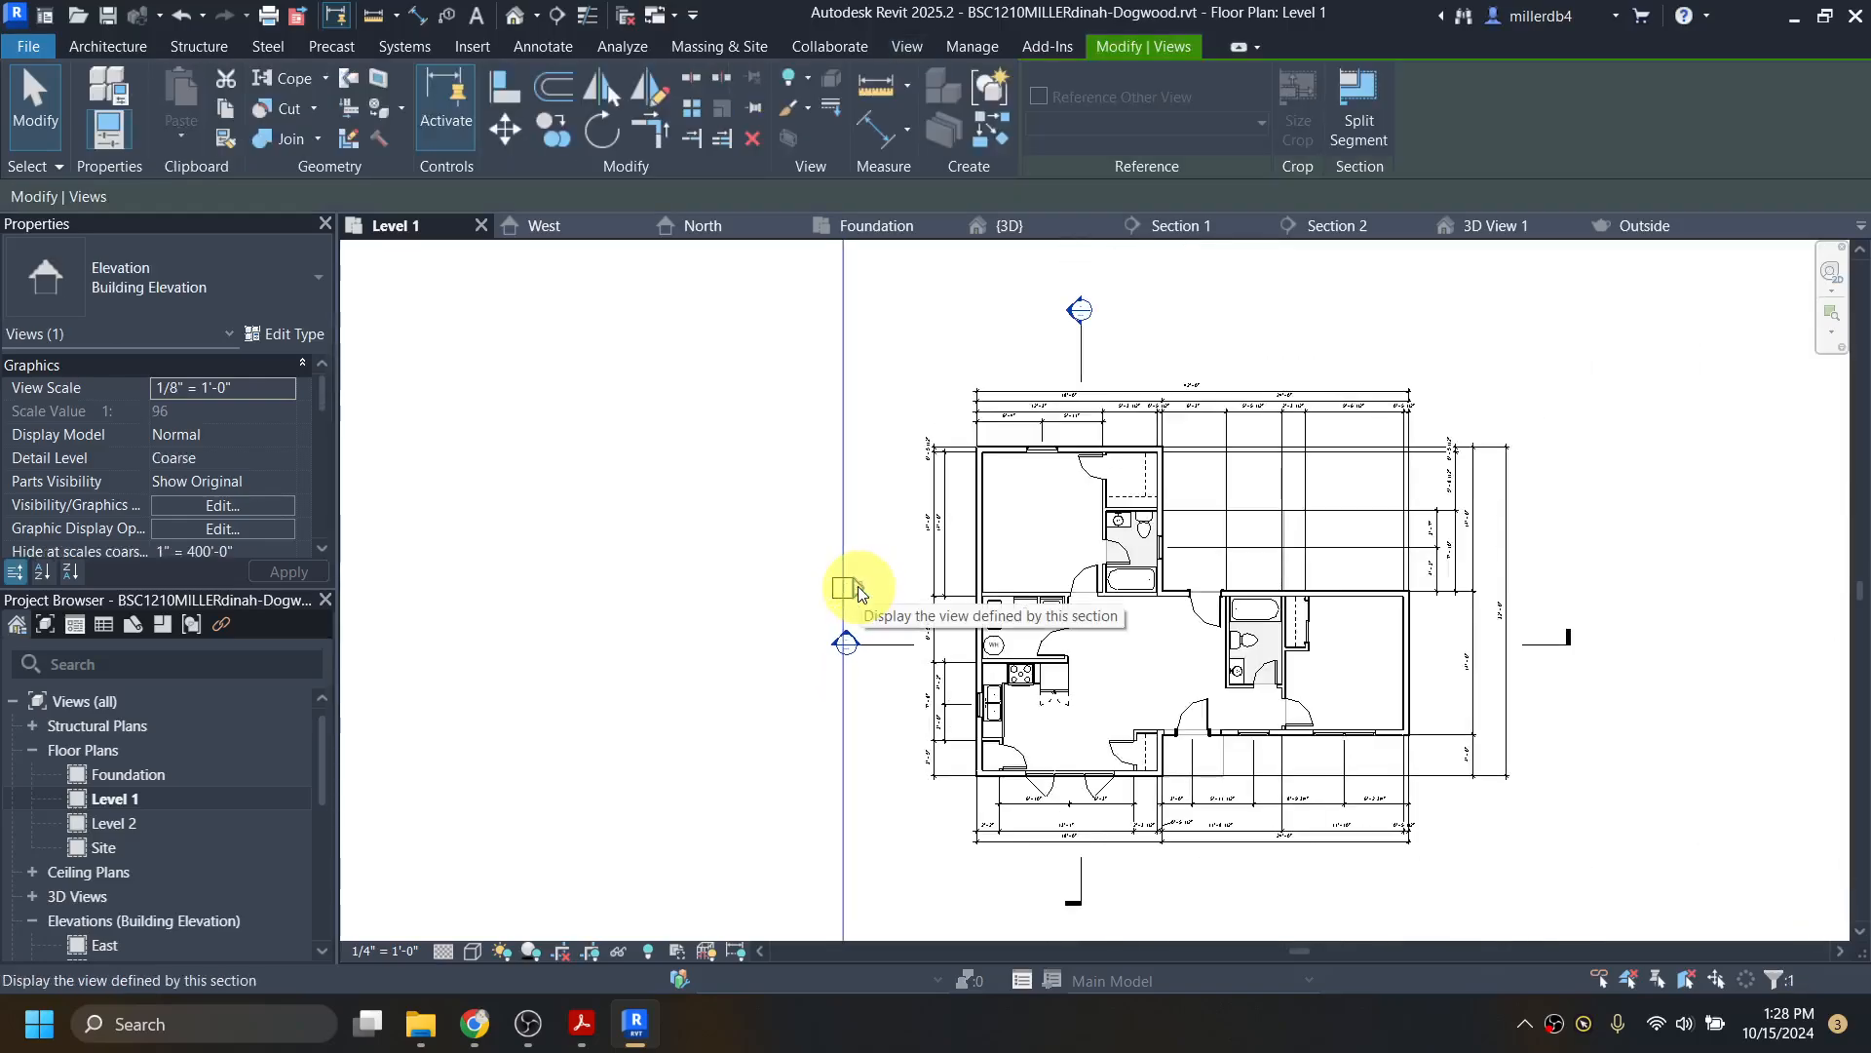
scroll(842, 542, down, 2)
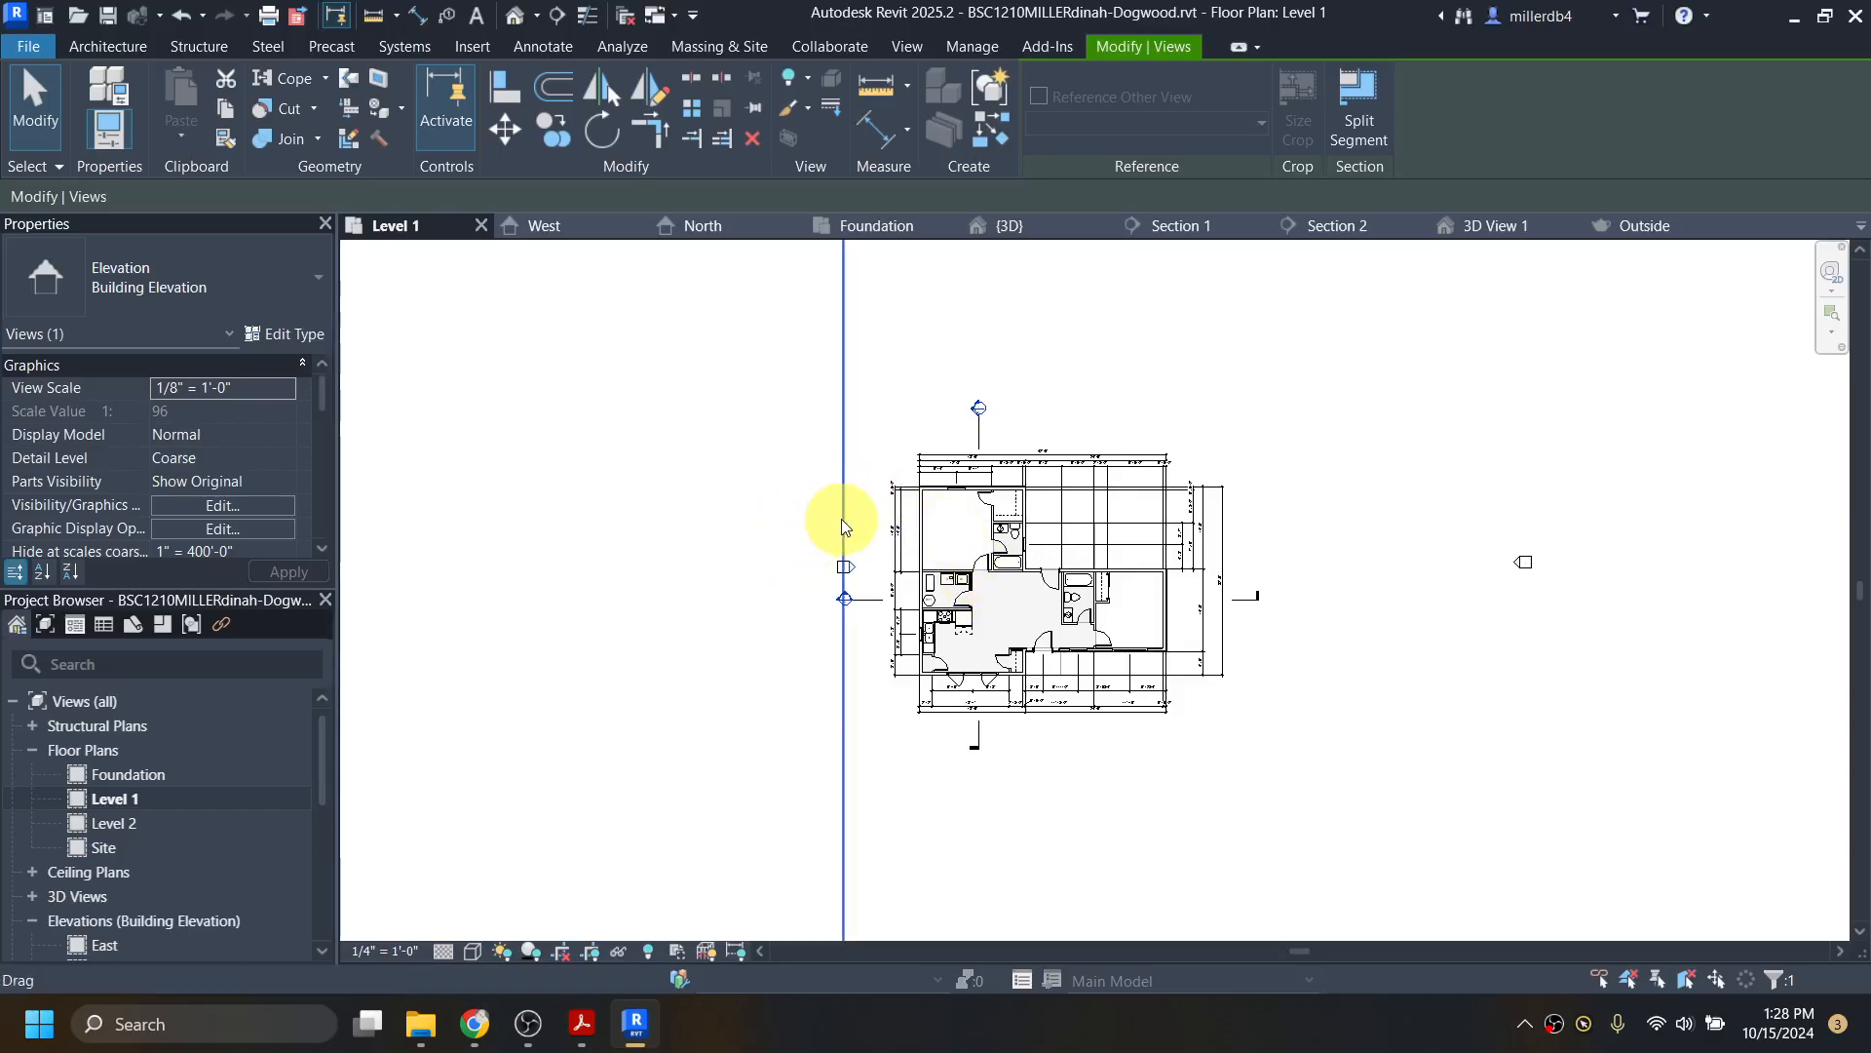
drag(846, 527, 1017, 531)
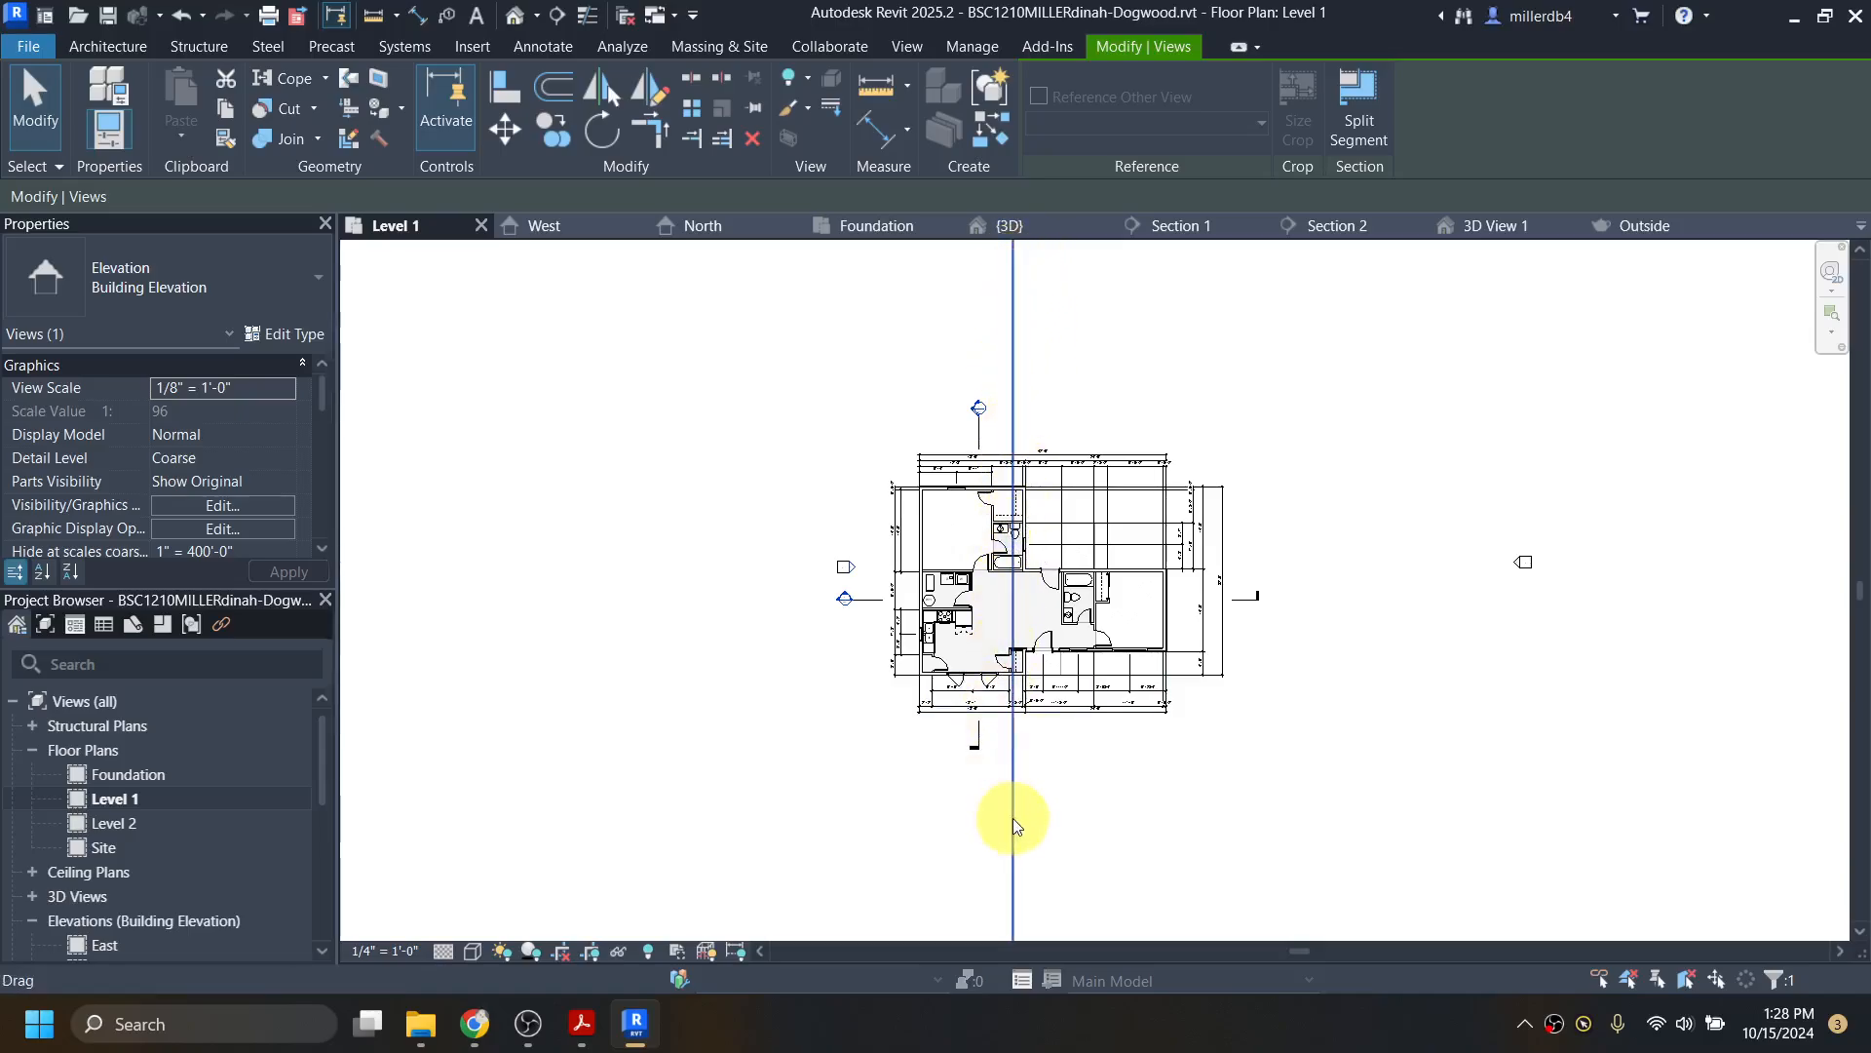
drag(1014, 818, 852, 780)
scroll(852, 781, down, 3)
click(1003, 481)
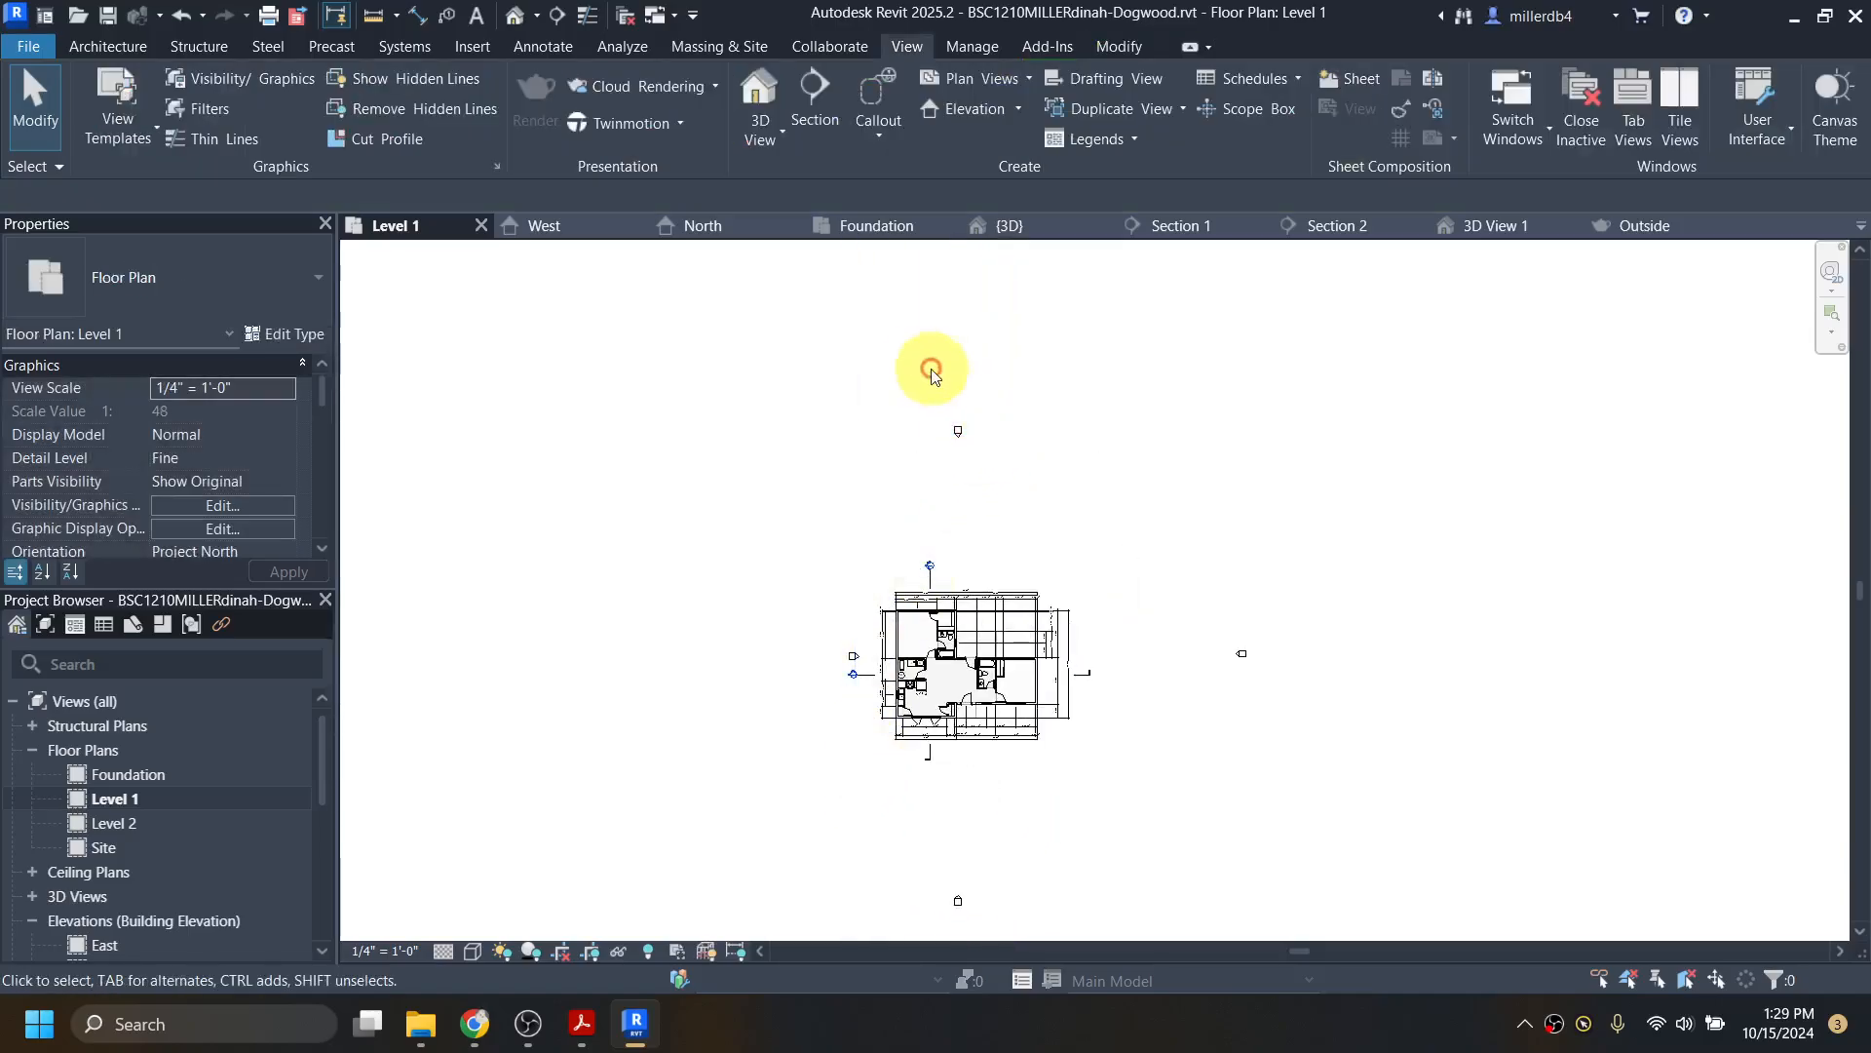
Step: Select the north elevation marker, then the east elevation marker, to bring them closer to the house
drag(889, 368, 972, 581)
scroll(965, 556, up, 5)
scroll(973, 581, down, 5)
click(1357, 714)
mouse_move(1368, 656)
mouse_down()
mouse_move(1504, 786)
mouse_move(1228, 698)
mouse_move(1190, 758)
mouse_move(1185, 742)
mouse_up()
scroll(1195, 743, up, 3)
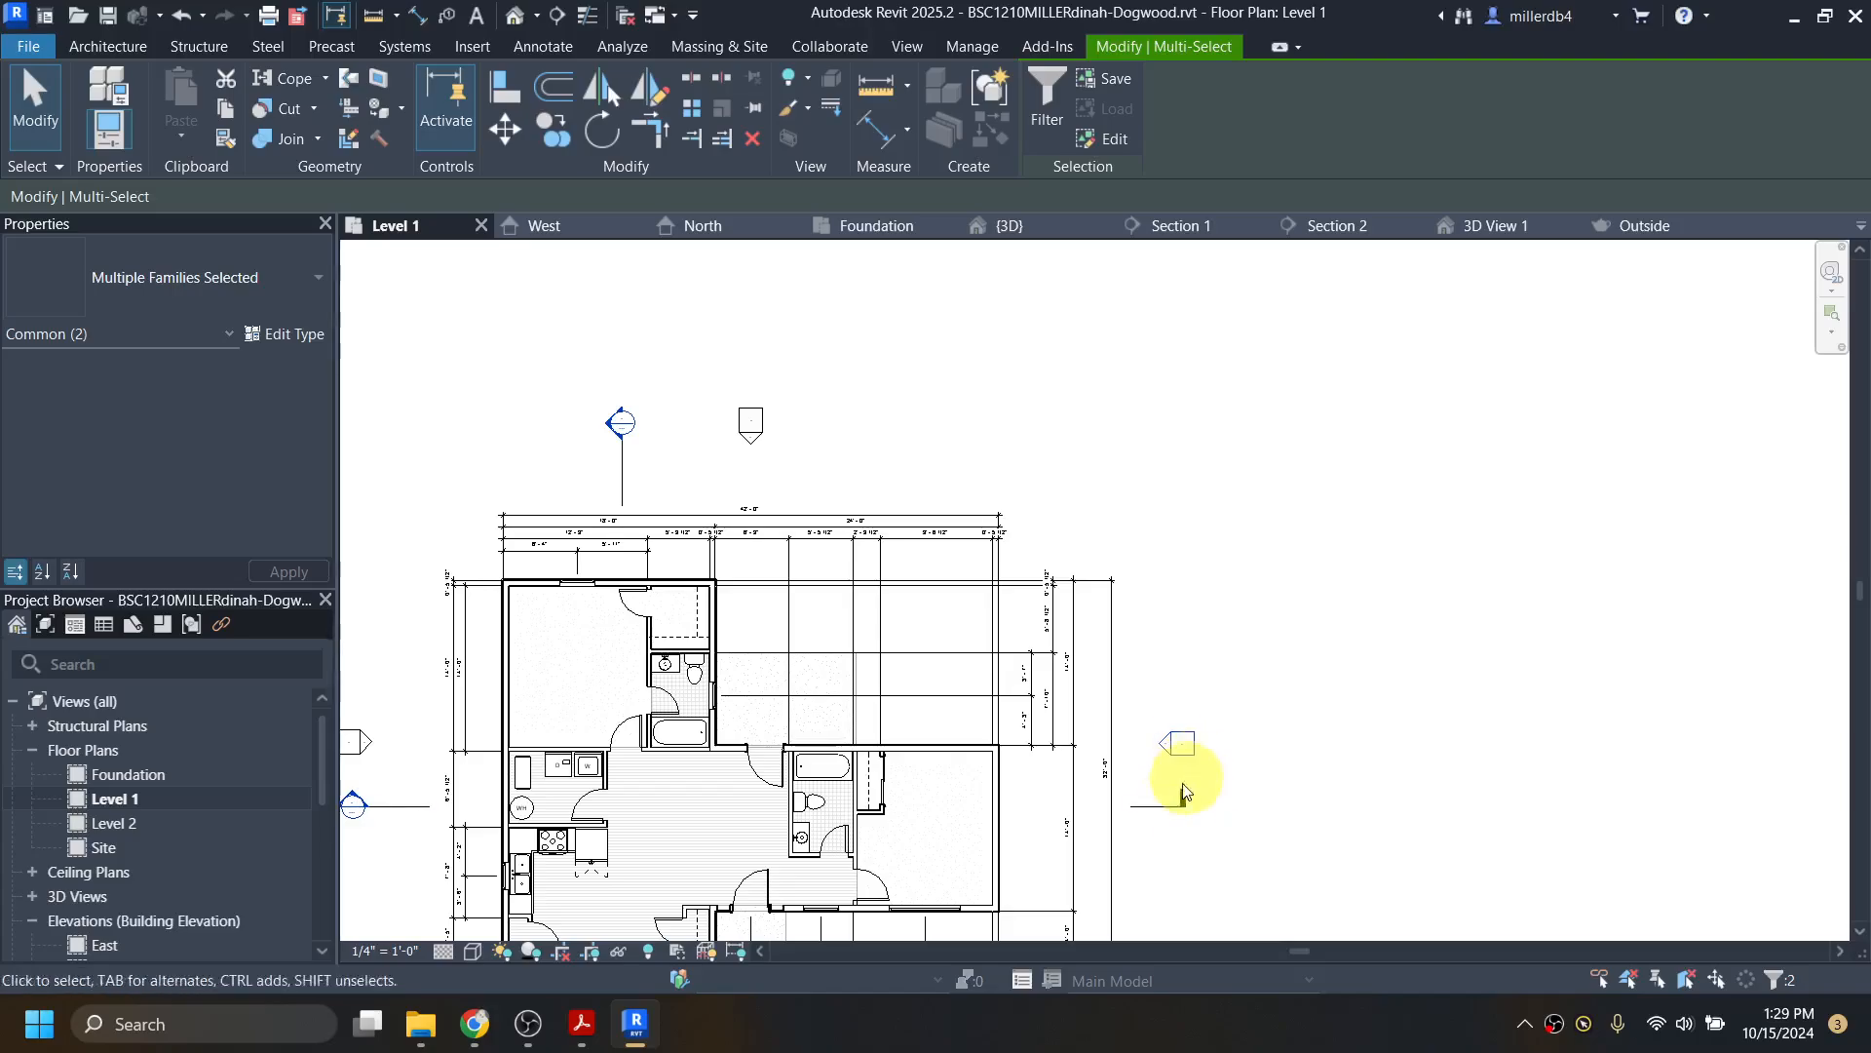
scroll(1078, 786, down, 1)
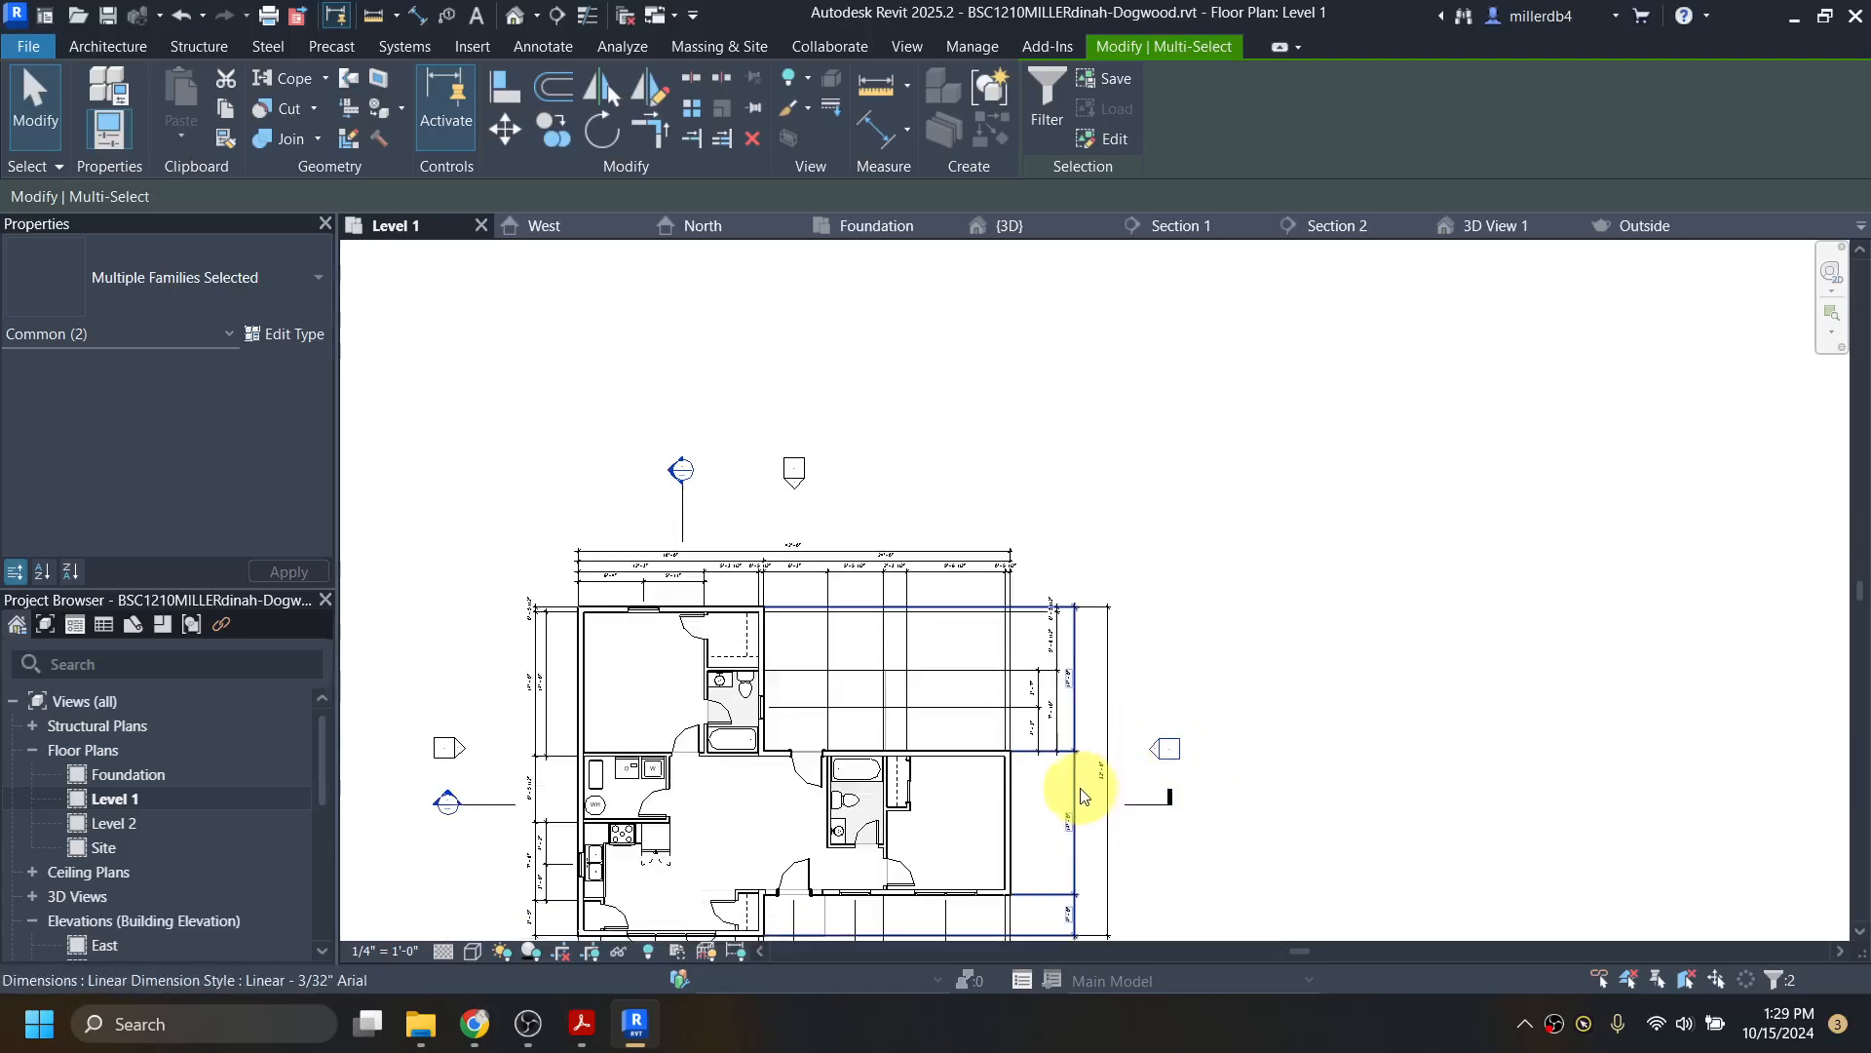
middle_drag(1078, 786, 1160, 410)
scroll(962, 613, down, 2)
click(860, 763)
Step: Move the south elevation marker up toward the house
drag(853, 778, 1010, 906)
drag(931, 860, 942, 639)
scroll(952, 648, up, 3)
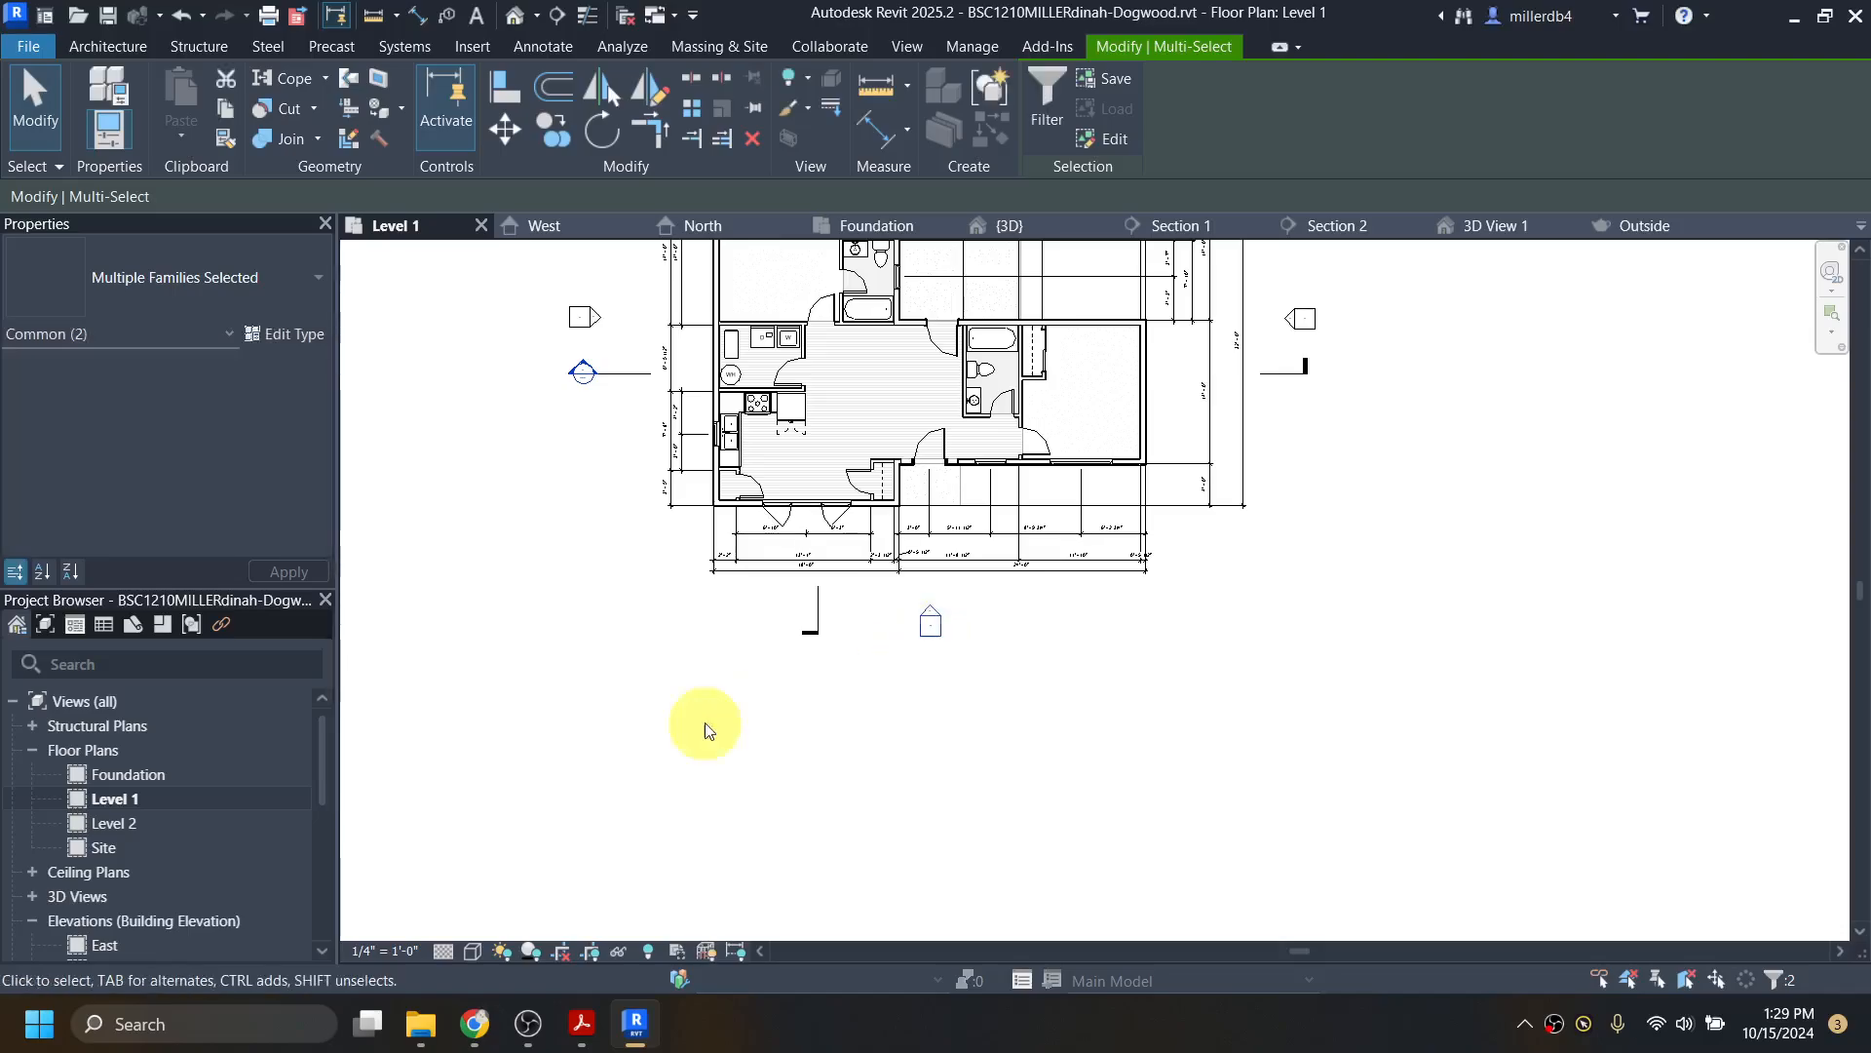
click(512, 793)
scroll(557, 770, down, 2)
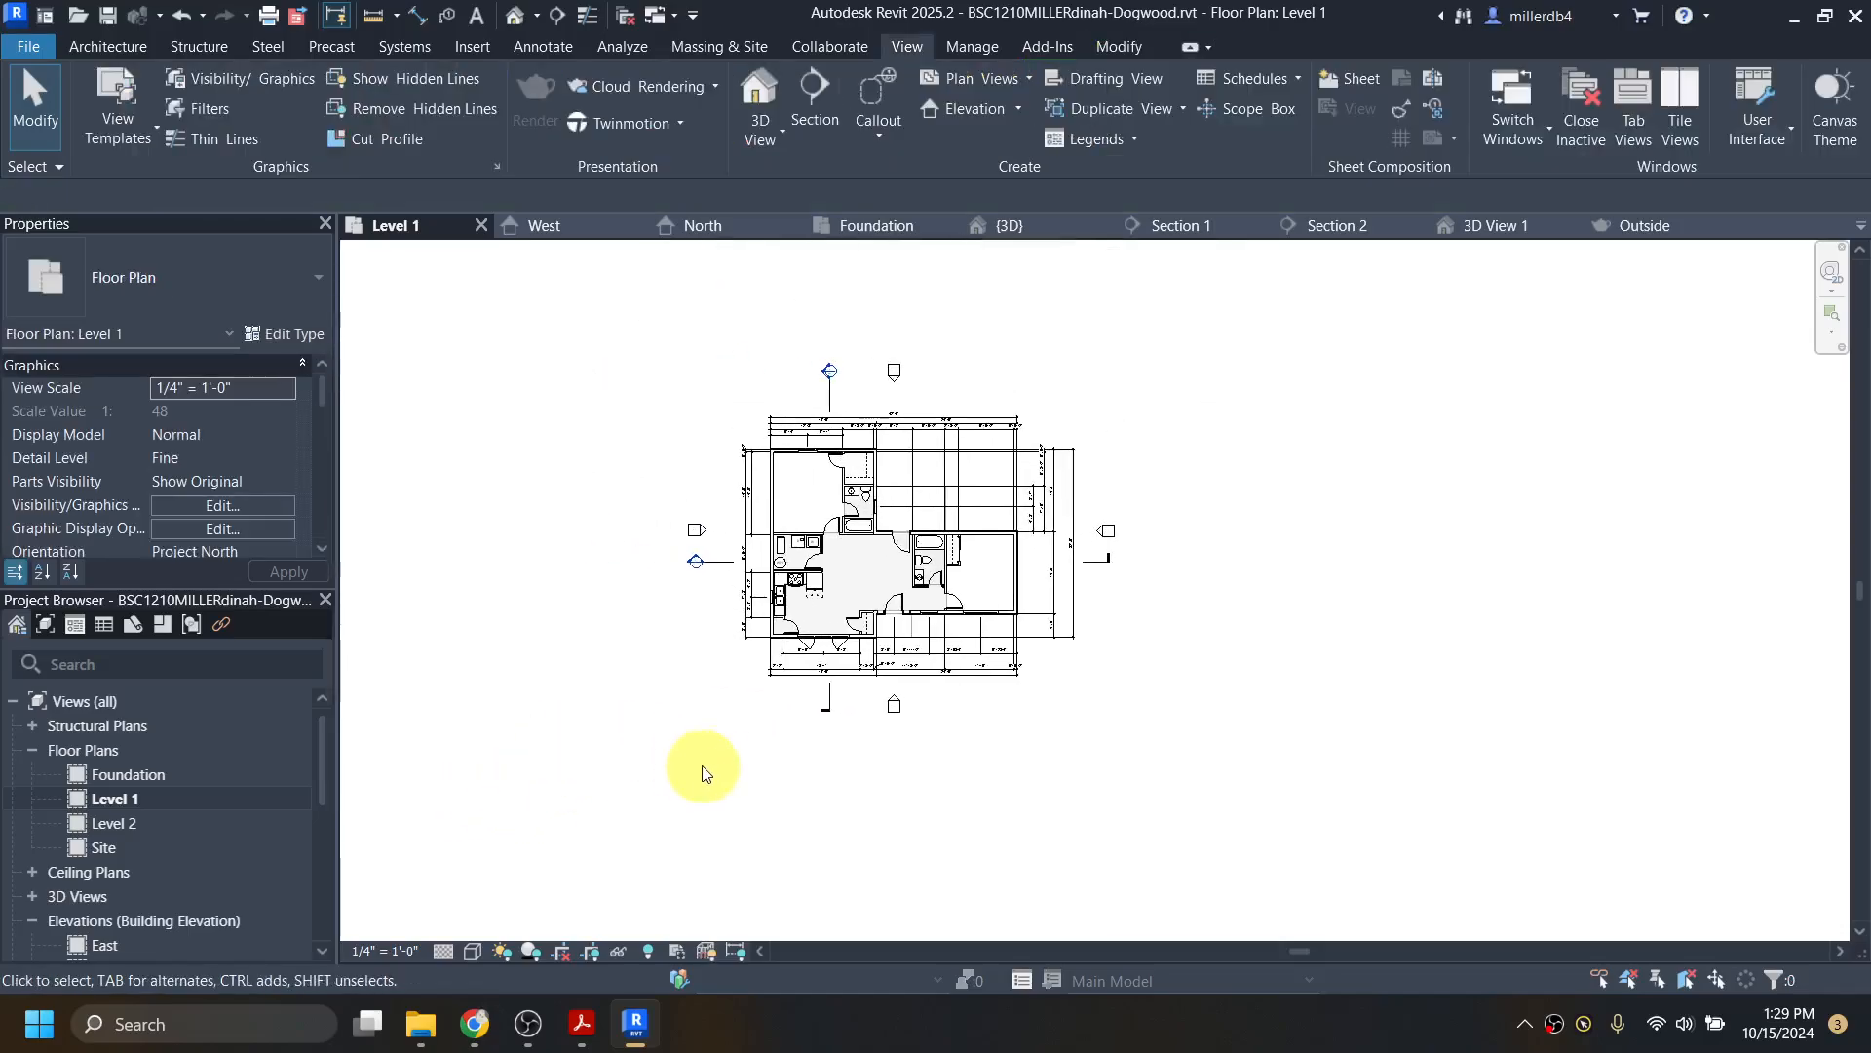
scroll(867, 673, up, 1)
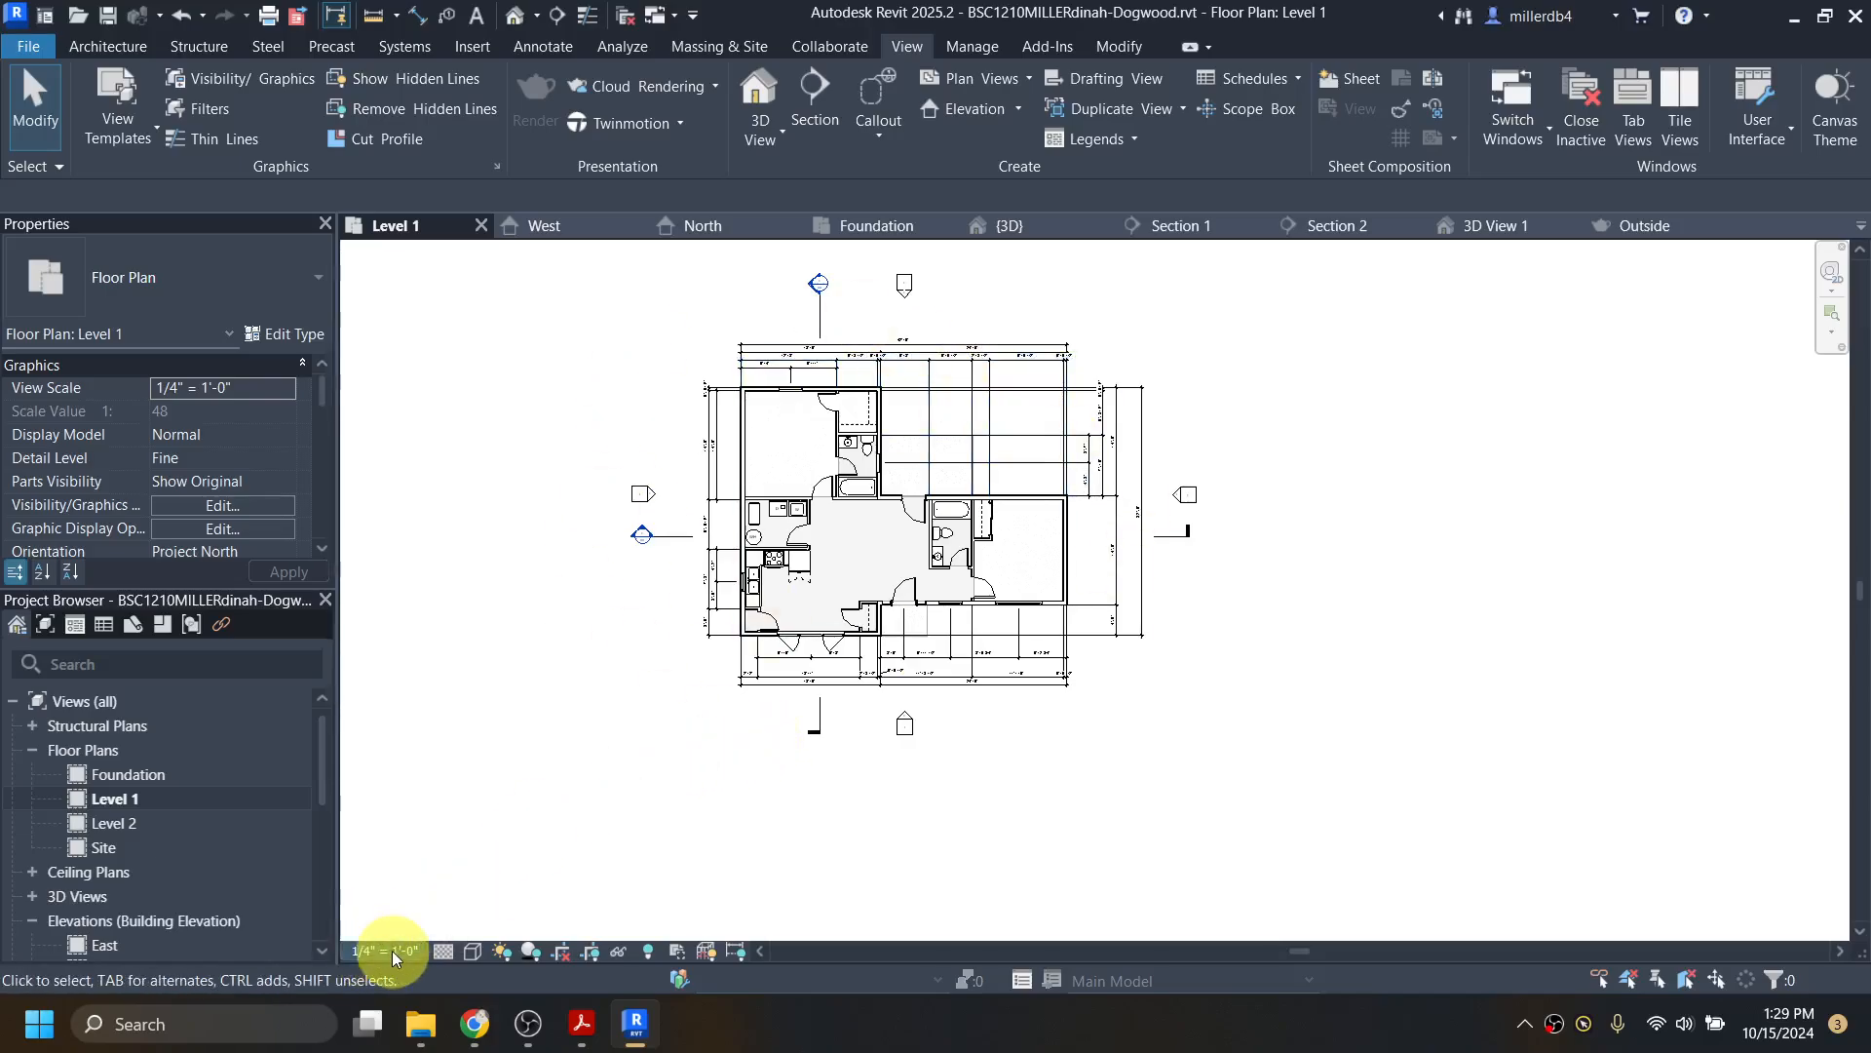
Step: Open the Foundation plan, frame the elevation markers, and change its scale from 1/8" to 1/4" = 1'-0"
double_click(137, 775)
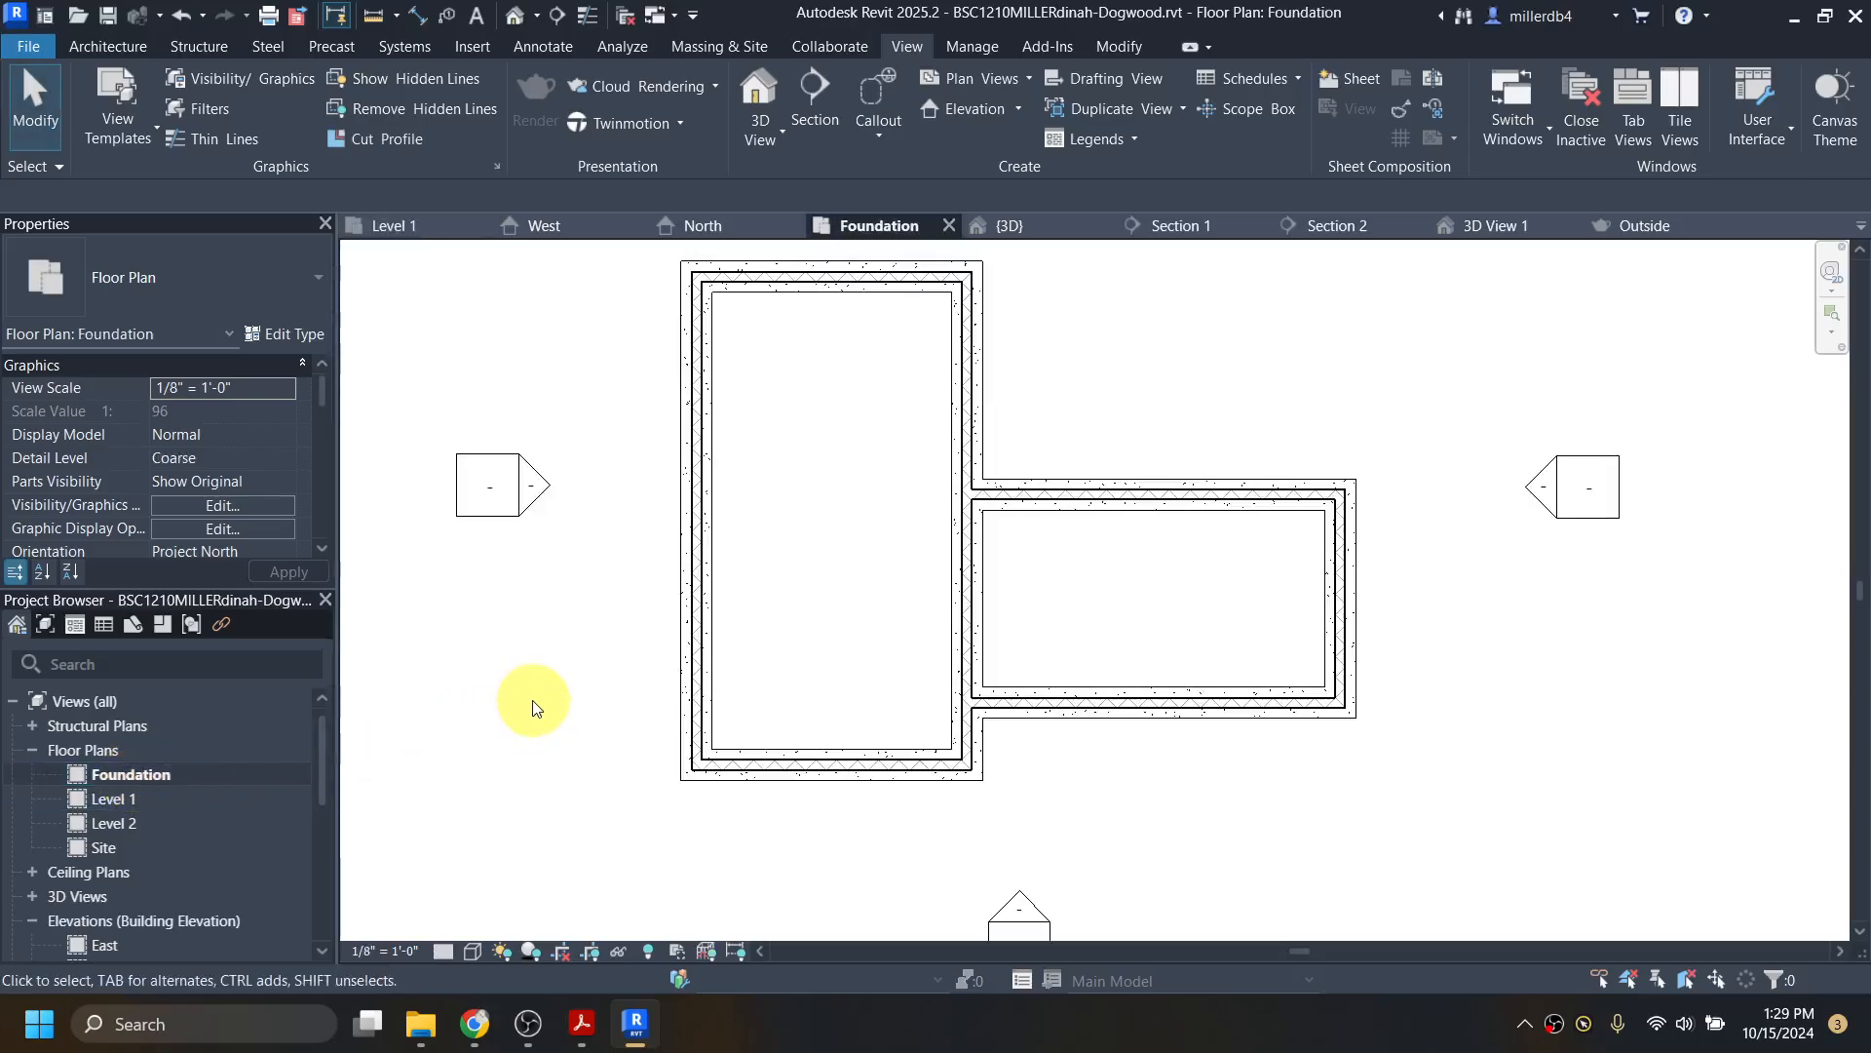
scroll(532, 706, down, 4)
middle_drag(535, 704, 640, 721)
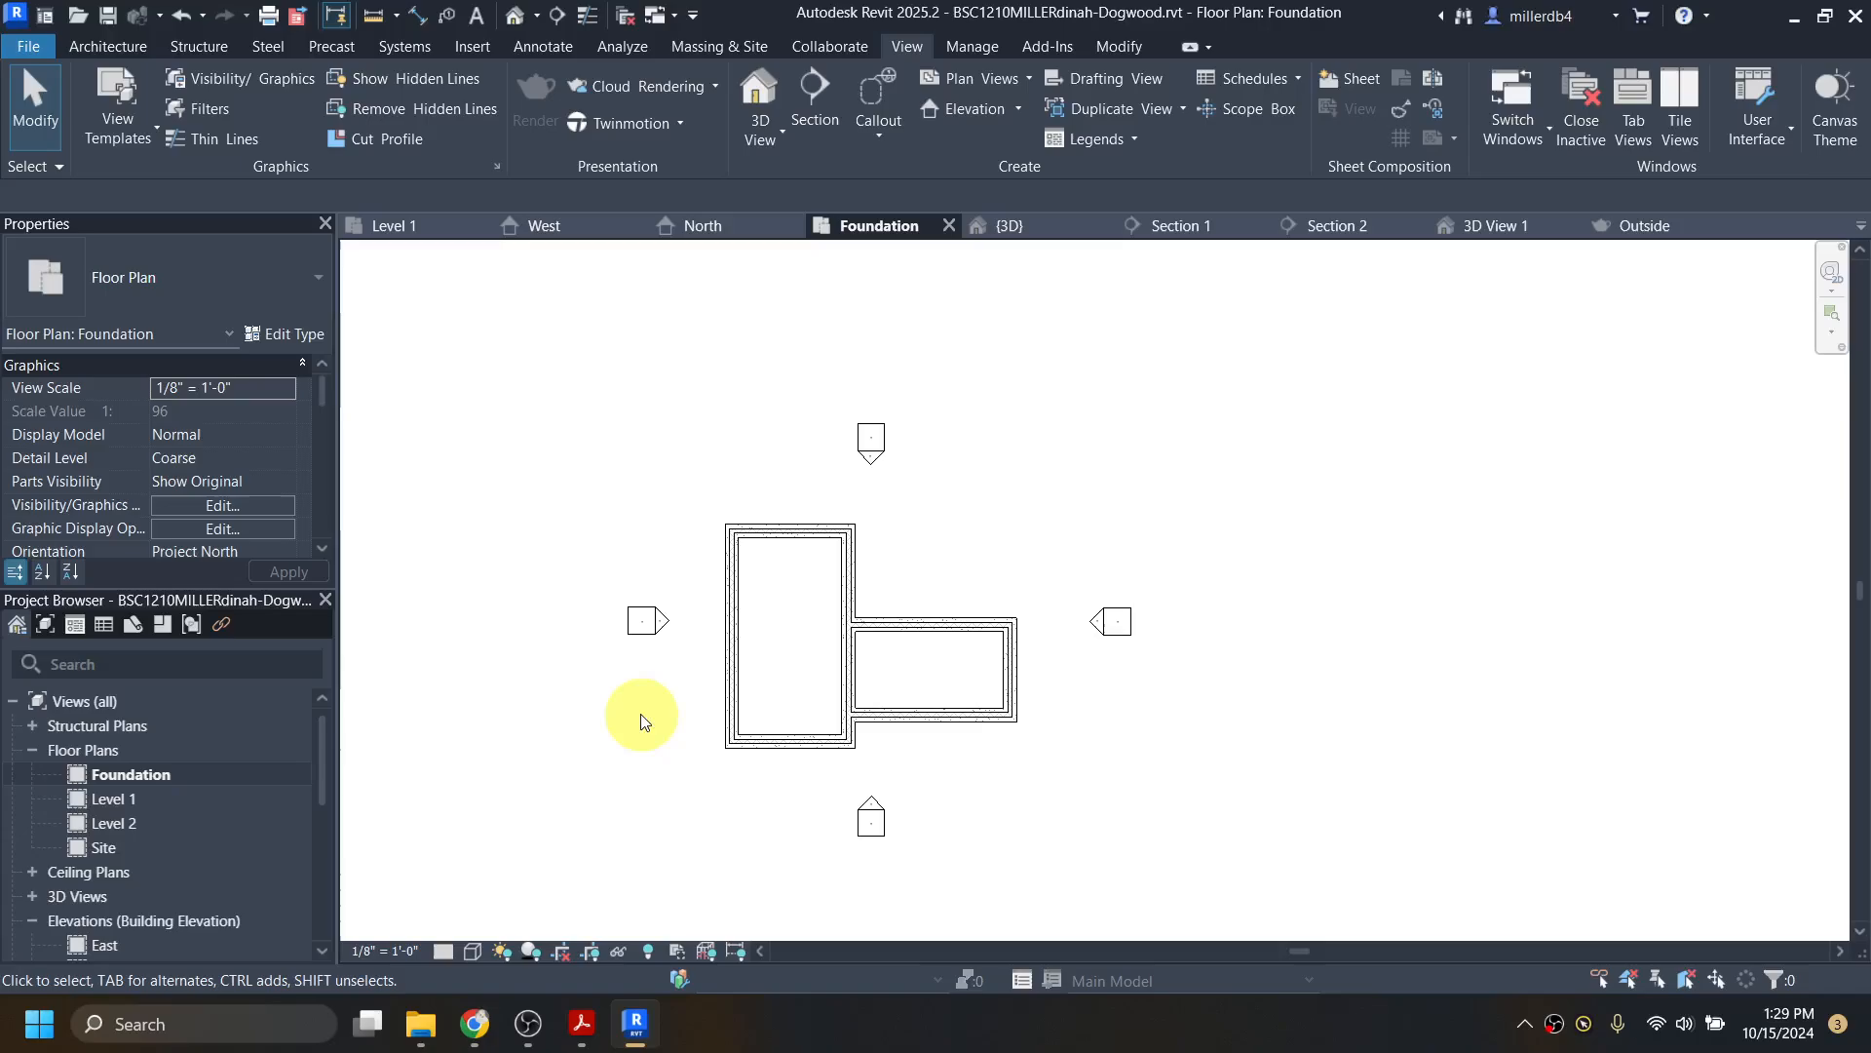
click(400, 952)
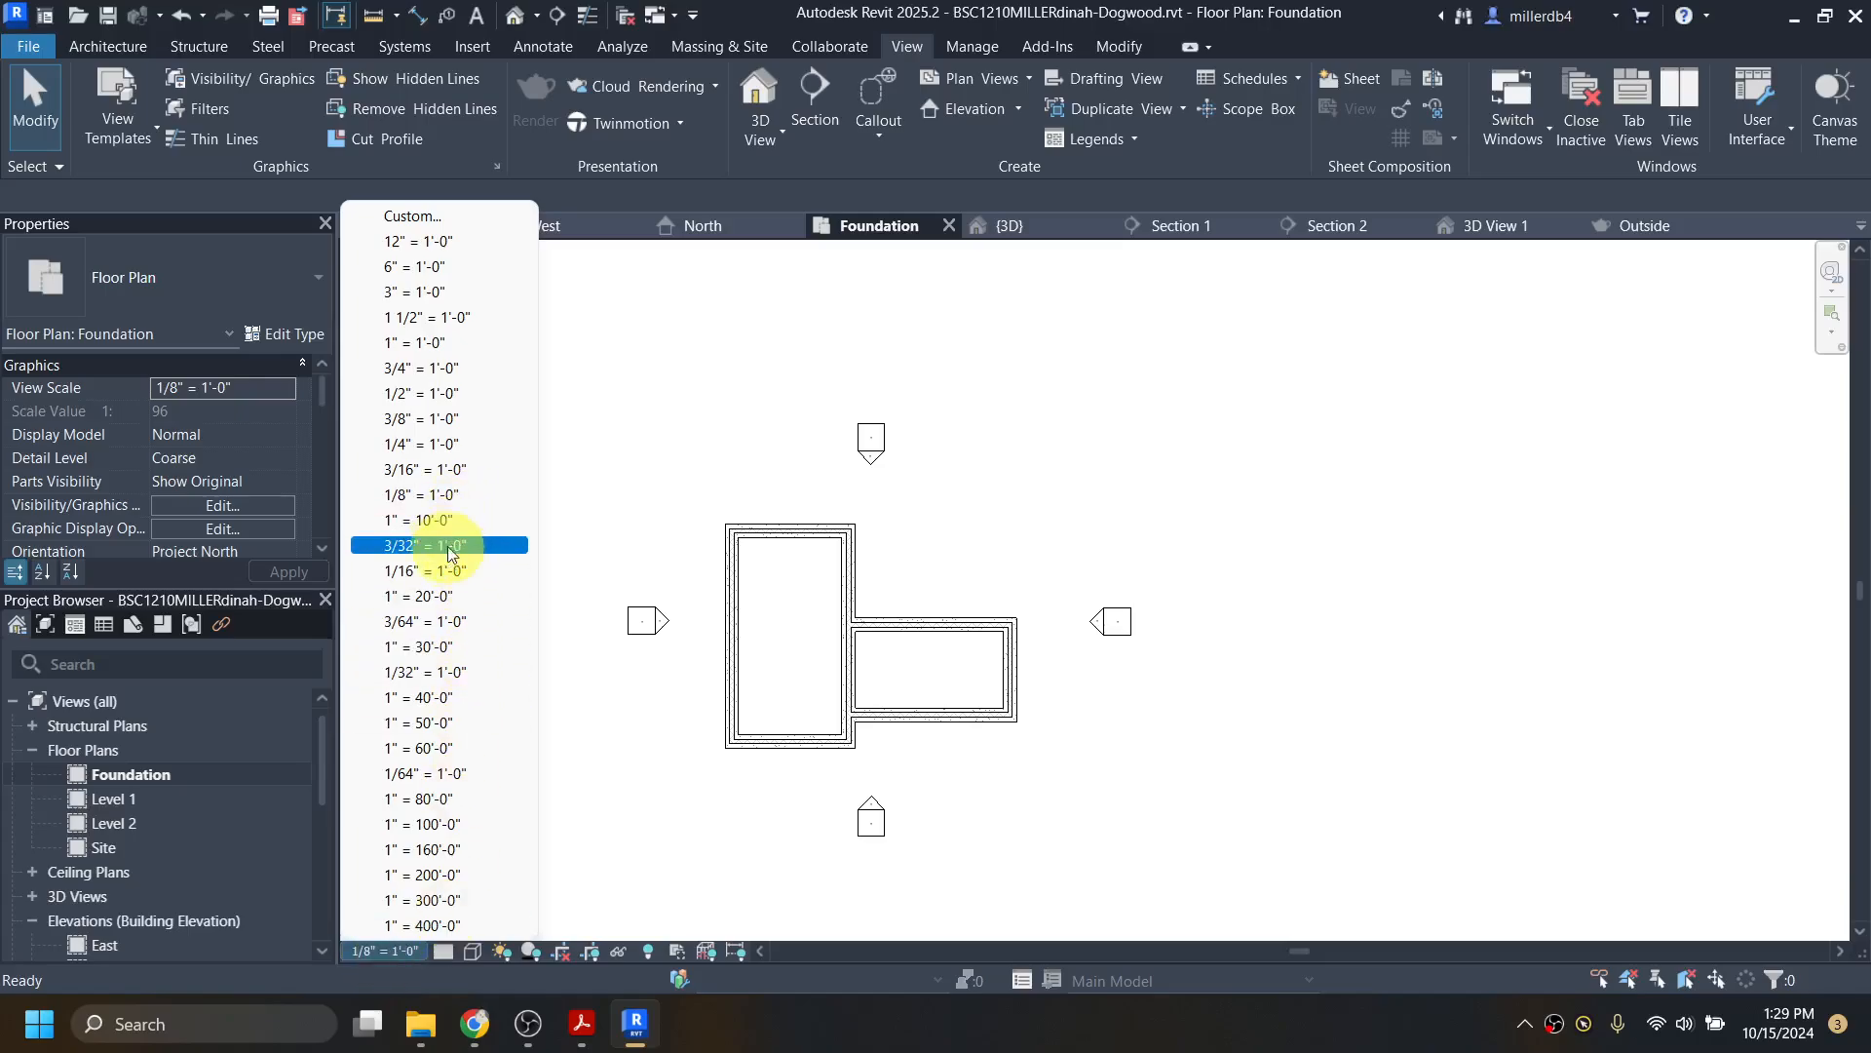
click(433, 446)
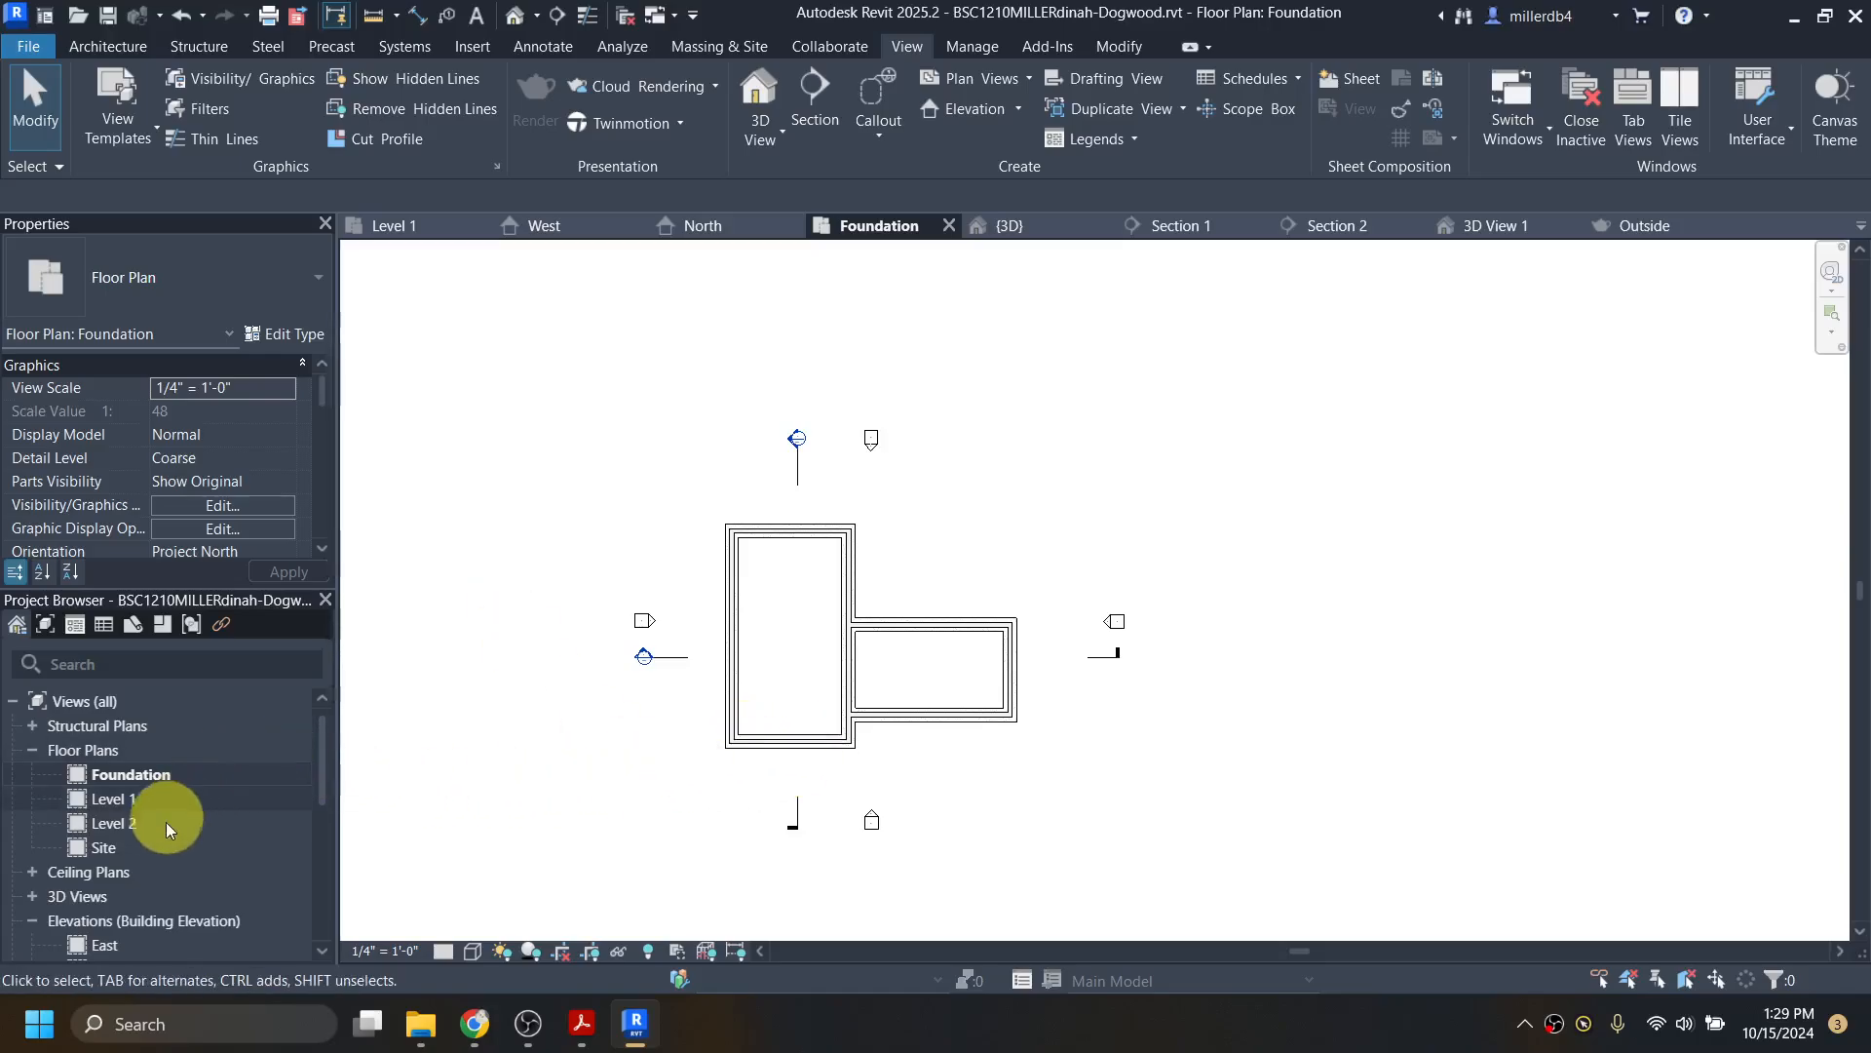
scroll(62, 897, down, 2)
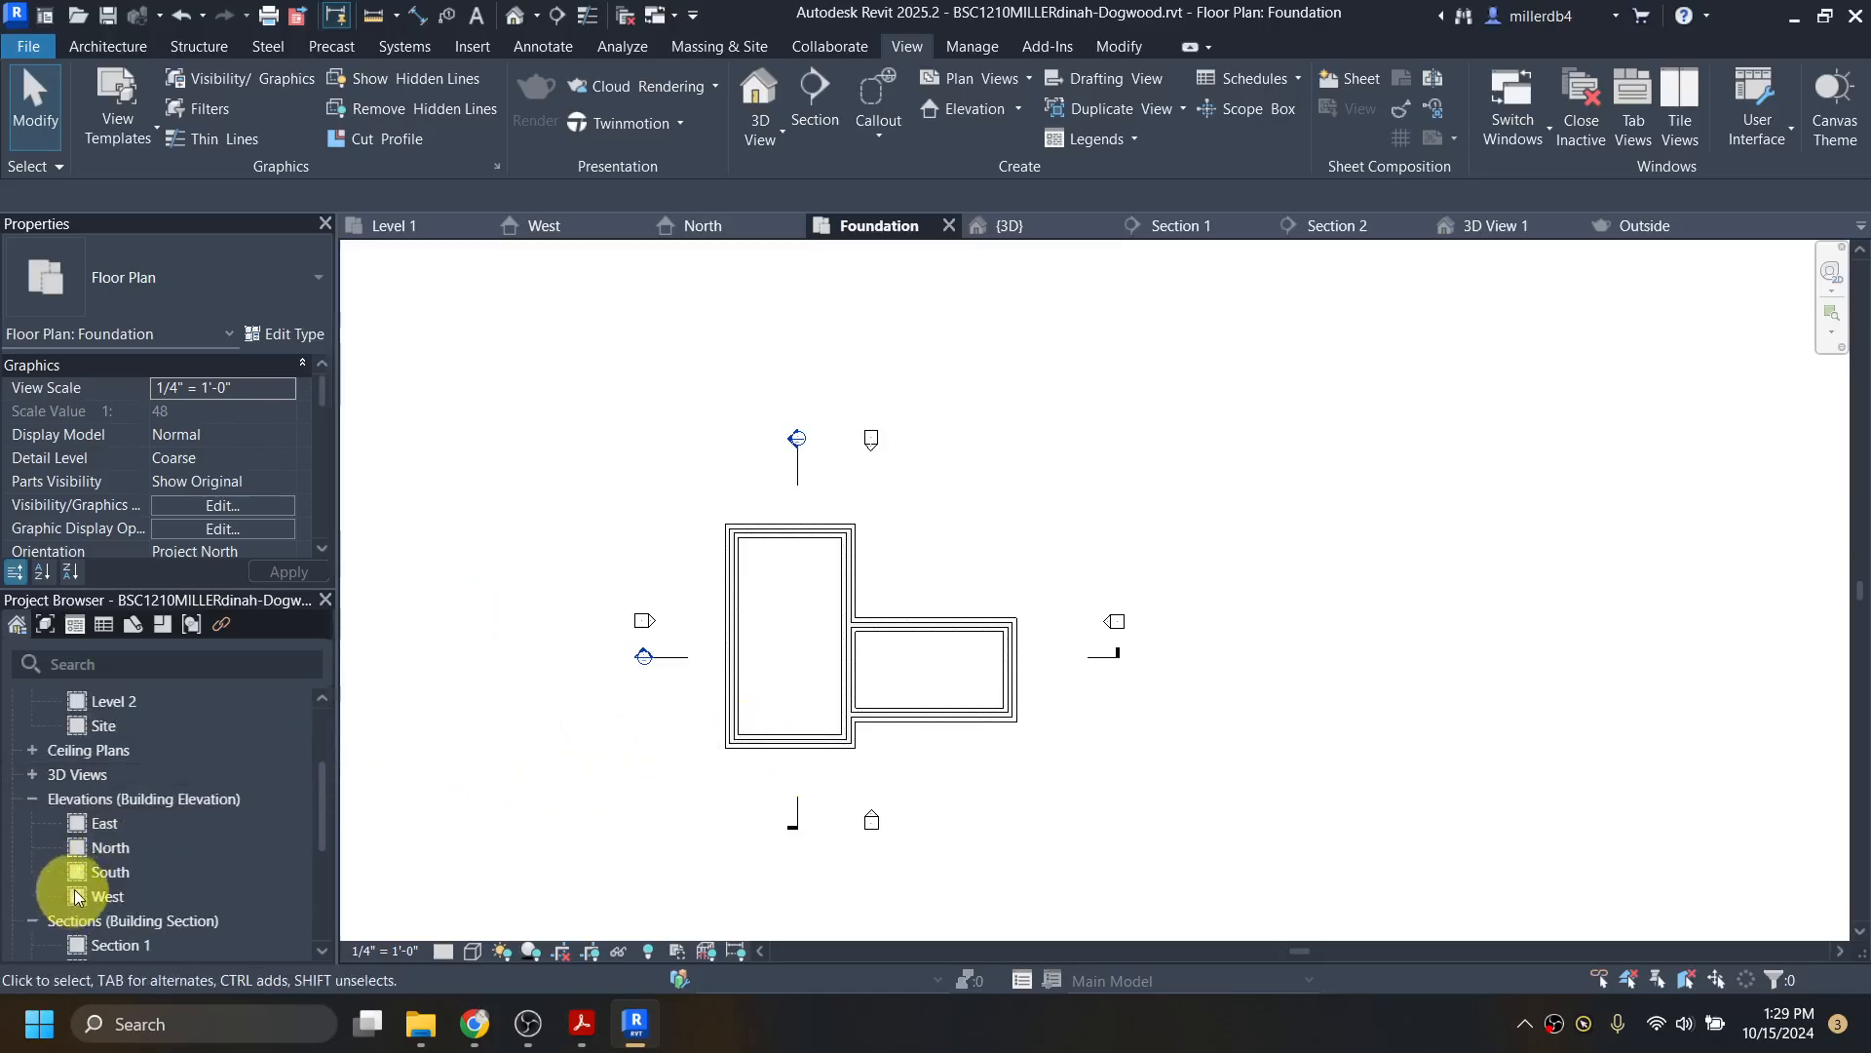
Step: Open the East elevation, center it, and set its scale to 1/4" = 1'-0"
double_click(106, 824)
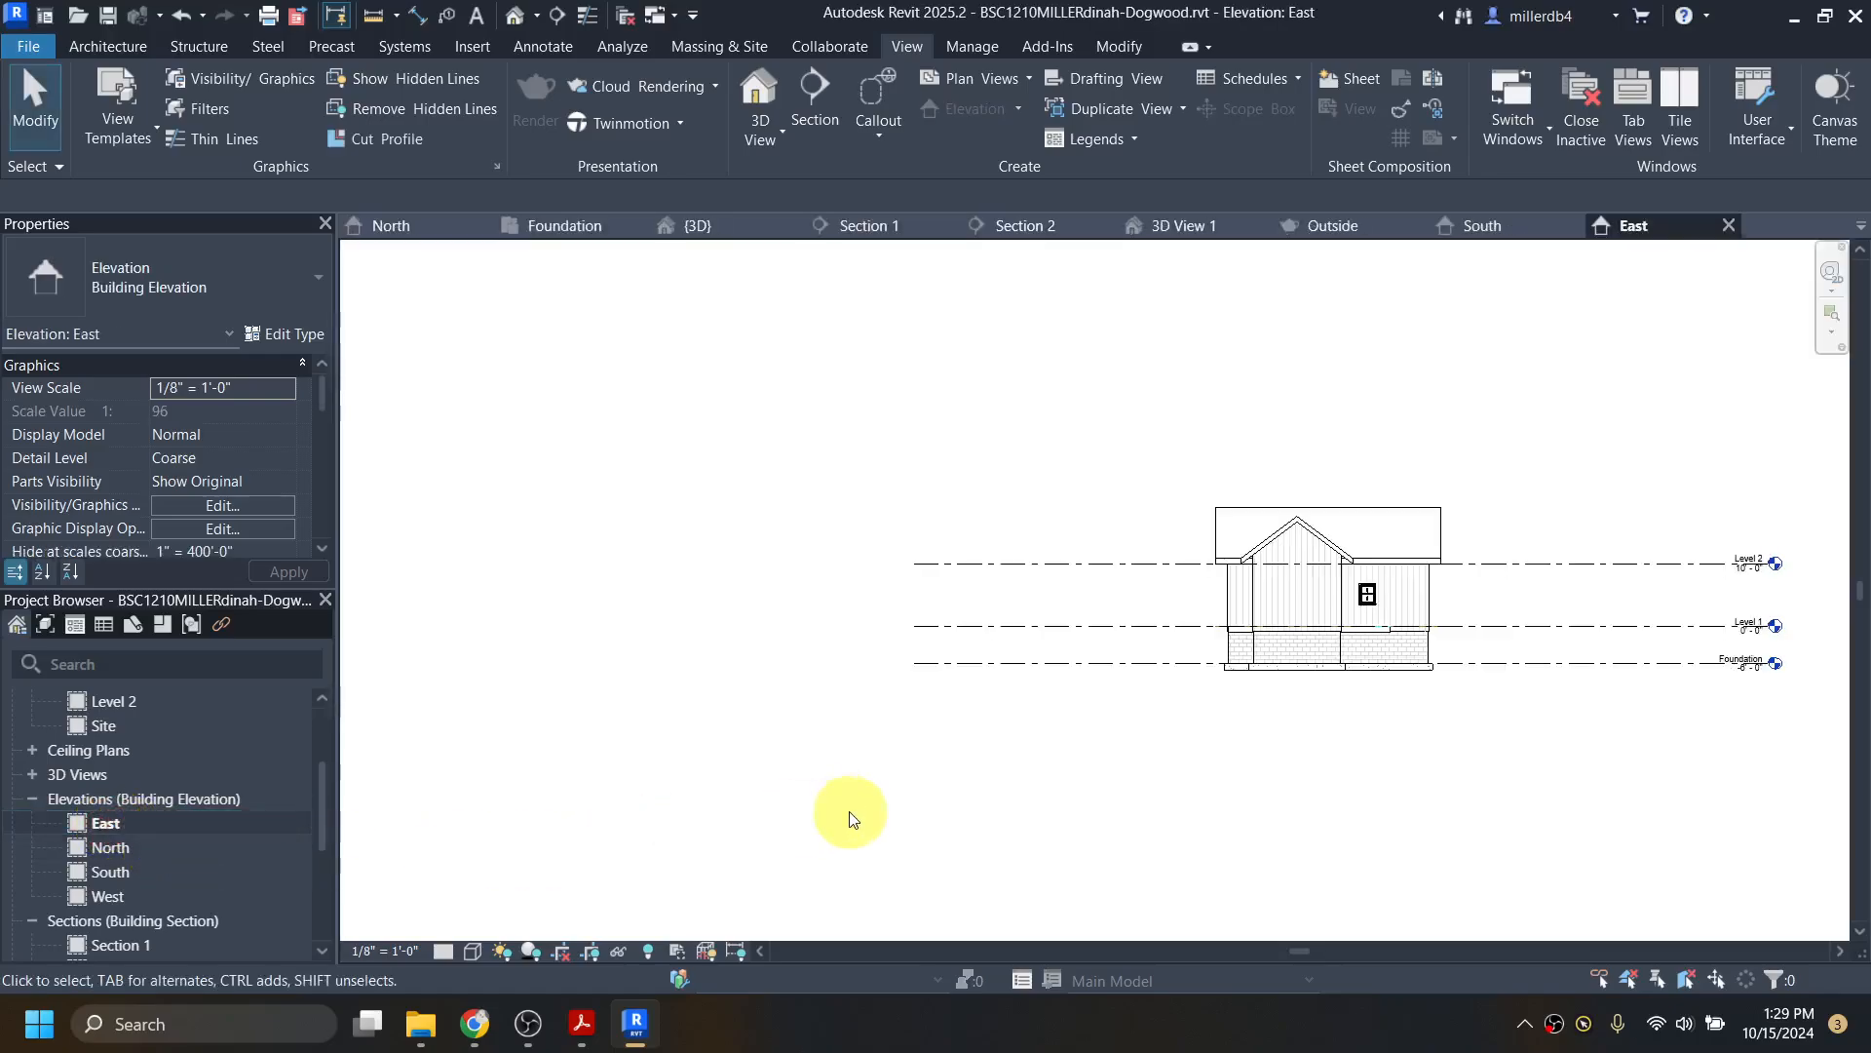
middle_drag(850, 819, 559, 823)
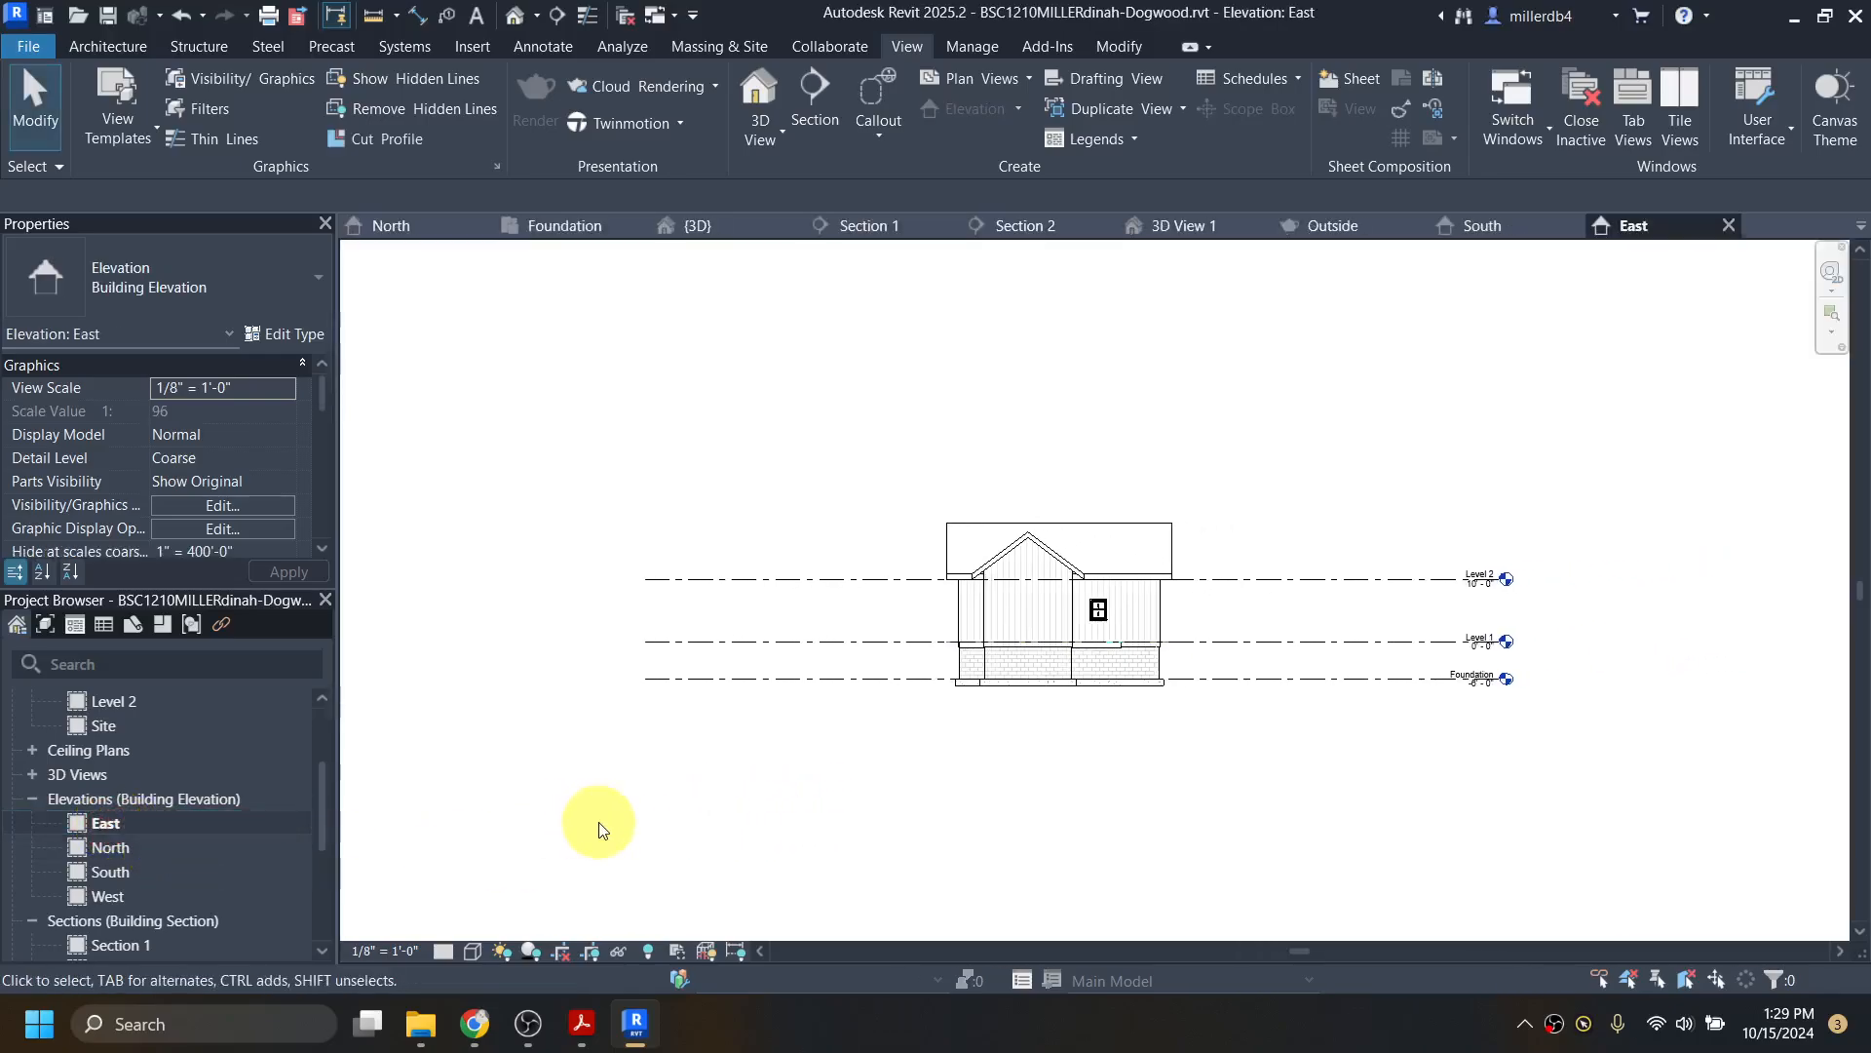
click(388, 950)
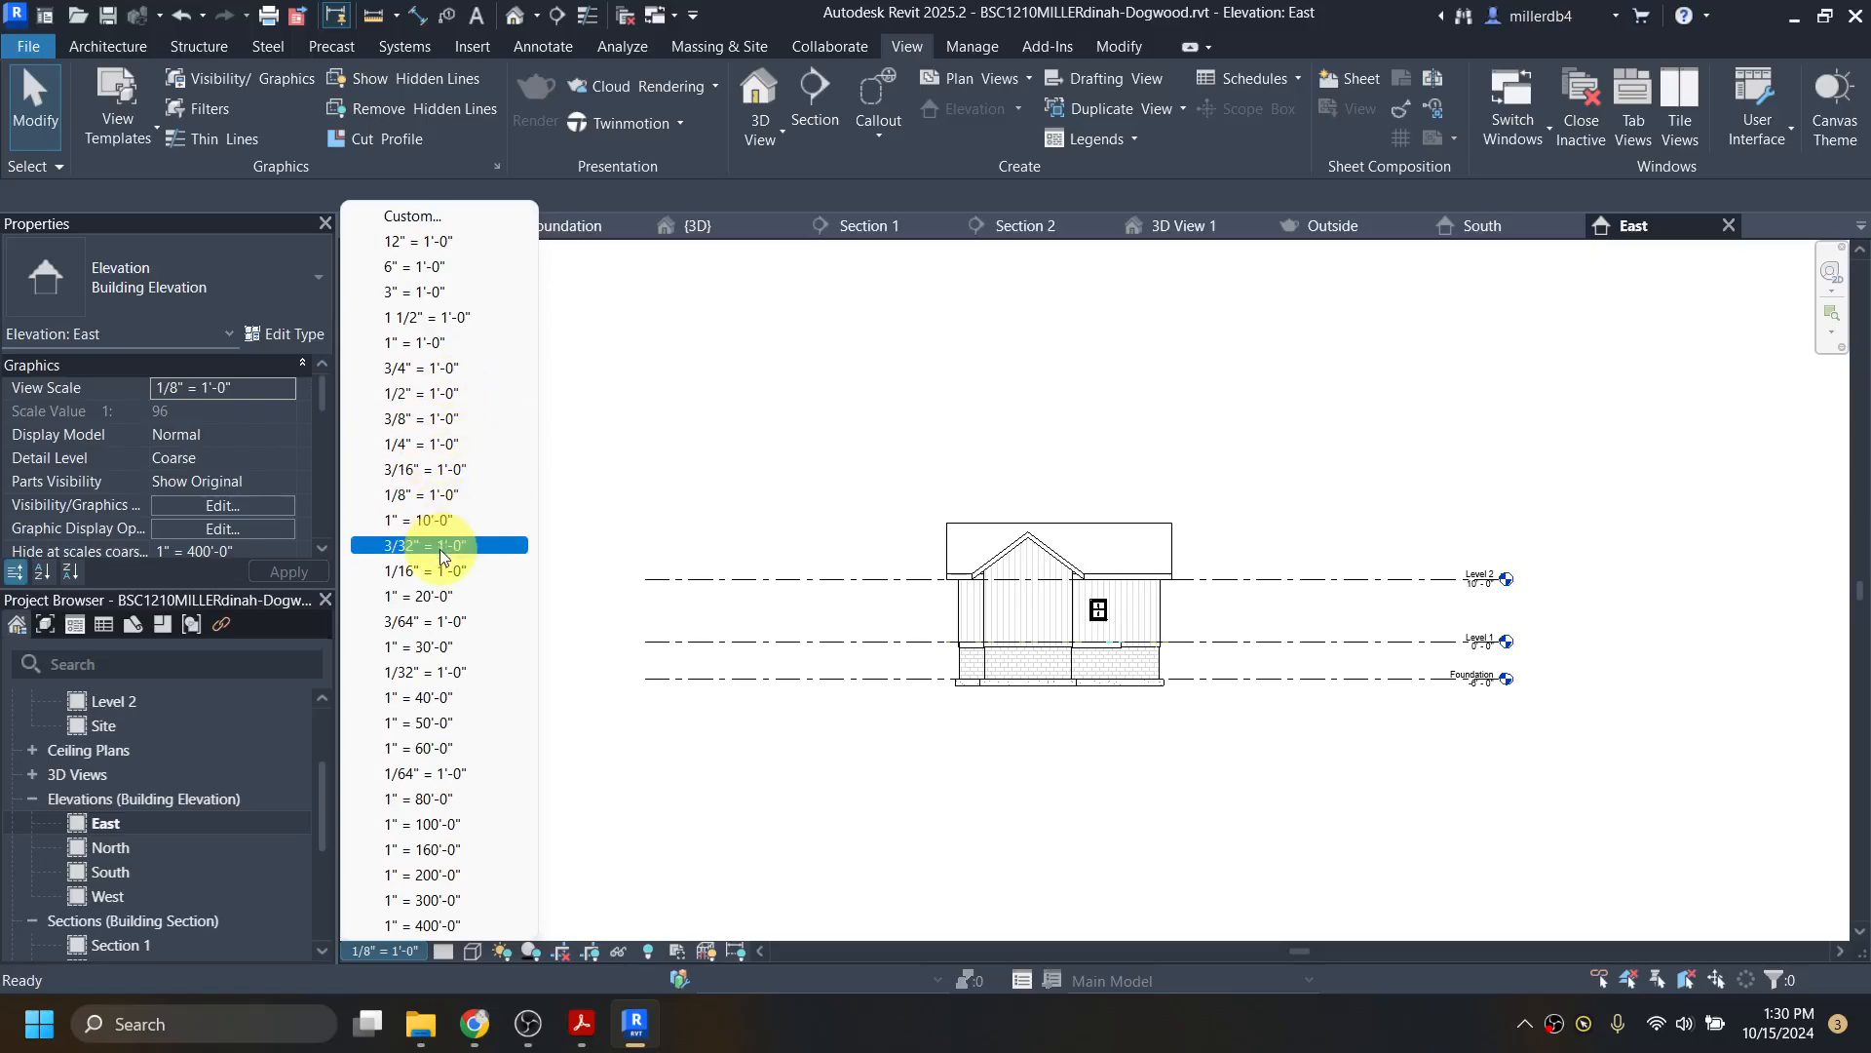
click(450, 446)
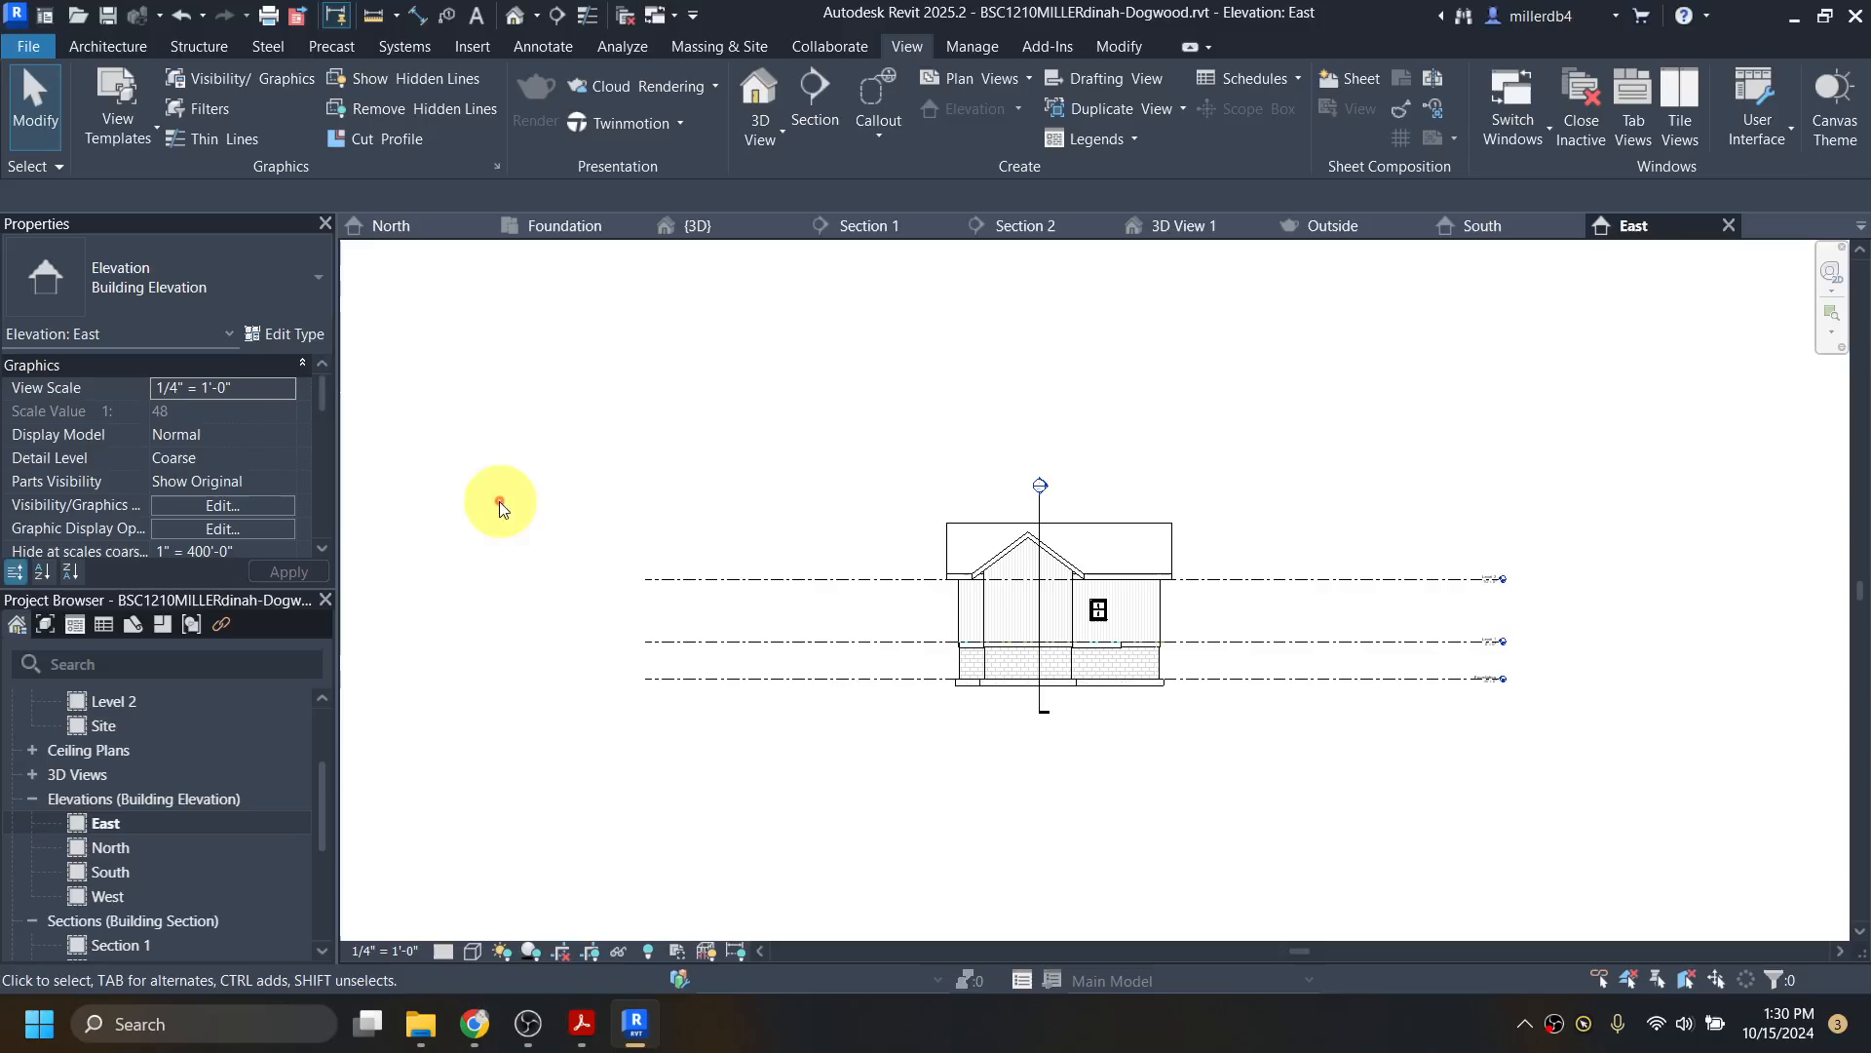
Step: Switch Level 2's left end to 2D and pull the level lines' left ends in to the house
click(731, 583)
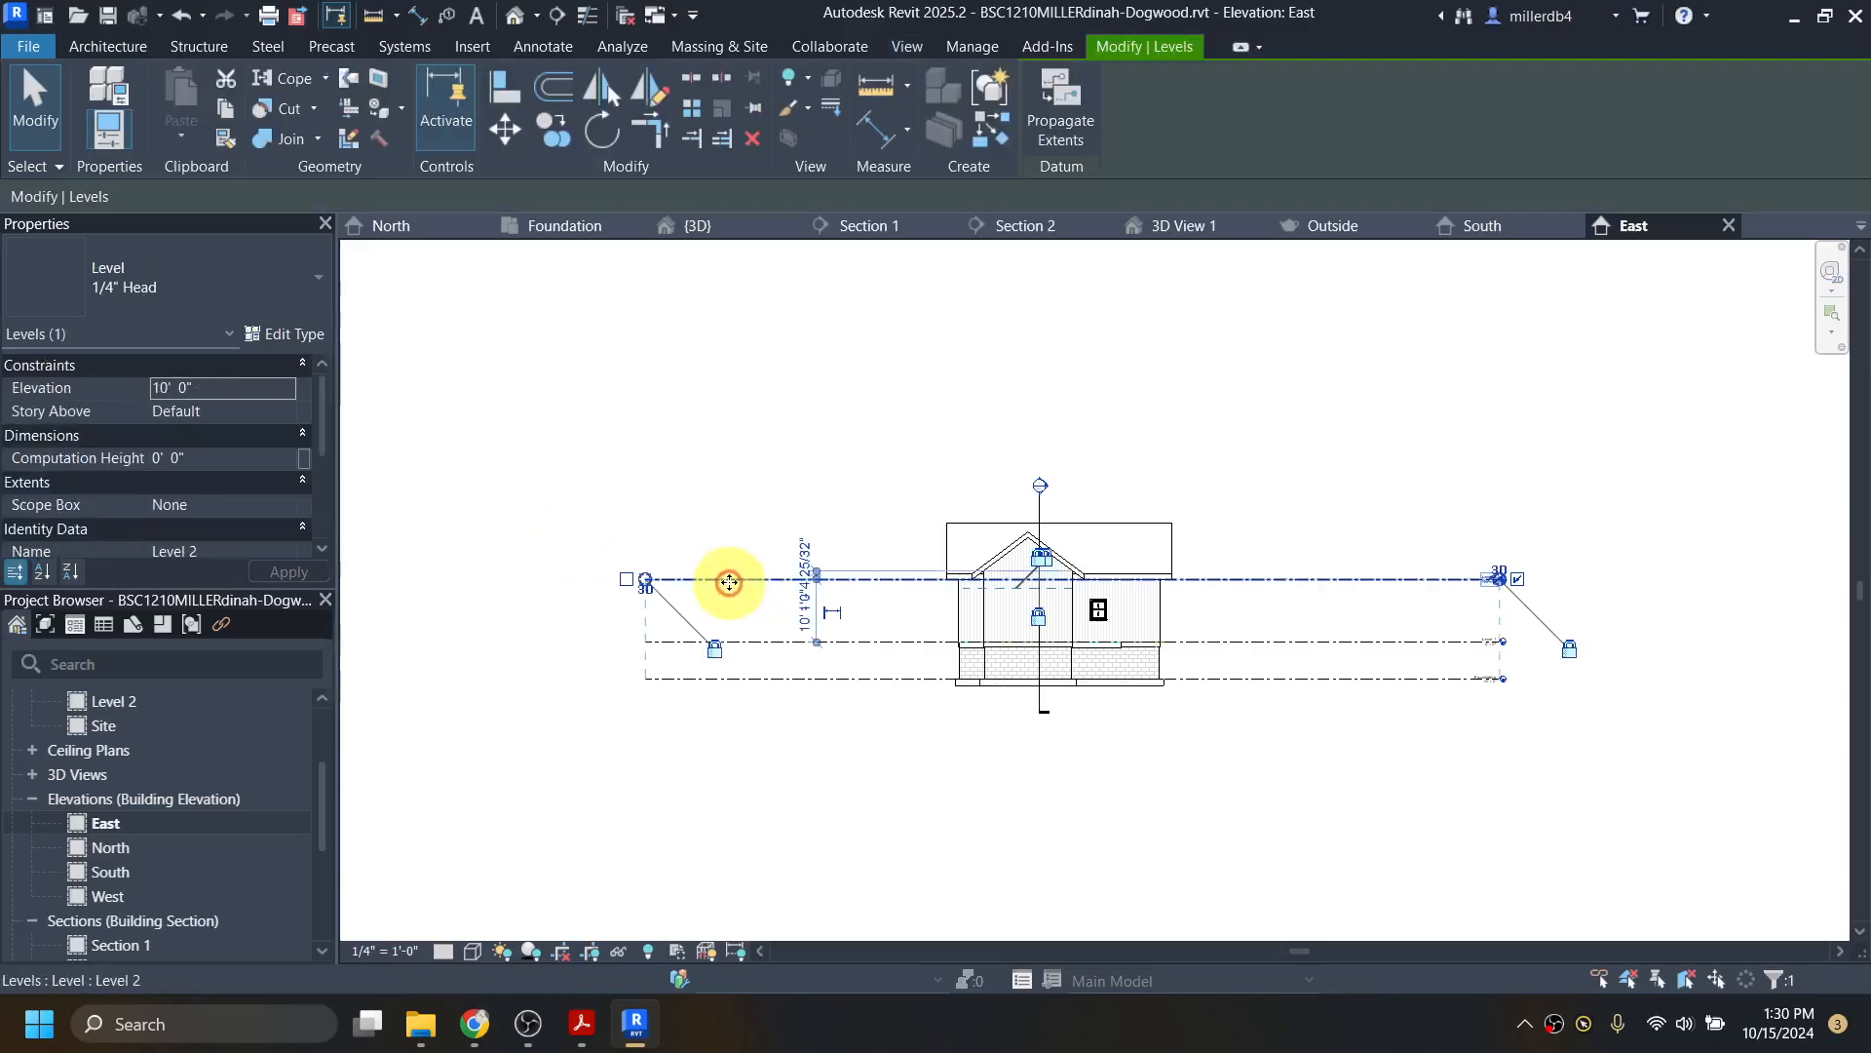
click(646, 585)
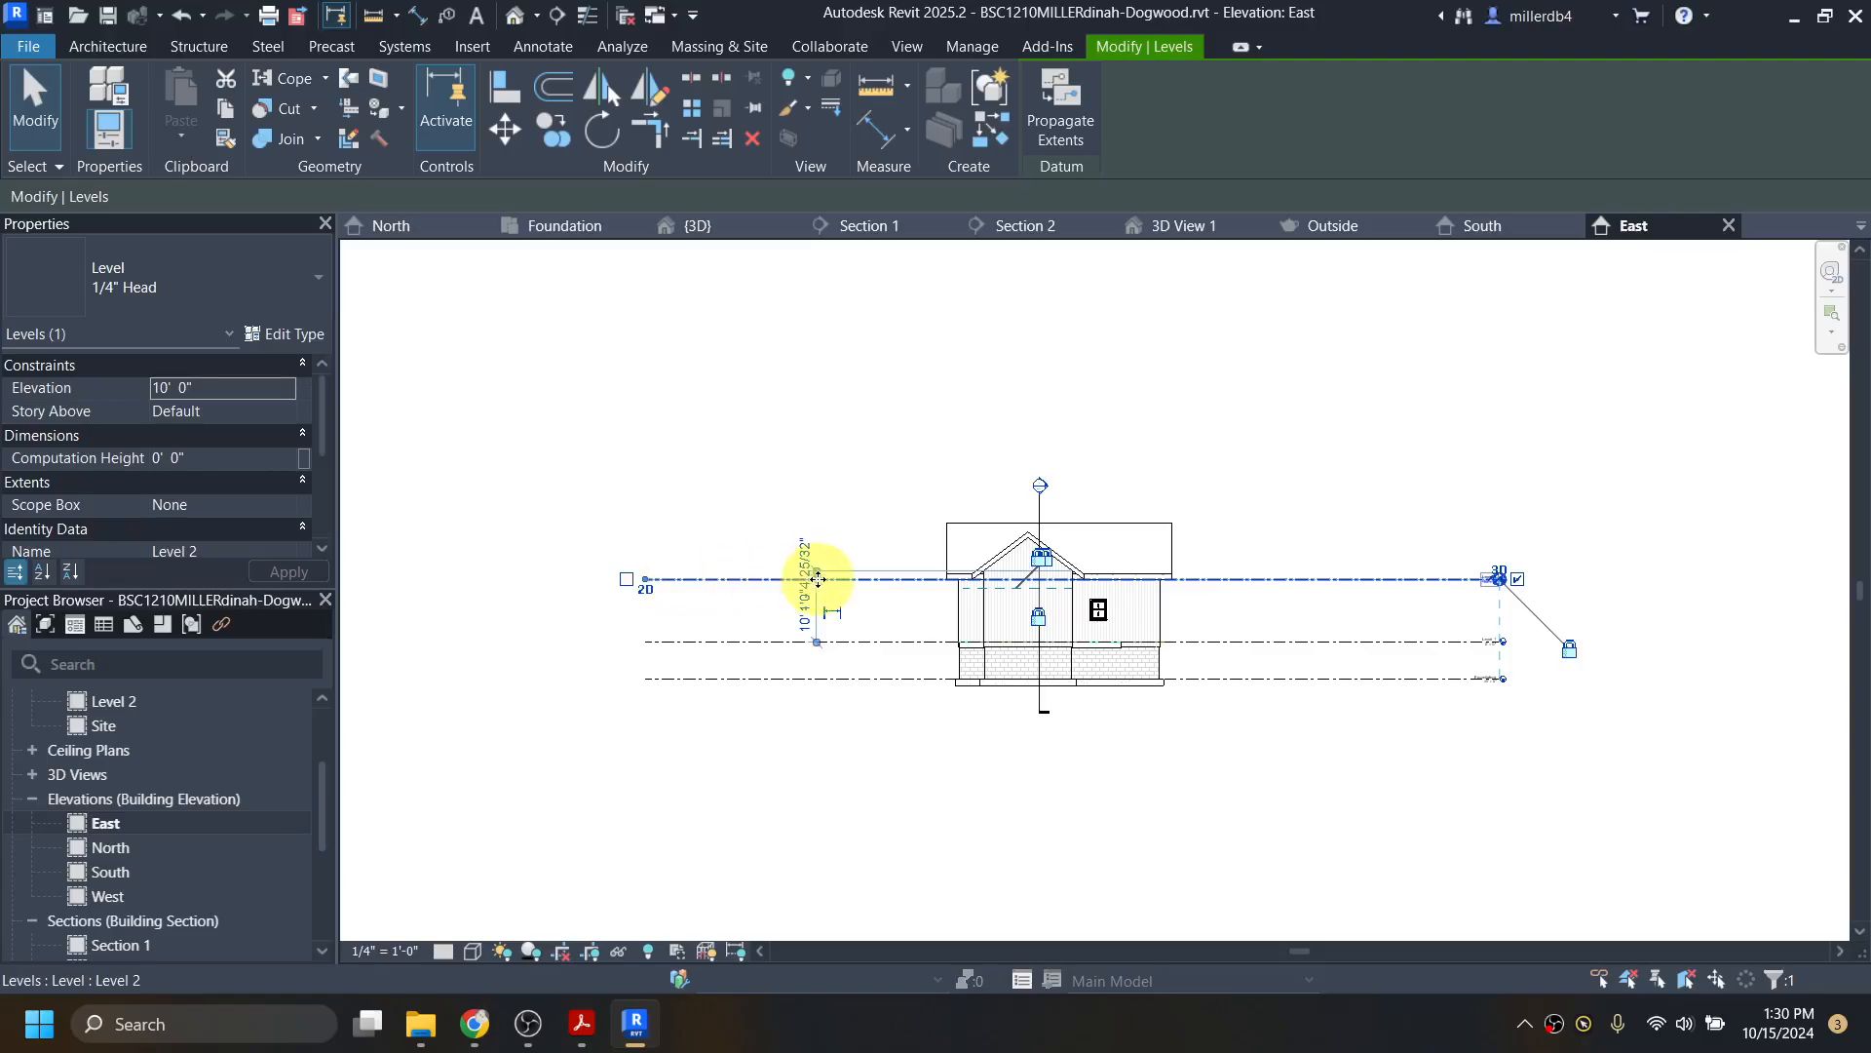
scroll(645, 590, up, 3)
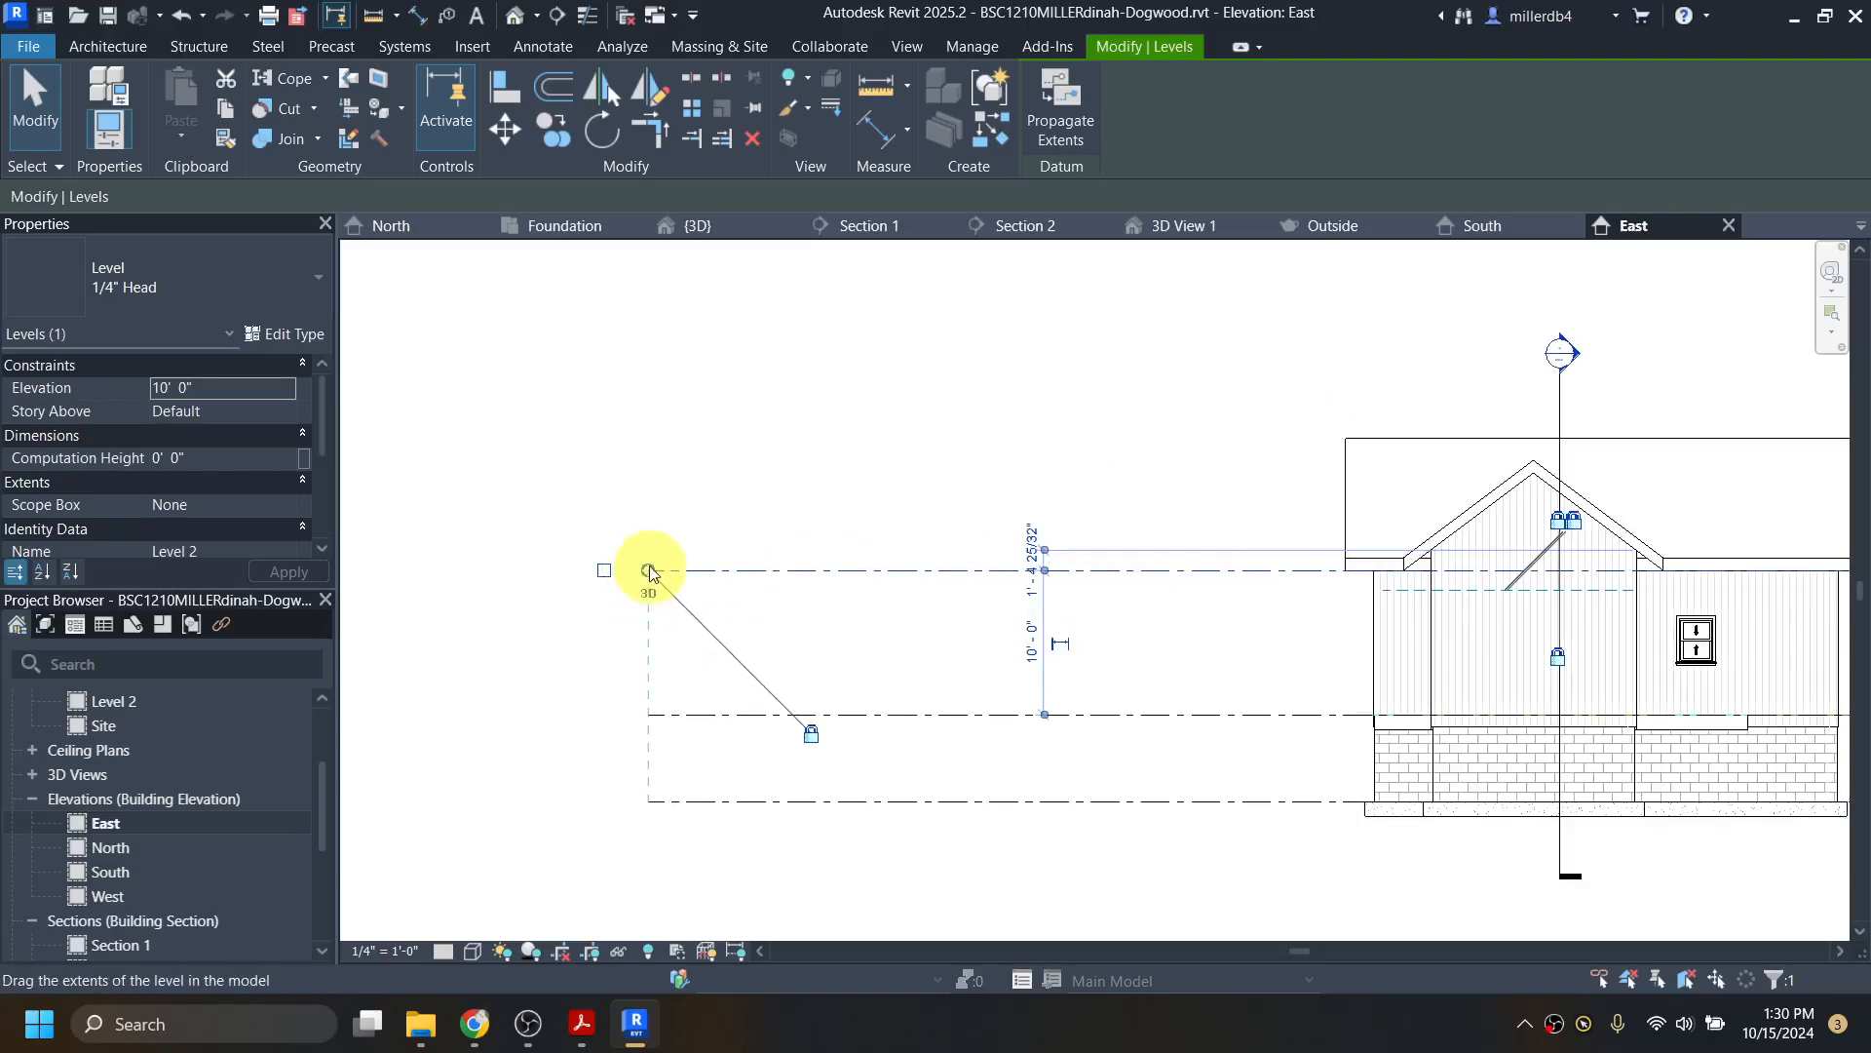
drag(649, 585, 1254, 571)
scroll(1244, 640, down, 2)
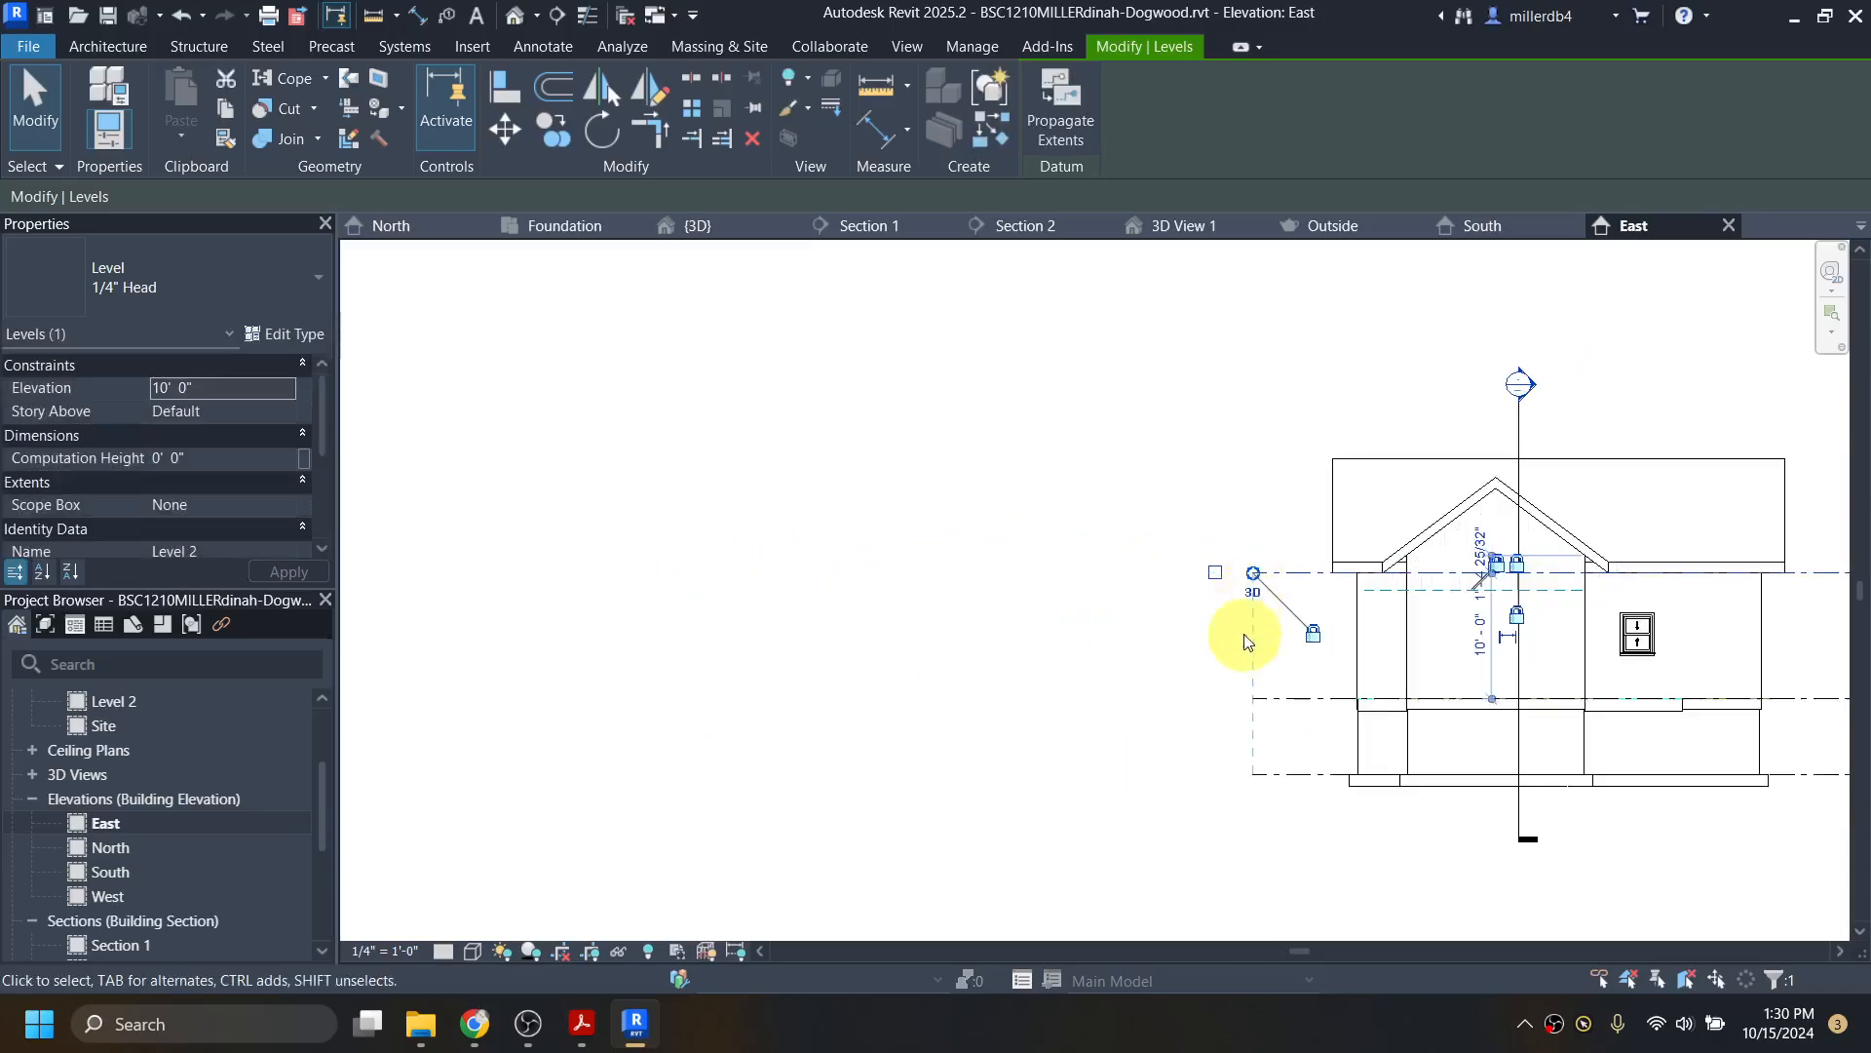
middle_drag(1230, 807, 785, 758)
scroll(1664, 571, up, 3)
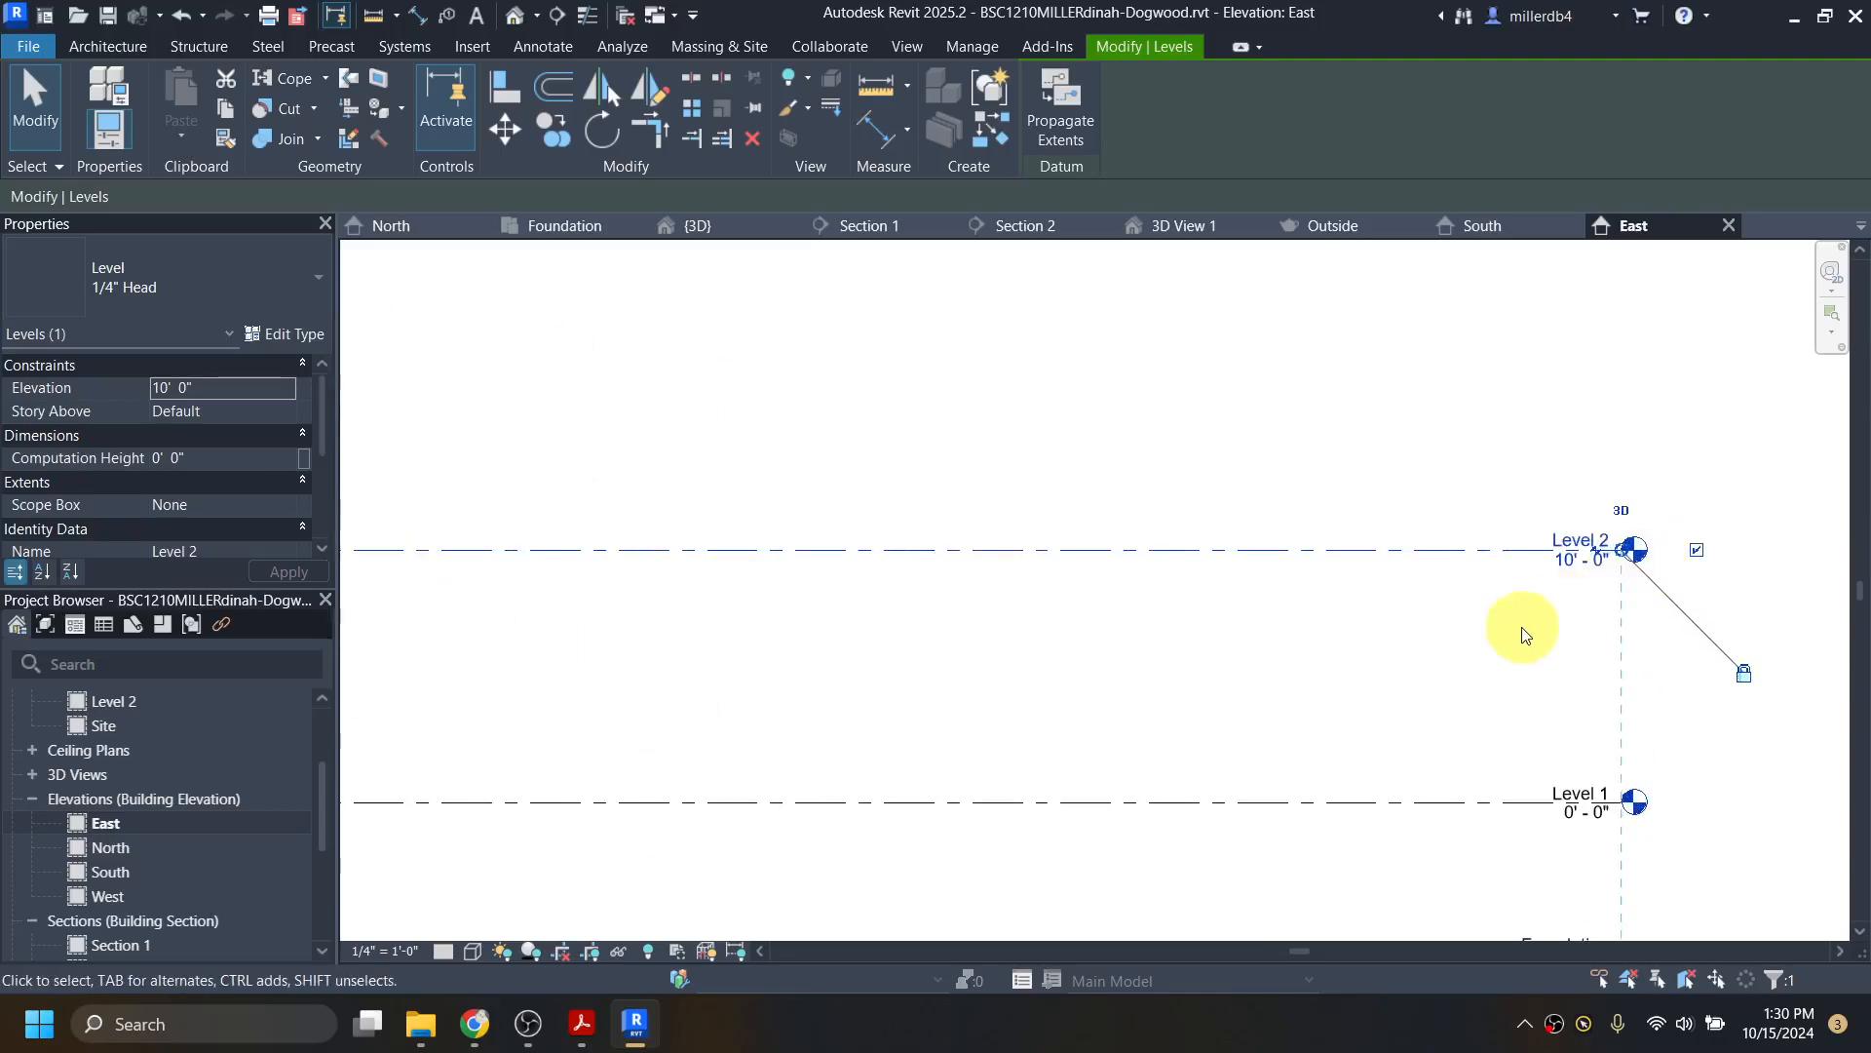
Step: Pull the Level 2, Level 1 and Foundation lines' right ends in toward the house
click(1525, 627)
click(1556, 551)
drag(1556, 551, 502, 570)
scroll(502, 570, down, 3)
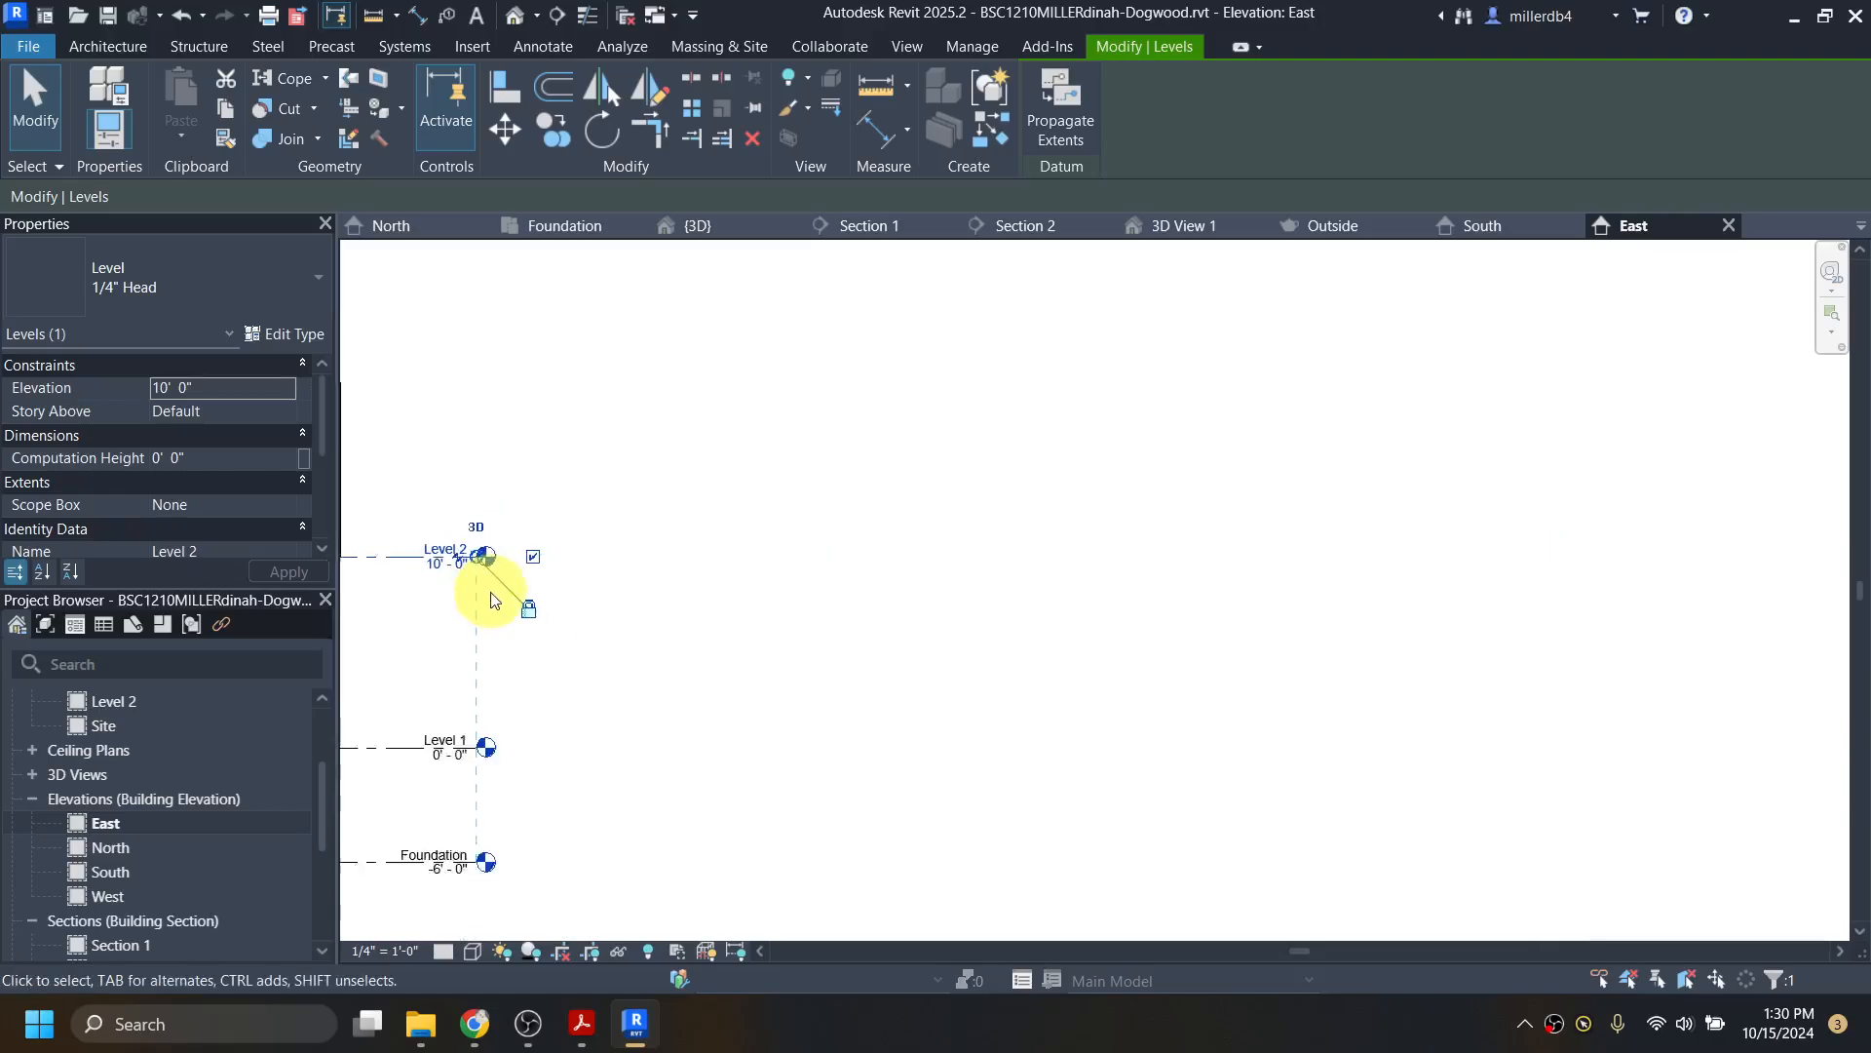
click(1226, 719)
scroll(668, 832, down, 3)
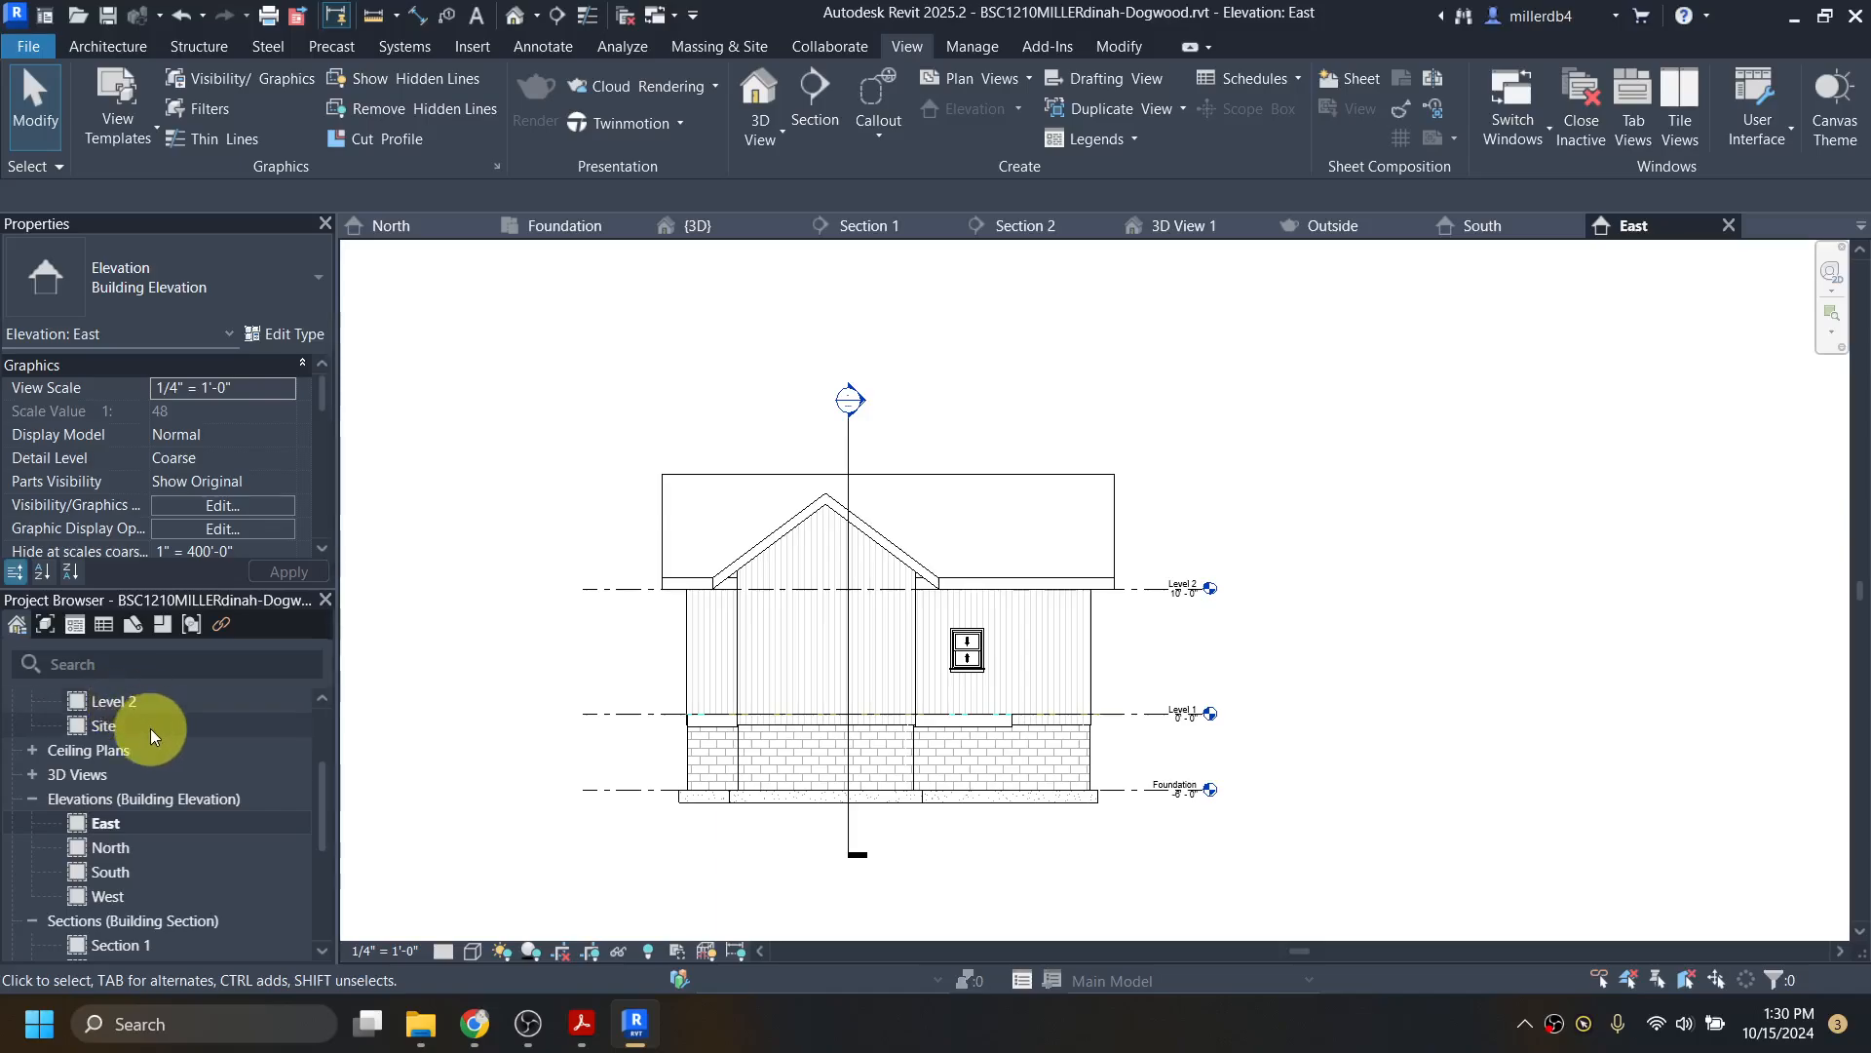
Step: Open the North elevation and set its scale to 1/4" = 1'-0"
double_click(108, 848)
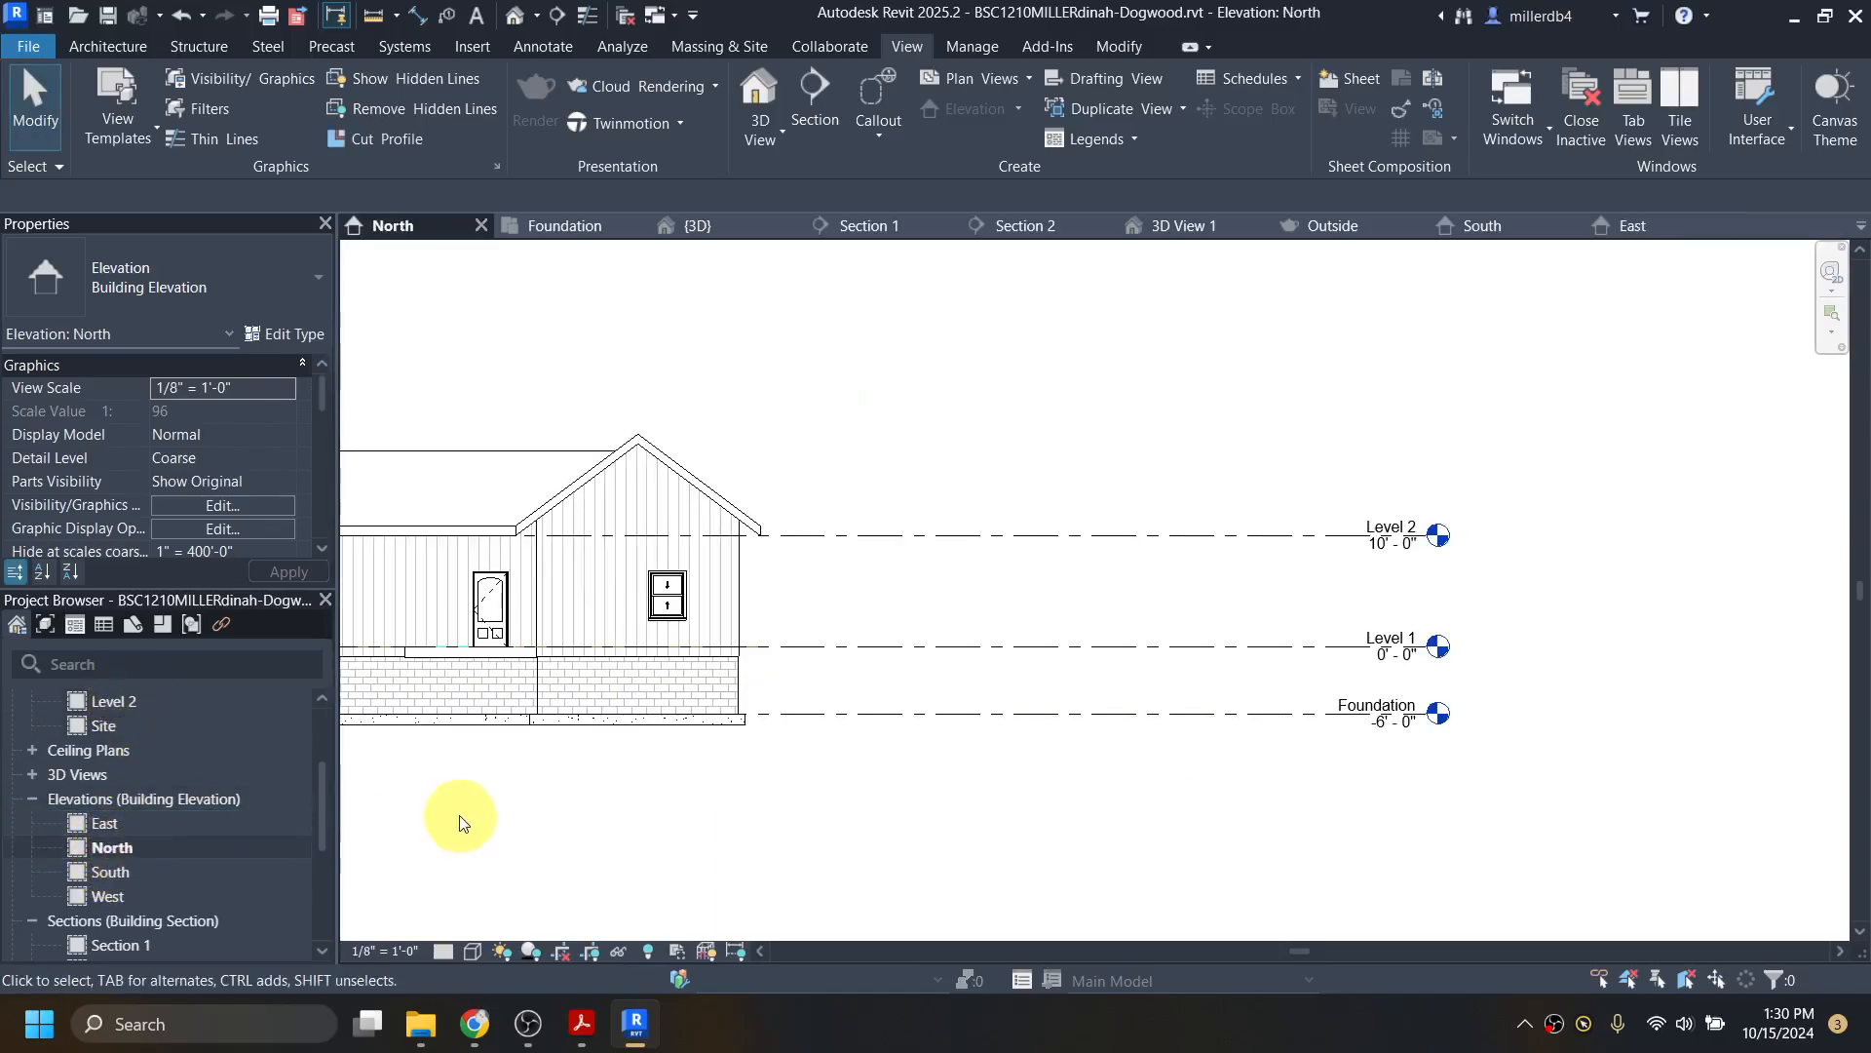
scroll(462, 815, down, 1)
middle_drag(562, 815, 972, 797)
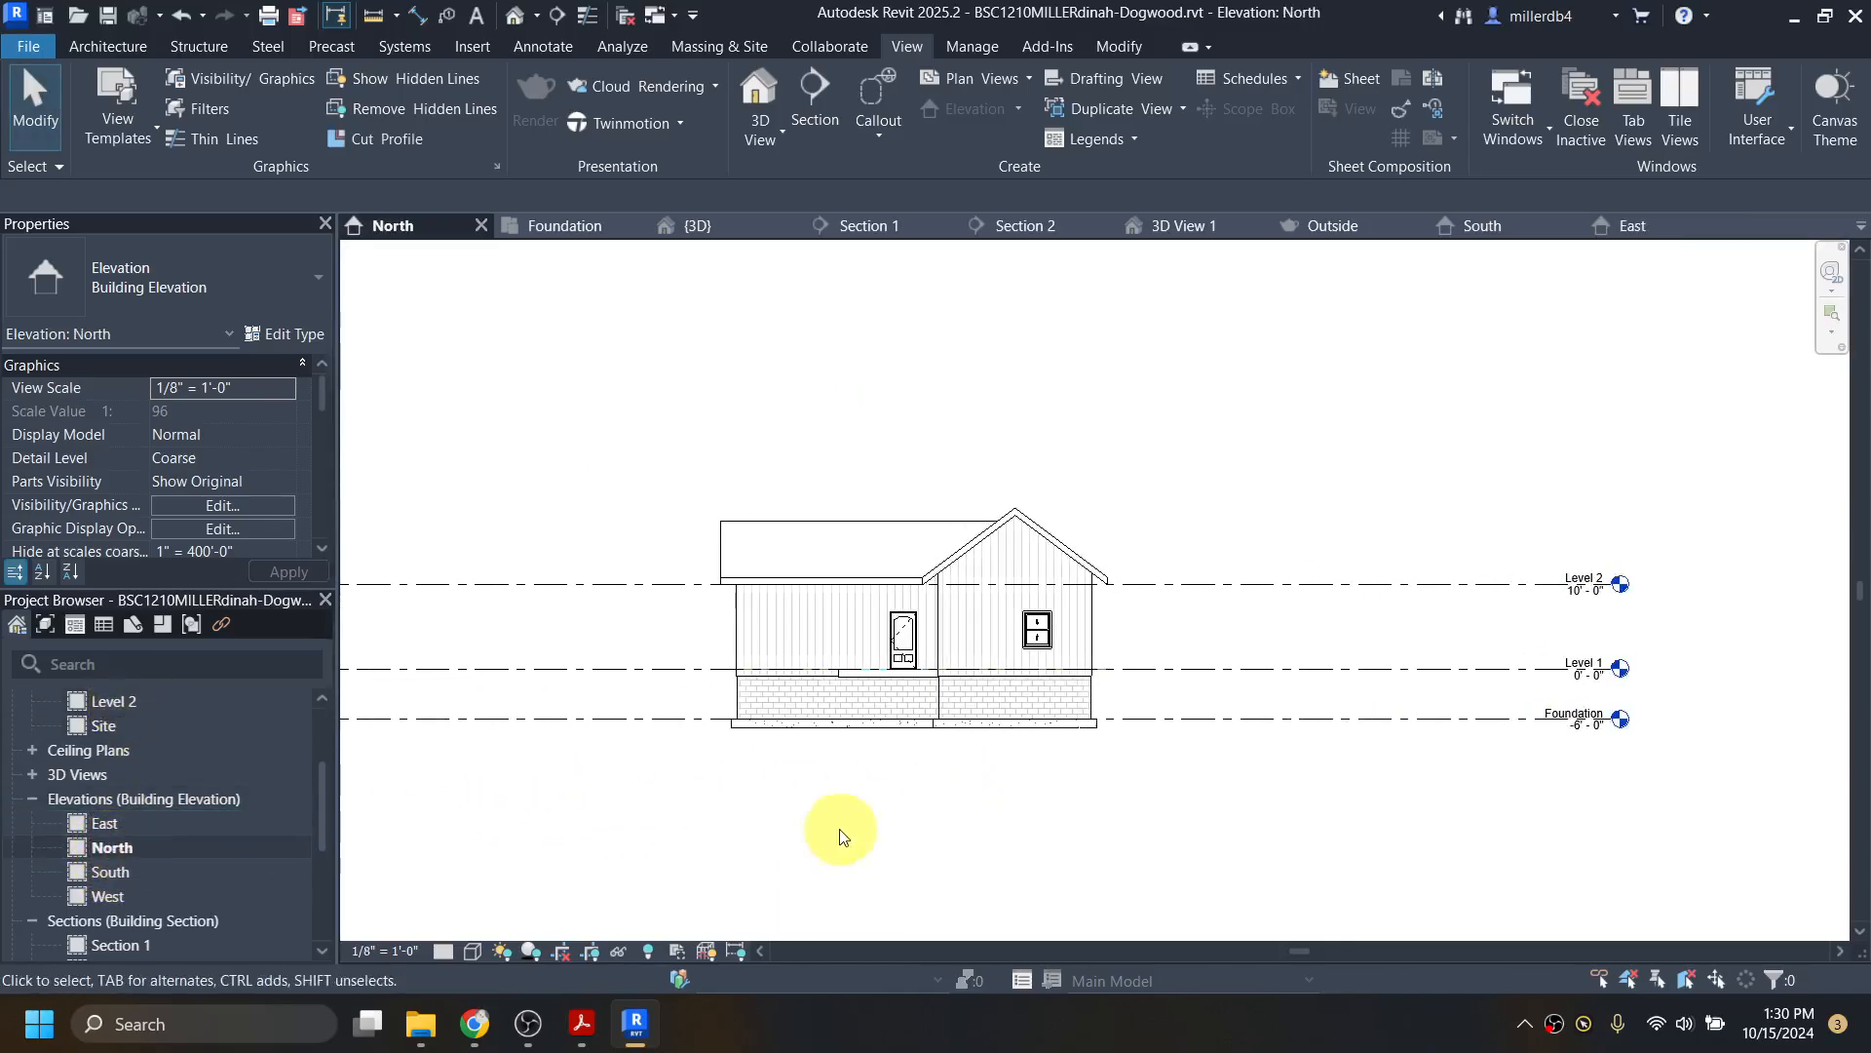
click(377, 951)
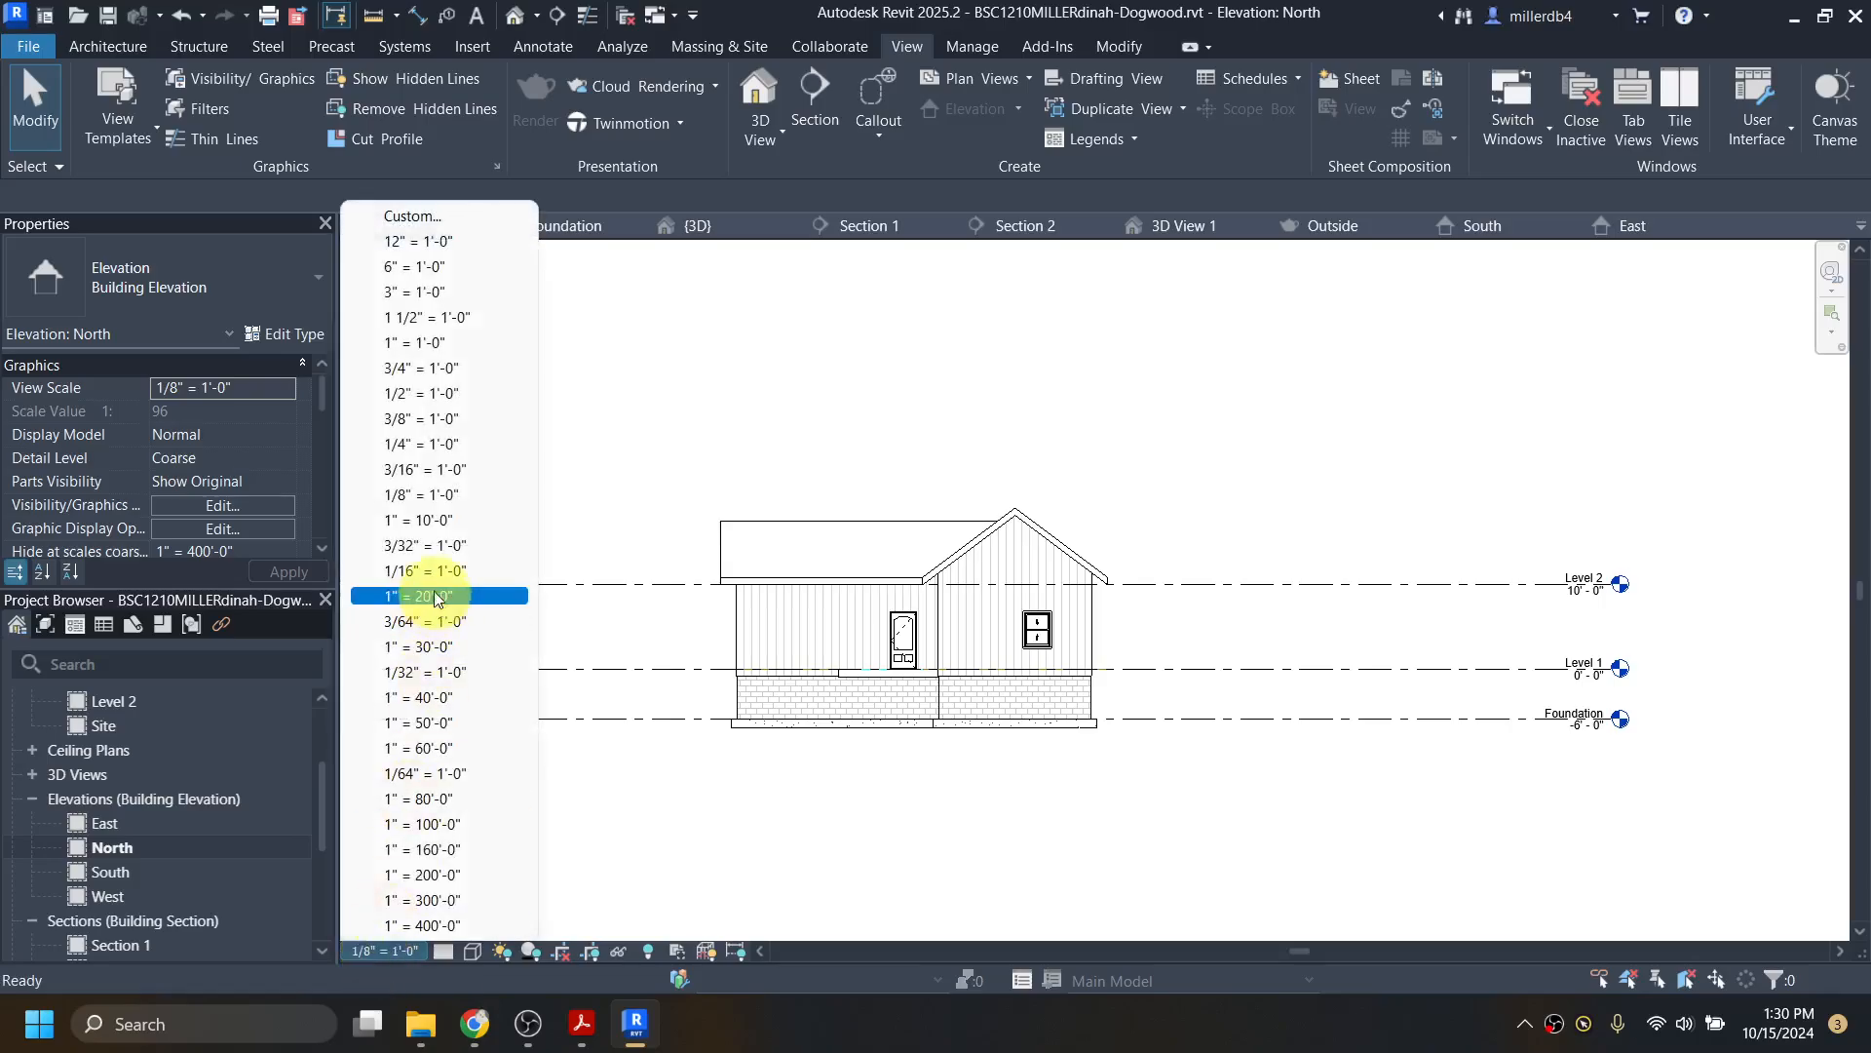
click(429, 443)
Step: Trim the North elevation's level lines at both ends to just past the house, using 2D extents
scroll(555, 756, down, 1)
middle_drag(556, 756, 648, 618)
click(579, 620)
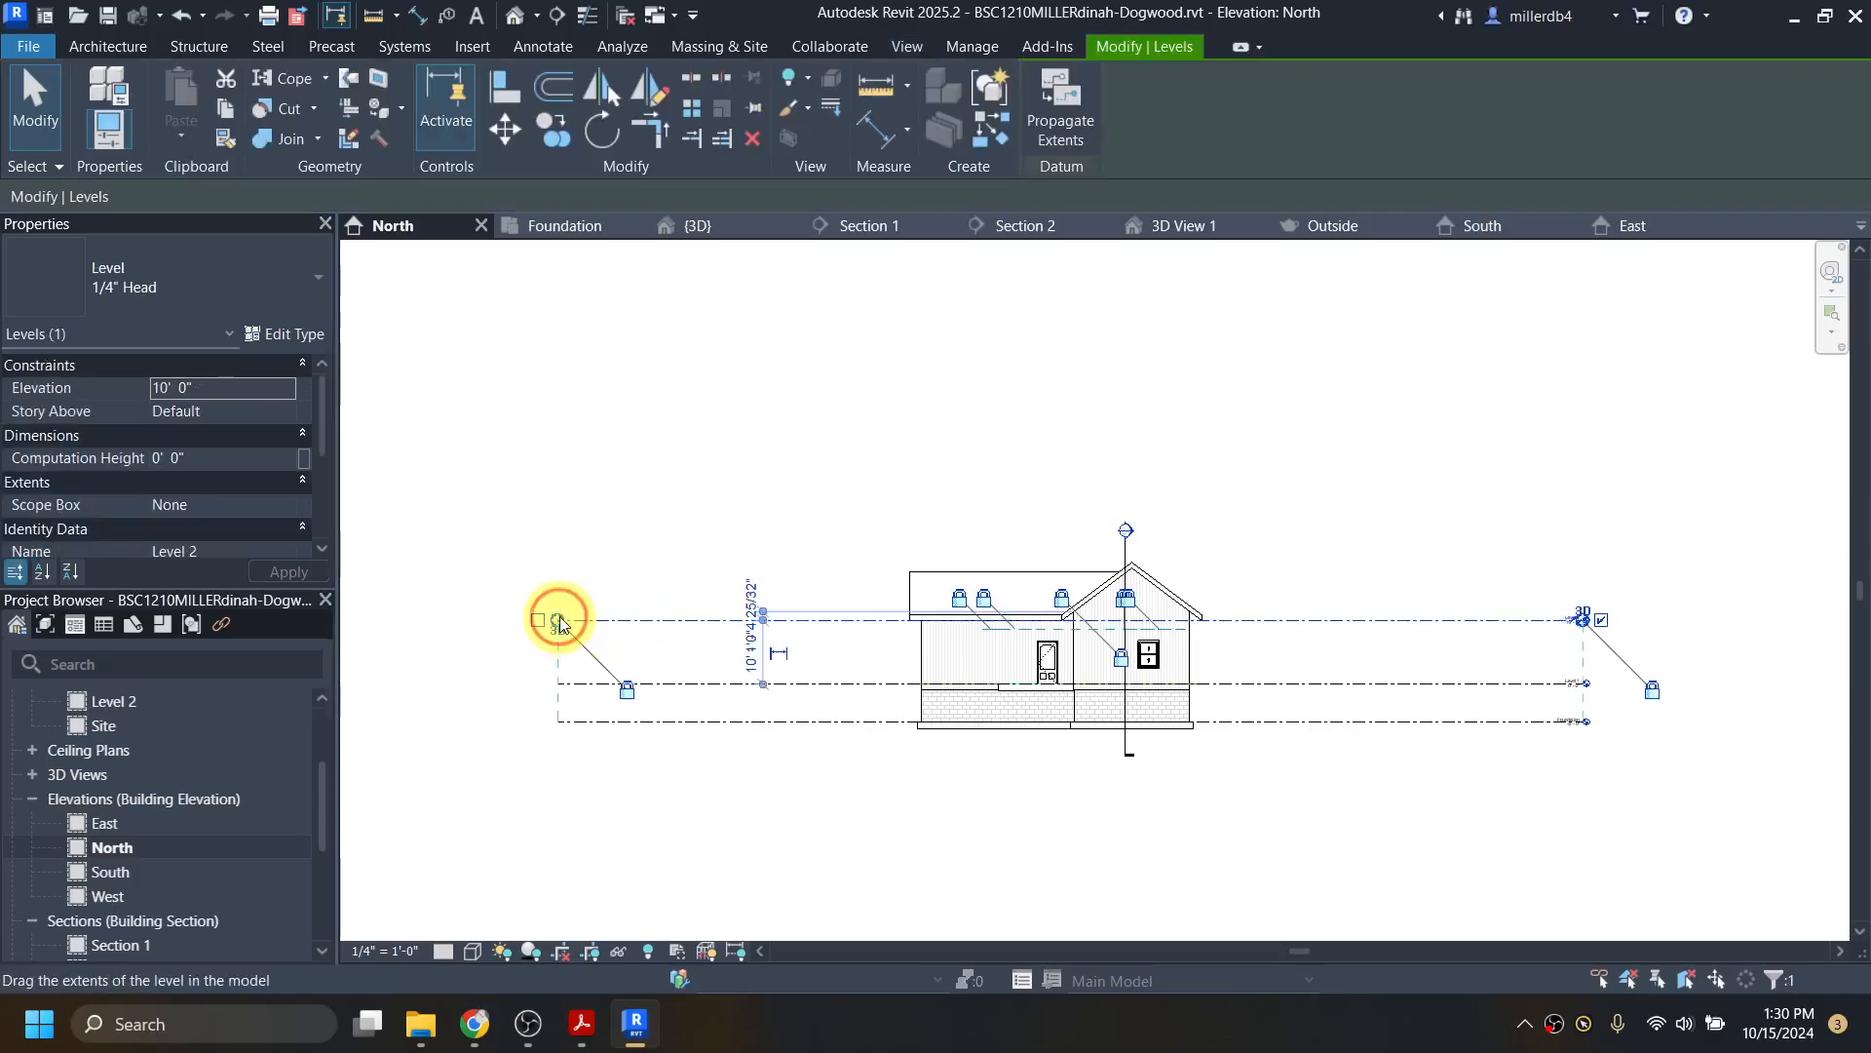
drag(560, 624, 872, 619)
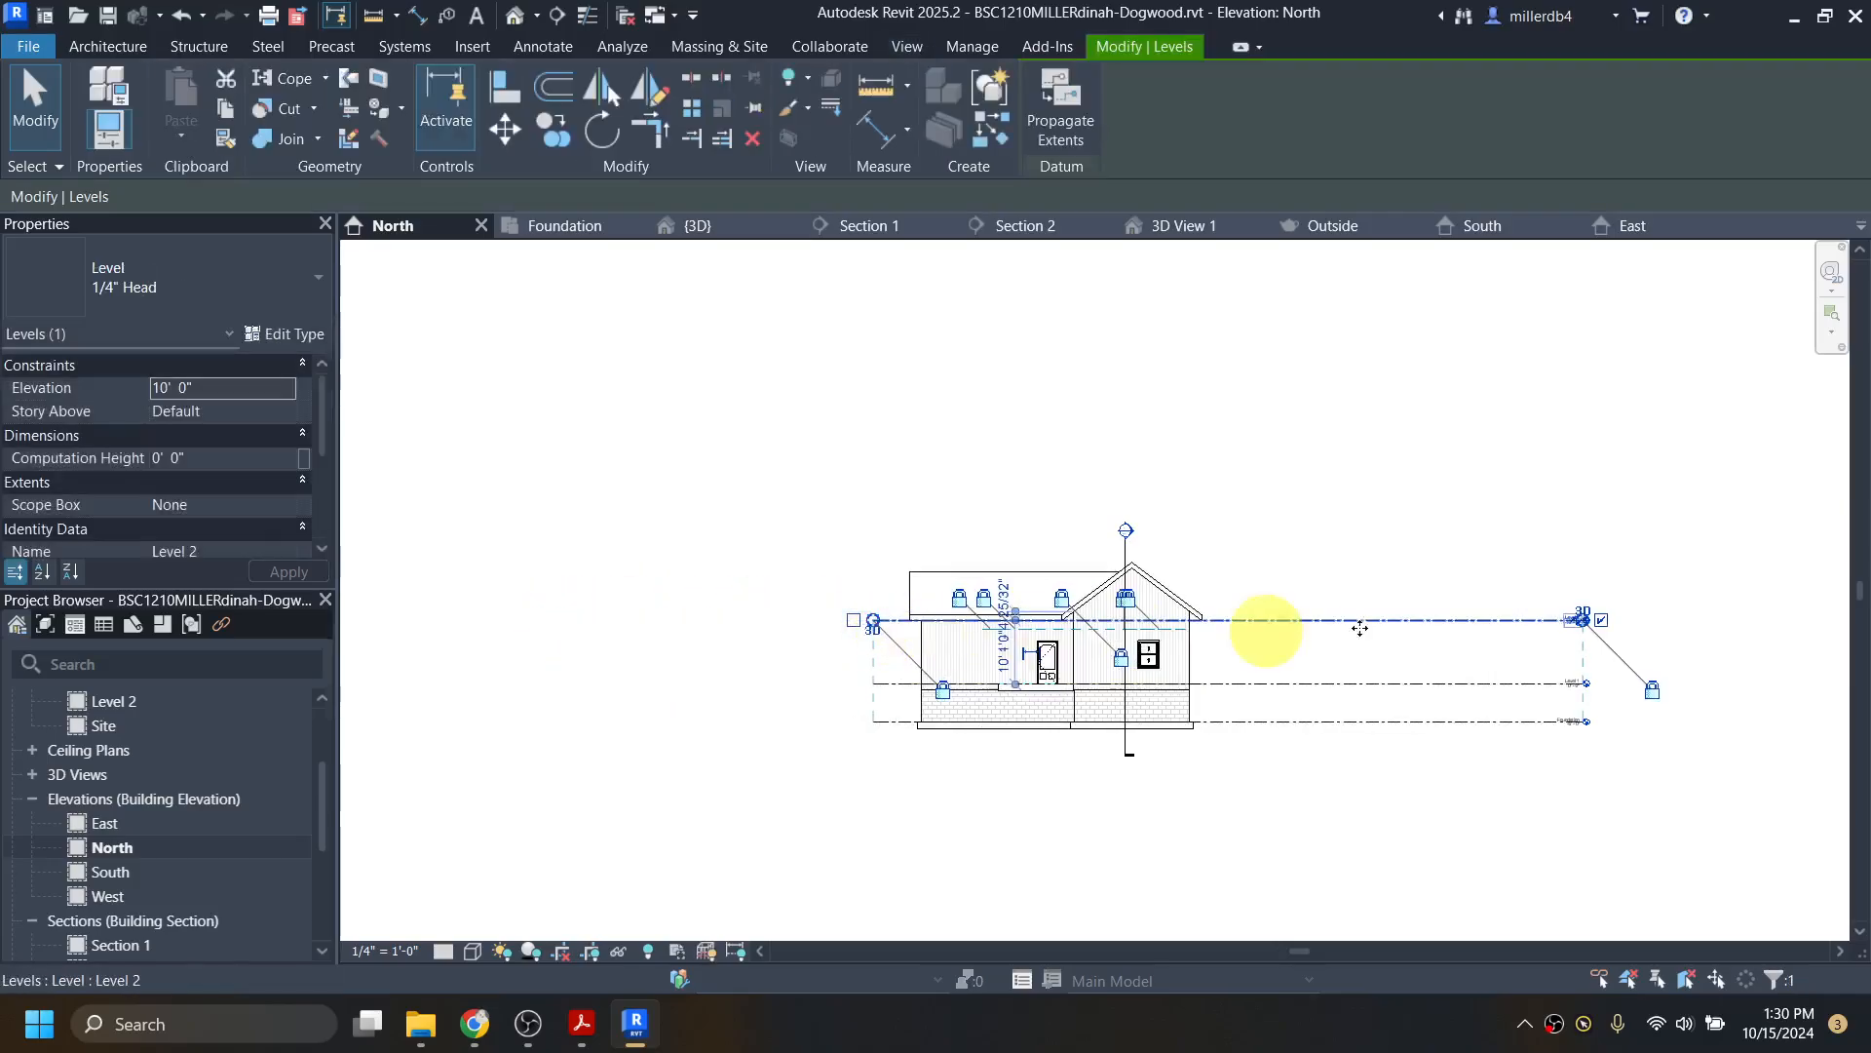
click(1582, 620)
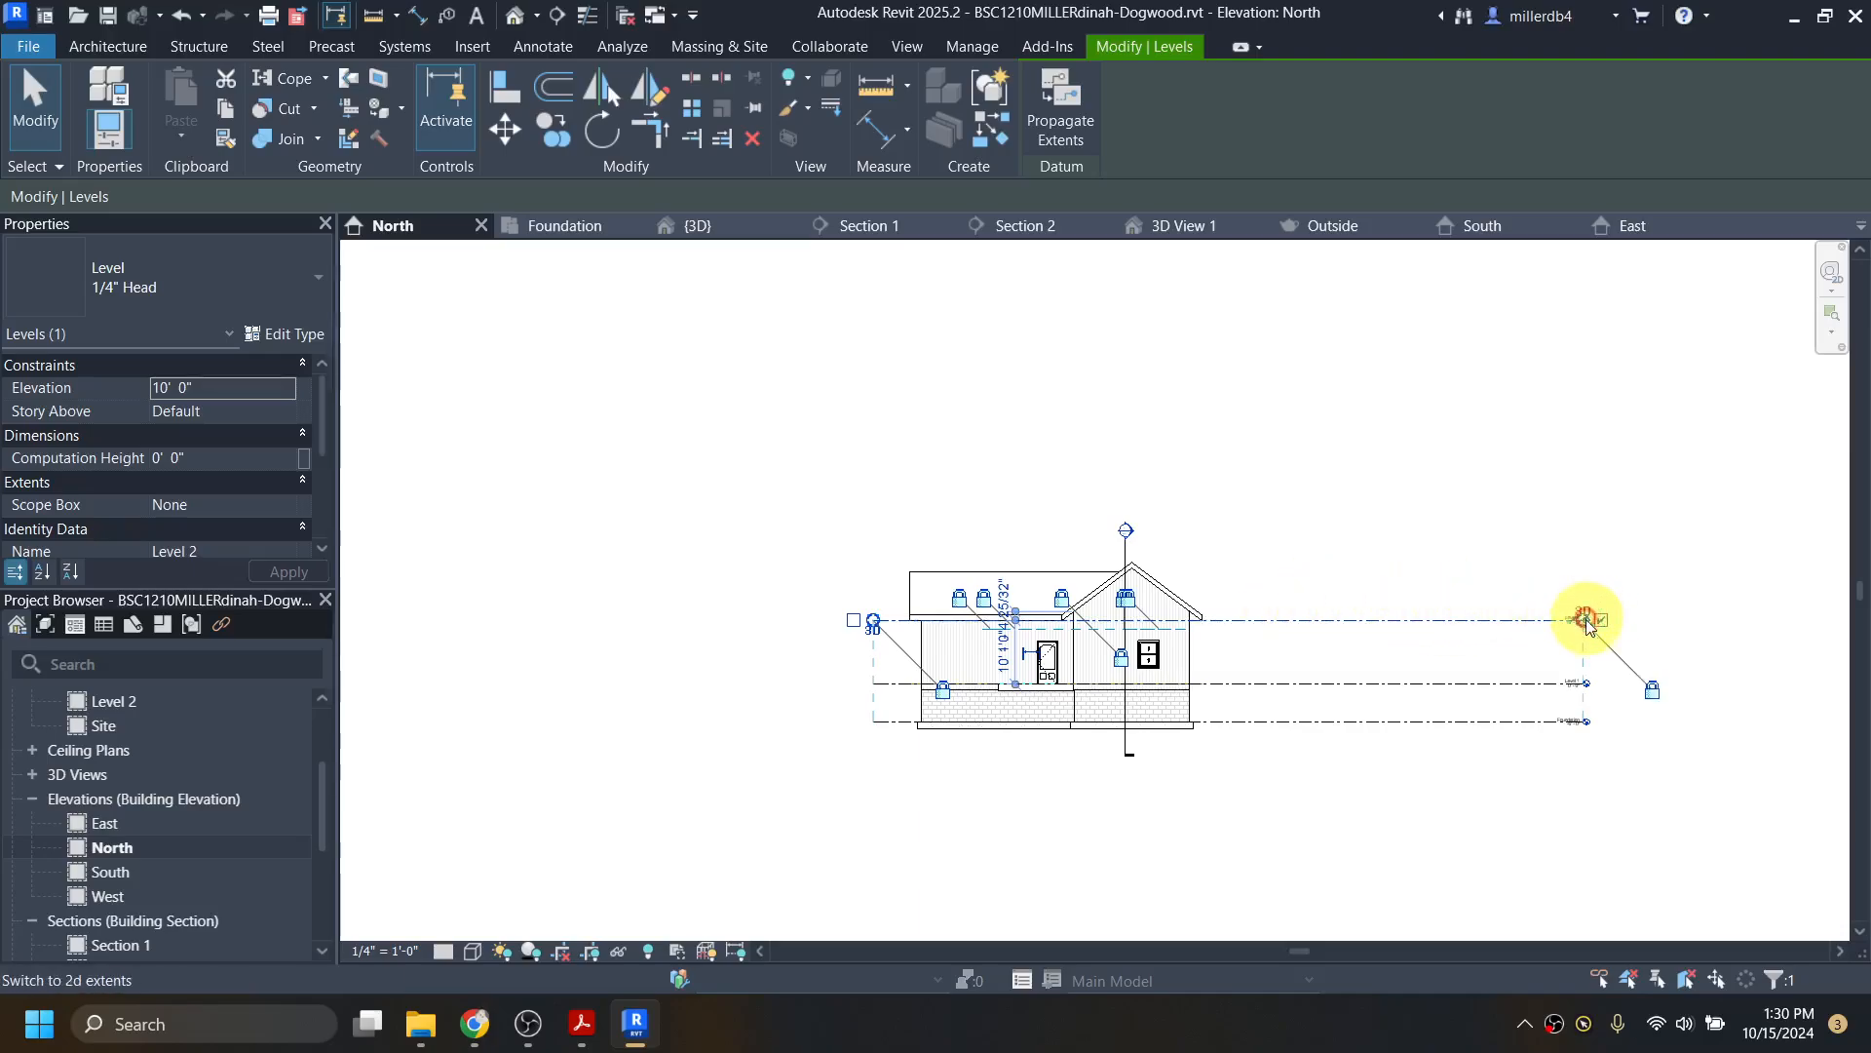
scroll(1588, 624, up, 2)
drag(1583, 619, 994, 615)
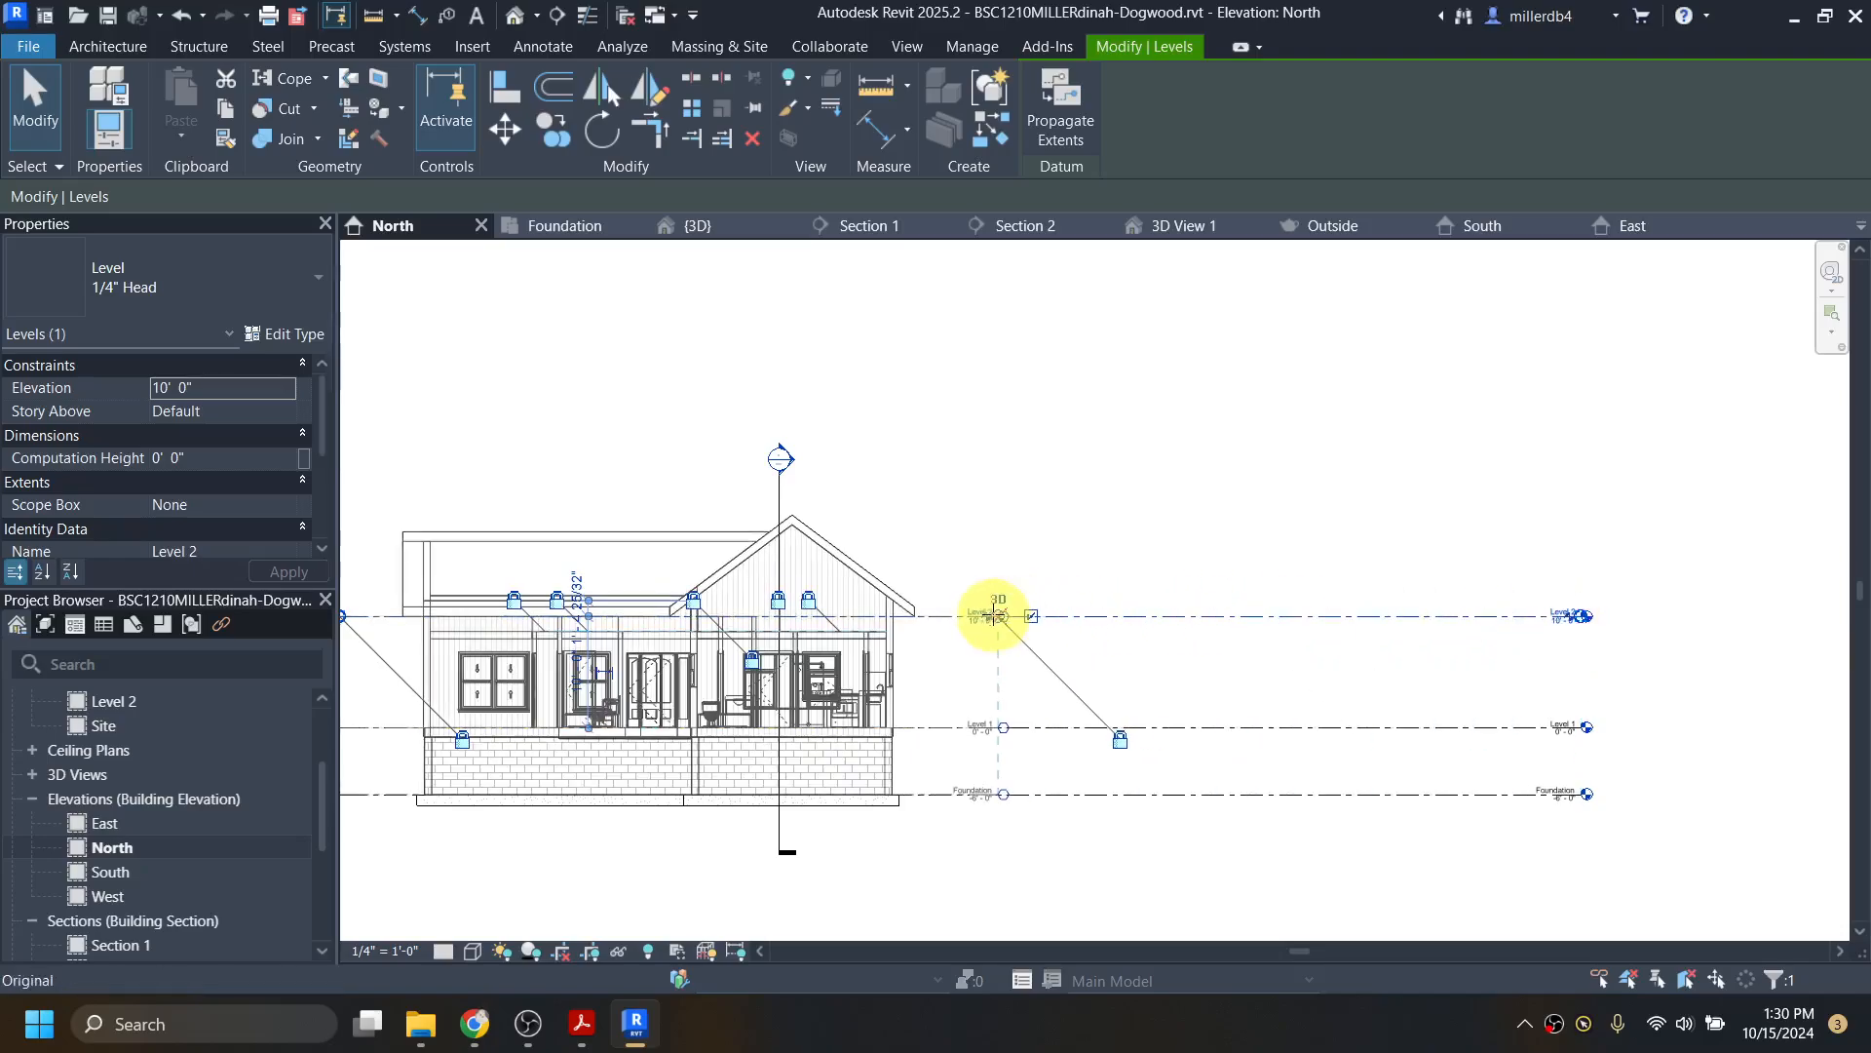
click(923, 882)
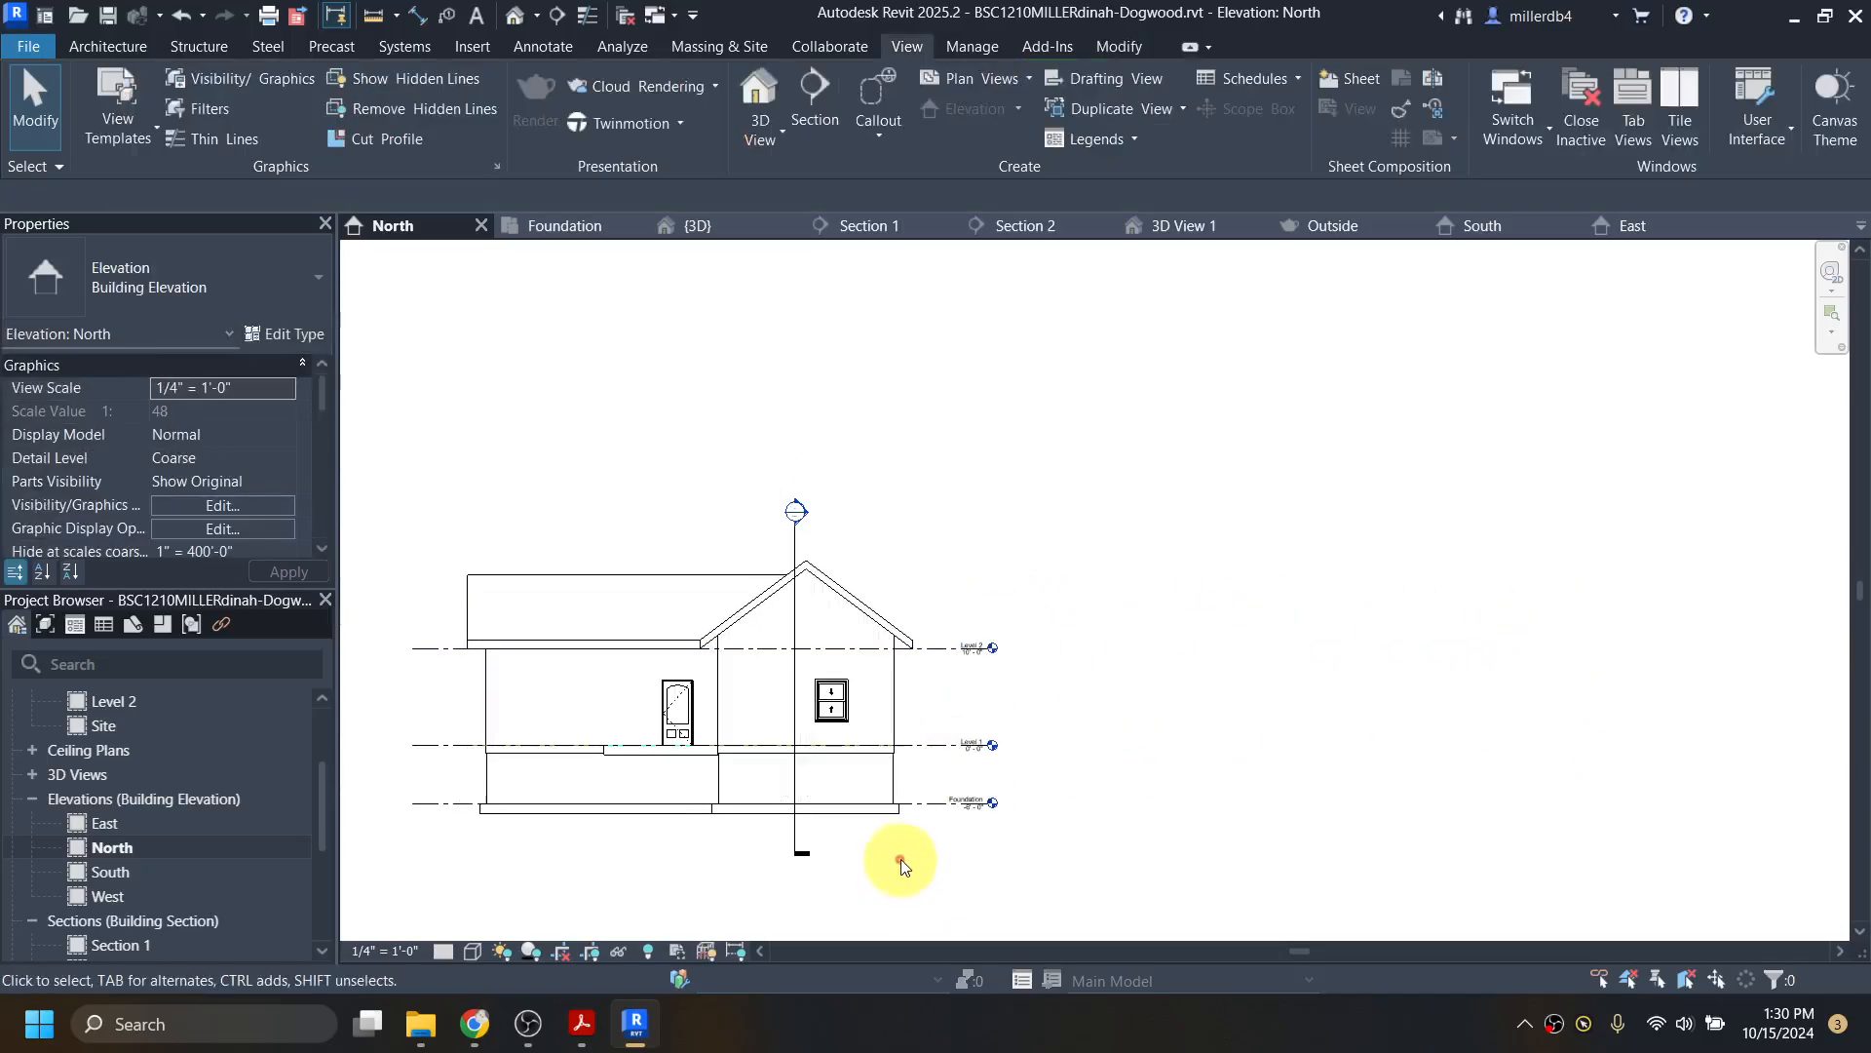
middle_drag(977, 838, 1206, 823)
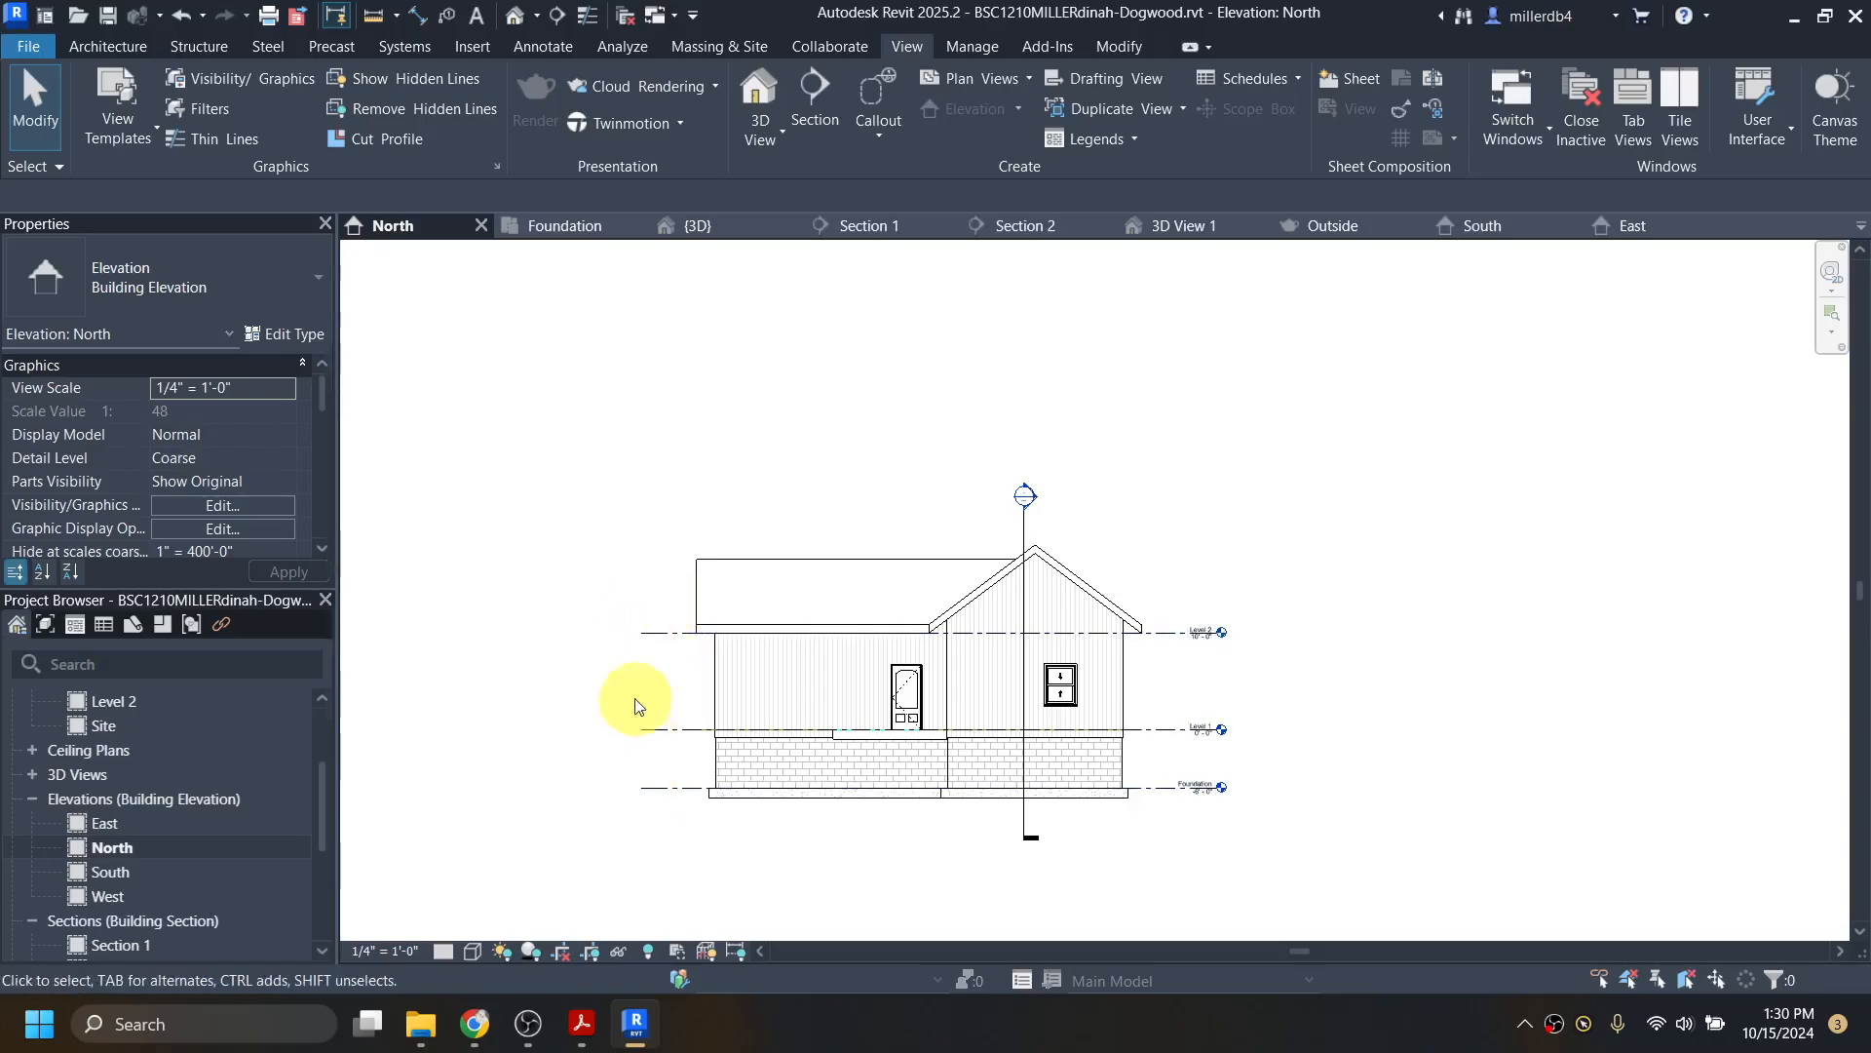
Step: Set both the South and West elevations to 1/4" = 1'-0" scale
double_click(111, 872)
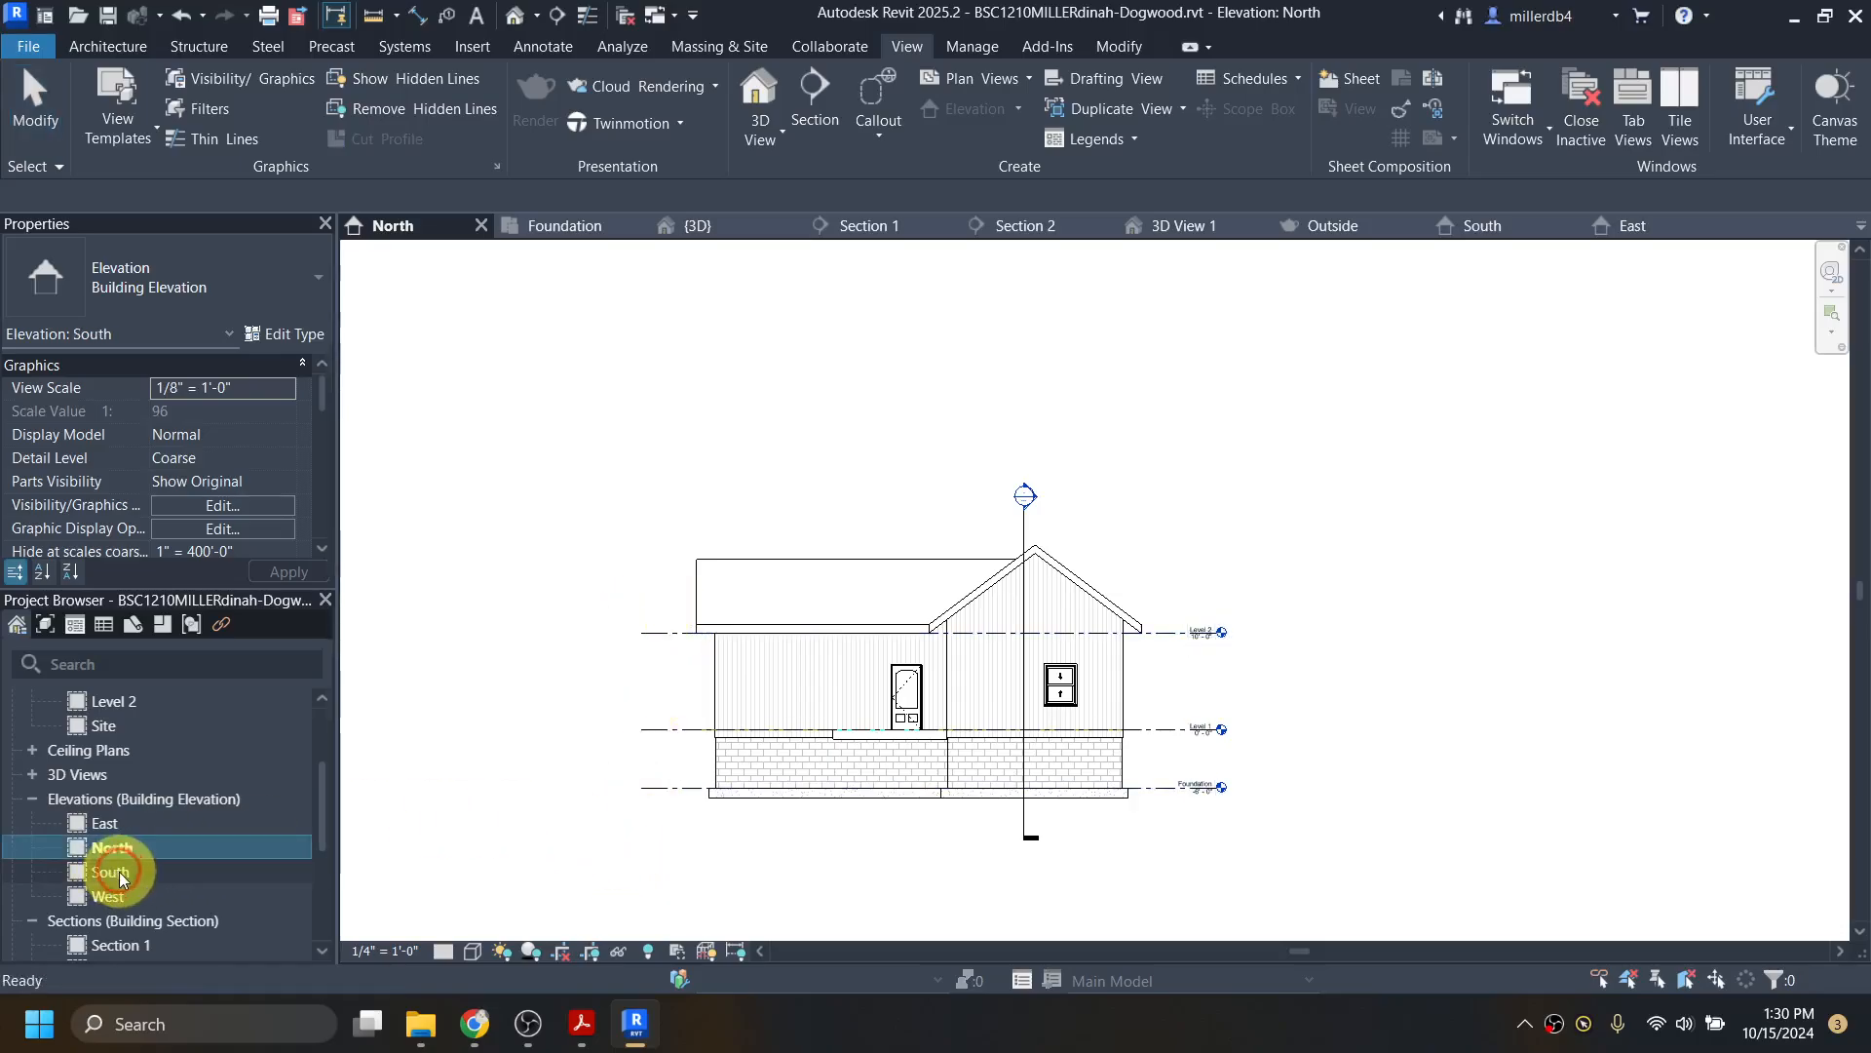
click(383, 951)
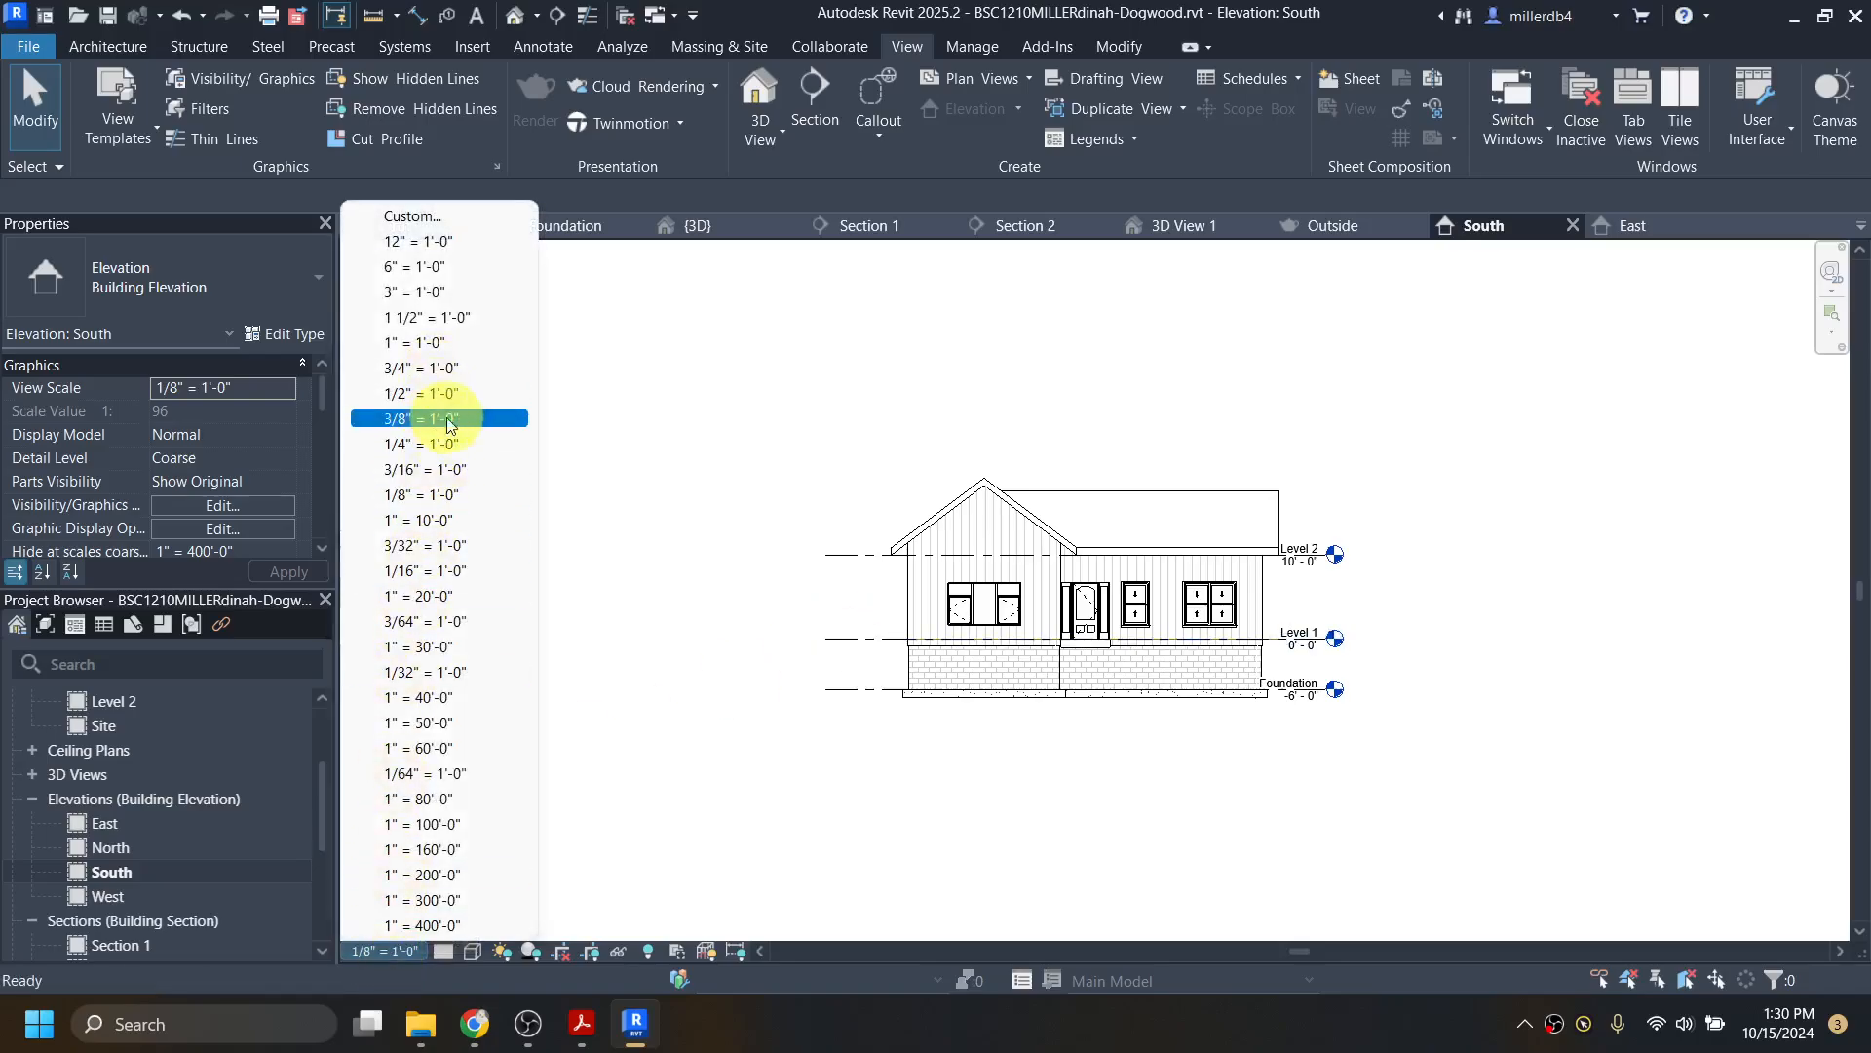
click(443, 443)
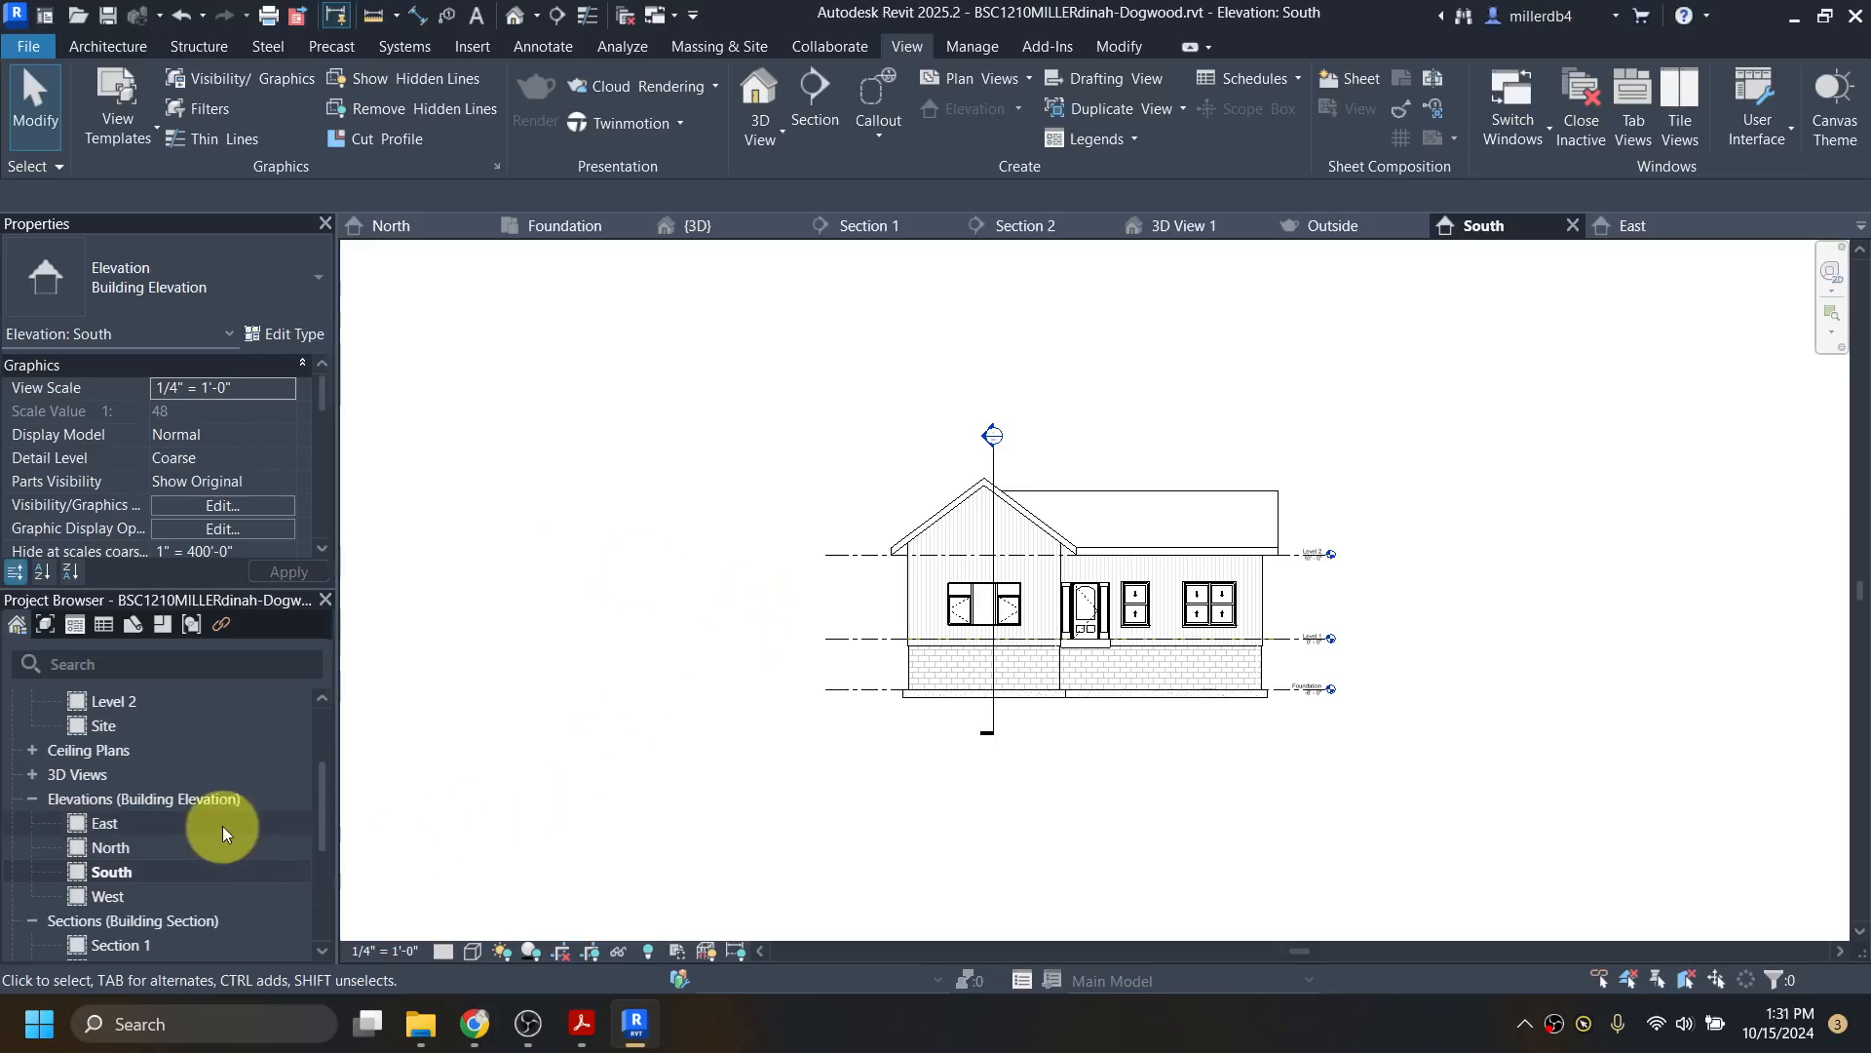
double_click(119, 896)
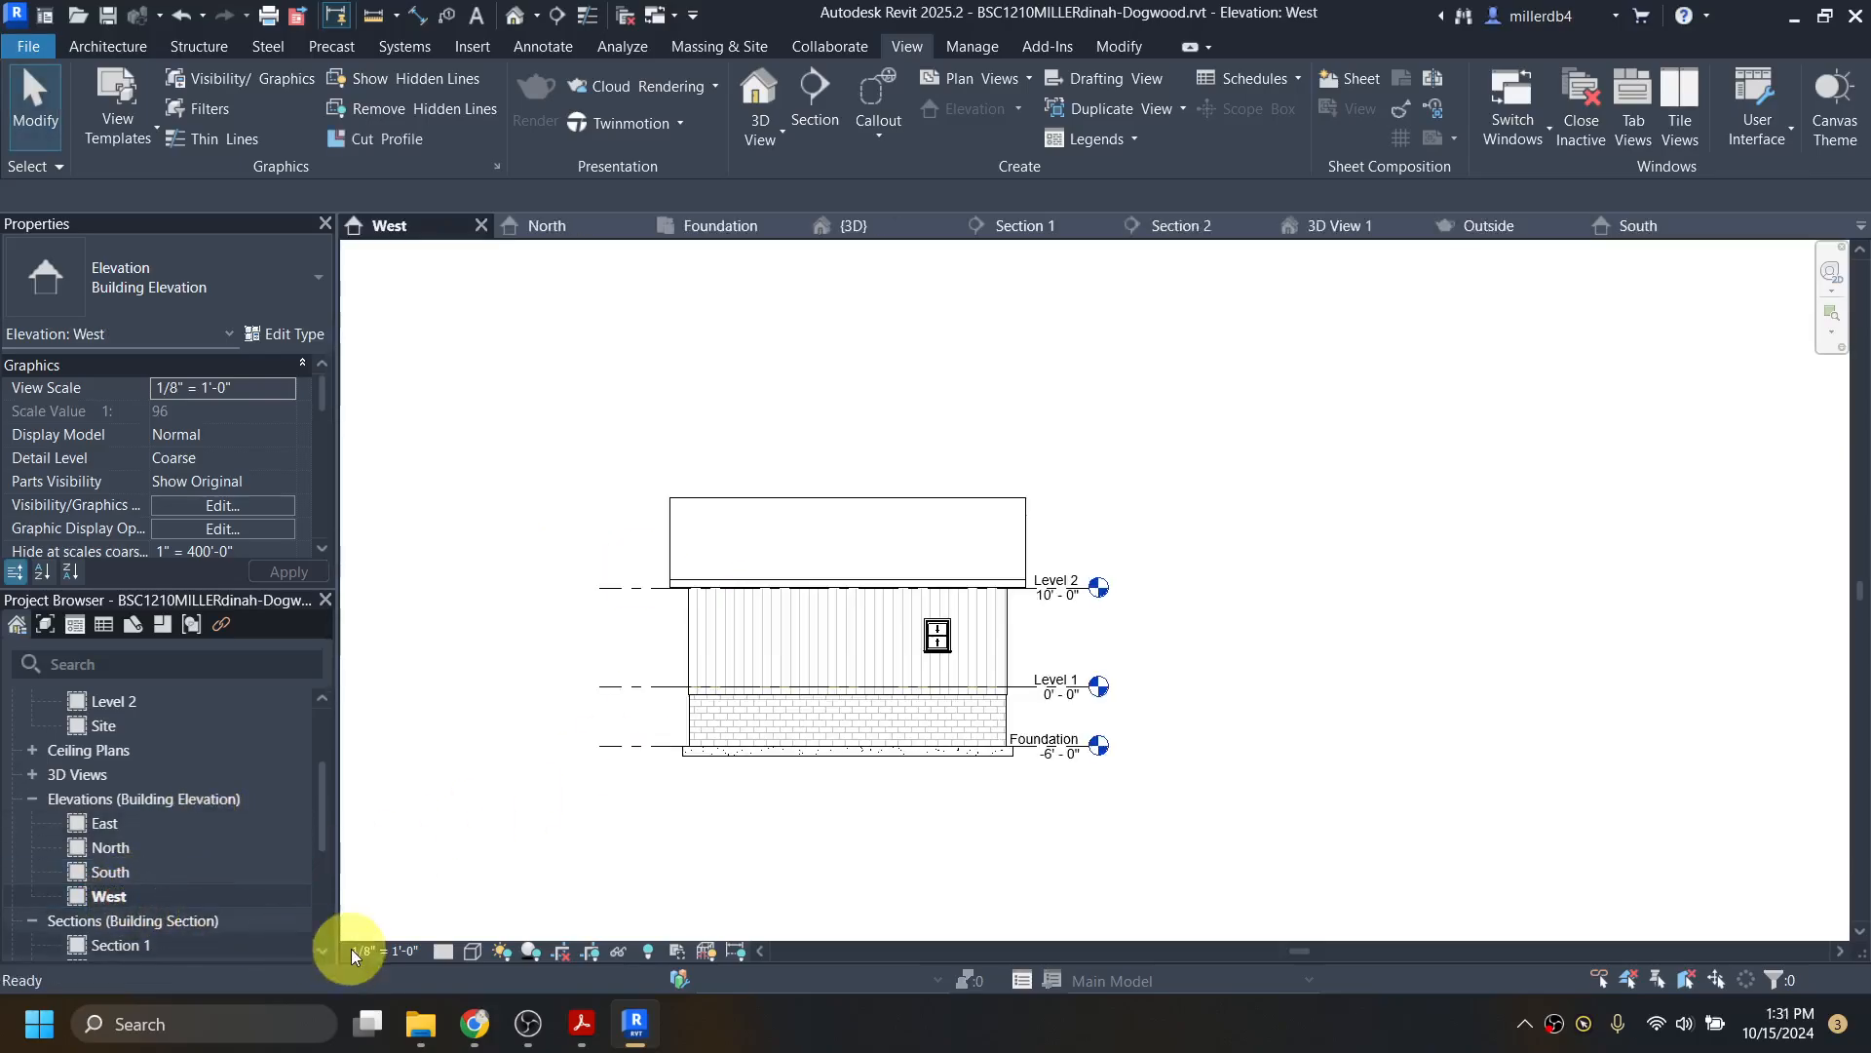
click(395, 952)
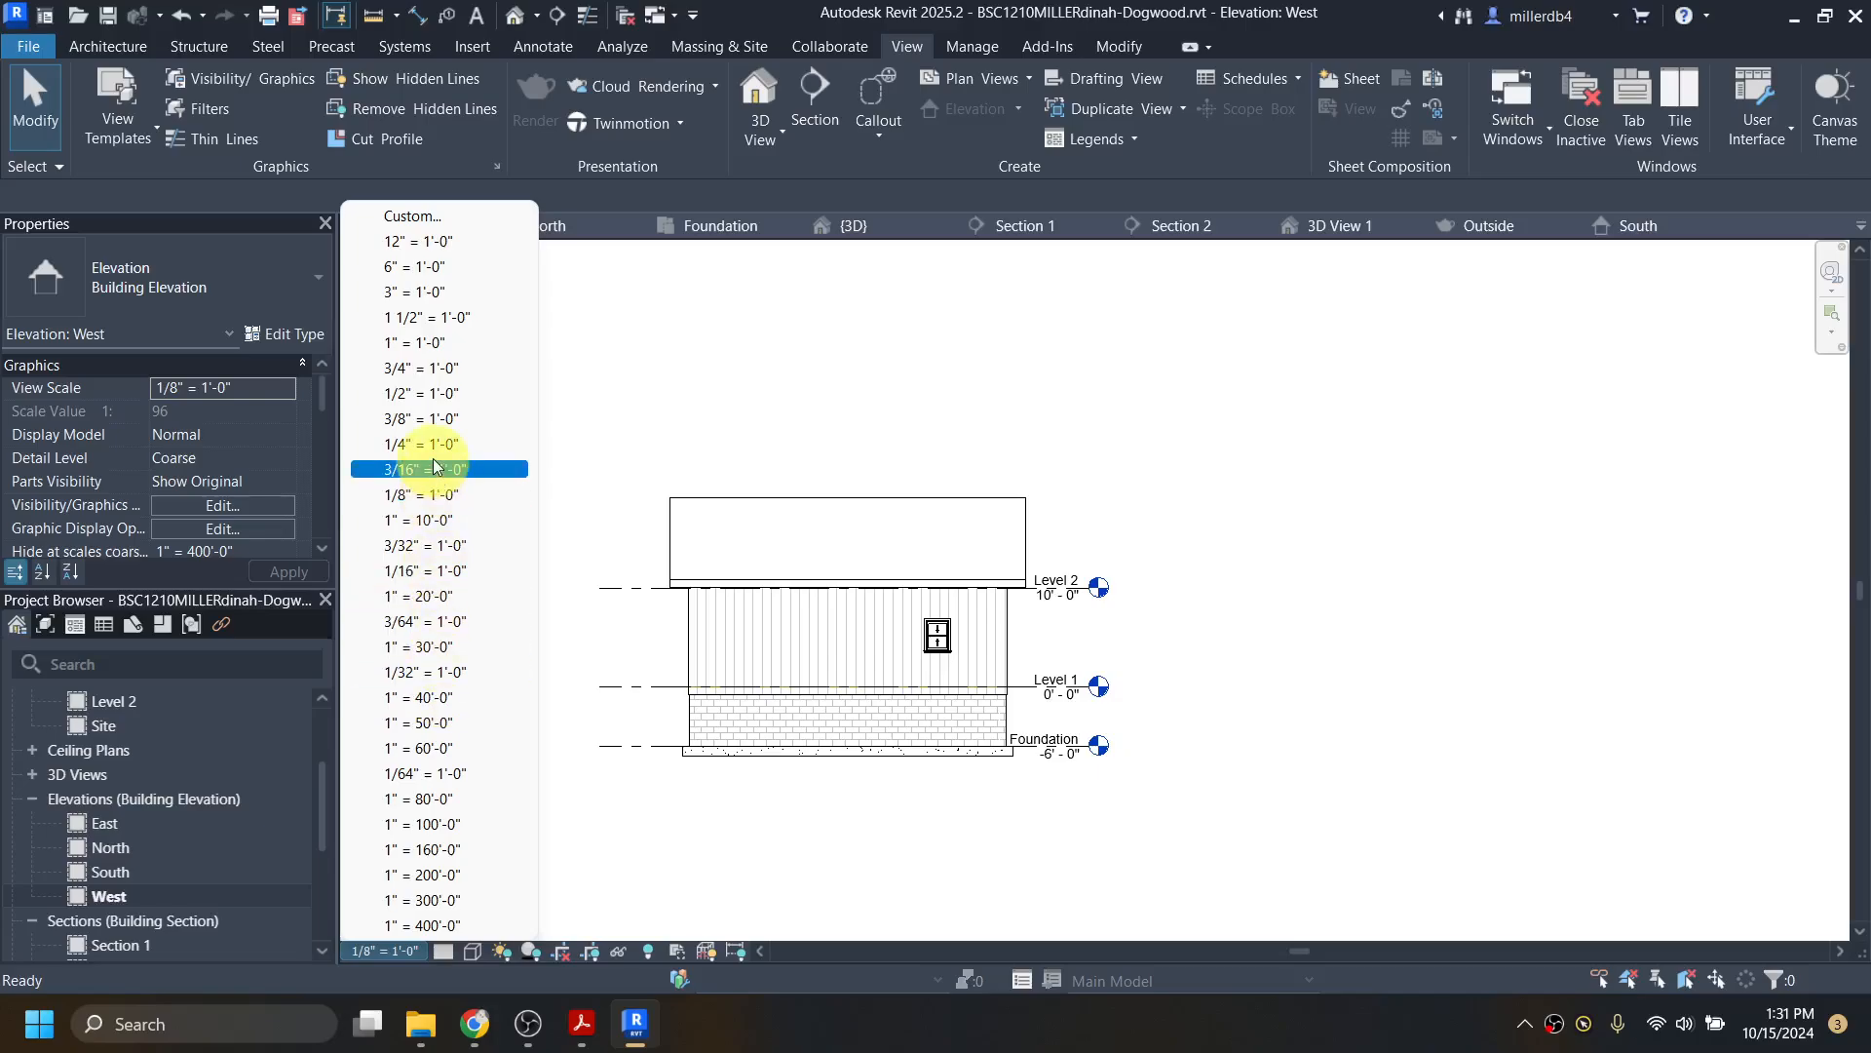
click(431, 444)
scroll(78, 877, down, 2)
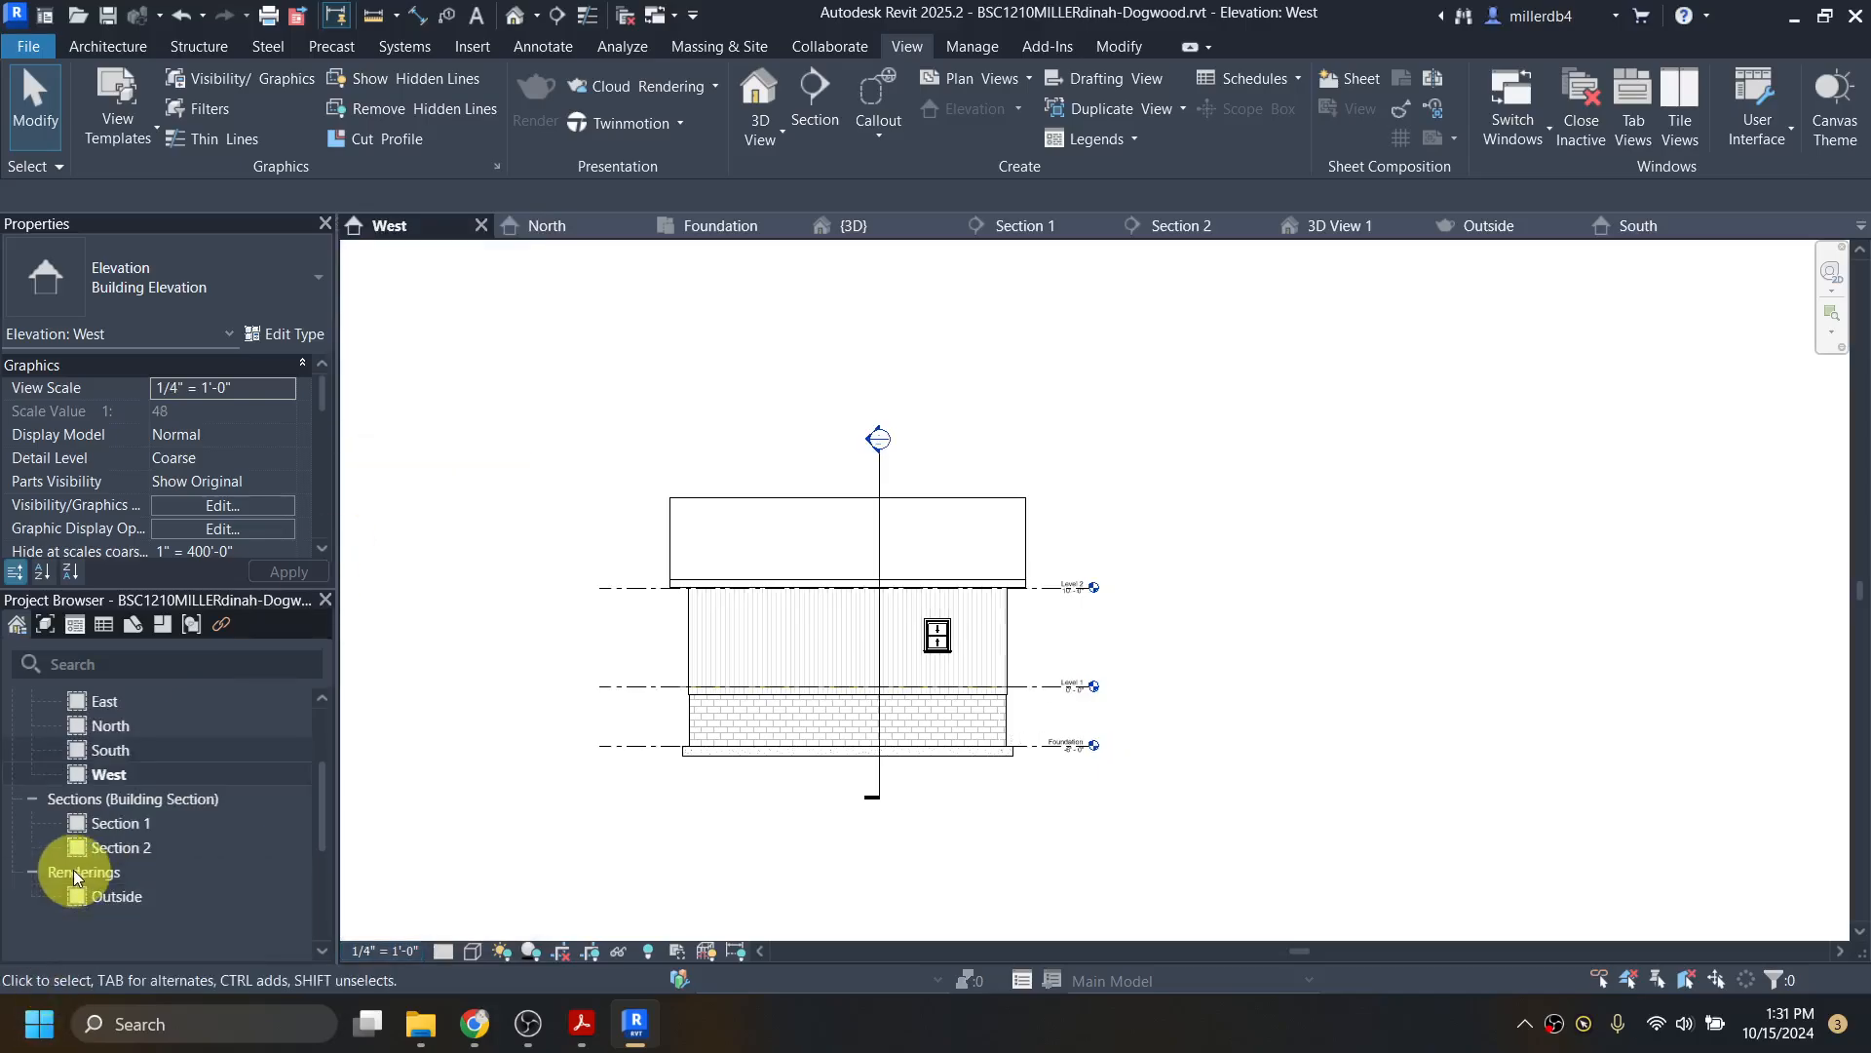
Step: Open Section 1 and Section 2 and hide the crop boundary in each
double_click(109, 824)
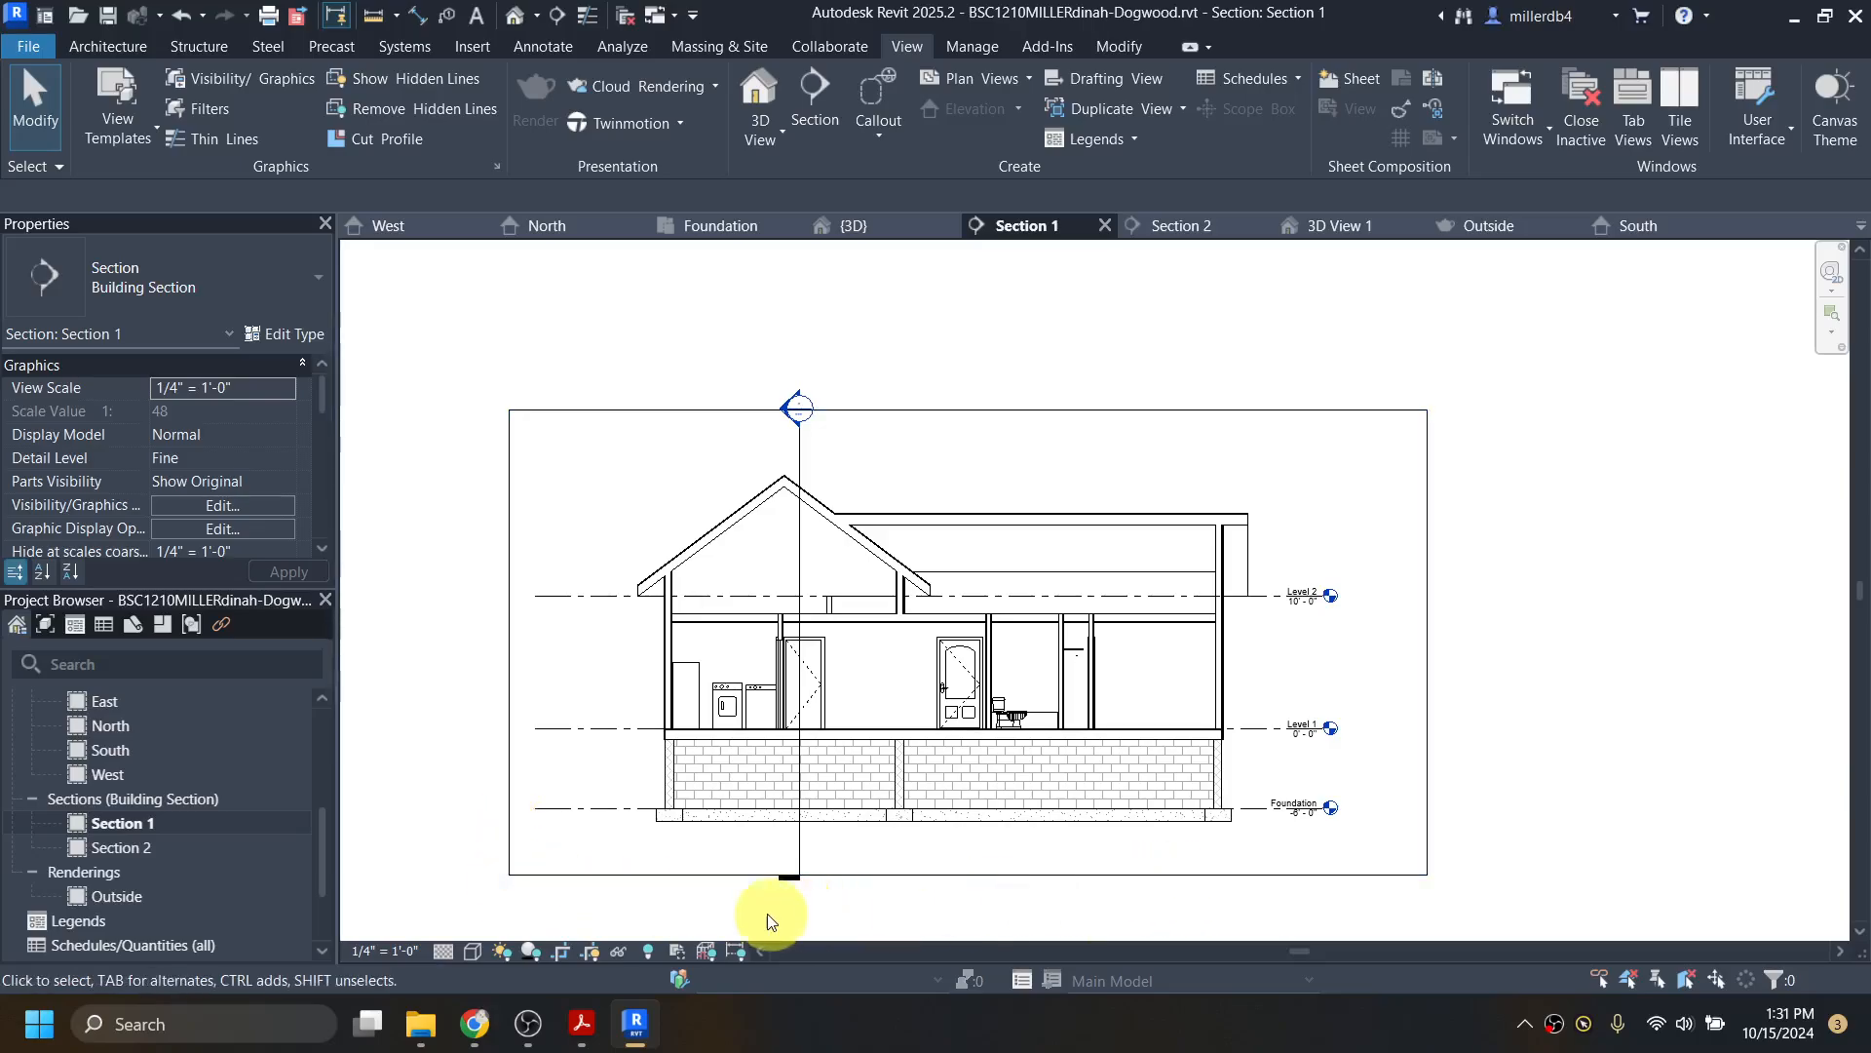
click(595, 951)
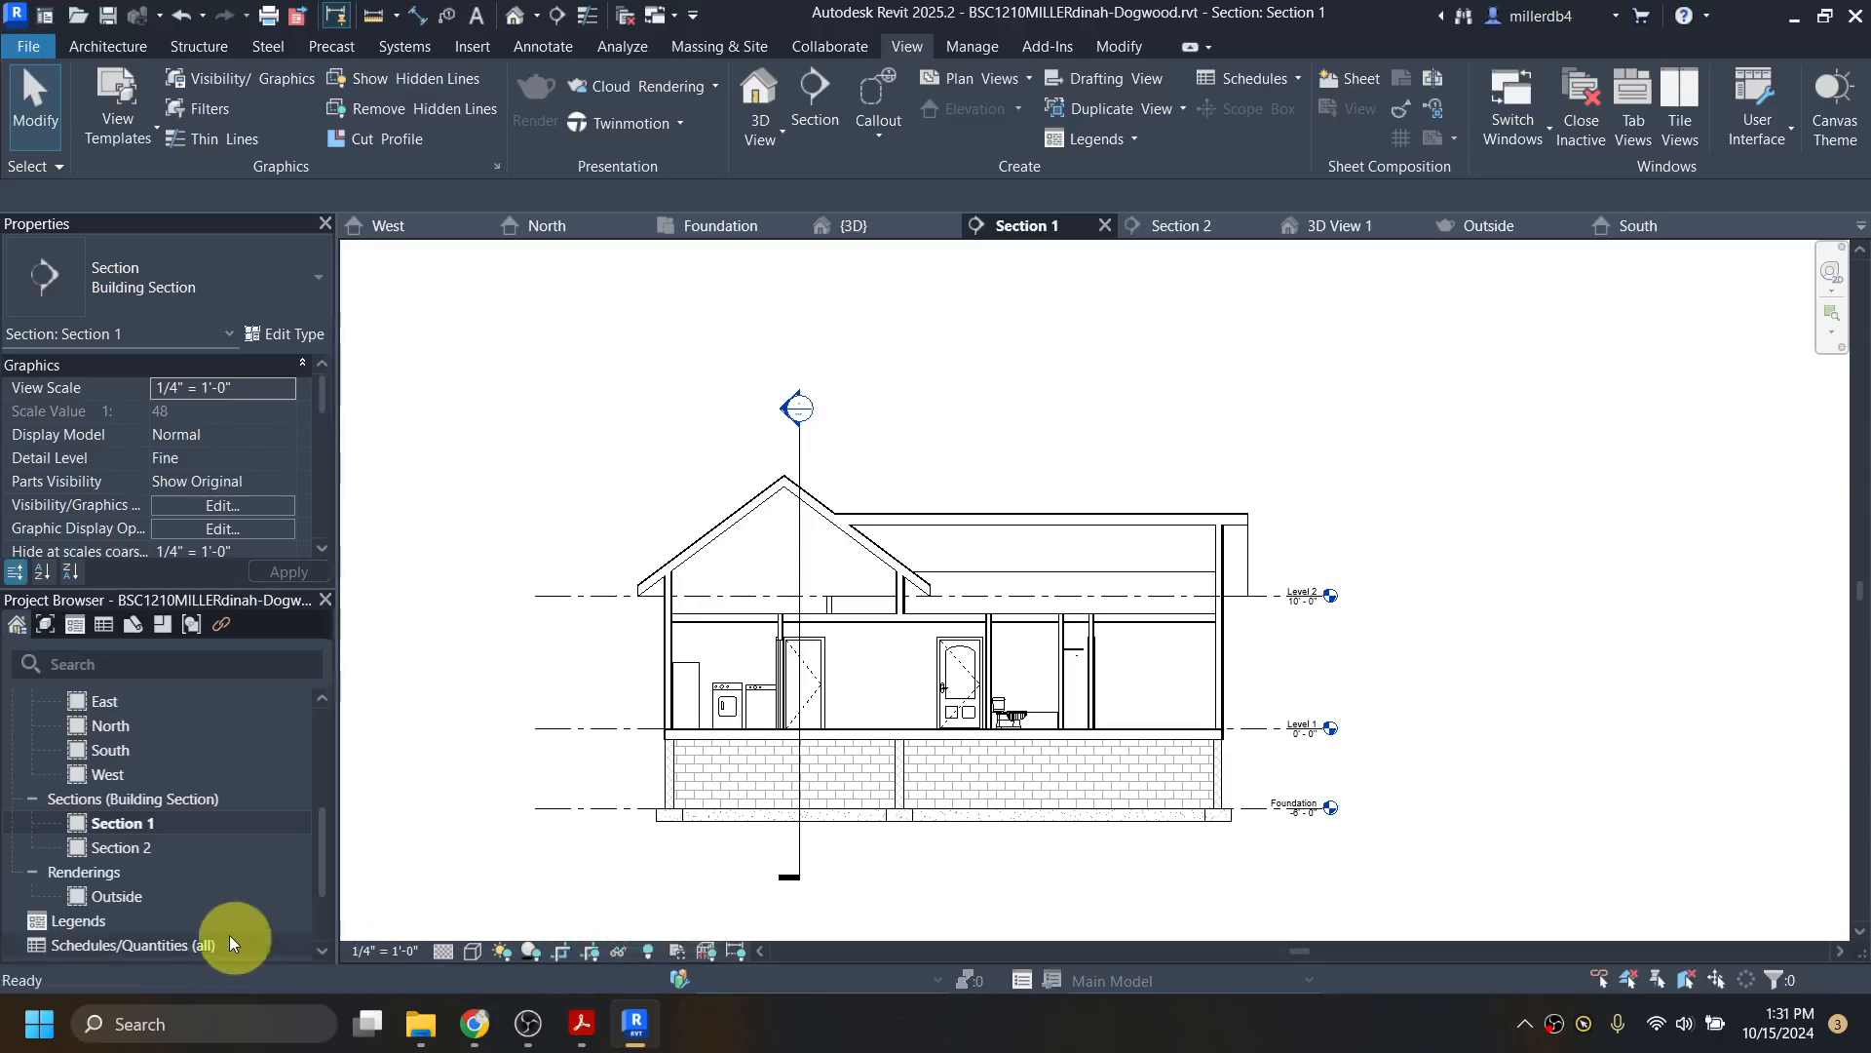
double_click(127, 852)
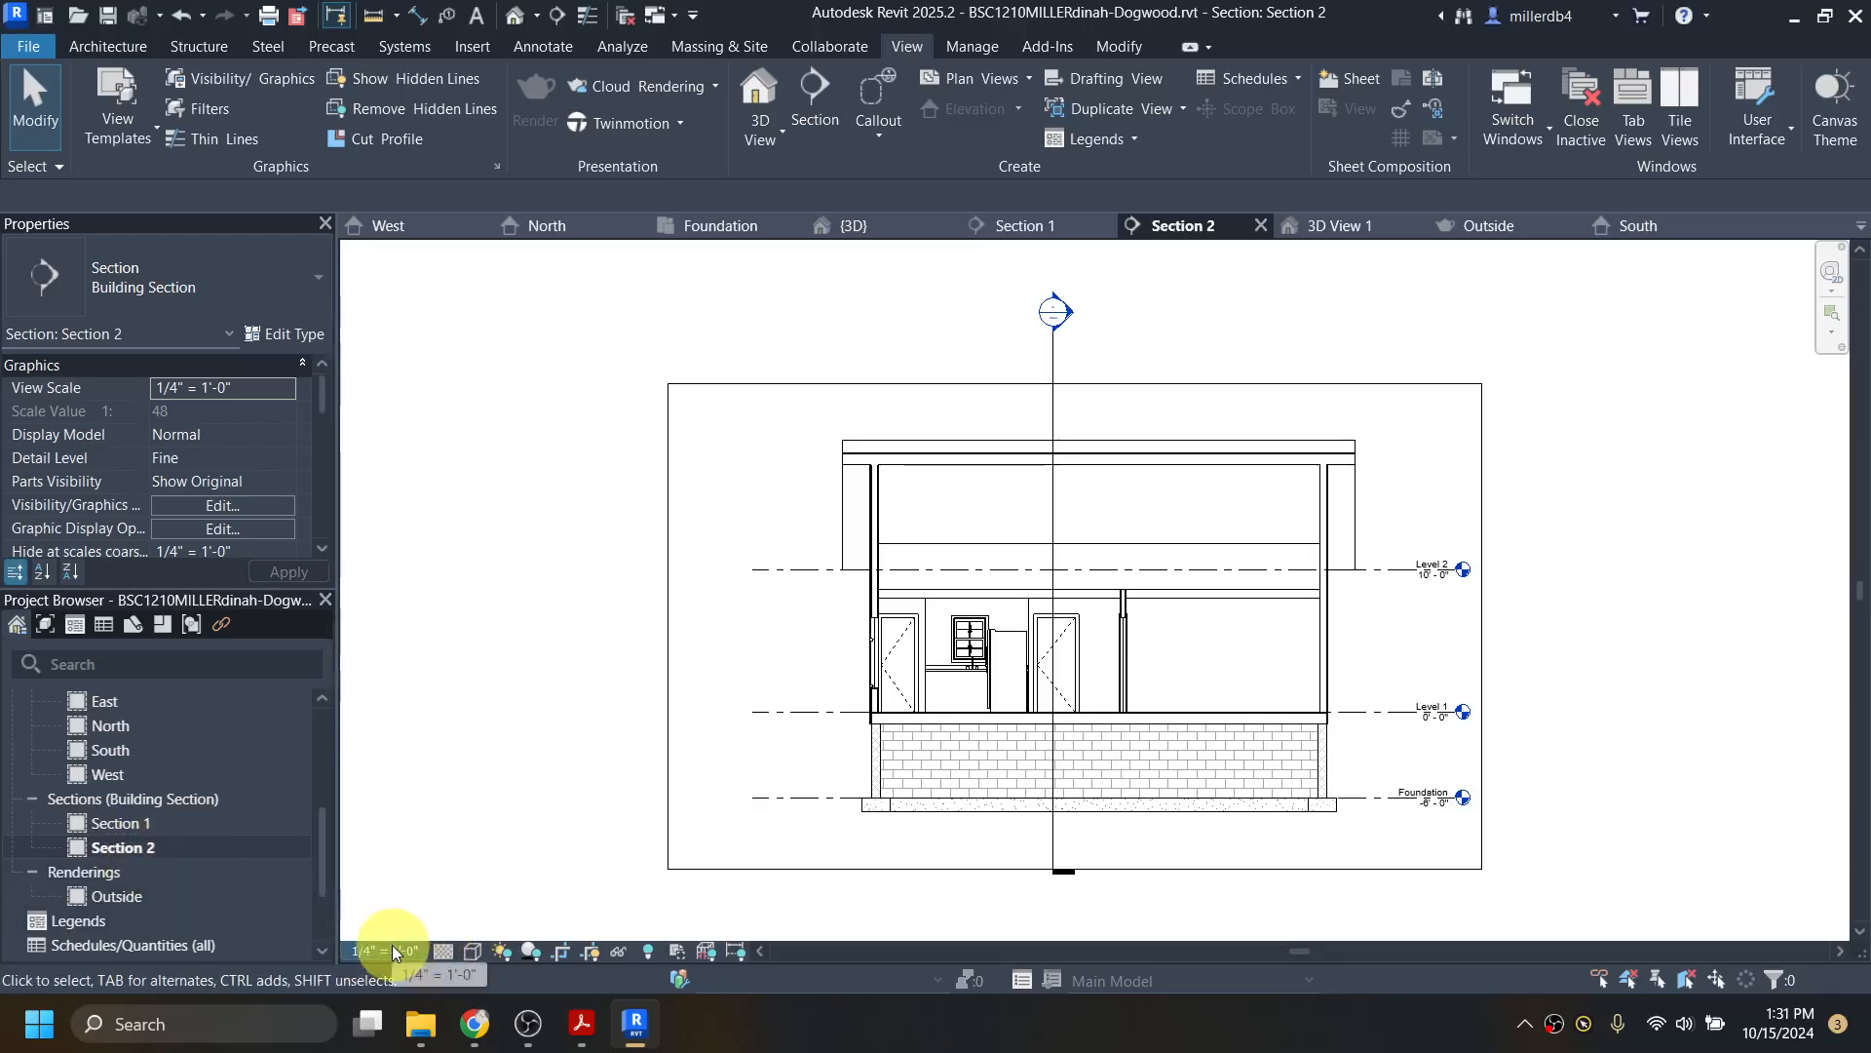
click(591, 951)
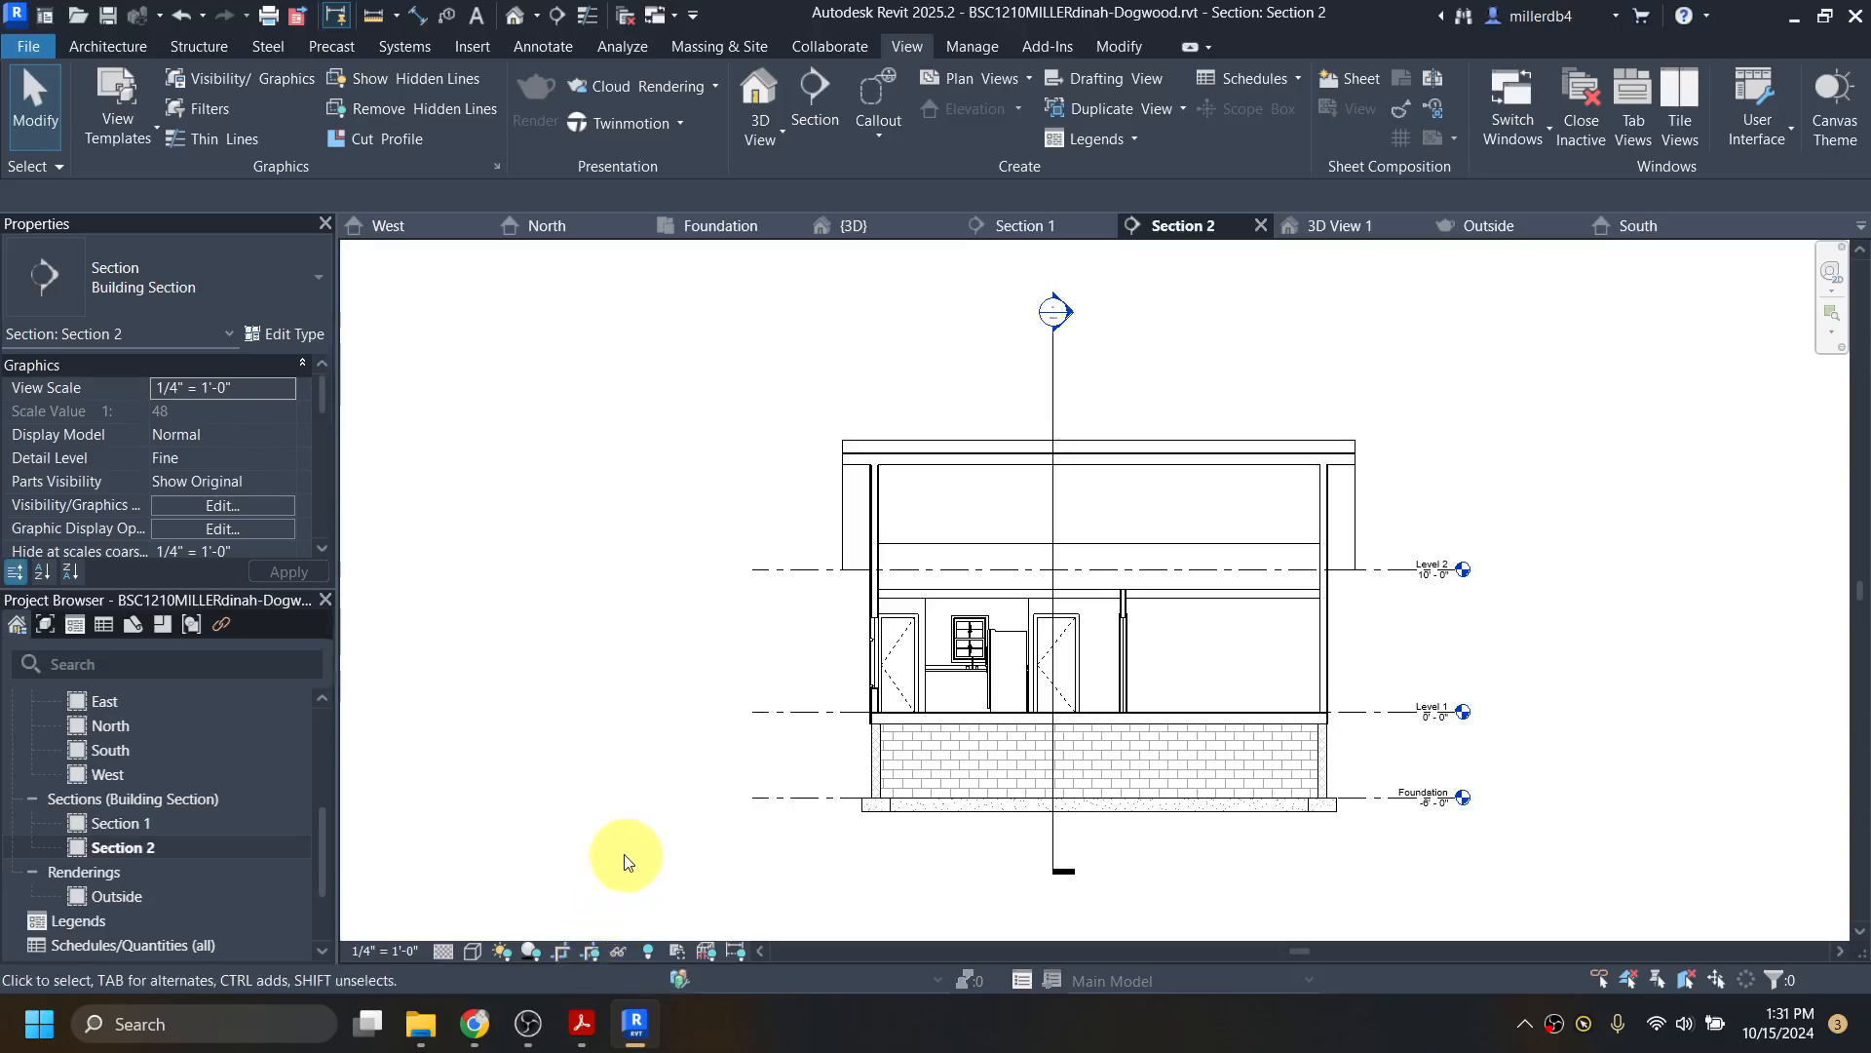
scroll(127, 725, up, 4)
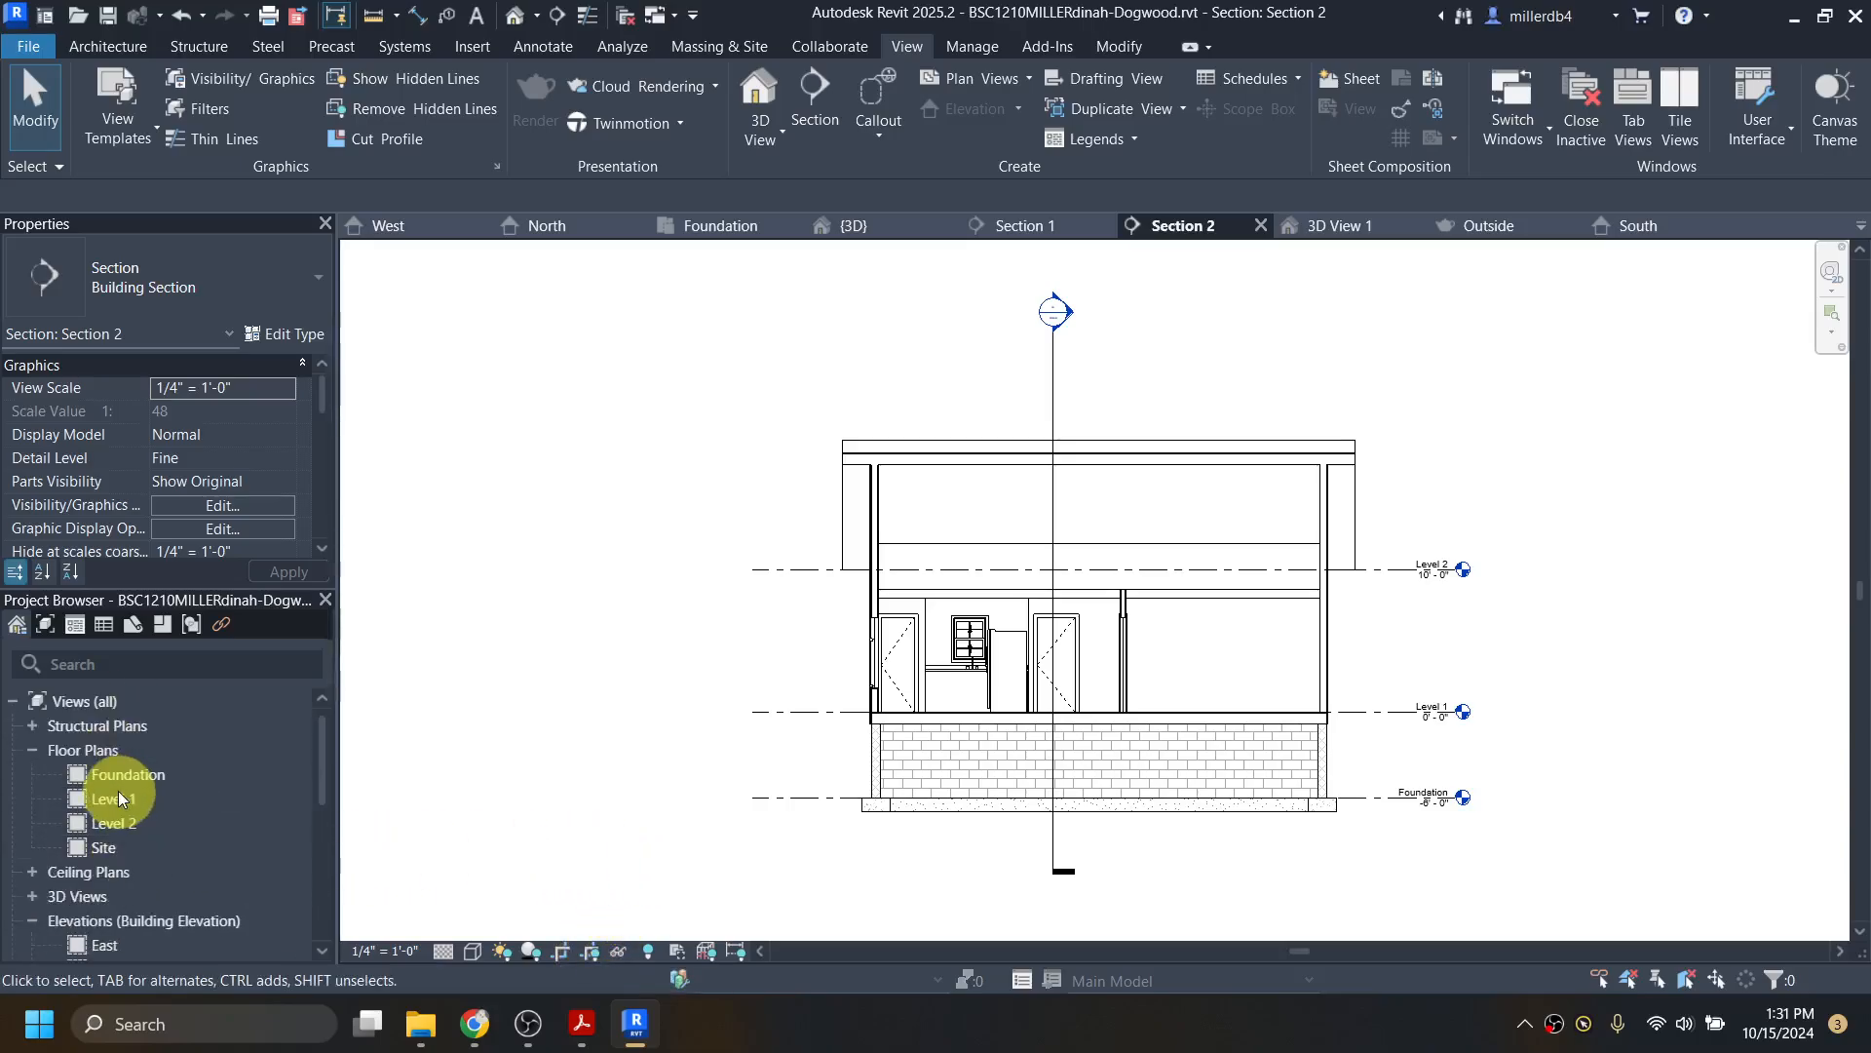
scroll(123, 810, down, 5)
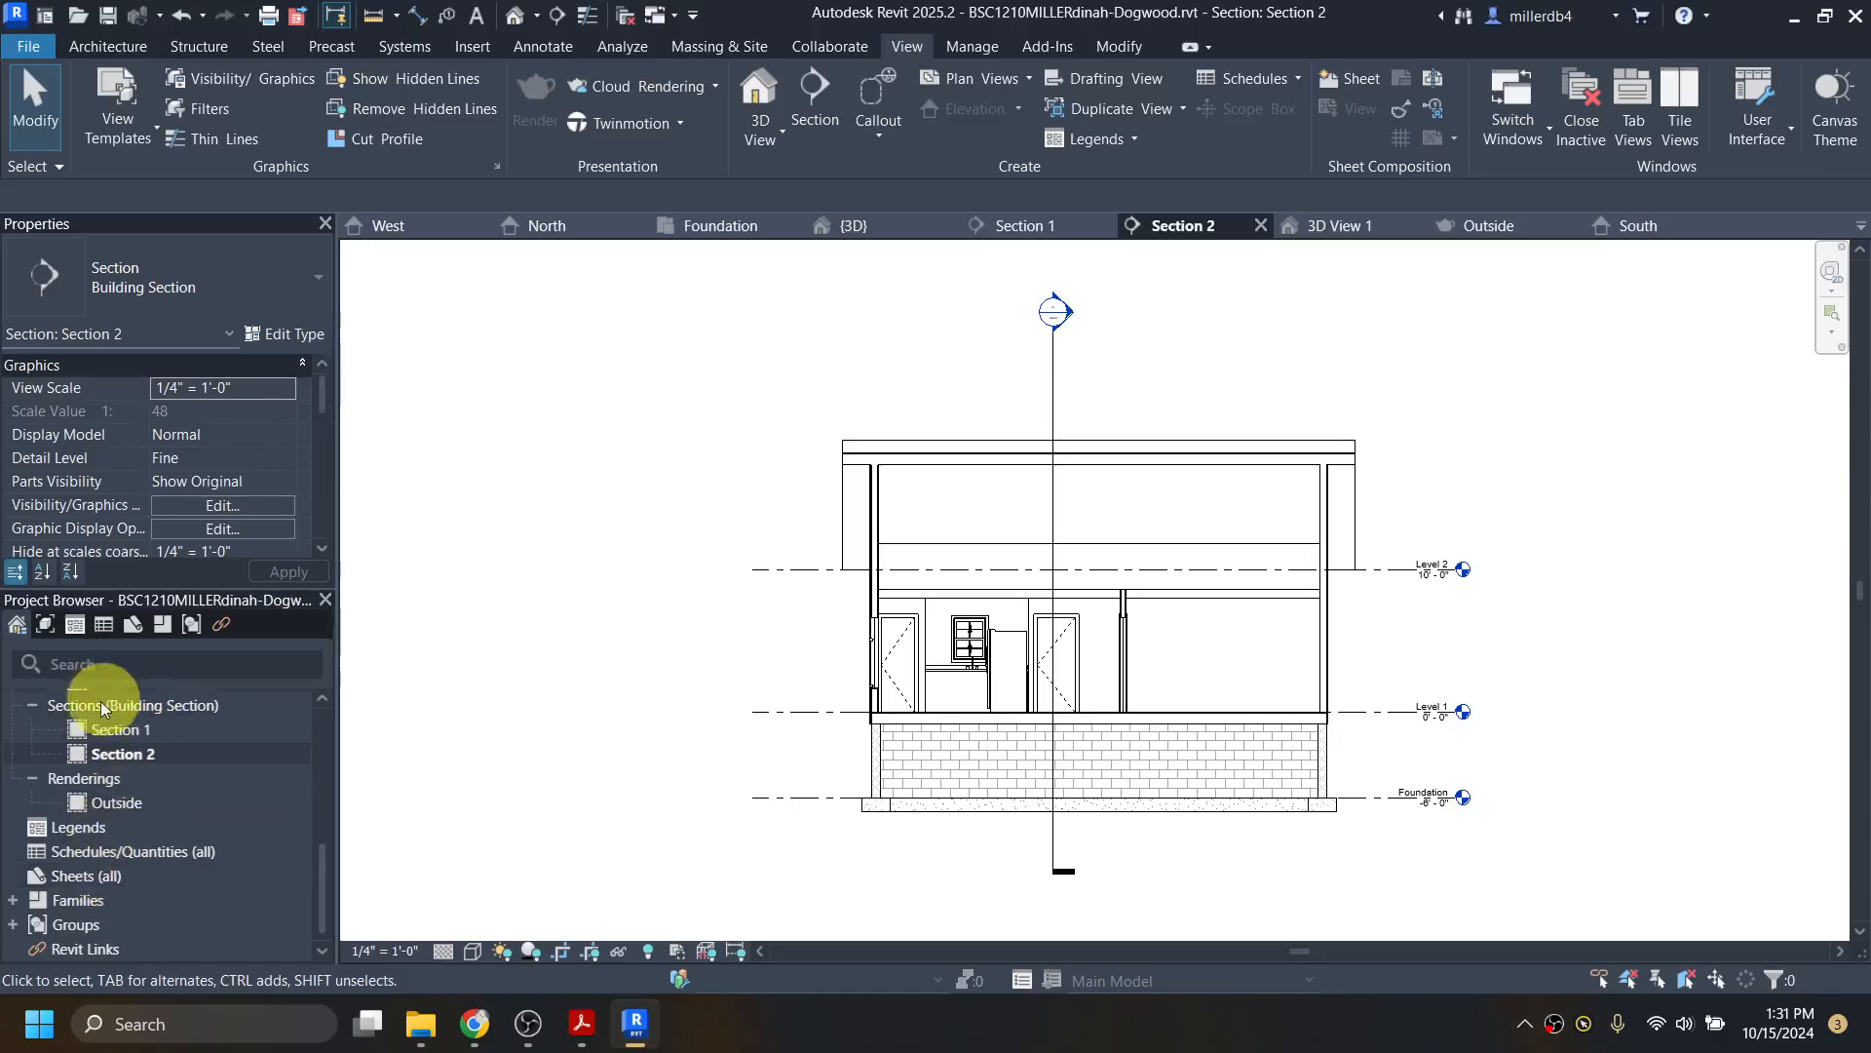
right_click(79, 879)
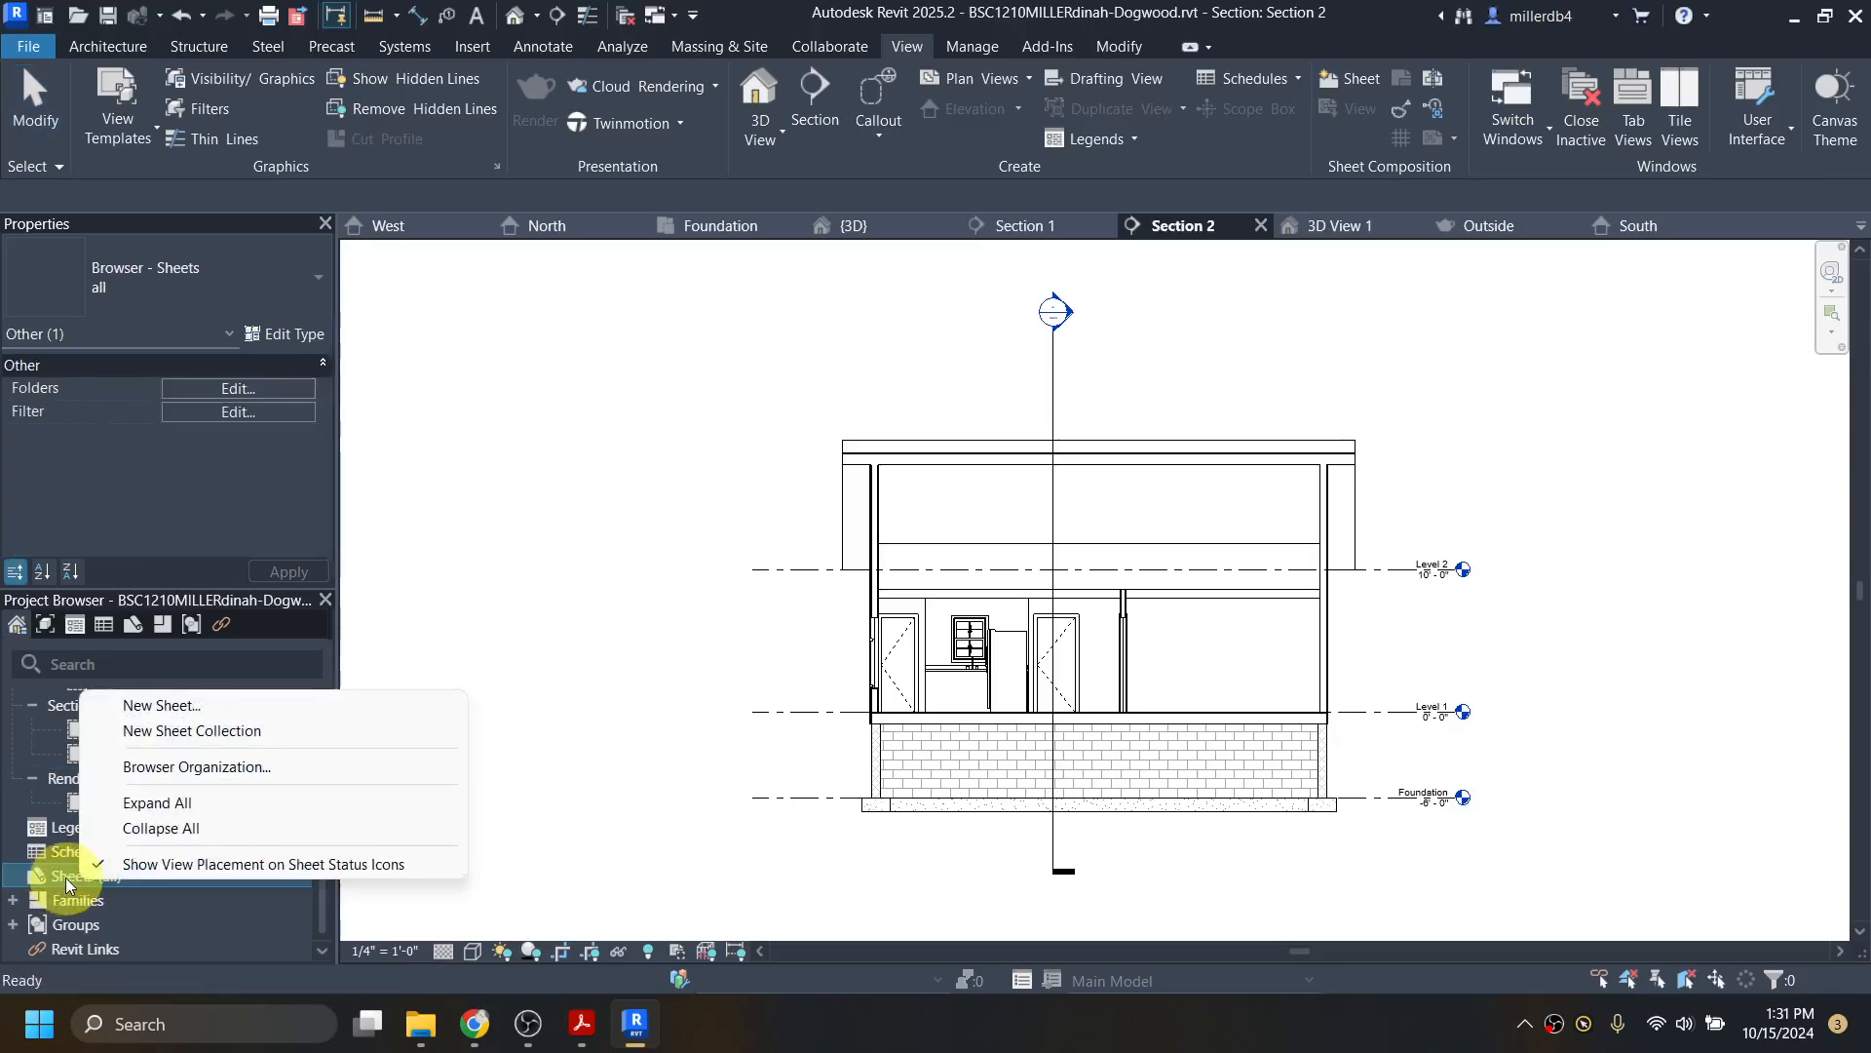
click(195, 706)
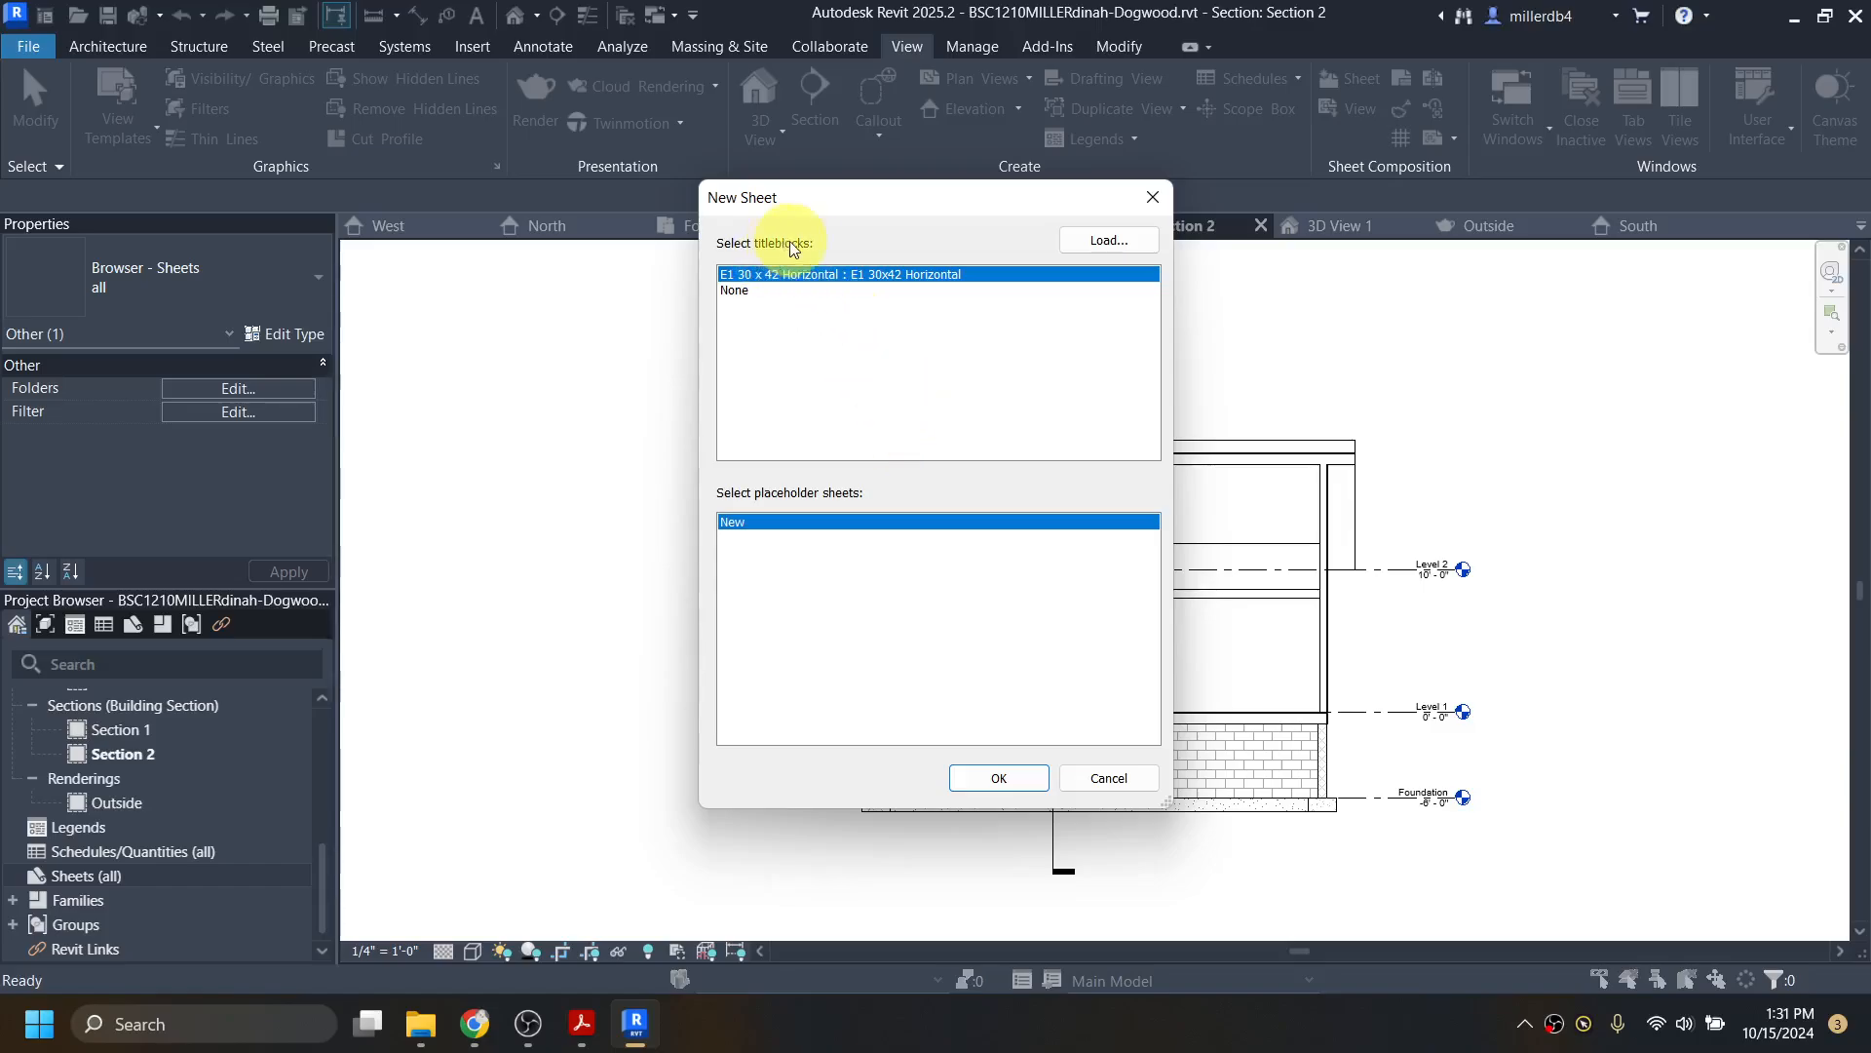
click(1150, 201)
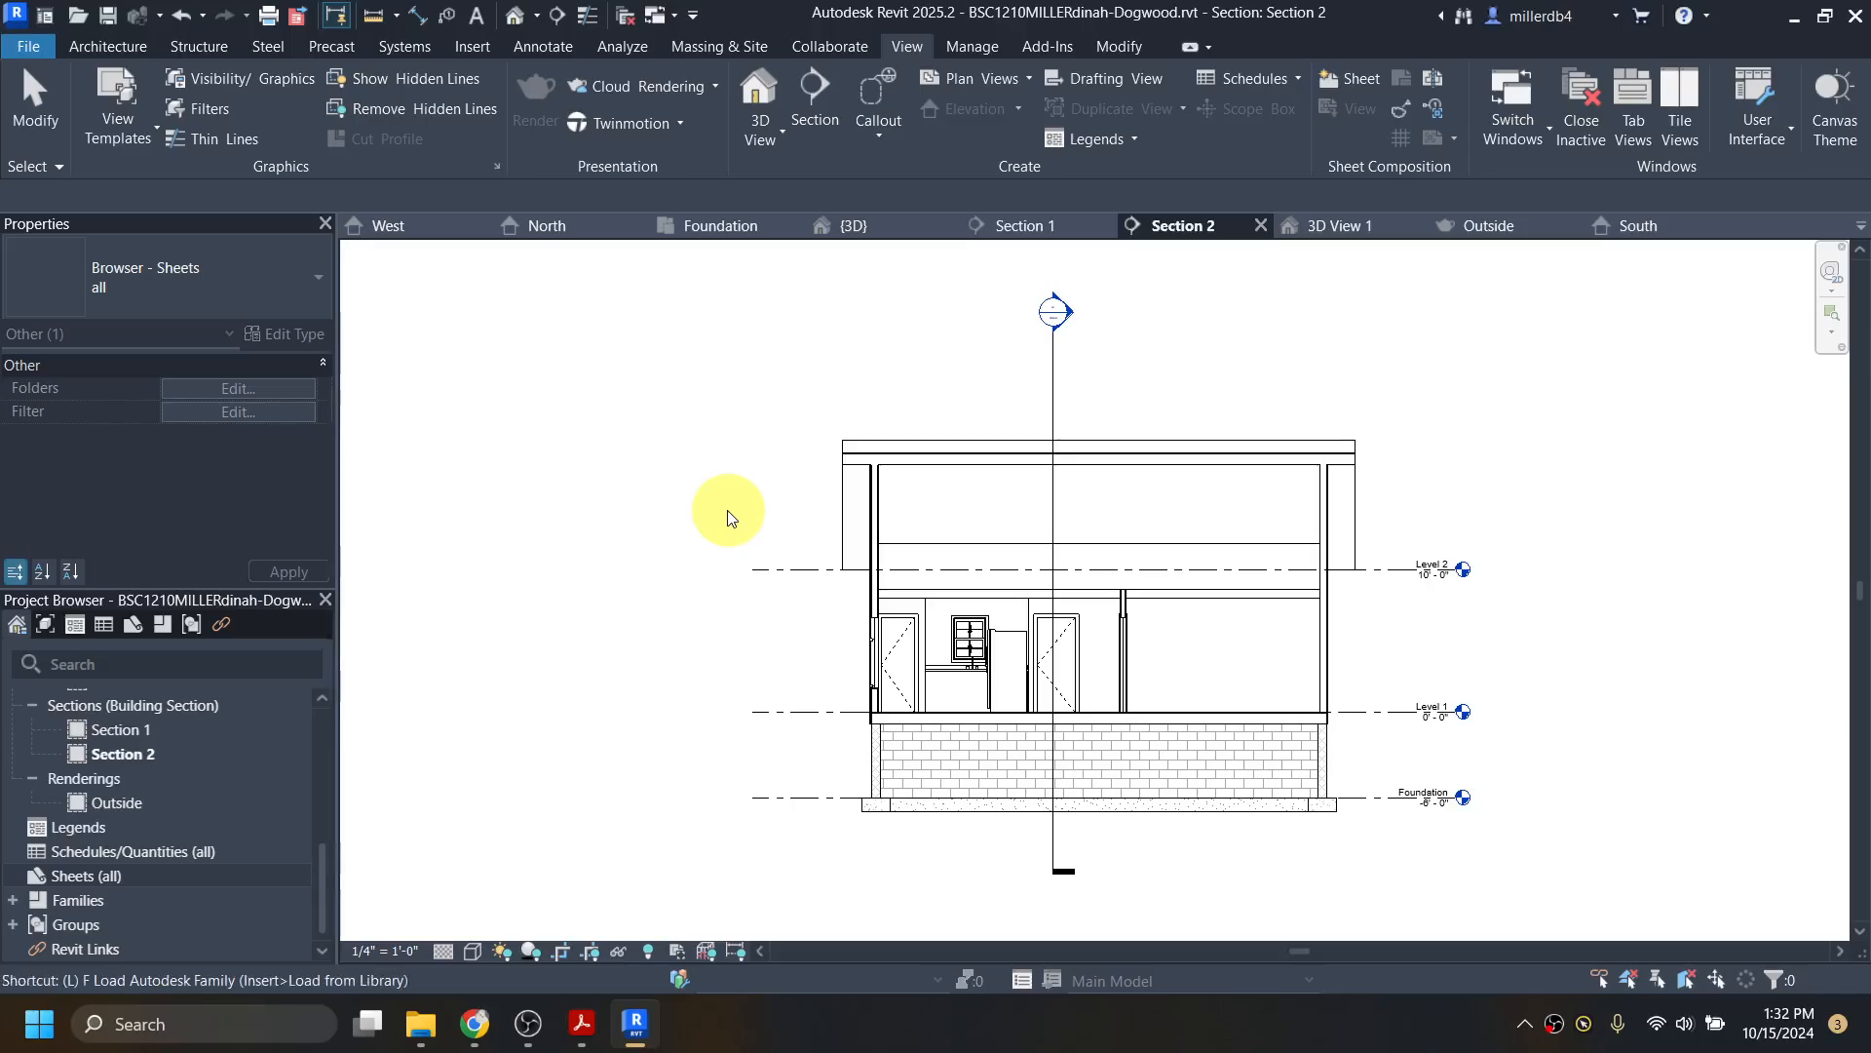
Step: Load the D 22 x 34 Horizontal titleblock from the Autodesk library's Titleblocks category
key(f)
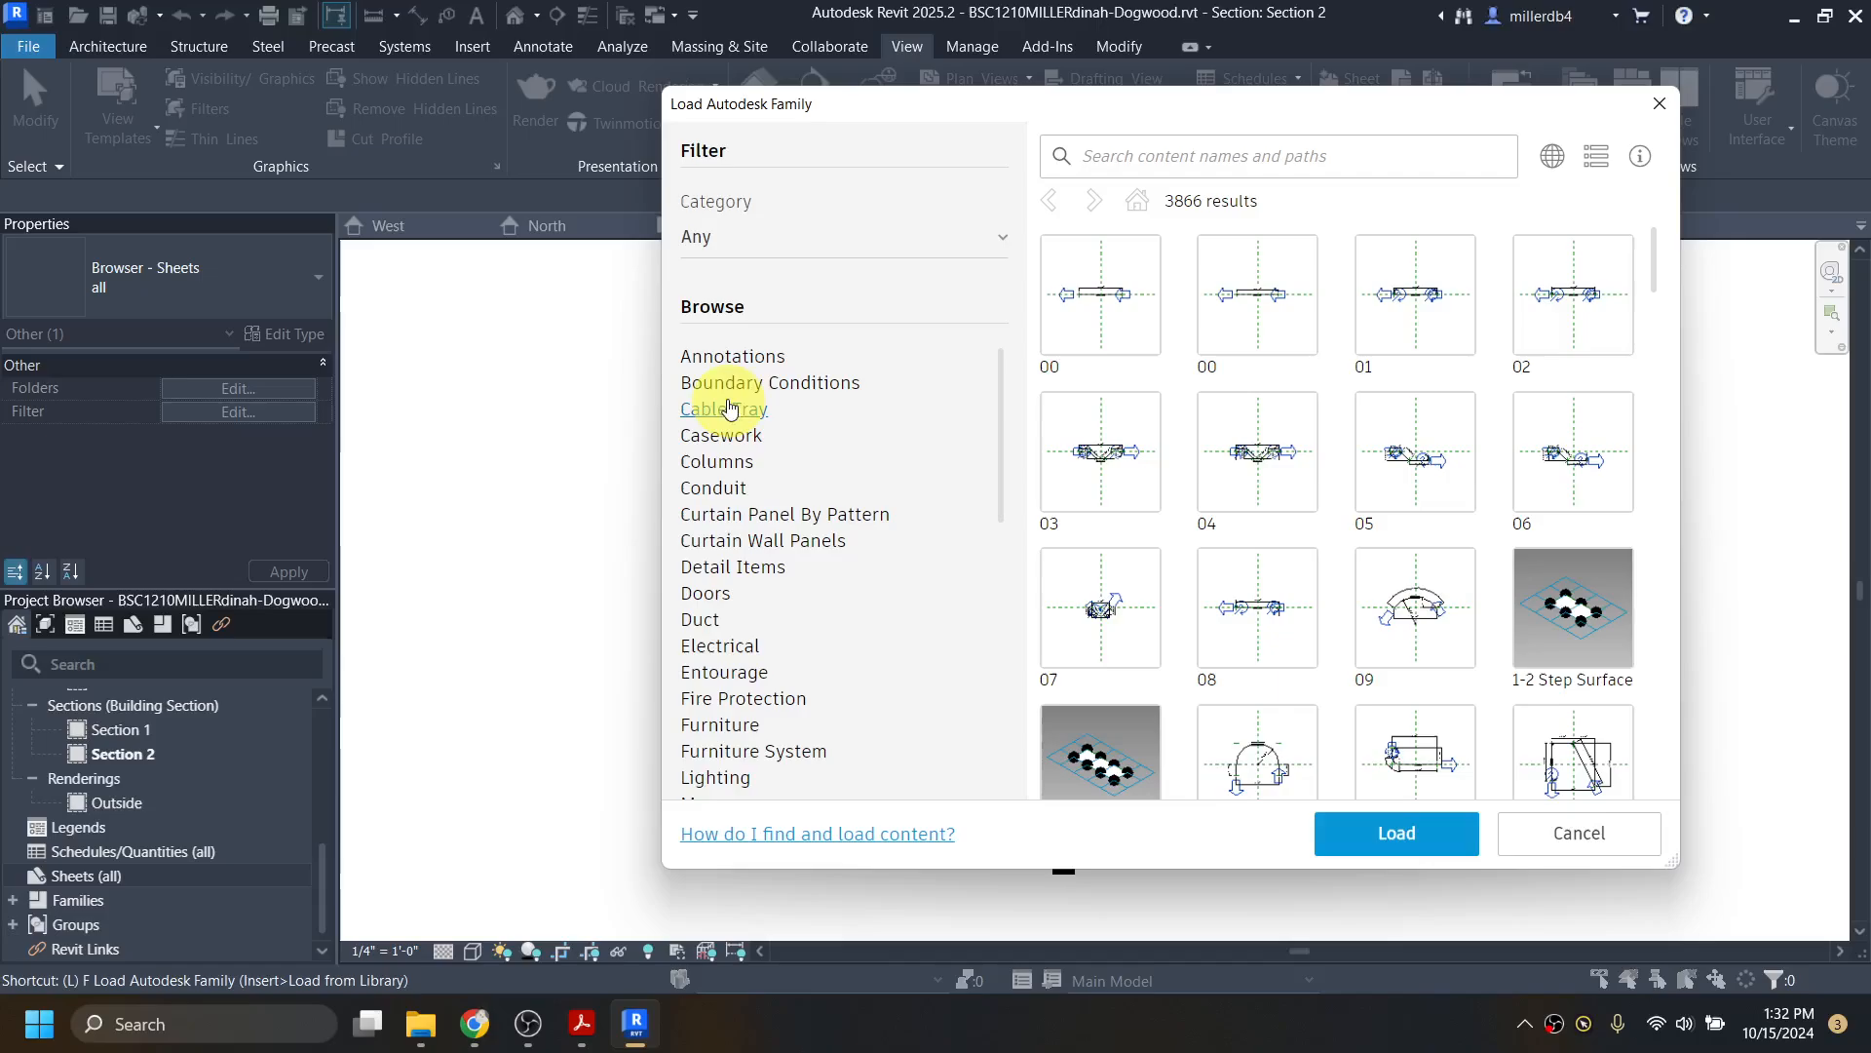
scroll(711, 429, down, 8)
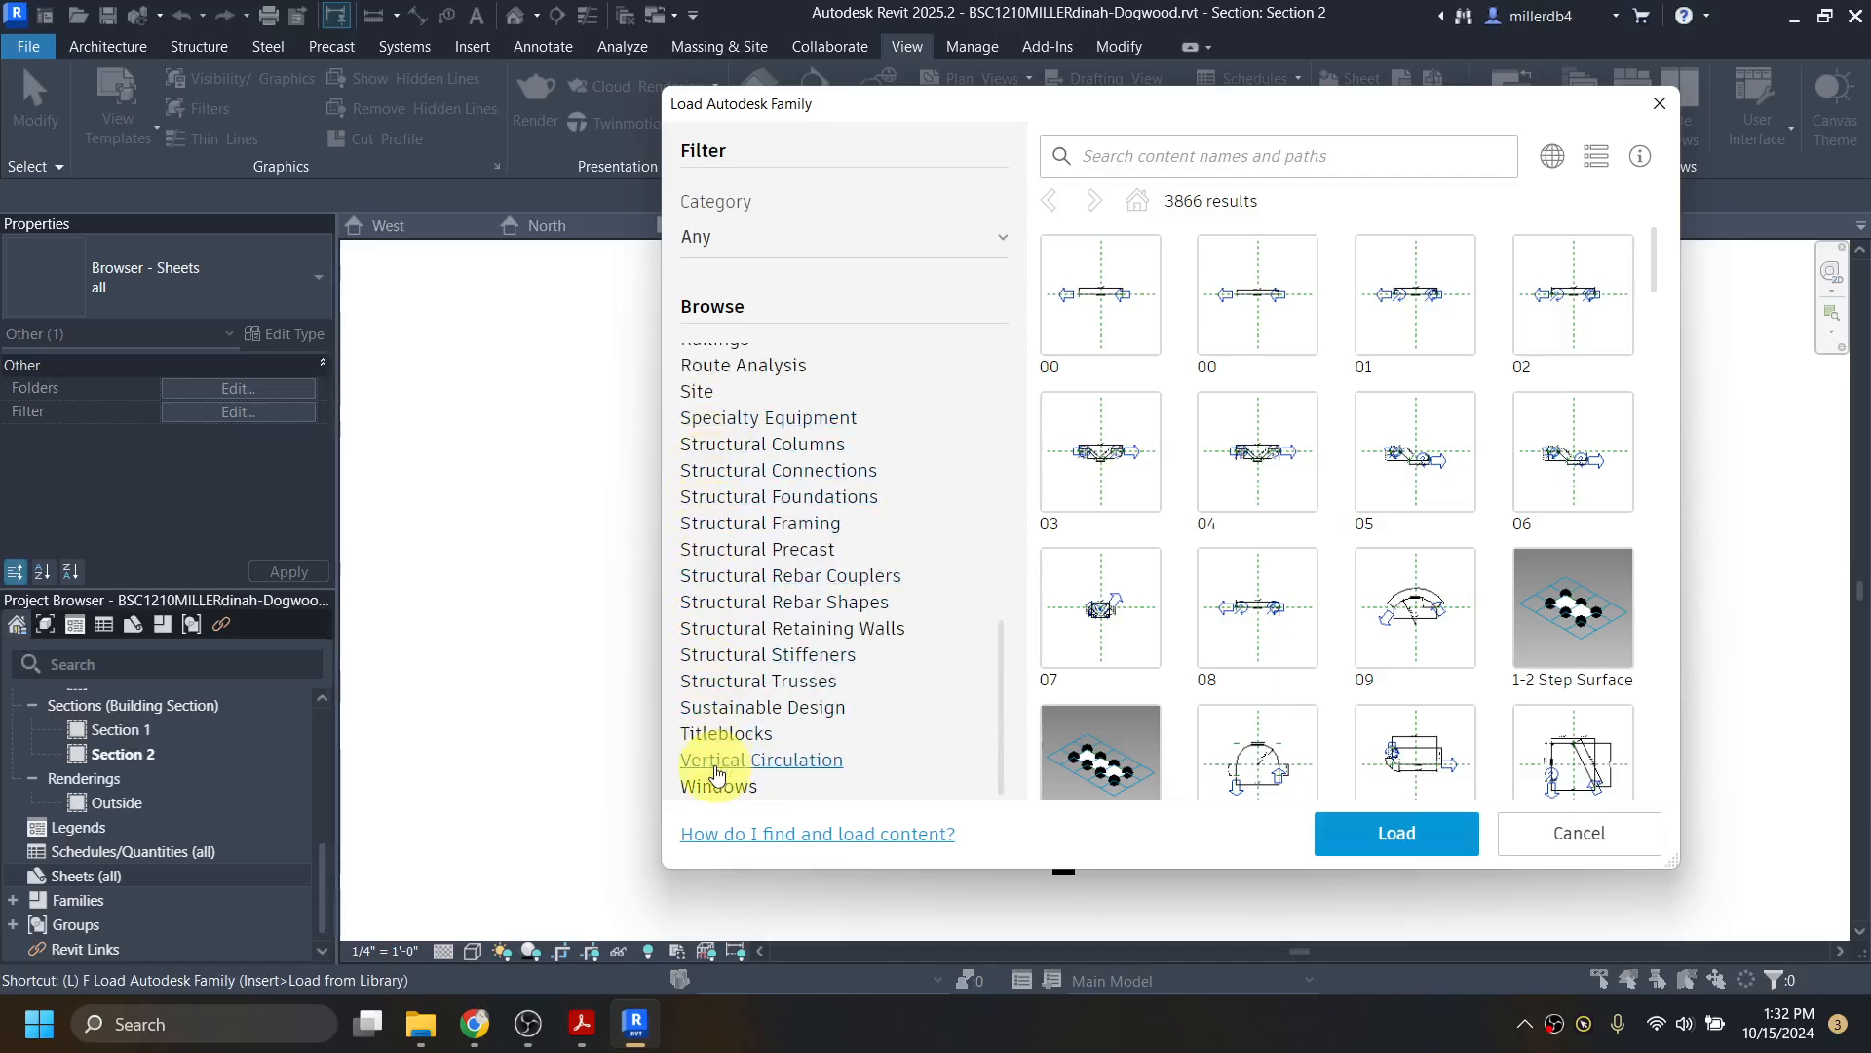
click(714, 737)
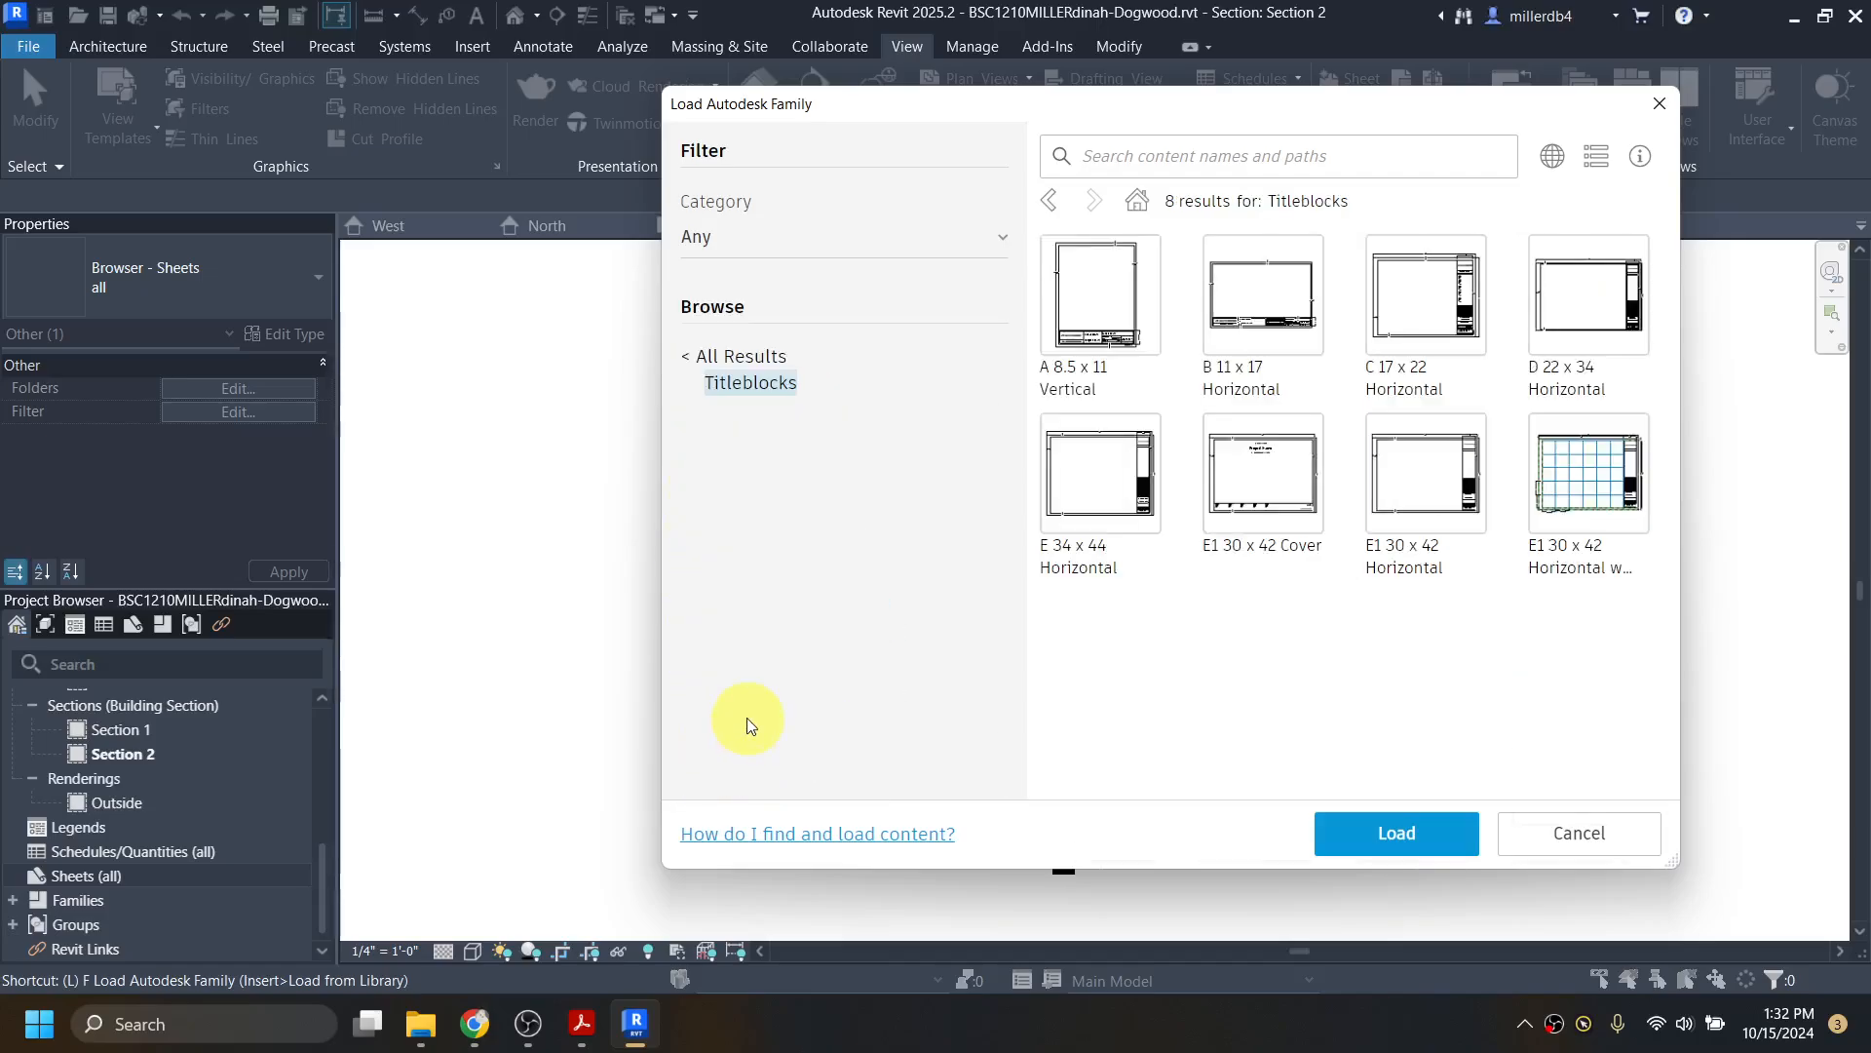
click(1592, 320)
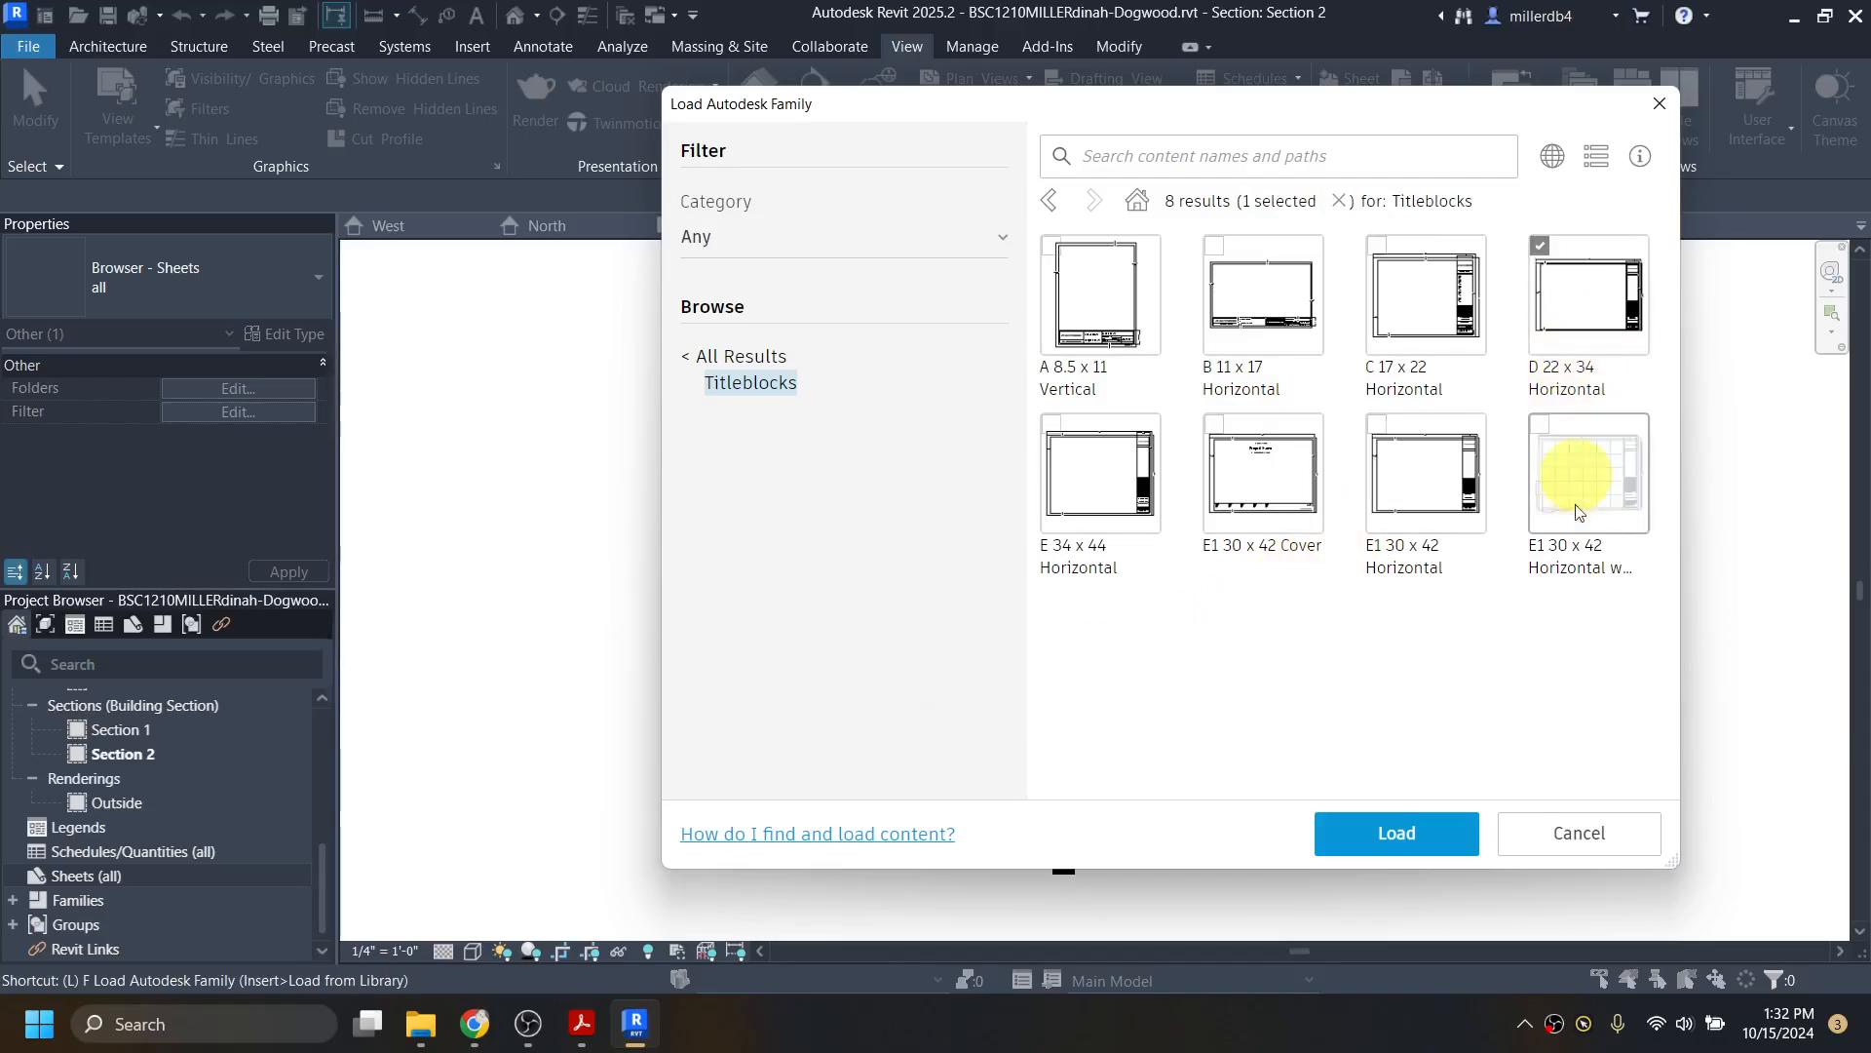
click(1423, 835)
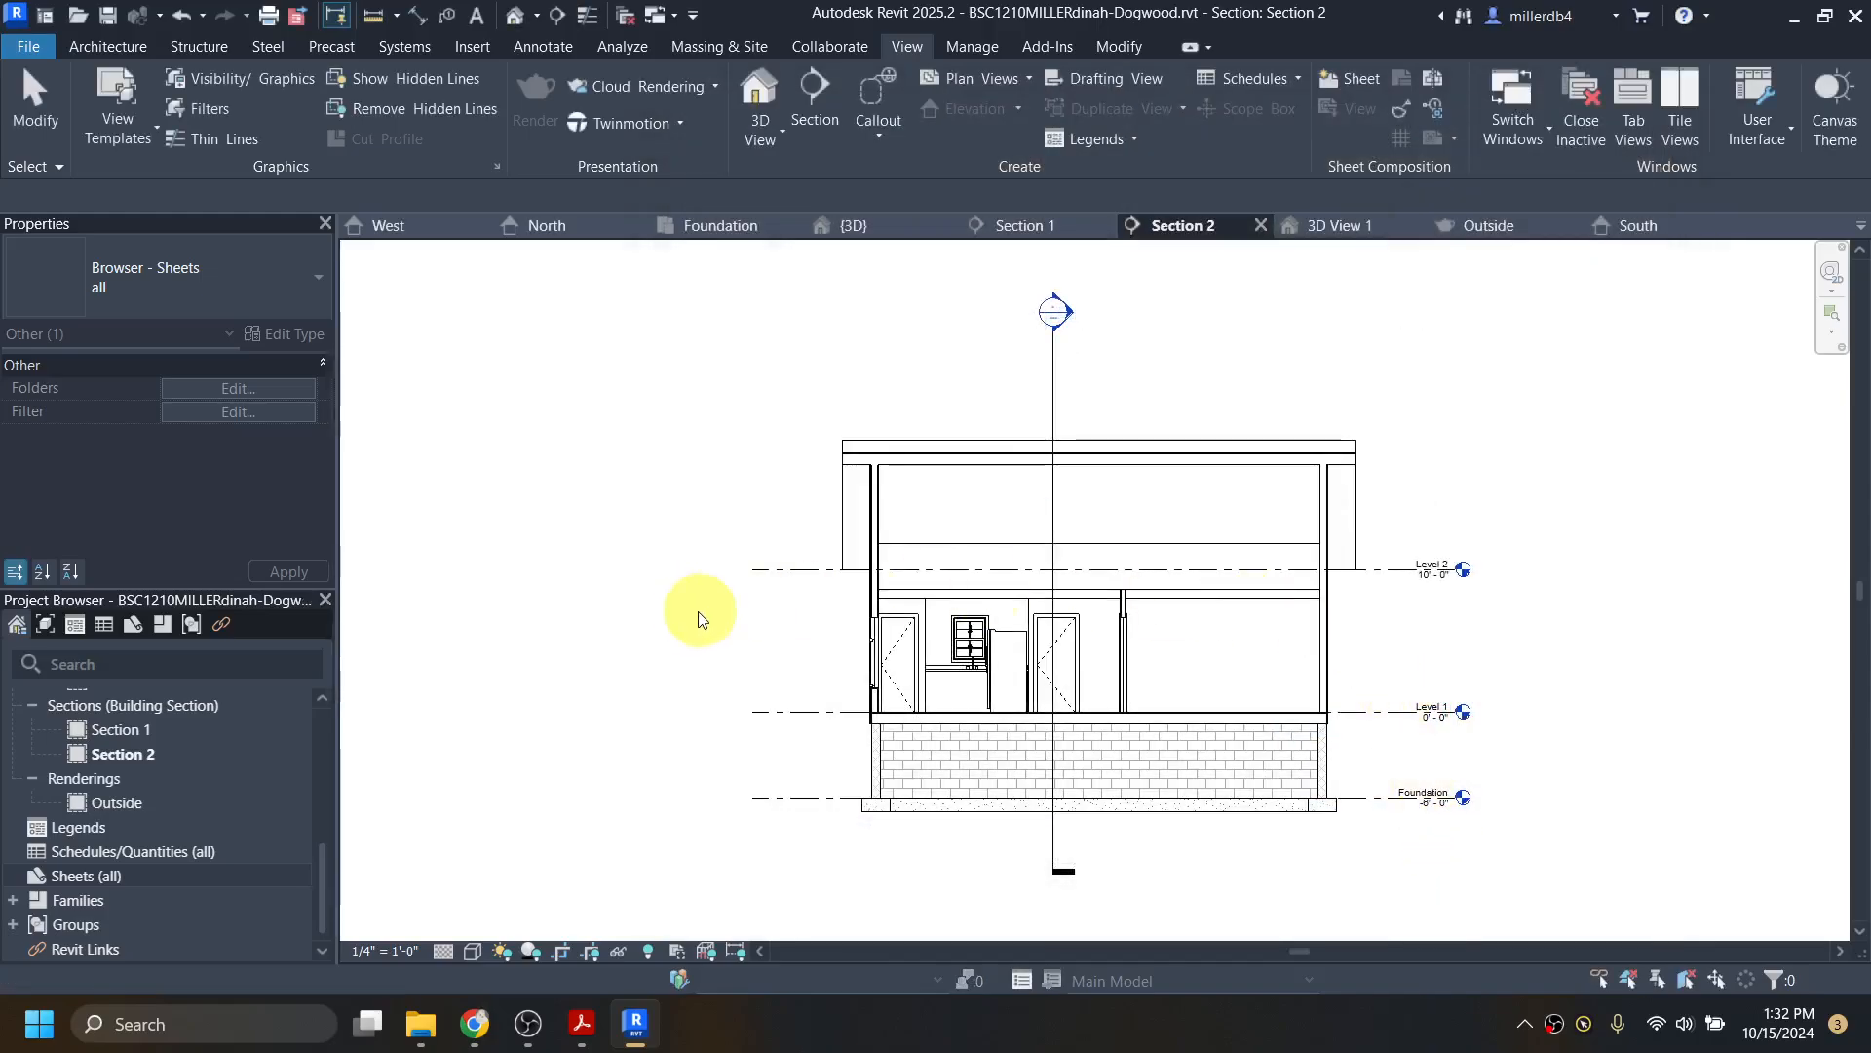
Step: Create new sheet A101 using the D 22 x 34 Horizontal titleblock
right_click(91, 874)
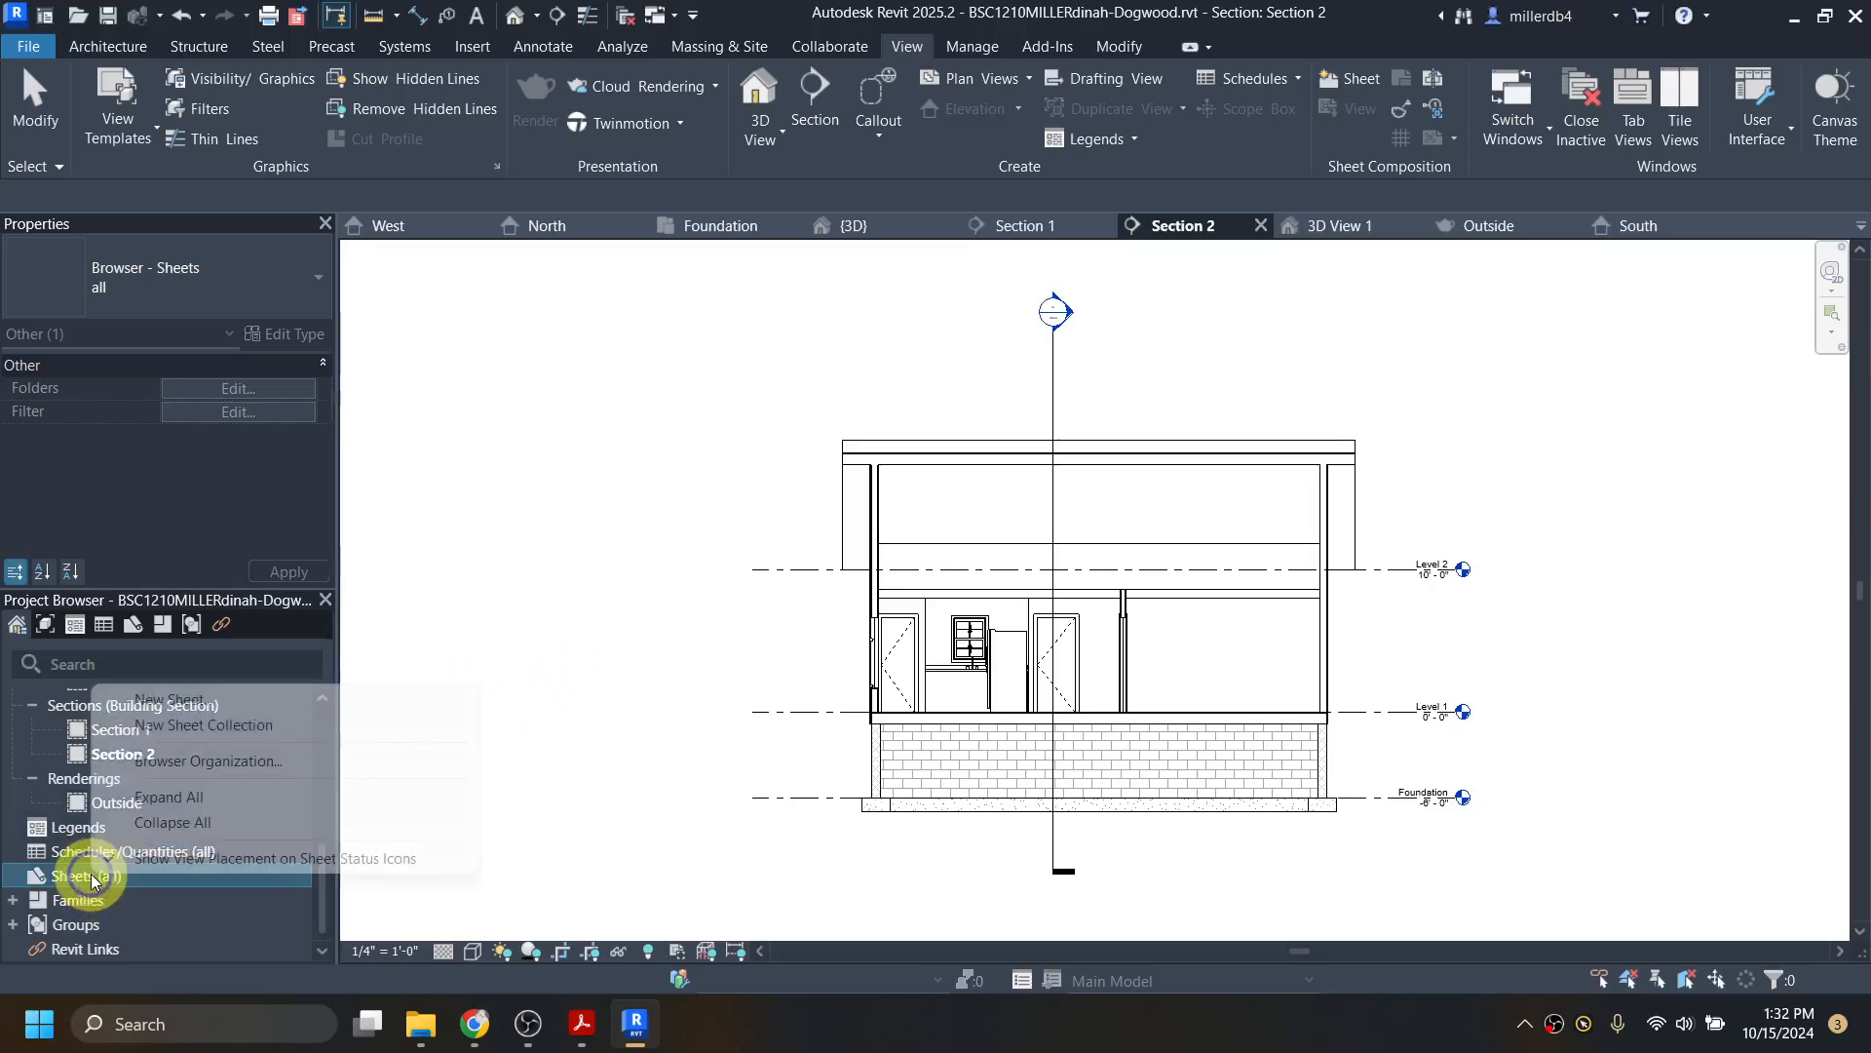
click(257, 702)
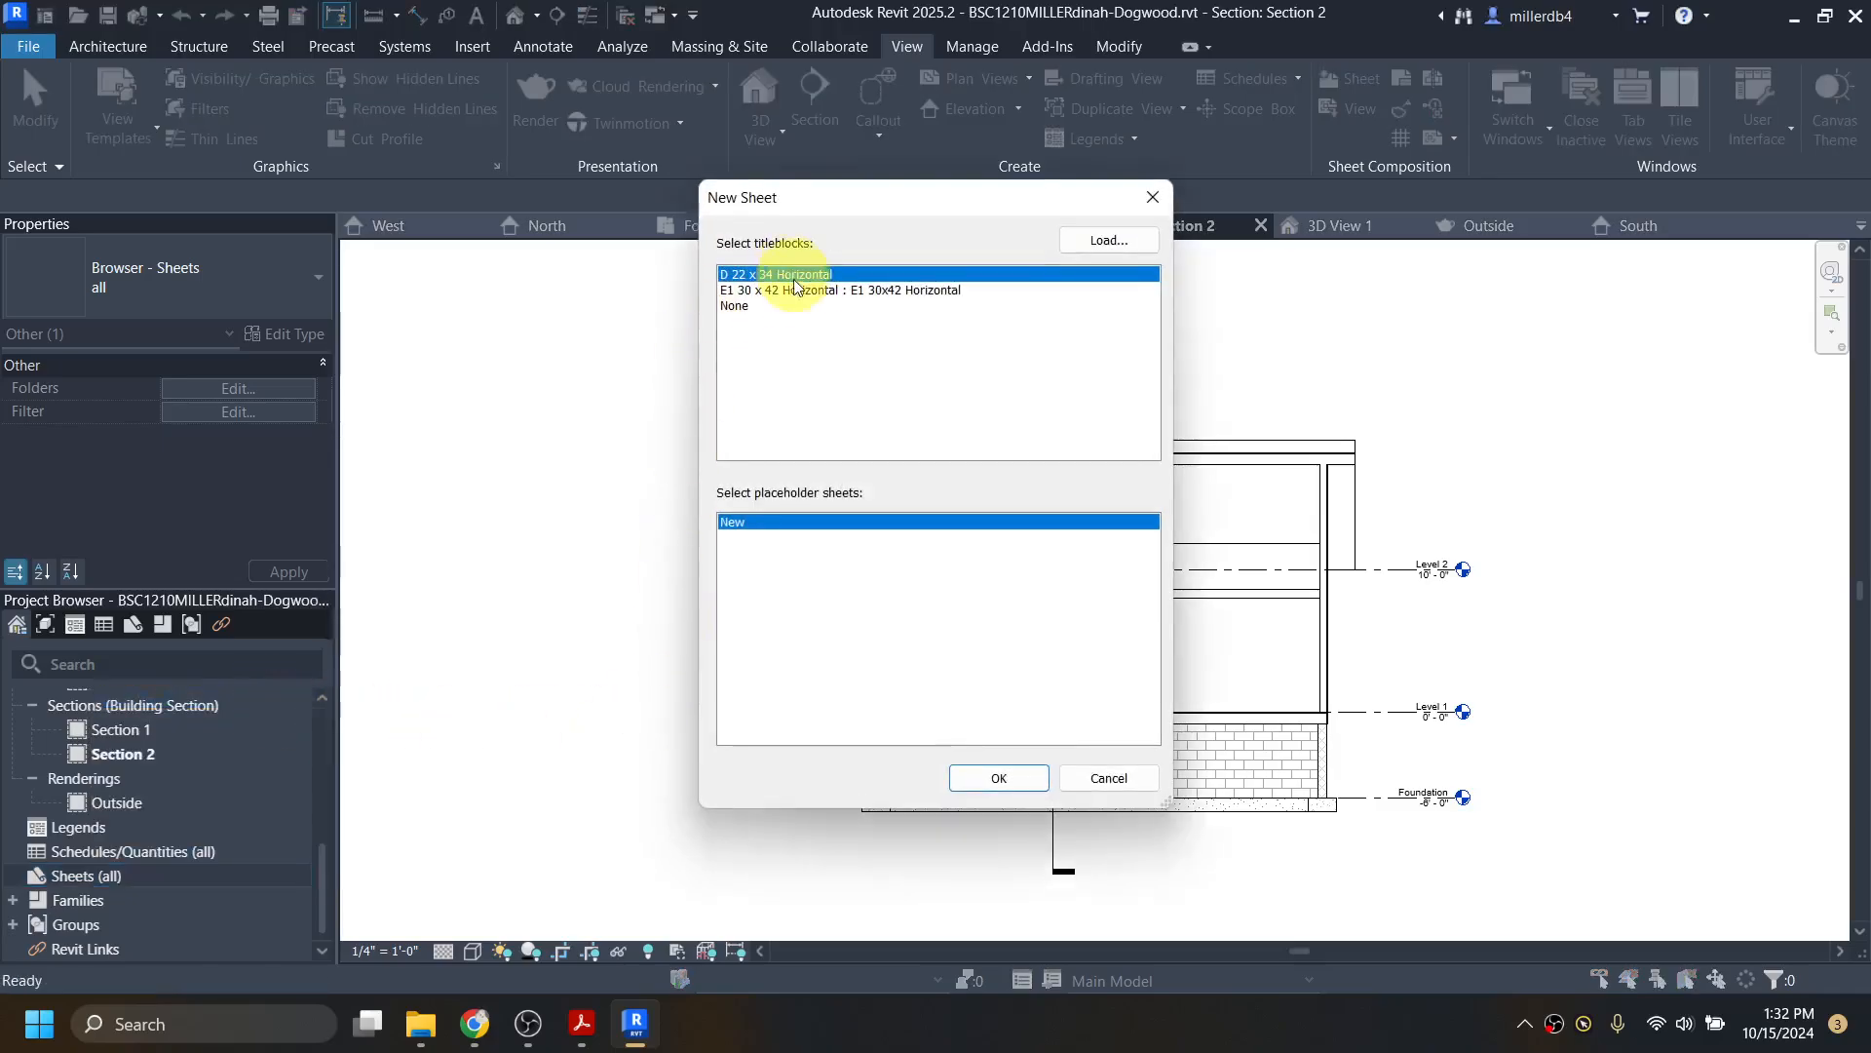
click(989, 778)
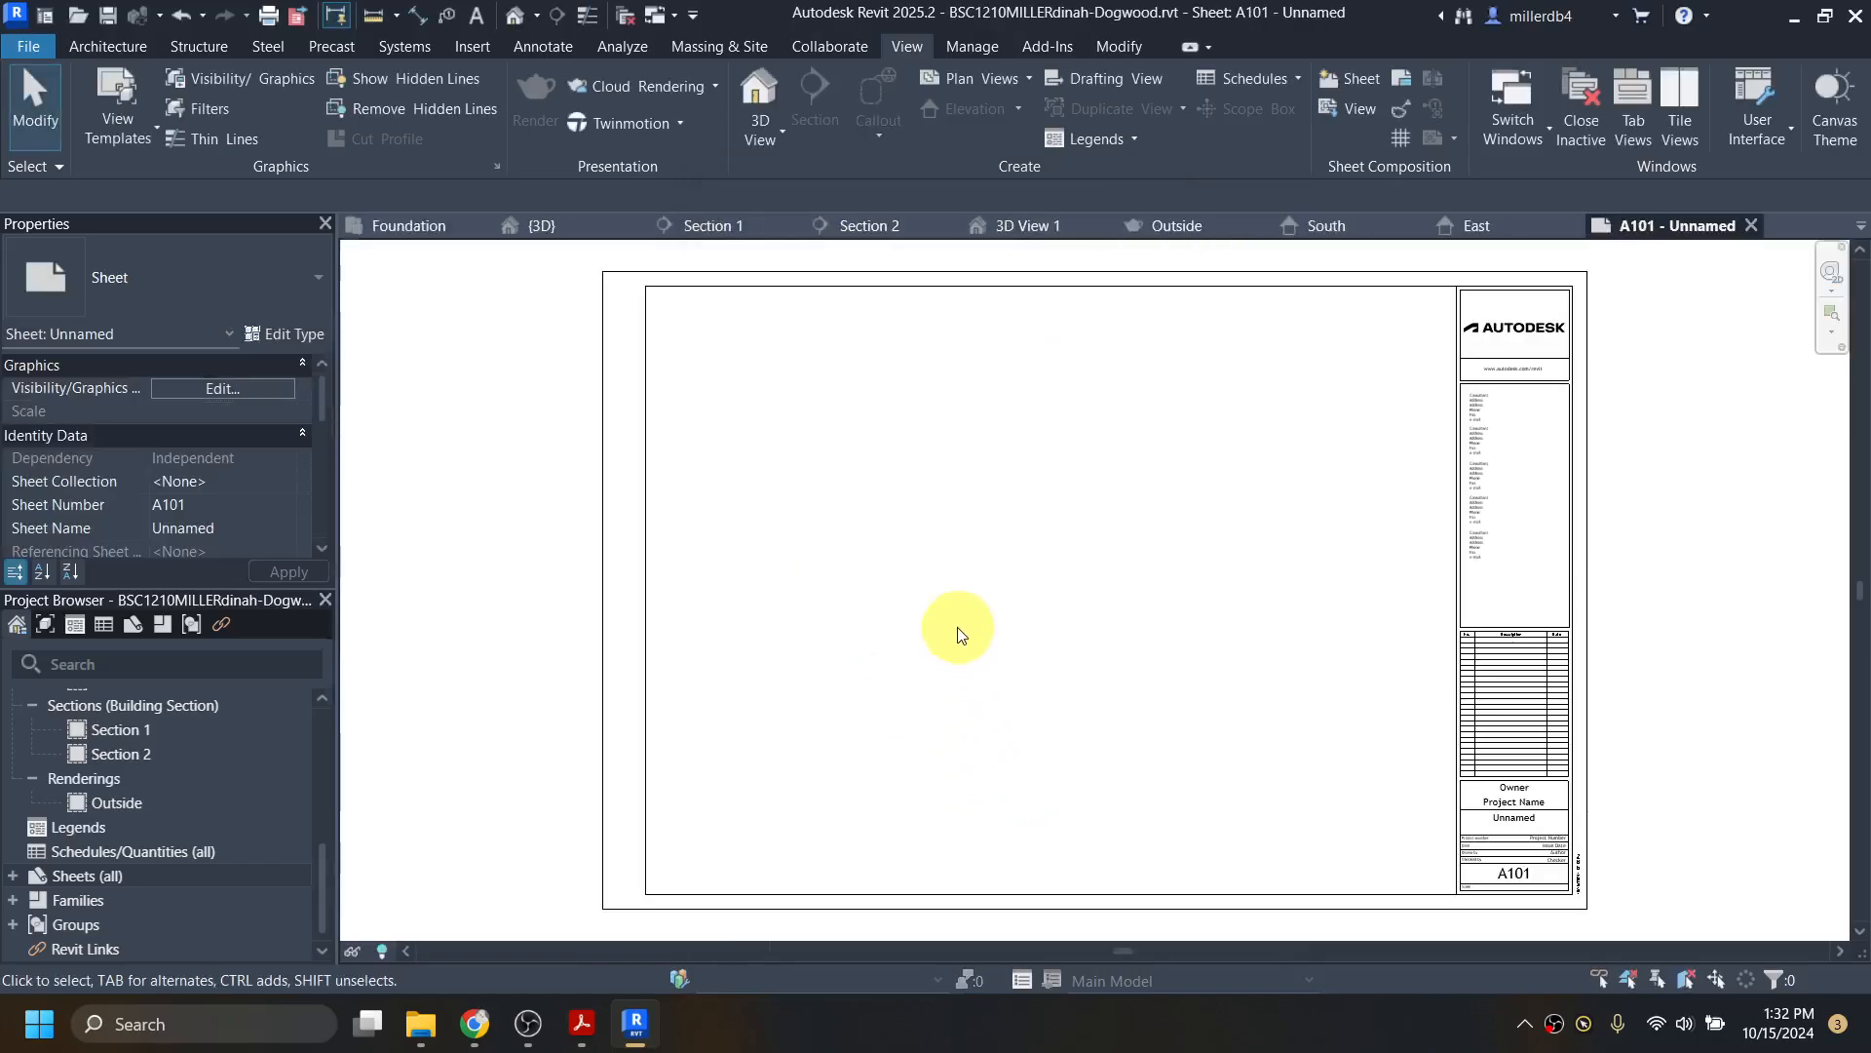
scroll(143, 788, up, 5)
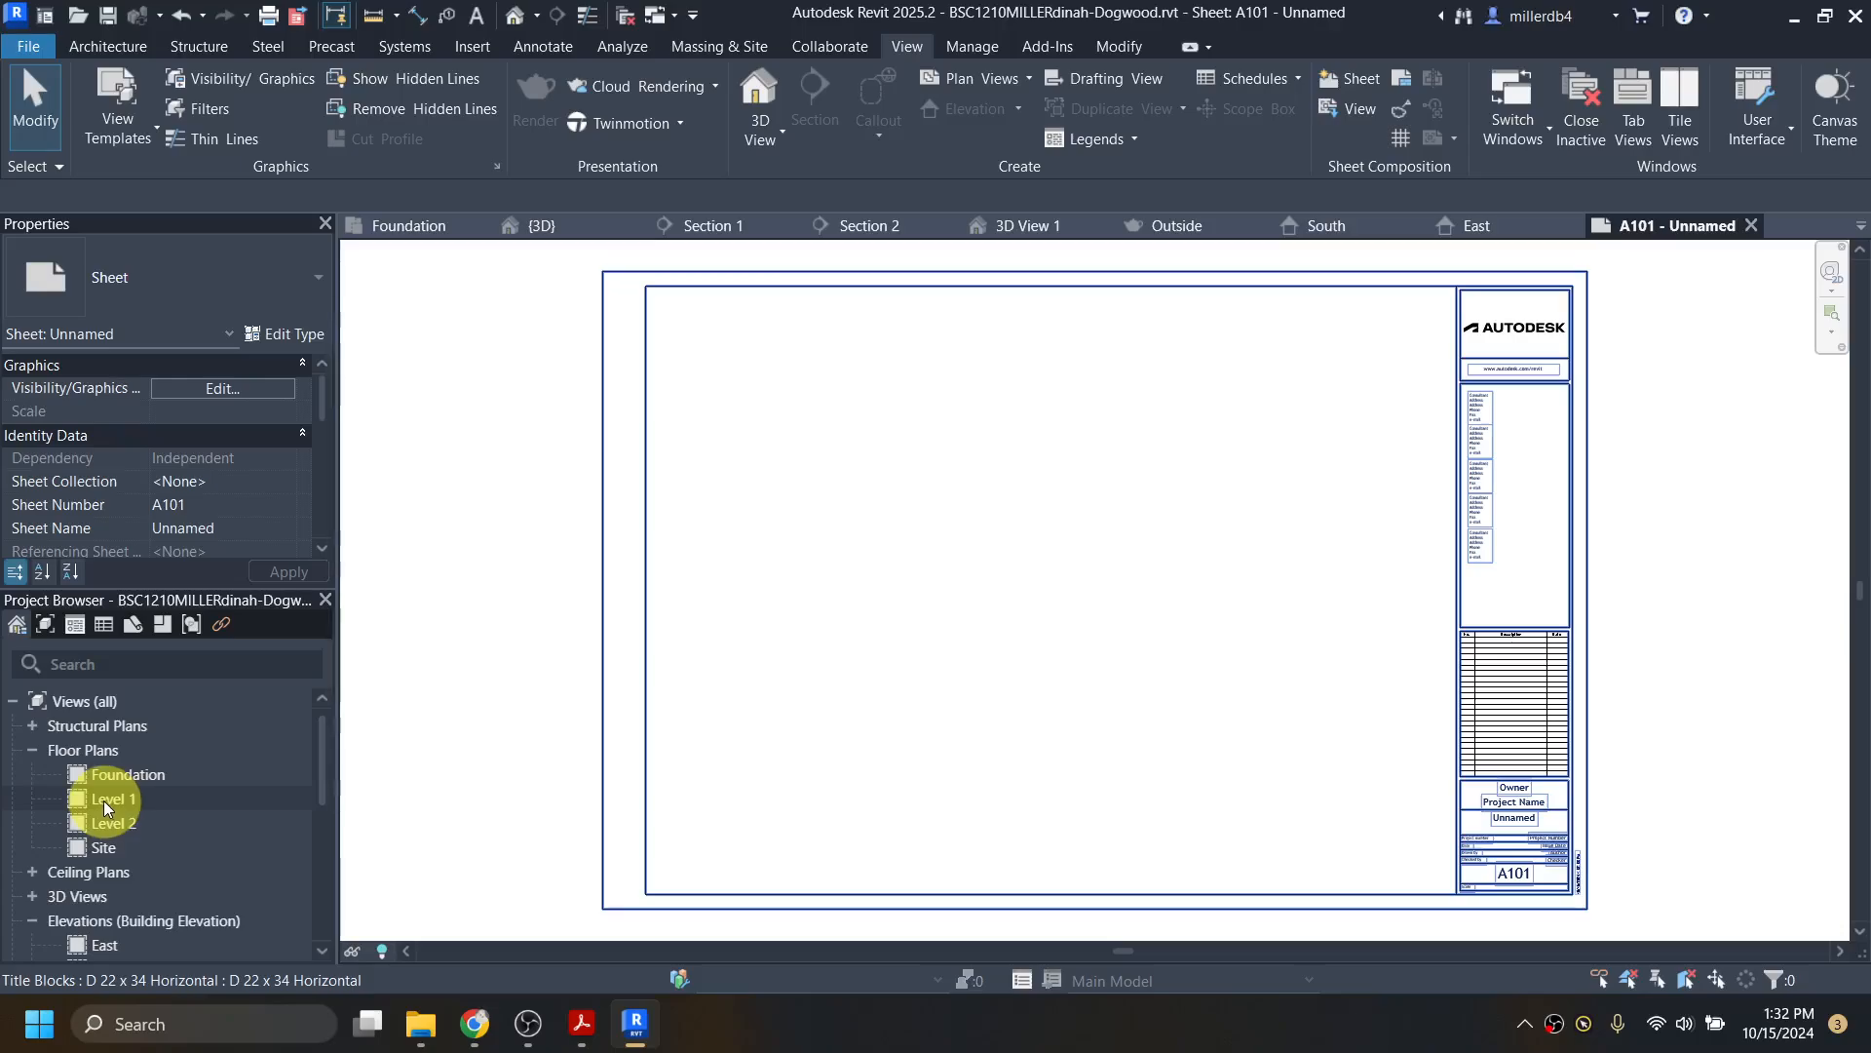
Step: Place the Level 1 floor plan on sheet A101 and nudge the viewport into position
click(159, 797)
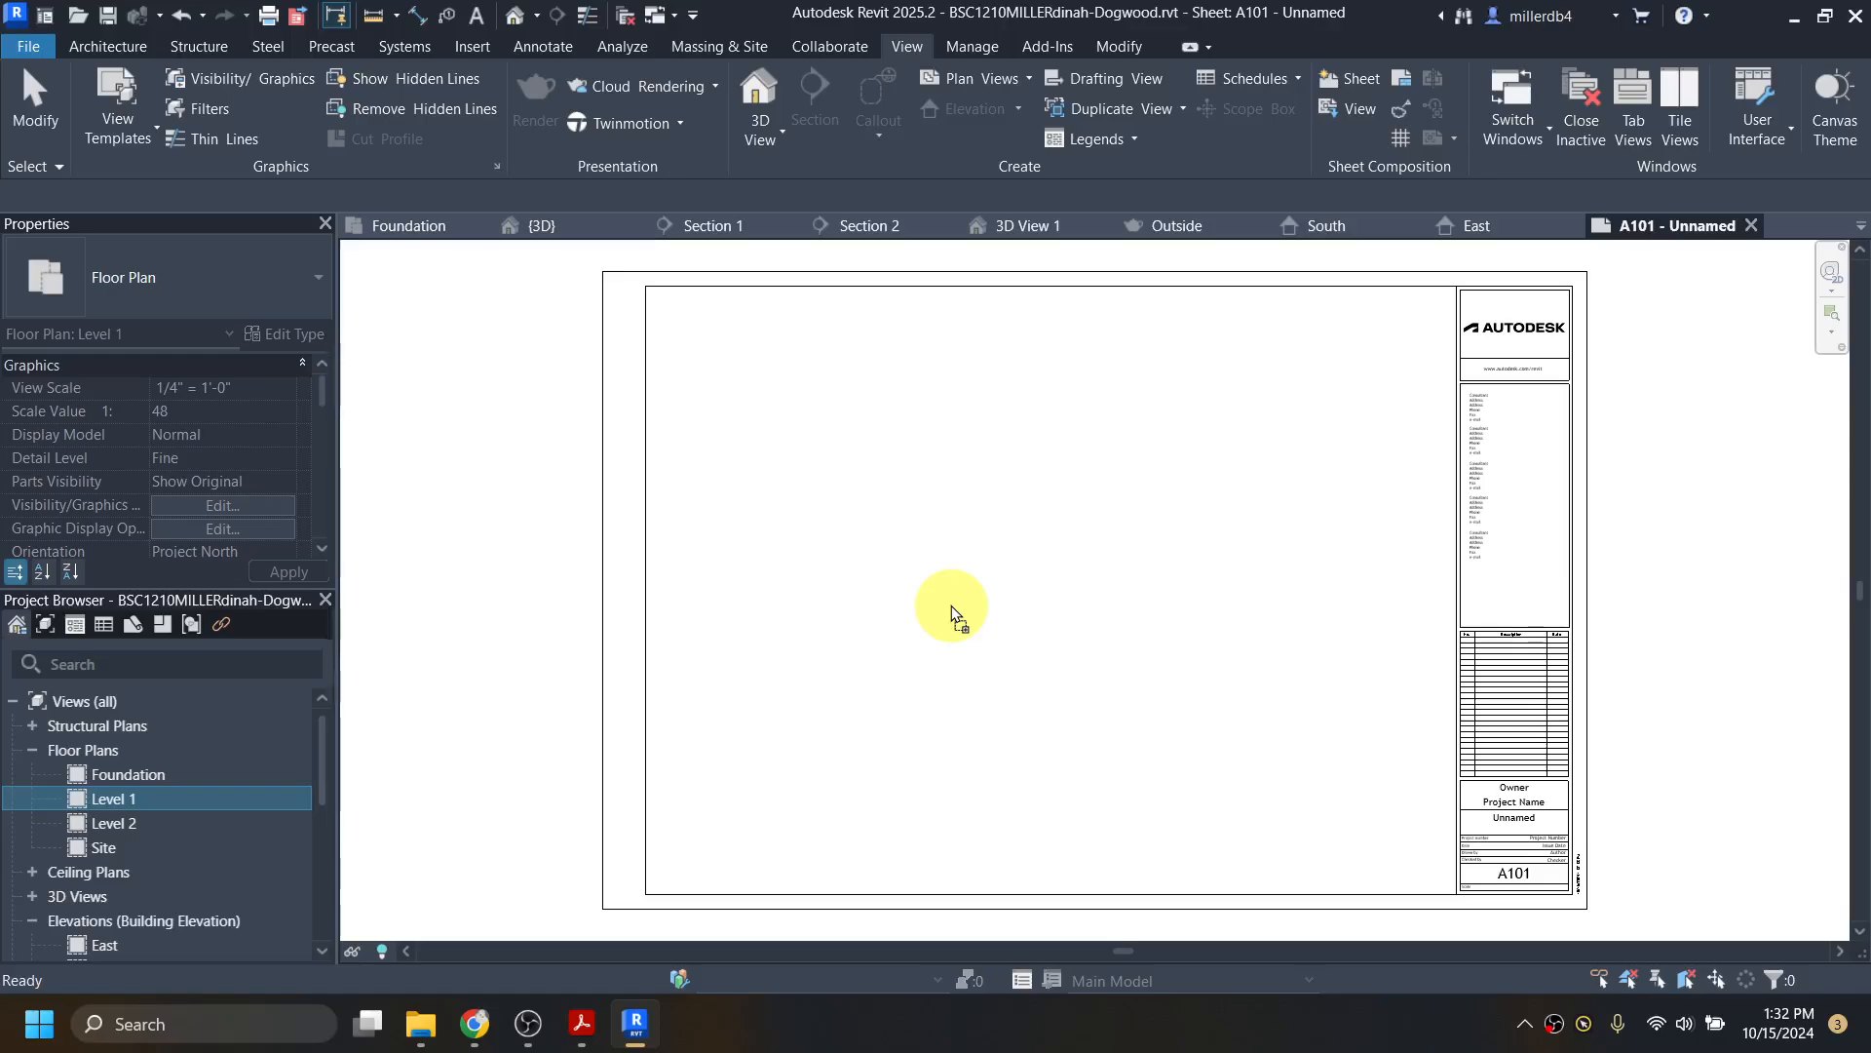
drag(951, 605, 953, 605)
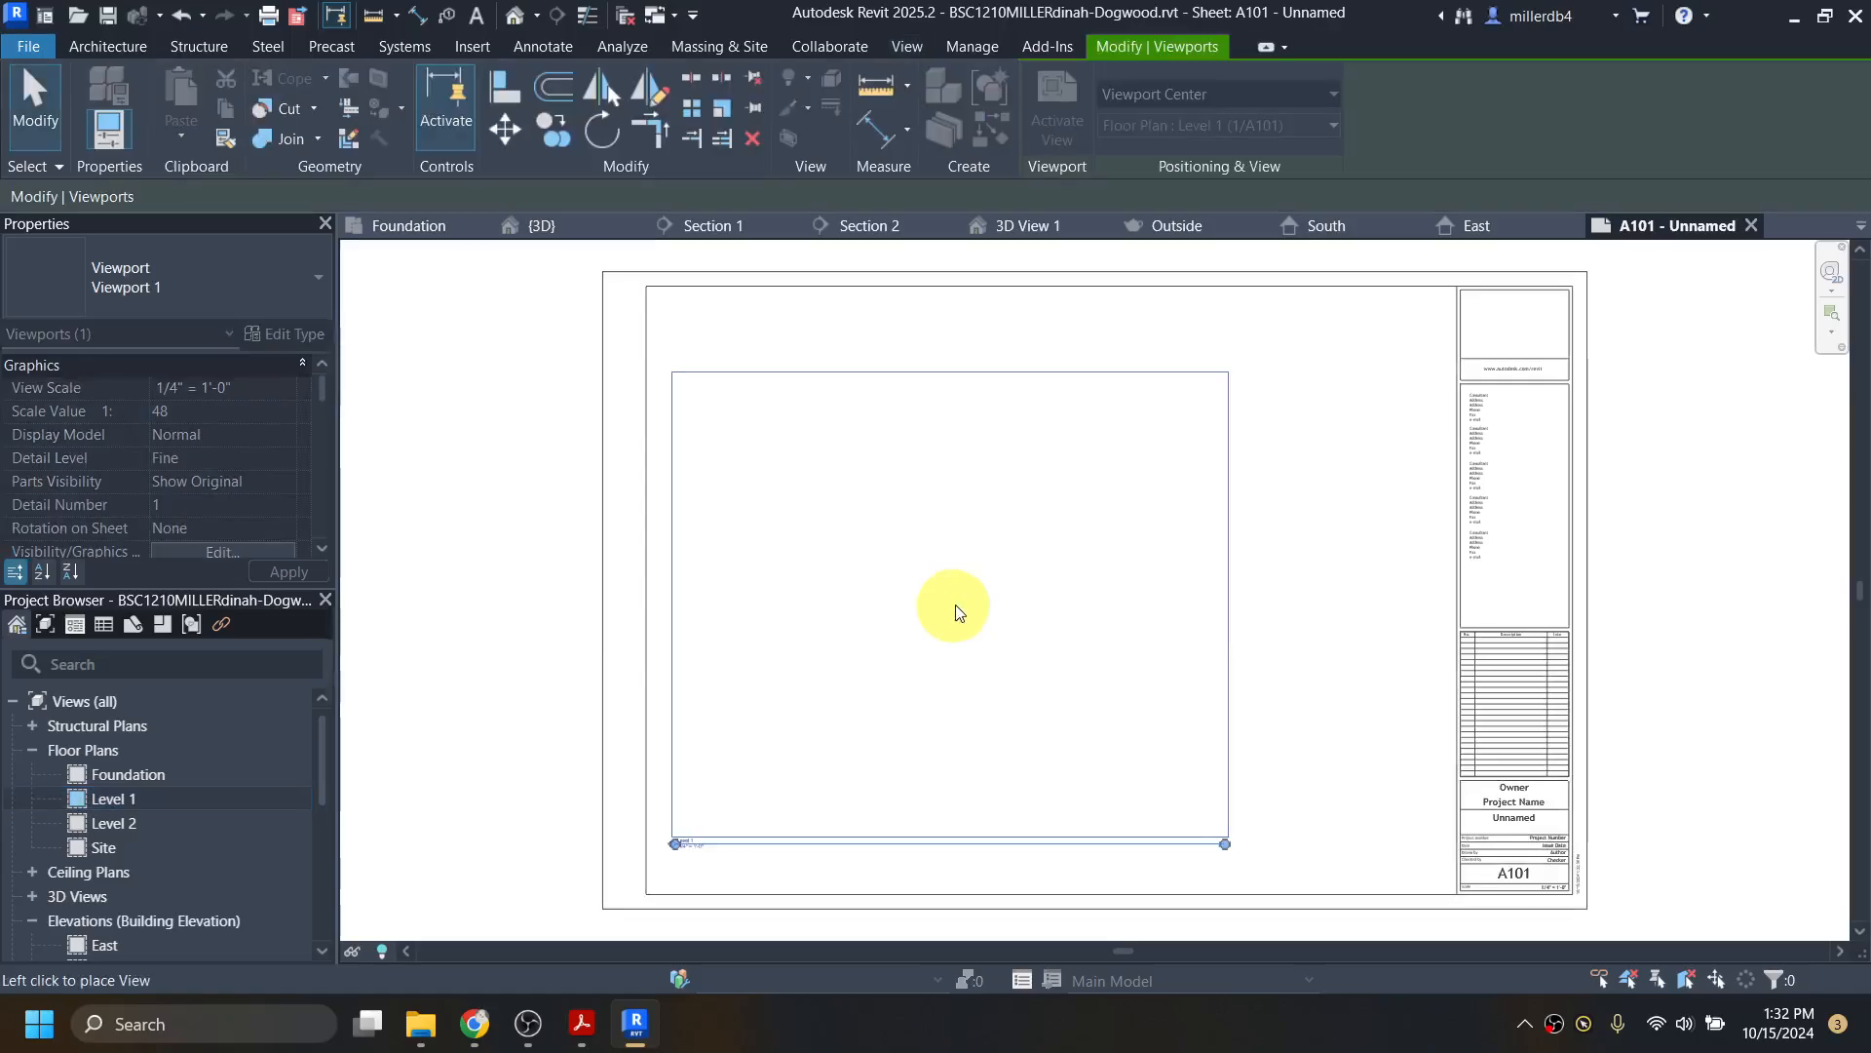
click(1043, 589)
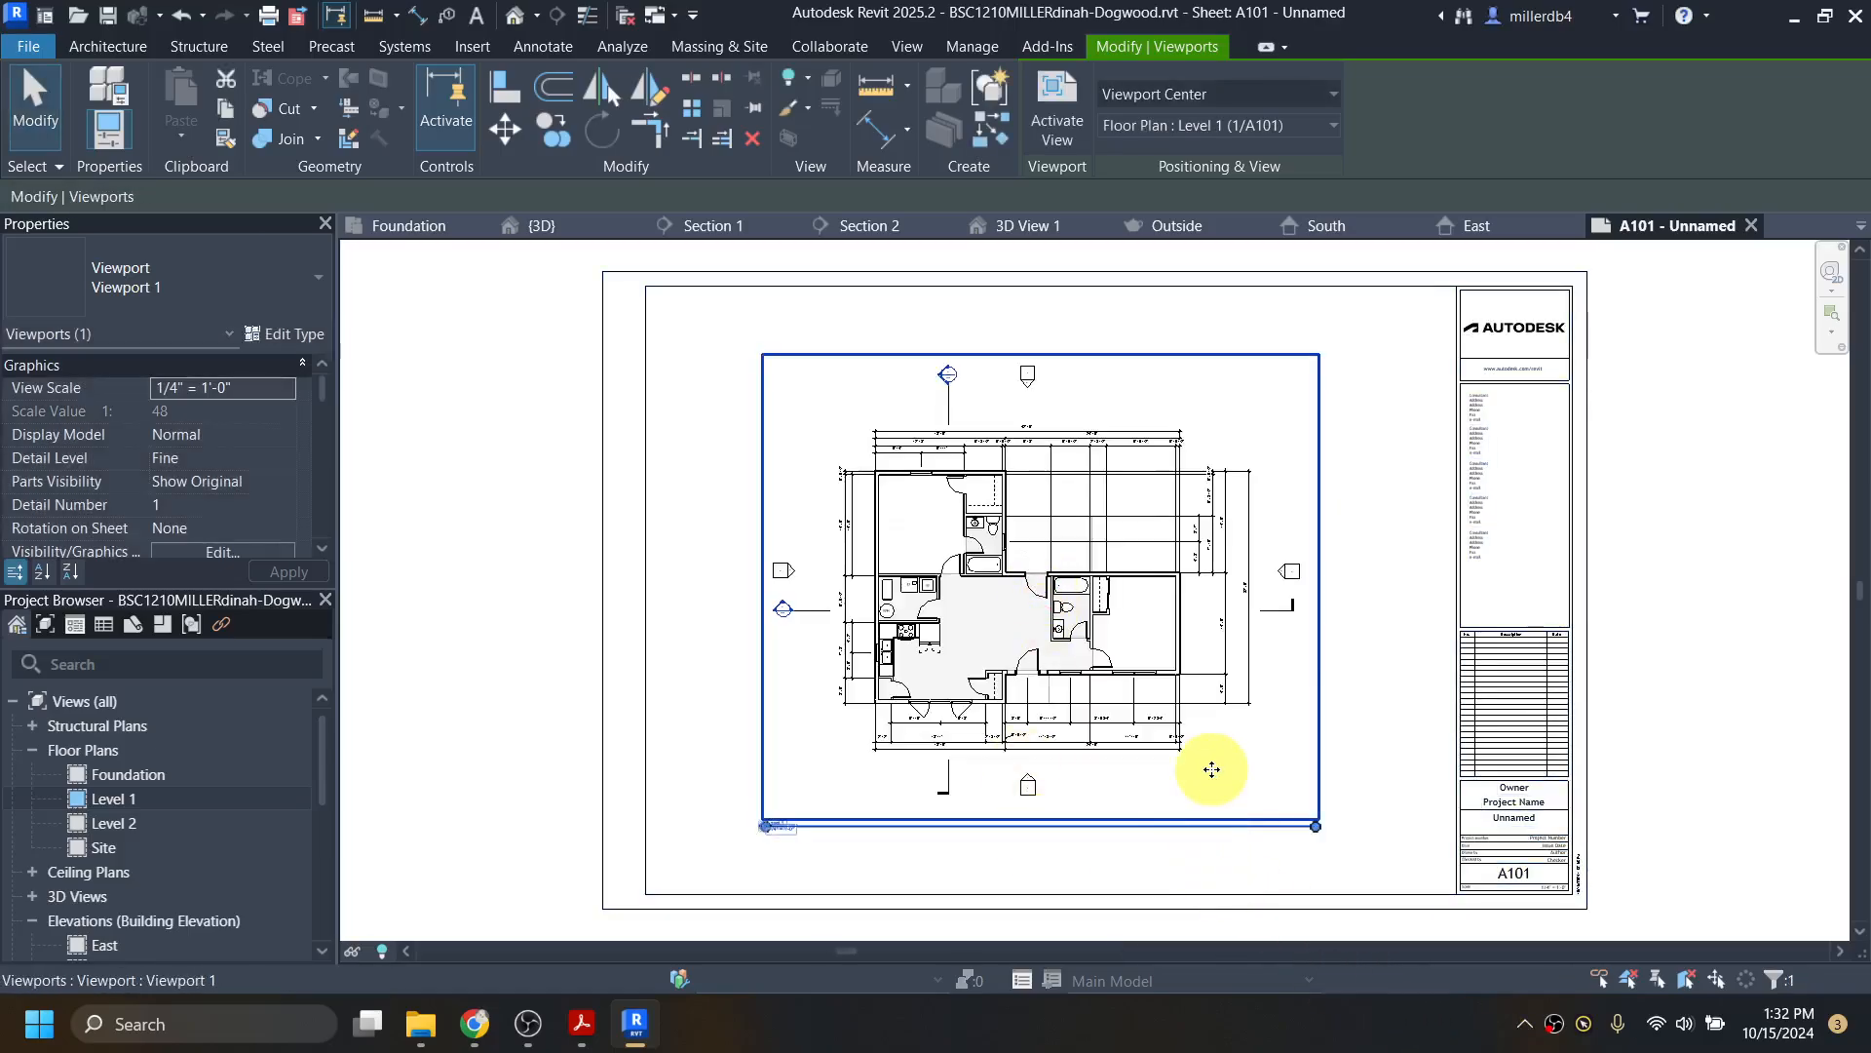
key(Left)
key(Left)
key(Left)
key(Left)
key(Left)
key(Left)
key(Right)
key(Right)
key(Right)
key(Right)
key(Right)
key(Right)
key(Right)
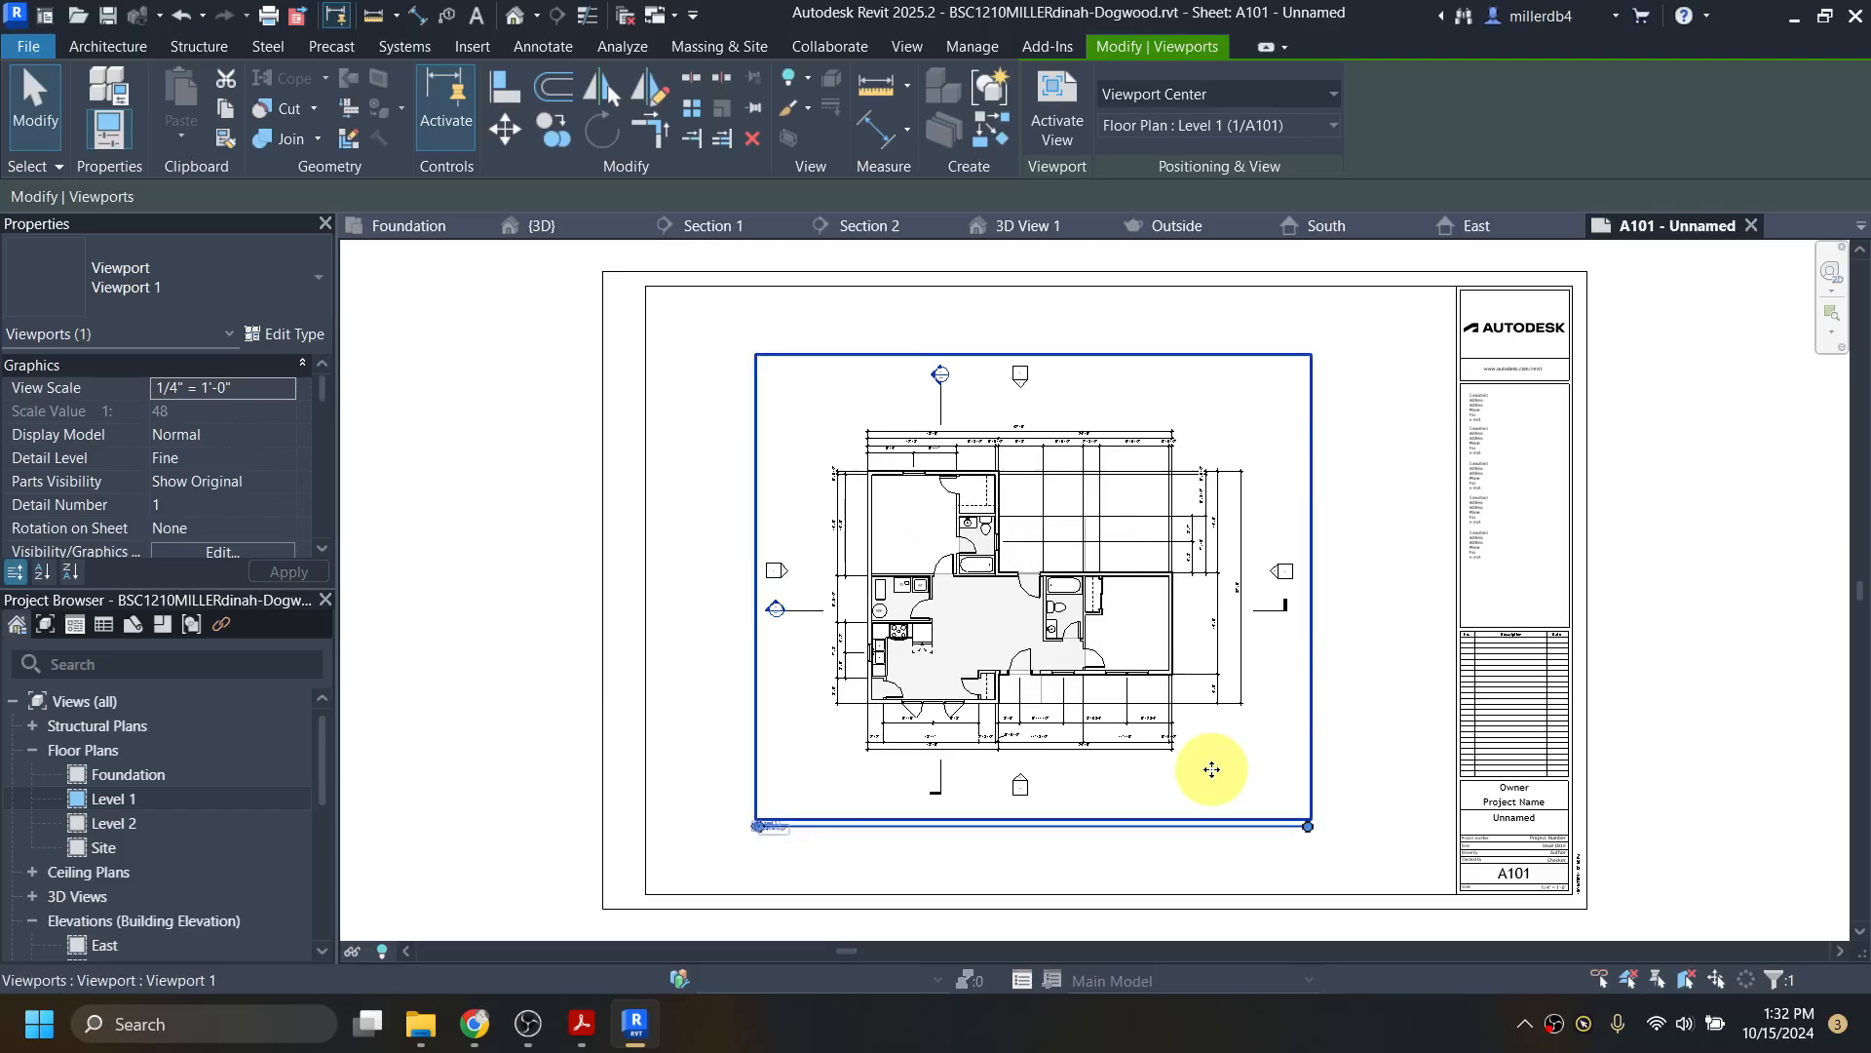
key(Left)
key(Left)
key(Left)
key(Left)
key(Left)
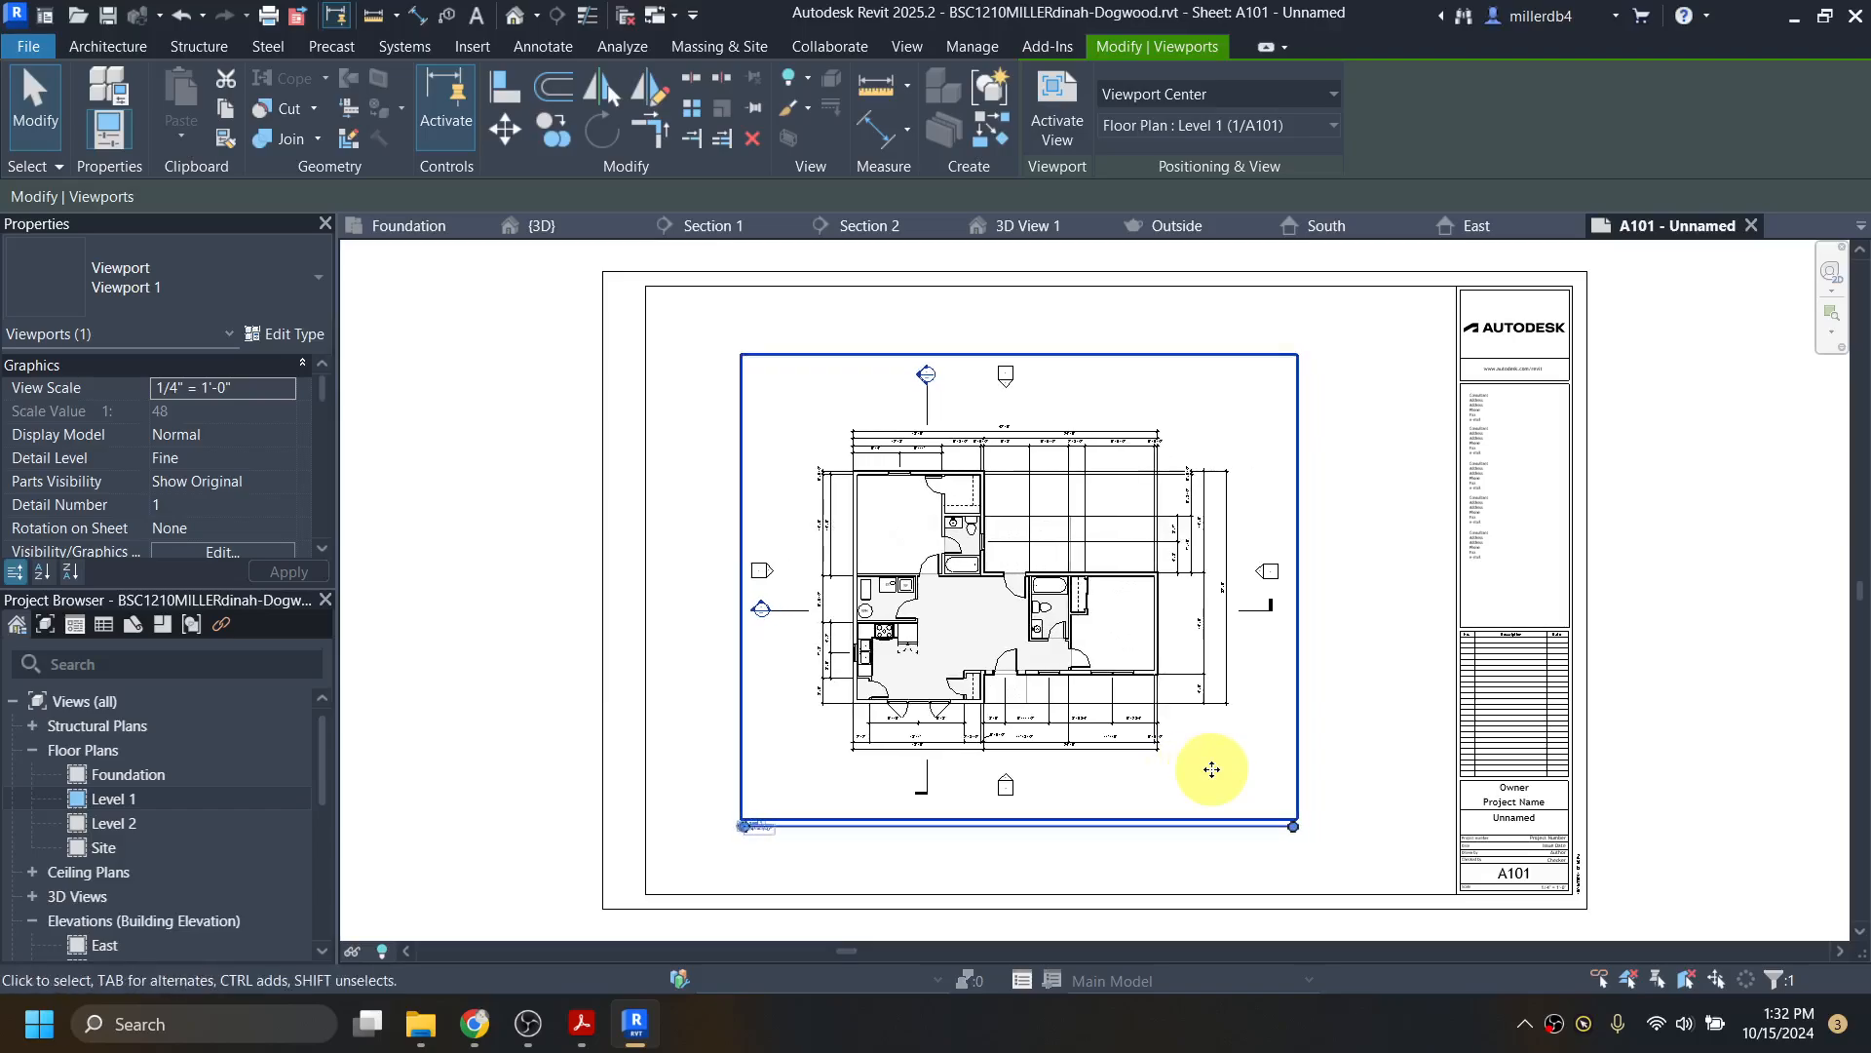
key(Up)
key(Up)
click(575, 755)
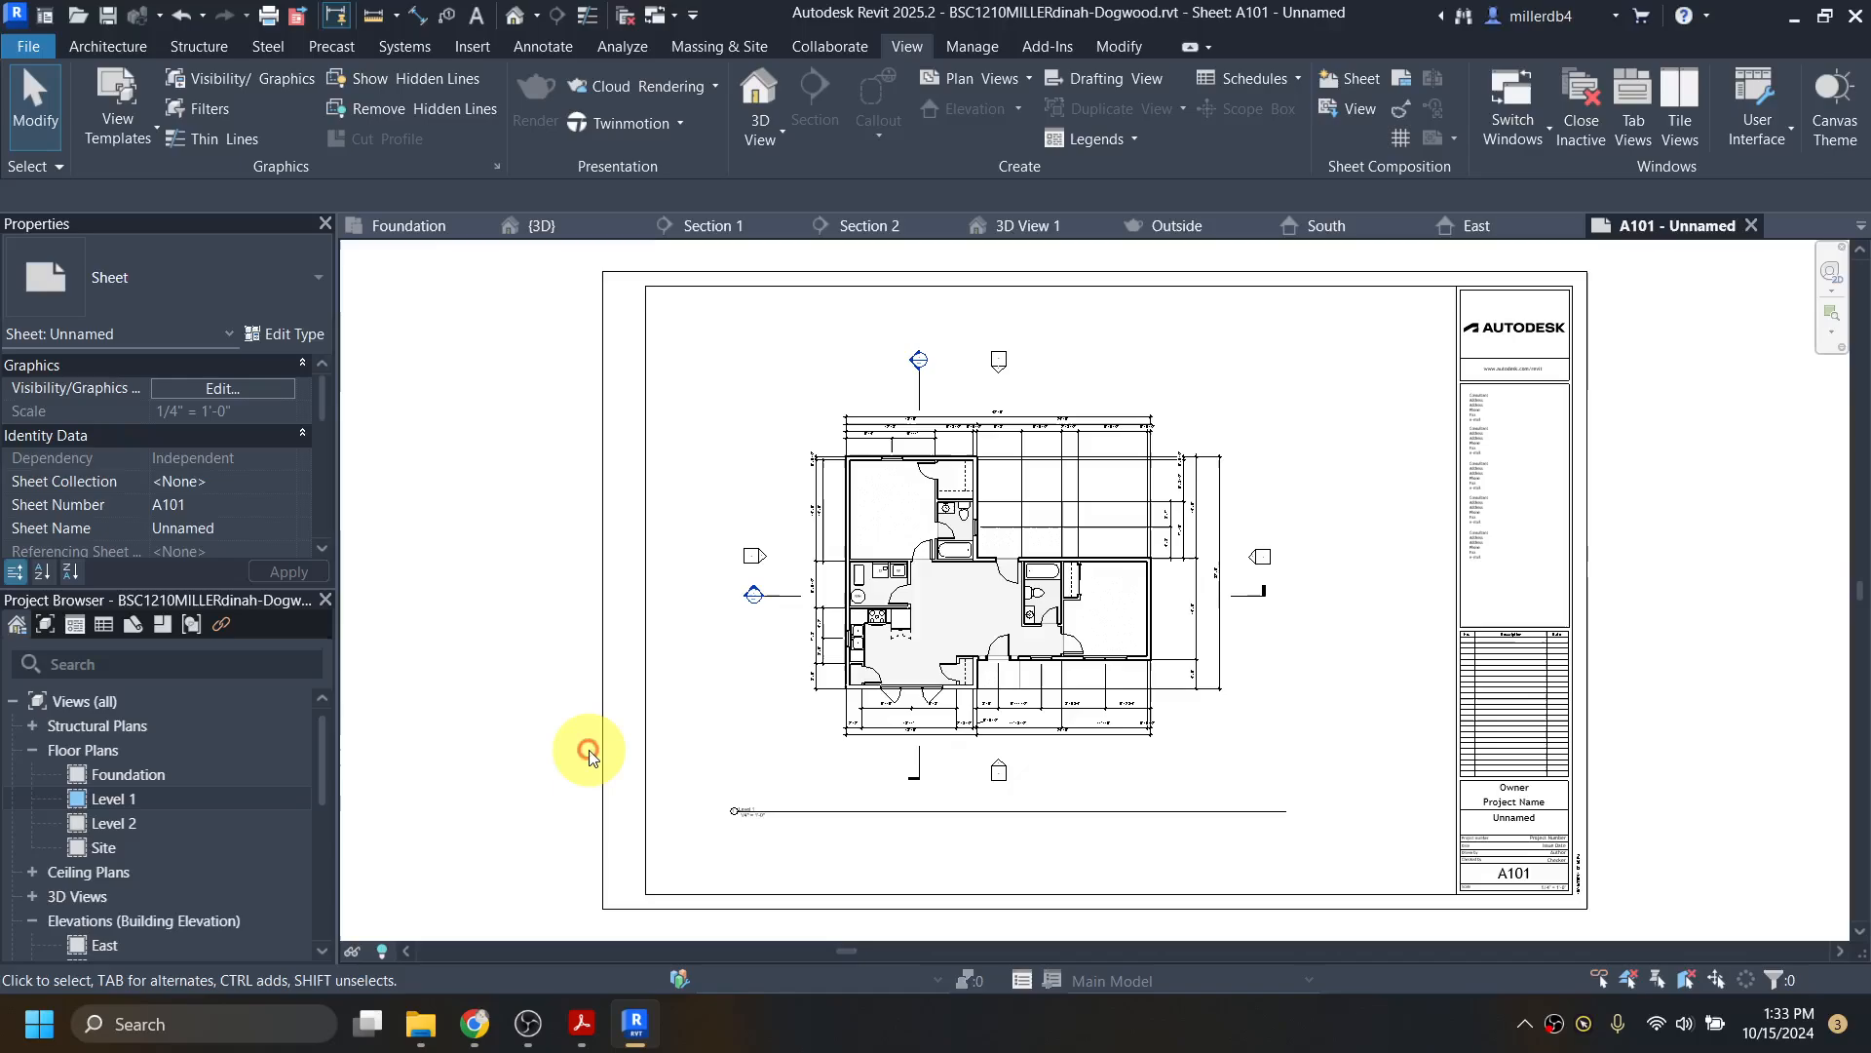
scroll(880, 854, up, 1)
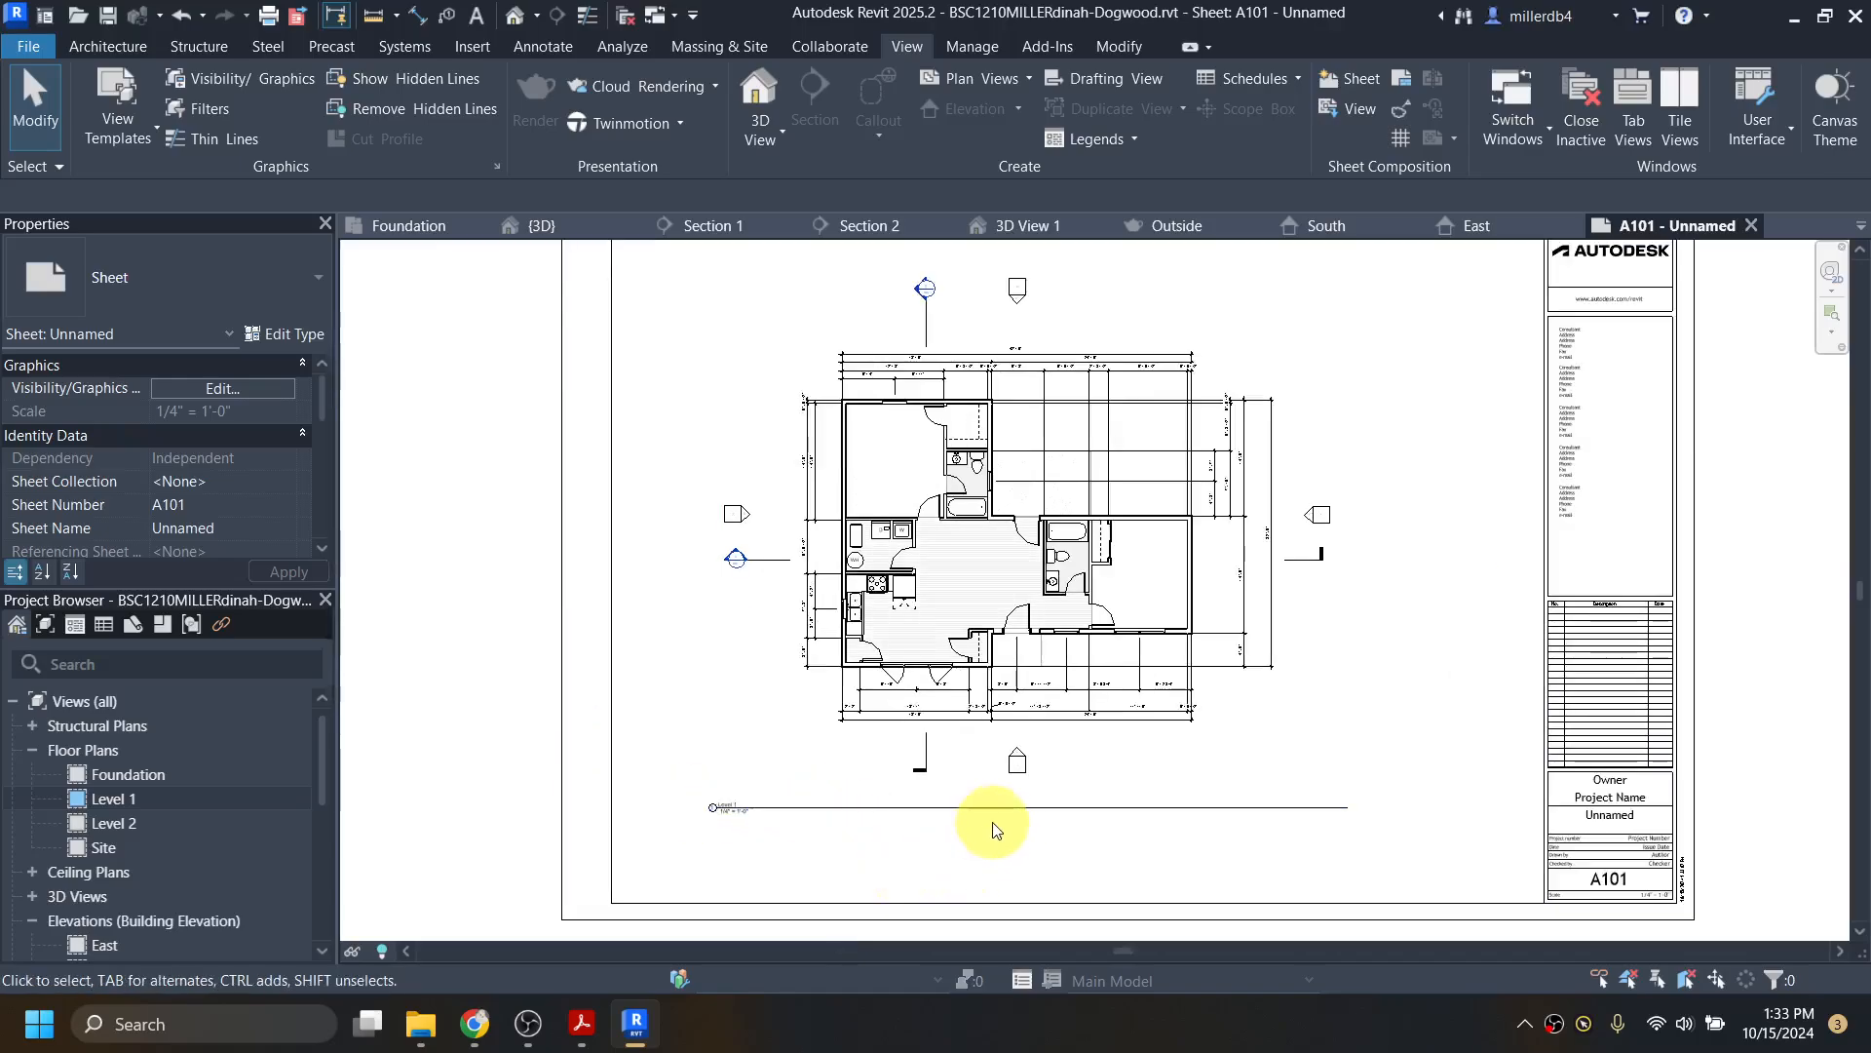
scroll(729, 819, up, 5)
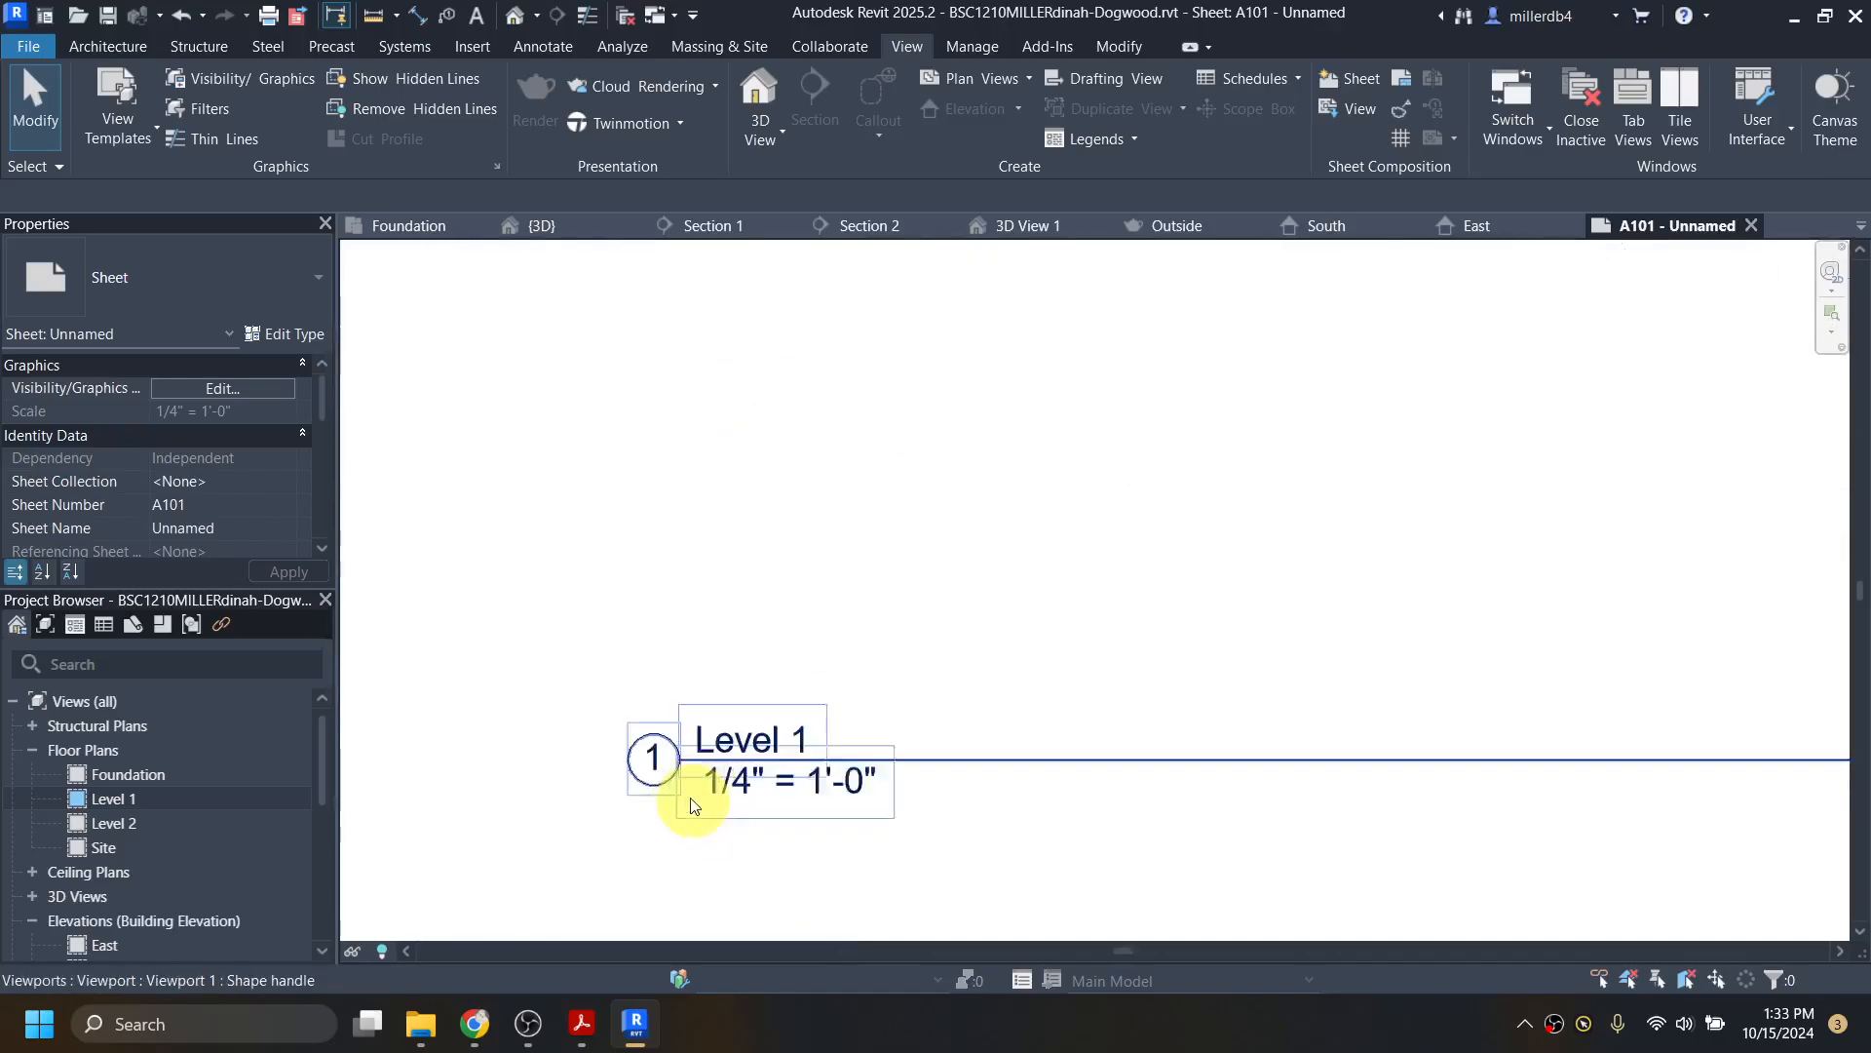
scroll(687, 797, up, 1)
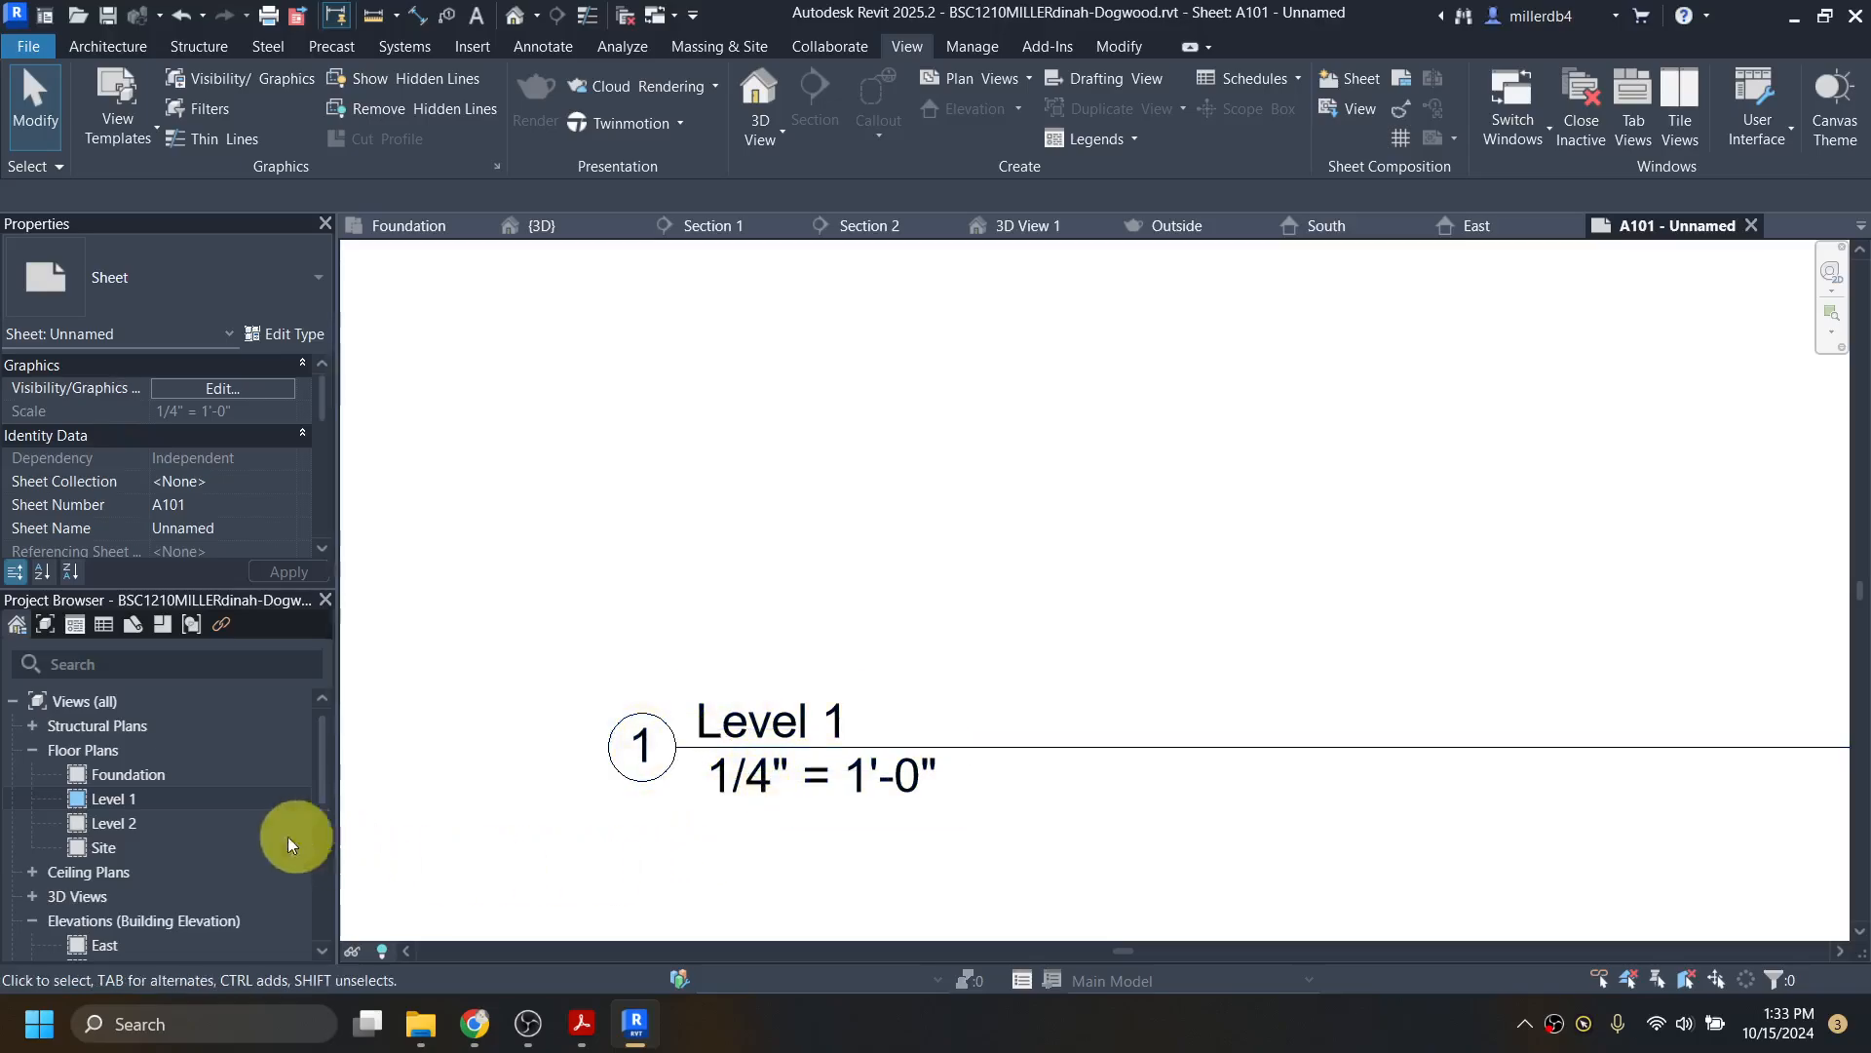
Step: Rename the Level 1 view to FLOOR PLAN, also renaming the matching level
click(113, 800)
right_click(114, 799)
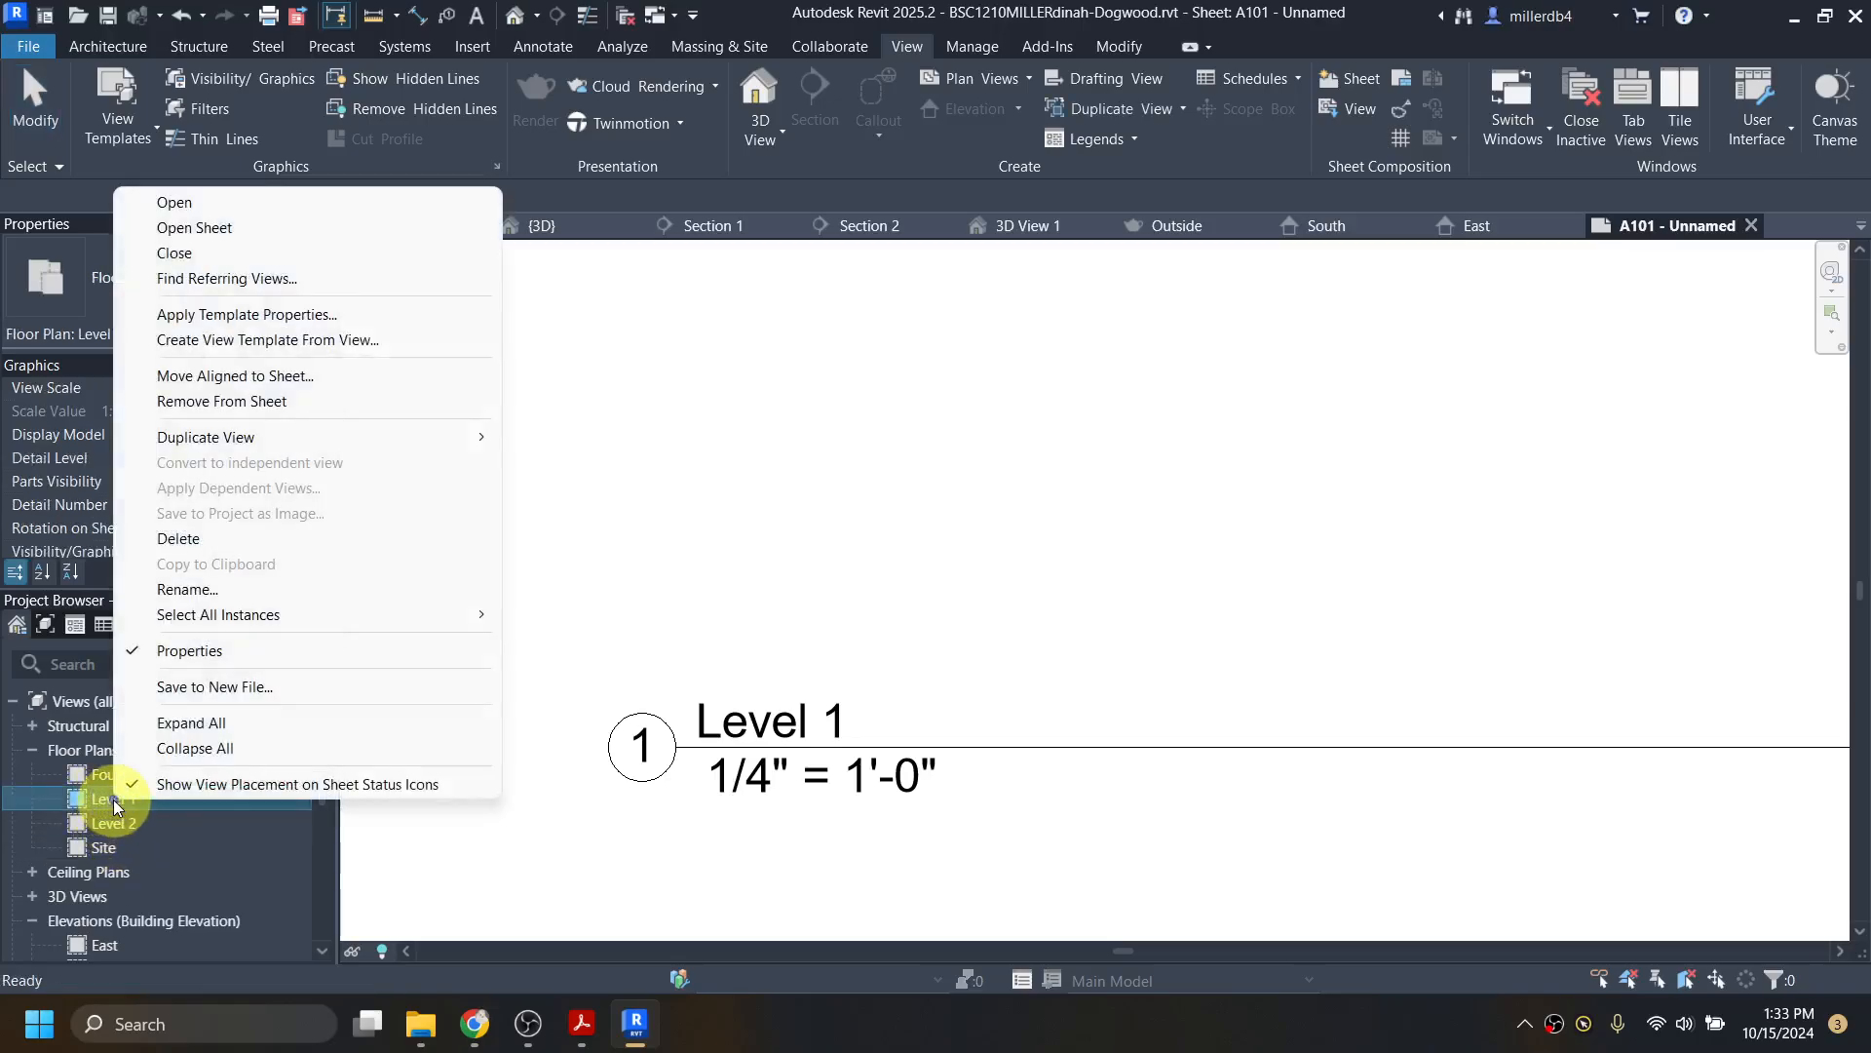
click(261, 587)
key(Caps_Lock)
text(FL)
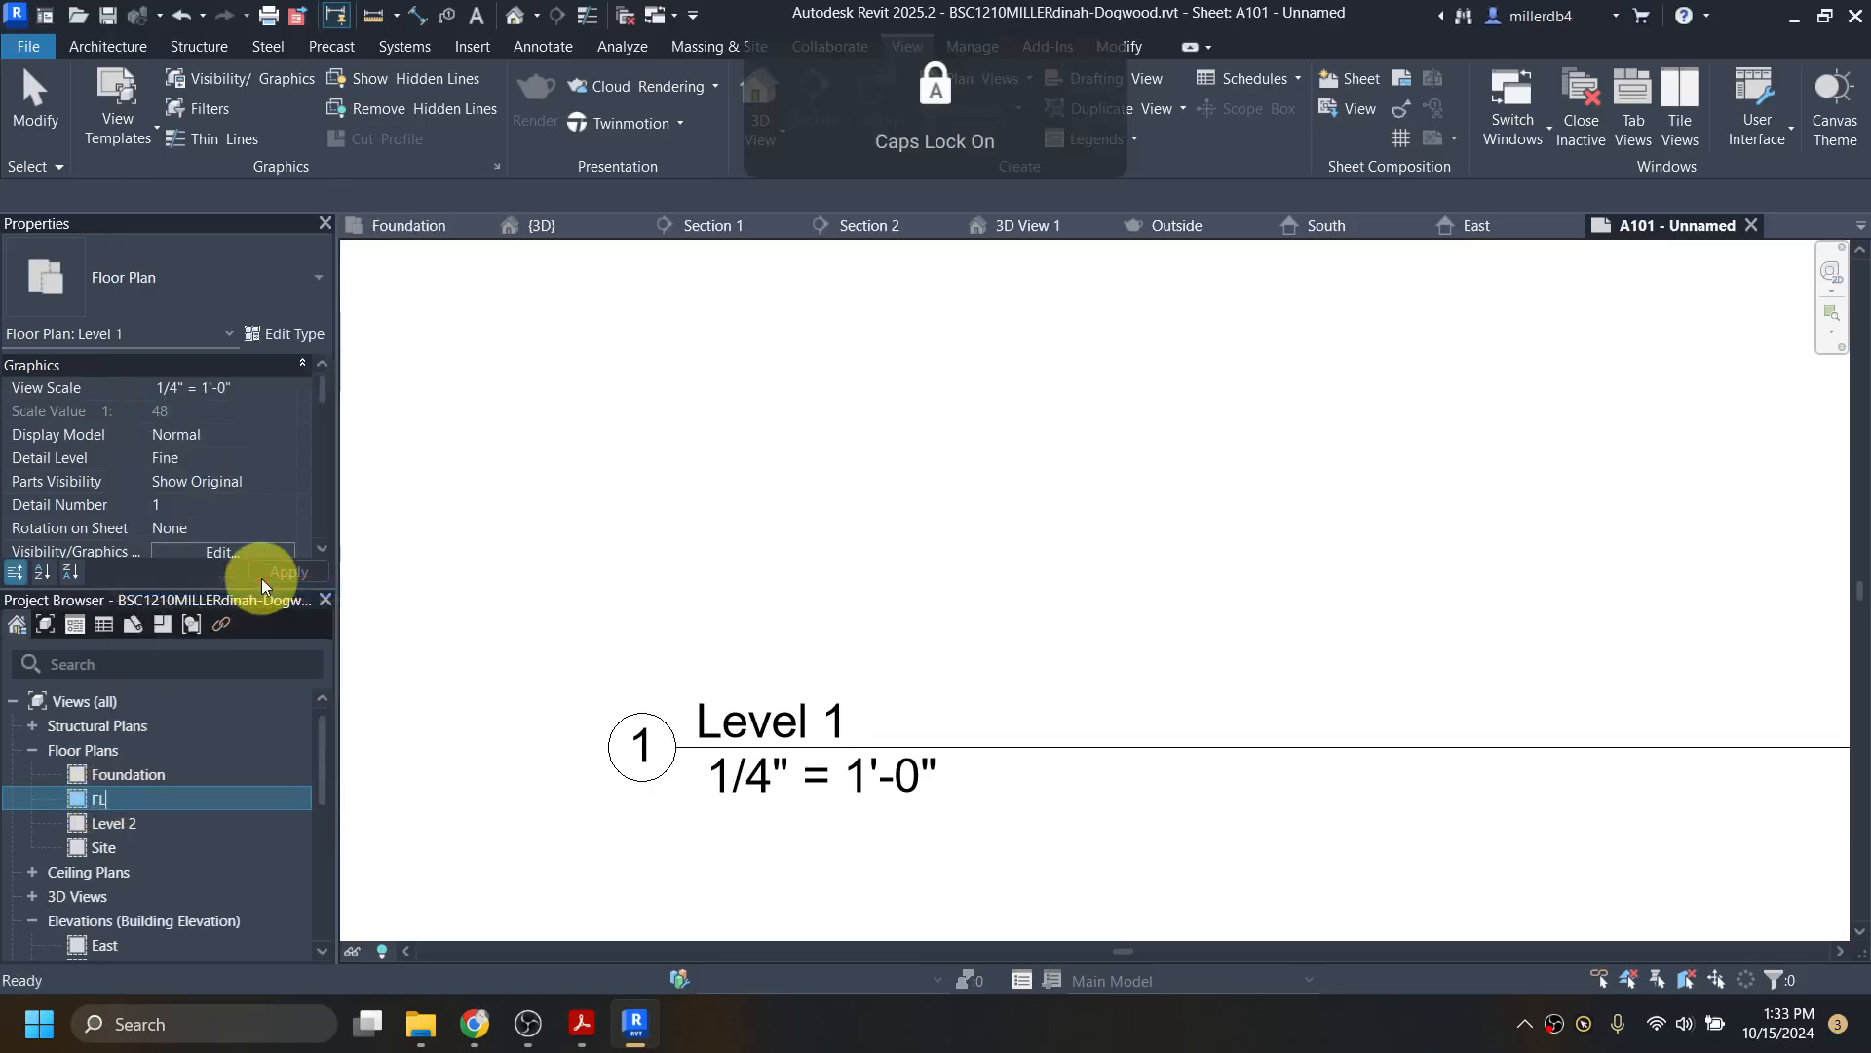
text(OOR PLAN)
key(Return)
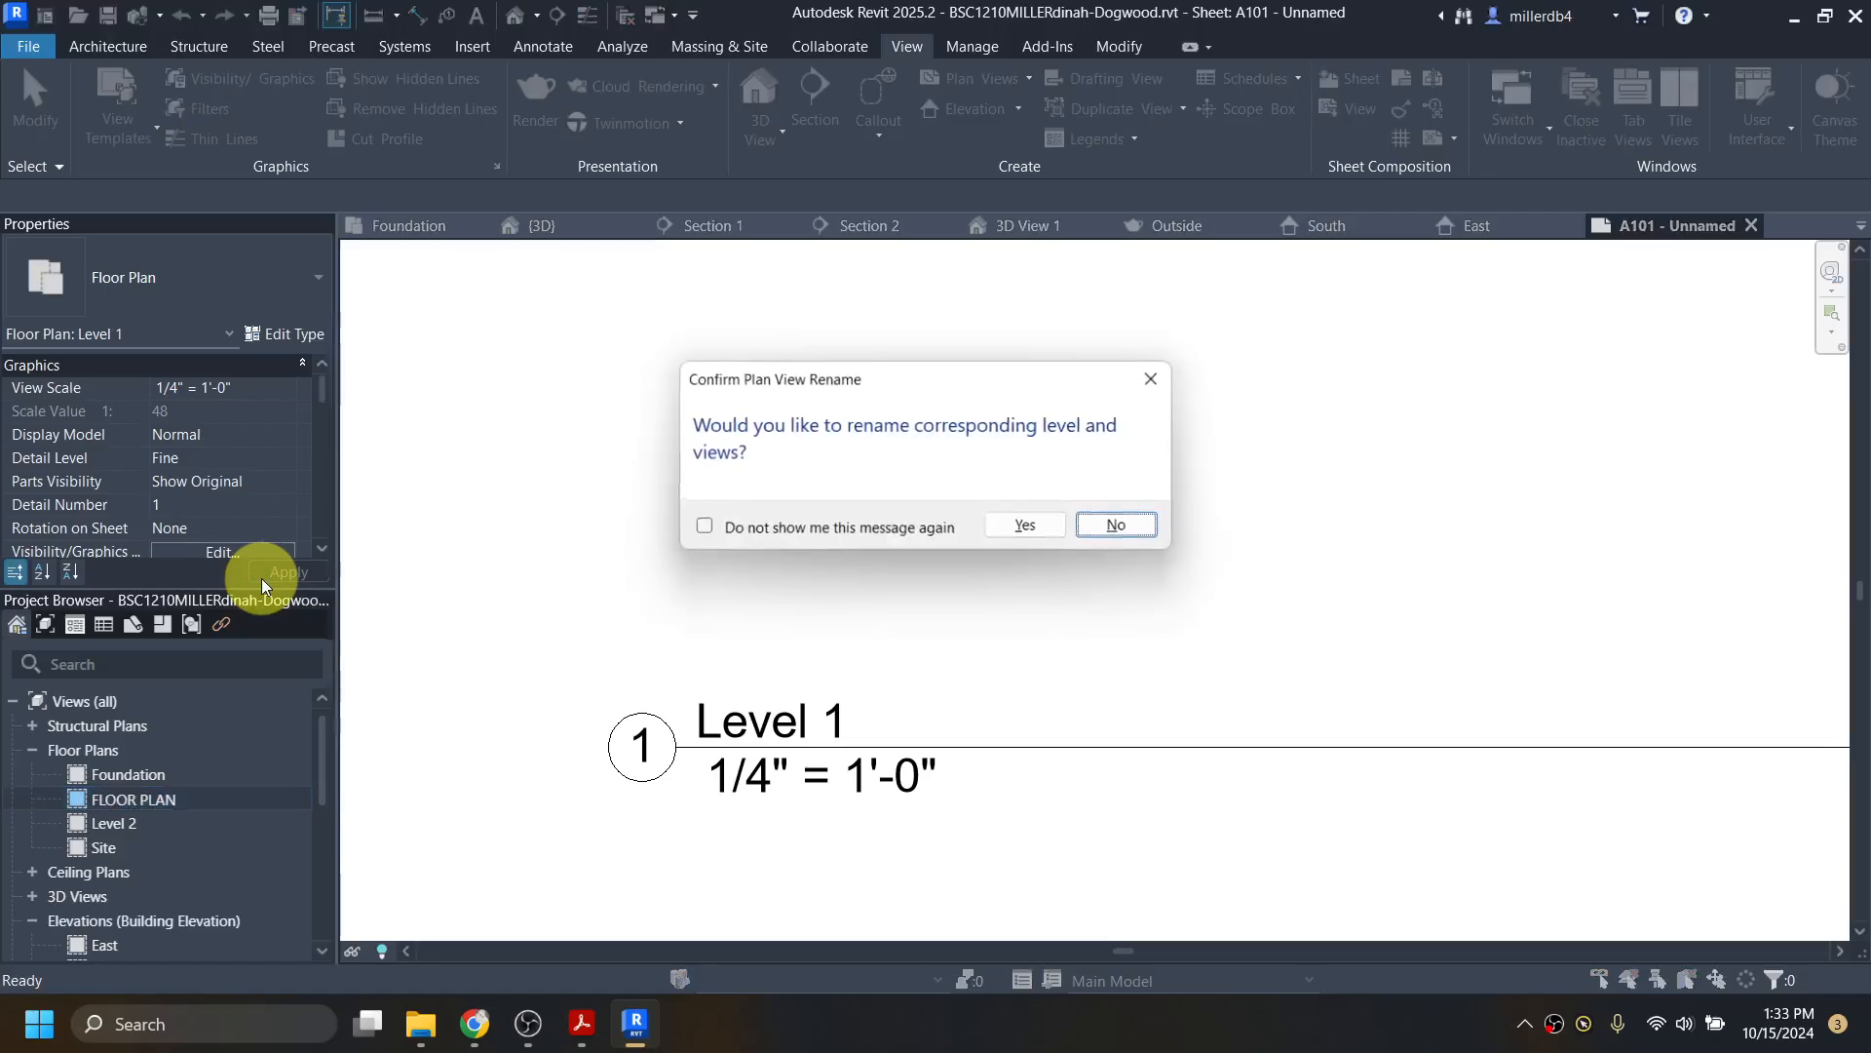
click(1023, 528)
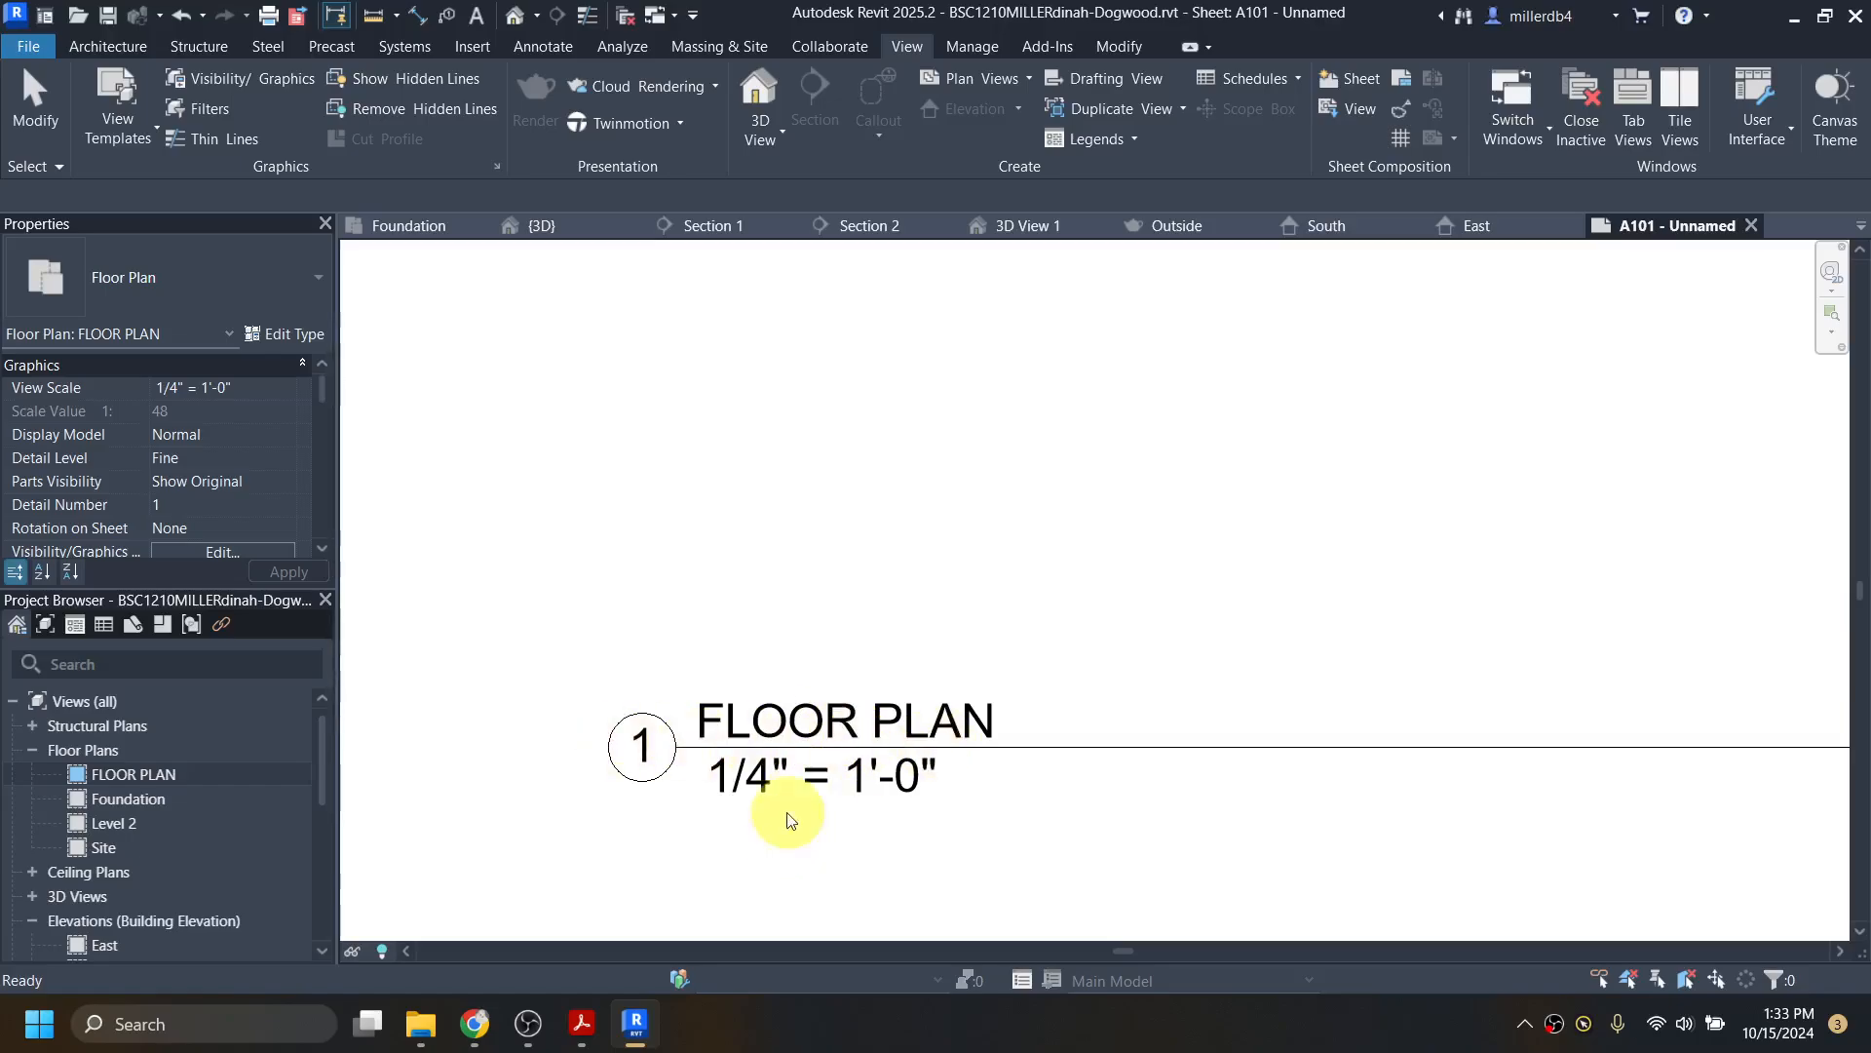
scroll(894, 711, down, 5)
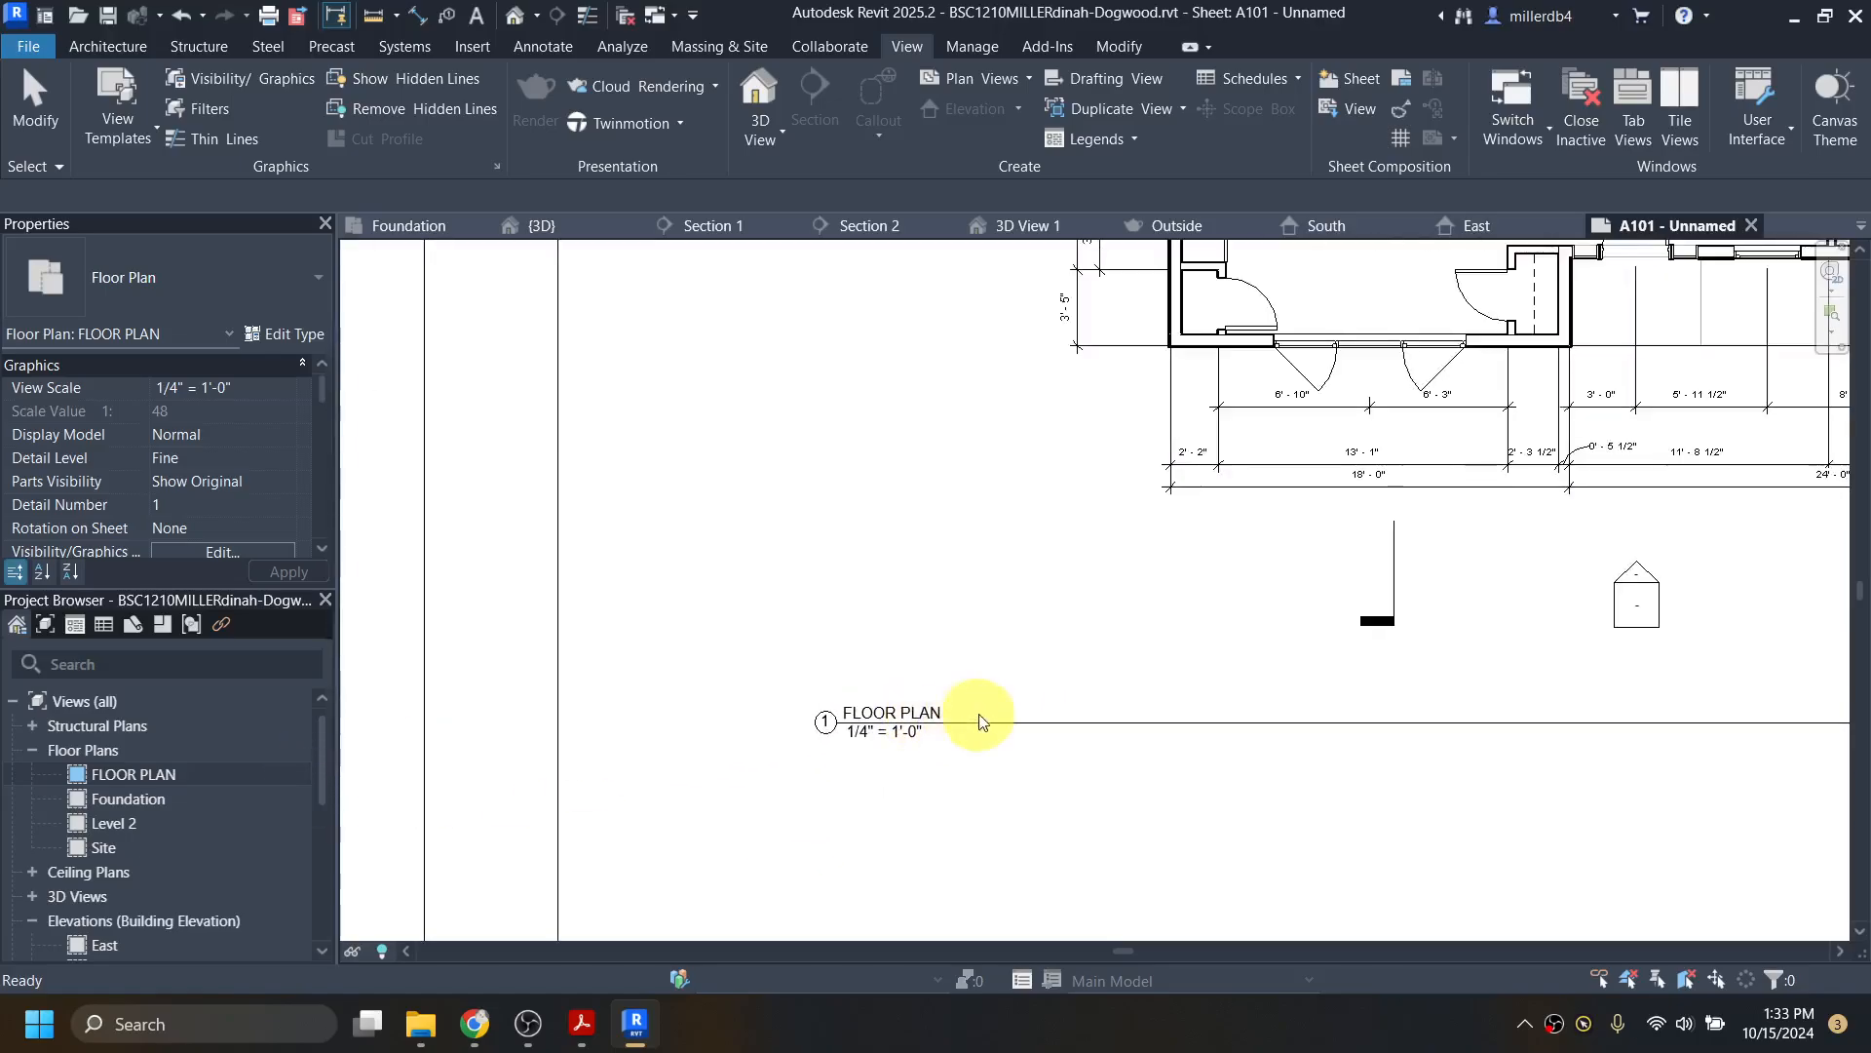
scroll(1078, 815, down, 3)
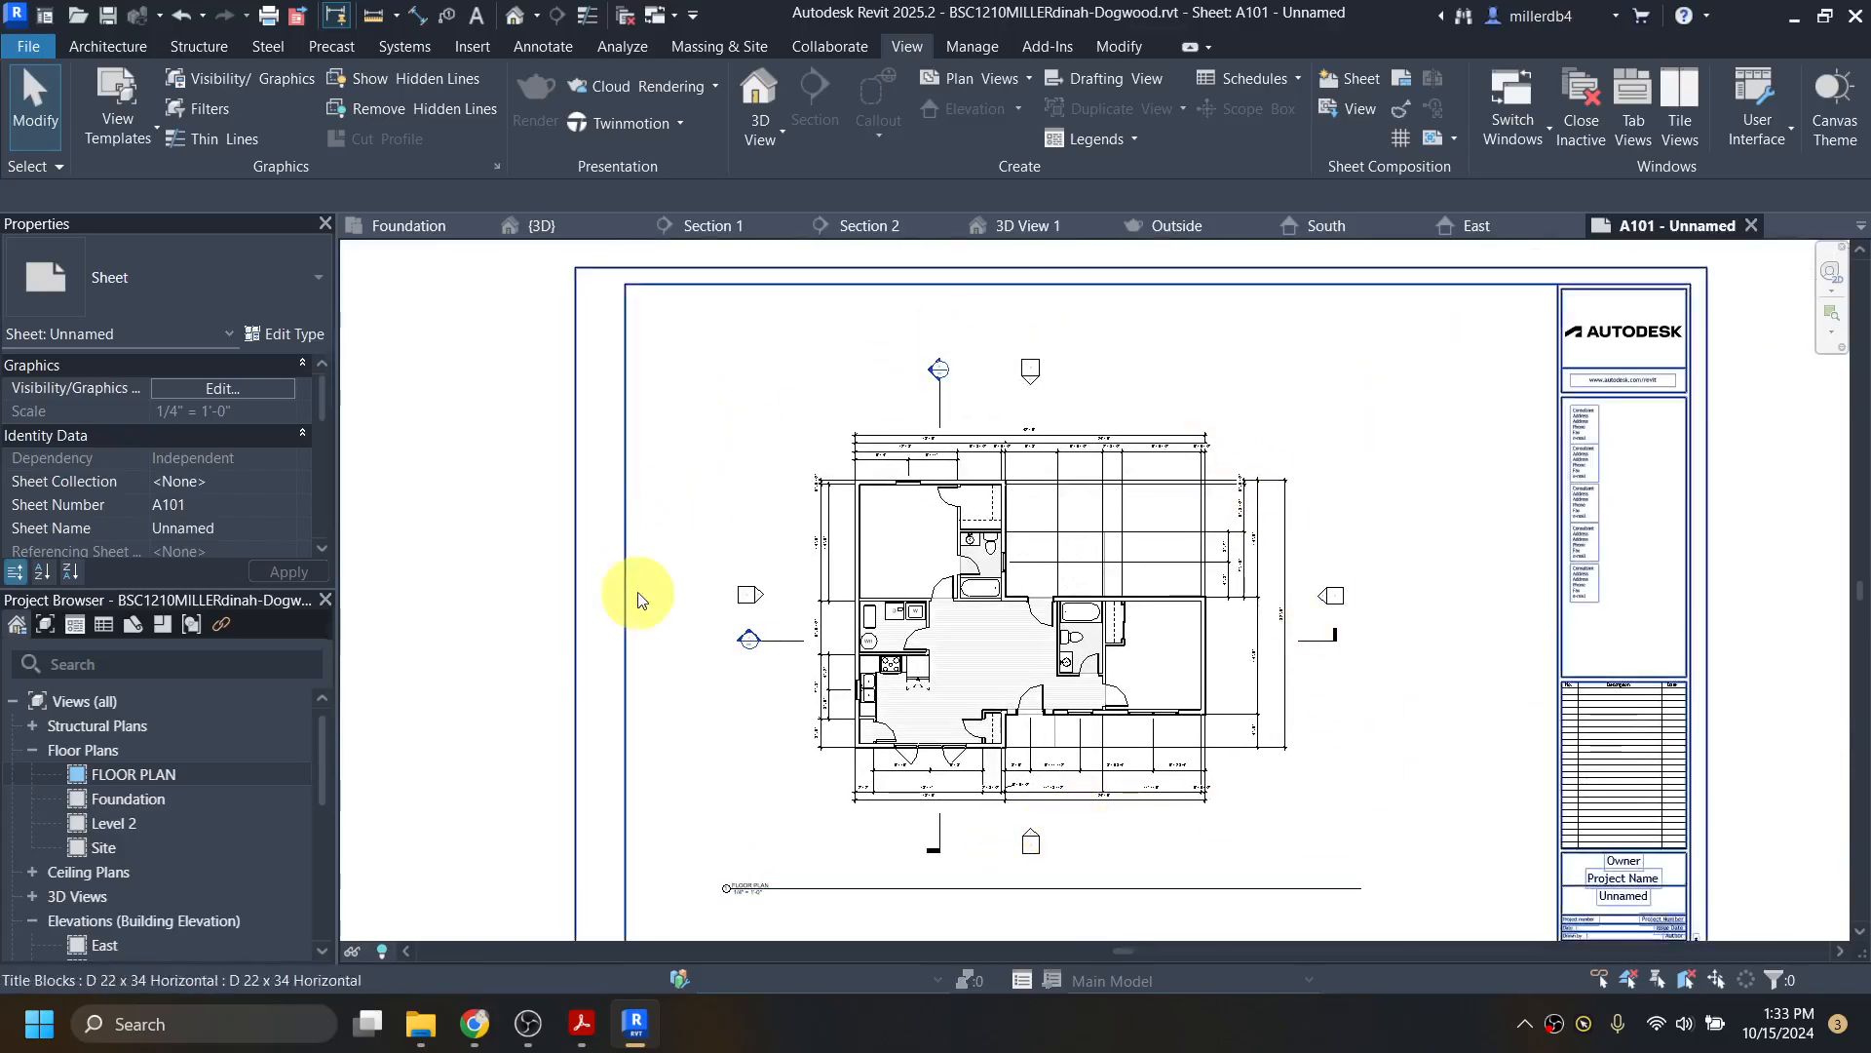
Step: Enter the owner's full name in the title block's Owner field
scroll(261, 803, down, 5)
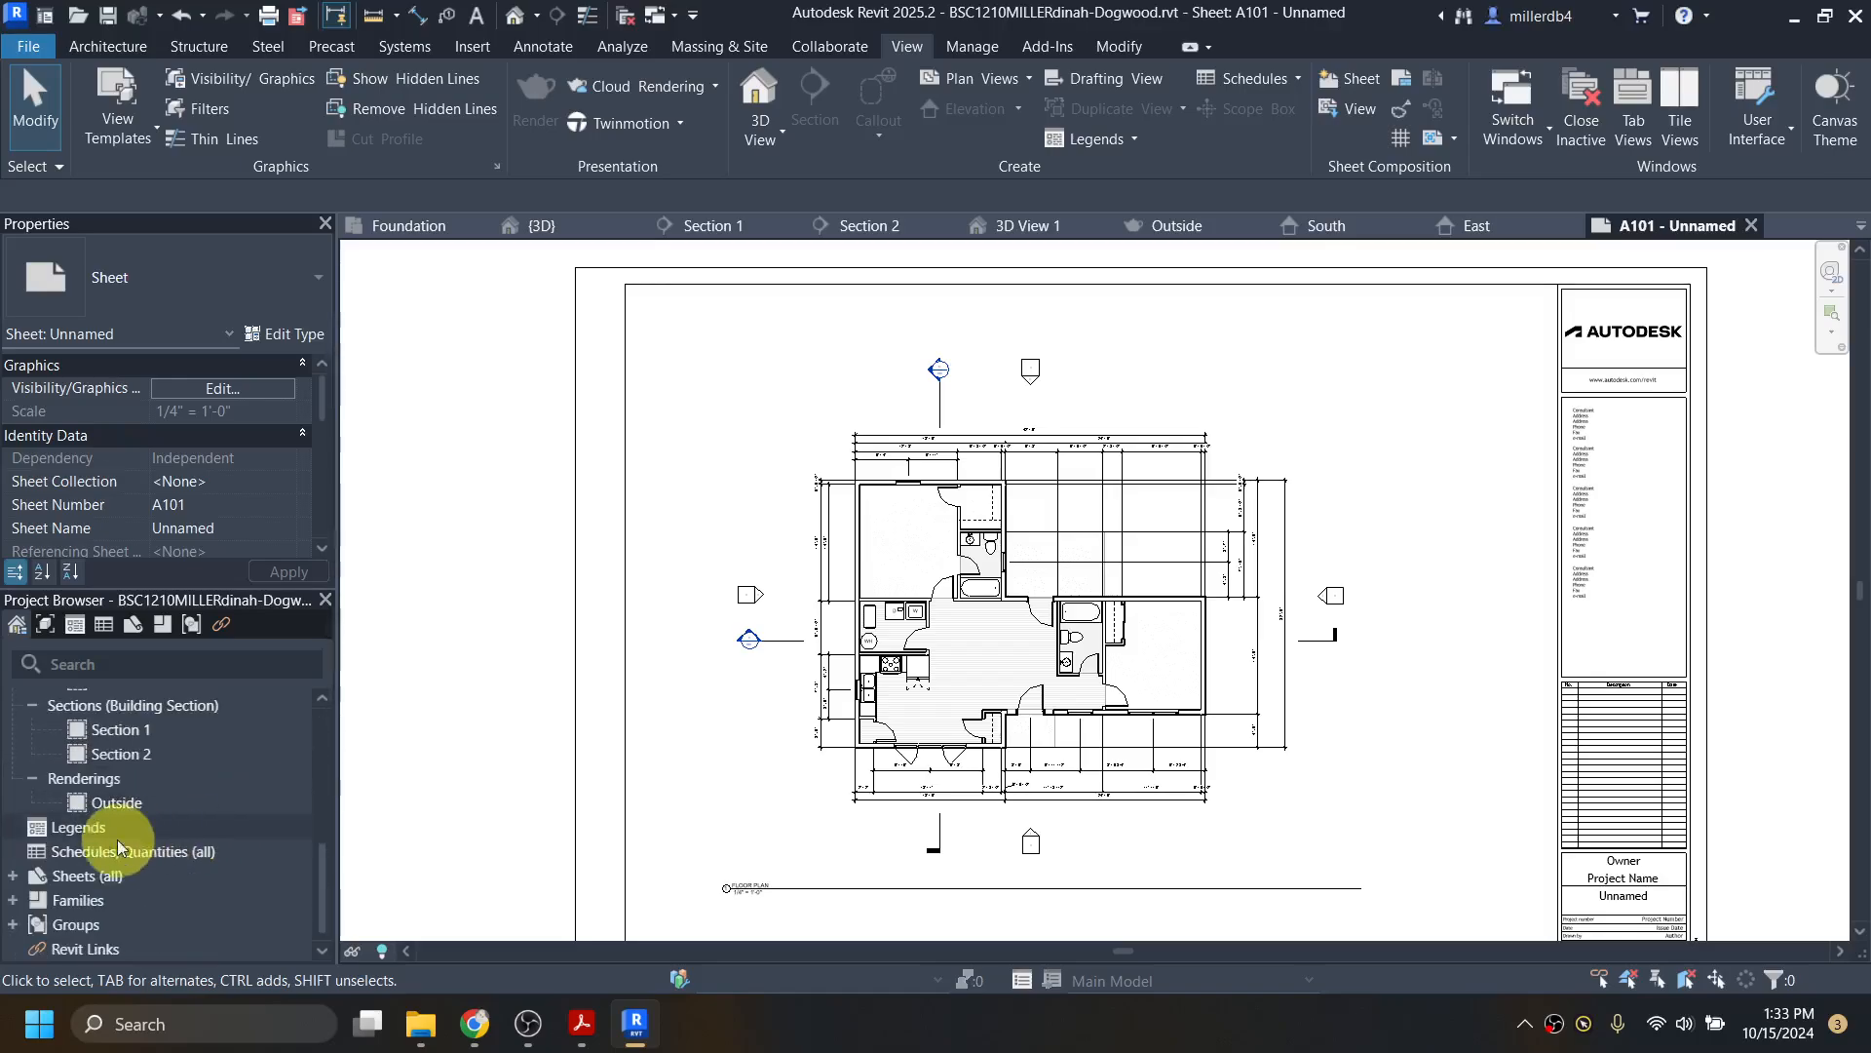
scroll(1529, 639, up, 2)
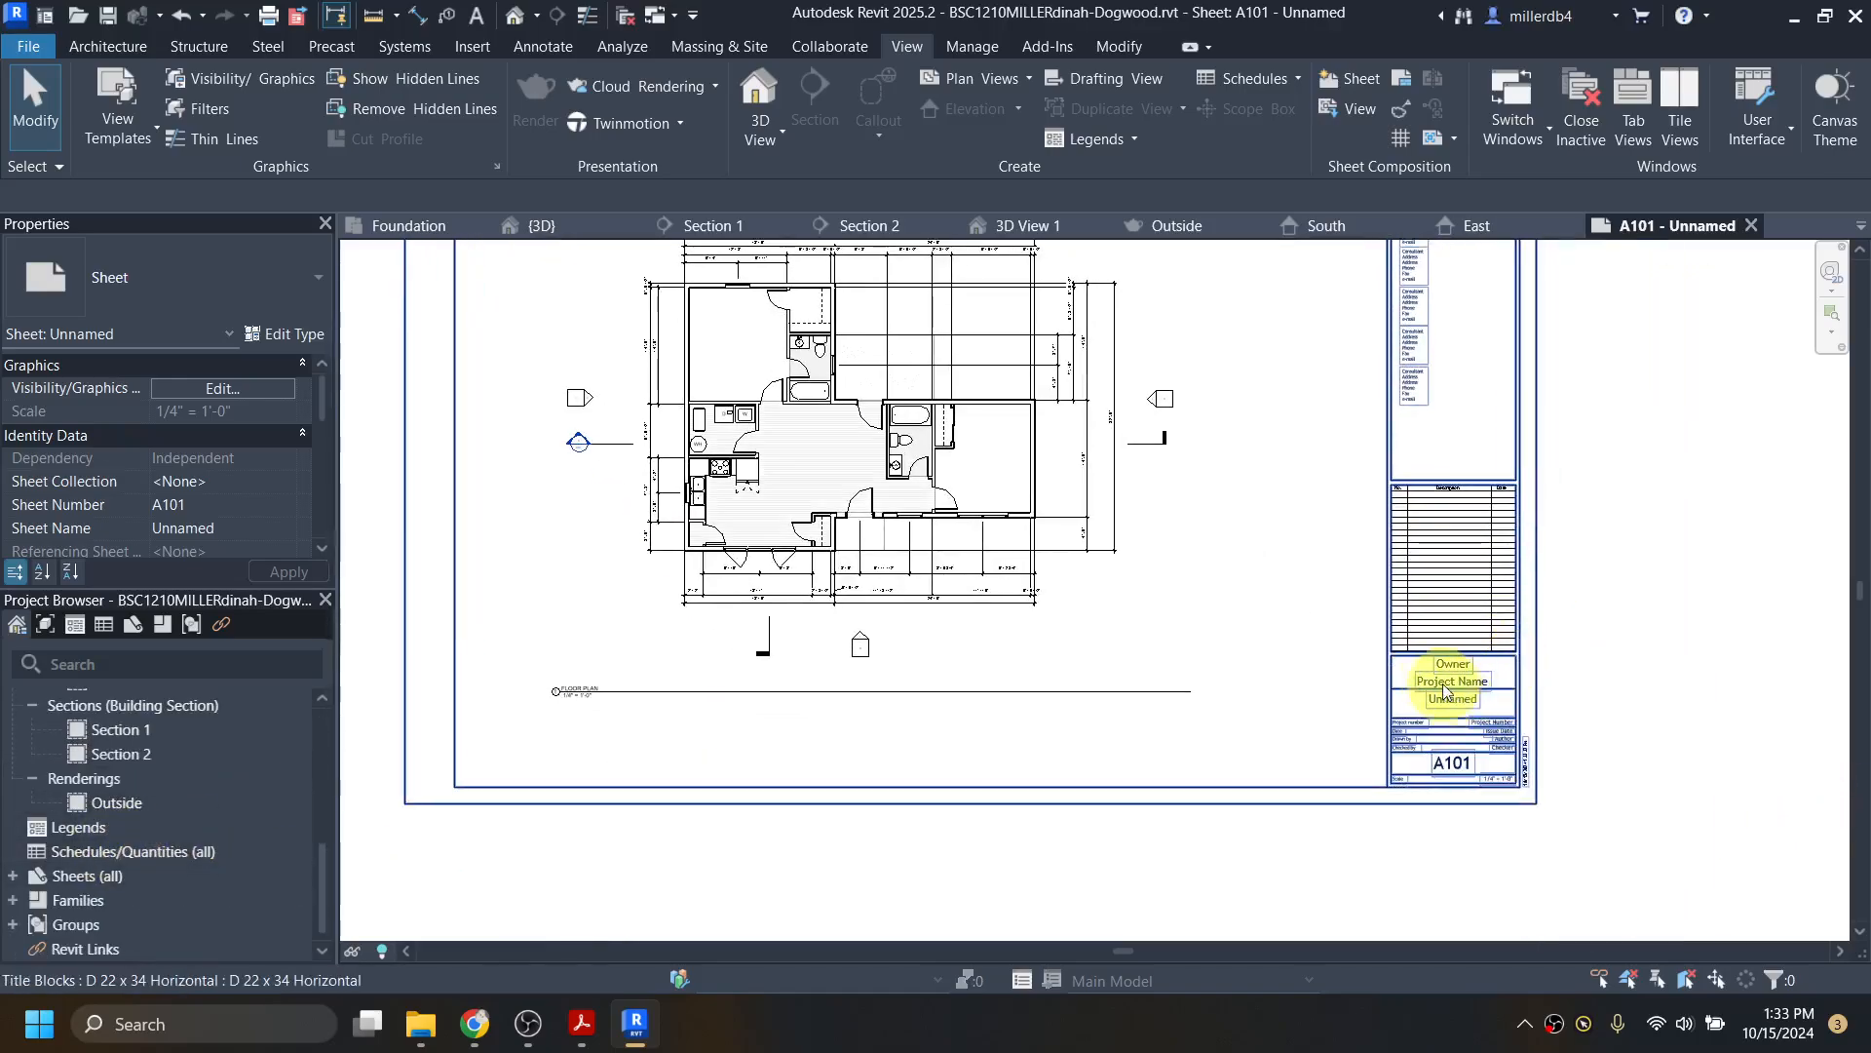
scroll(1449, 663, up, 2)
scroll(1483, 668, up, 2)
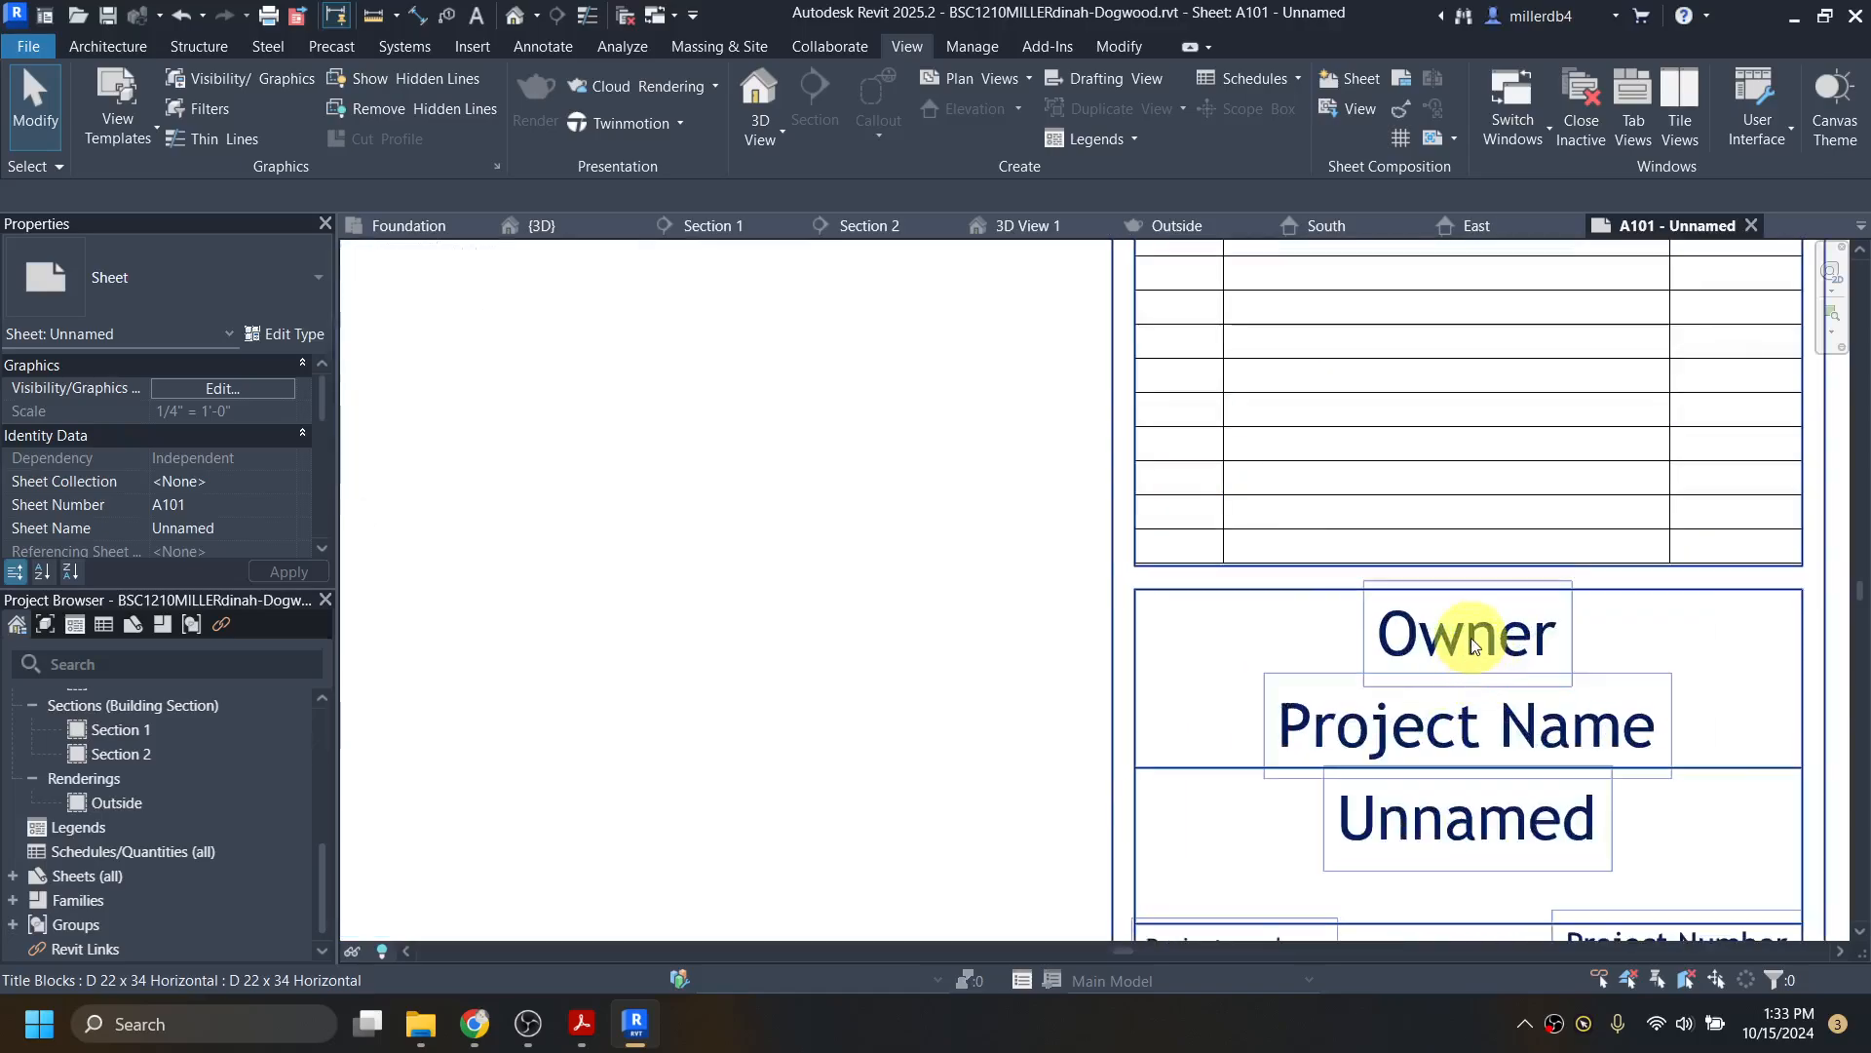
scroll(1468, 634, down, 3)
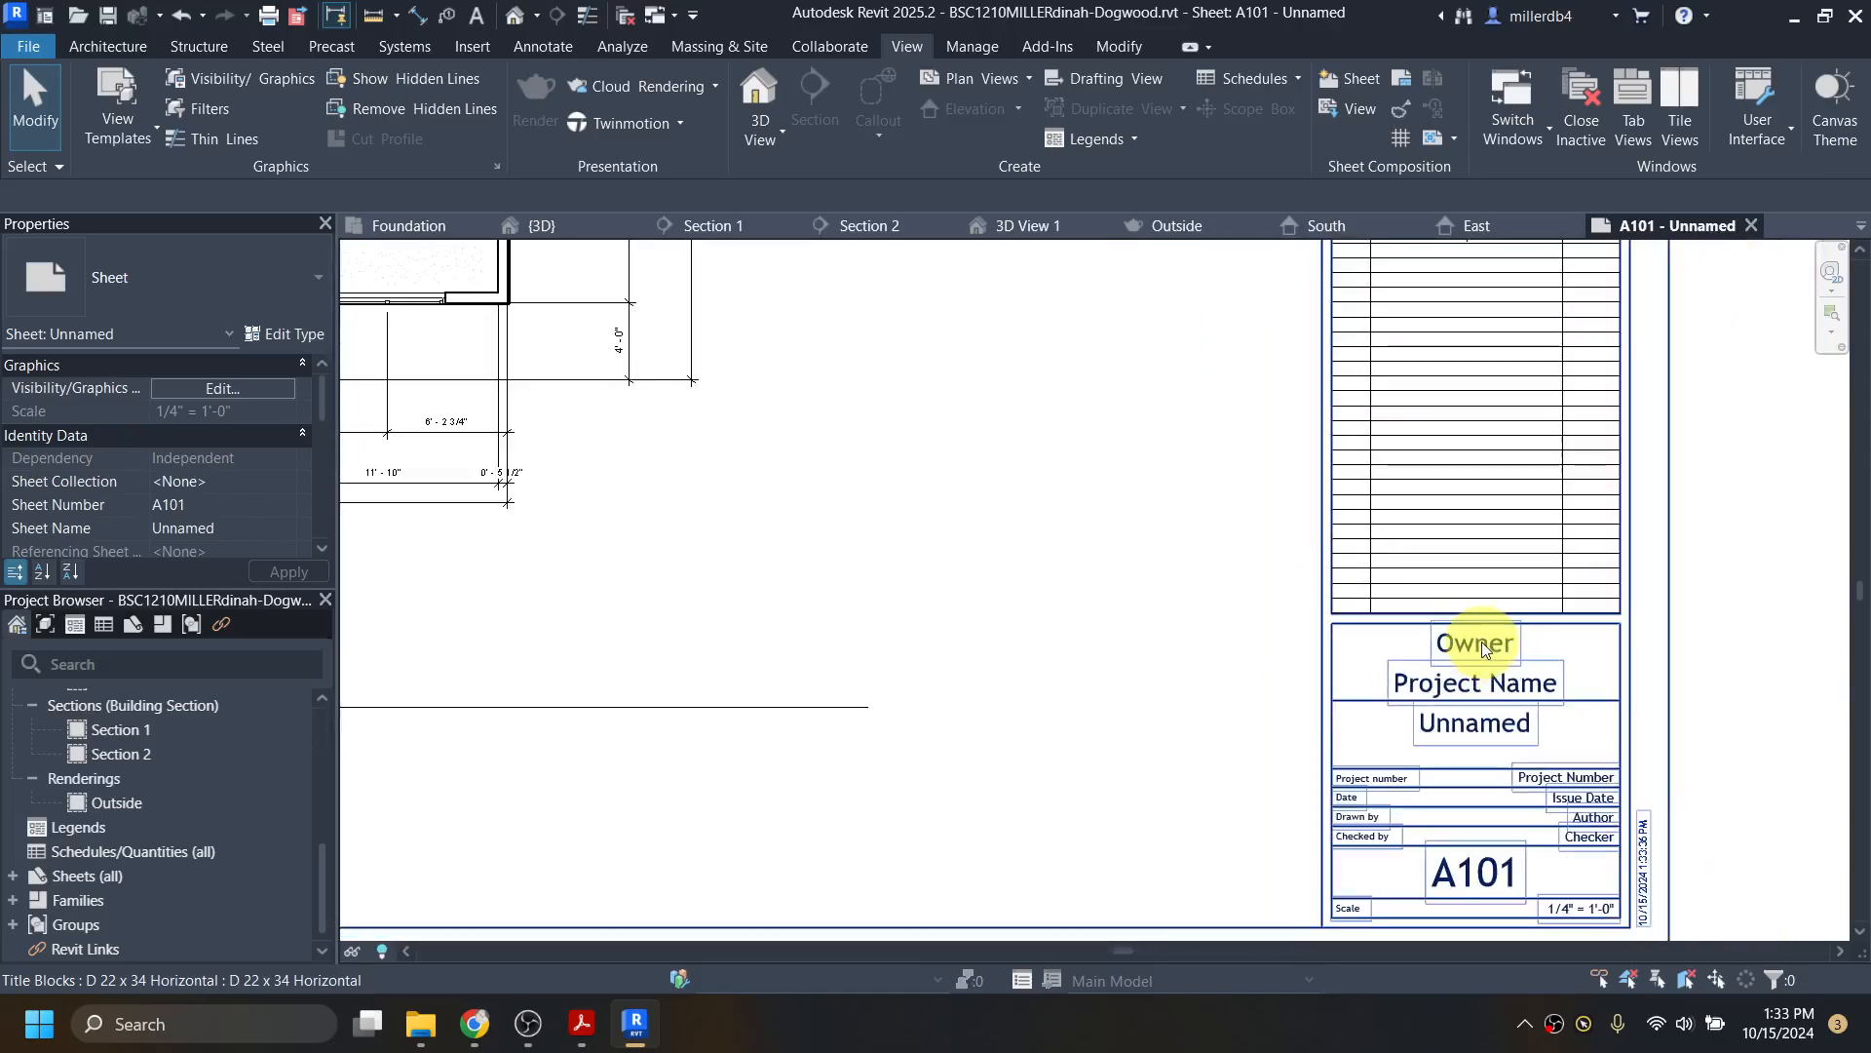
click(1485, 646)
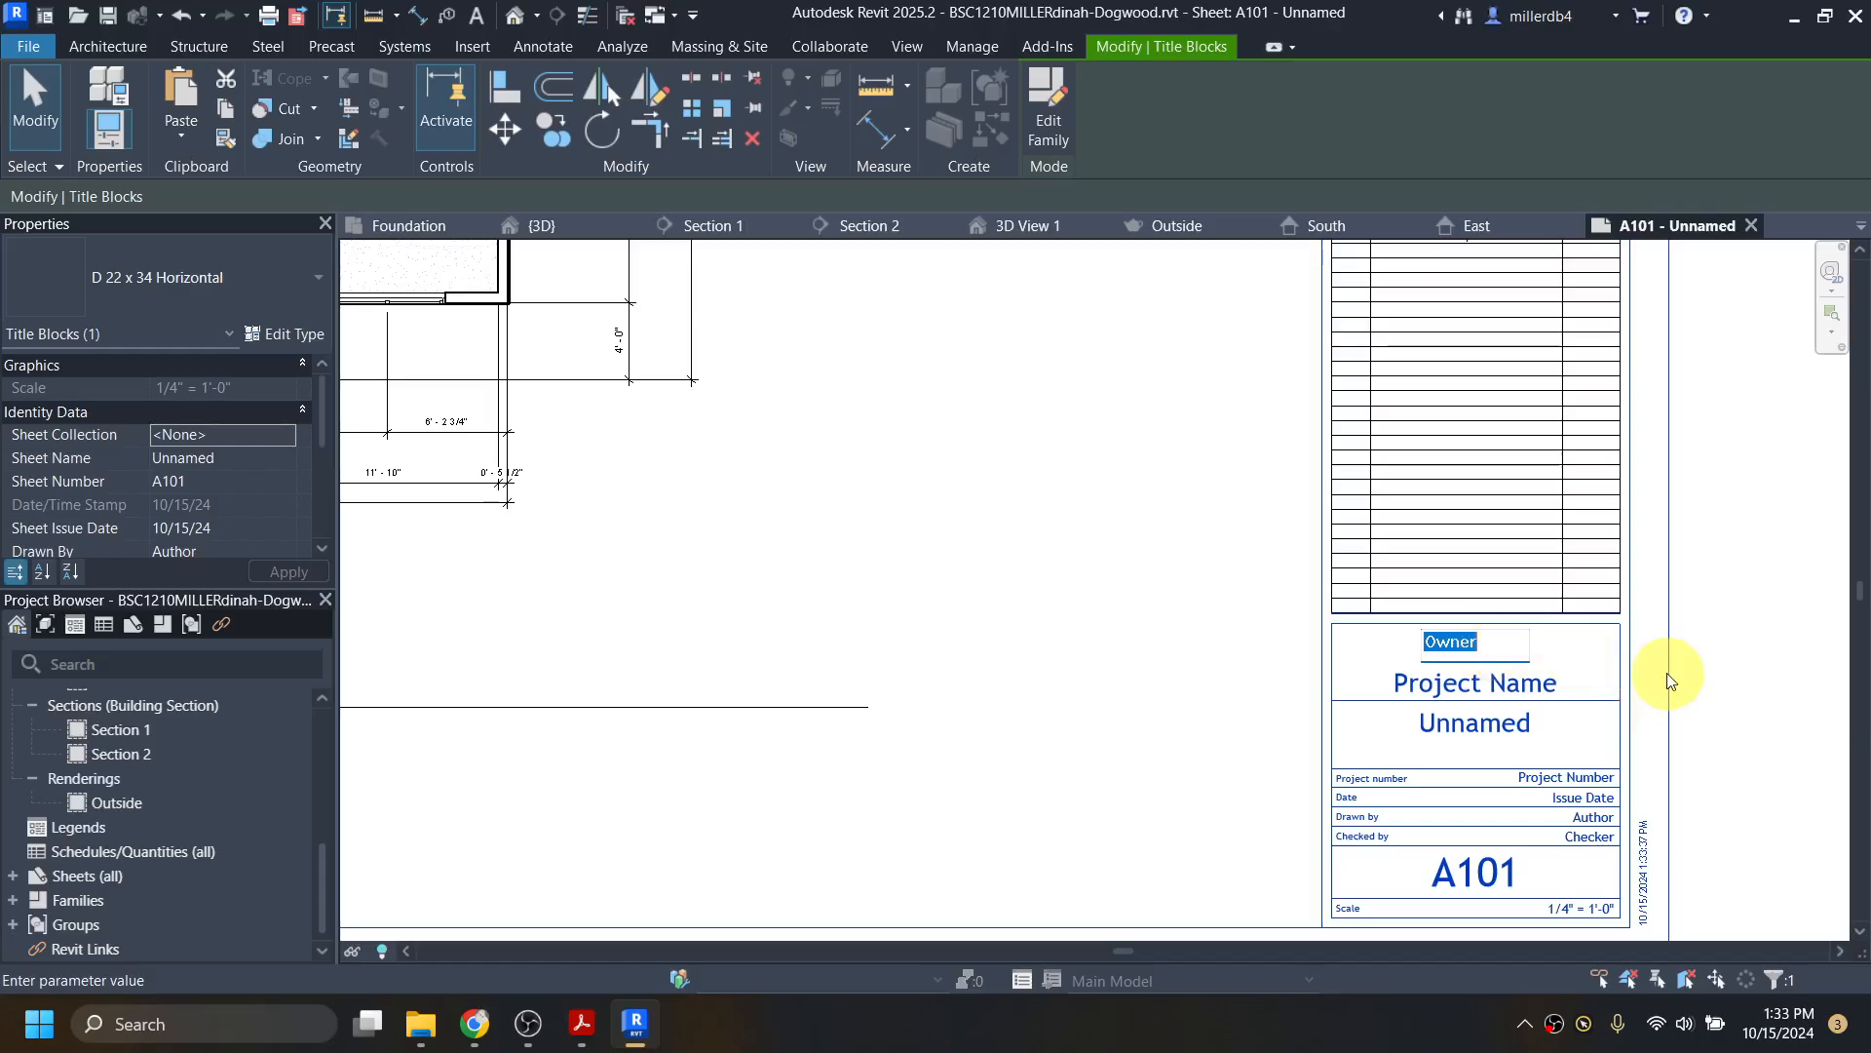
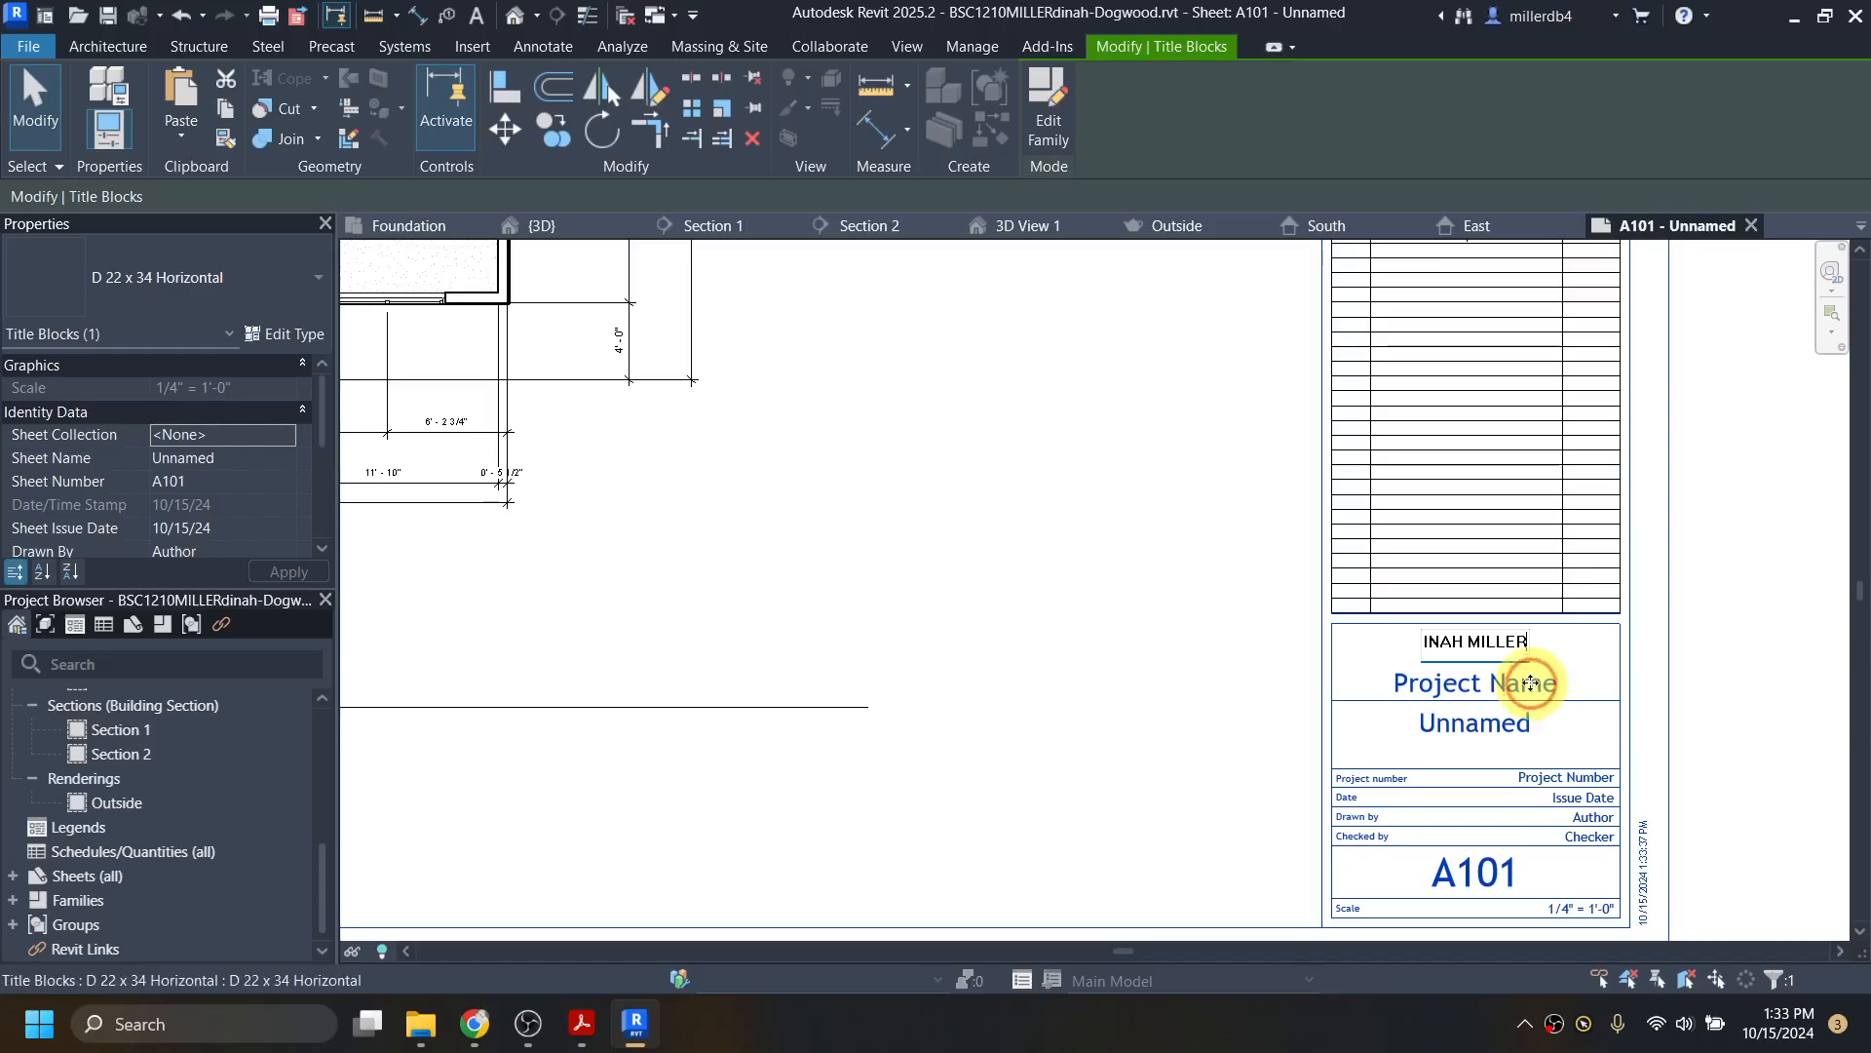
click(1530, 682)
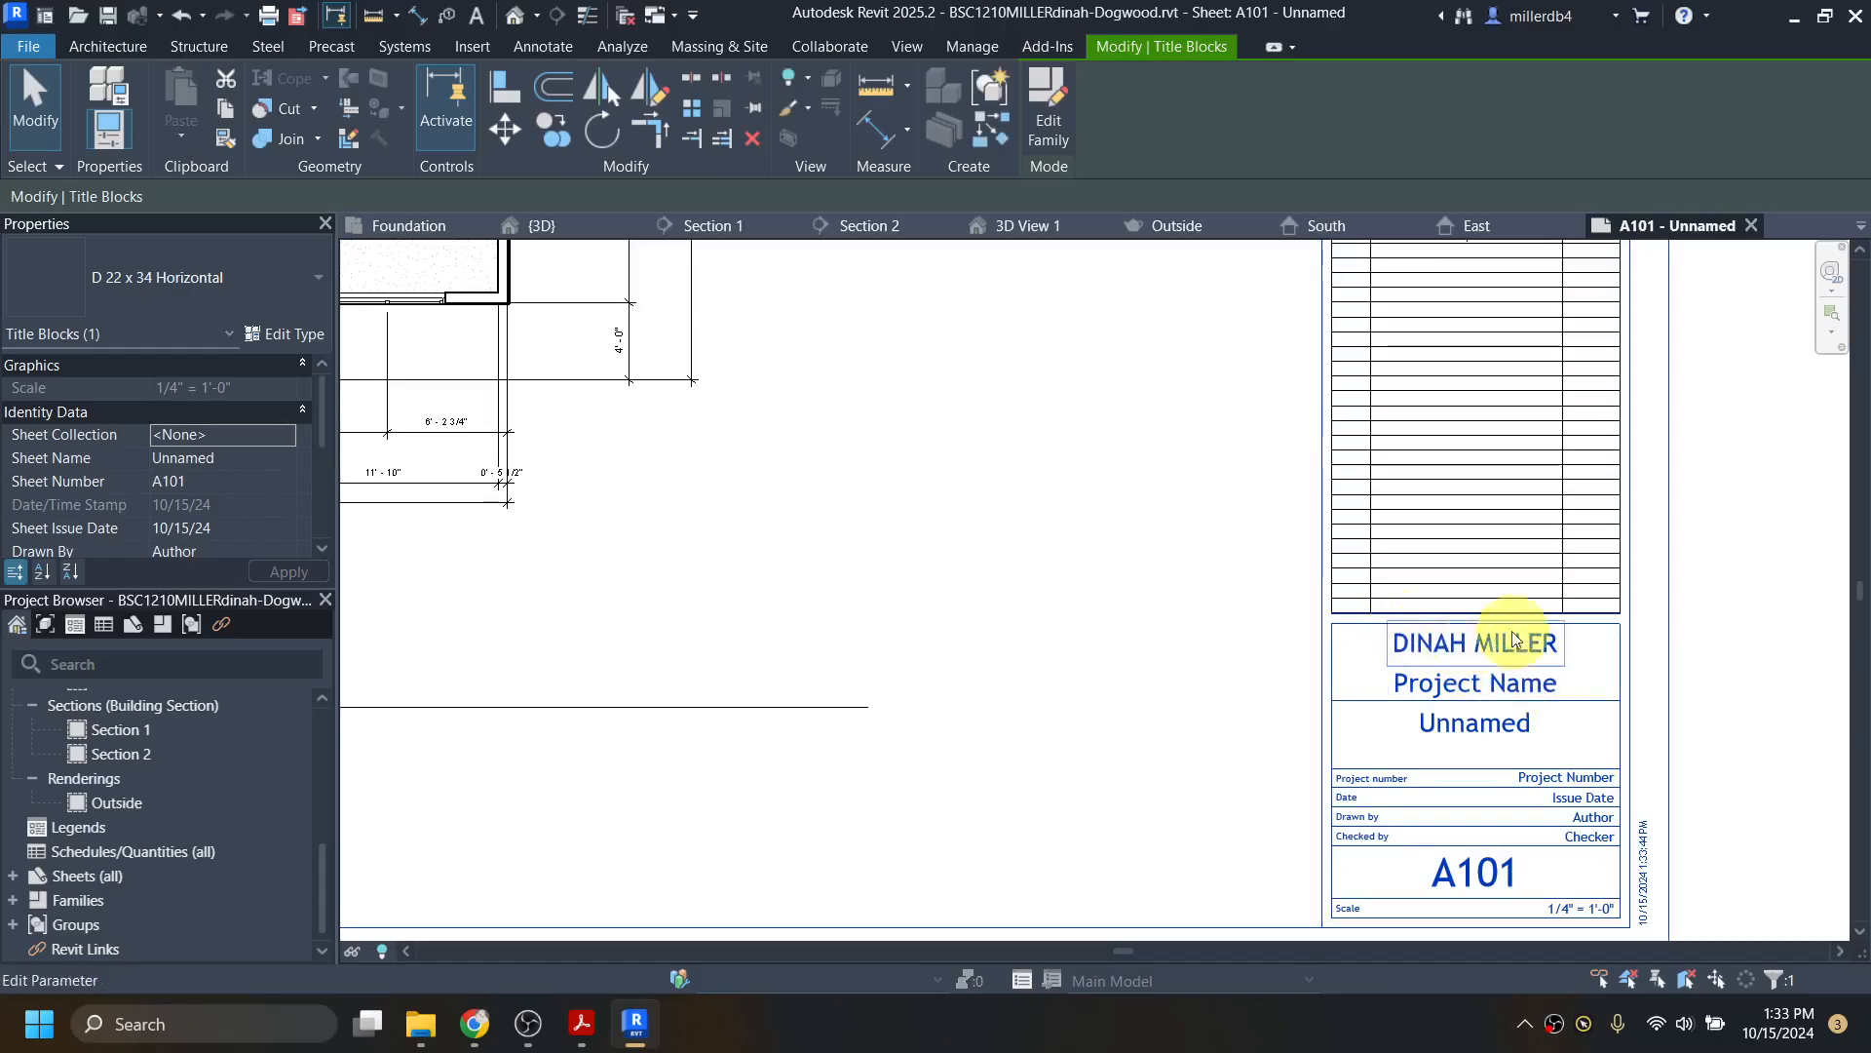
Step: Set the title block's project name to DOGWOOD and sheet name to FLOOR PLAN
click(1630, 638)
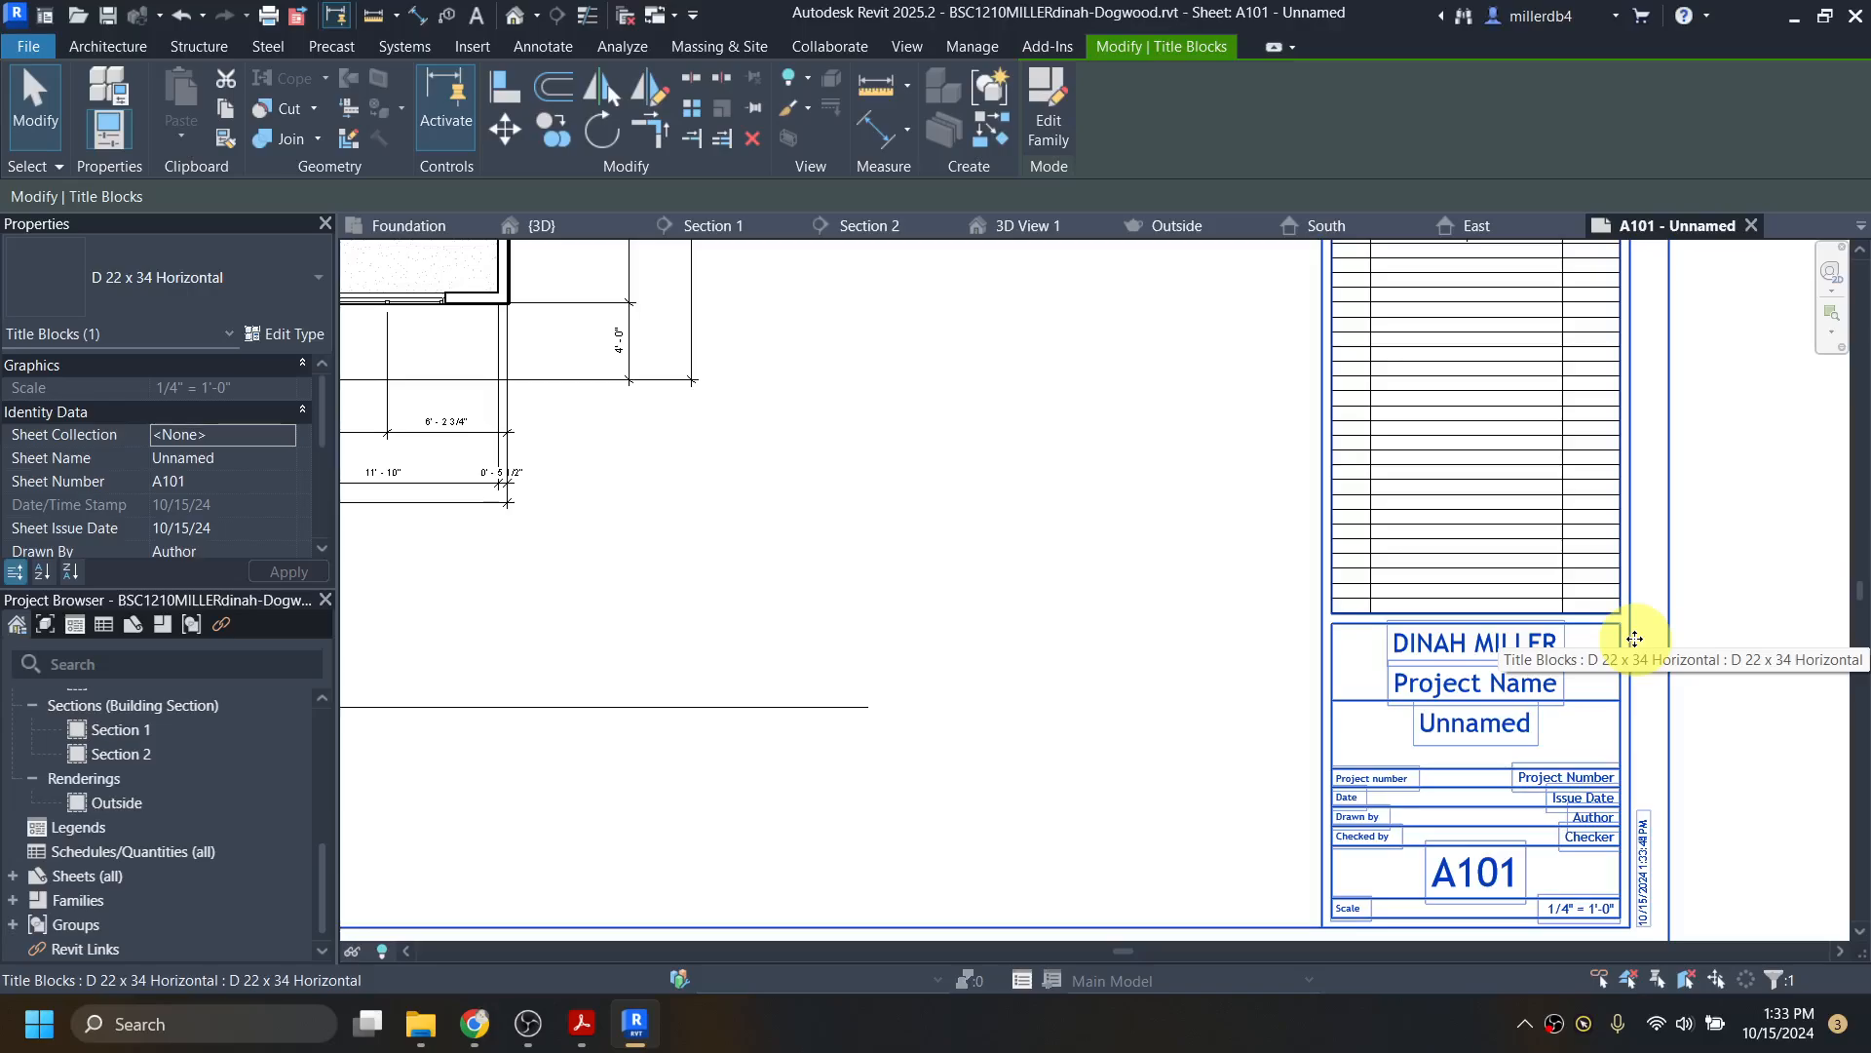
click(1536, 684)
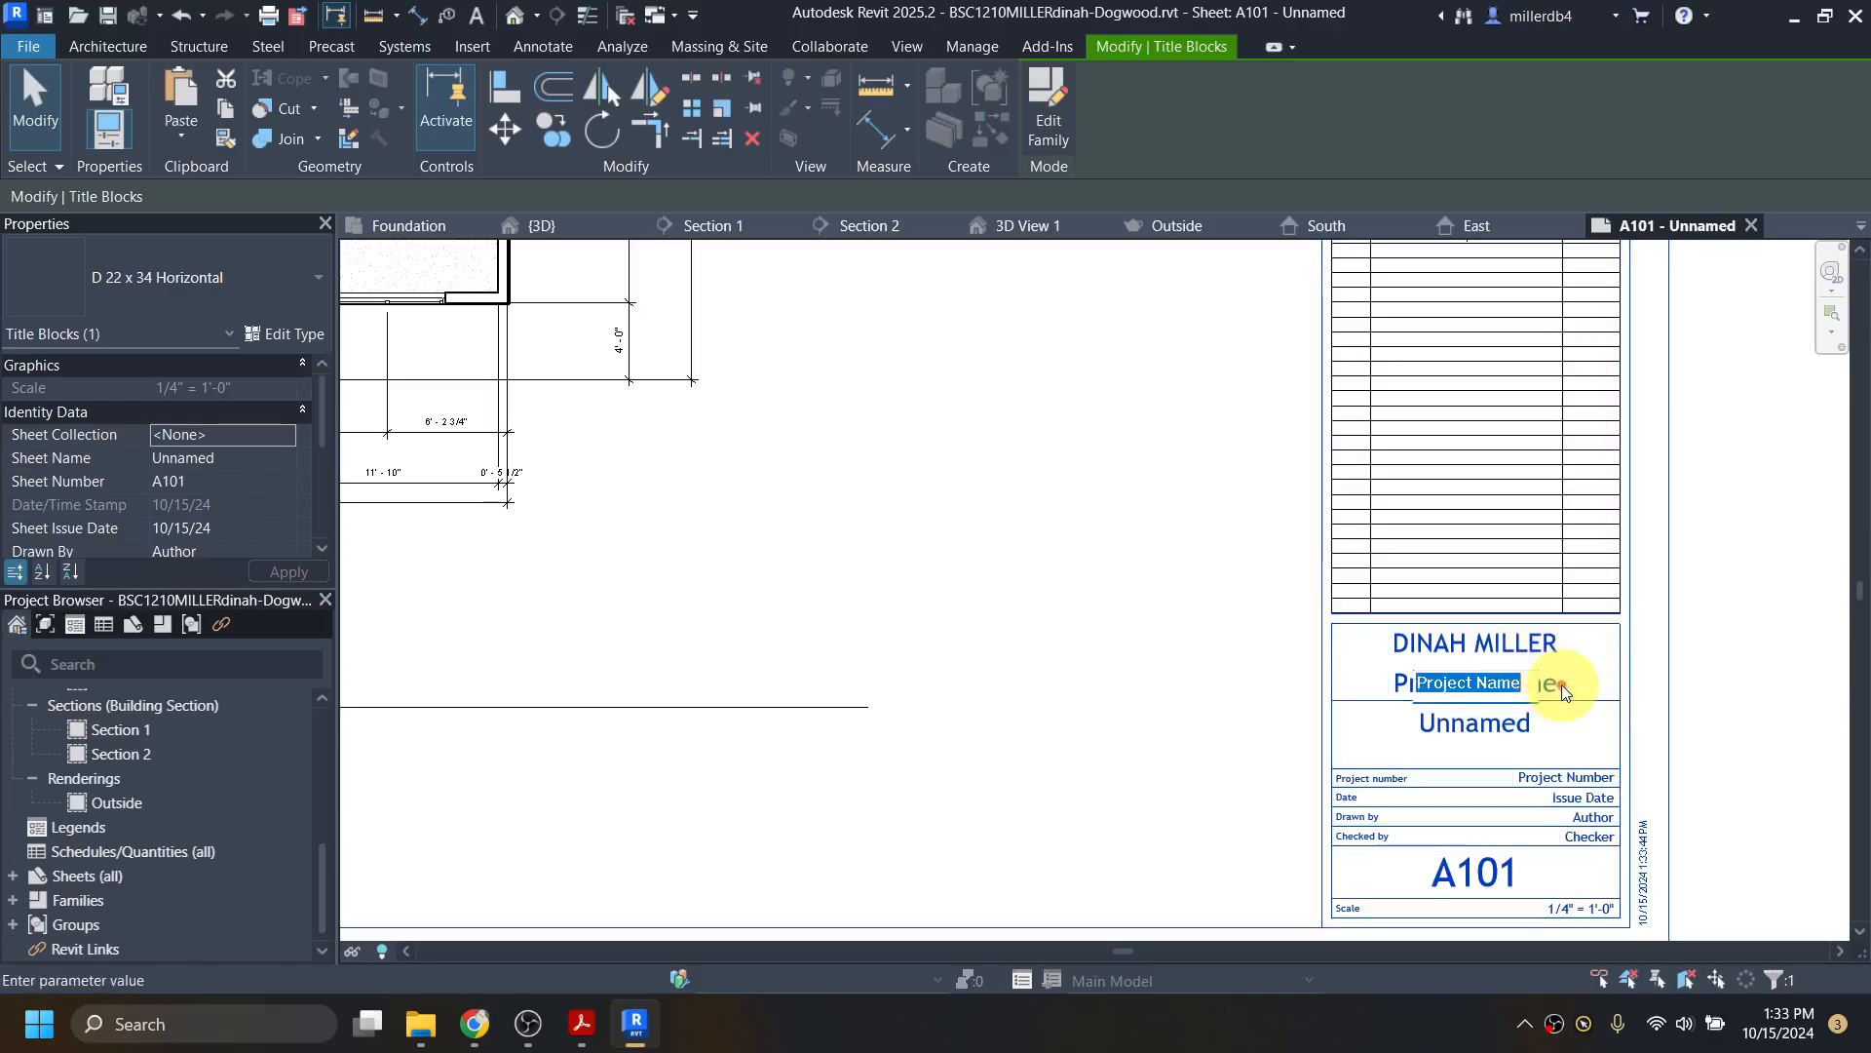
text(DOGWOOD)
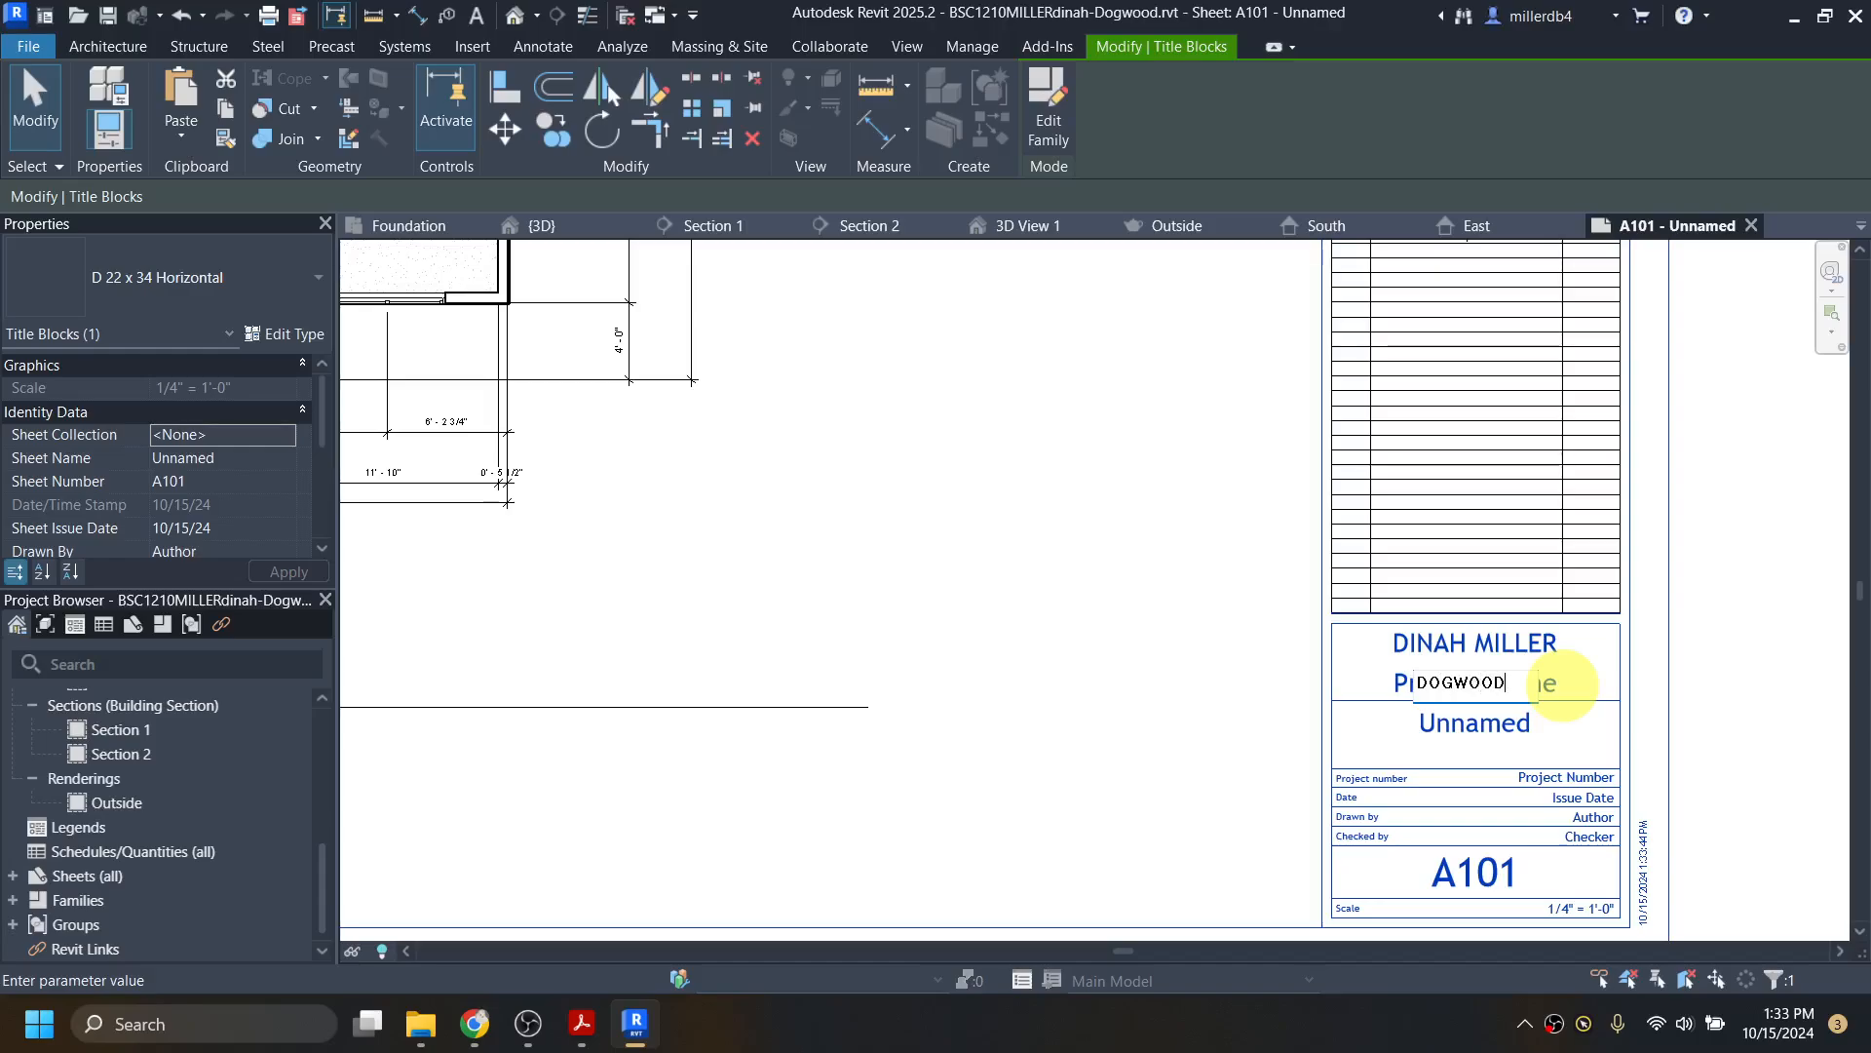
click(1434, 716)
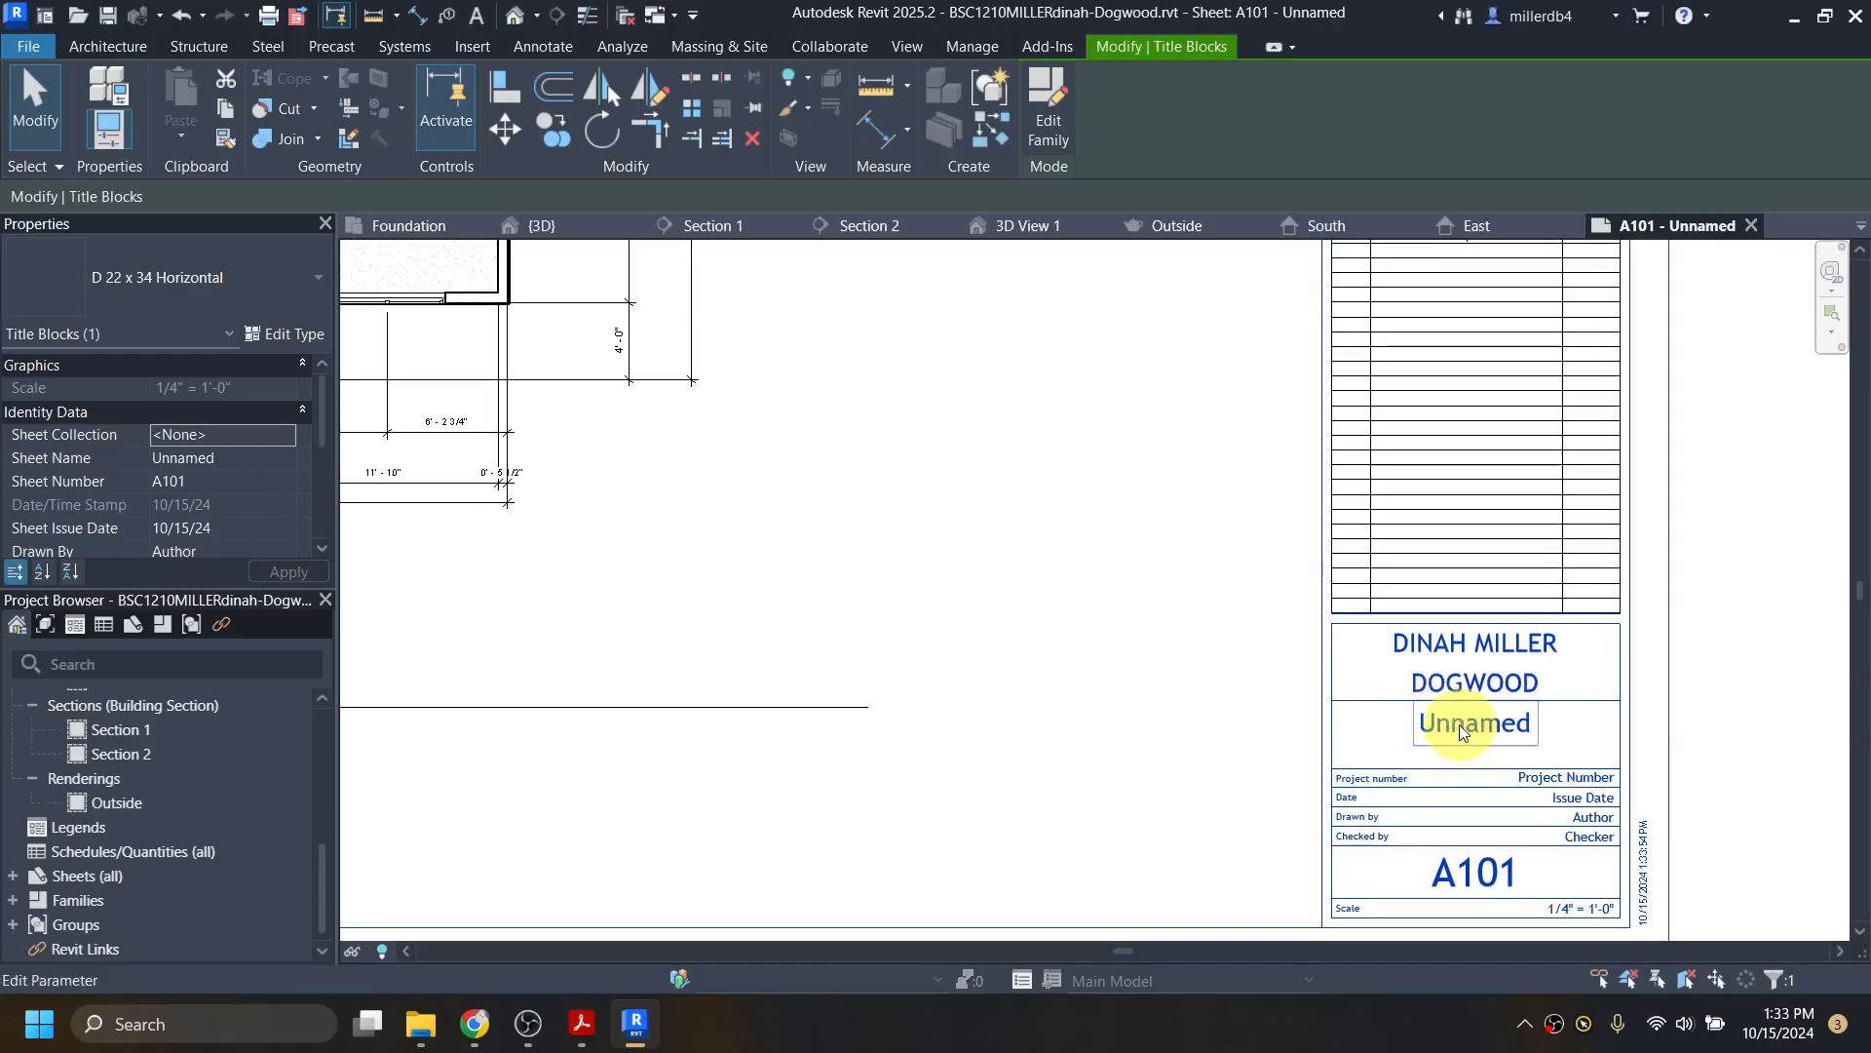
click(1459, 723)
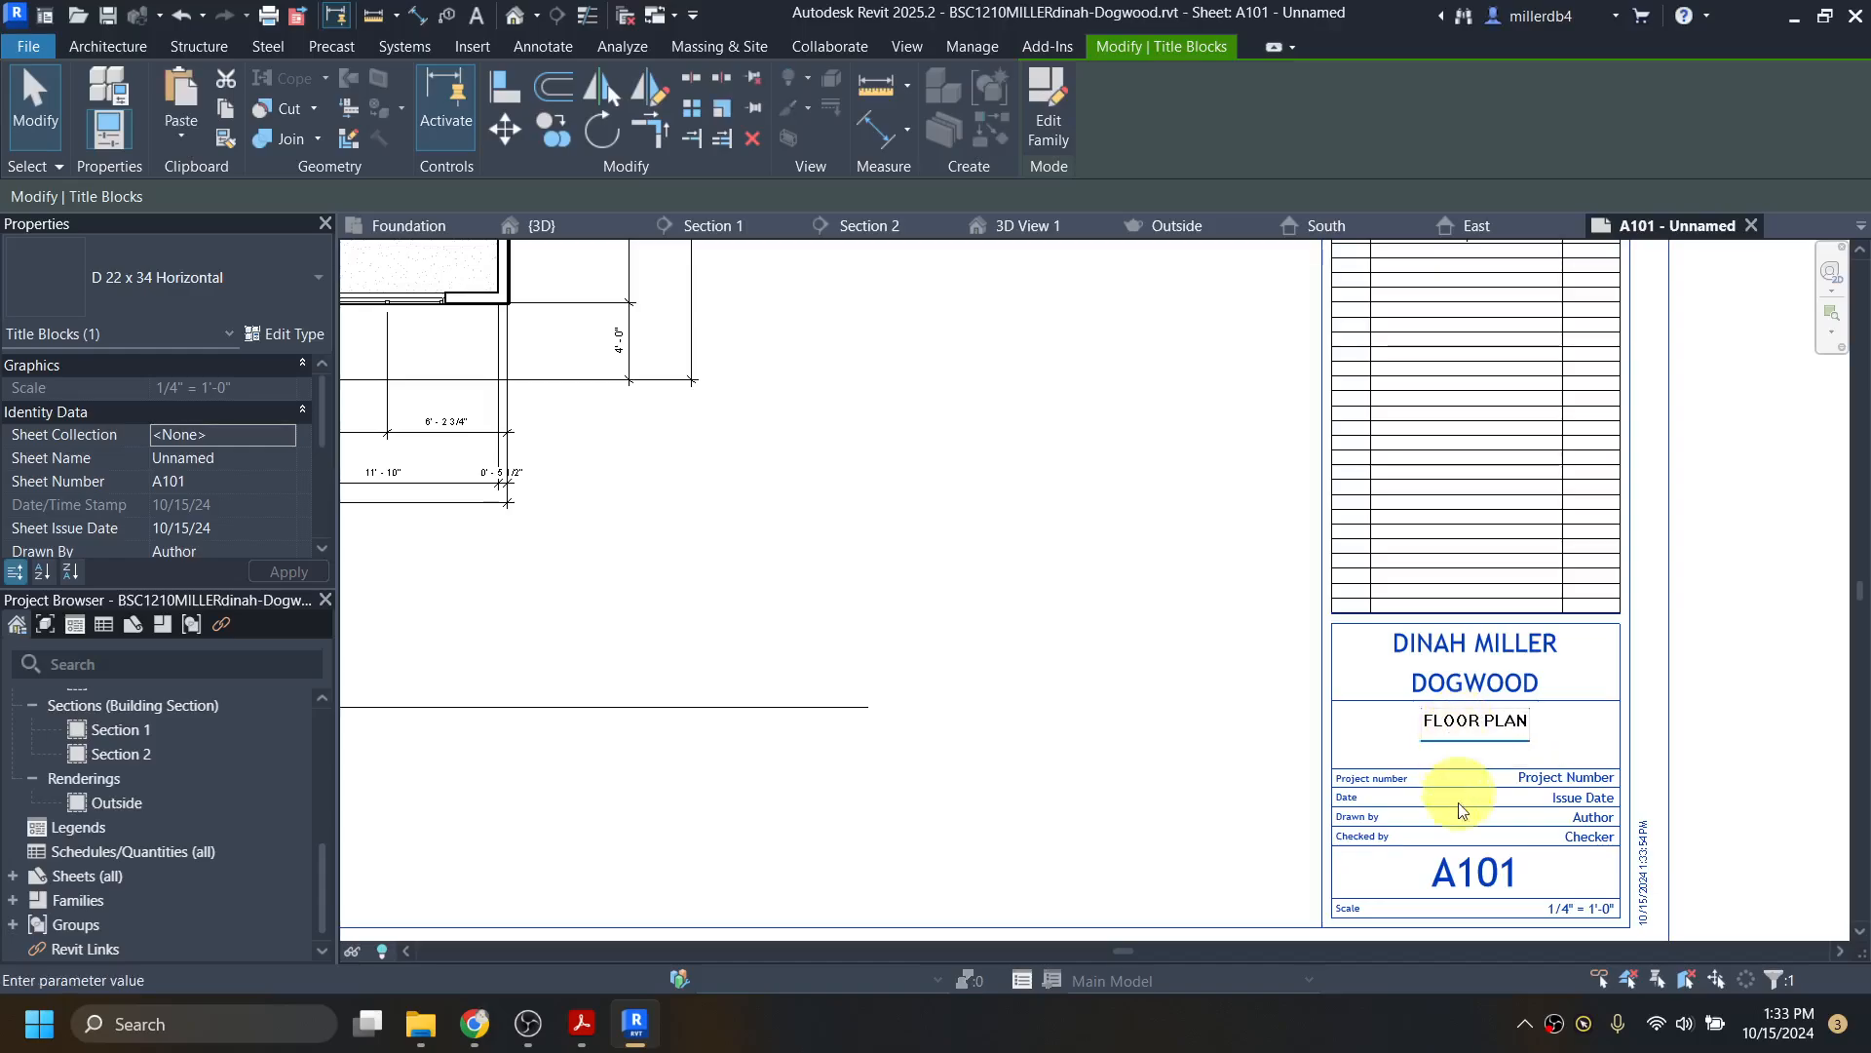
click(1468, 866)
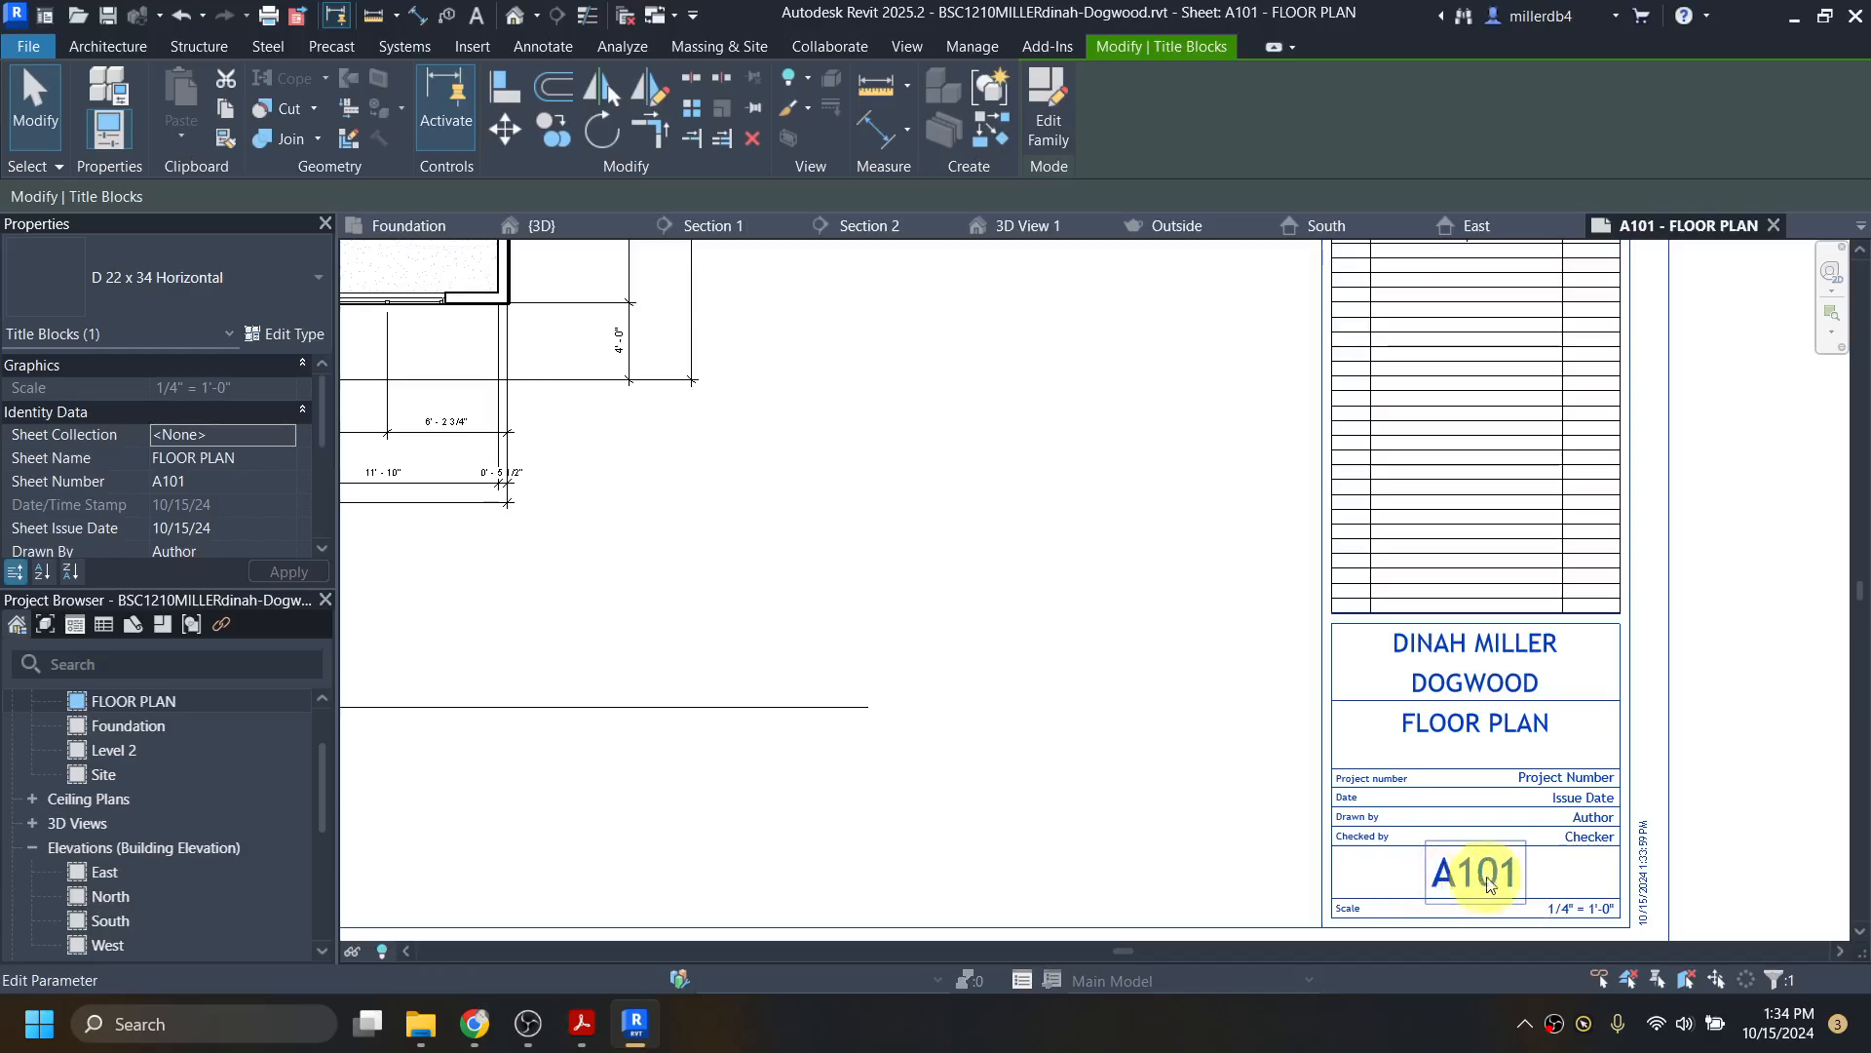
scroll(731, 764, down, 4)
middle_drag(742, 770, 857, 828)
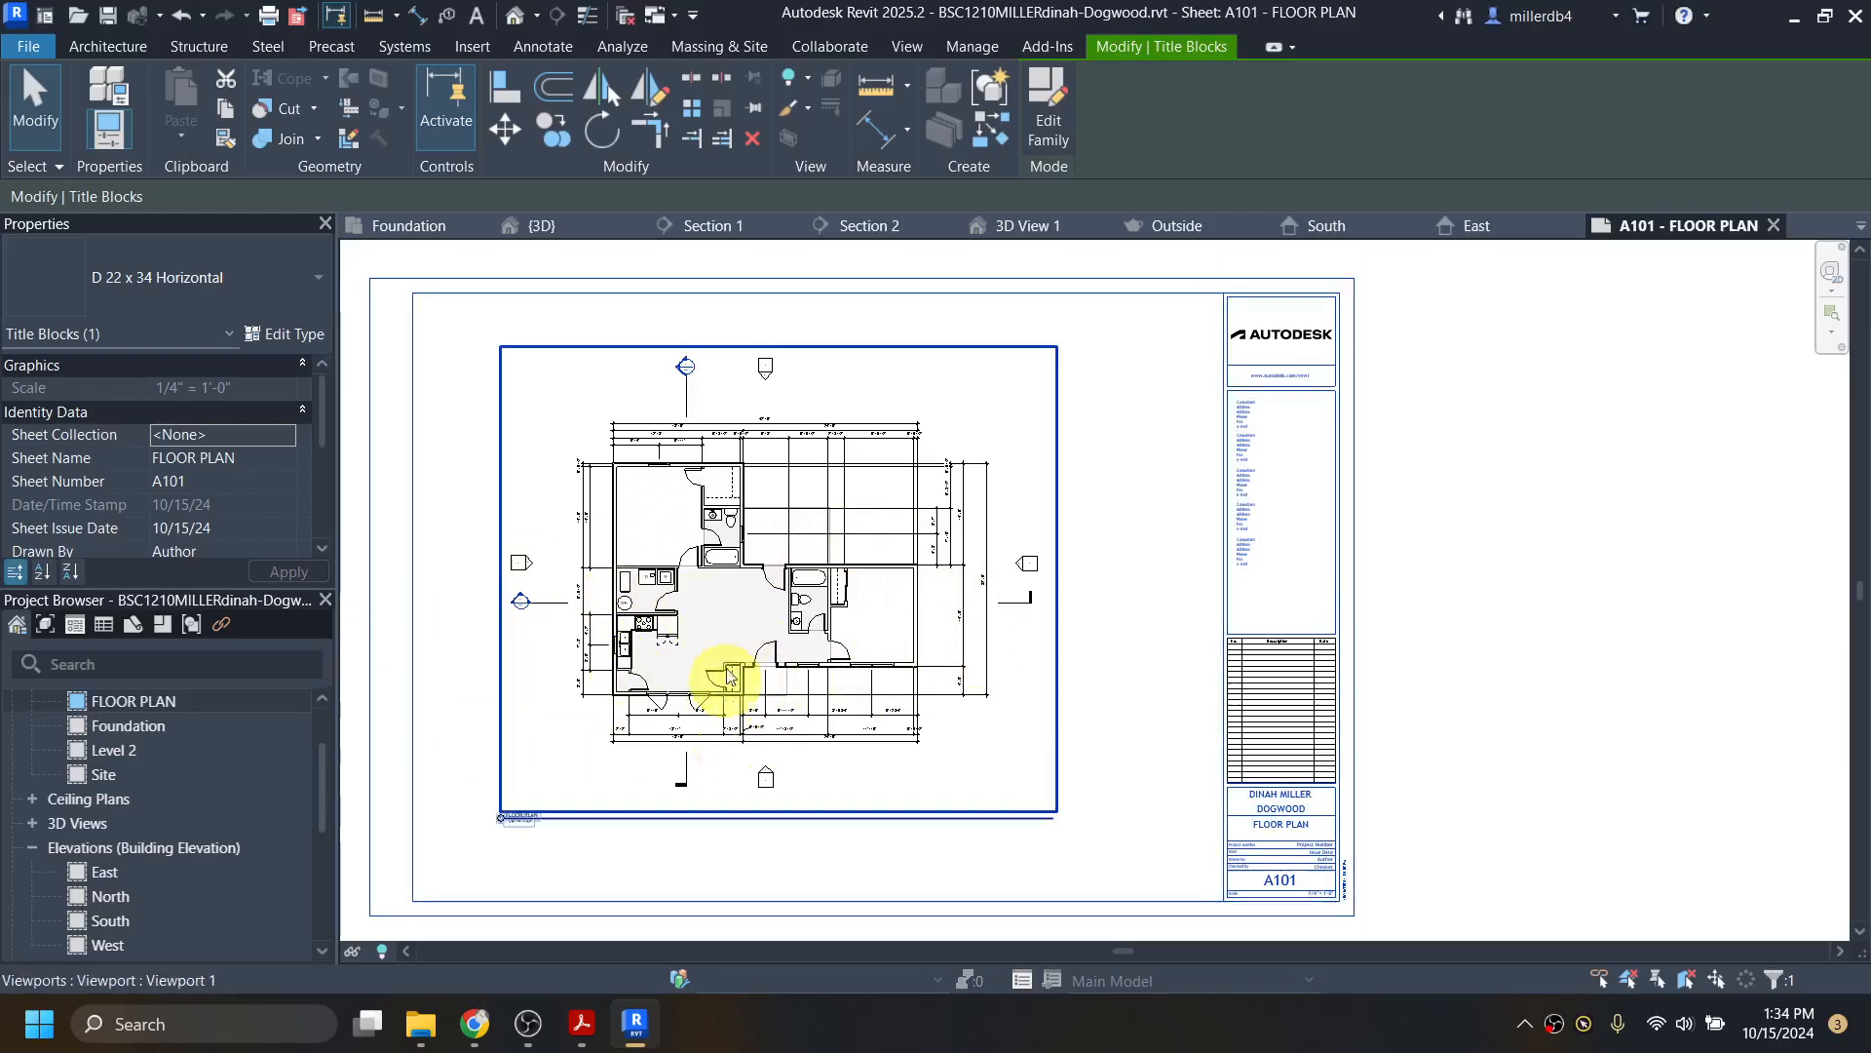
scroll(168, 799, down, 3)
scroll(166, 805, down, 1)
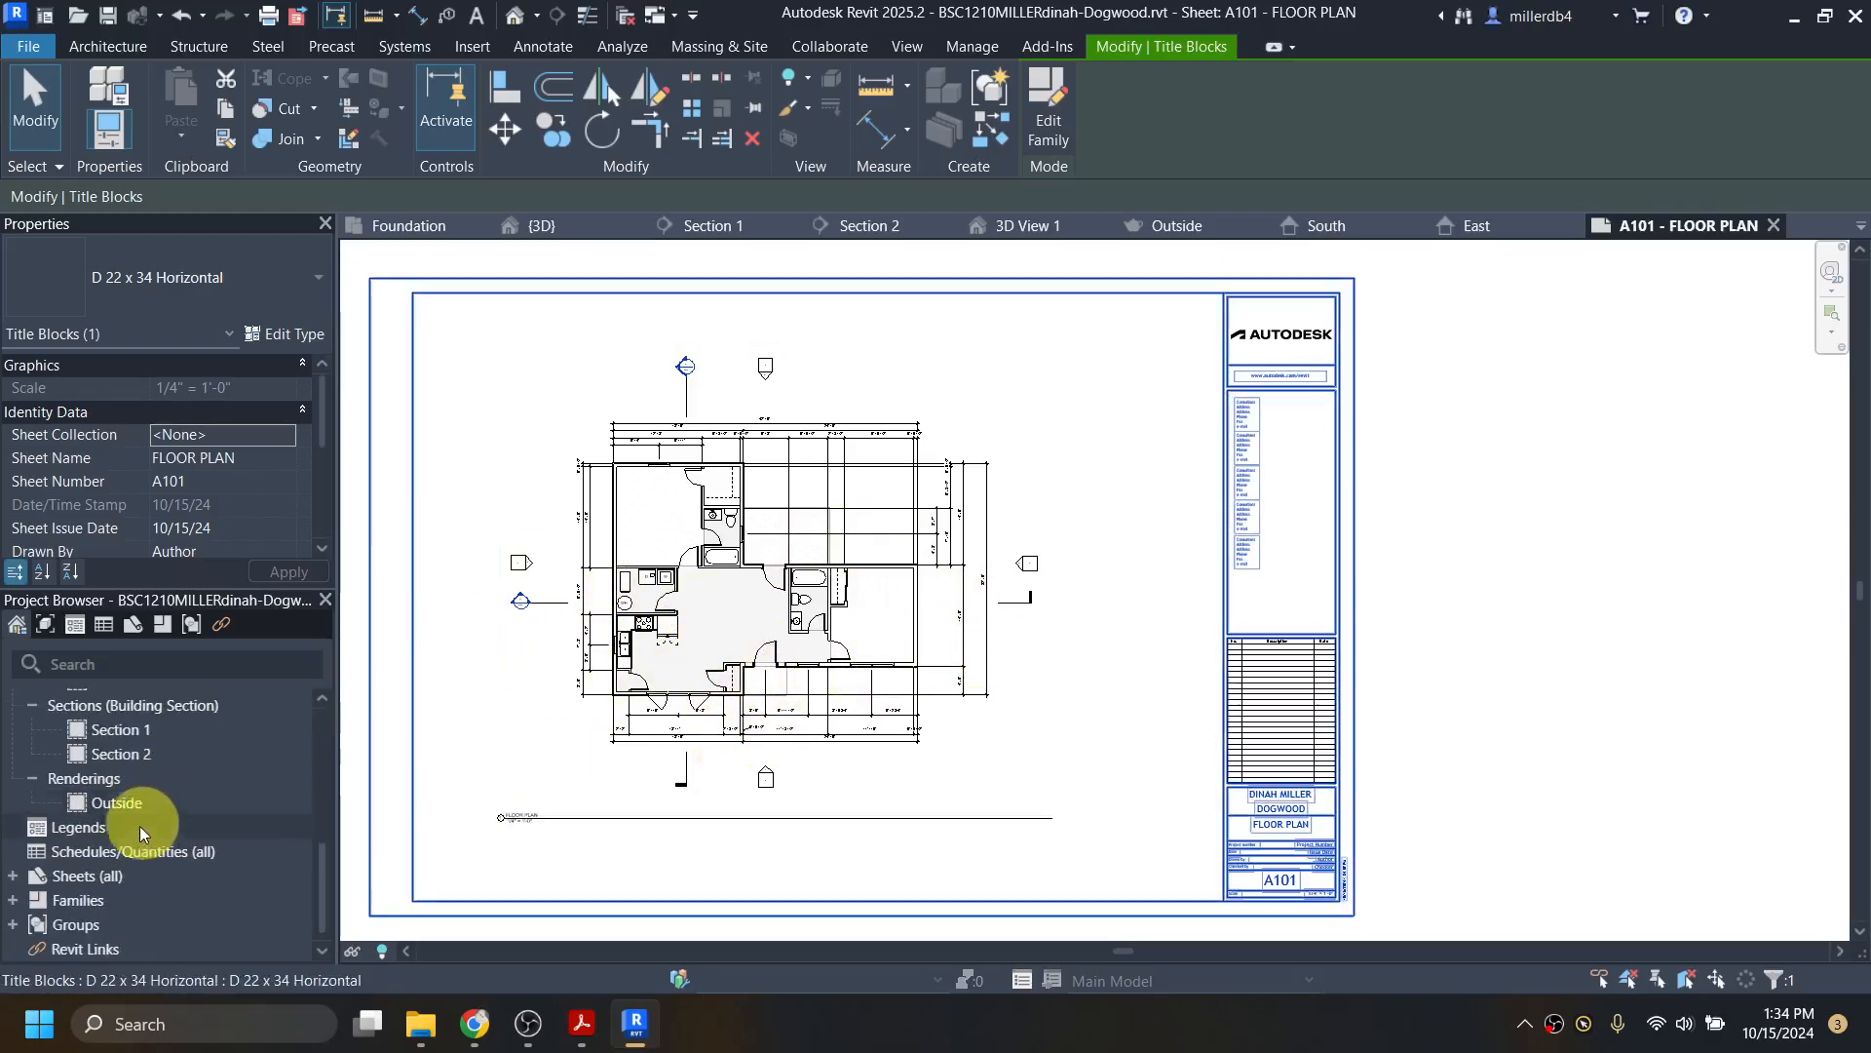
Step: Create another new sheet with the D 22 x 34 titleblock
right_click(97, 879)
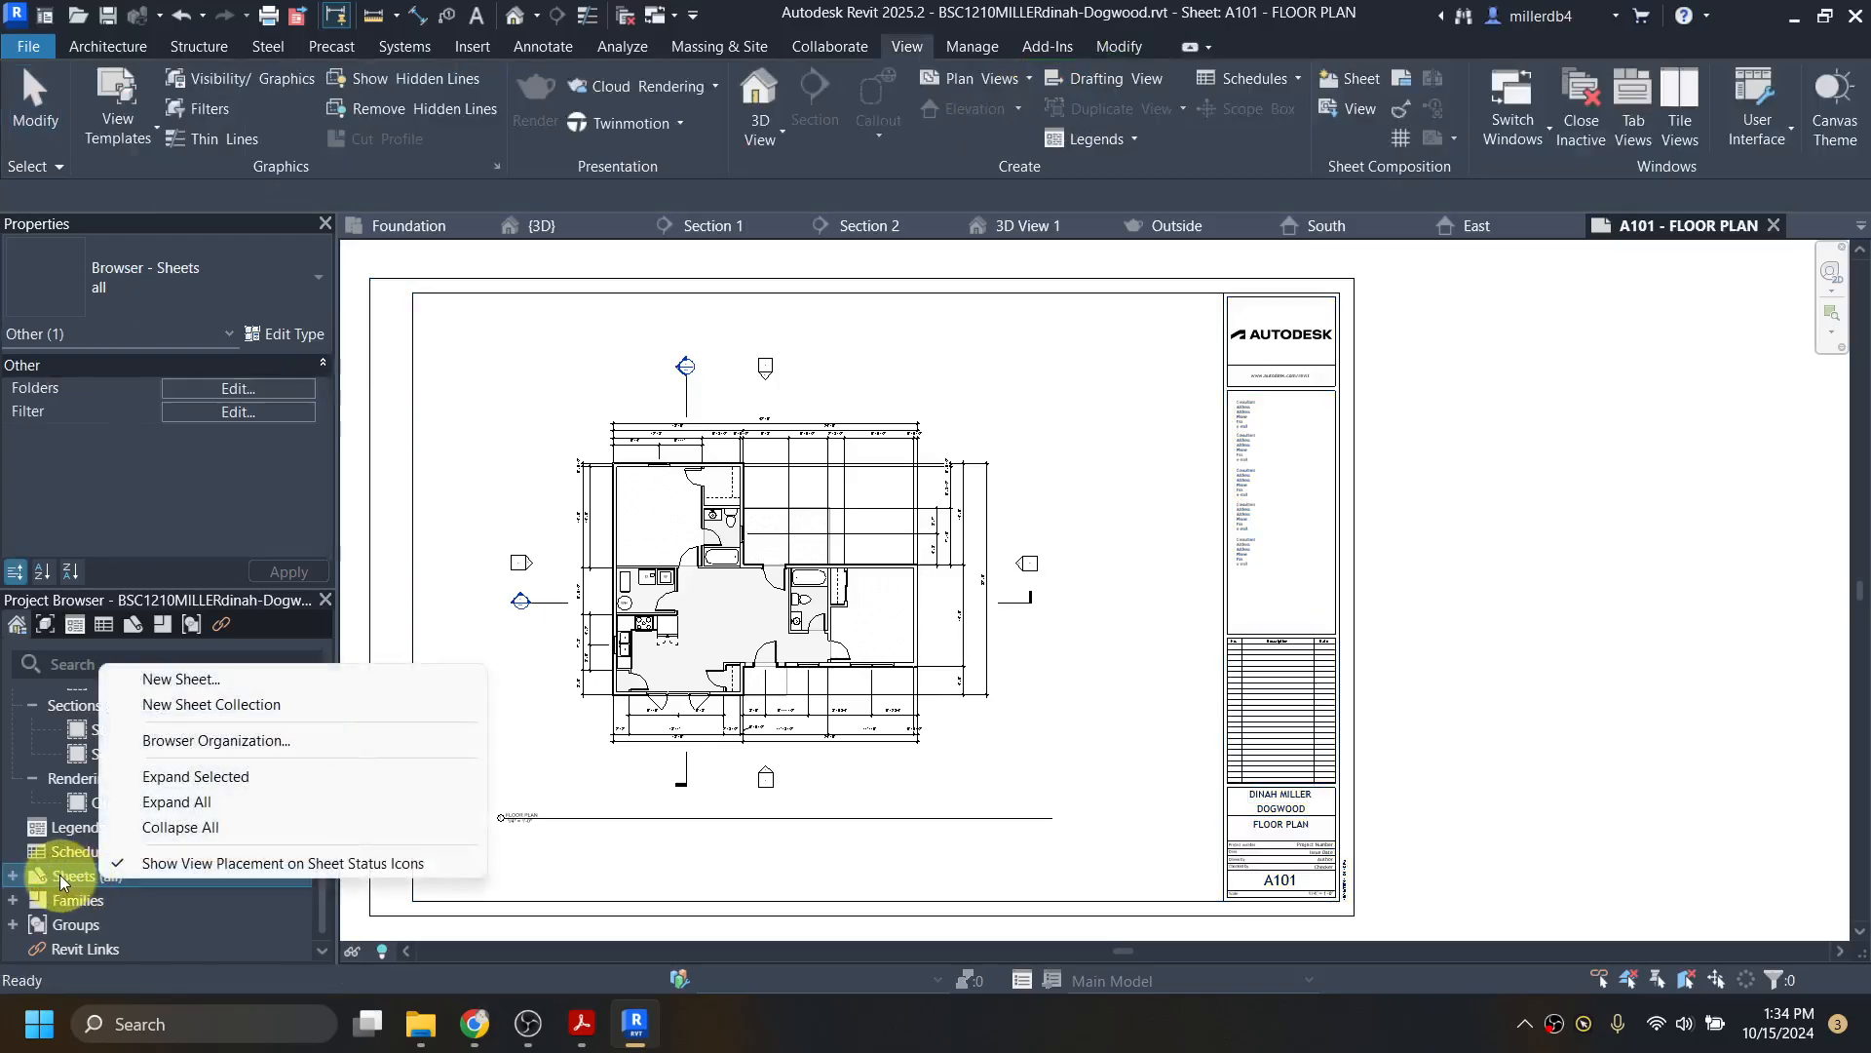
click(214, 686)
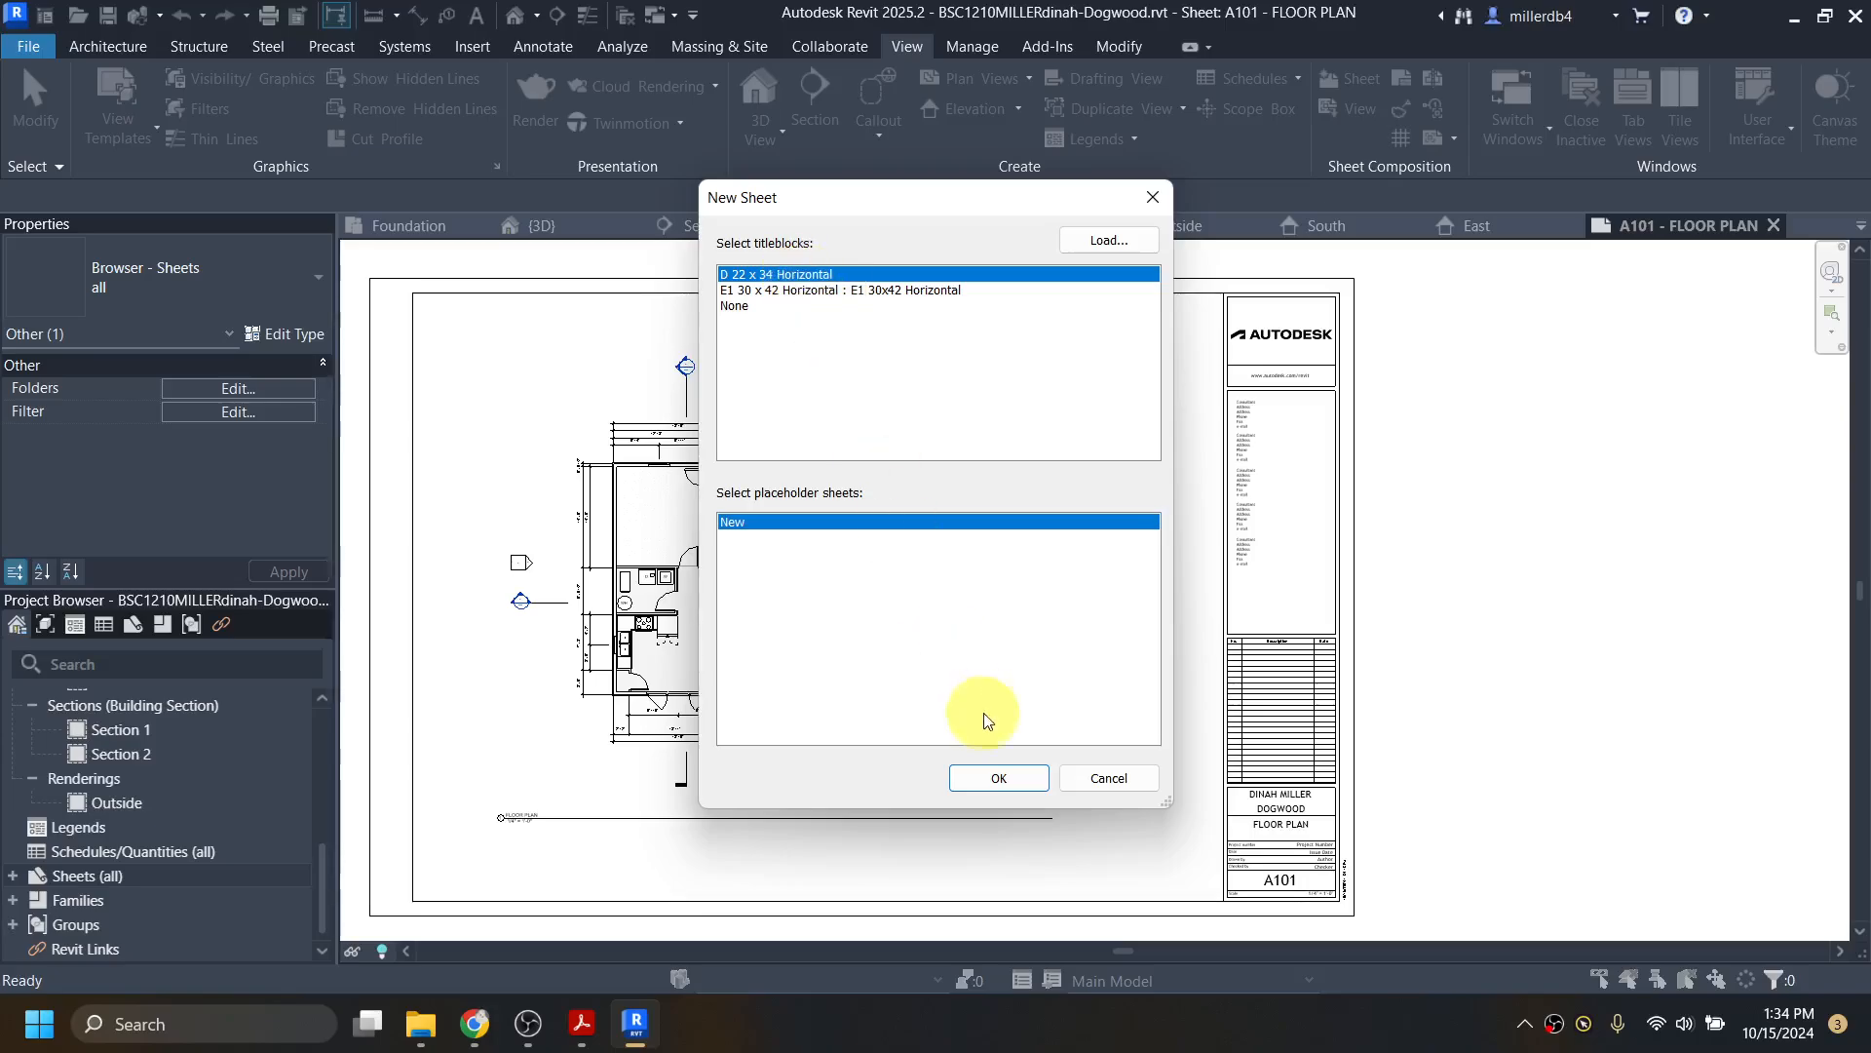
click(1003, 780)
scroll(1516, 838, up, 5)
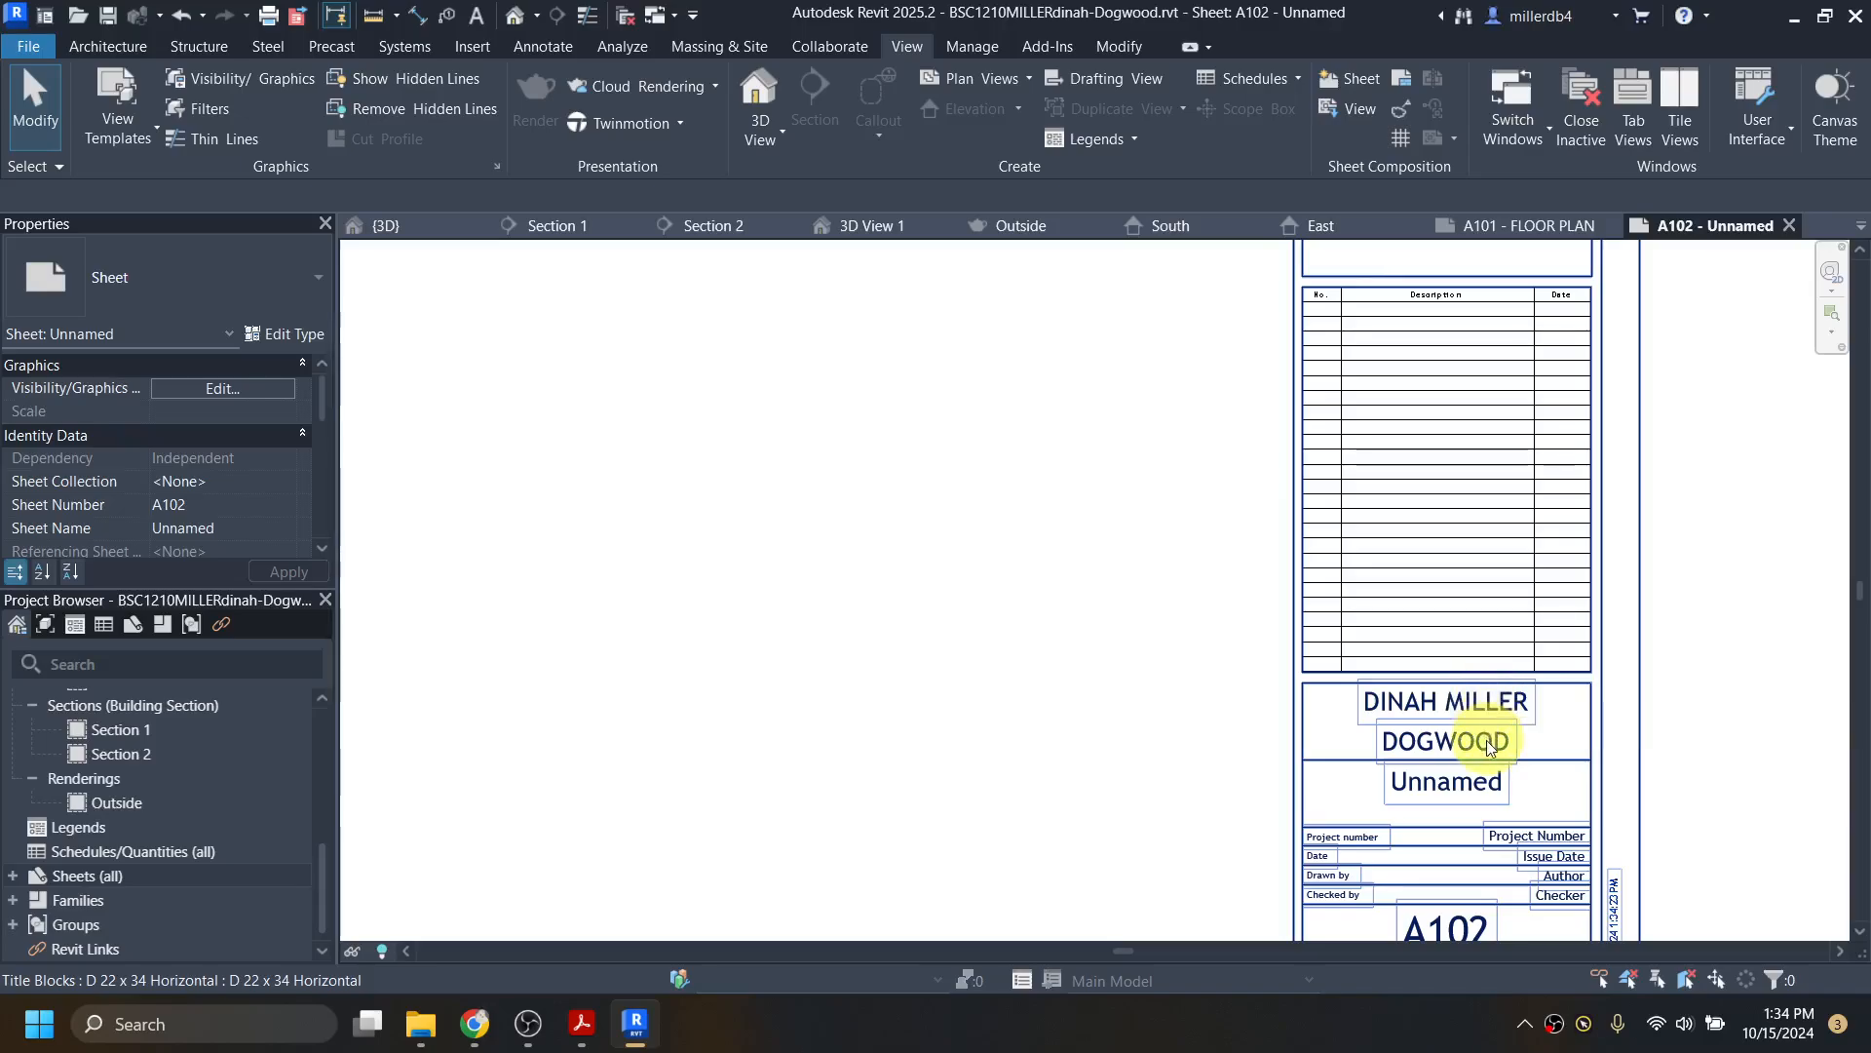
scroll(1481, 838, down, 1)
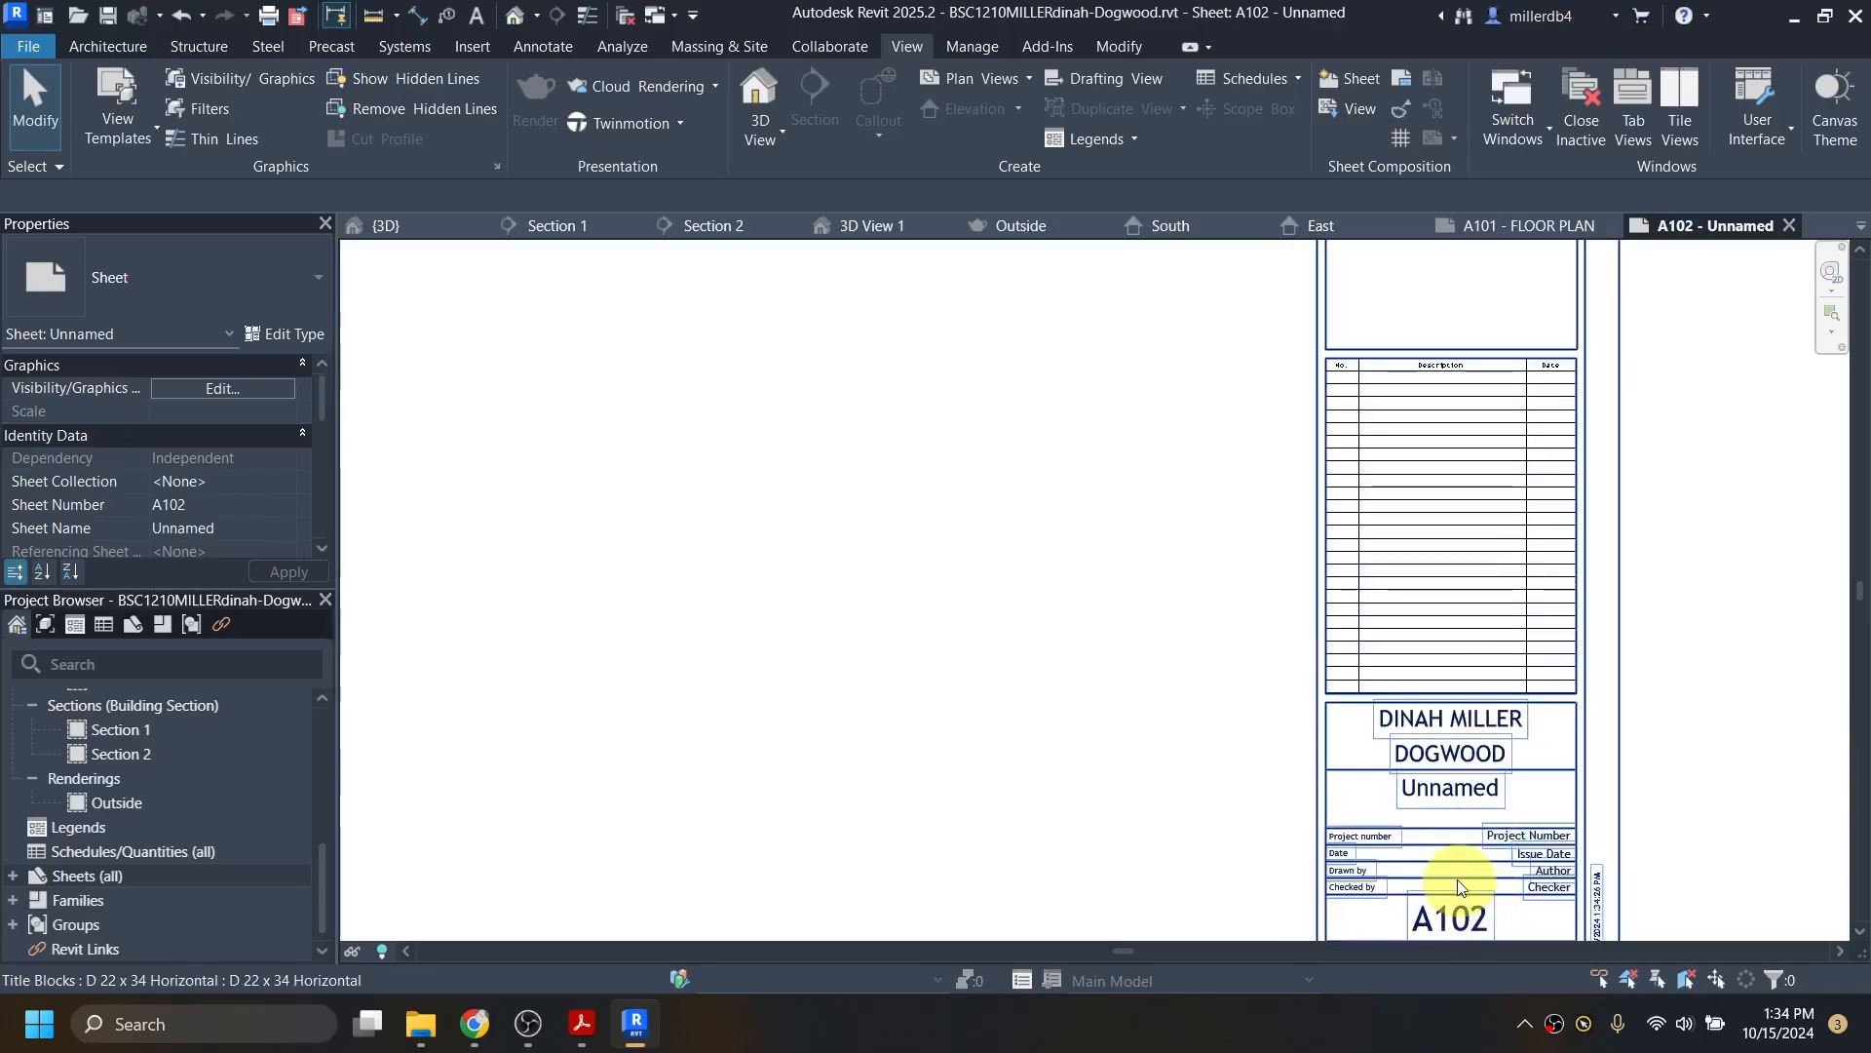
scroll(1458, 880, down, 1)
middle_drag(1458, 880, 1349, 748)
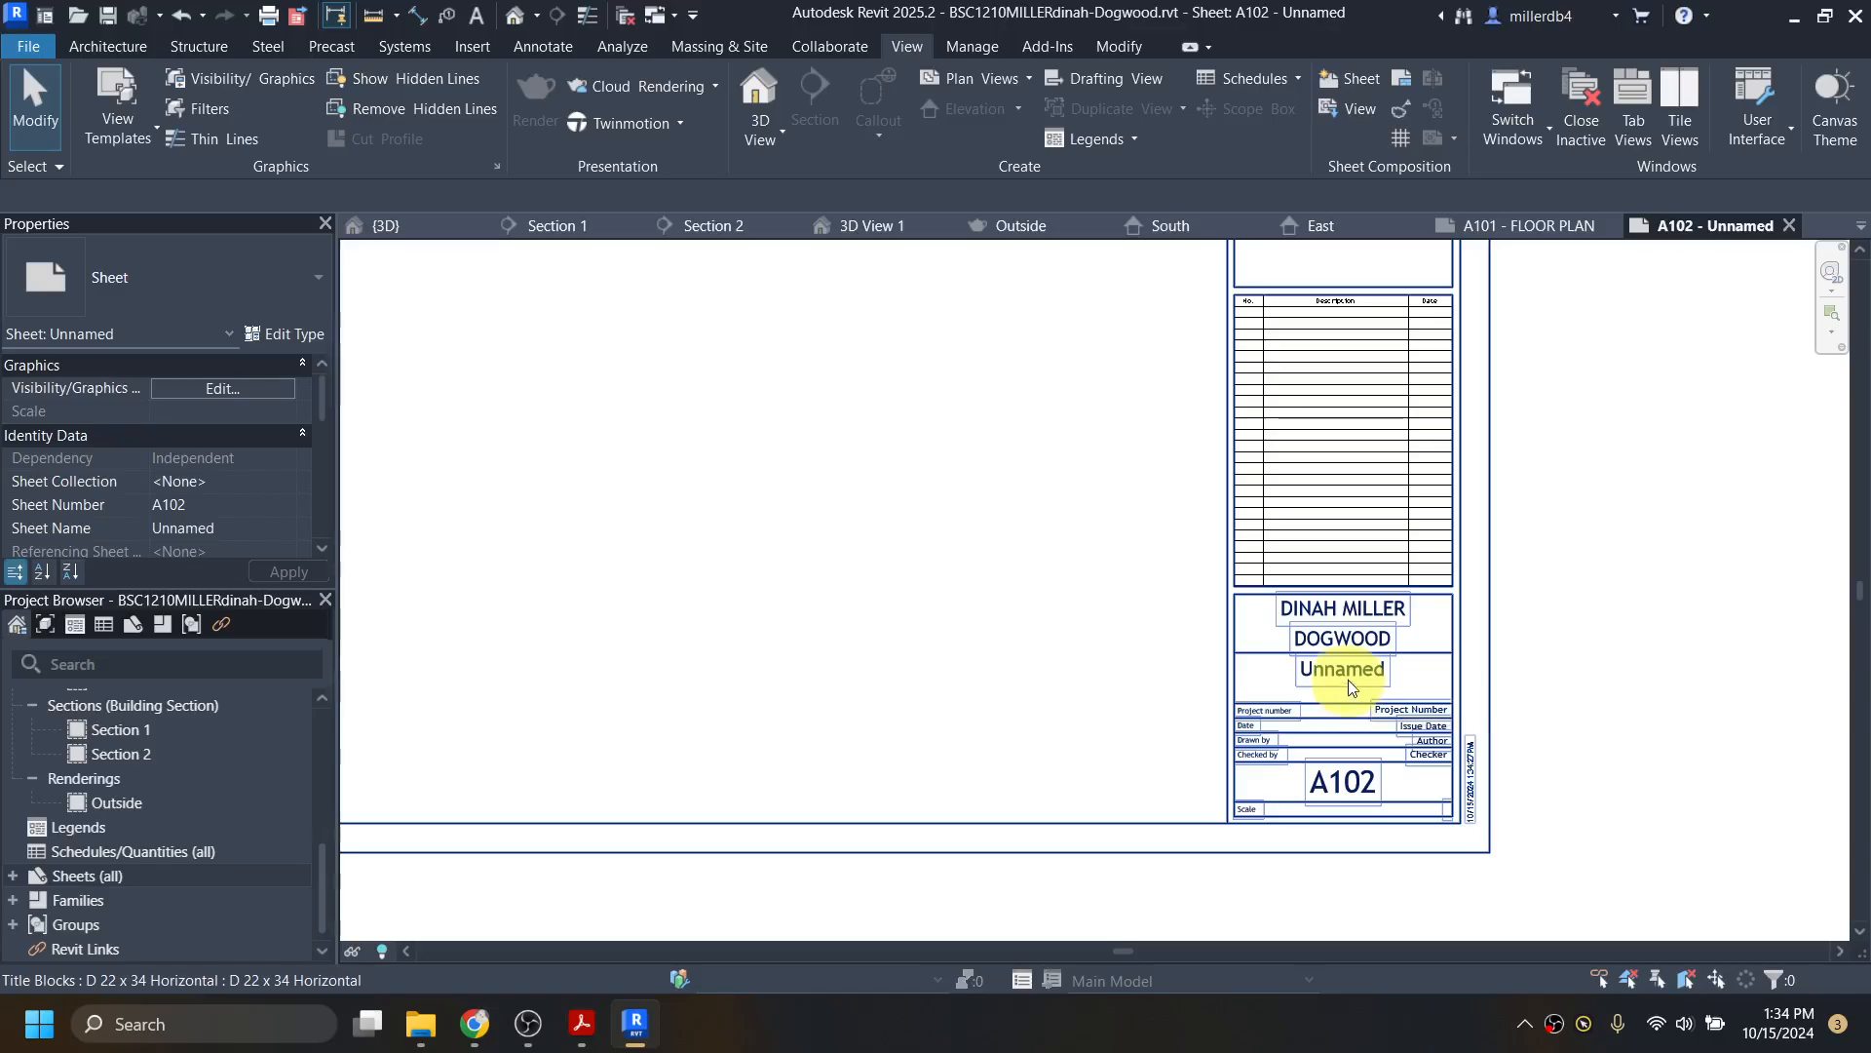
Step: Name the sheet FOUNDATION PLAN and change its number from A102 to S101
click(1348, 682)
click(1348, 683)
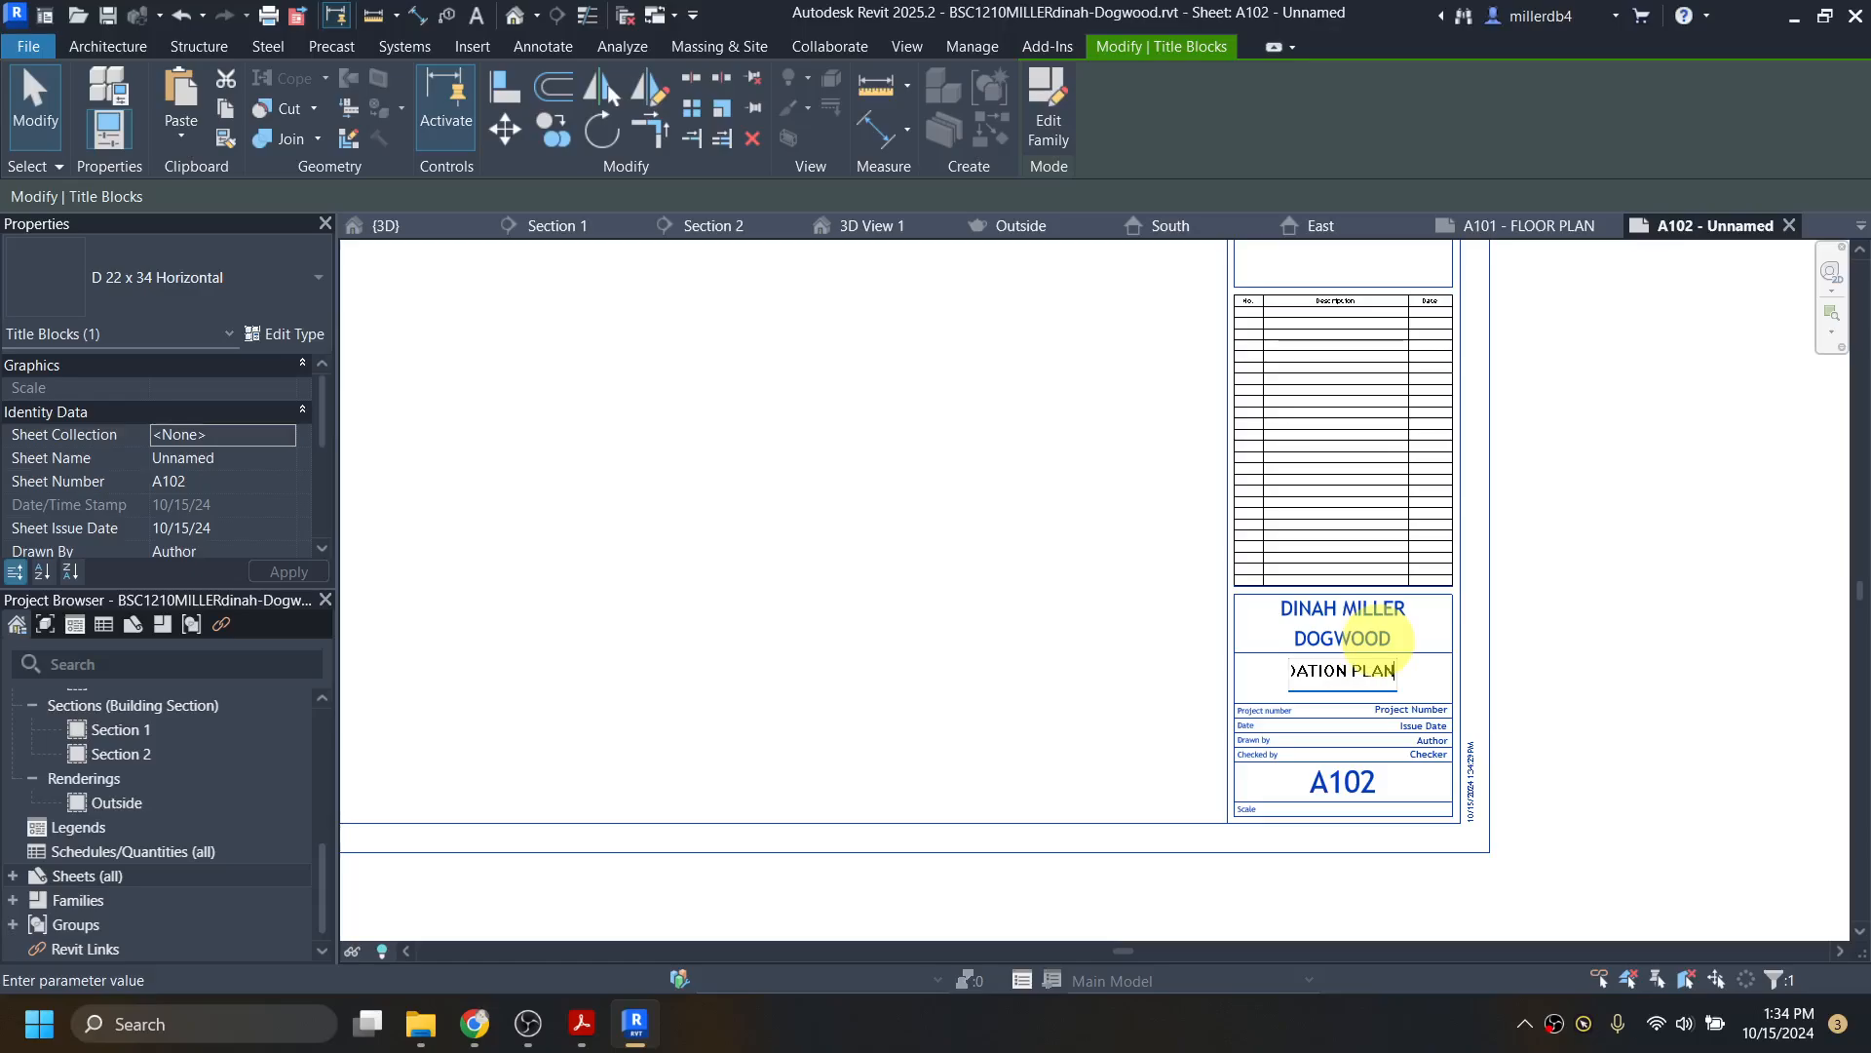
text(FOUNDATION PLAN)
key(Return)
click(1340, 781)
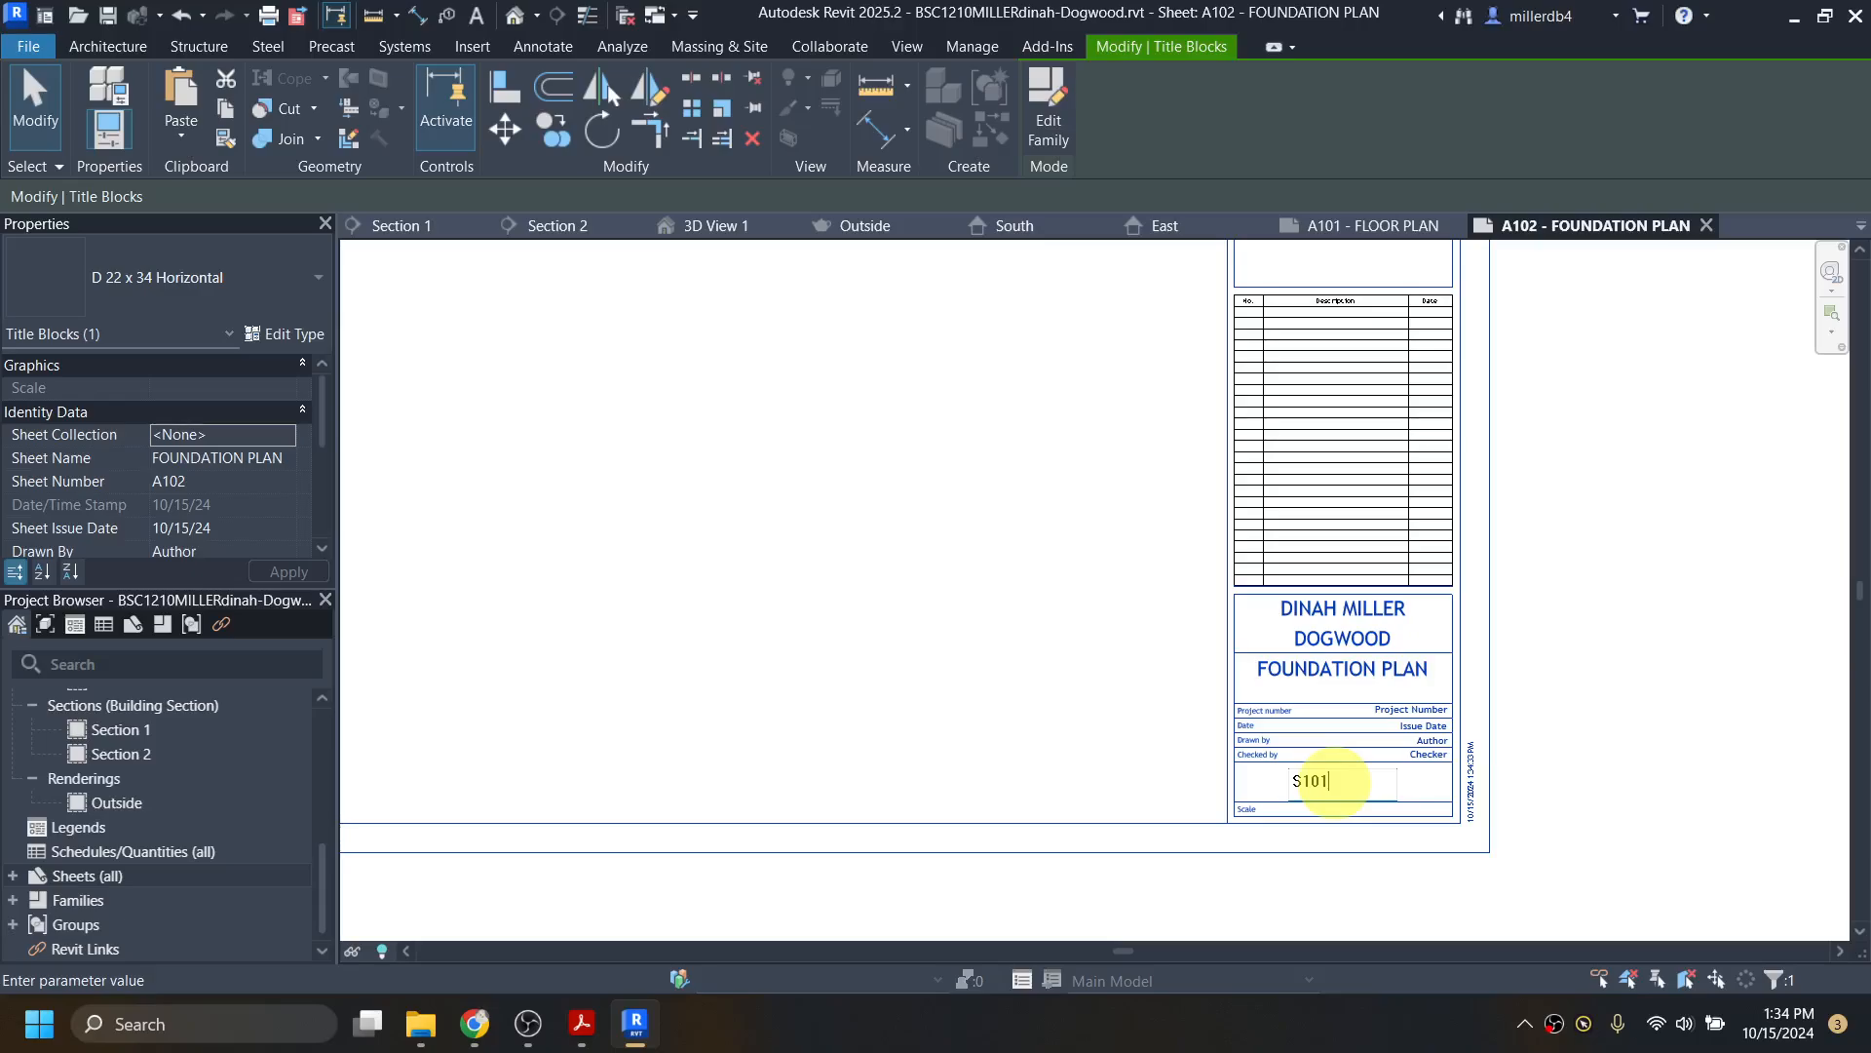
text(S101)
key(Return)
Step: Place the Foundation floor plan as a viewport on sheet S101
scroll(492, 704, down, 2)
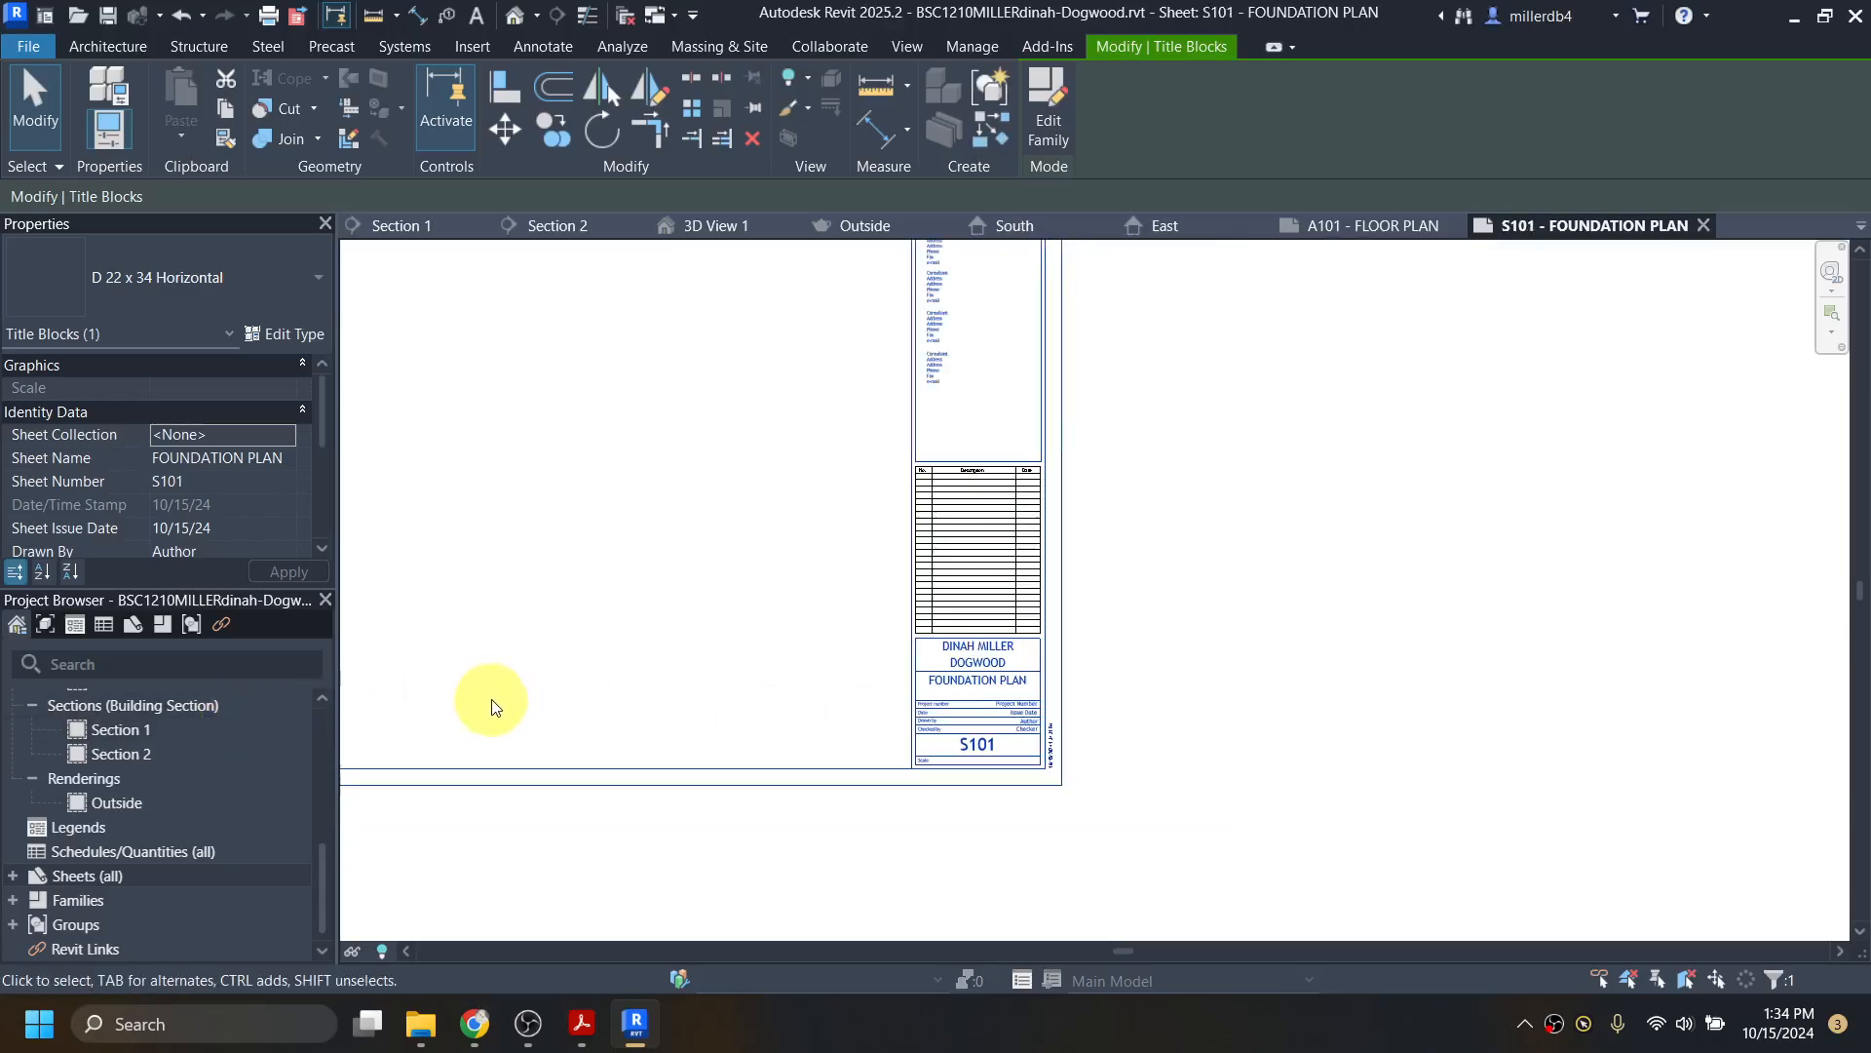
middle_drag(535, 711, 1081, 848)
scroll(959, 828, down, 1)
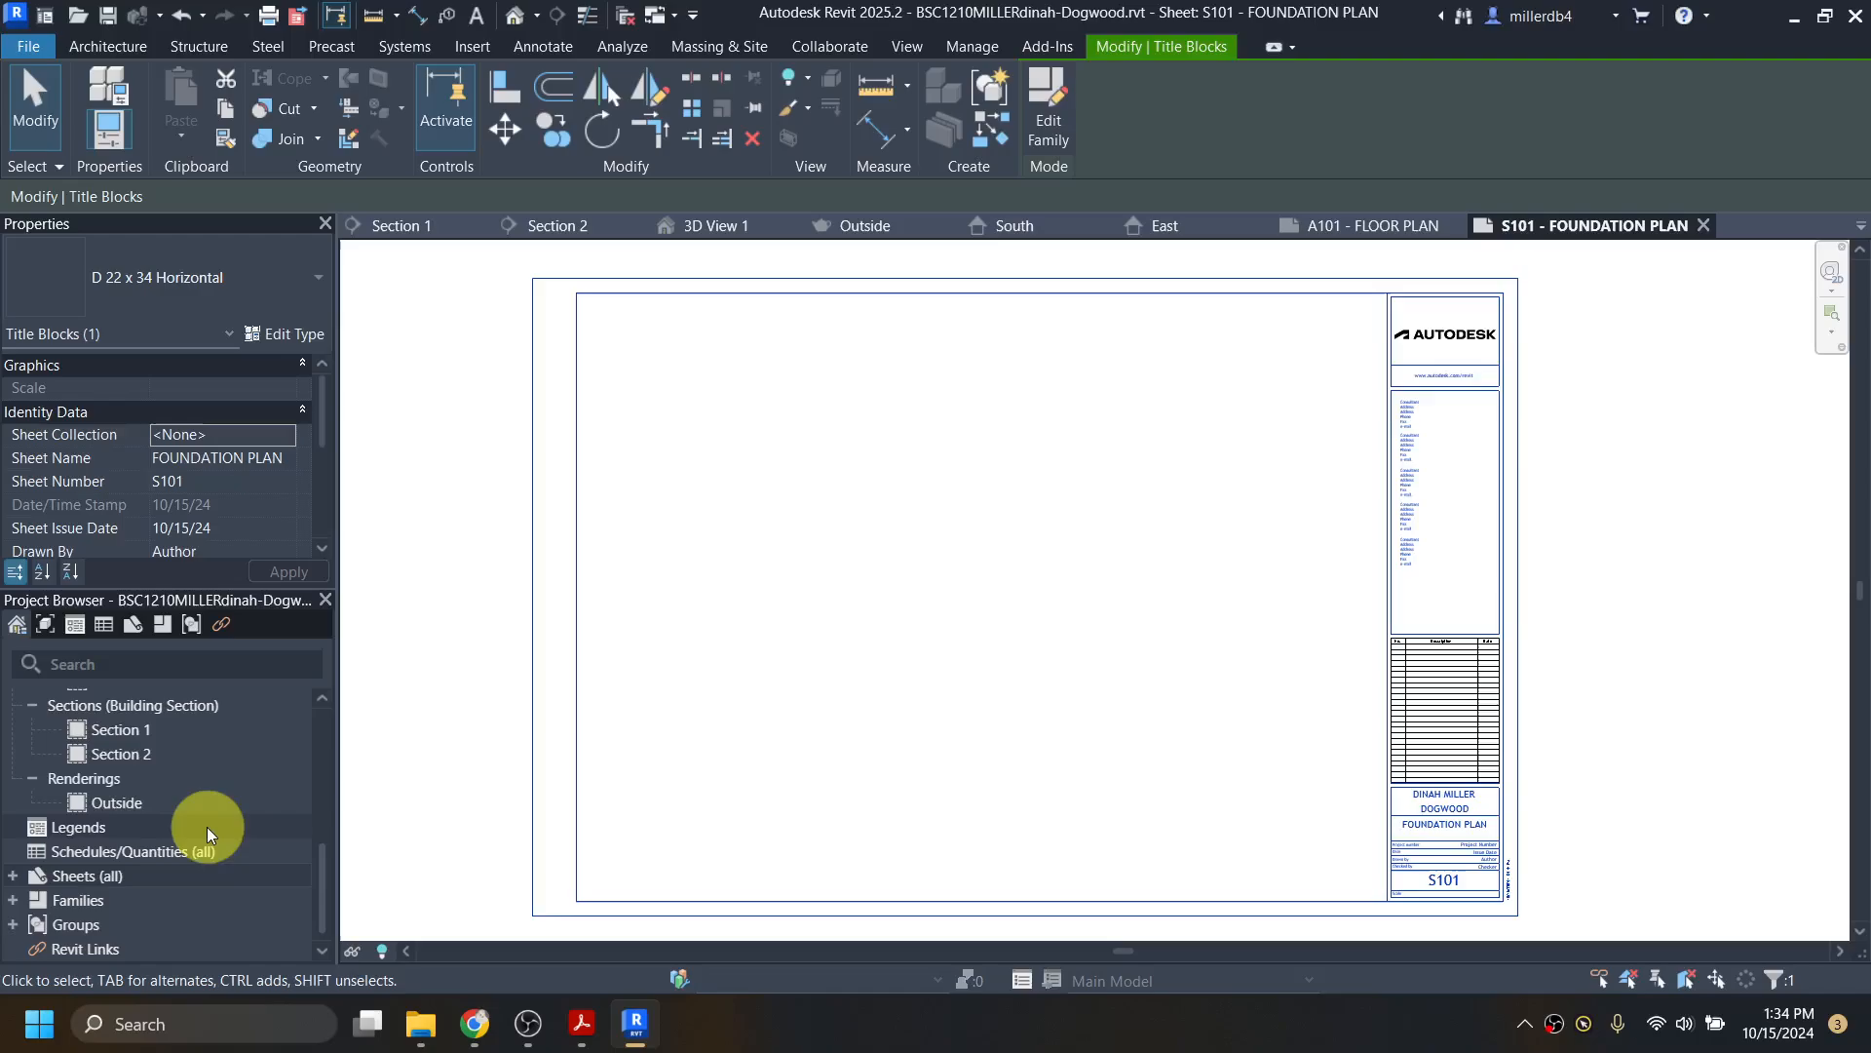
scroll(181, 820, up, 2)
scroll(179, 811, up, 3)
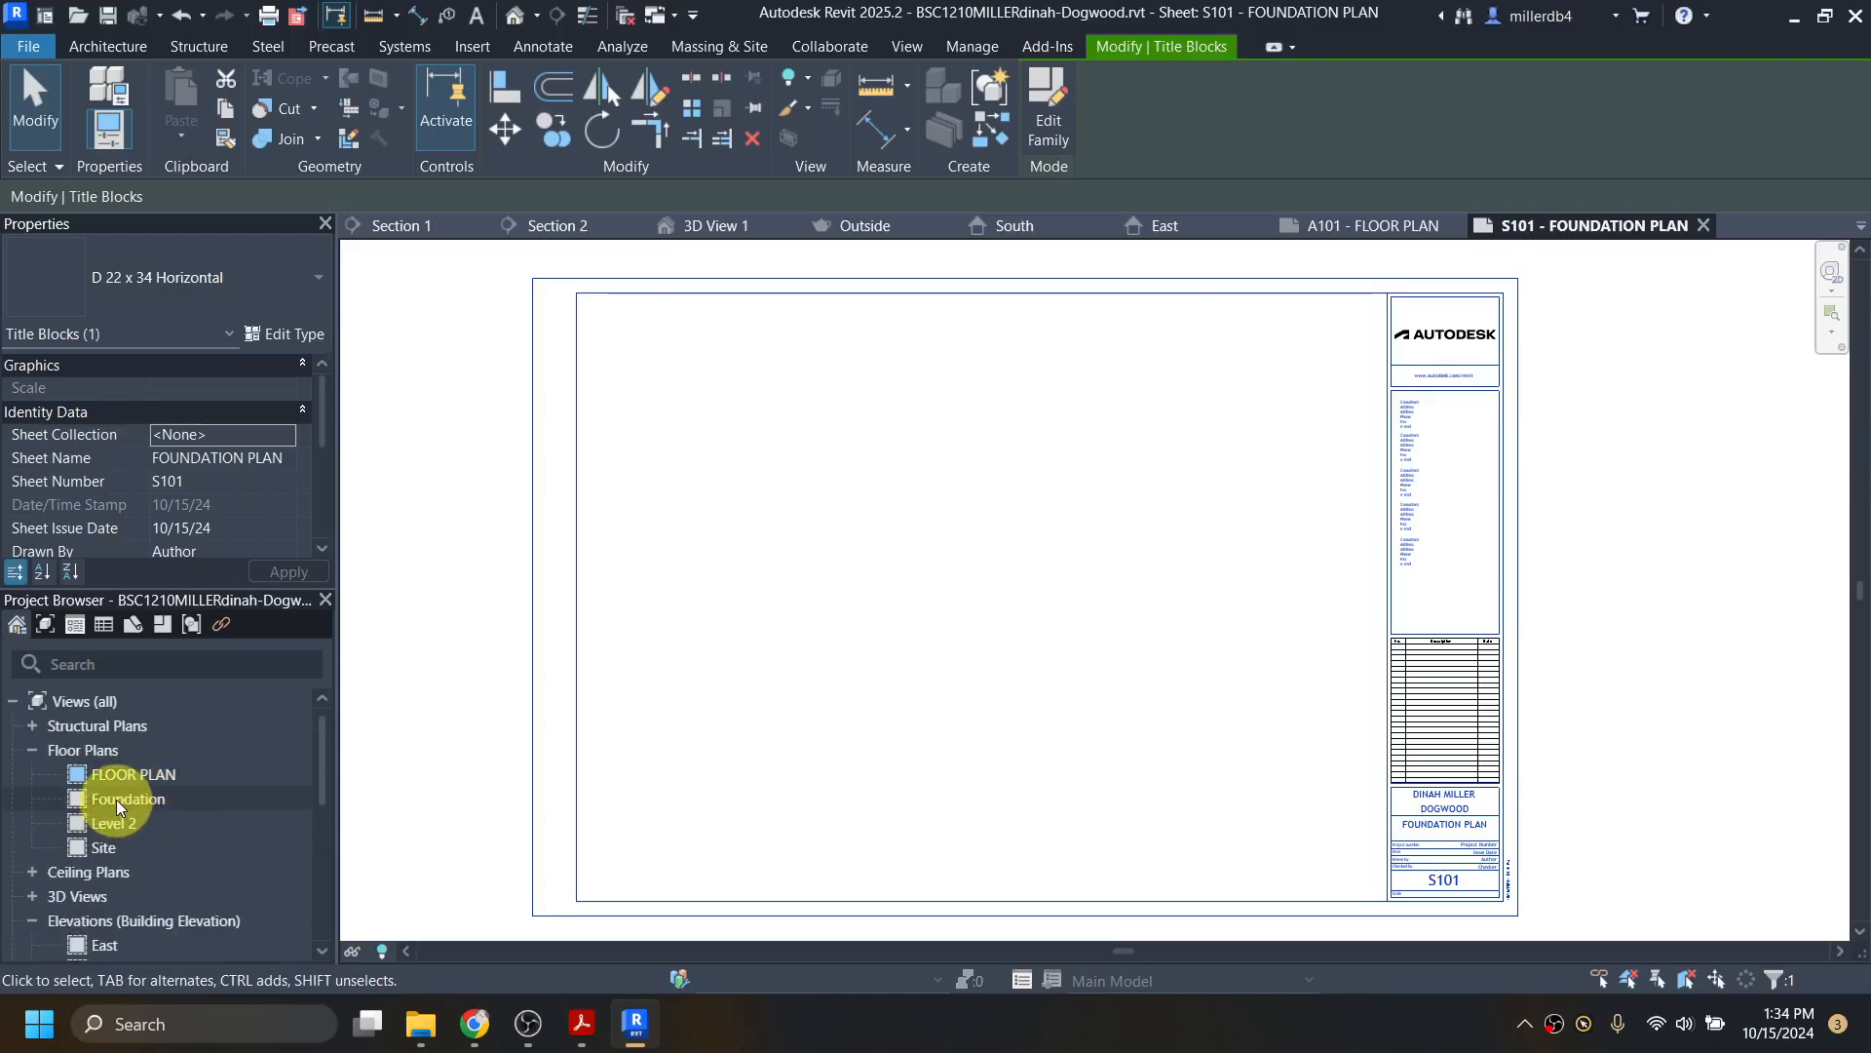
click(115, 799)
drag(968, 719, 973, 701)
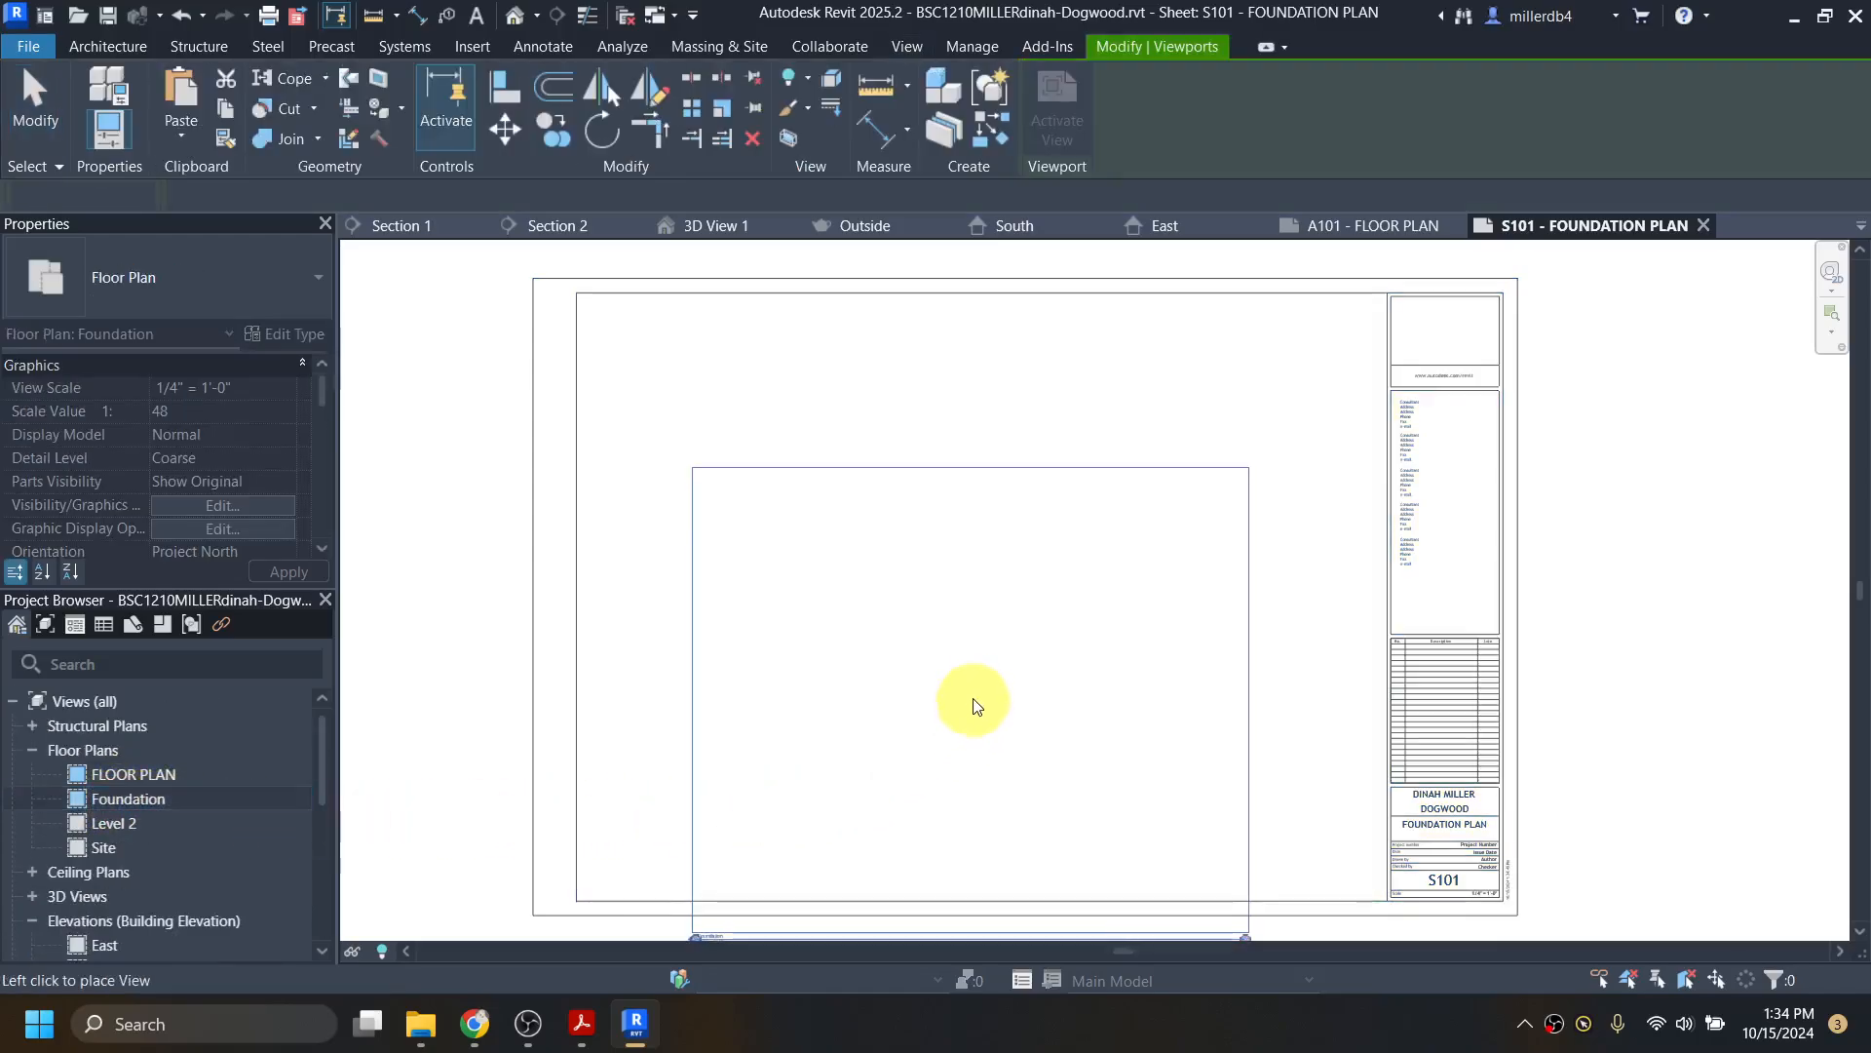
click(991, 595)
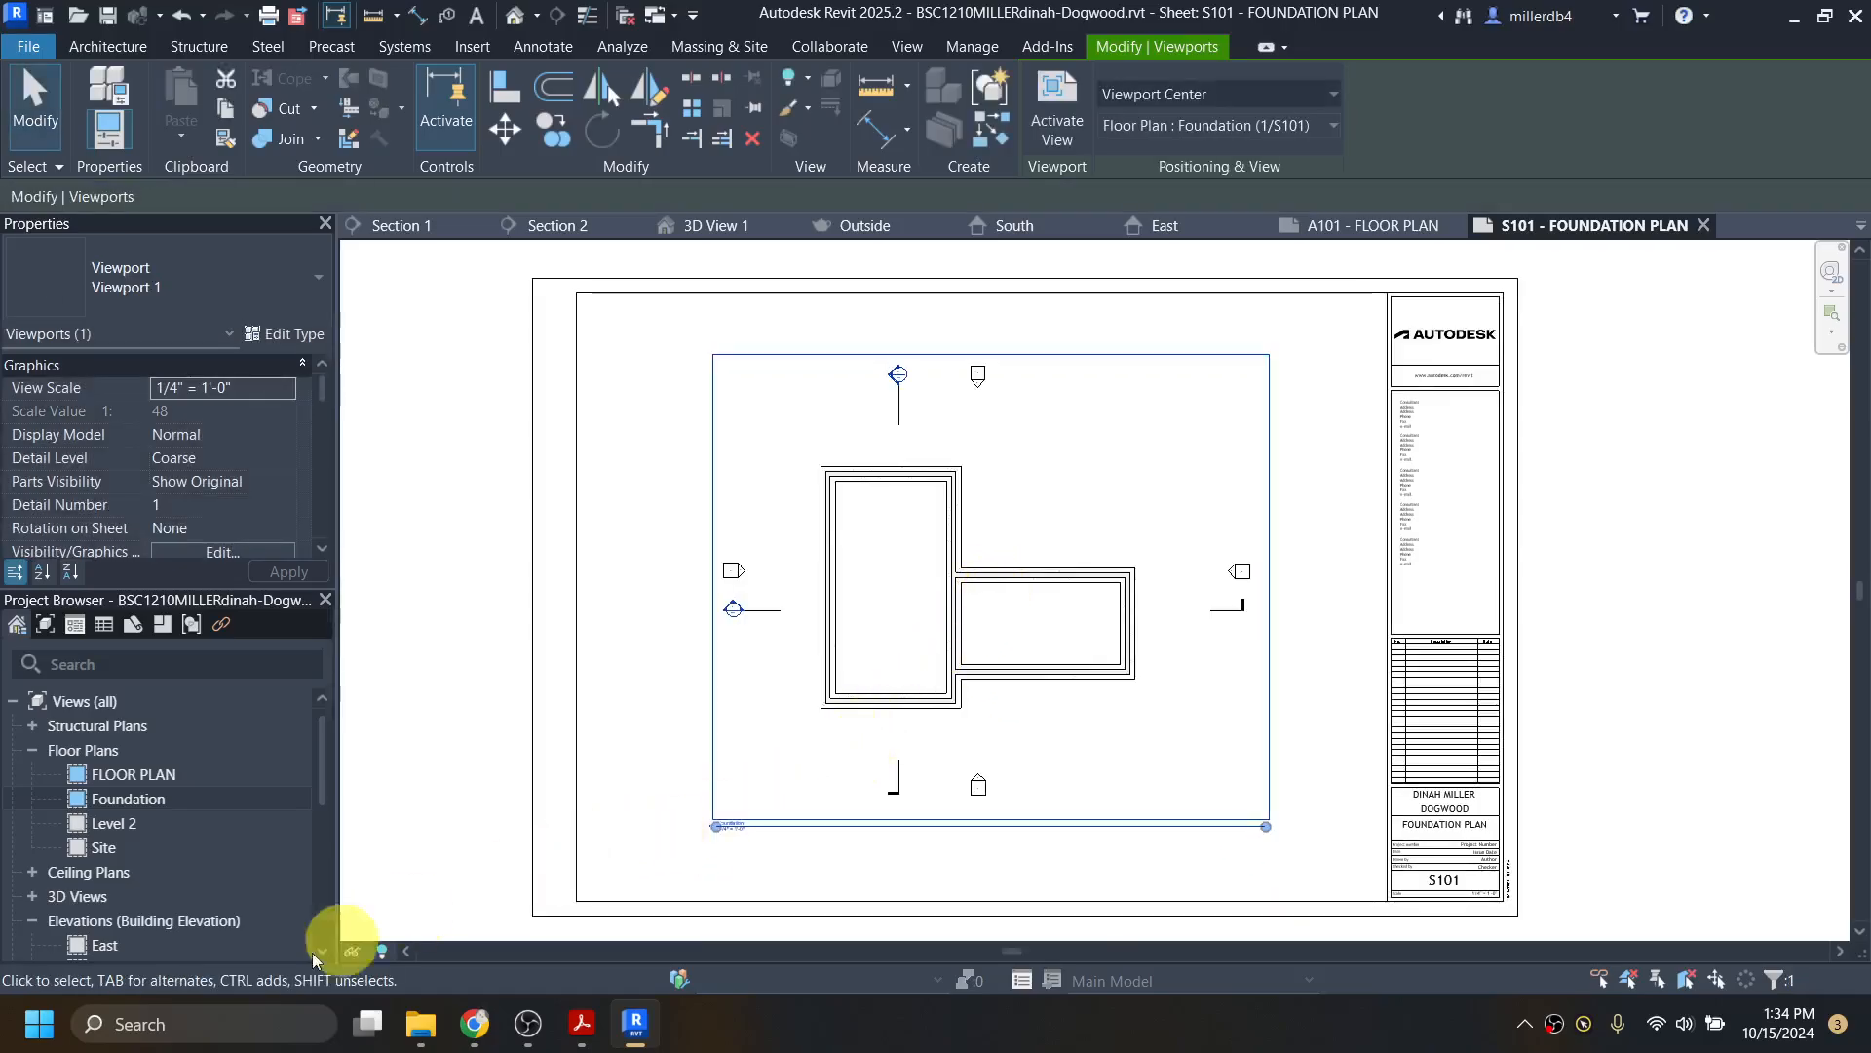
Step: Change the Foundation viewport on S101 to 1/4" = 1'-0" scale and zoom out to the whole sheet
click(465, 726)
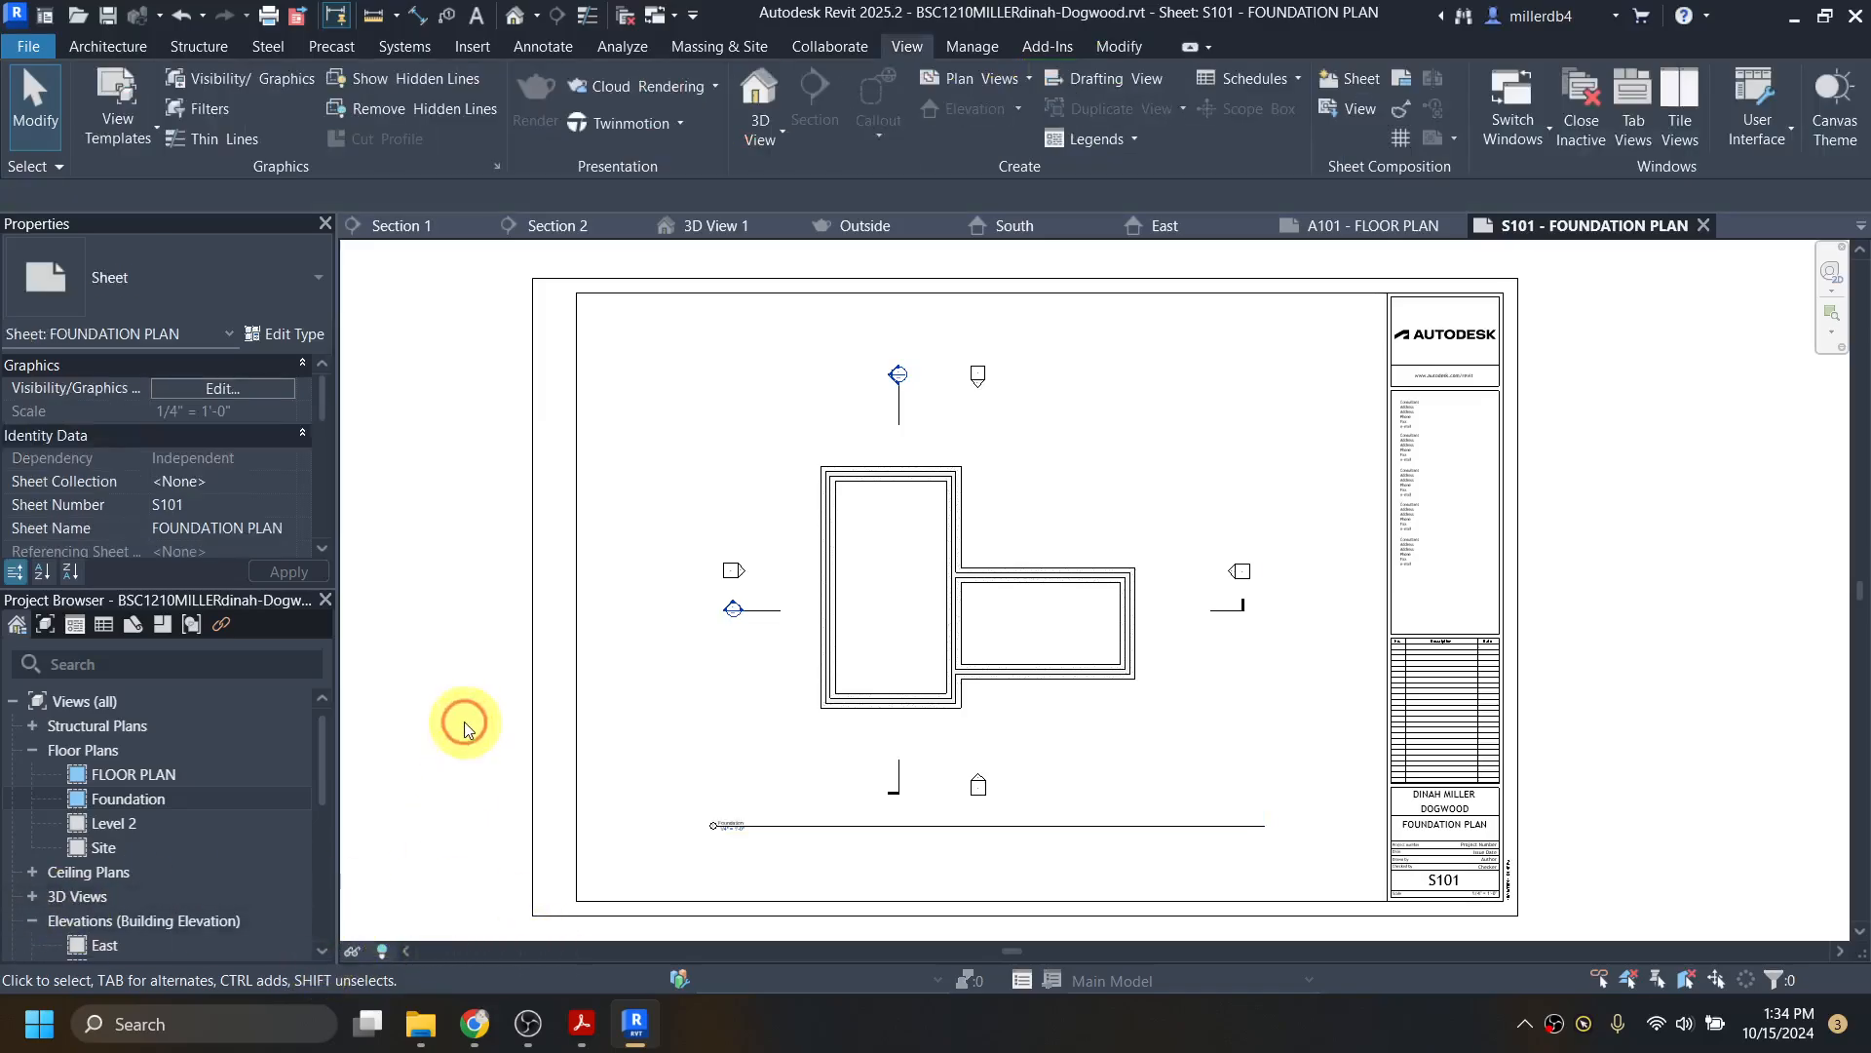
click(837, 573)
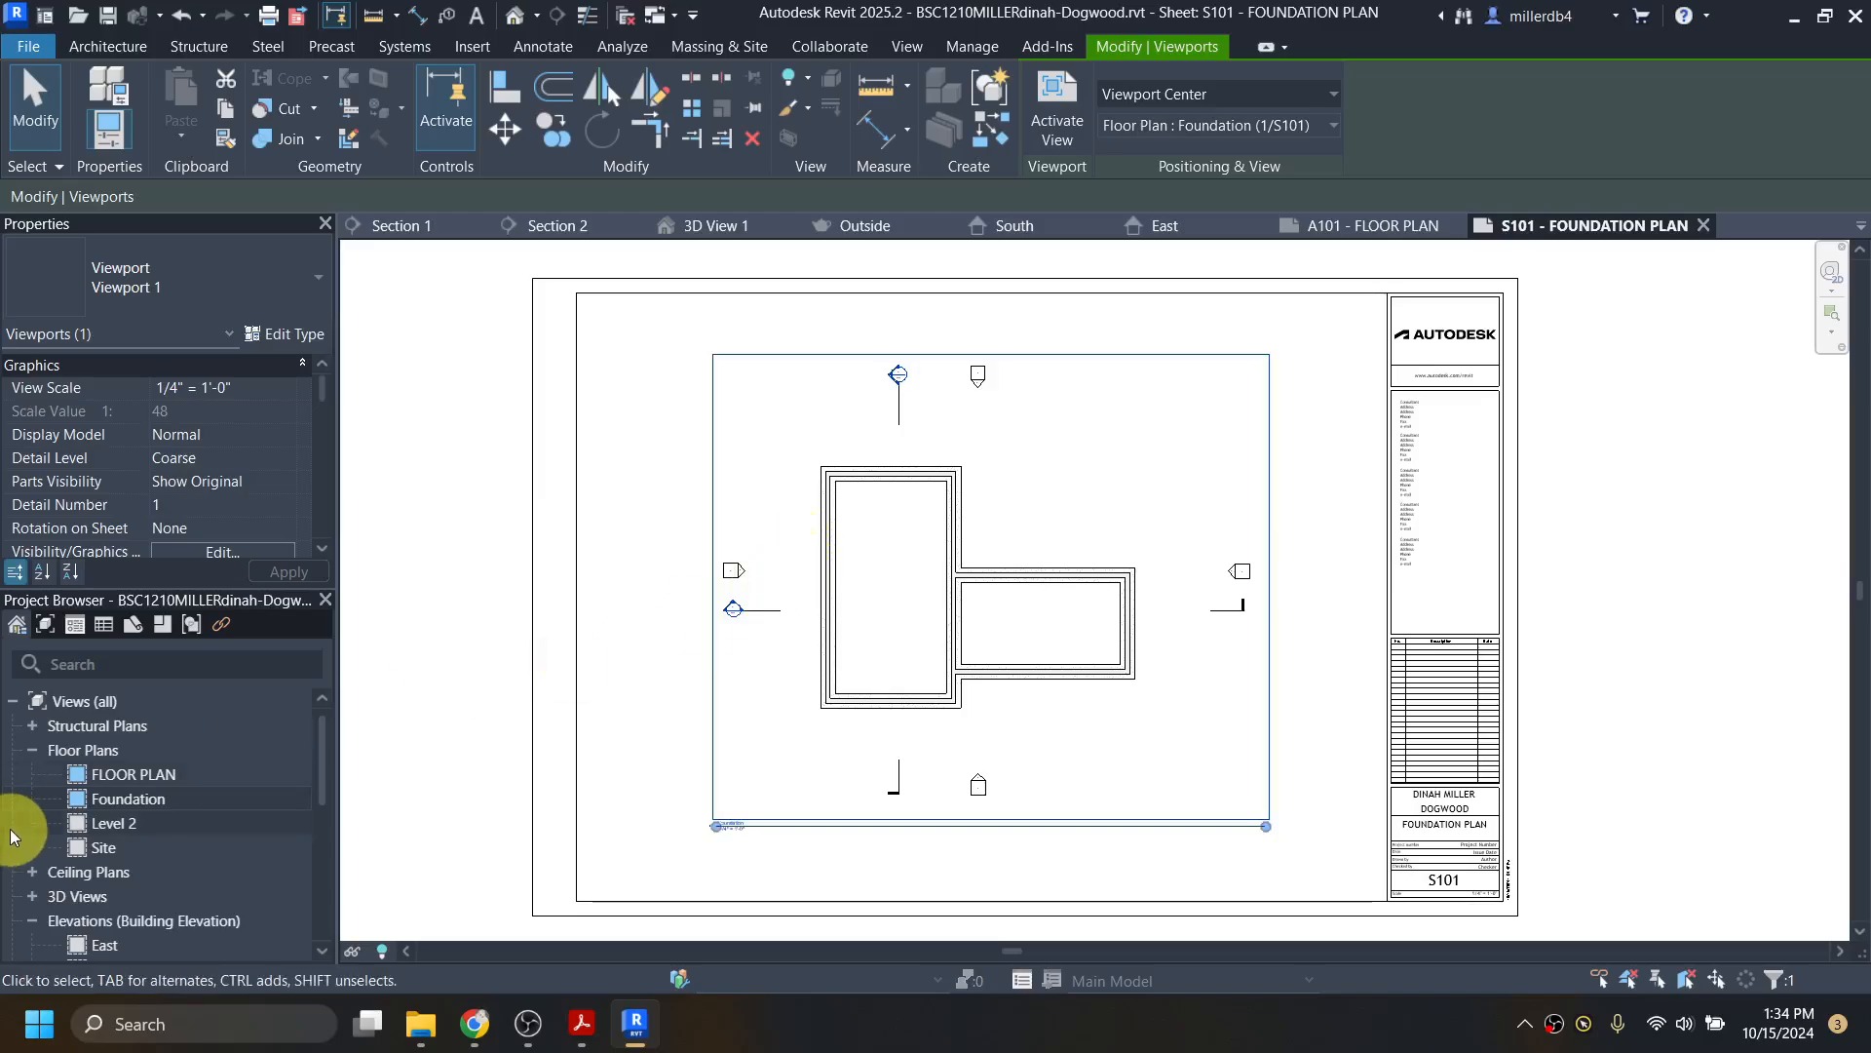
click(286, 391)
click(286, 391)
click(209, 446)
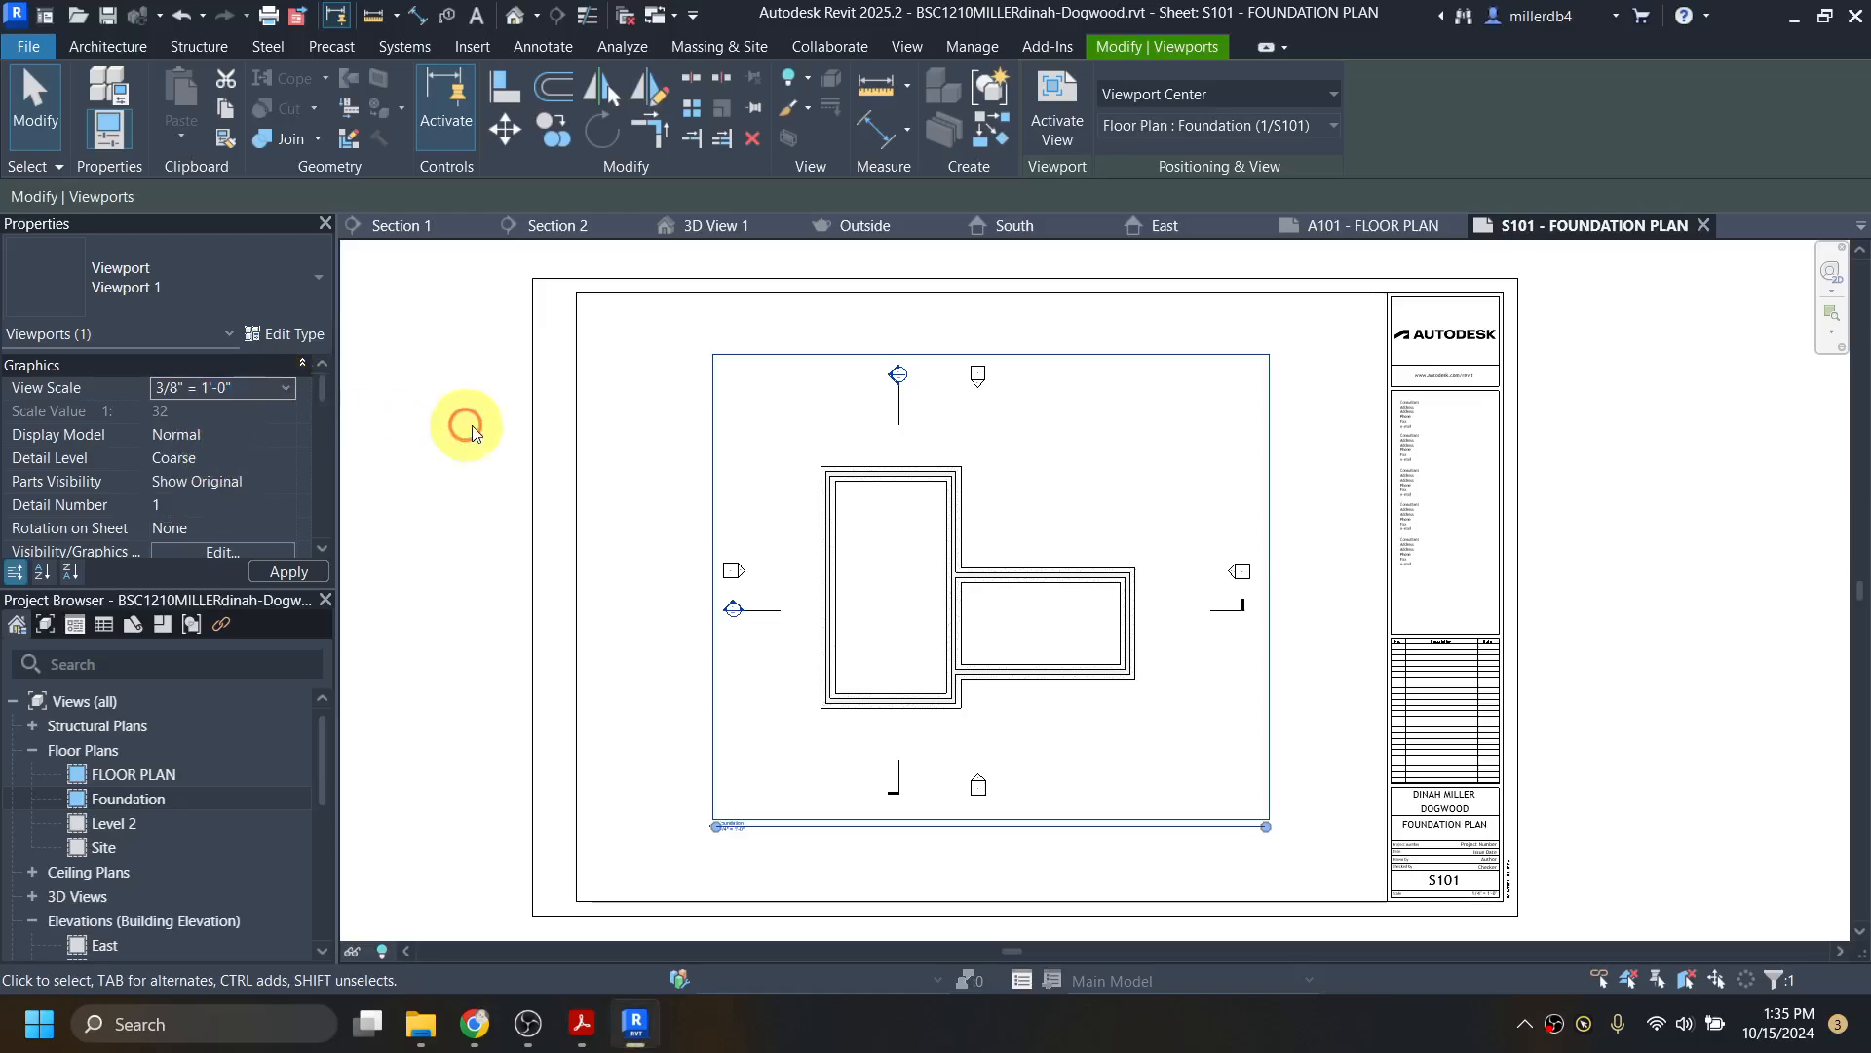
scroll(710, 882, up, 5)
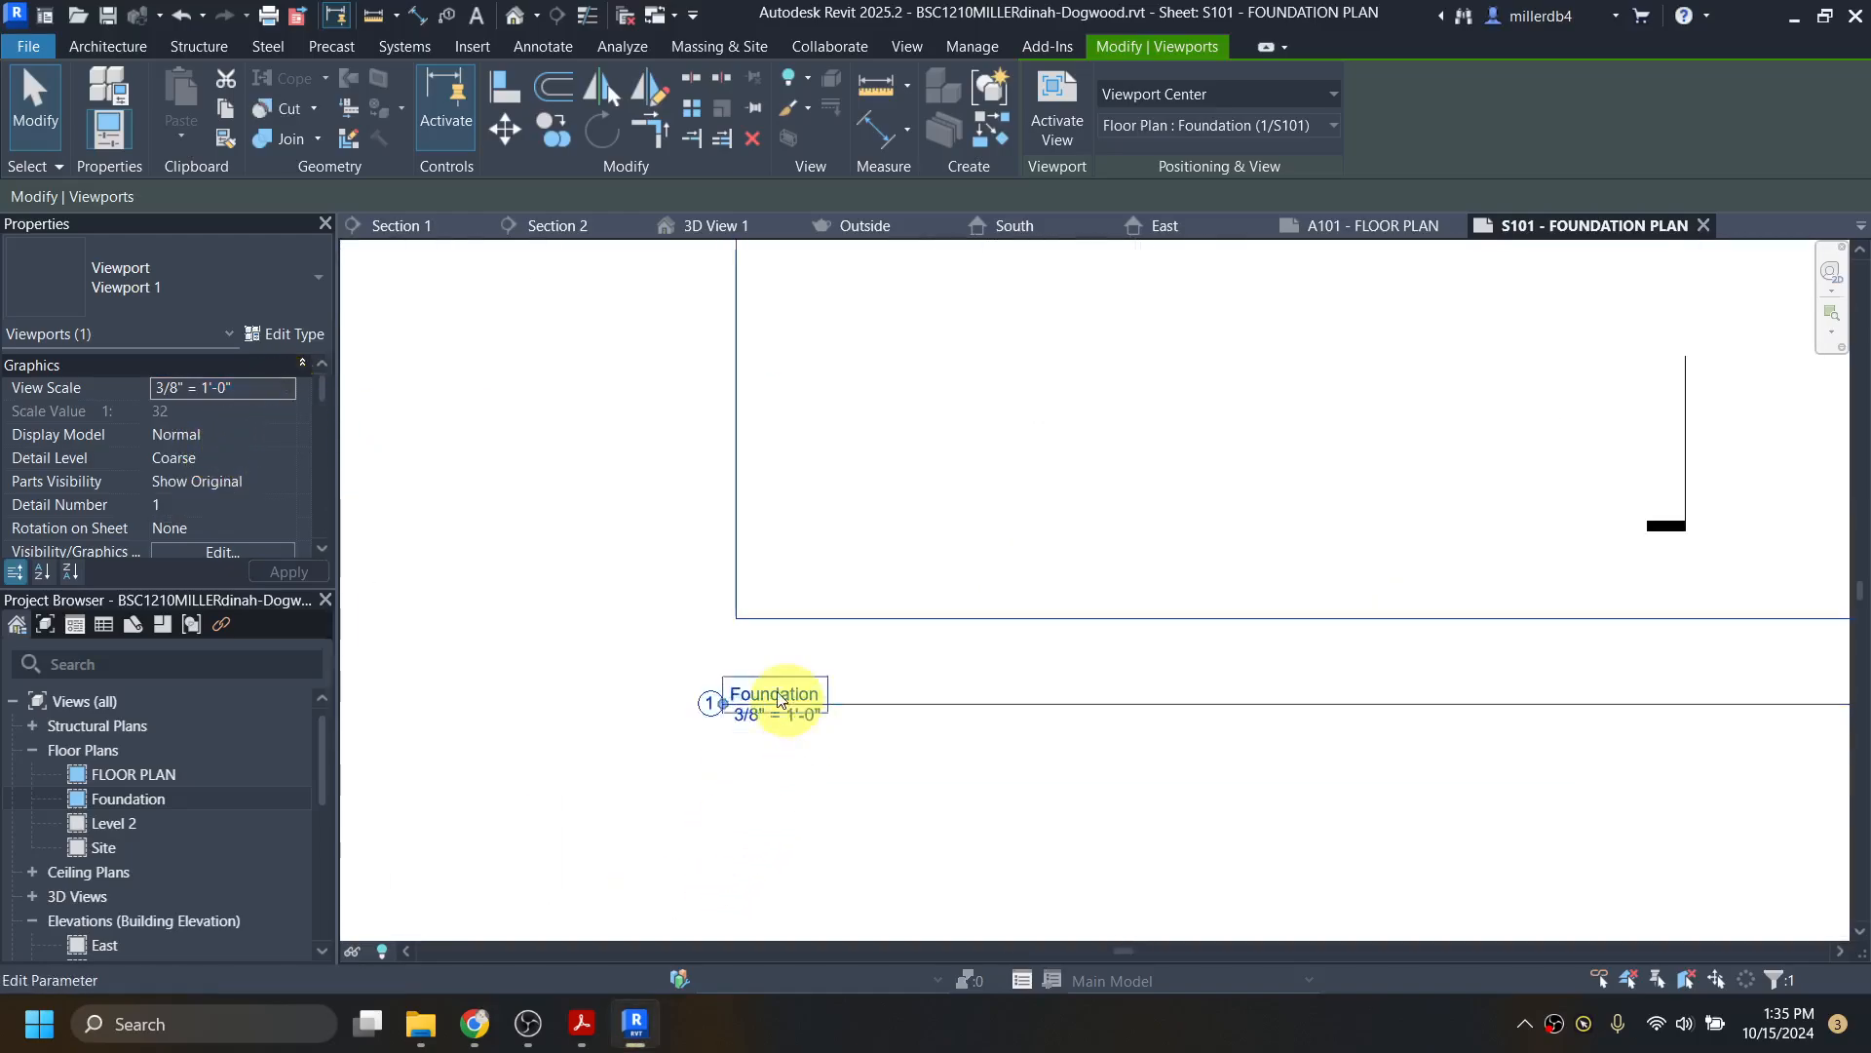
click(288, 388)
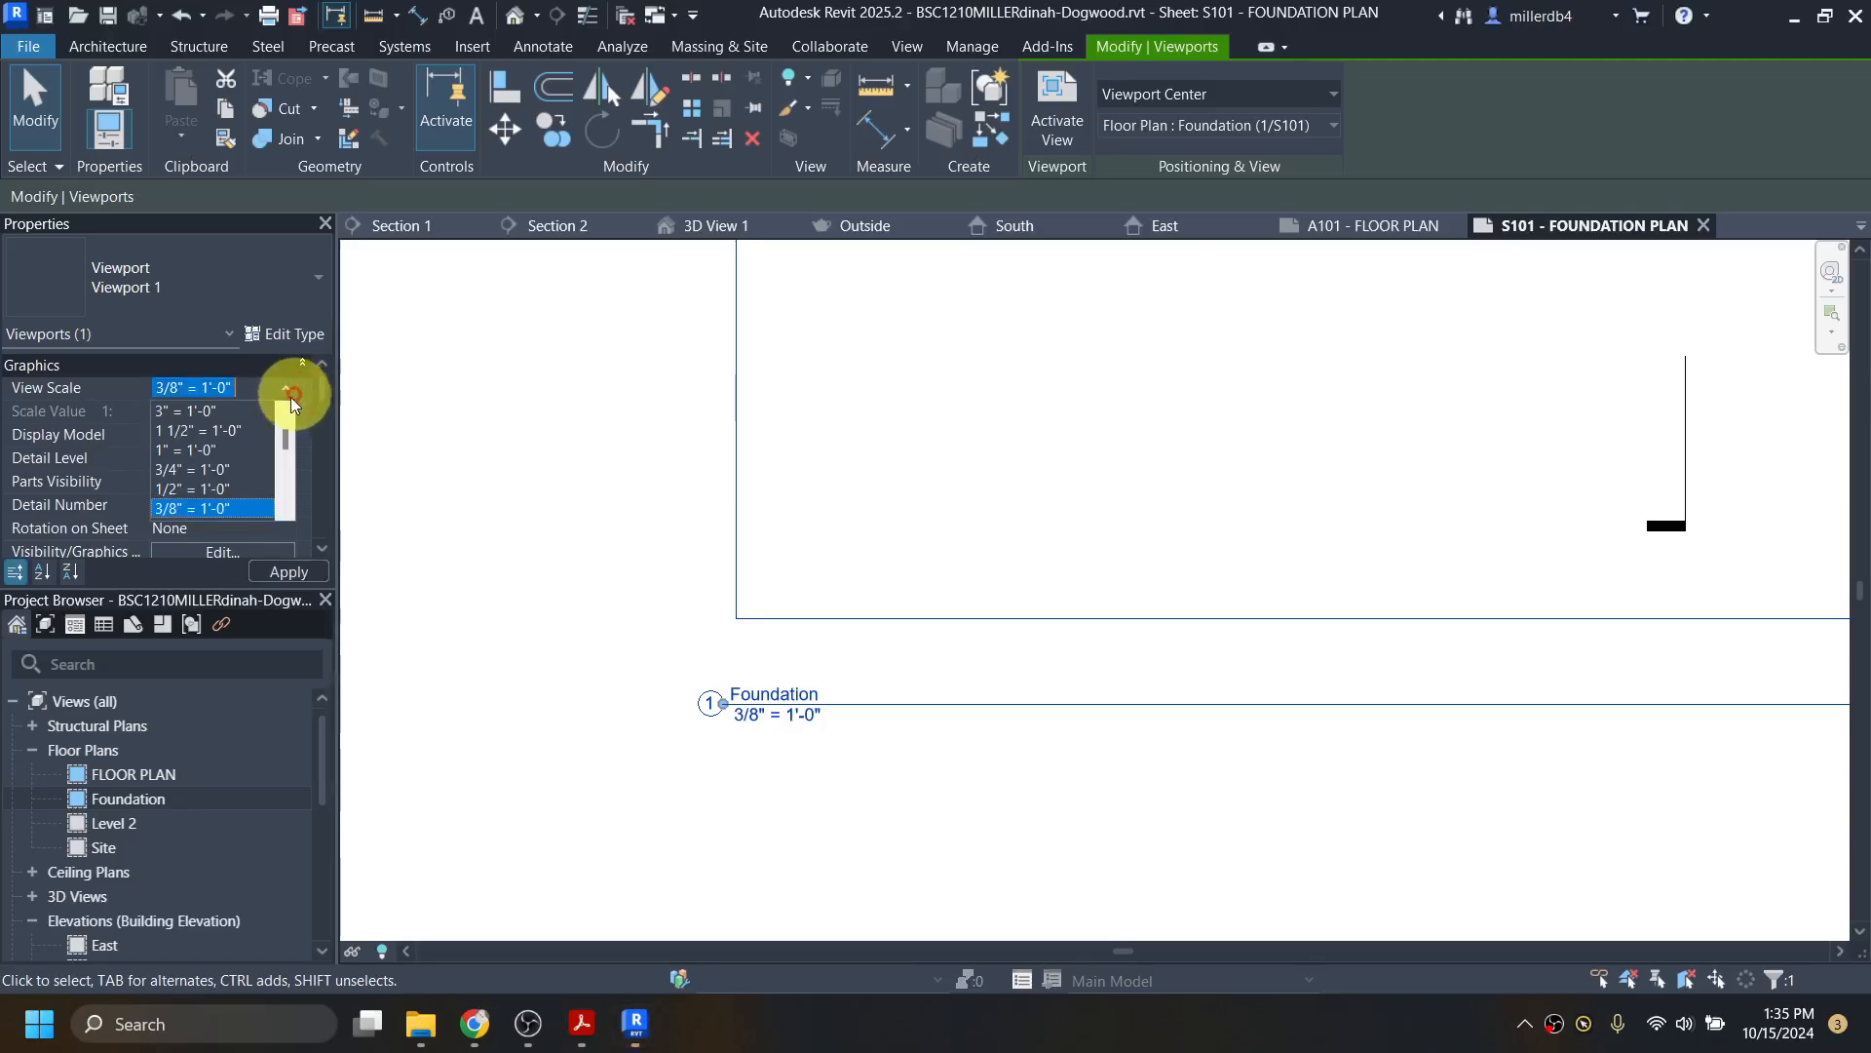
scroll(207, 478, down, 1)
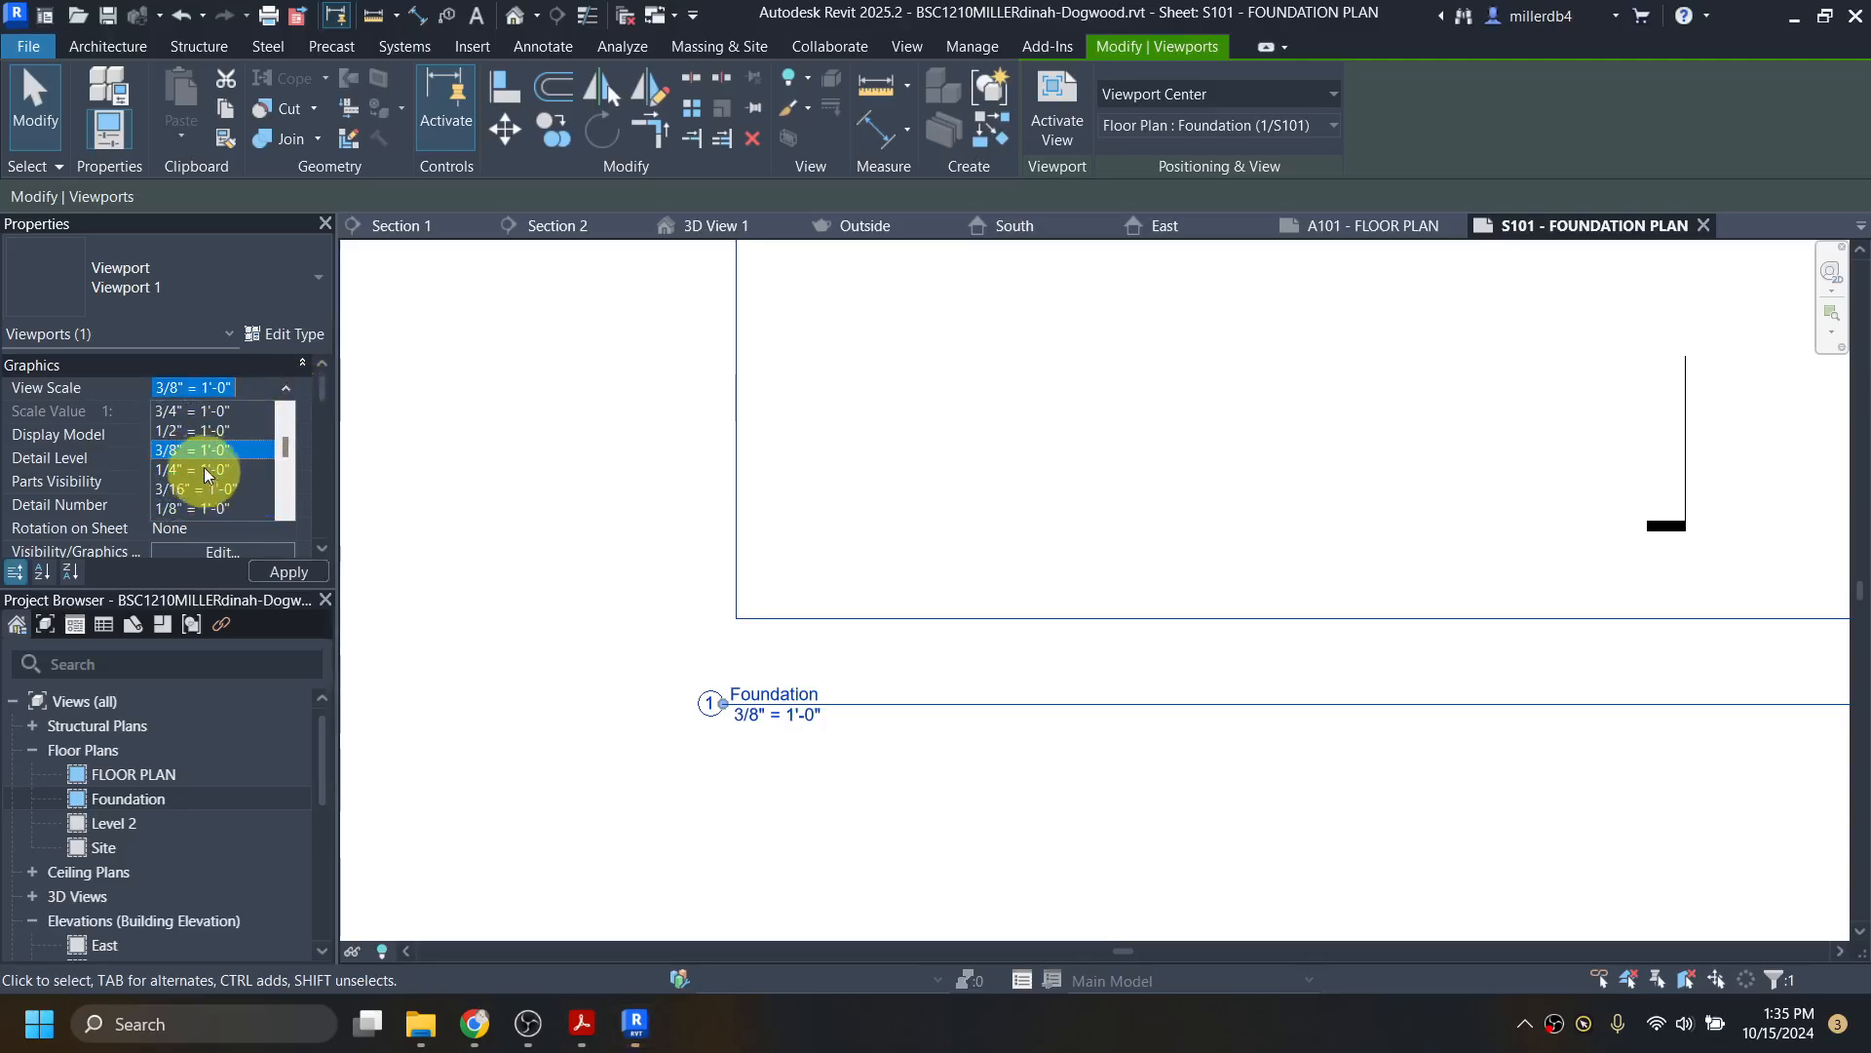
click(207, 469)
scroll(619, 658, down, 5)
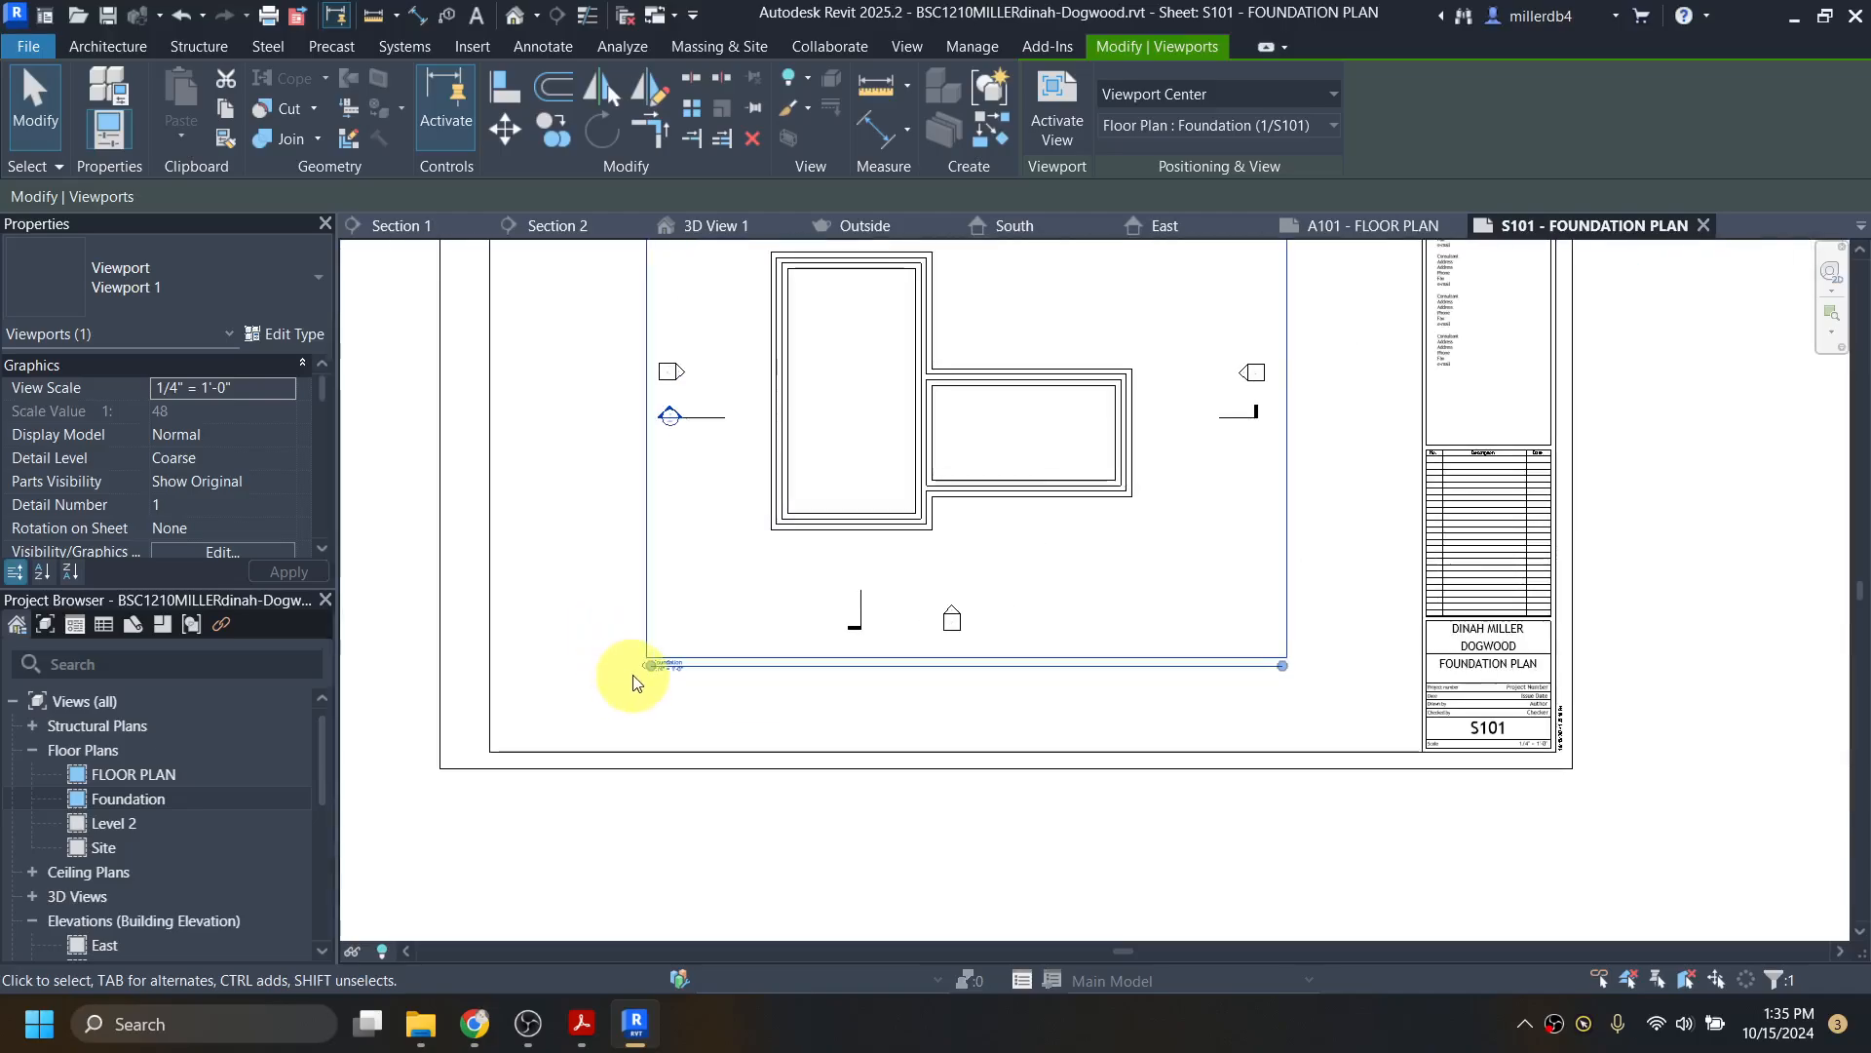
scroll(549, 817, down, 2)
click(543, 821)
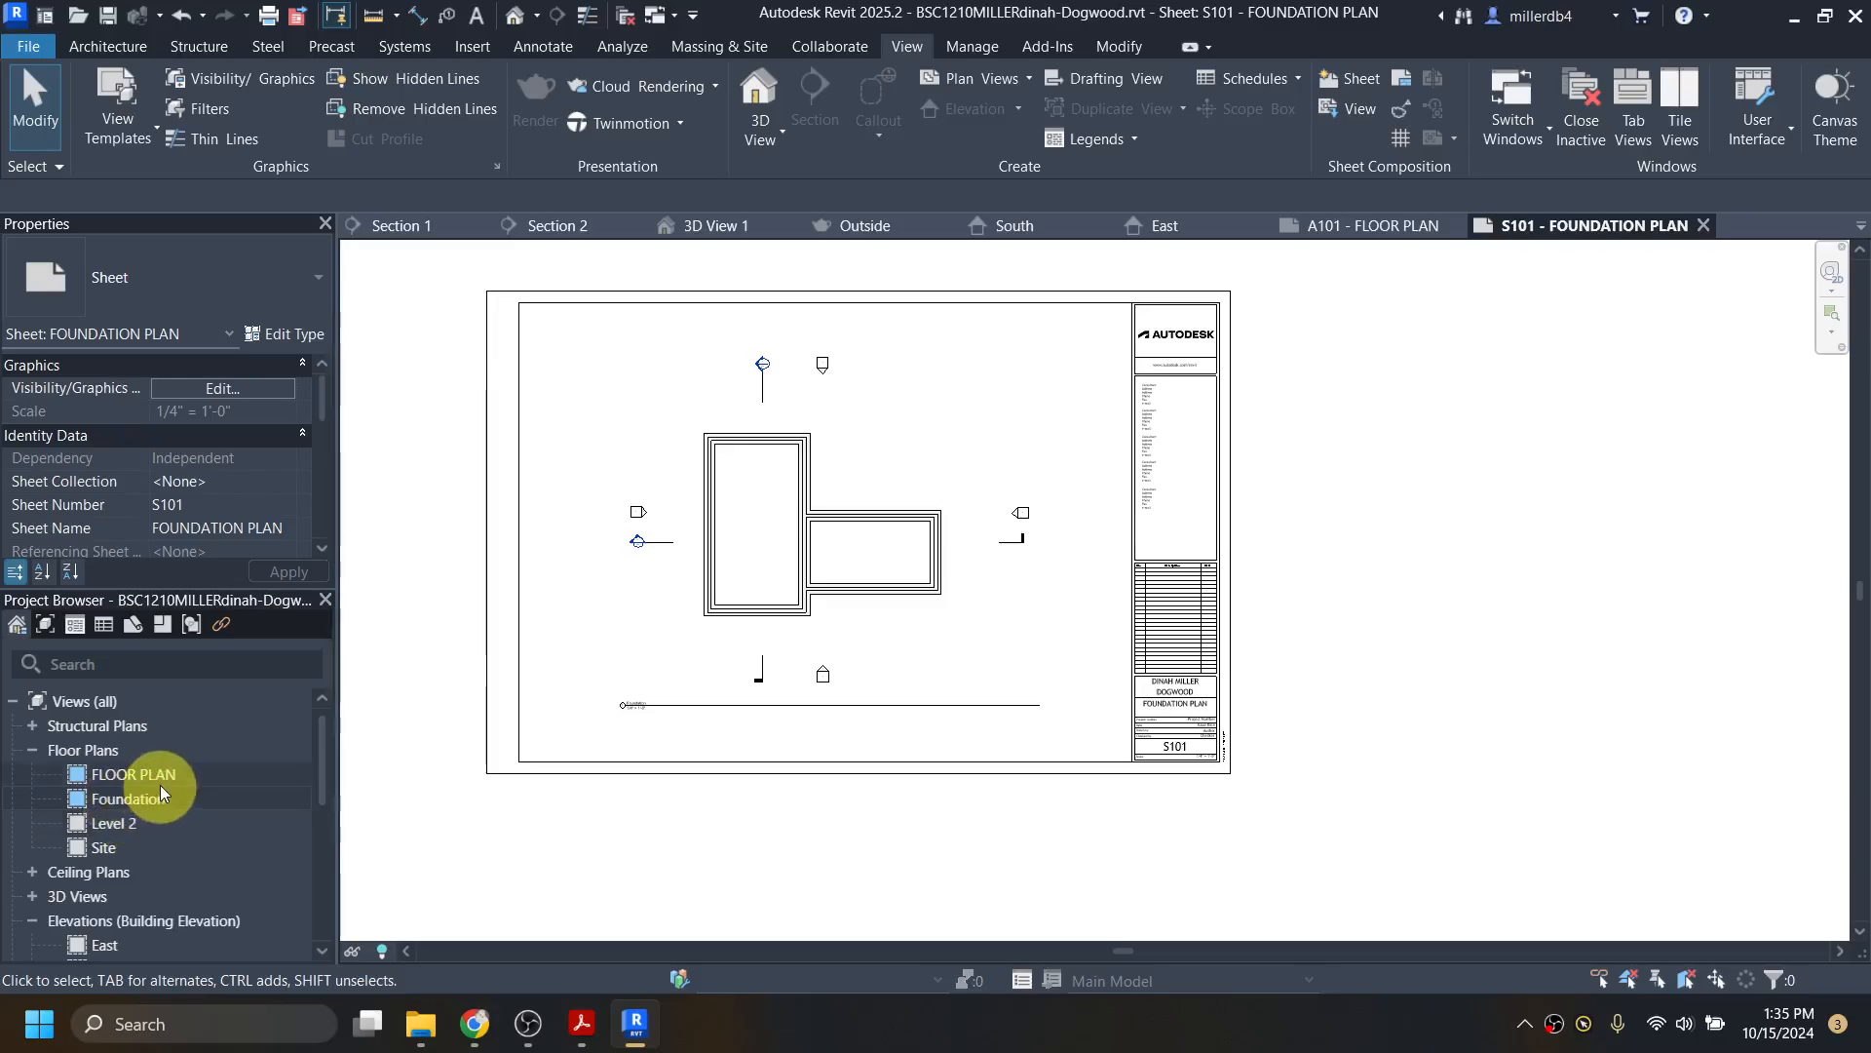
Step: Rename the Foundation floor plan and its level to FOUNDATION
right_click(131, 801)
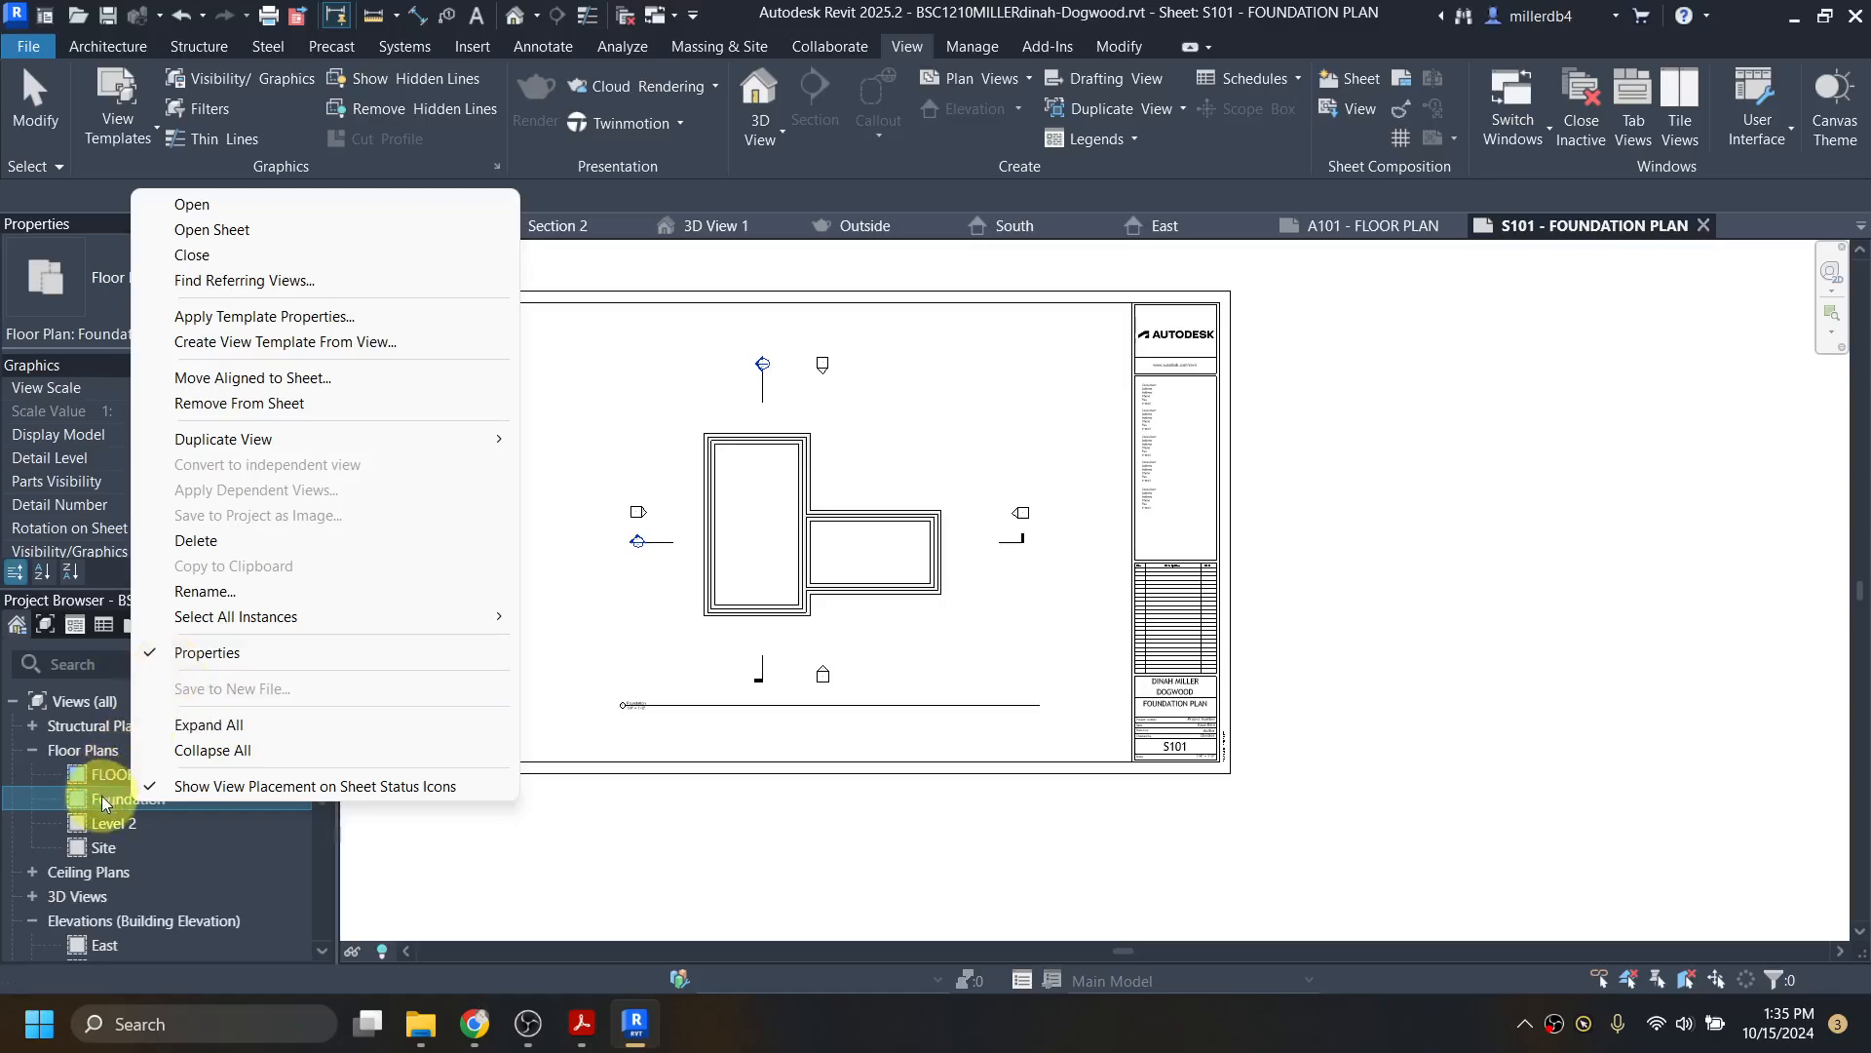
click(232, 585)
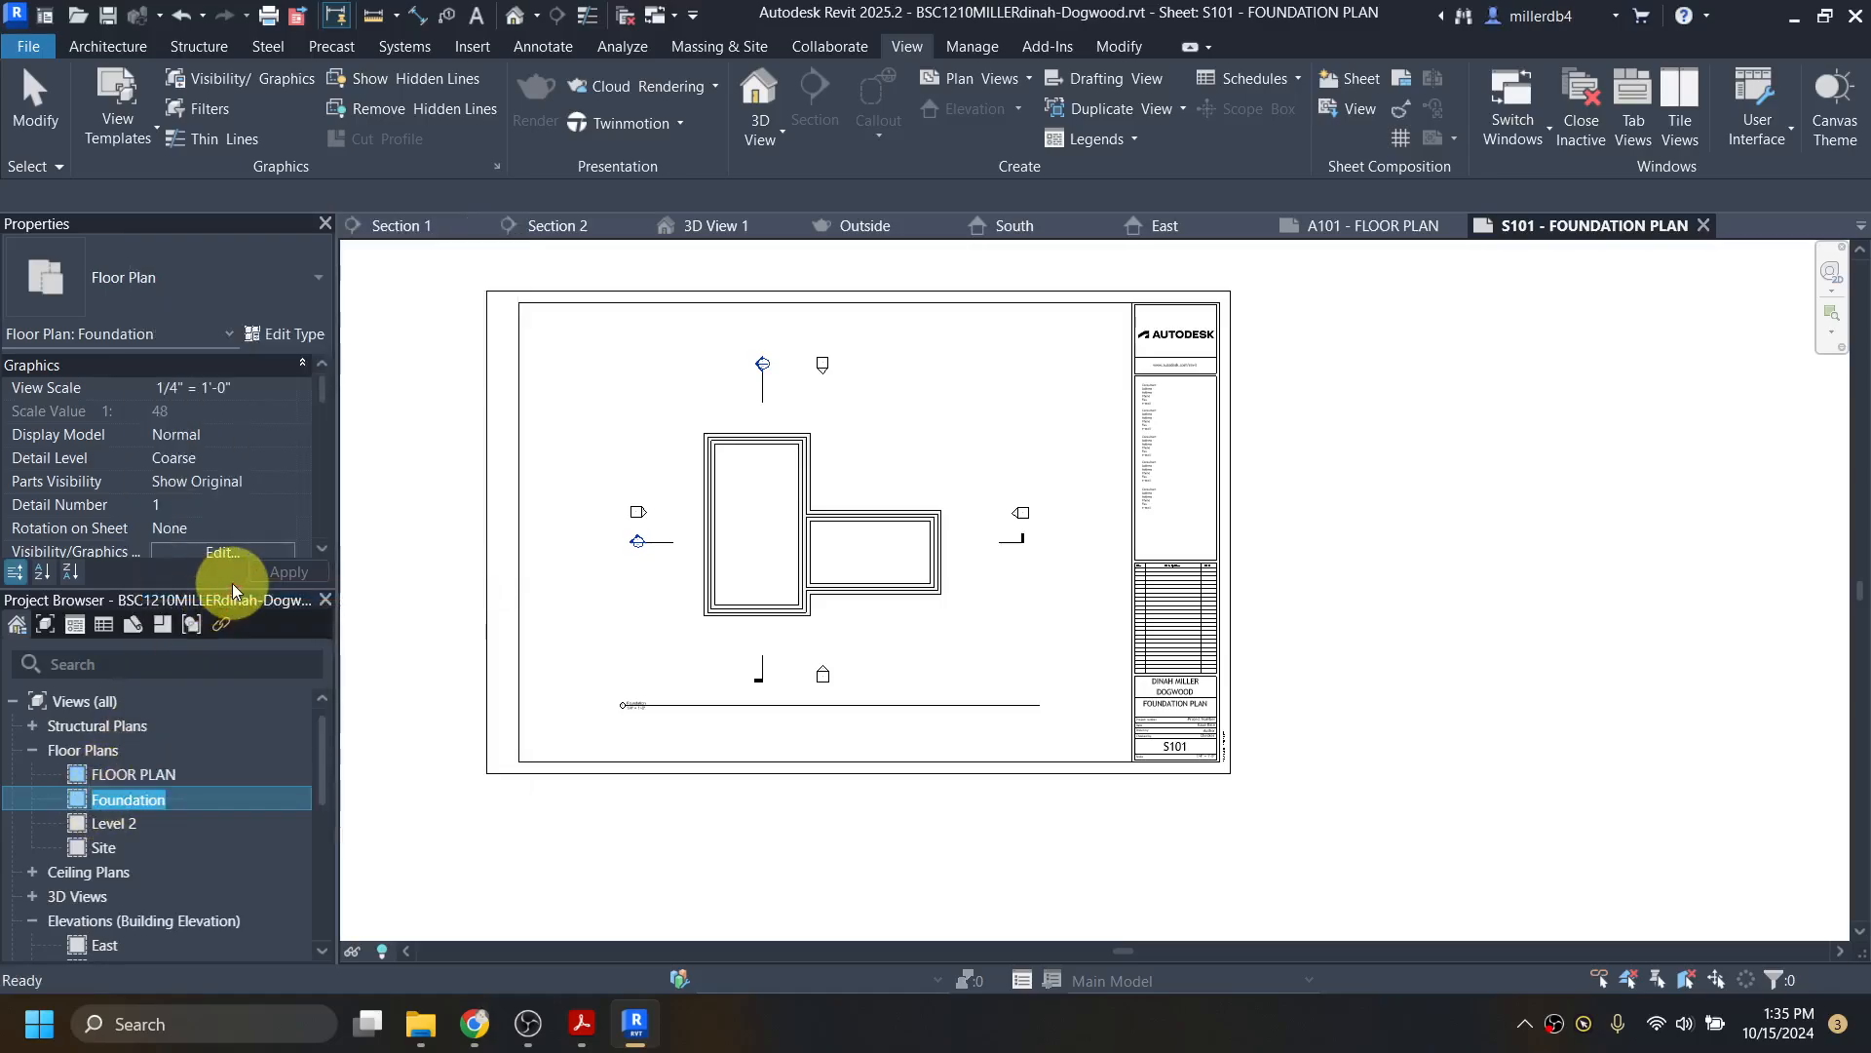
text(FOUNDA)
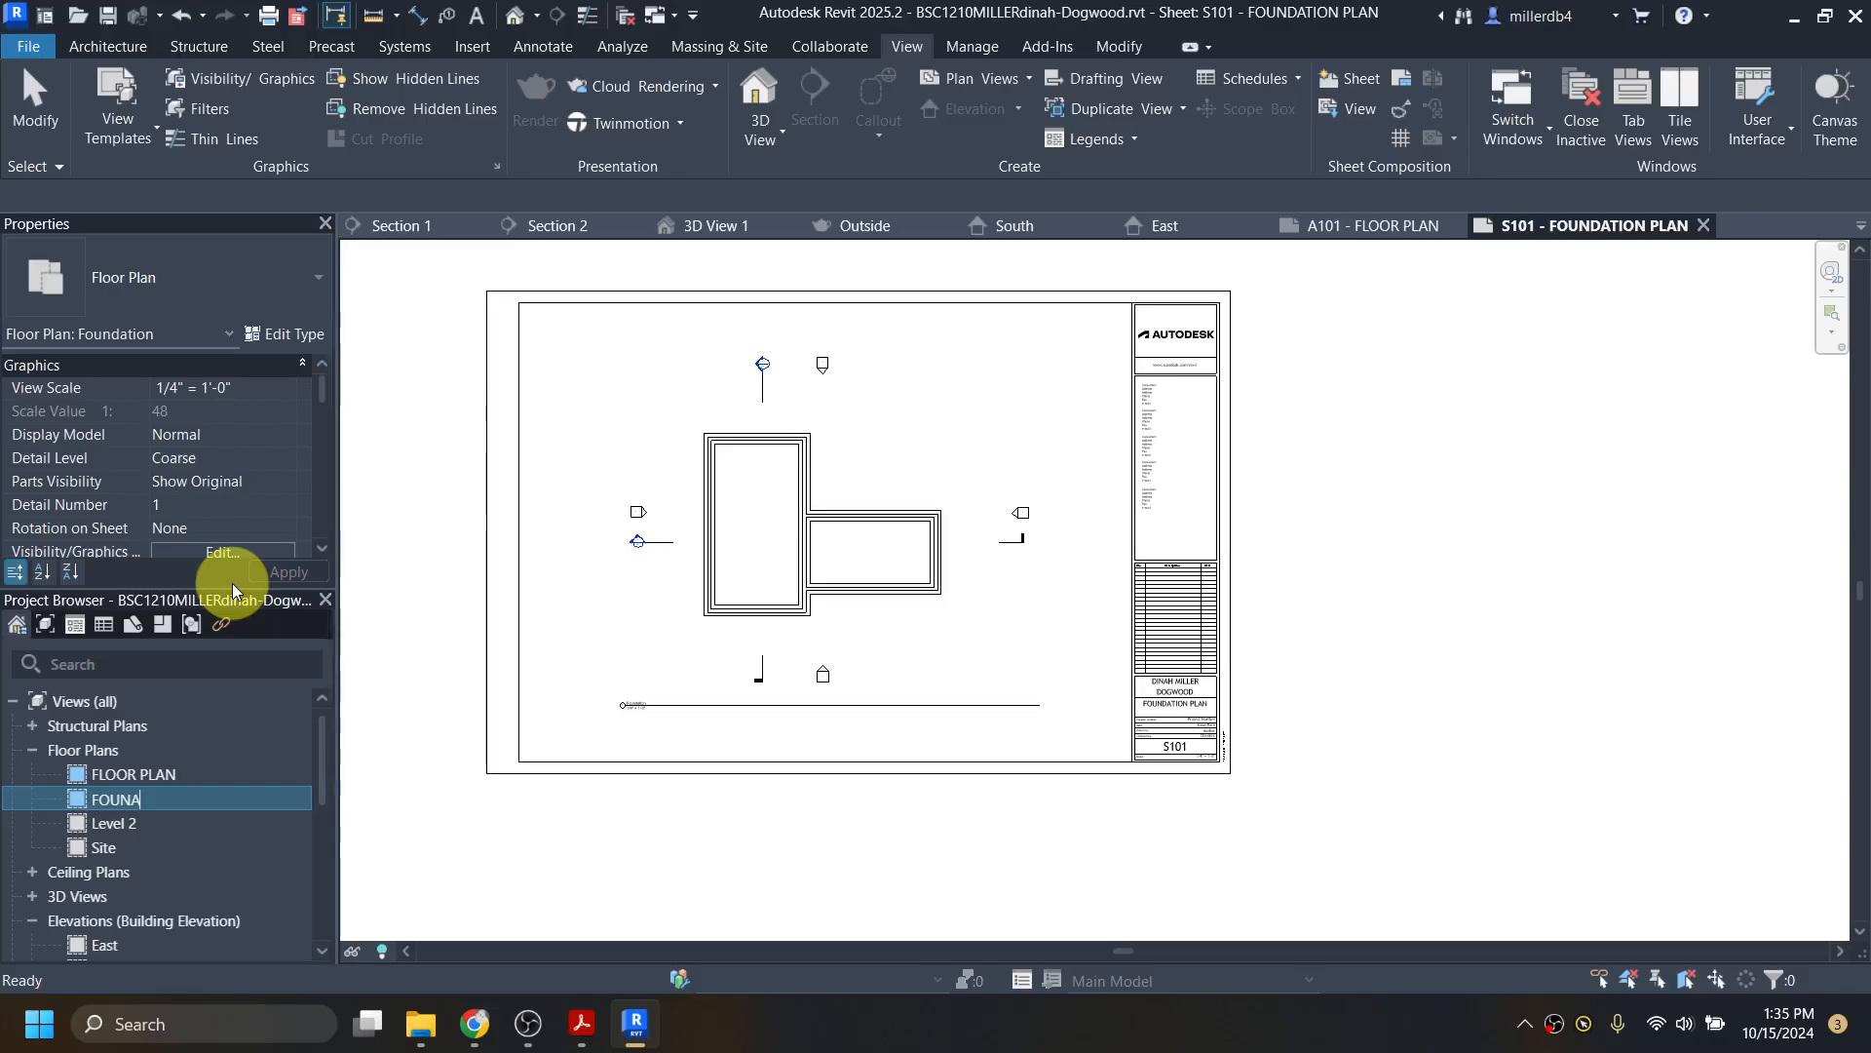
text(TION)
key(Return)
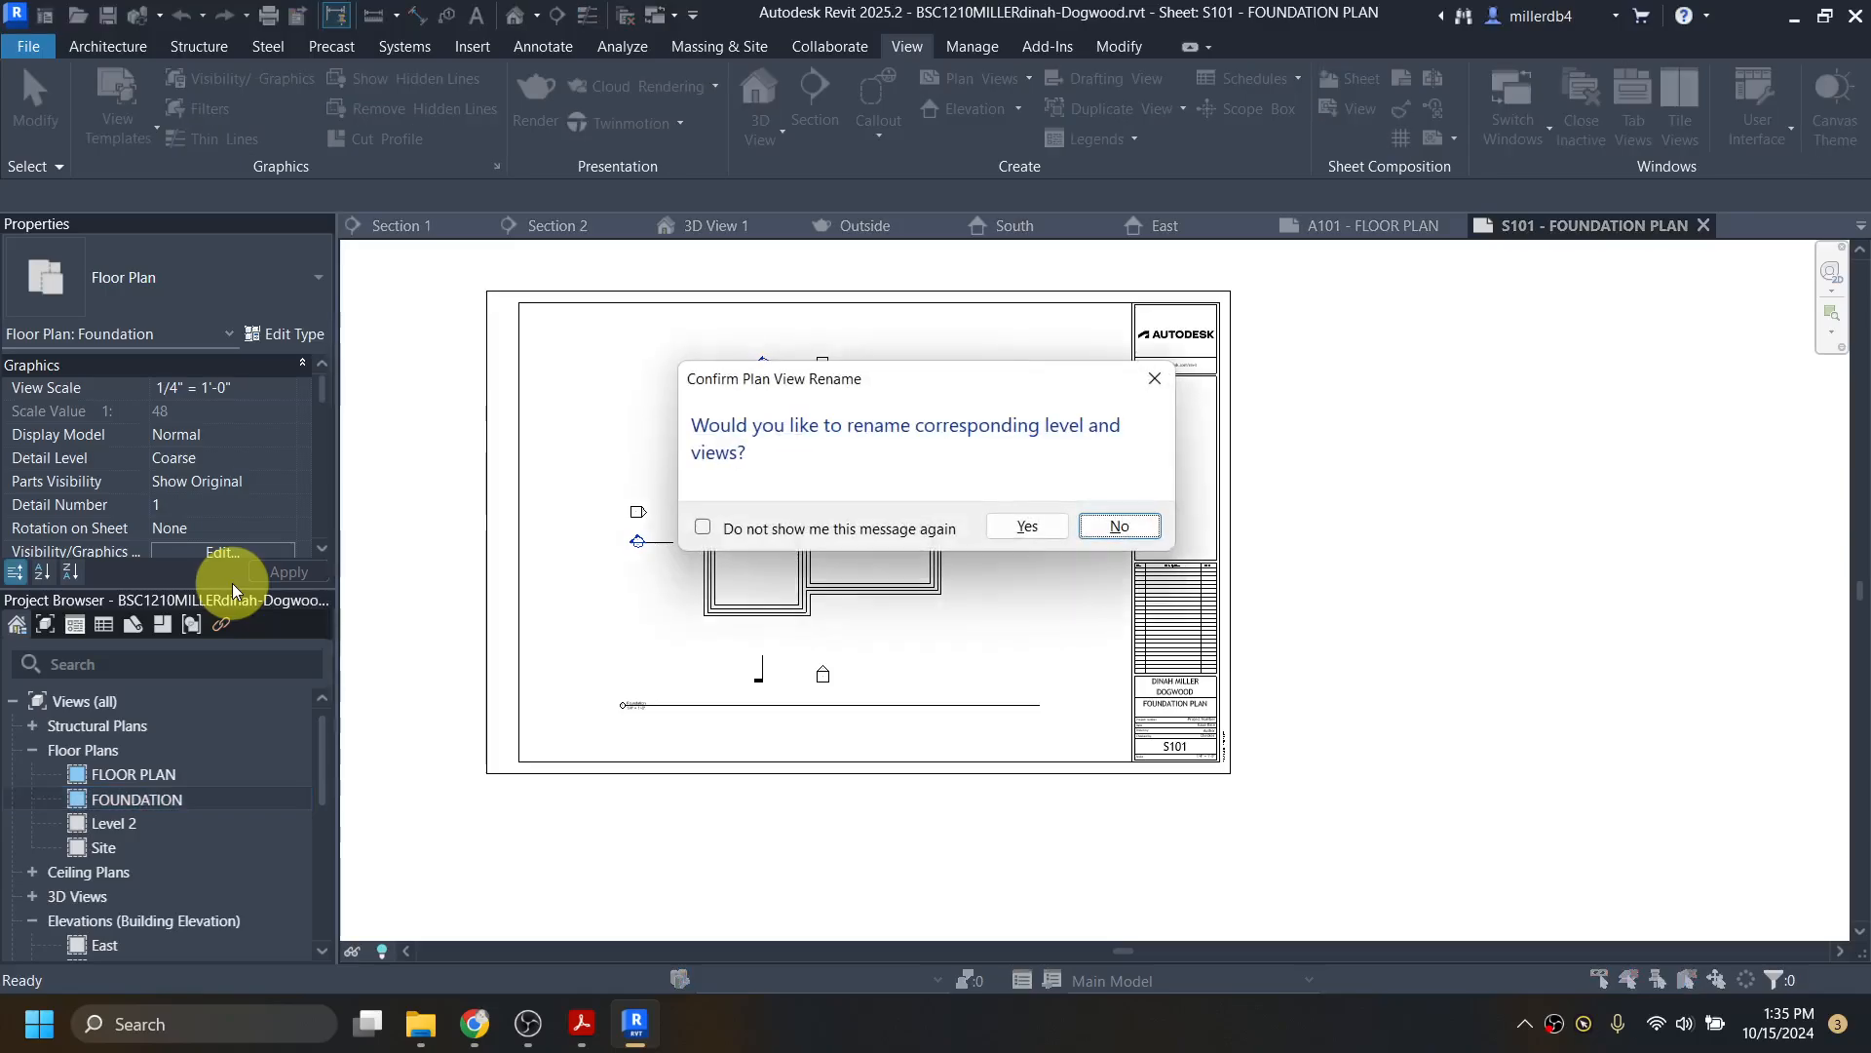
click(1027, 525)
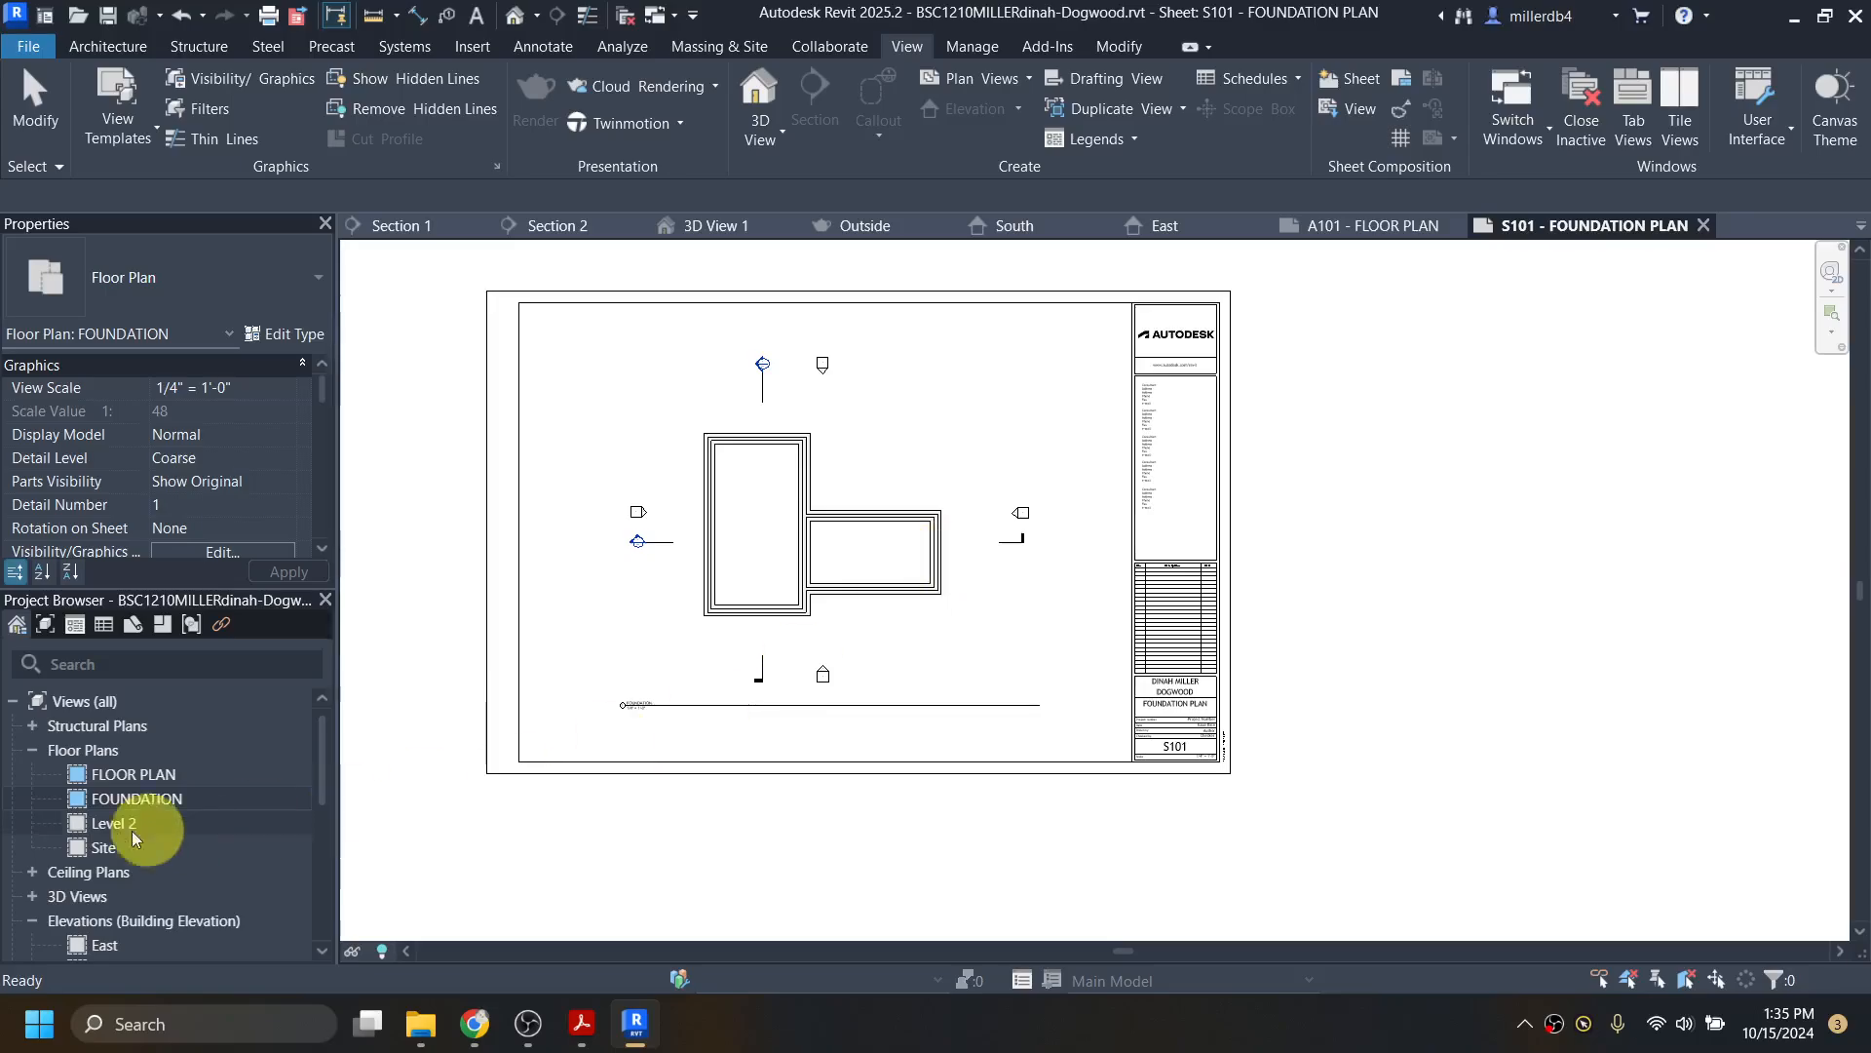
scroll(135, 823, down, 5)
scroll(129, 813, up, 3)
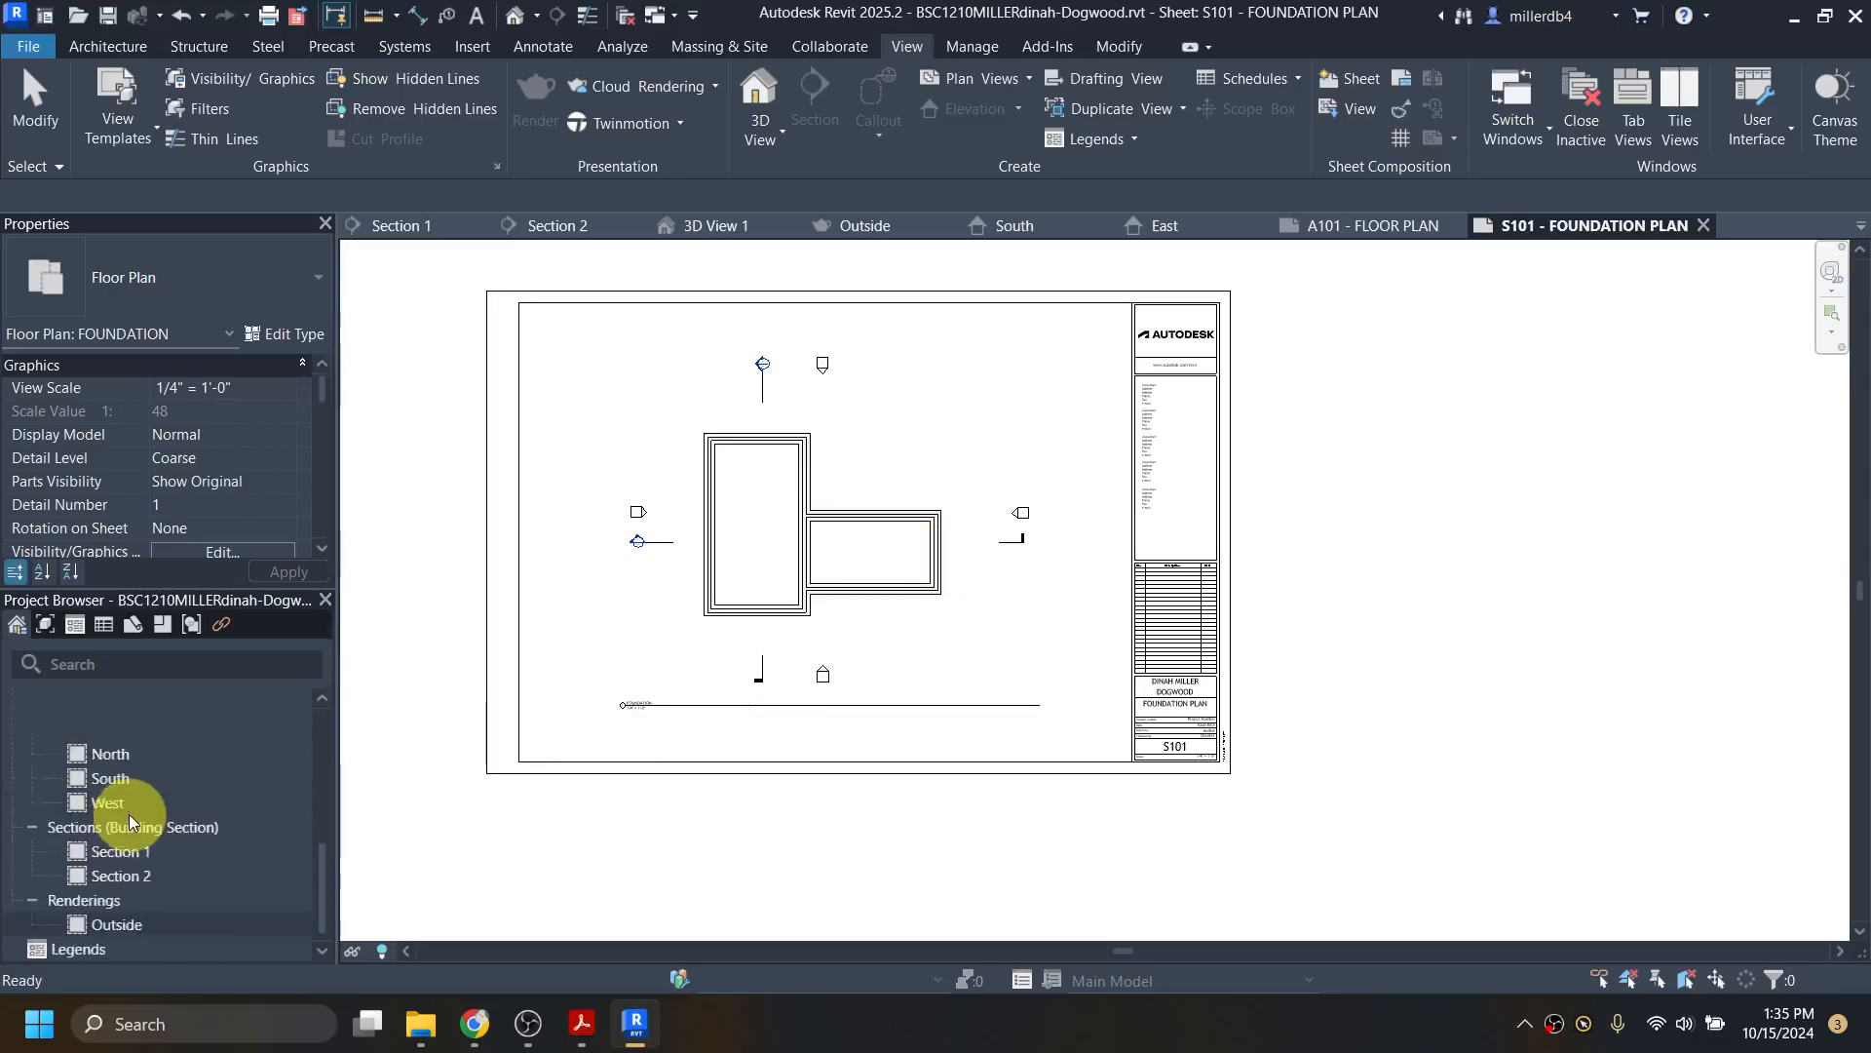
Step: Rename the Level 2 floor plan and its level to ROOF
right_click(115, 729)
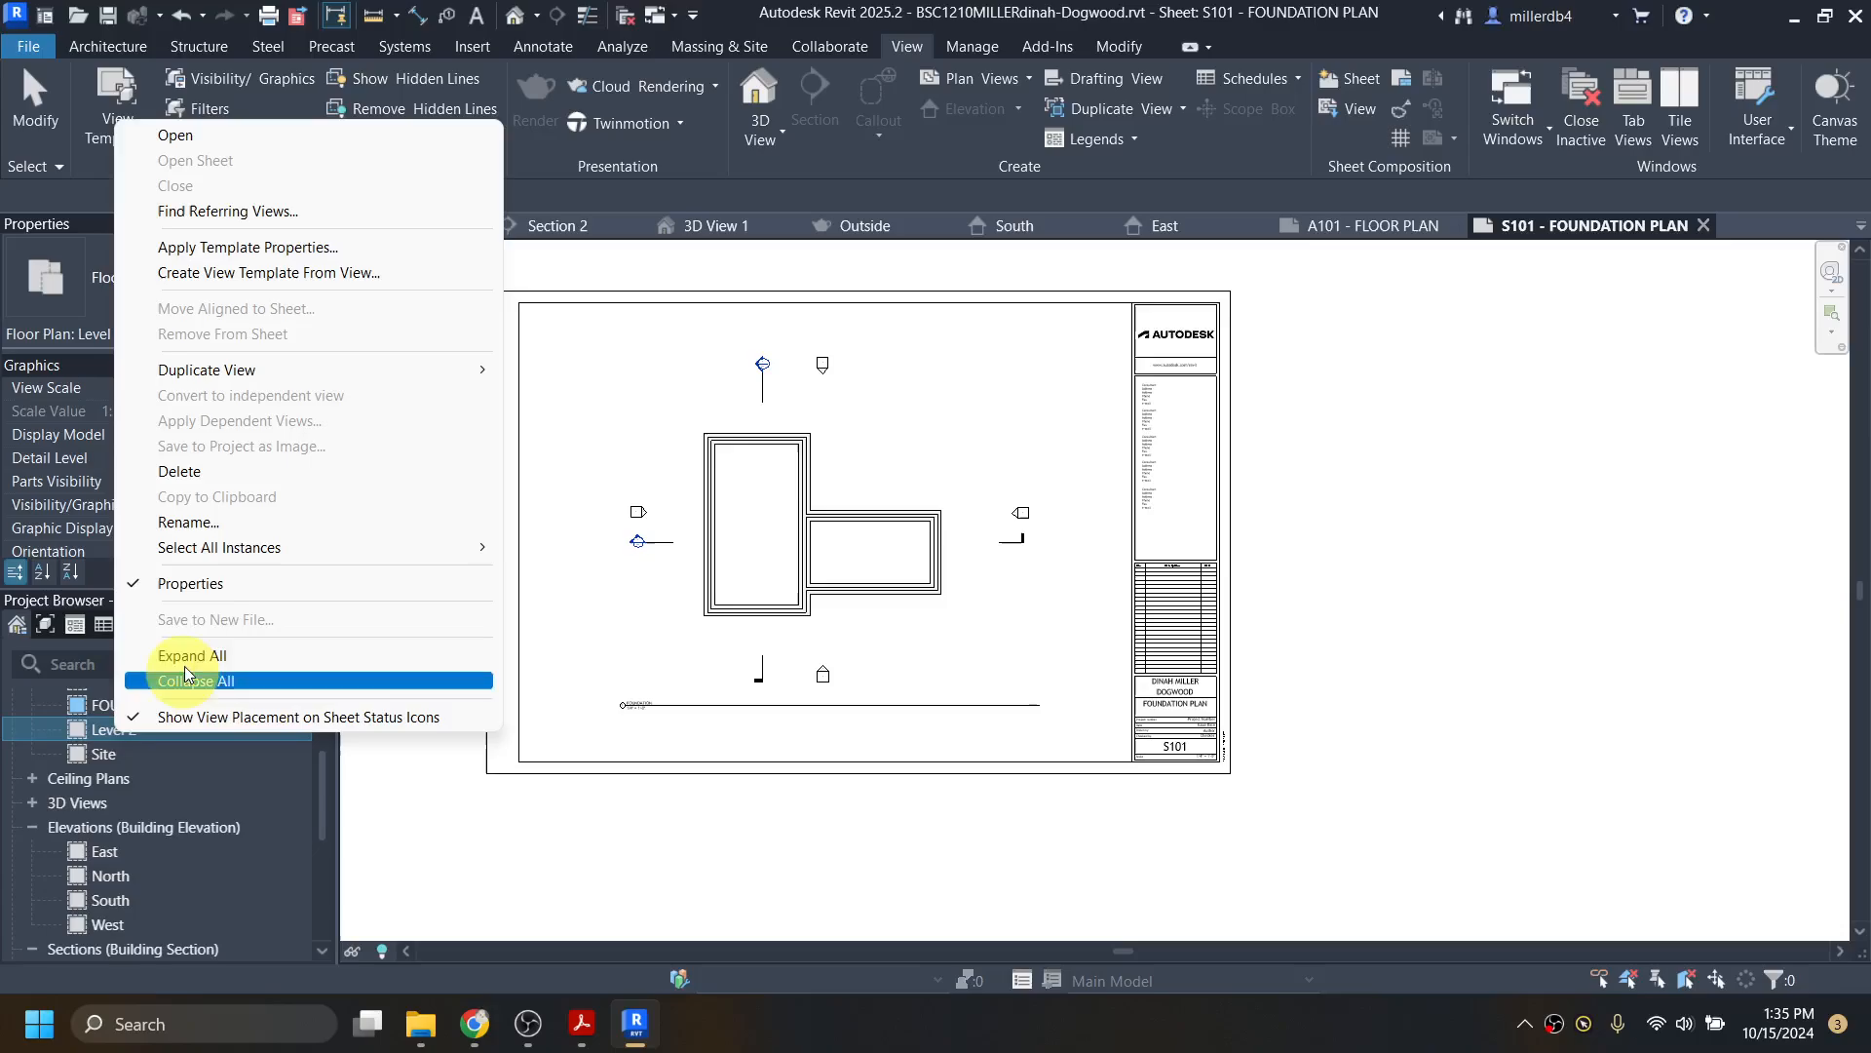
click(202, 522)
text(ROOF)
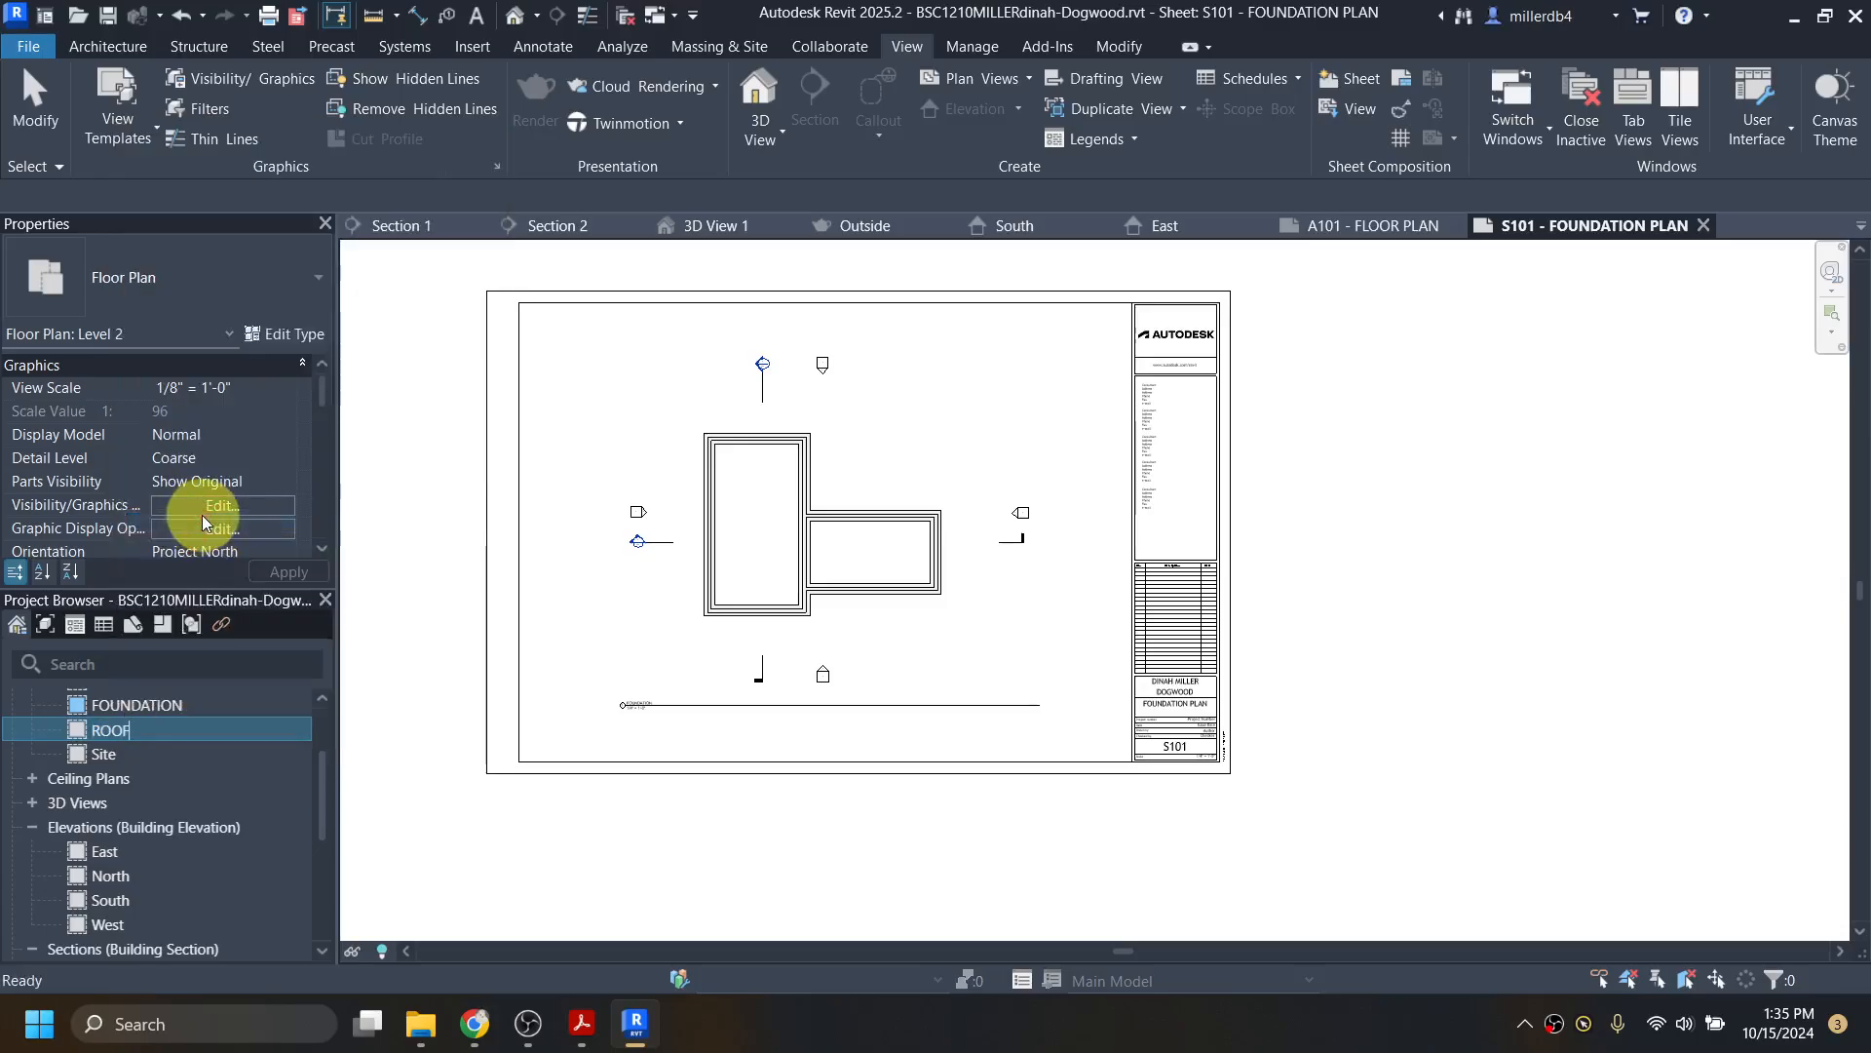
key(Return)
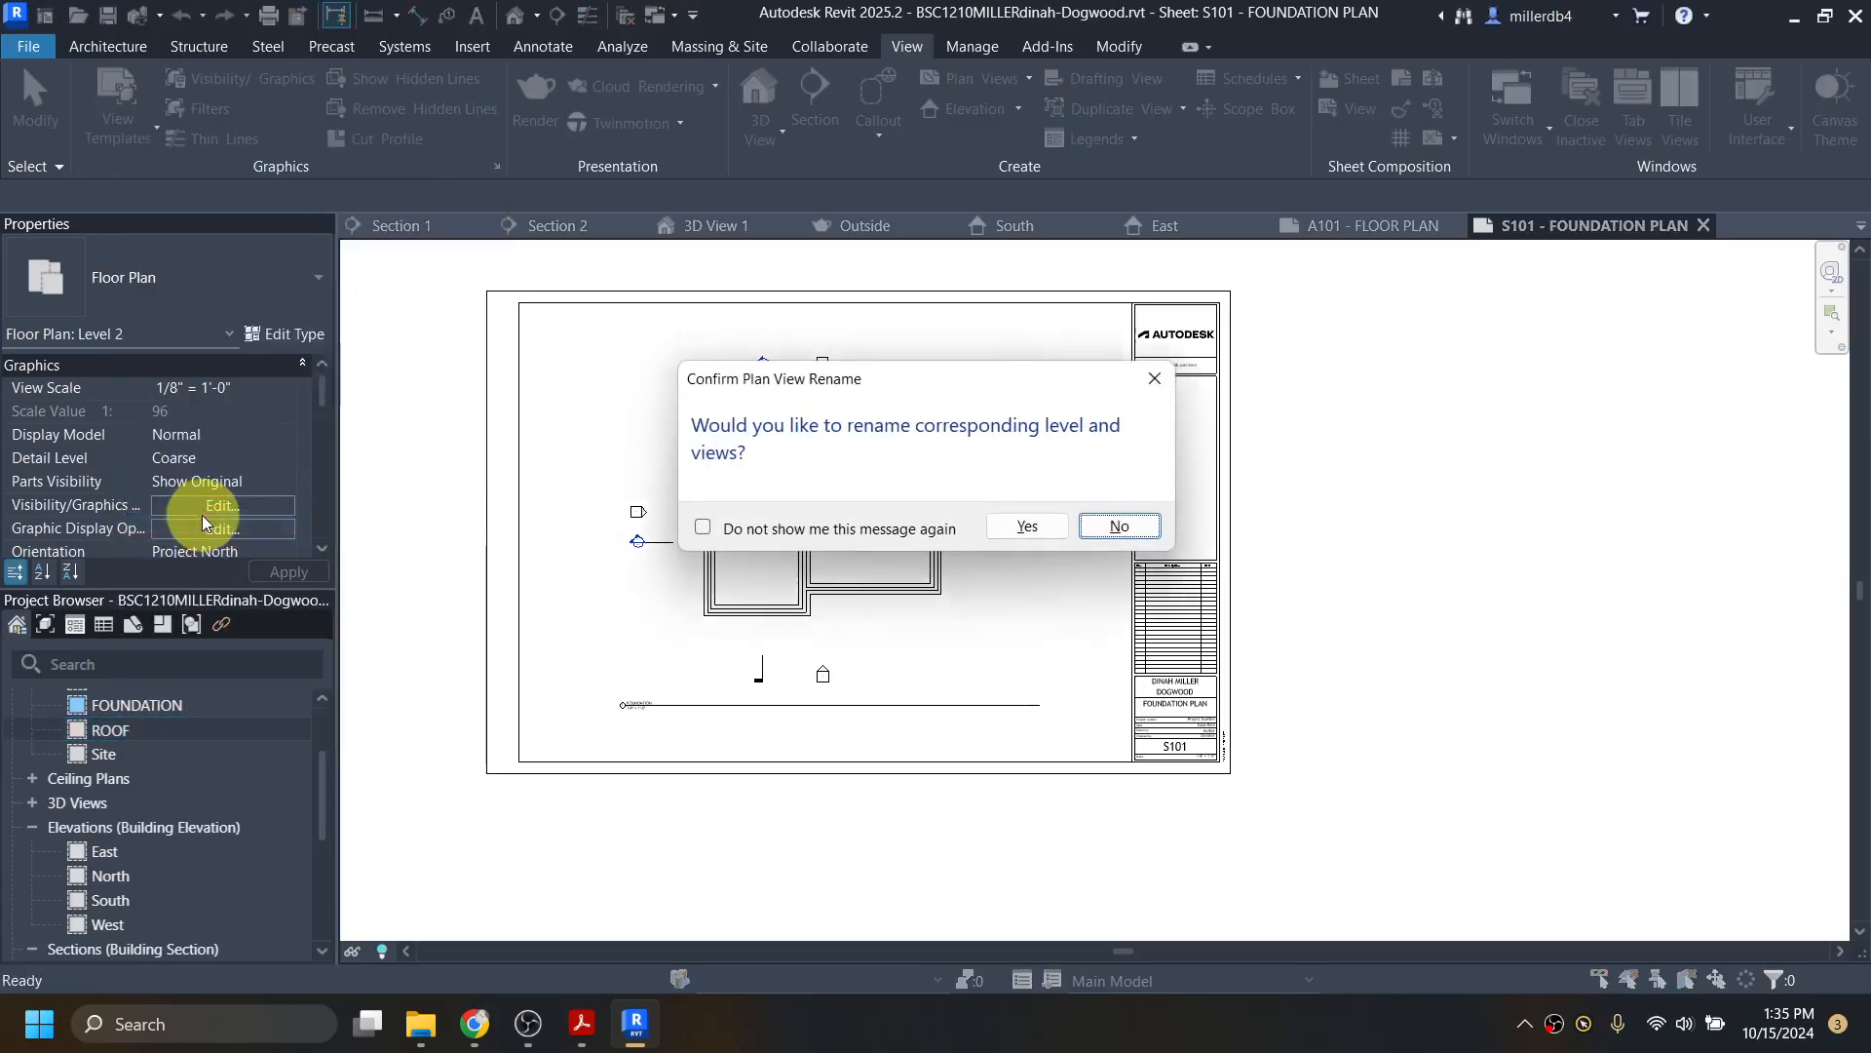
click(1019, 523)
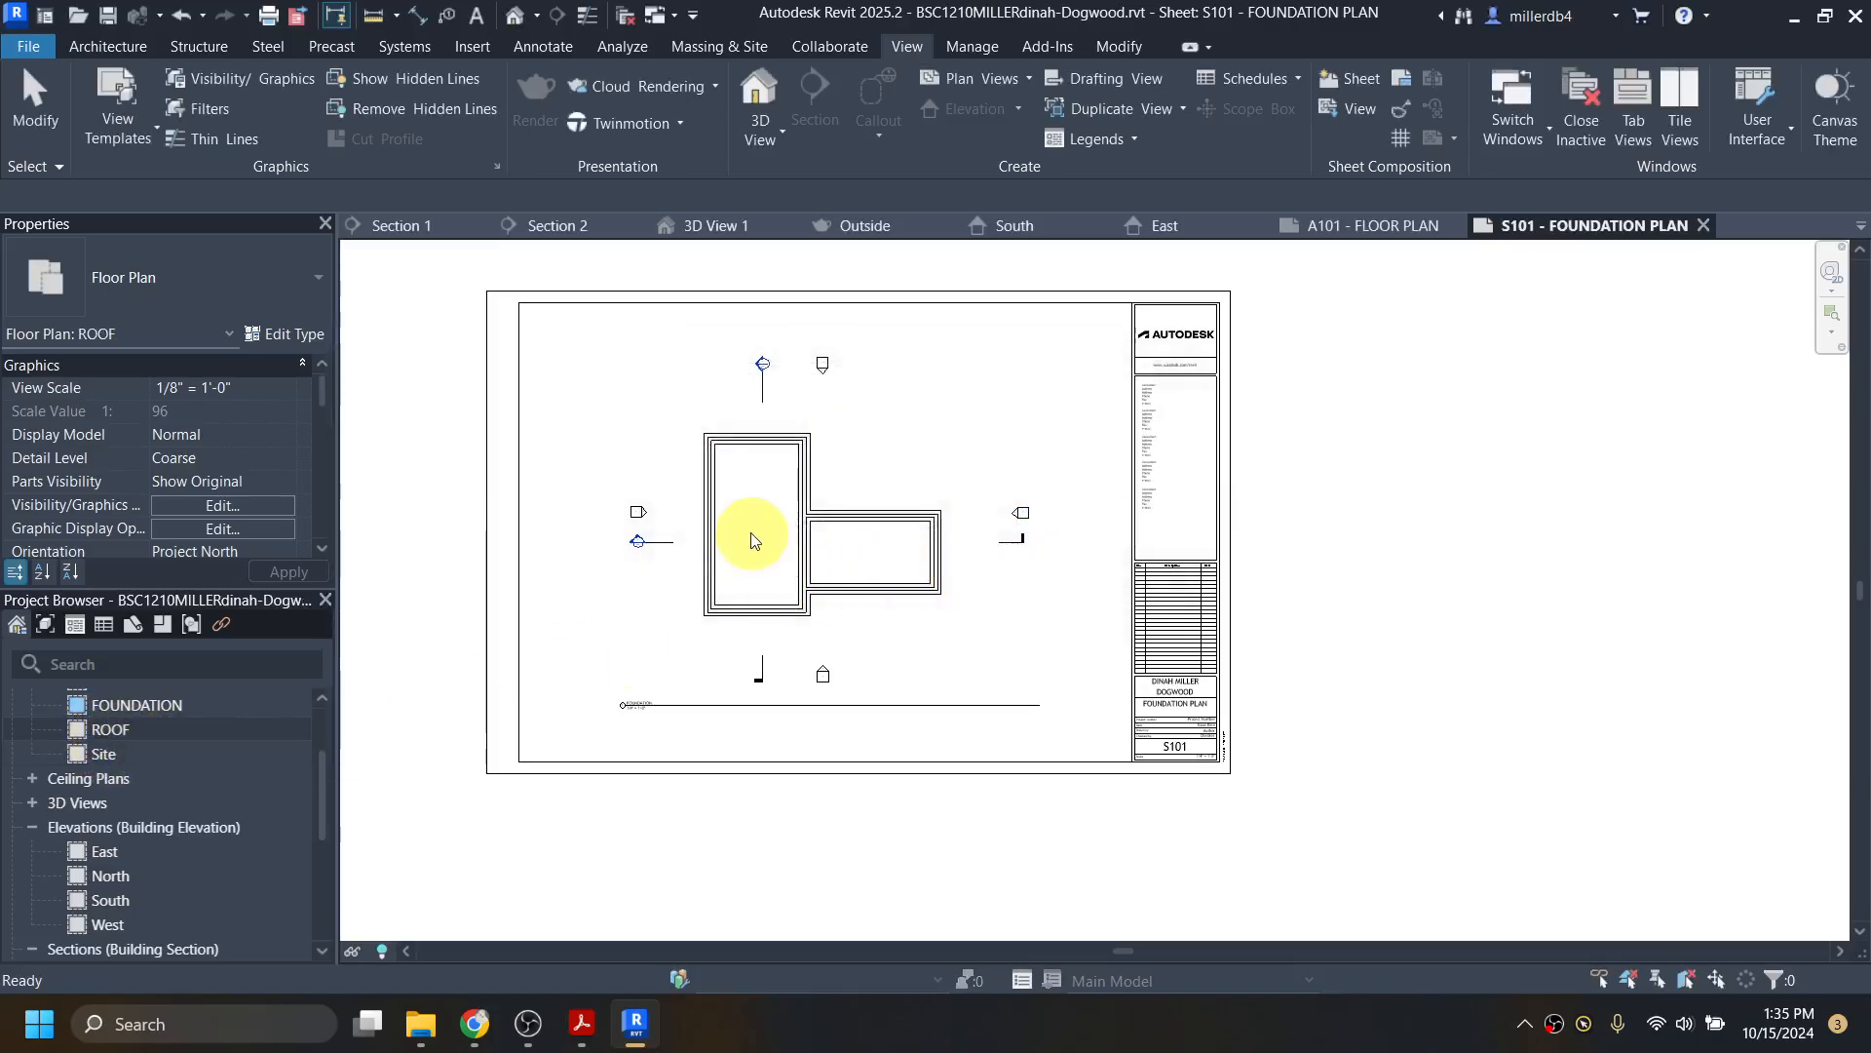
scroll(179, 807, down, 4)
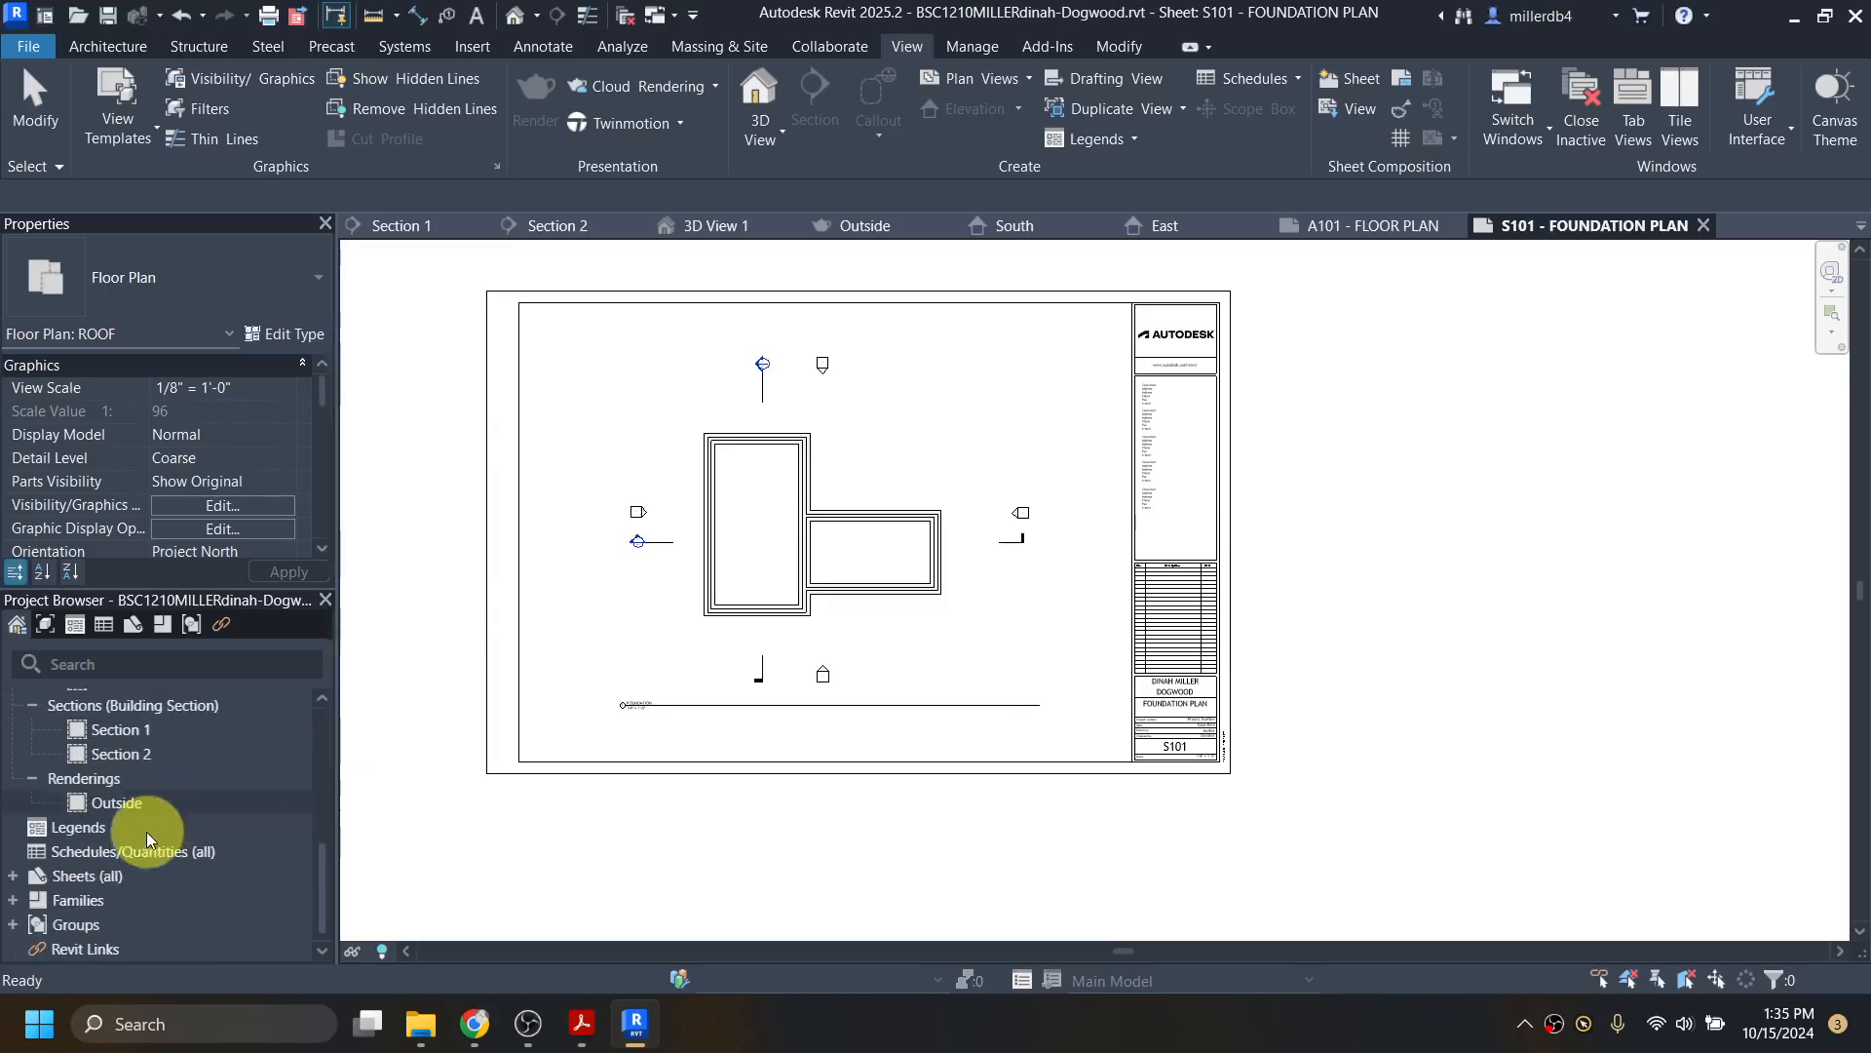
Step: Create a new sheet on the D 22 x 34 titleblock
right_click(86, 880)
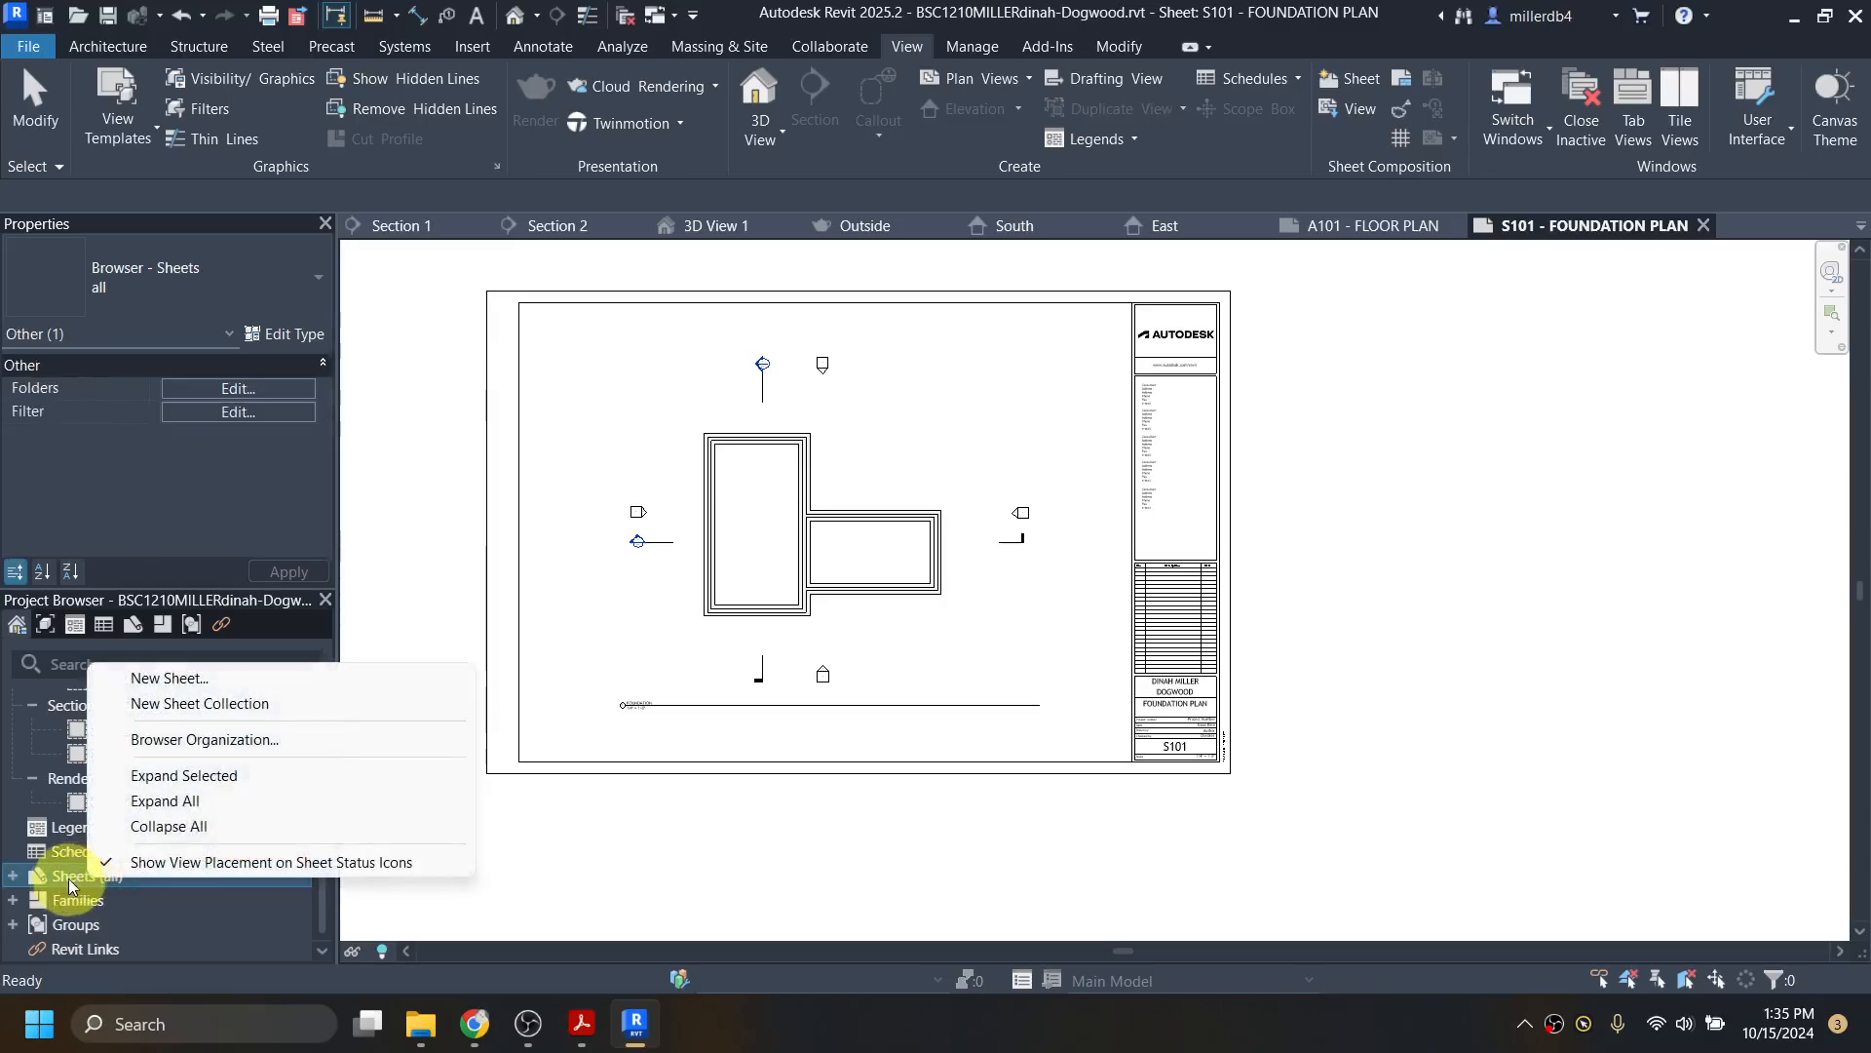
click(185, 677)
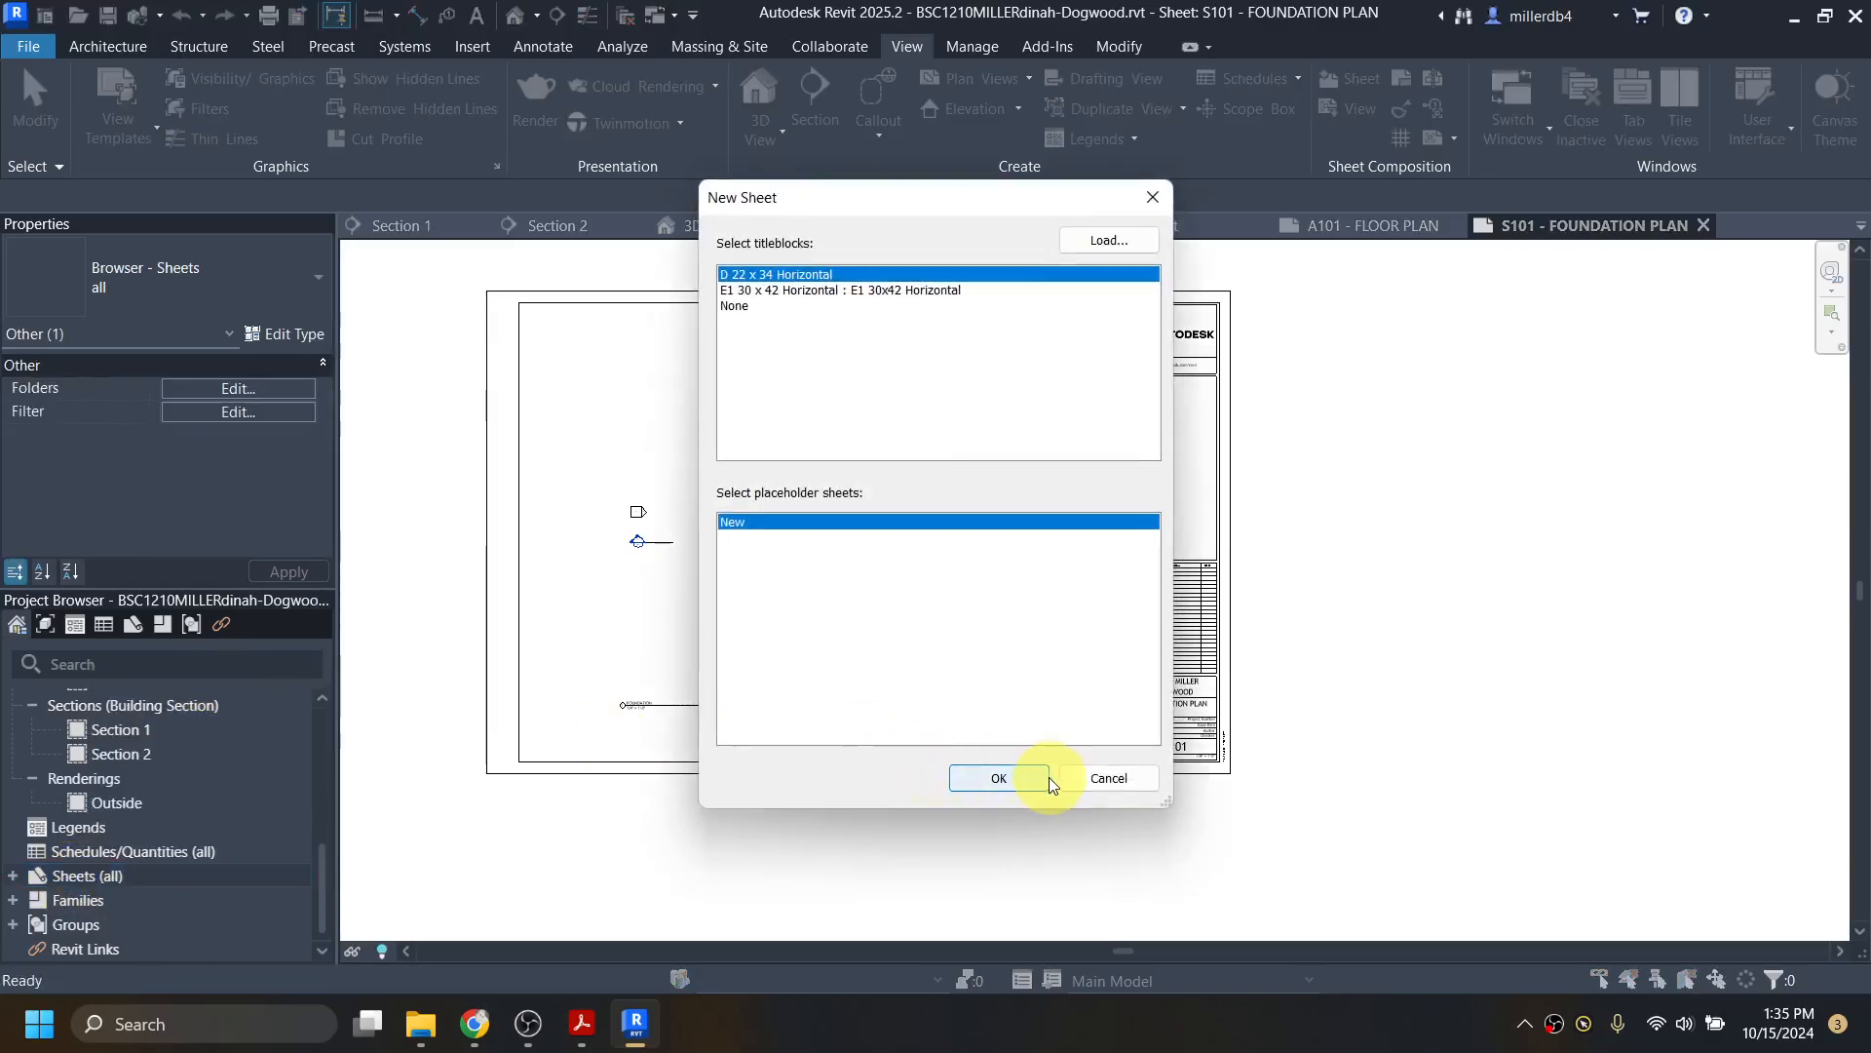
click(999, 778)
scroll(1522, 834, up, 5)
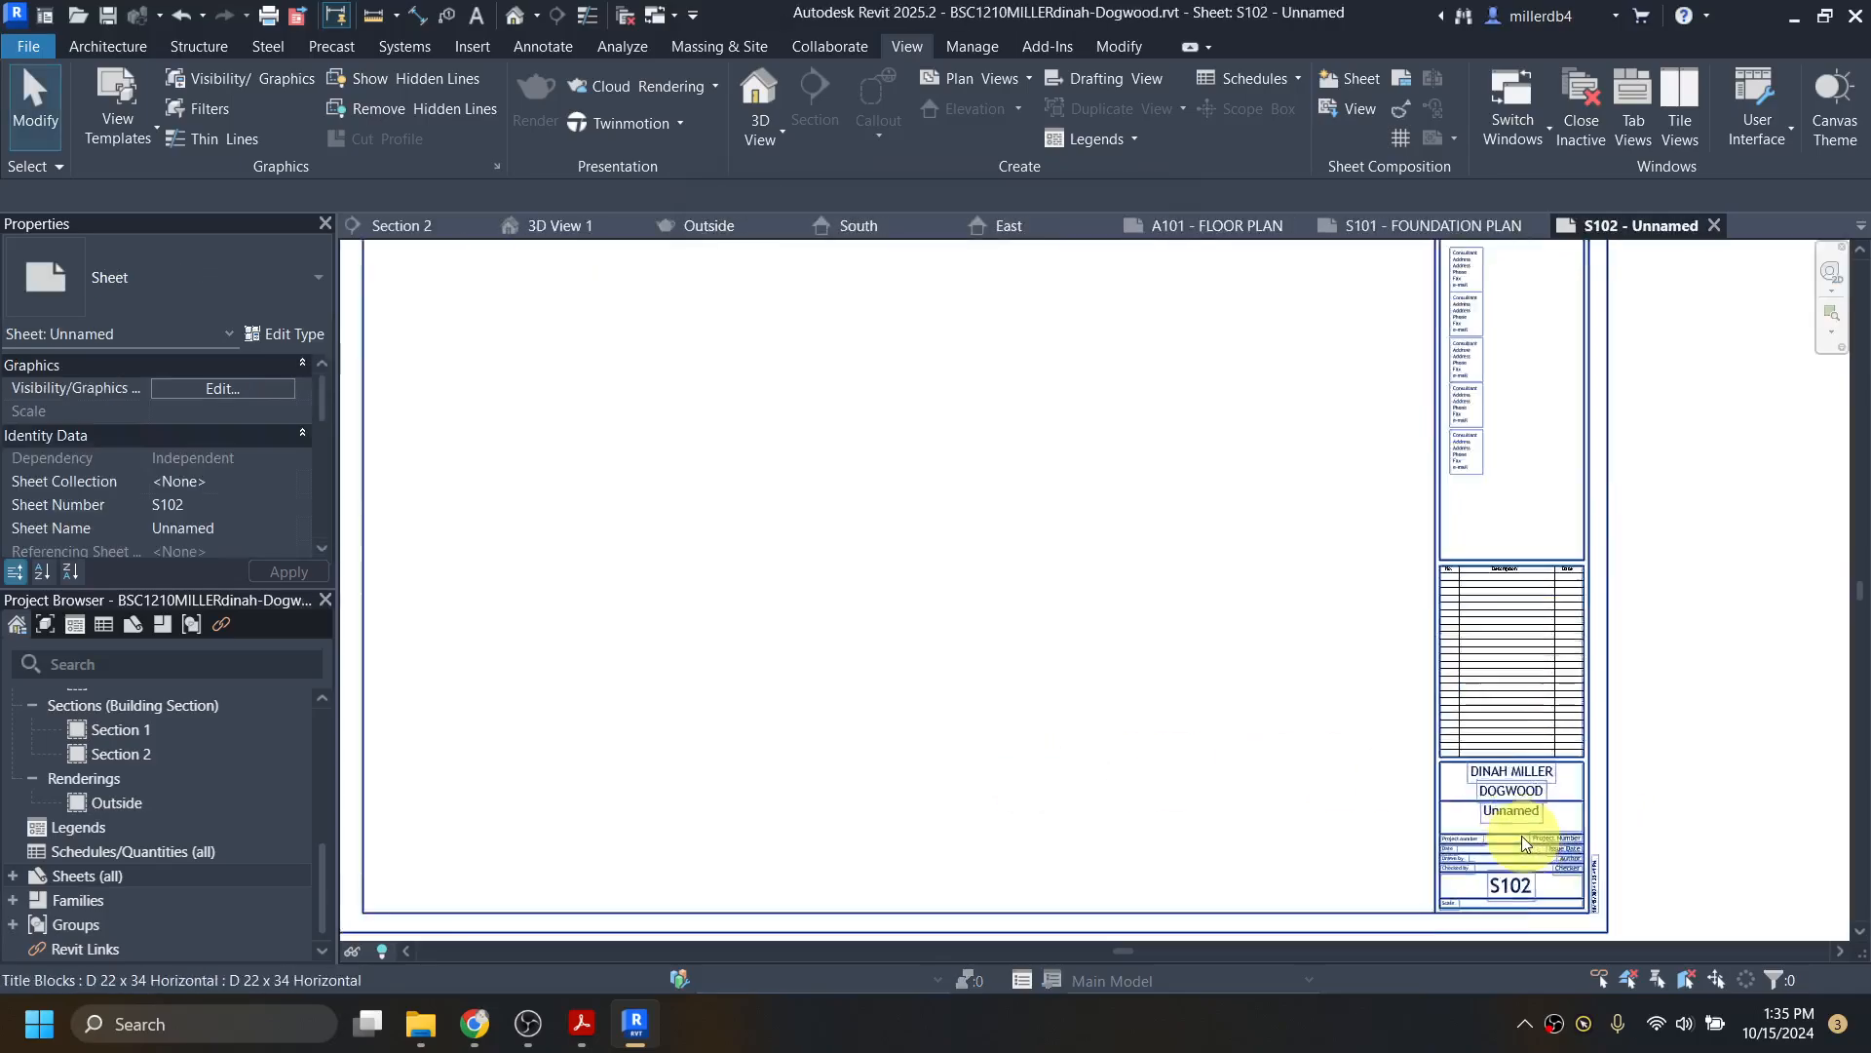
Step: Name the new sheet EXTERIOR ELEVATIONS in the title block, correcting the typo
click(1515, 806)
click(1521, 790)
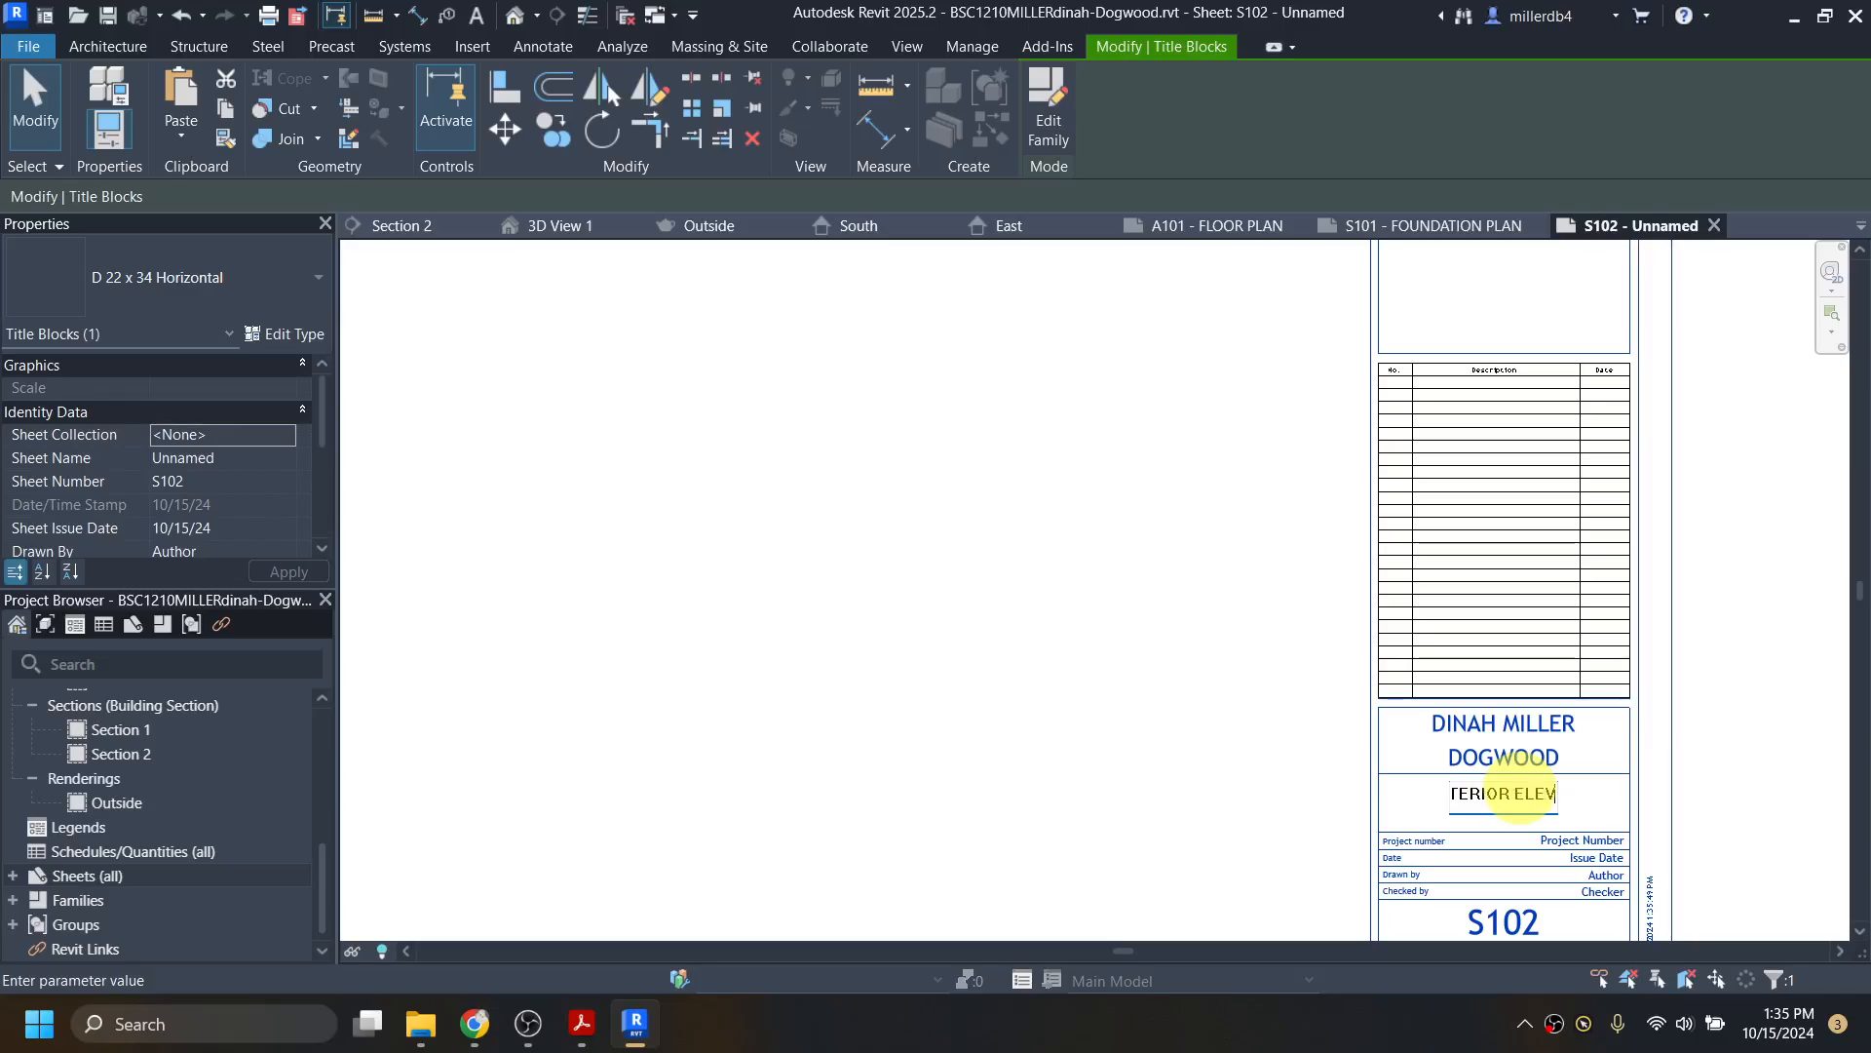
text(EXTERIOR ELEVTIONS)
key(Return)
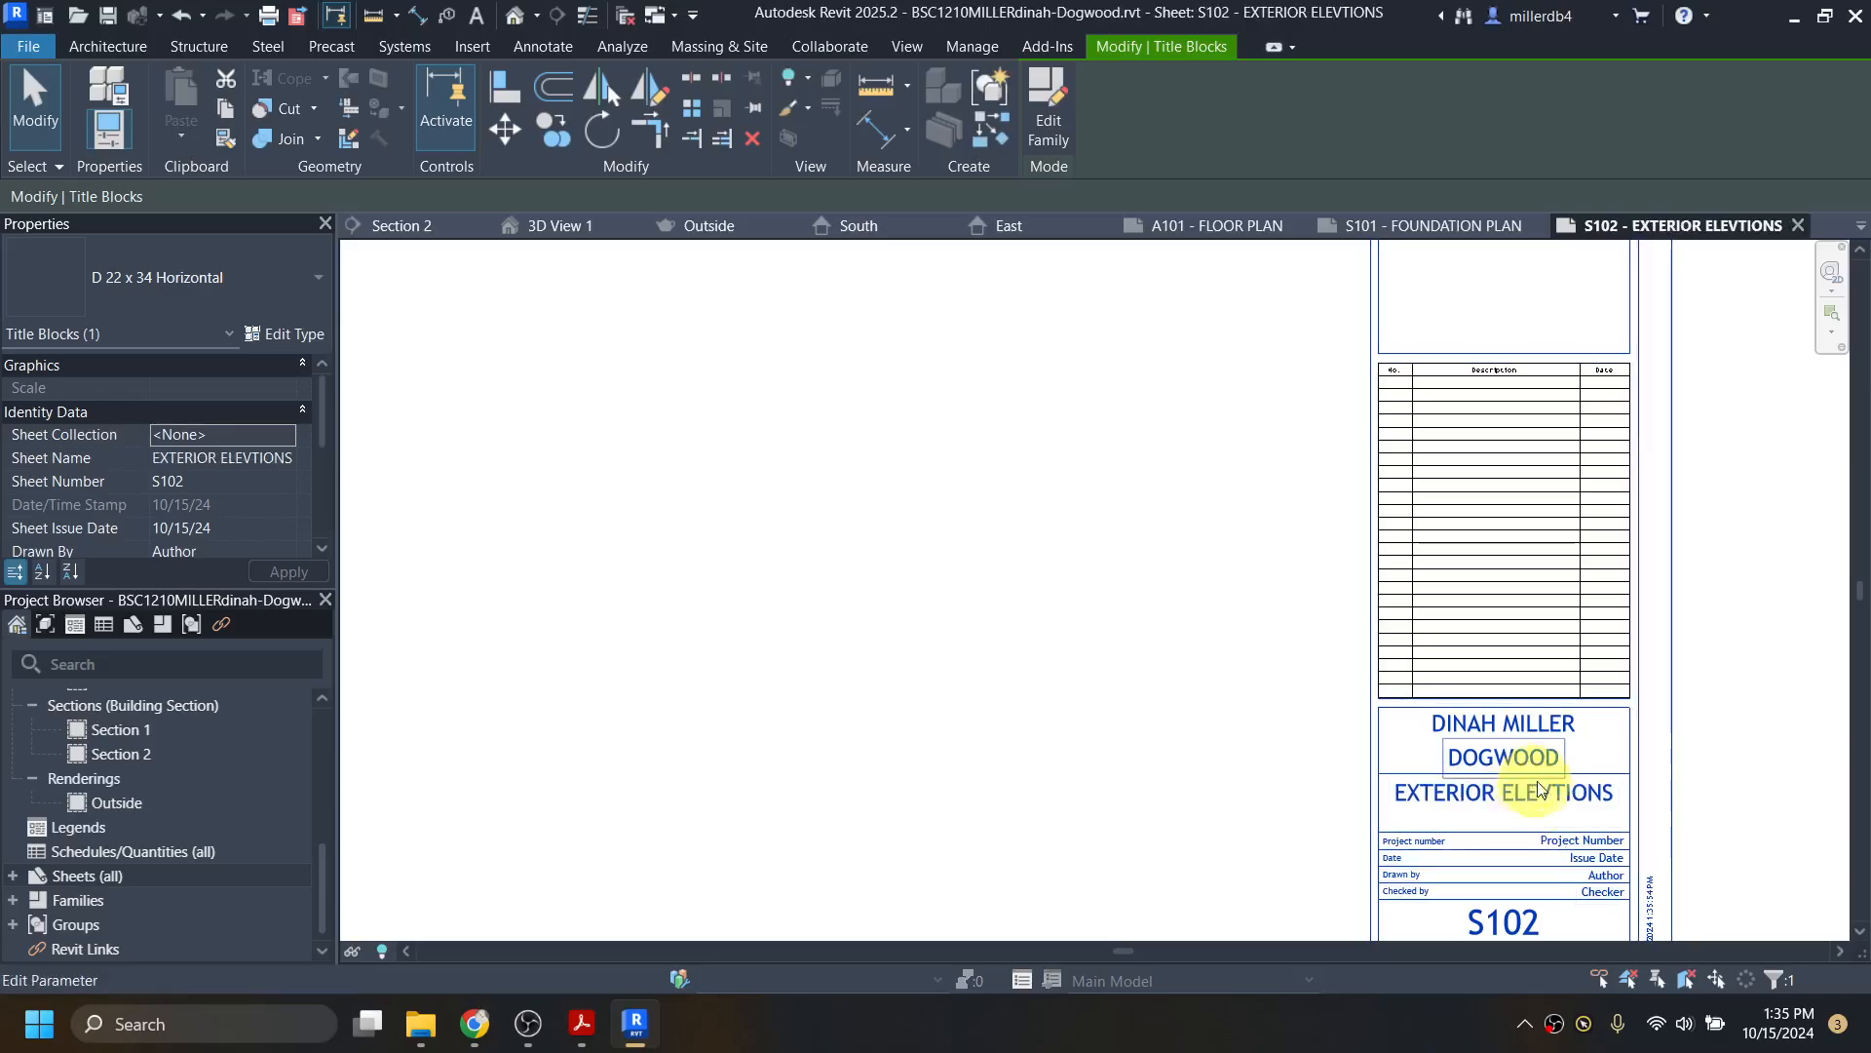
click(1552, 794)
click(1541, 794)
text(A)
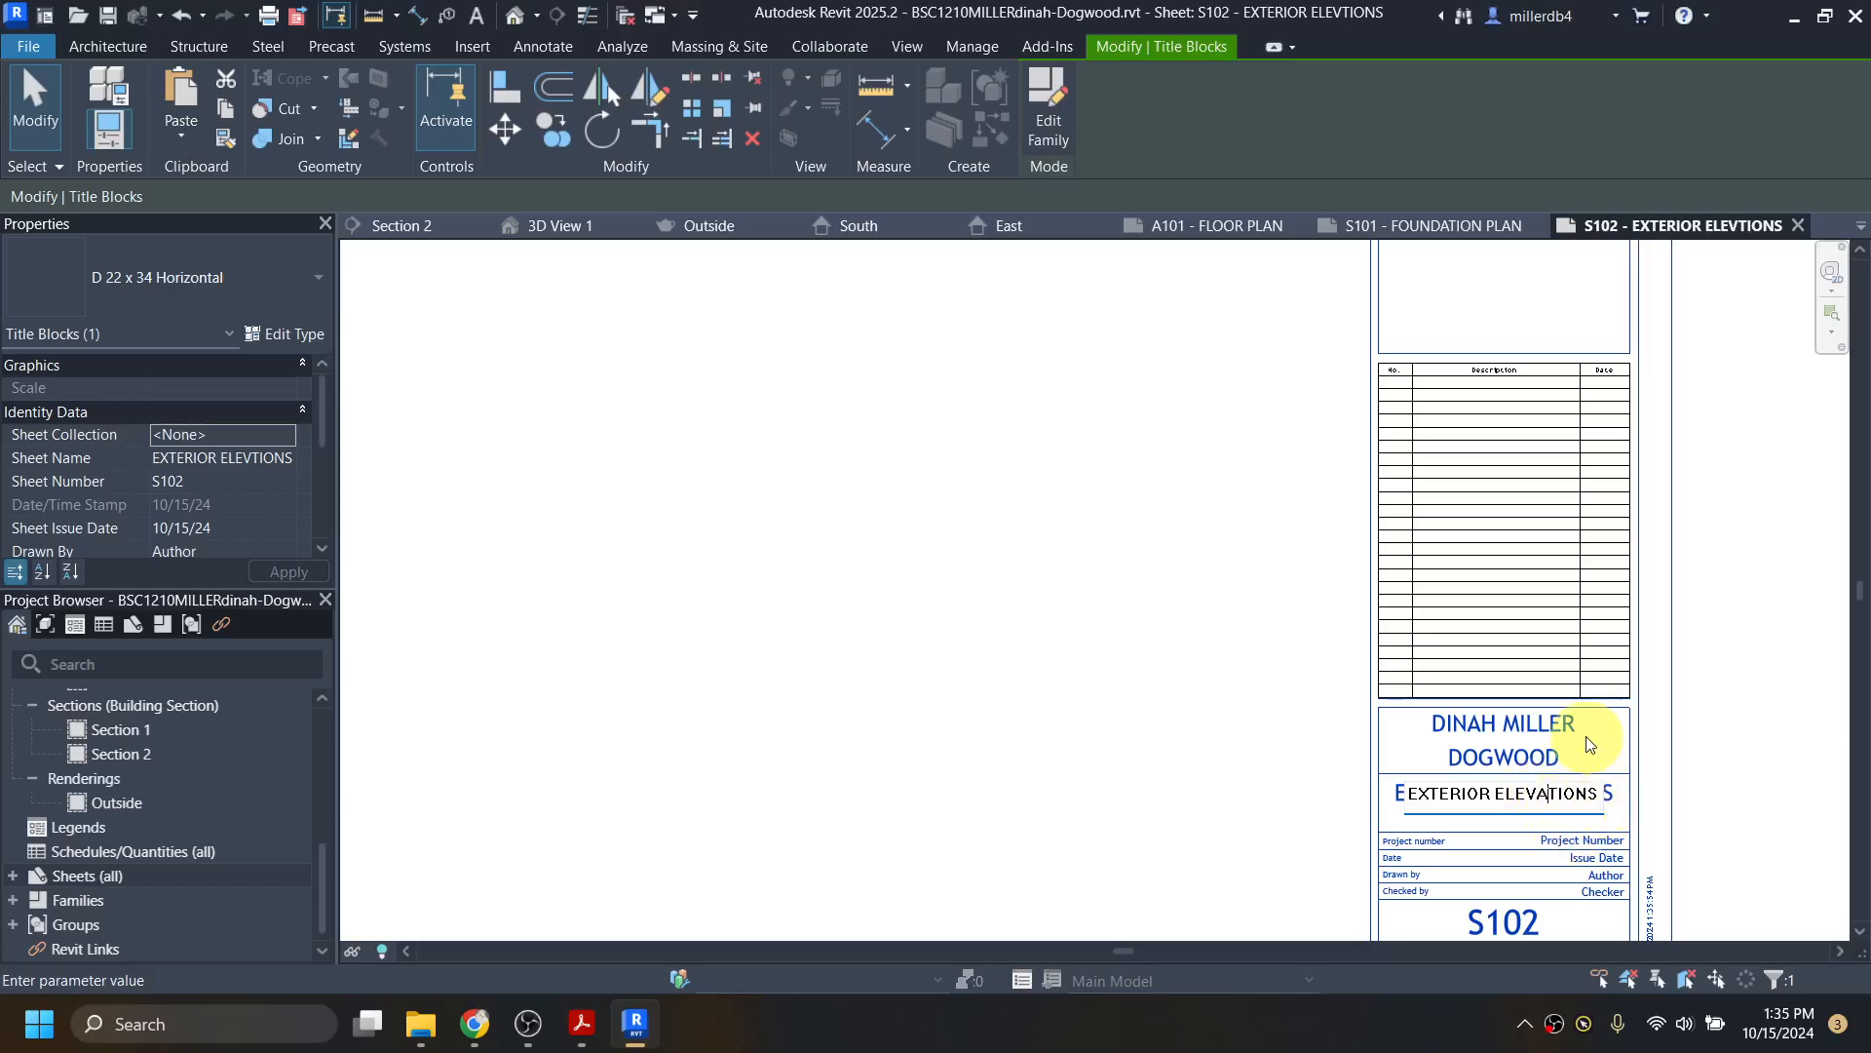
key(Return)
Step: Change the sheet number from S102 to A201
middle_drag(1554, 804, 1529, 731)
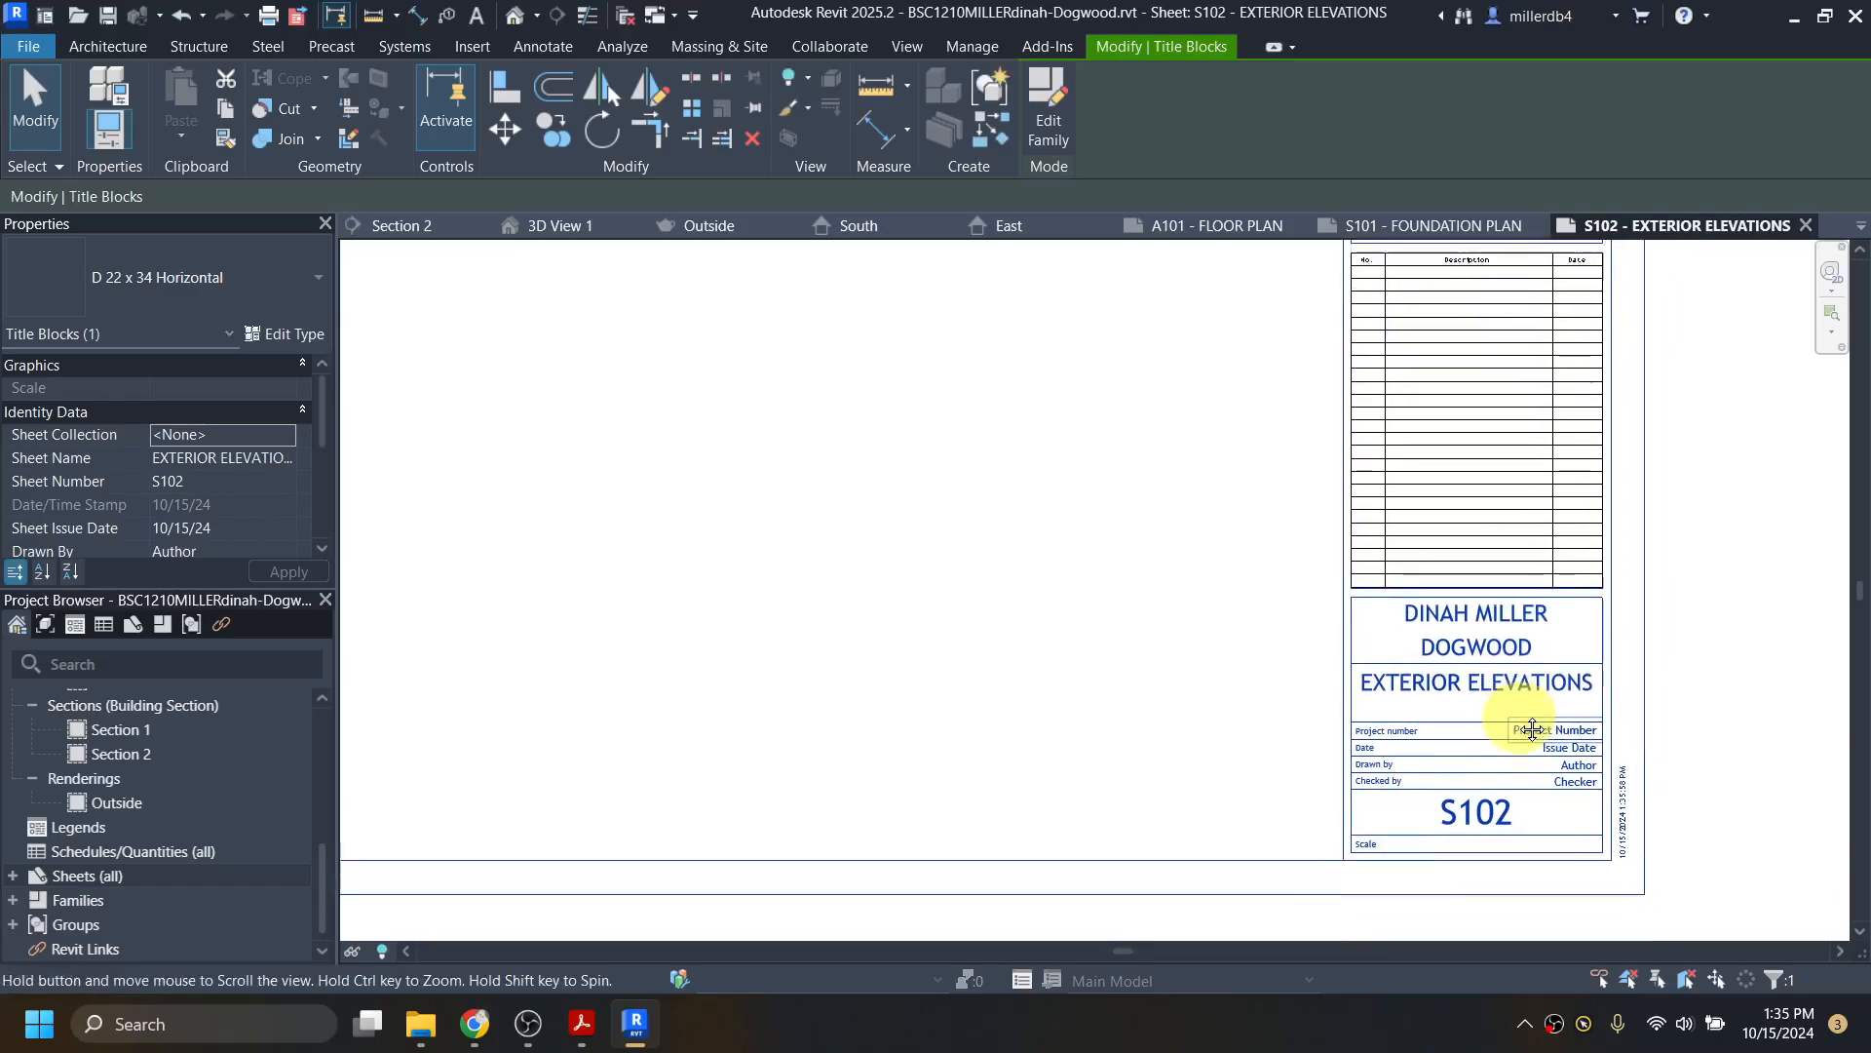
click(1480, 805)
text(A201)
key(Return)
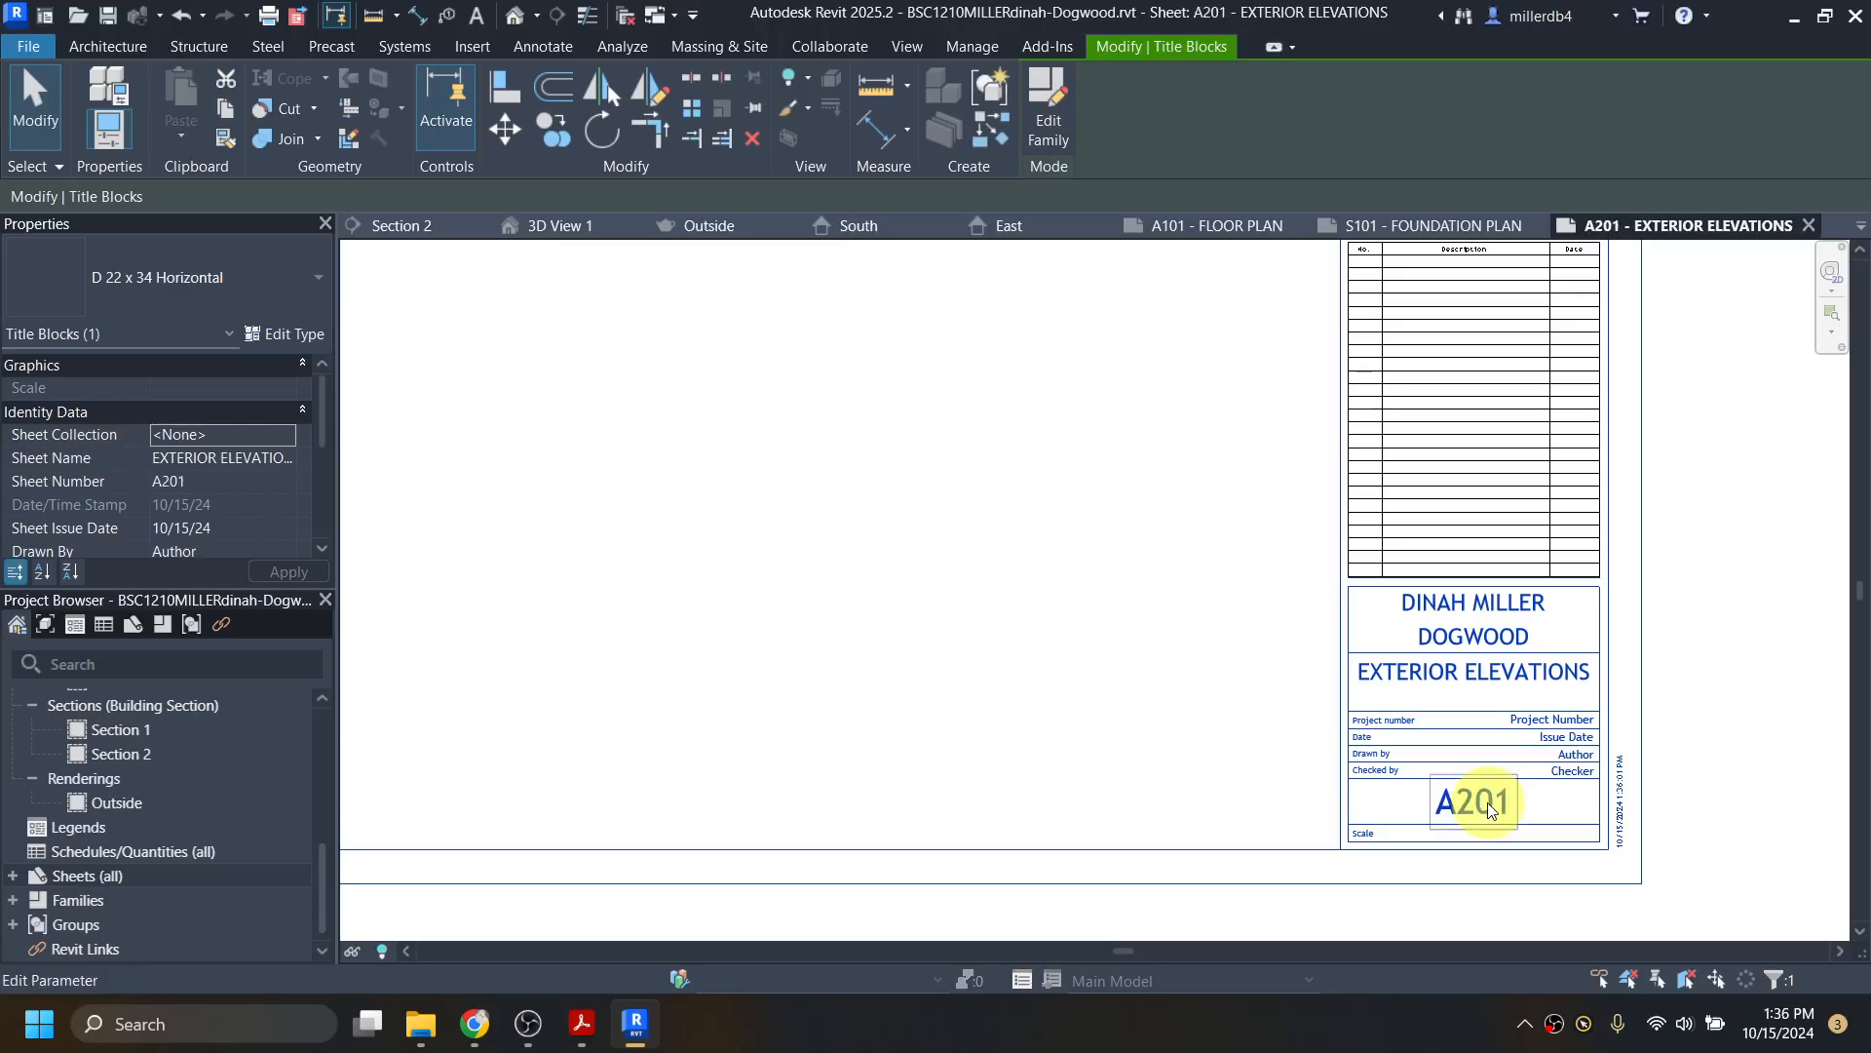
scroll(836, 658, down, 5)
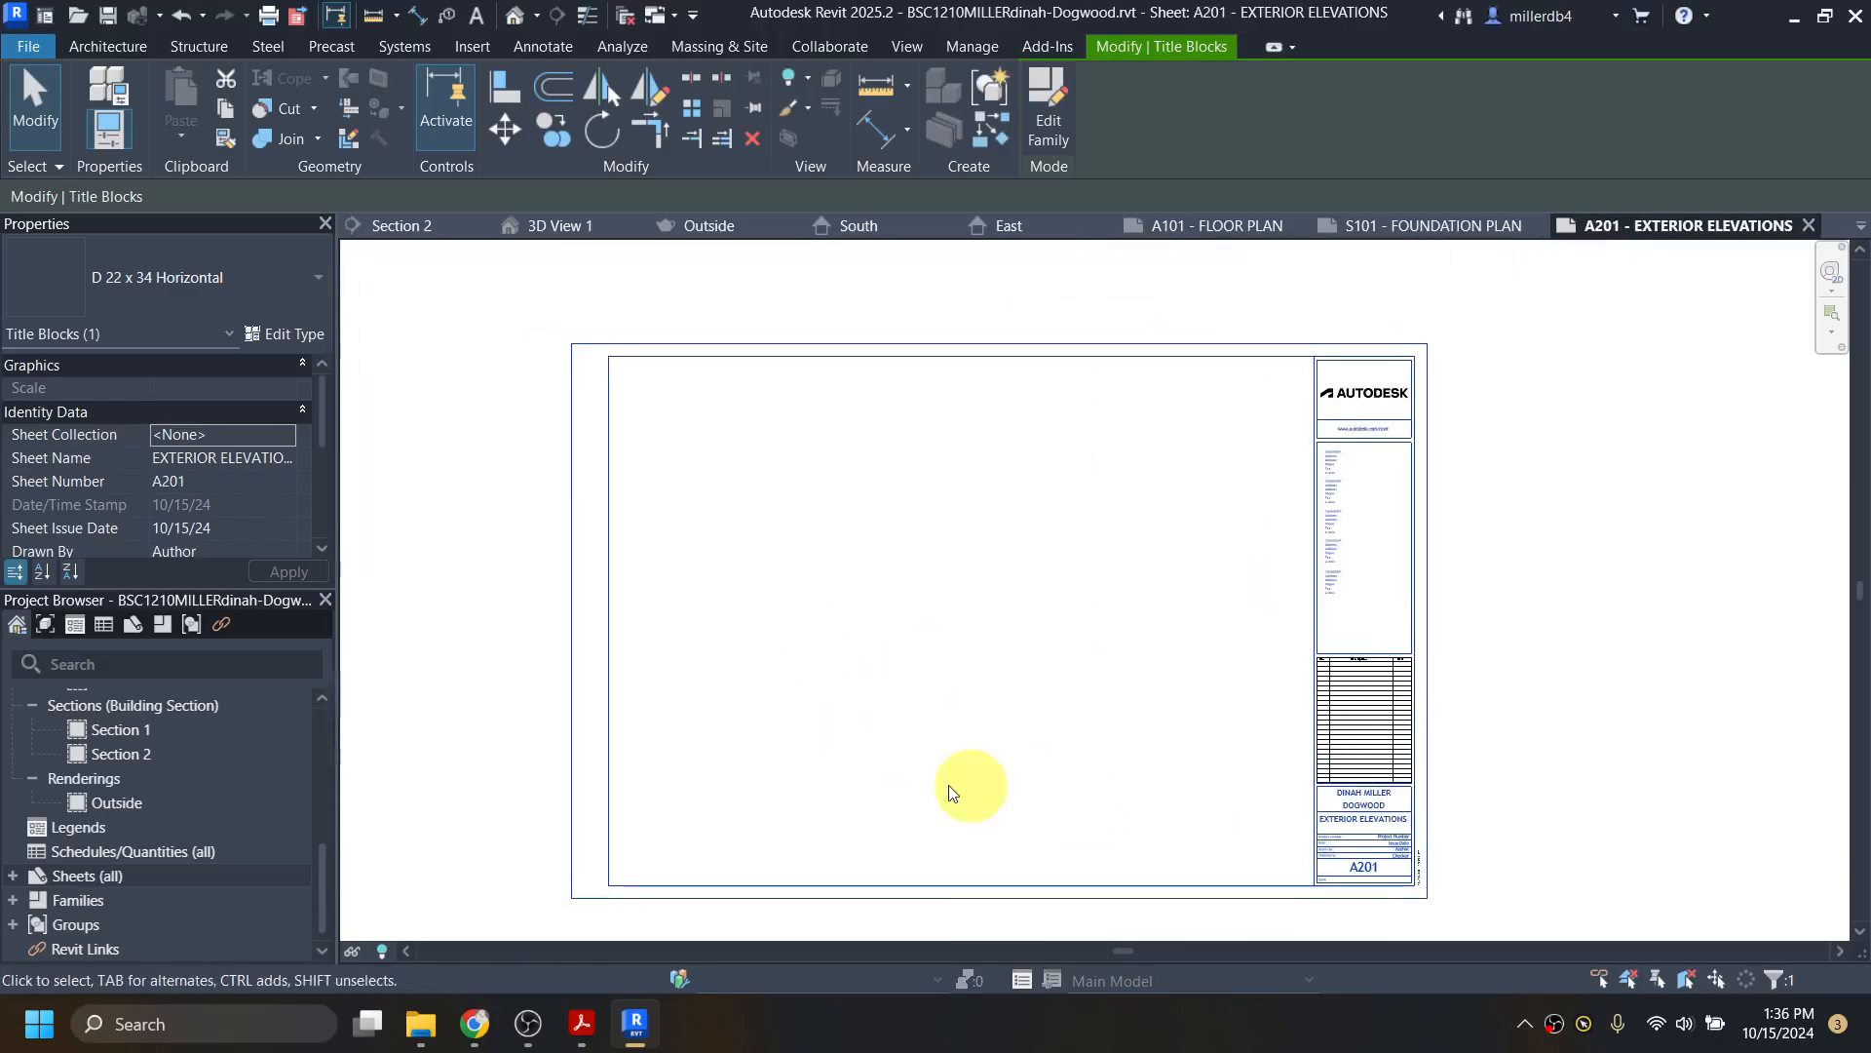
Step: Place the East elevation viewport on sheet A201 and nudge it slightly left
scroll(181, 795, up, 3)
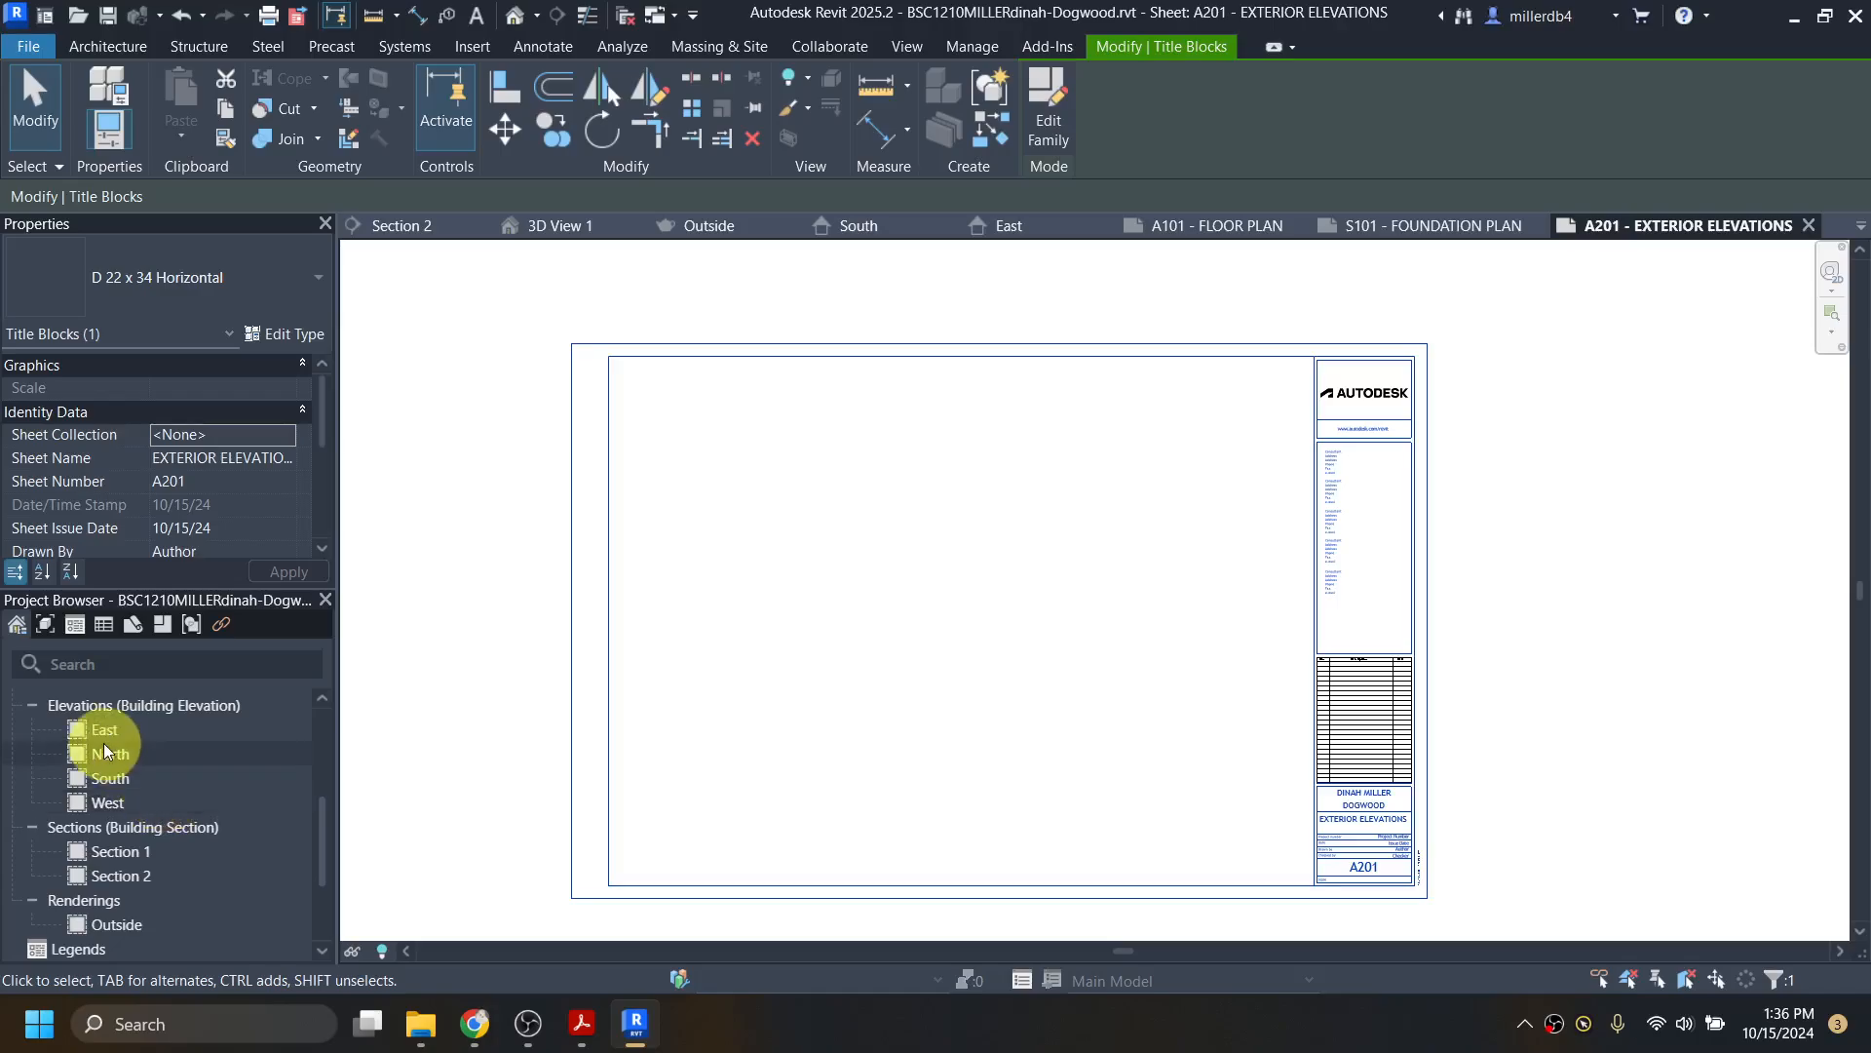
drag(103, 729, 402, 788)
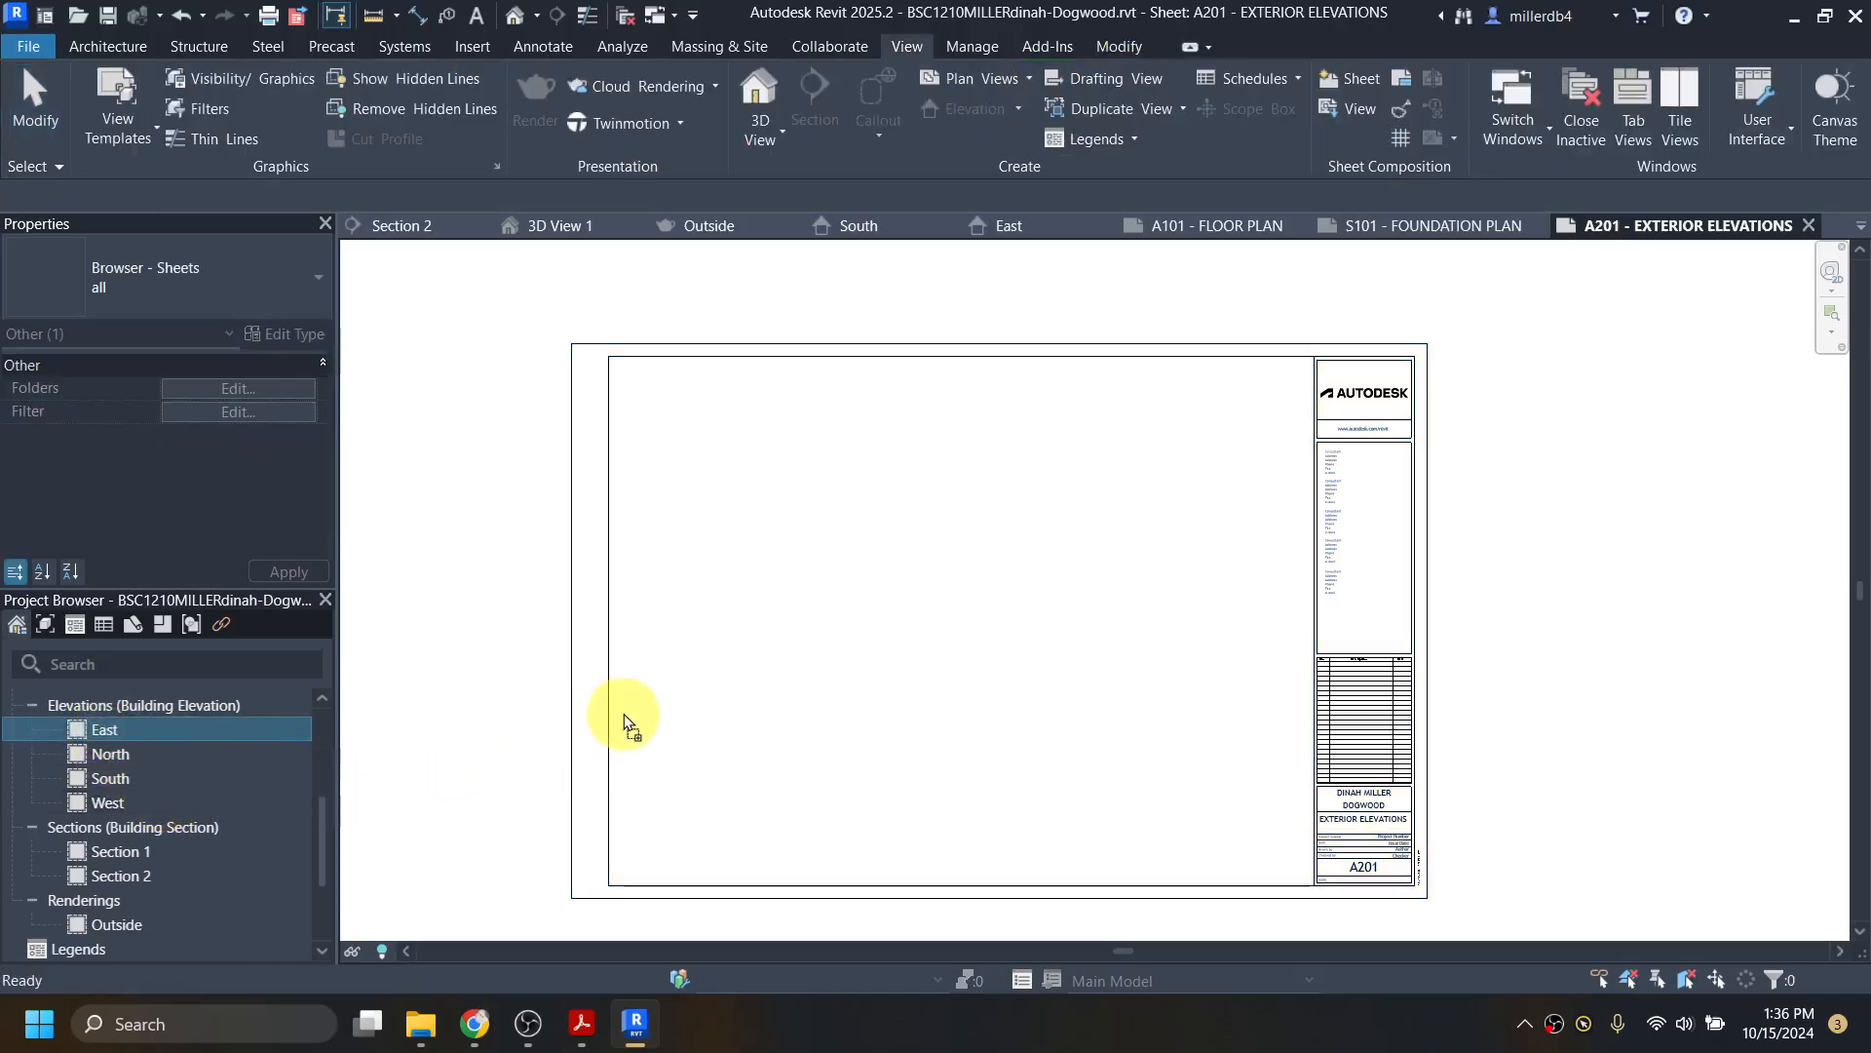
drag(629, 707, 140, 729)
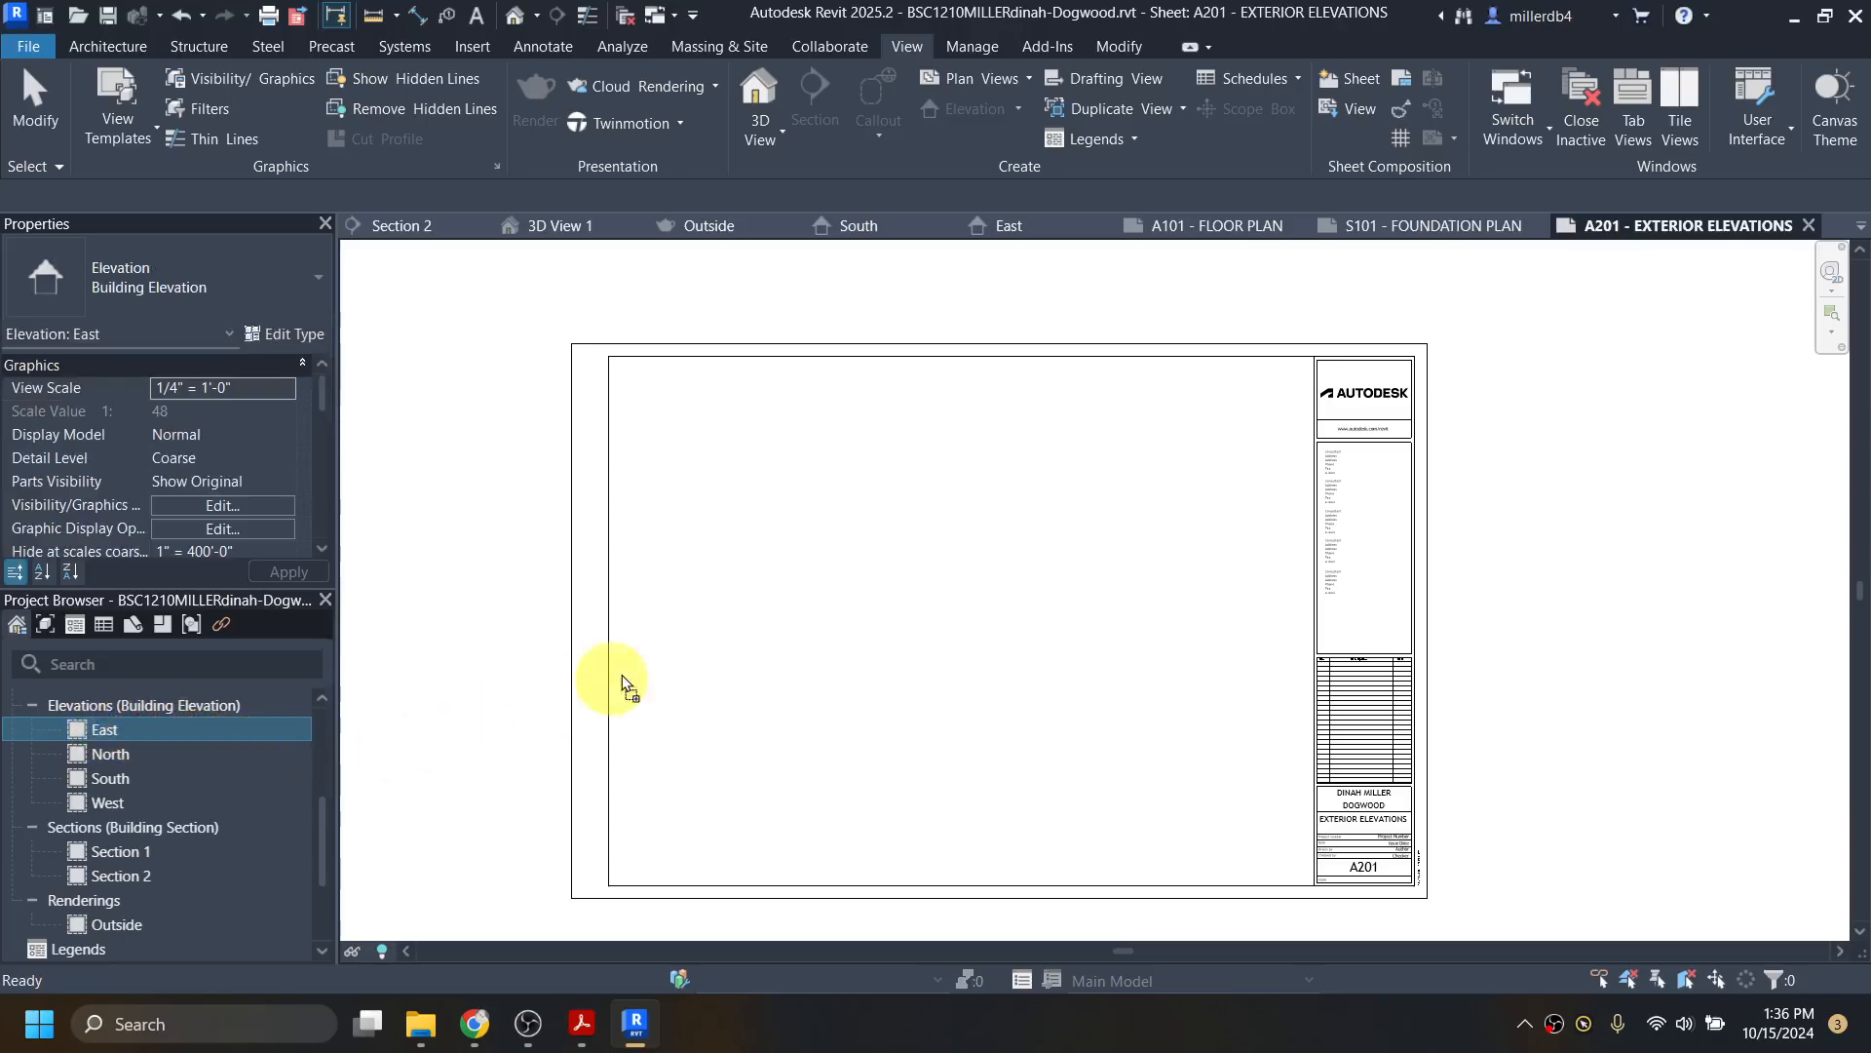
drag(622, 675, 718, 589)
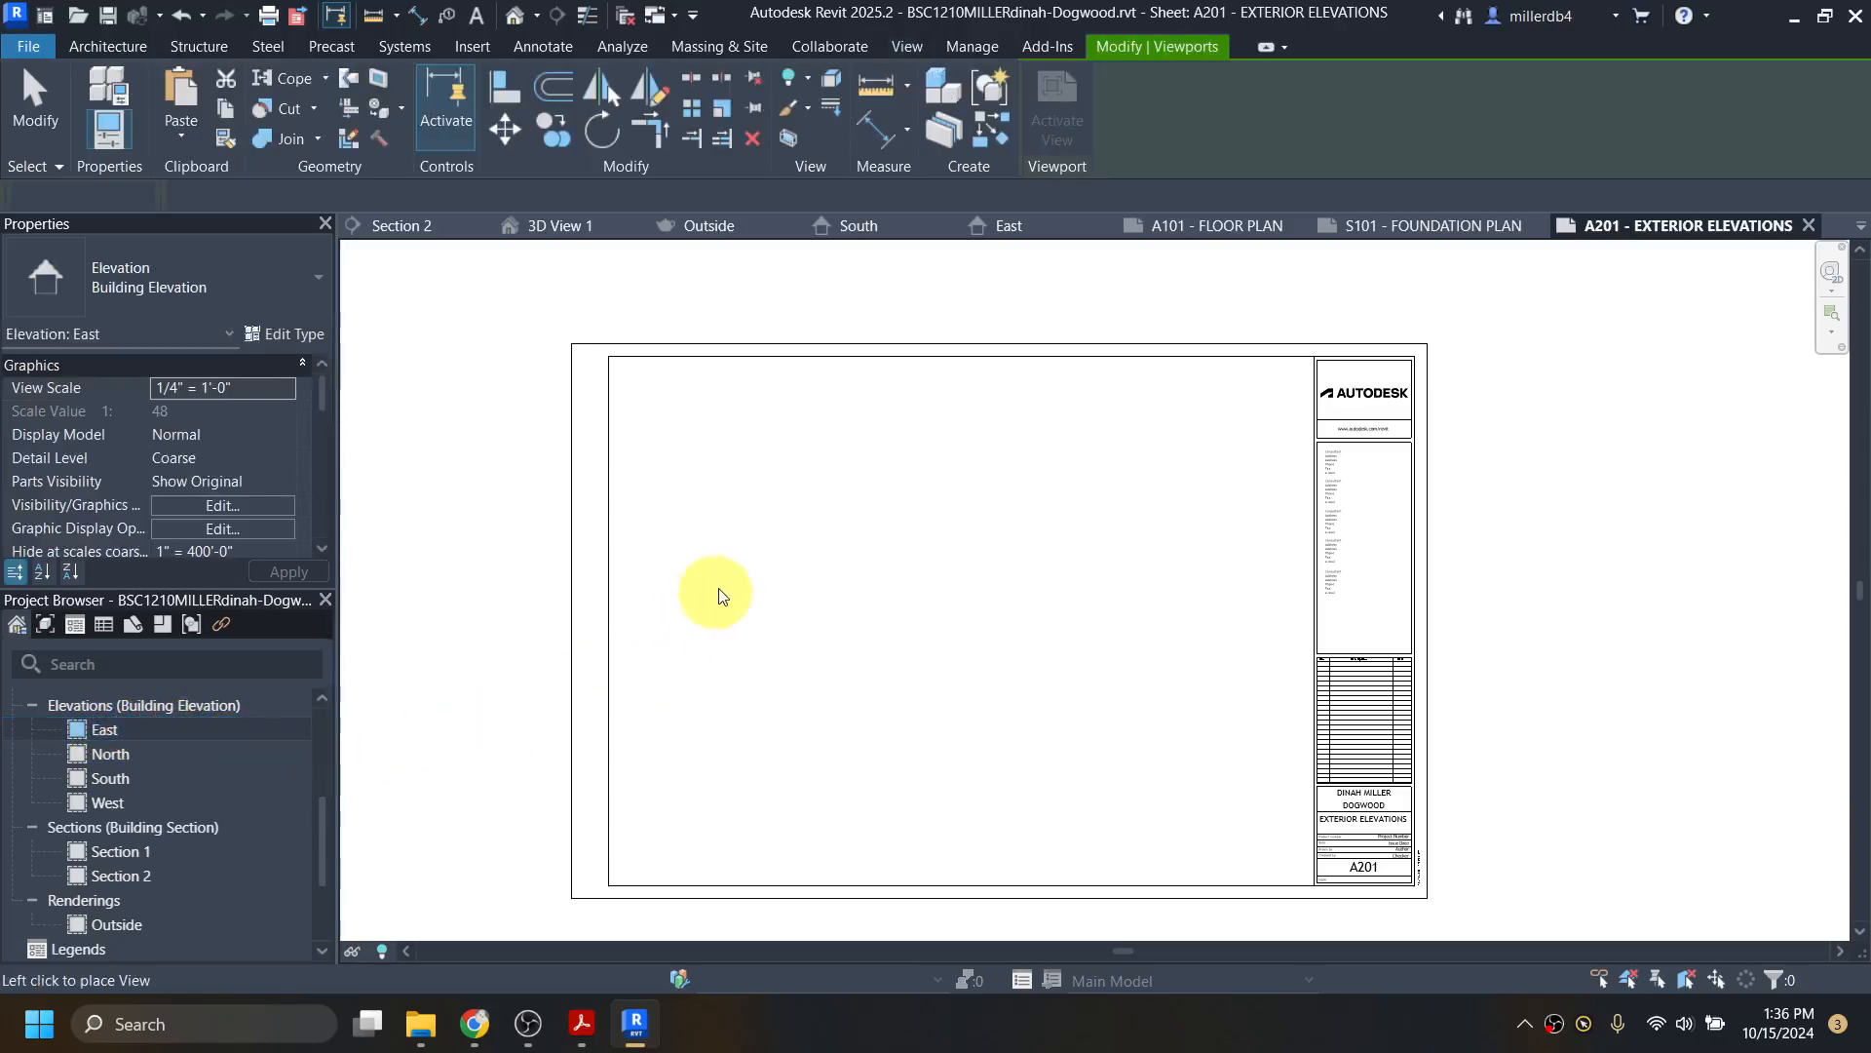
click(900, 508)
scroll(914, 501, down, 5)
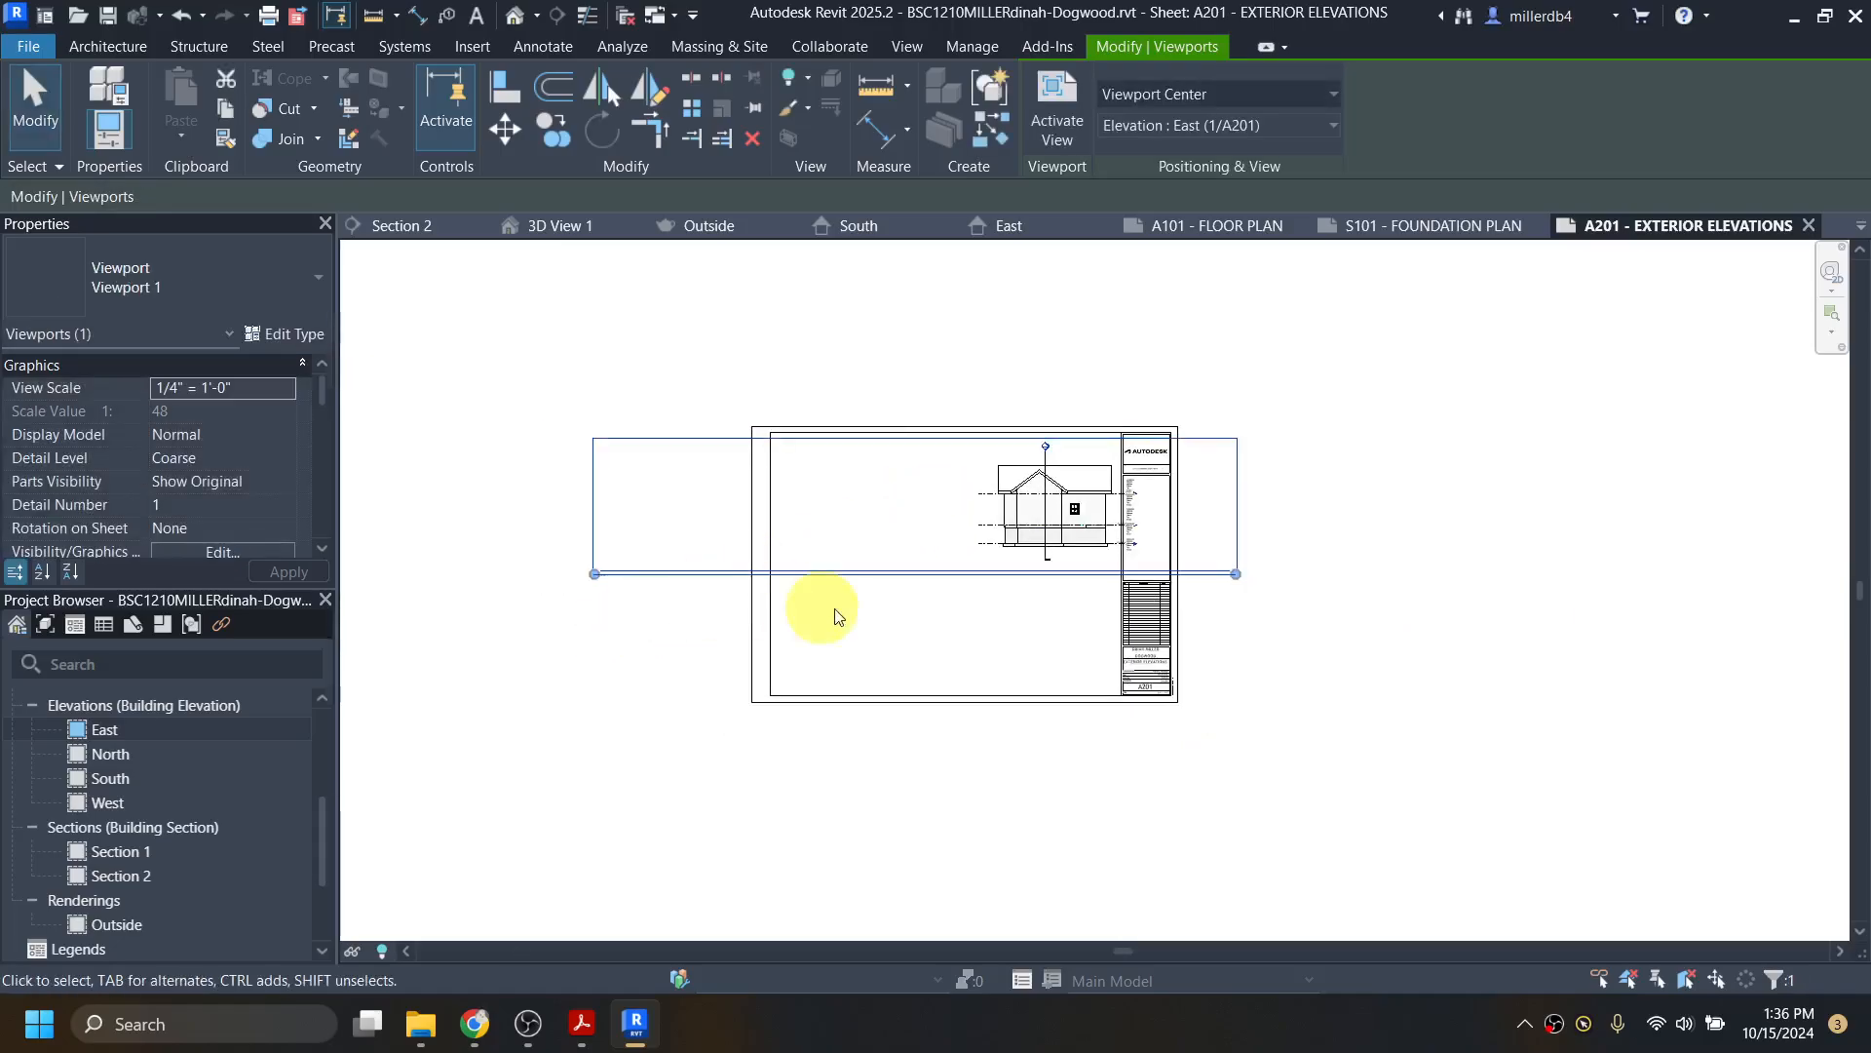
scroll(952, 589, up, 2)
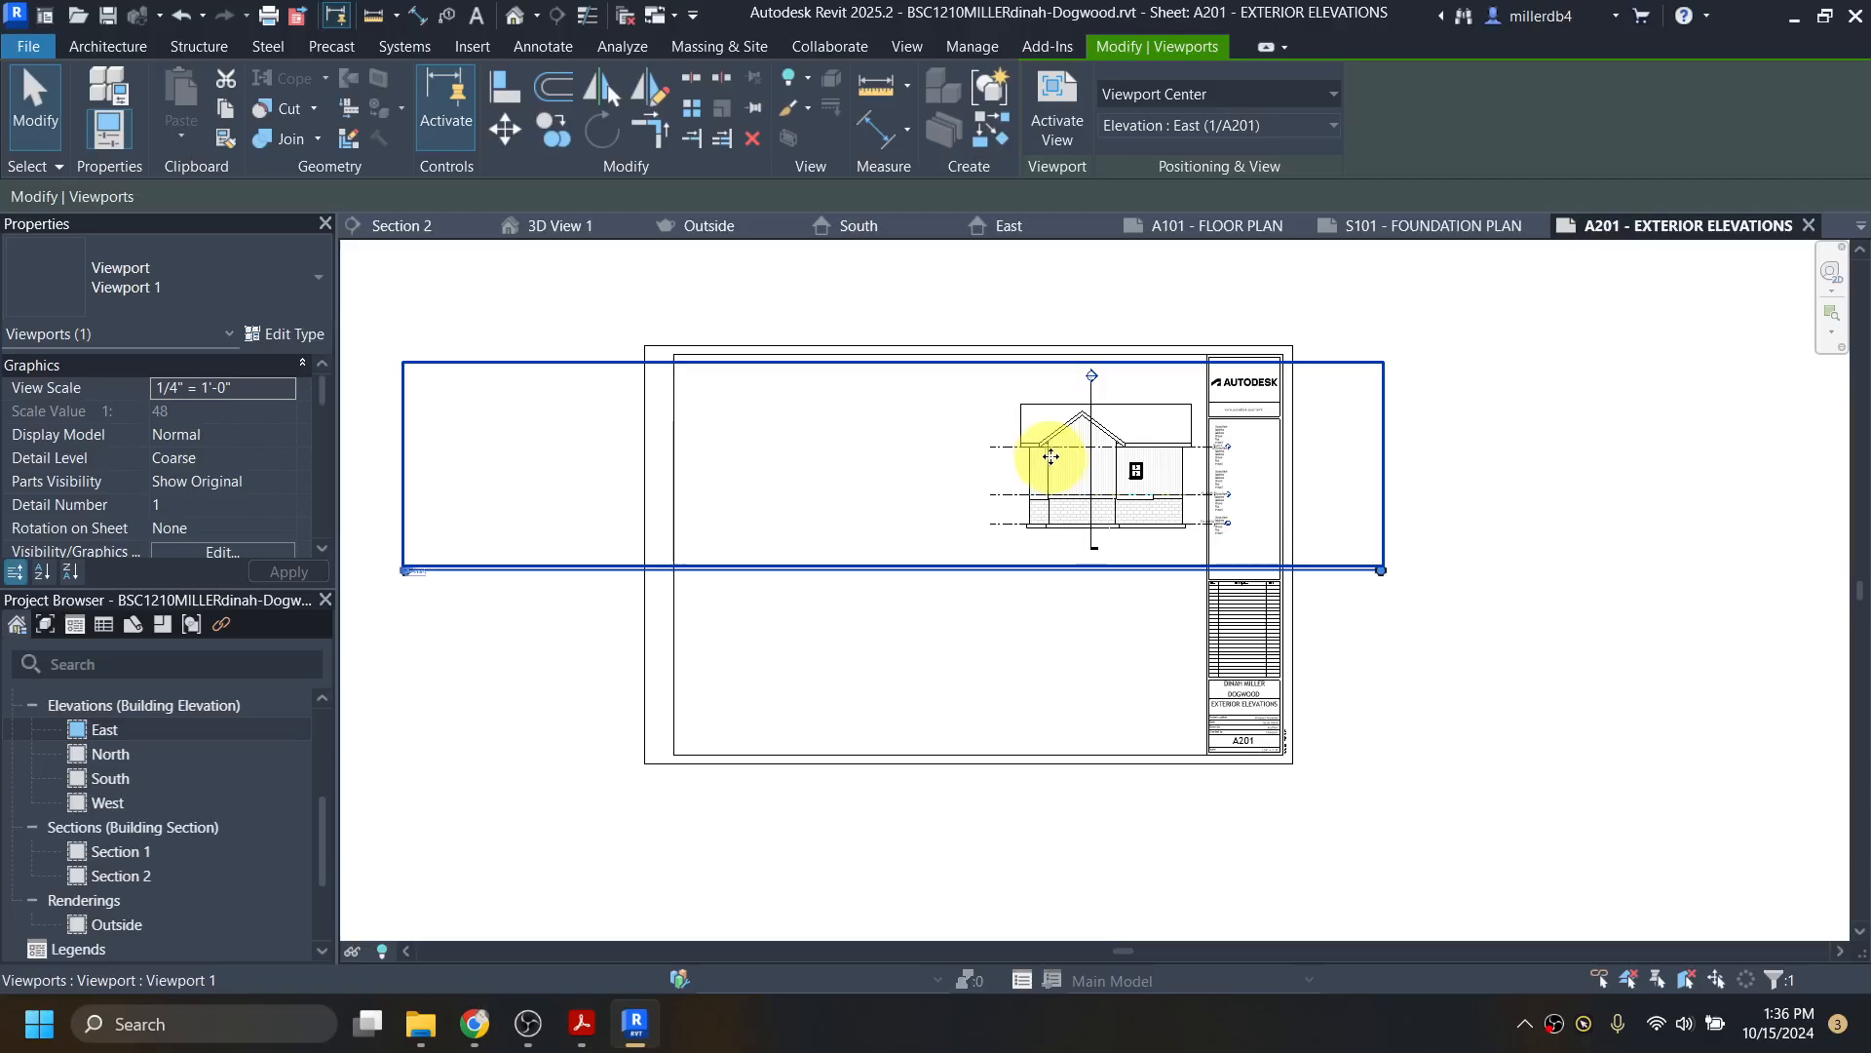
drag(1106, 485, 1091, 479)
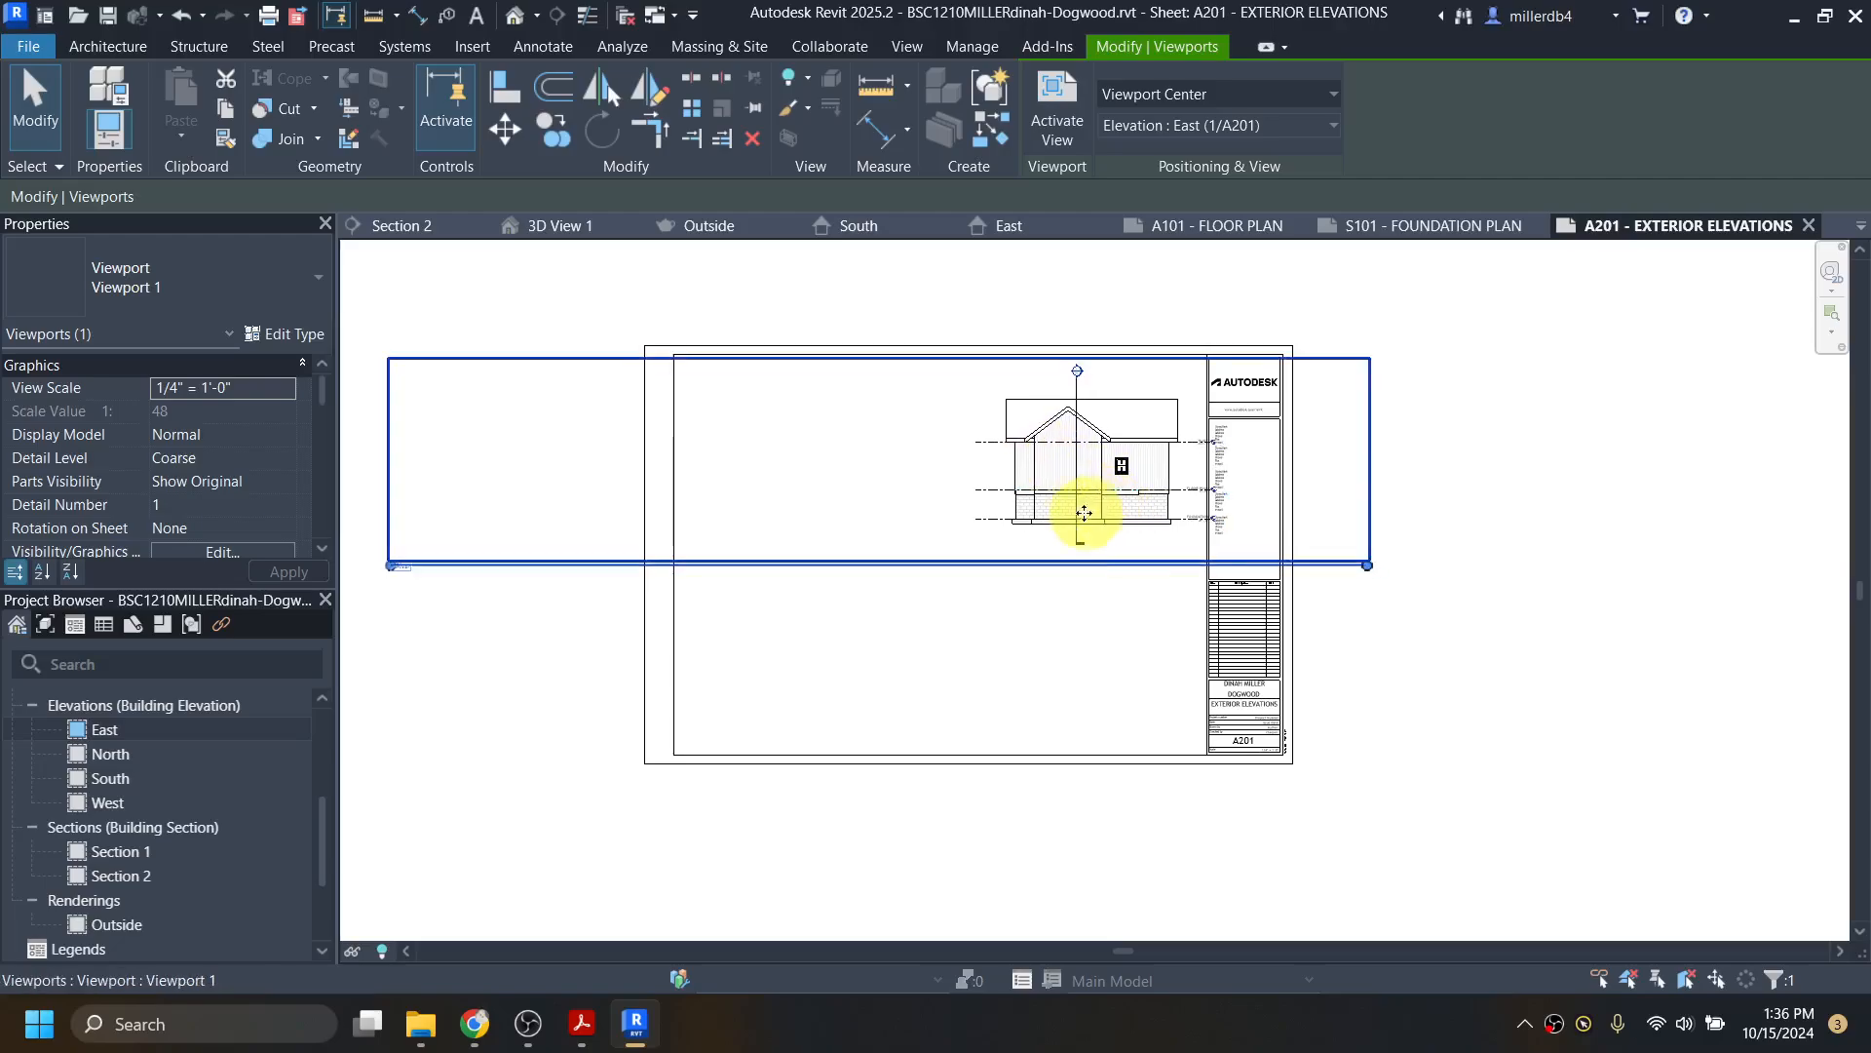
key(Left)
key(Left)
key(Left)
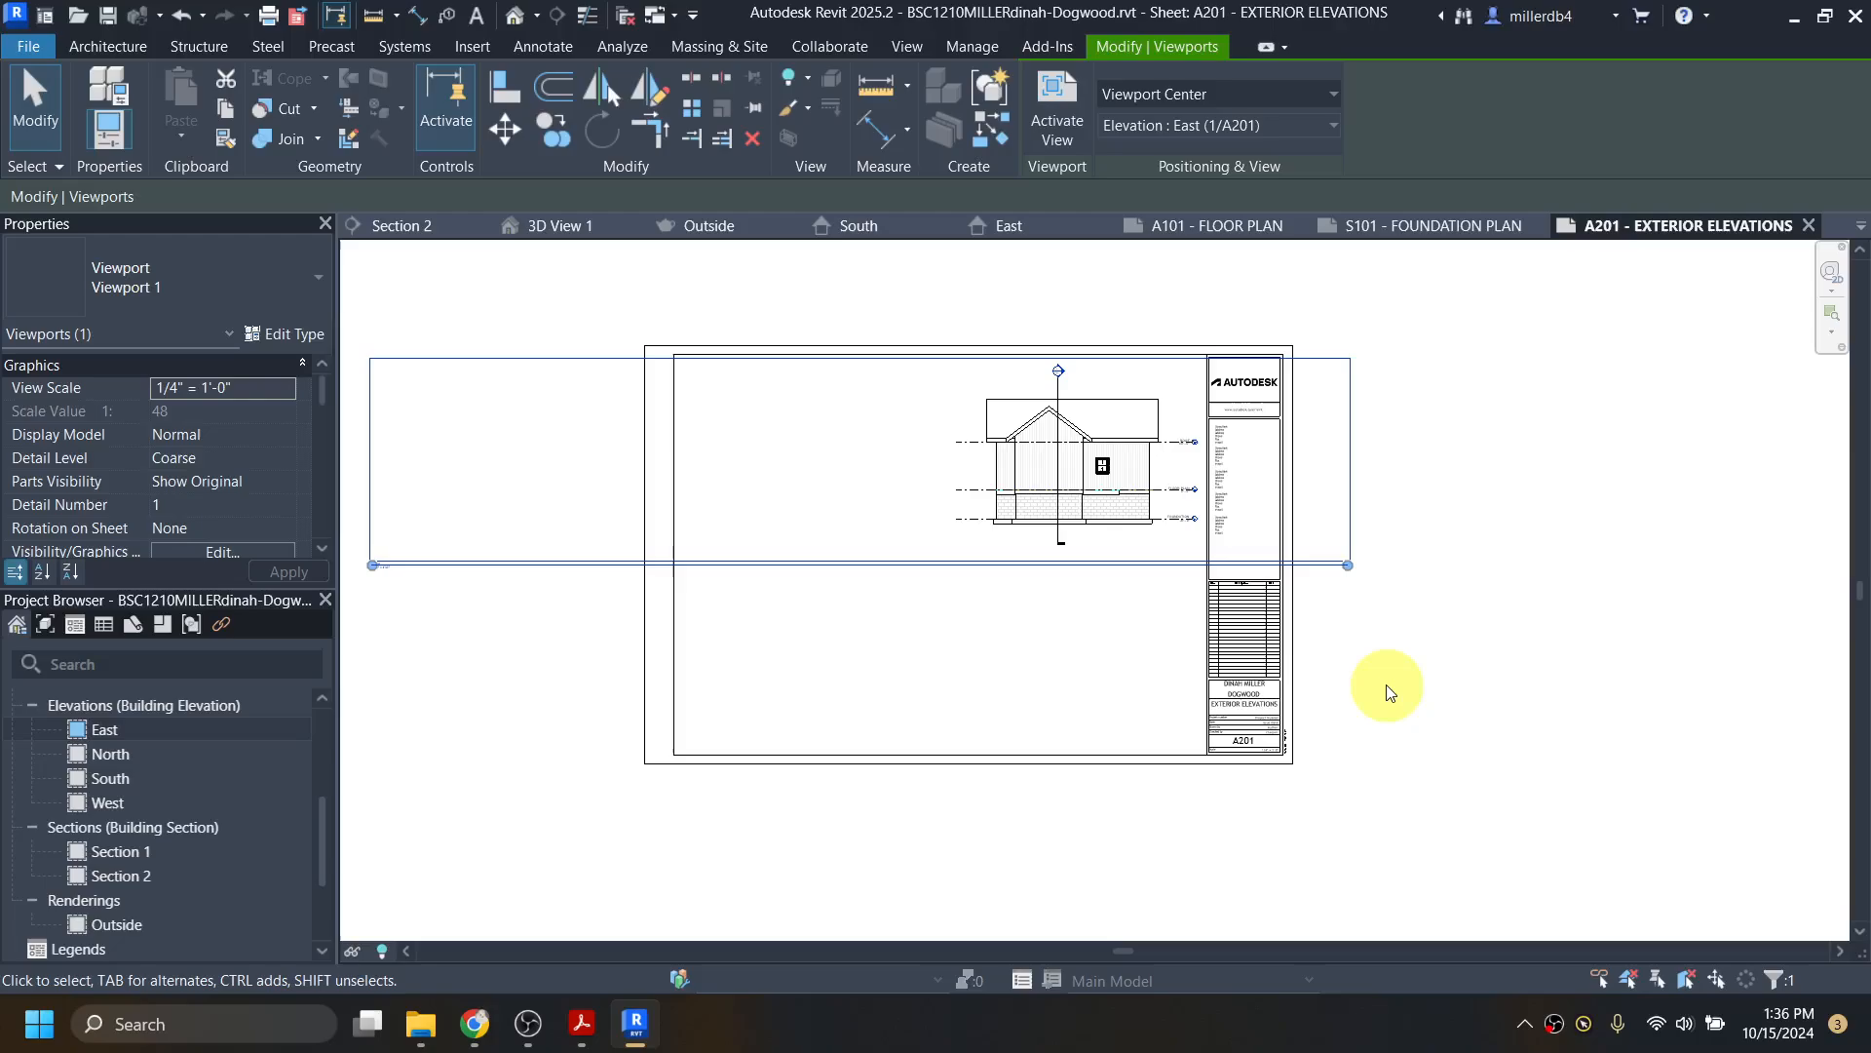
click(1518, 624)
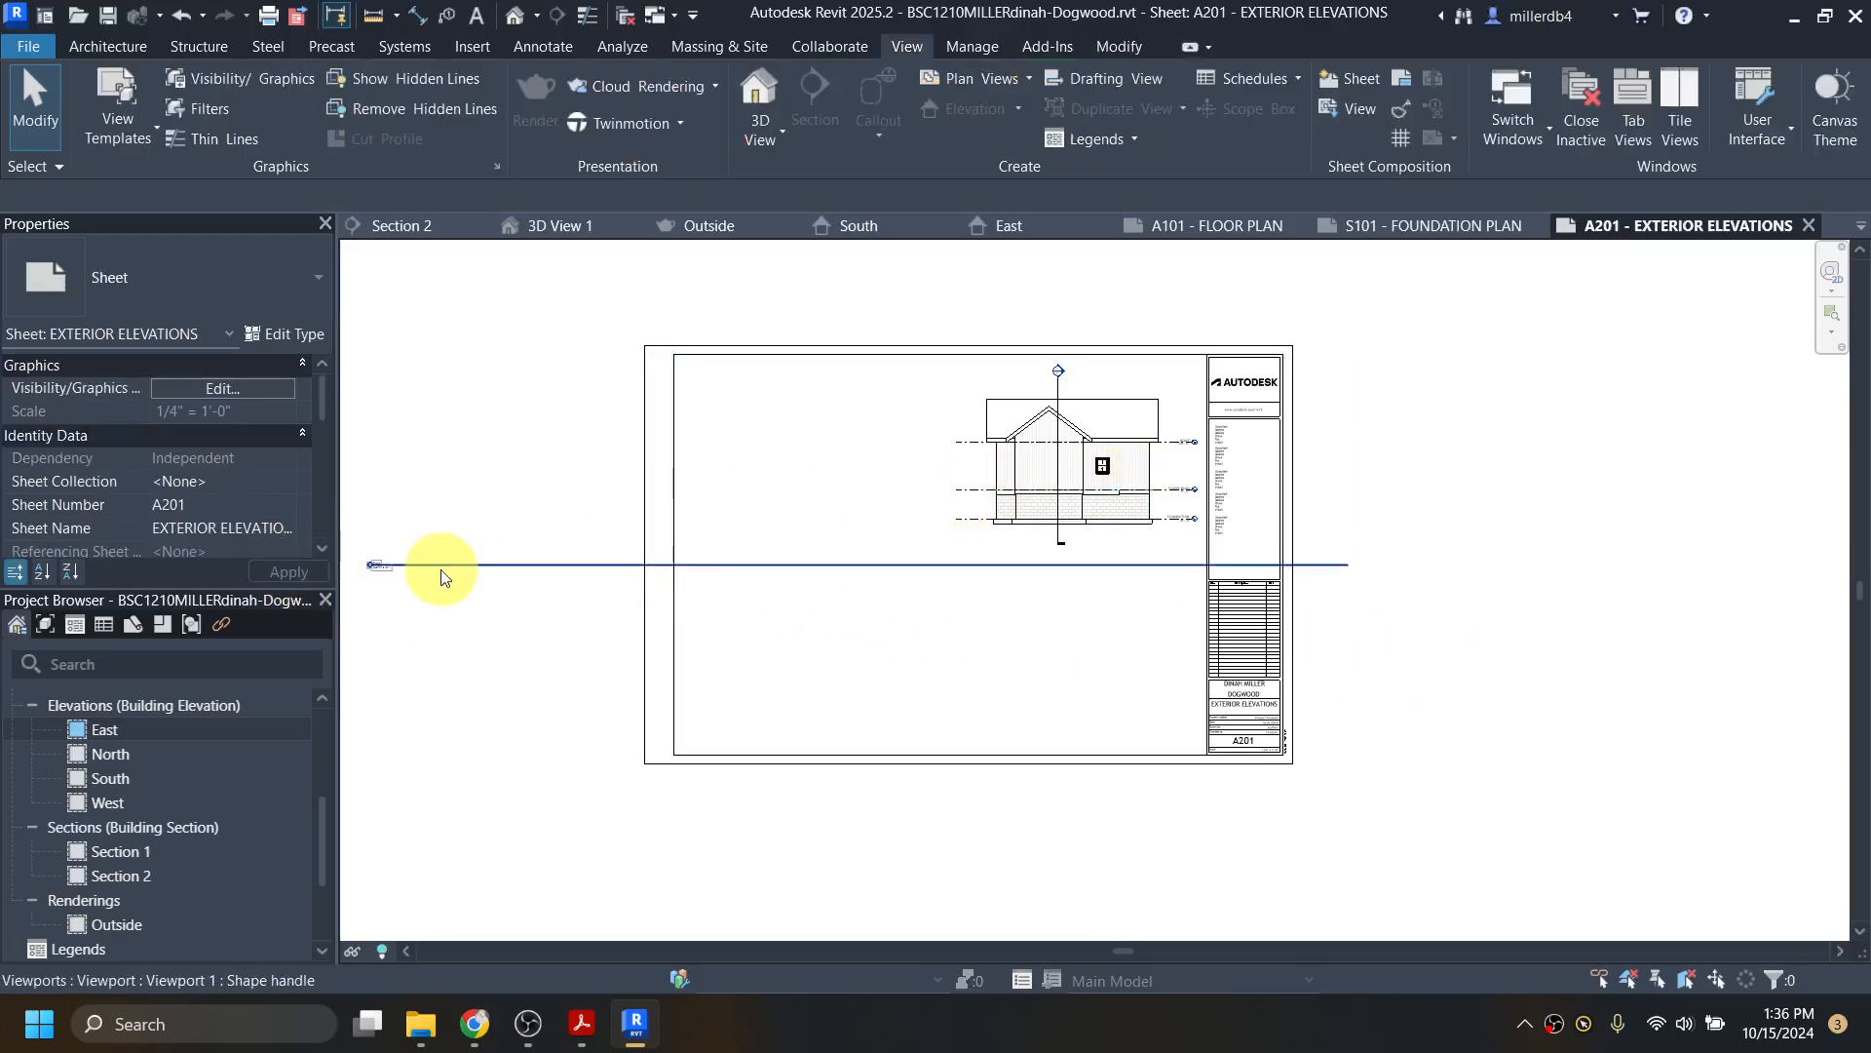
Step: Nudge the East viewport title down and to the right
click(1044, 501)
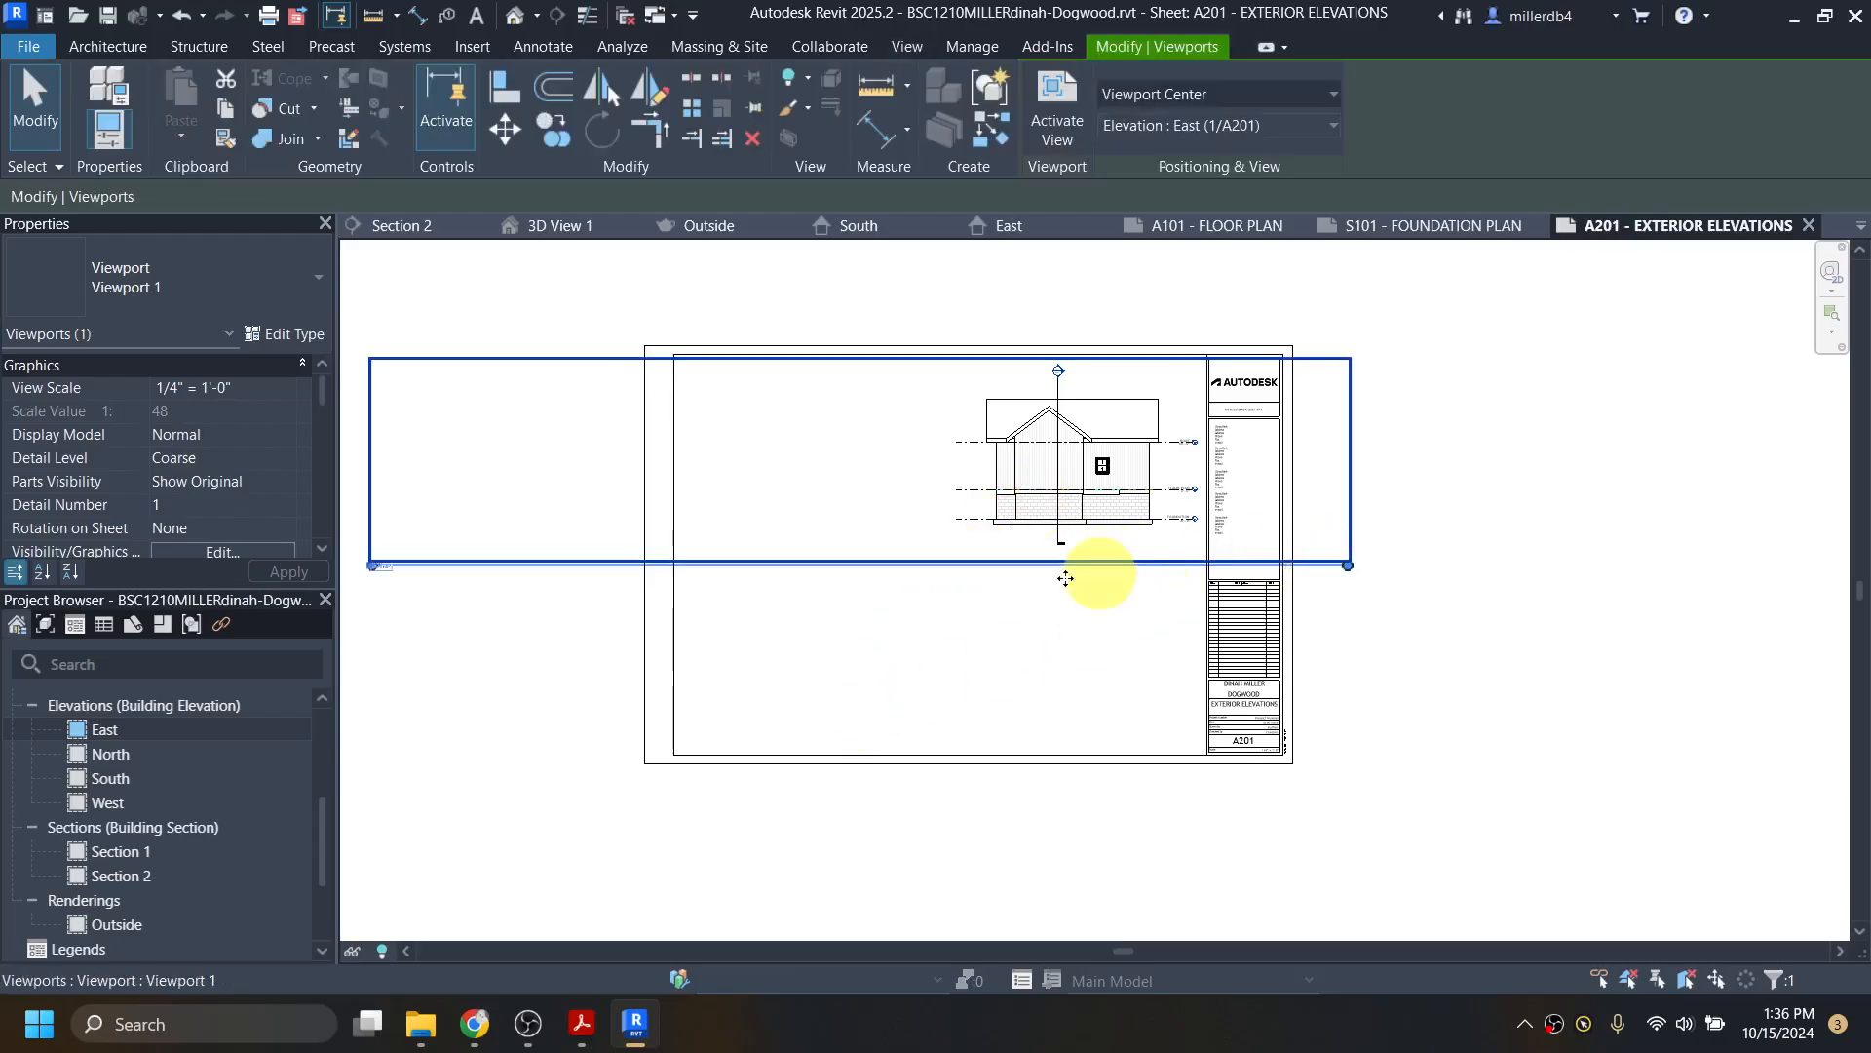
click(477, 726)
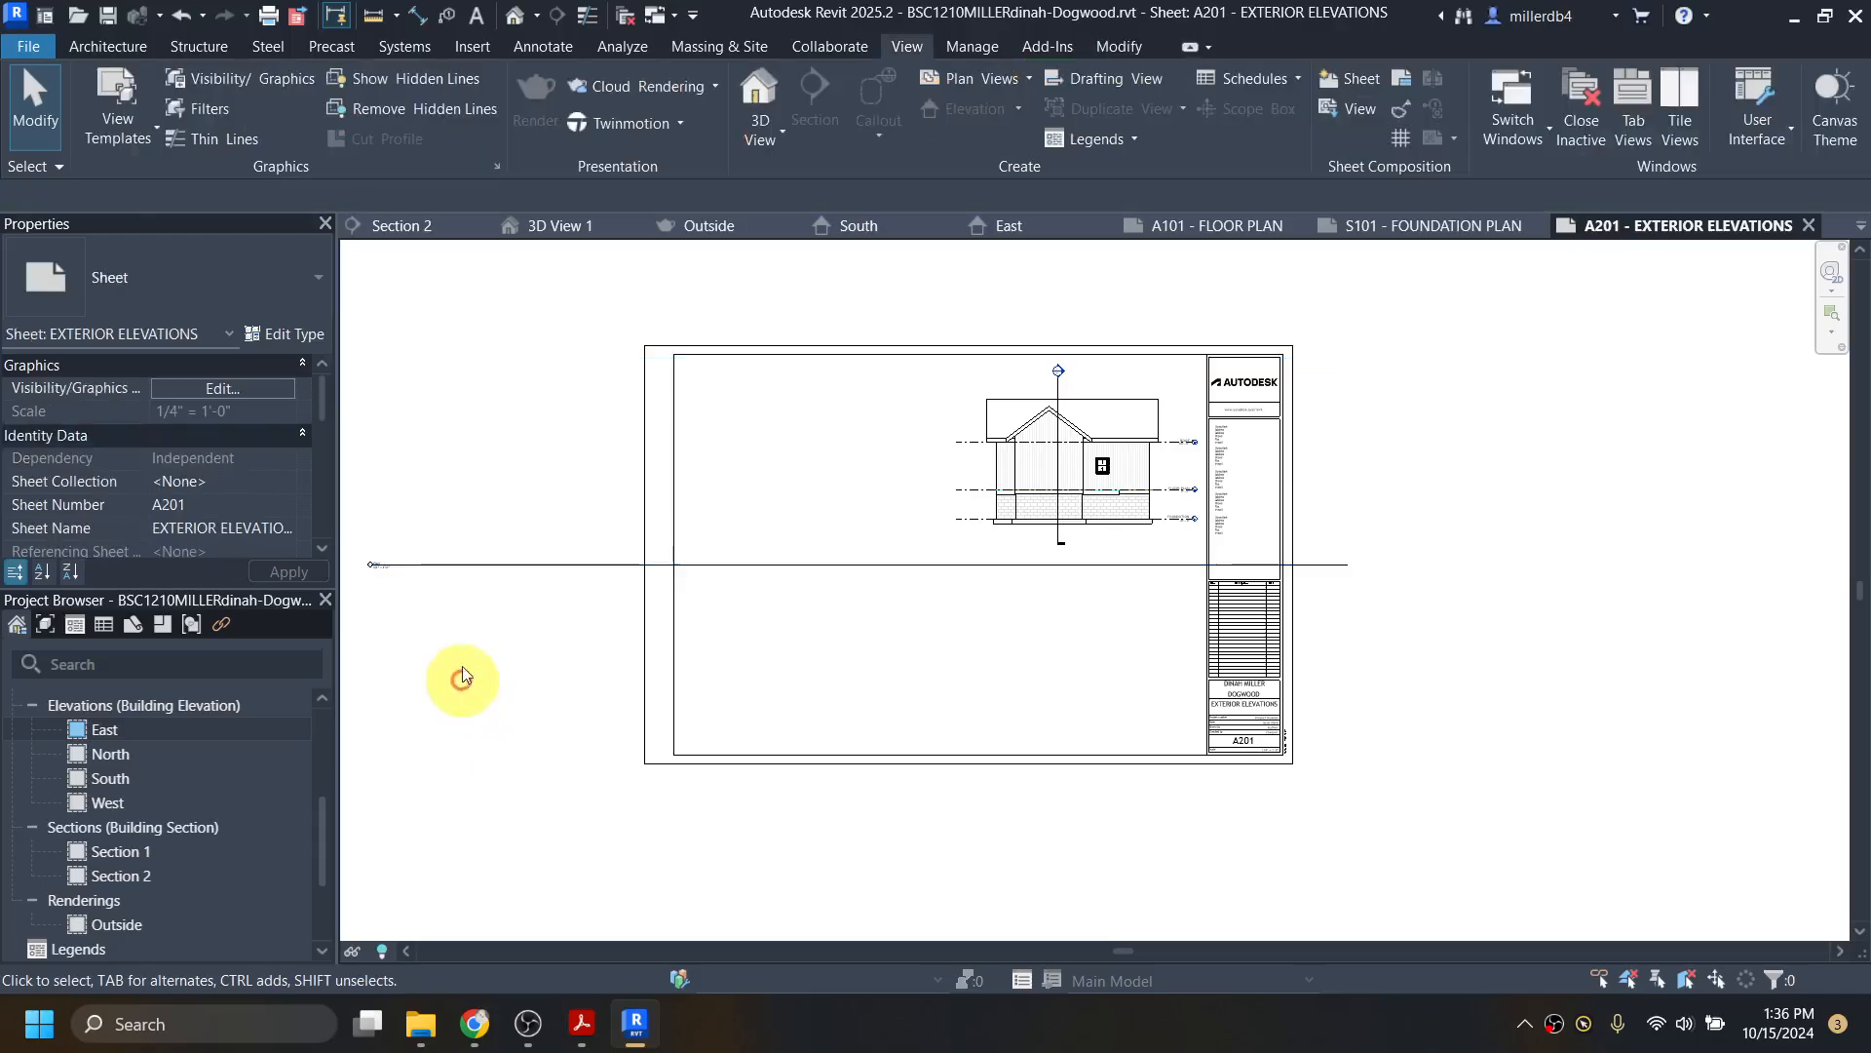
click(464, 565)
scroll(1052, 526, up, 4)
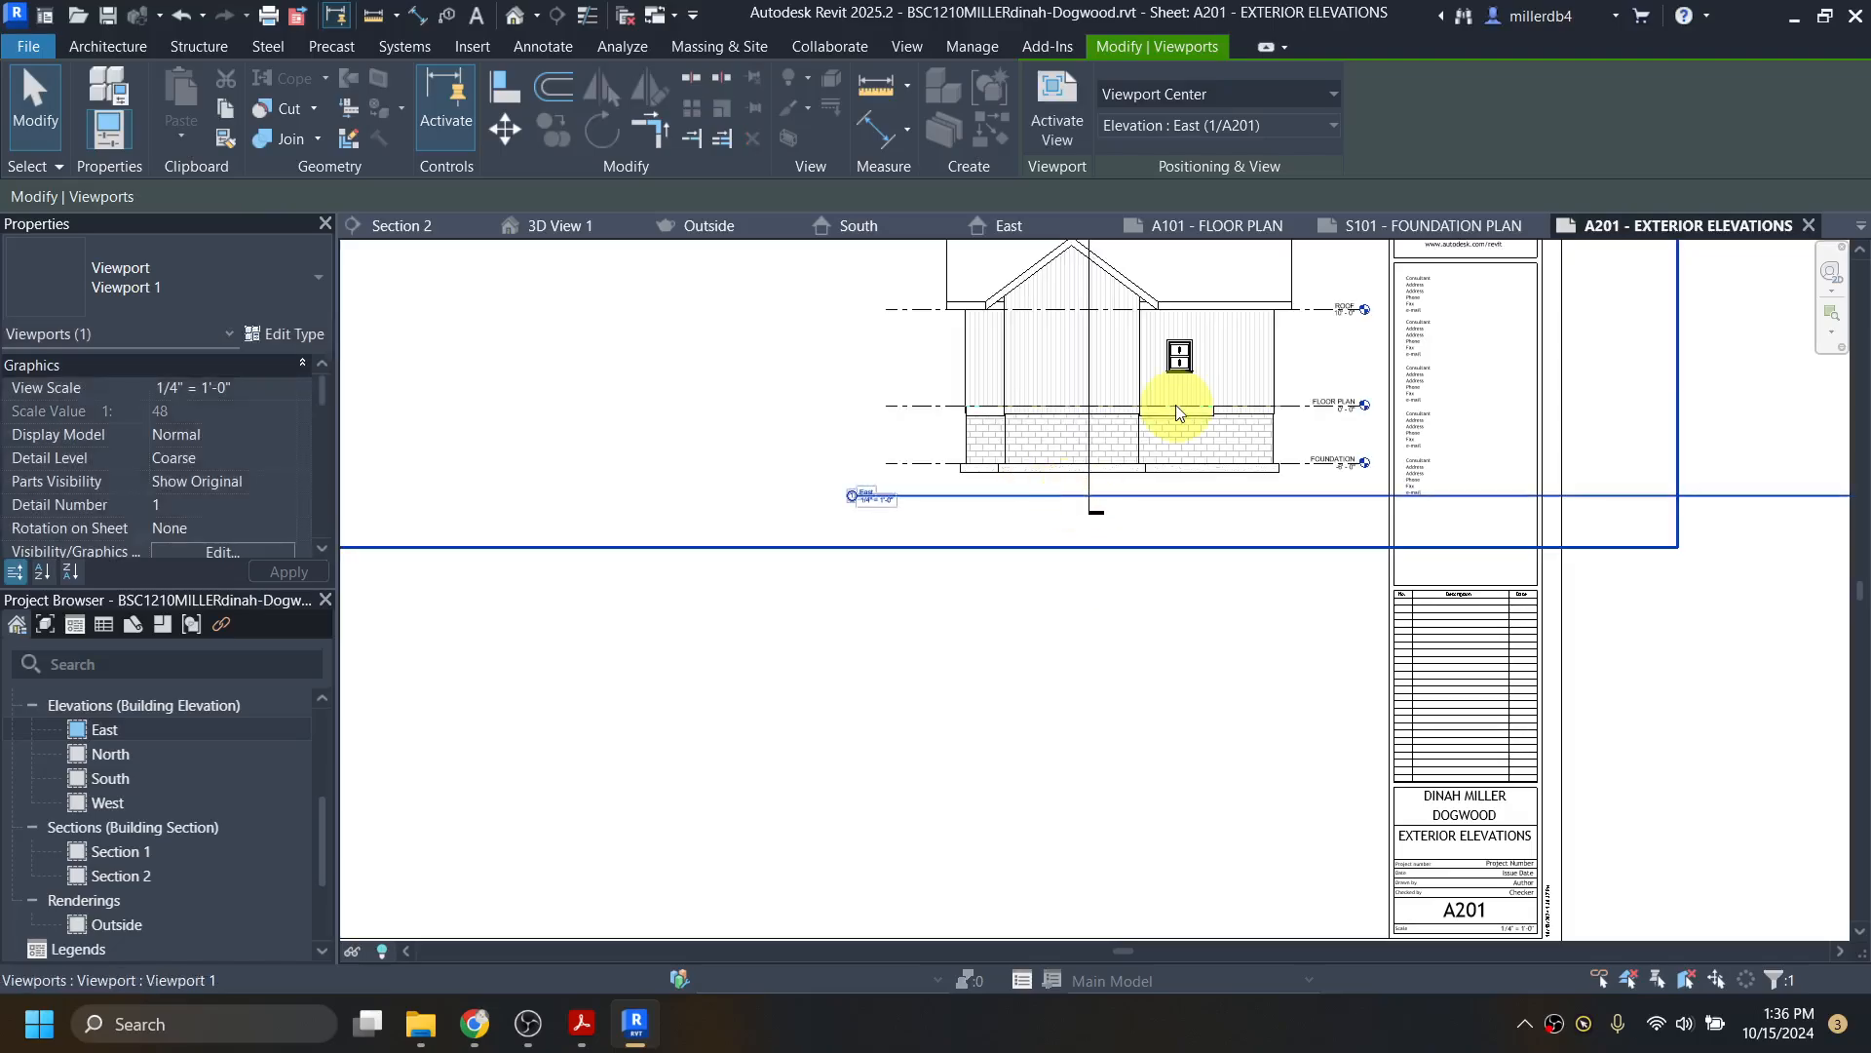
key(Down)
key(Down)
key(Down)
key(Down)
key(Right)
key(Right)
key(Right)
key(Right)
key(Right)
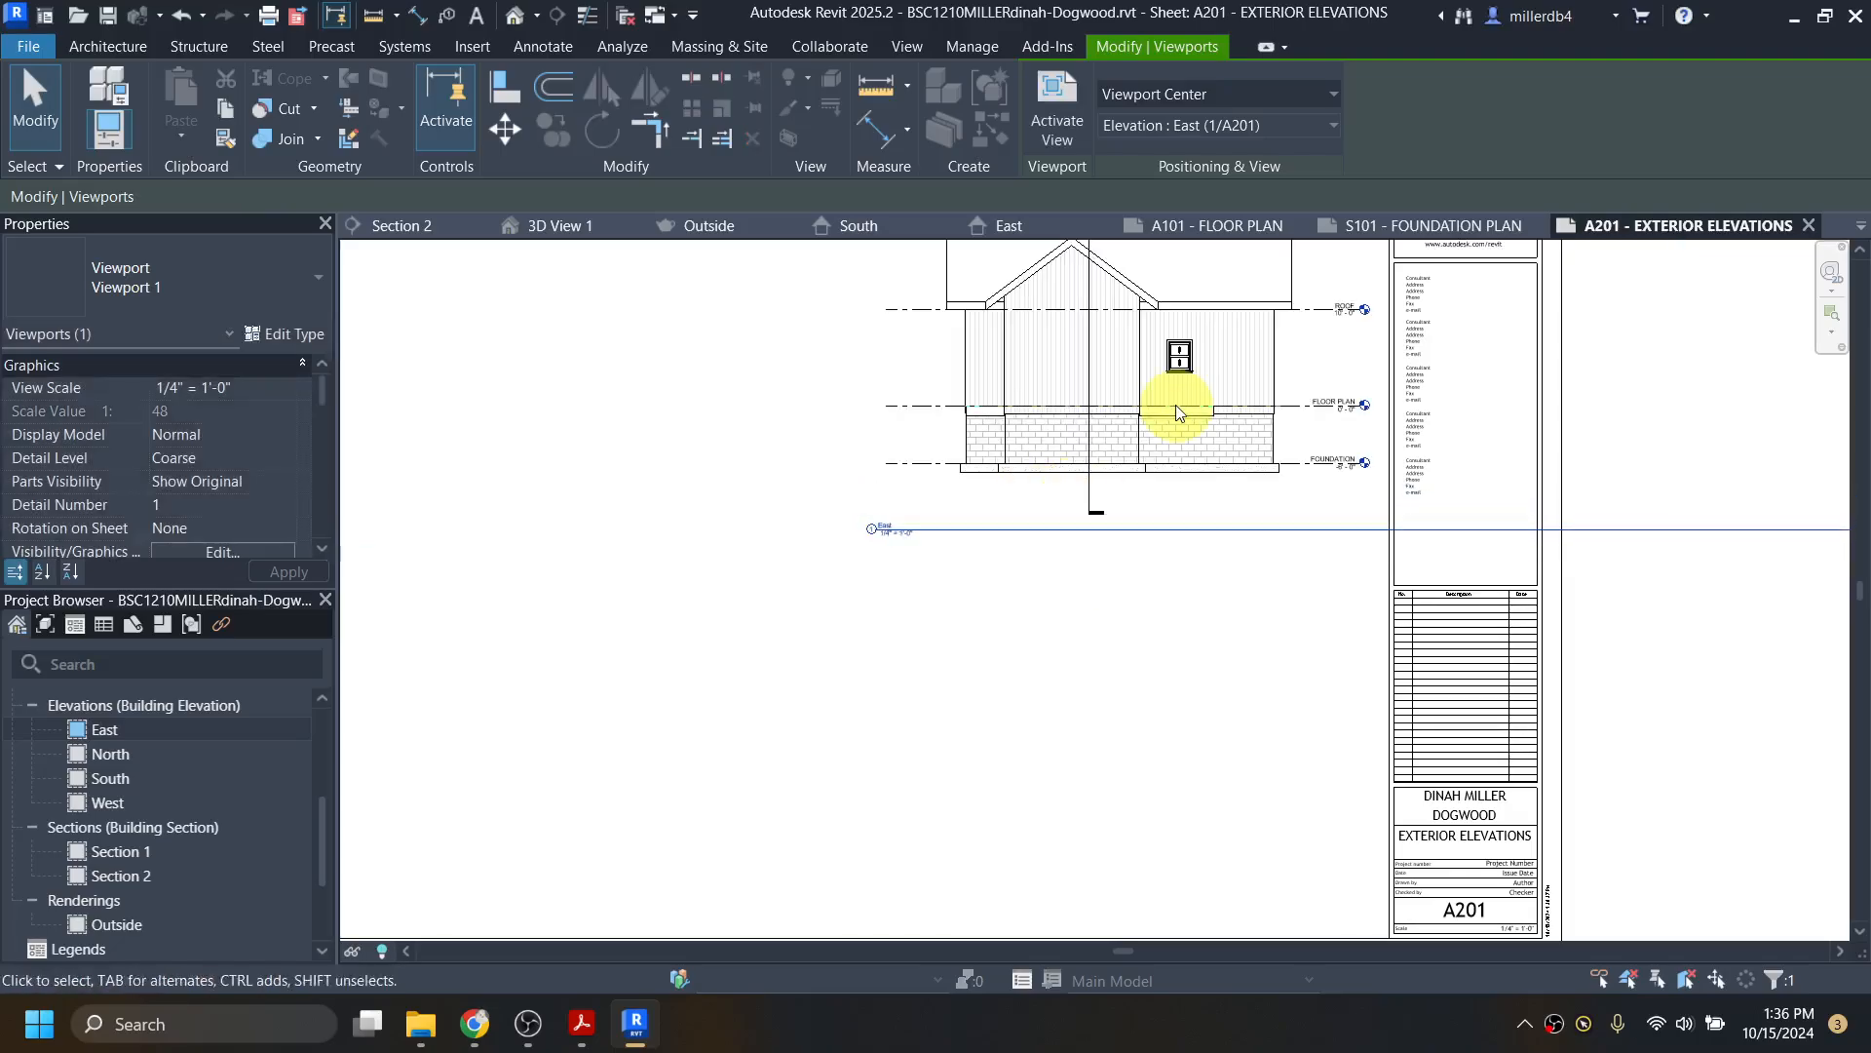
scroll(1062, 555, down, 3)
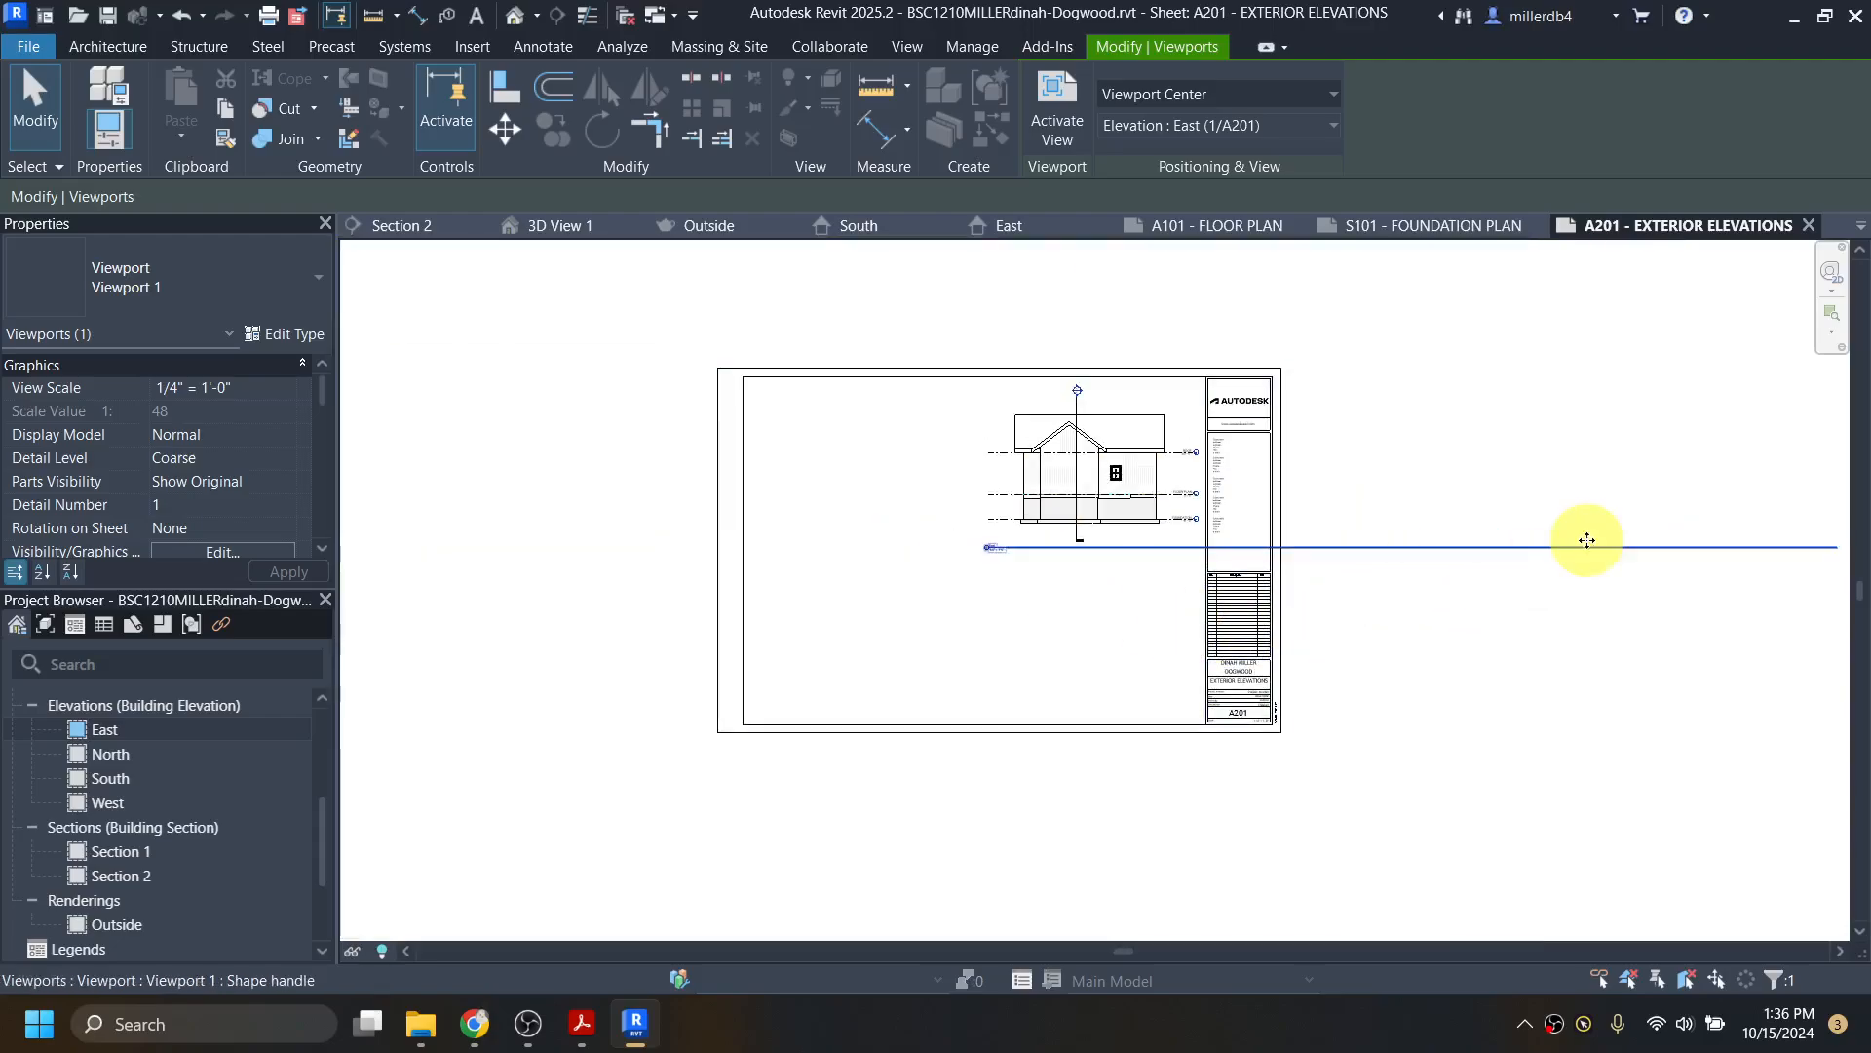
mouse_move(1603, 628)
middle_down()
mouse_move(1482, 689)
mouse_move(1404, 694)
middle_up()
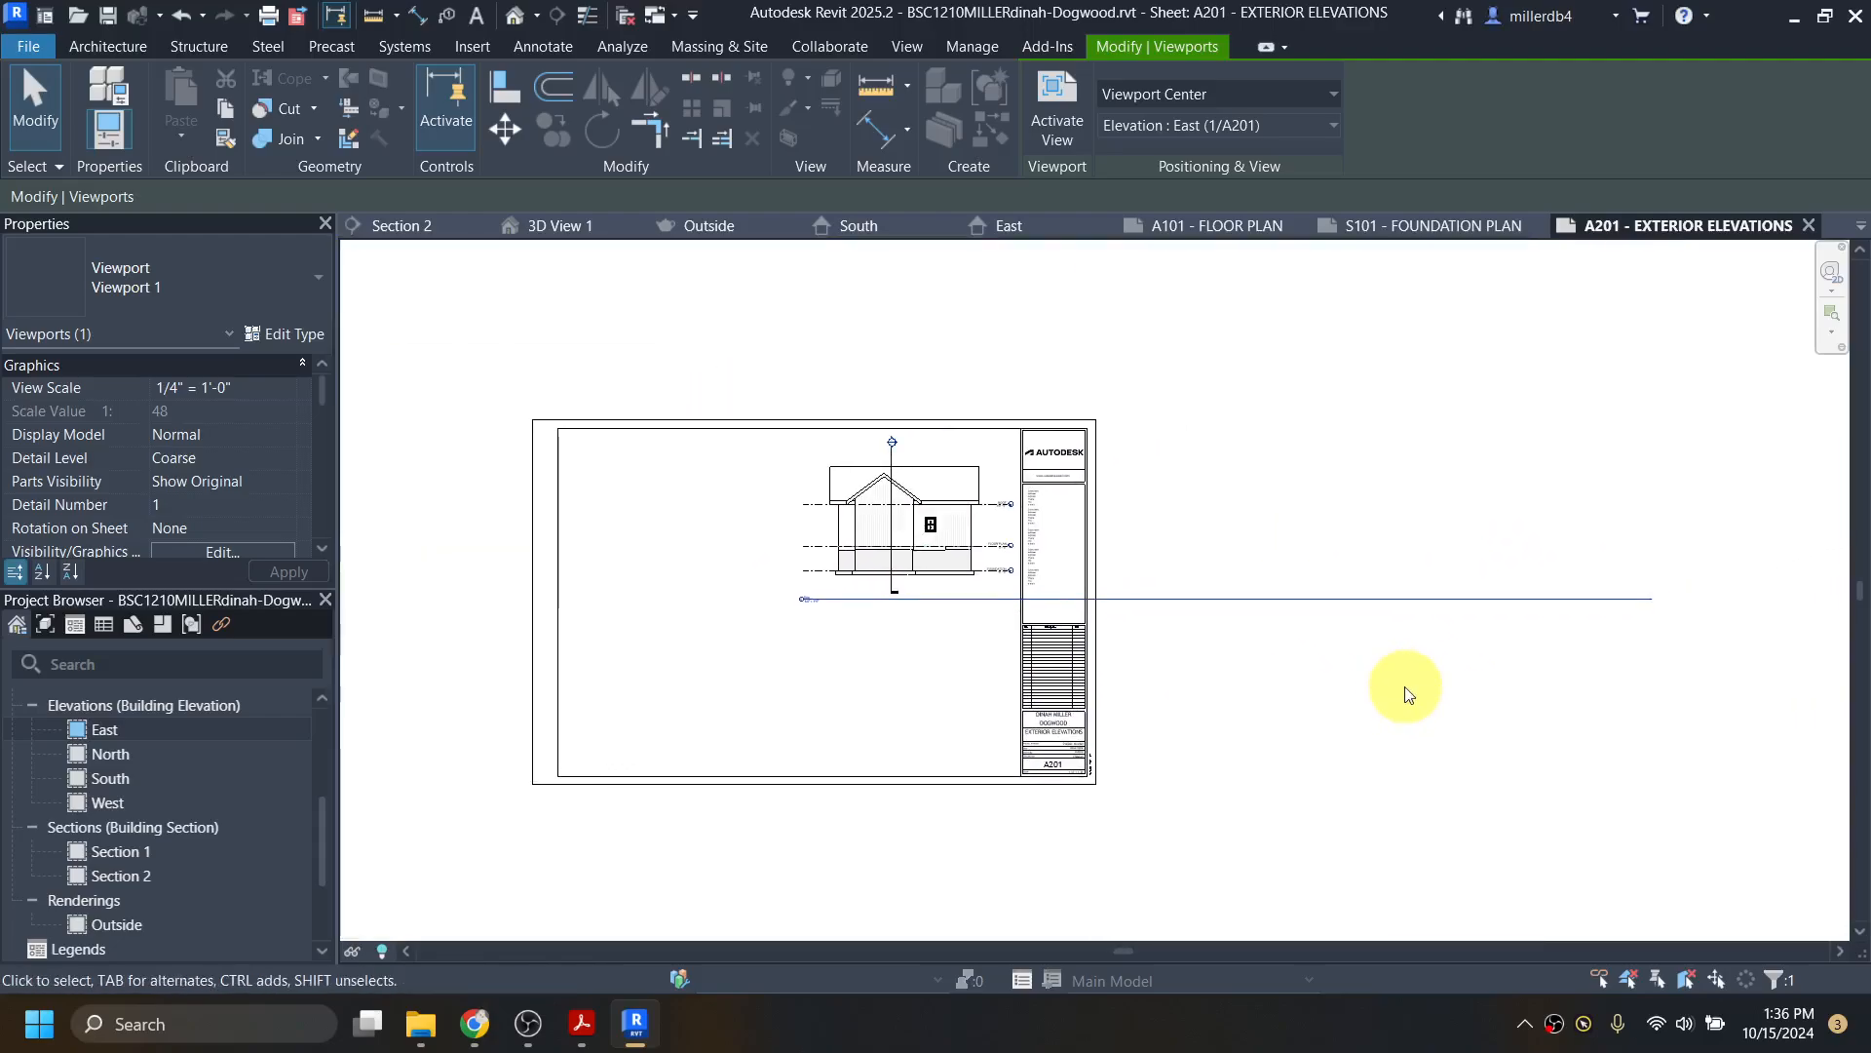
click(1405, 688)
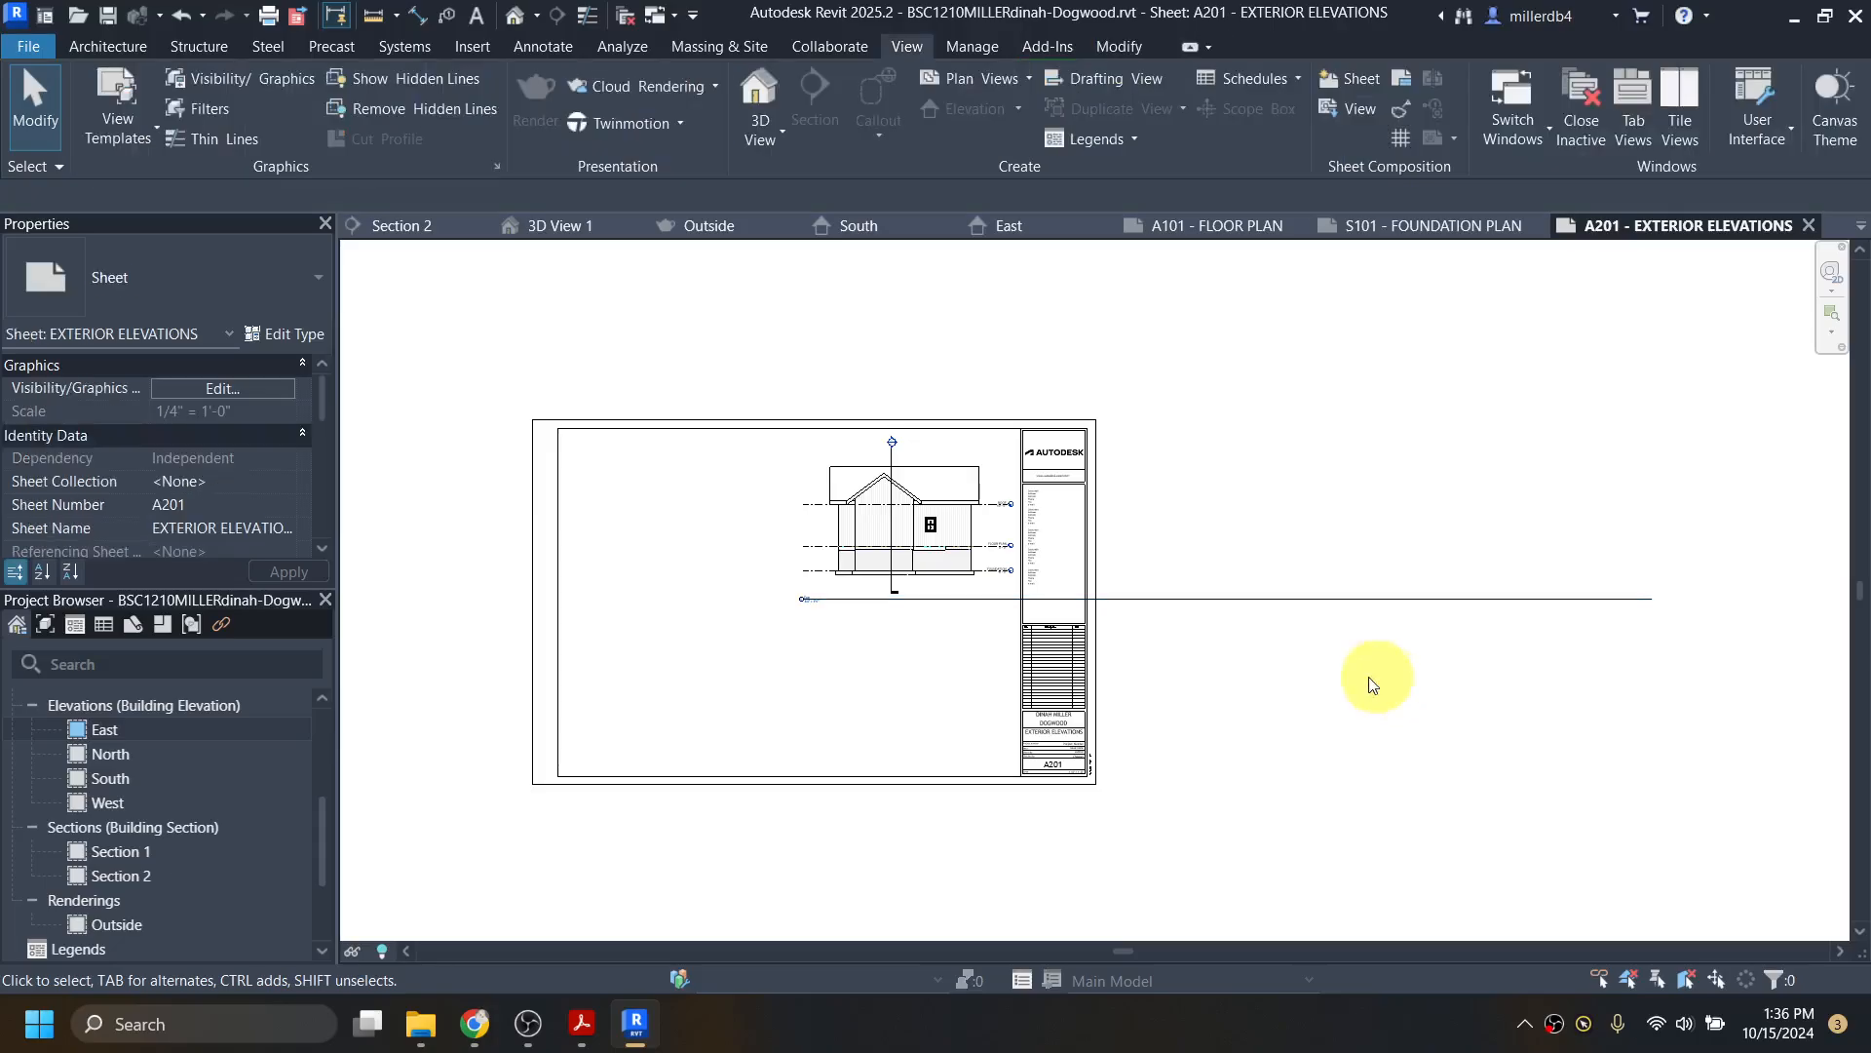
Step: Shorten the East title line to the drawing's right edge, then open the West elevation
click(952, 488)
drag(1651, 598, 997, 616)
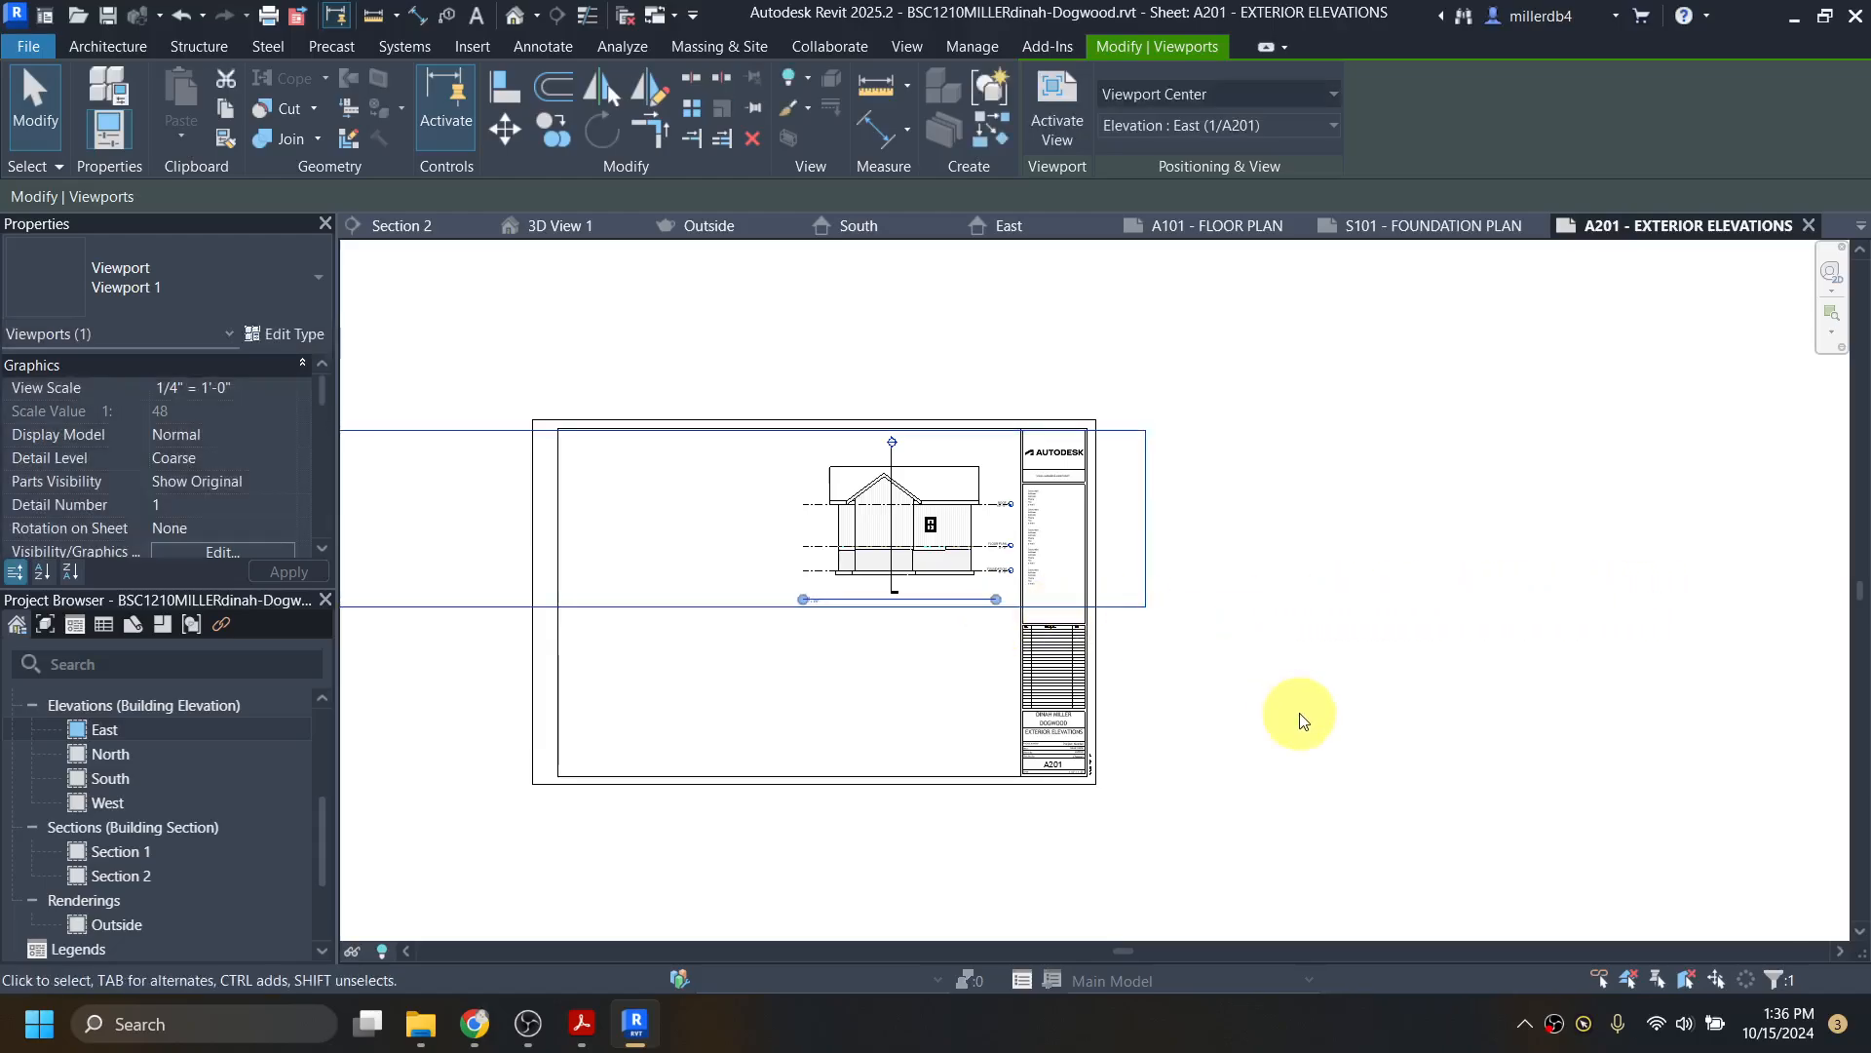
click(1267, 721)
scroll(1036, 786, up, 3)
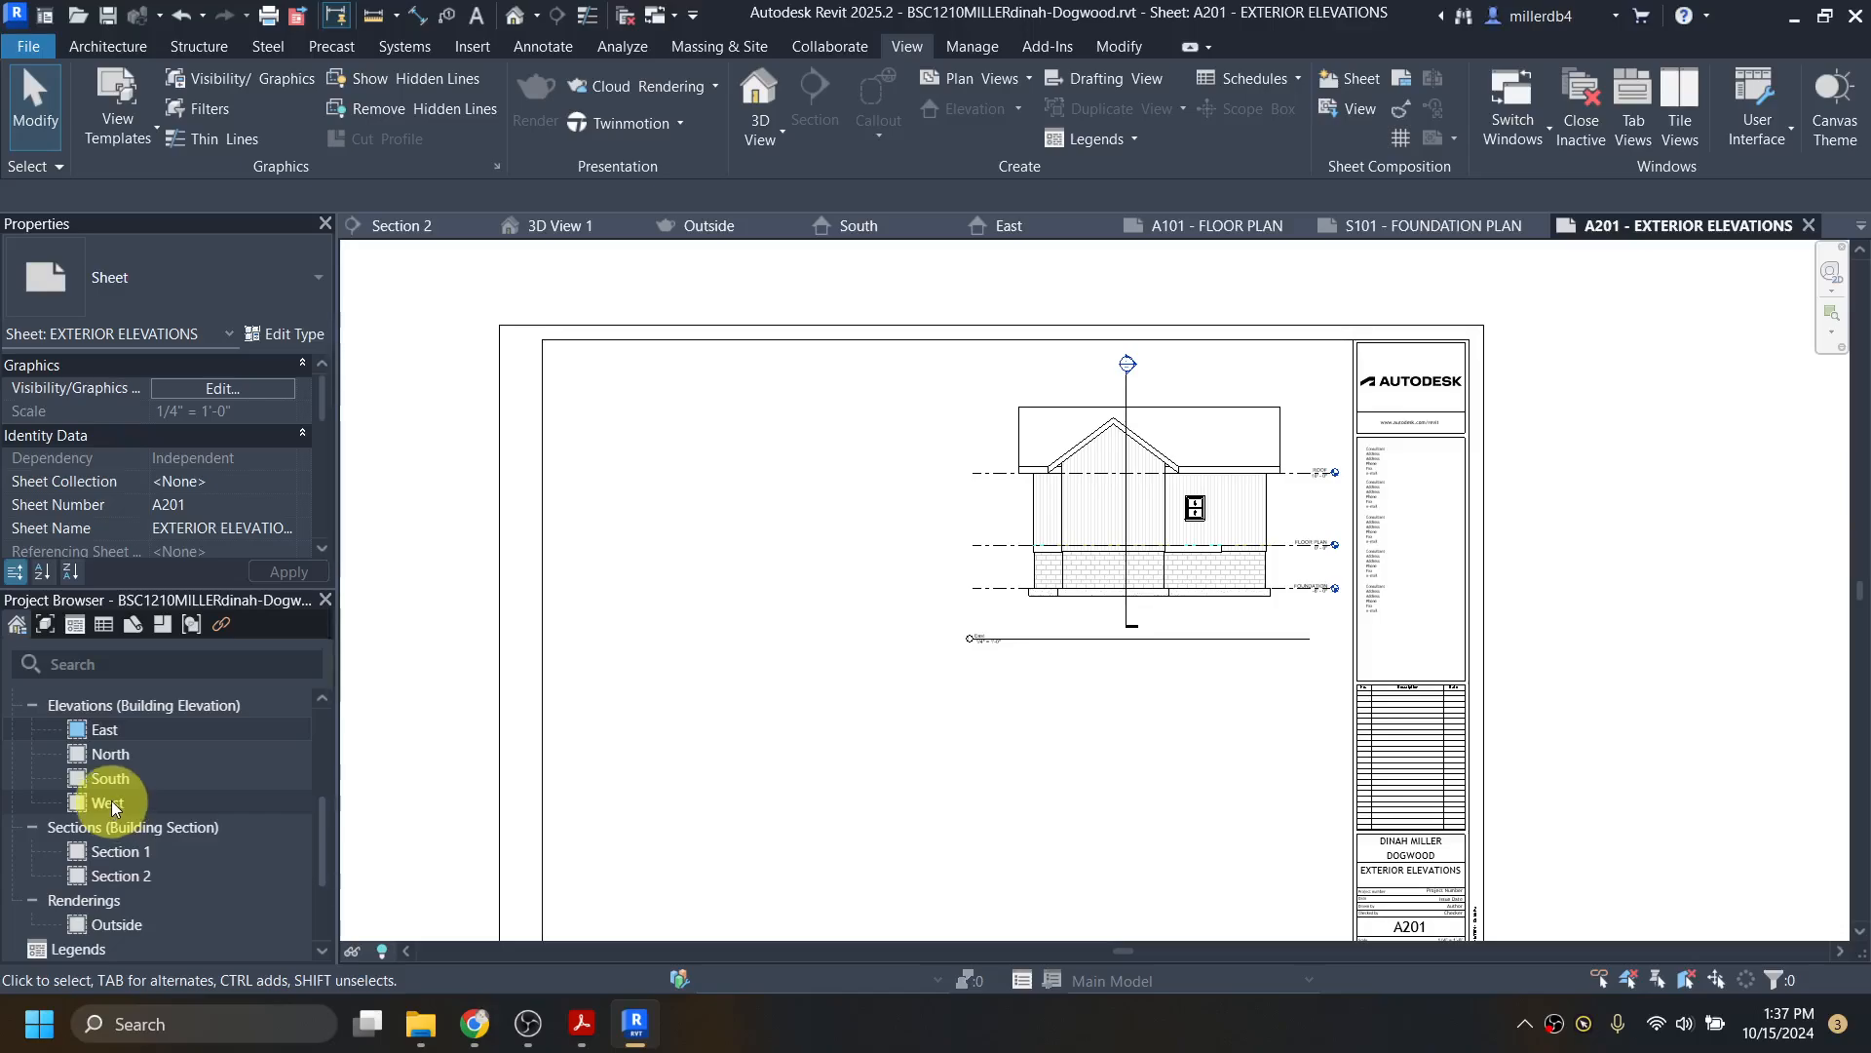
double_click(109, 802)
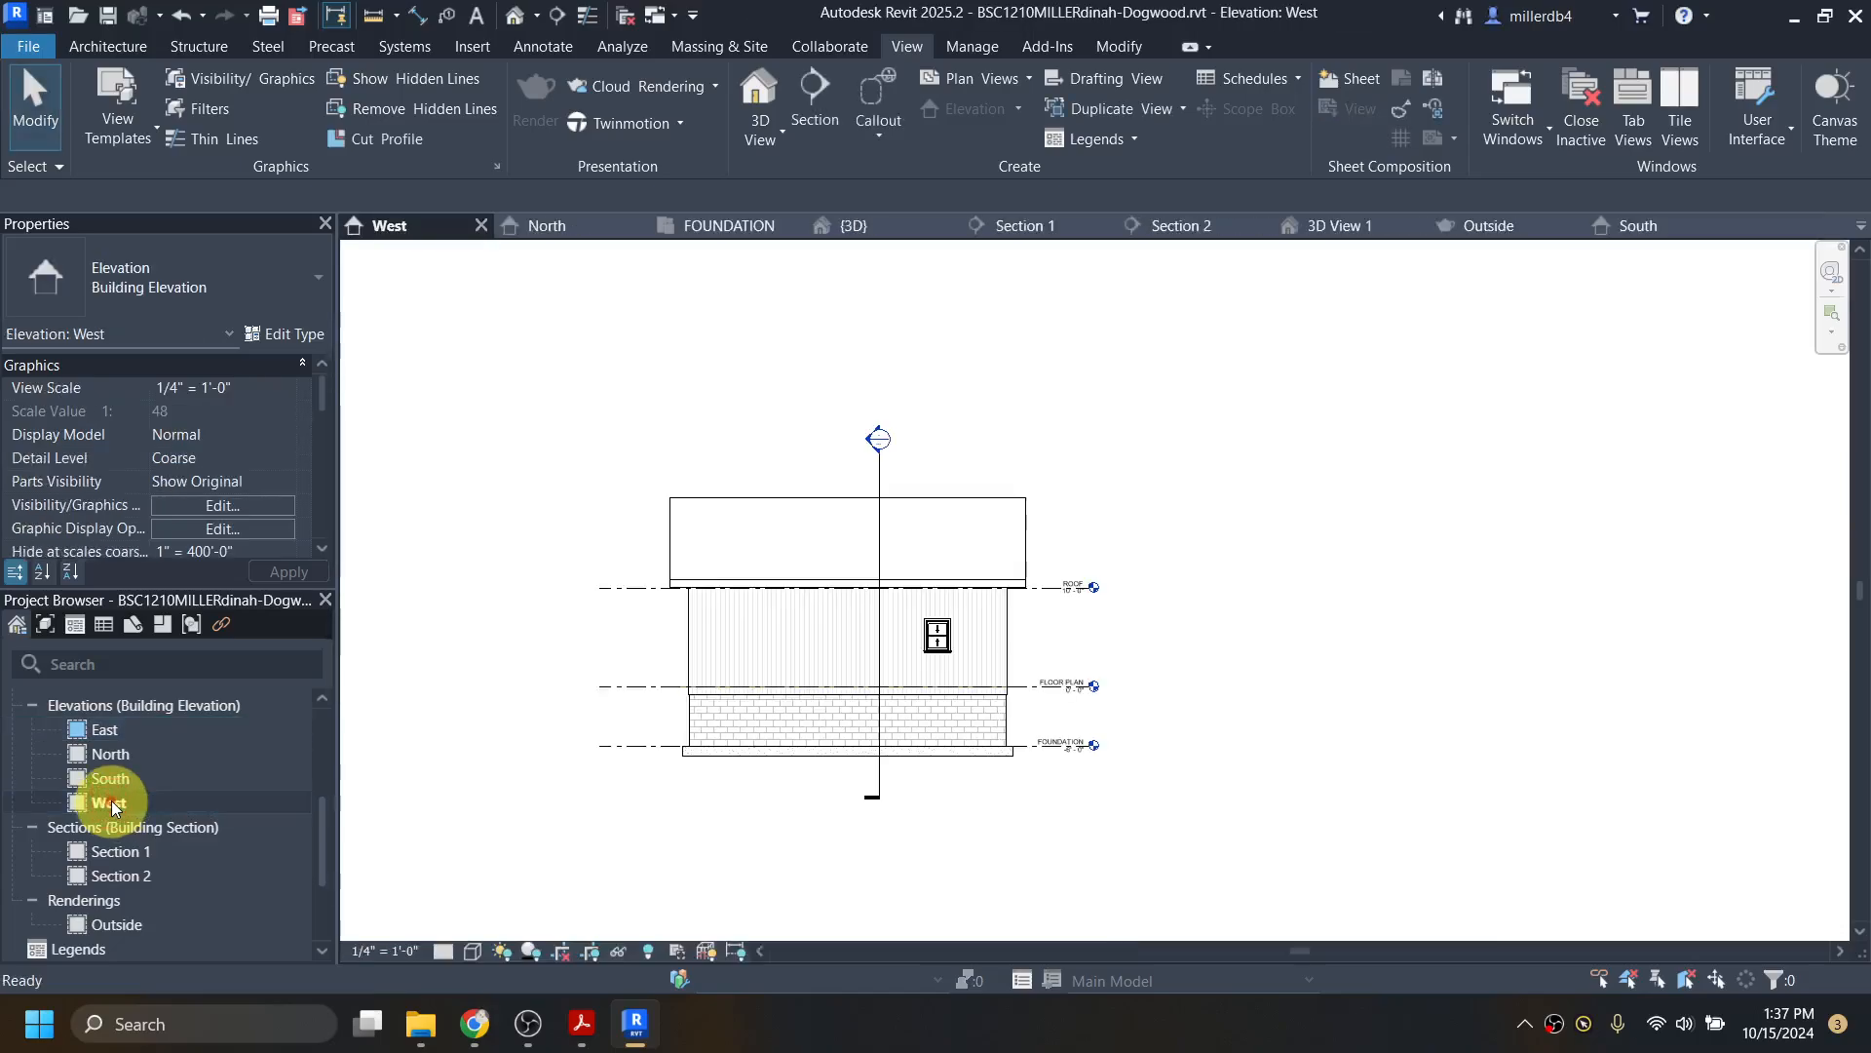
Step: Recentre the West elevation, toggle its crop region on then off, and expand Sheets (all)
scroll(430, 781, down, 2)
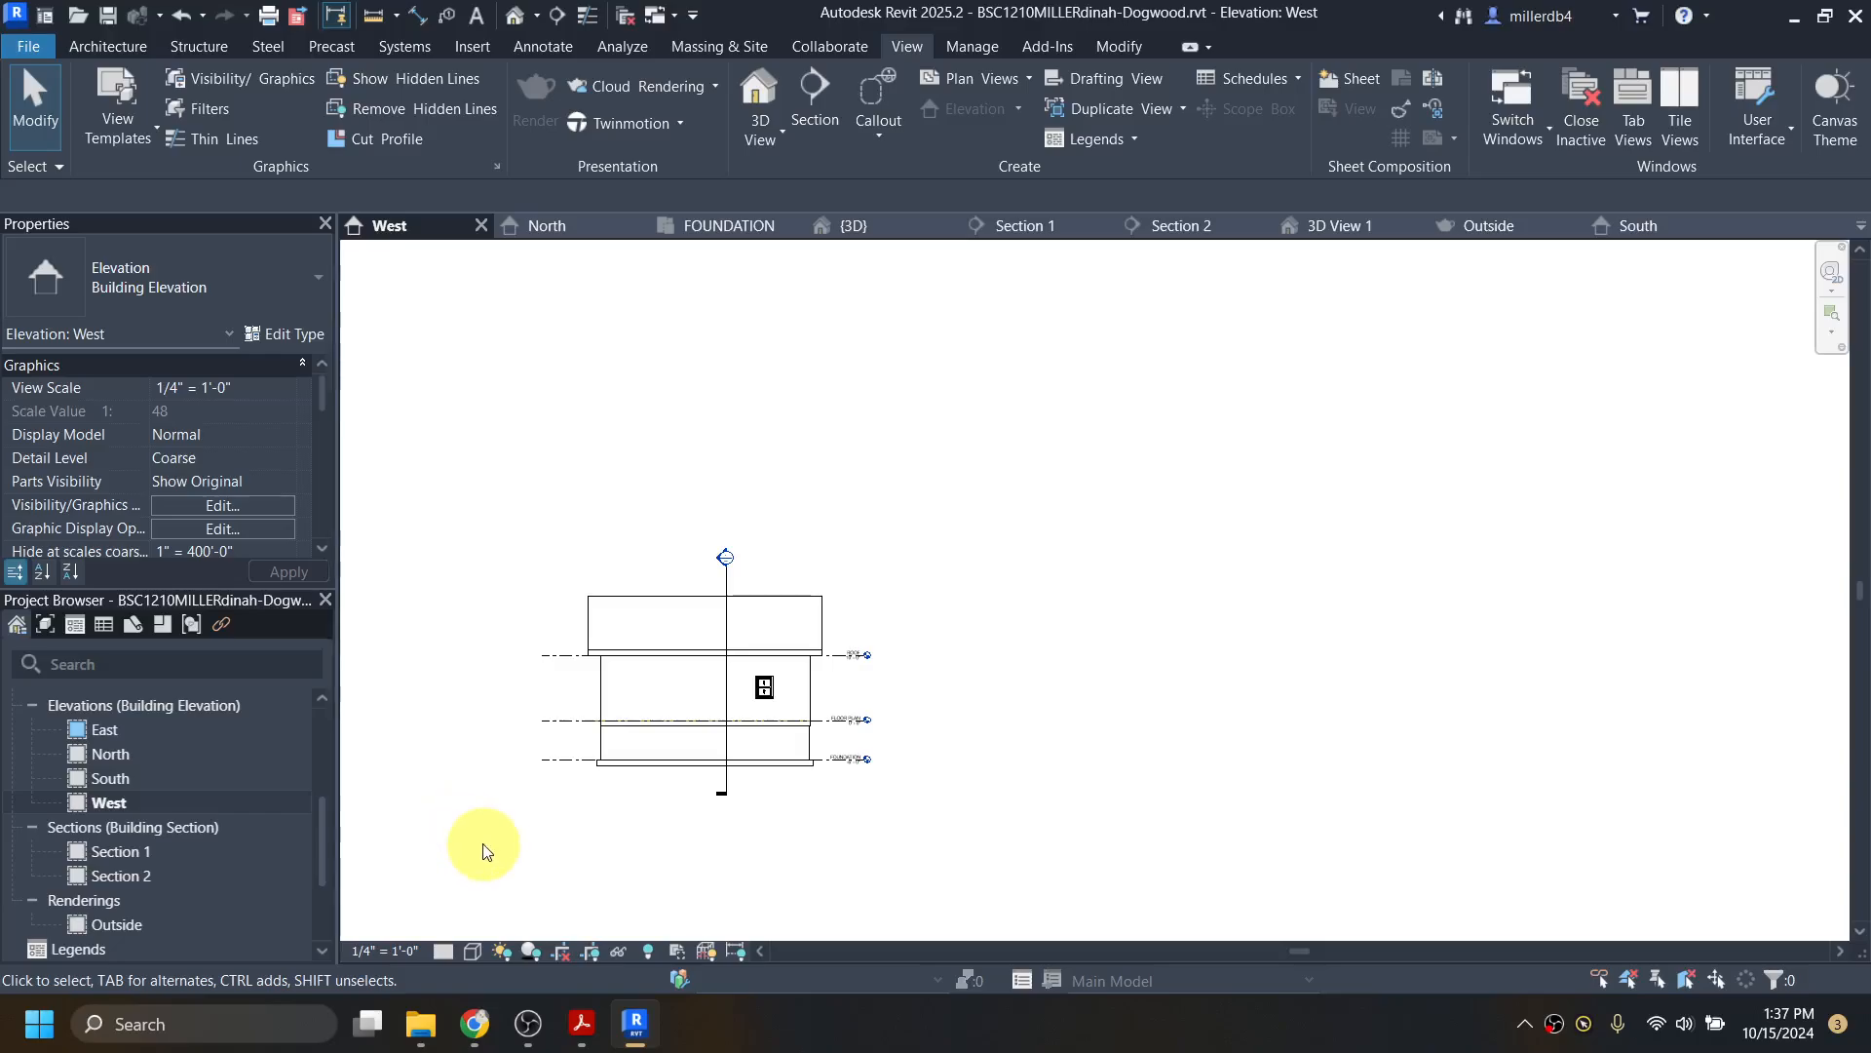
middle_drag(480, 848, 920, 763)
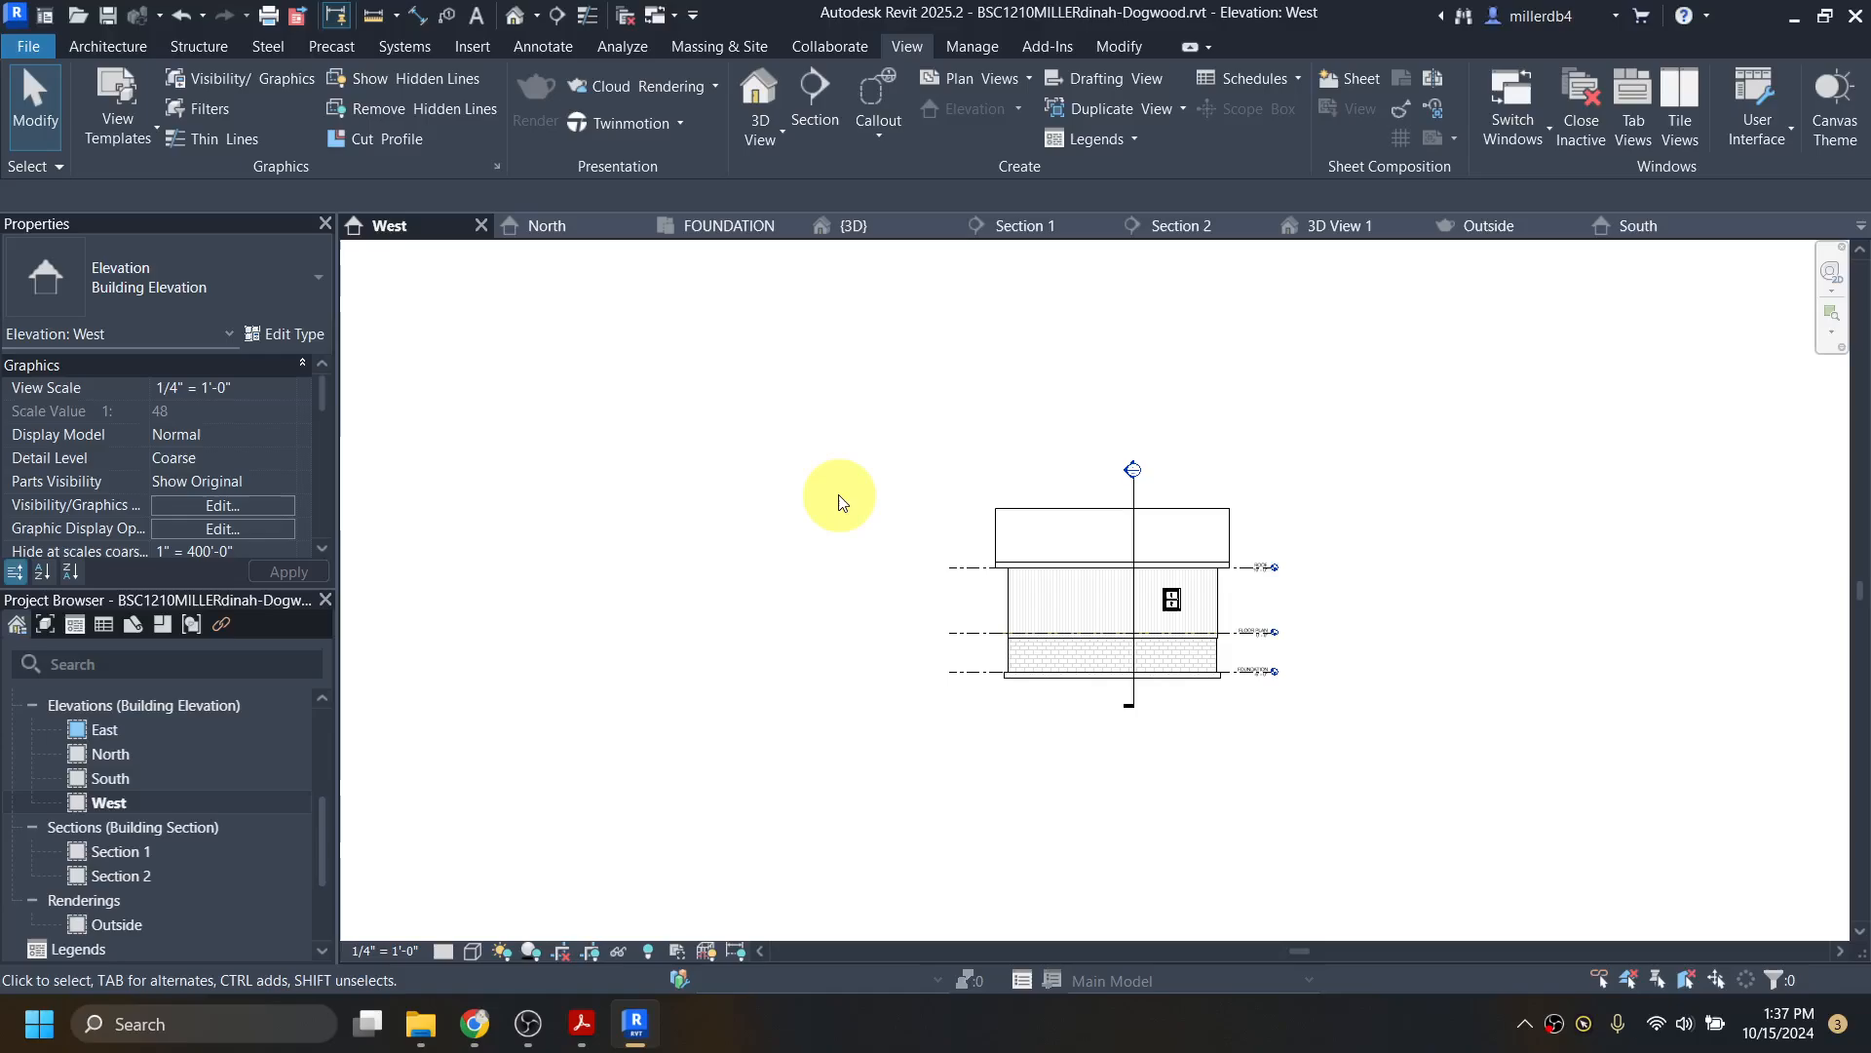
click(592, 953)
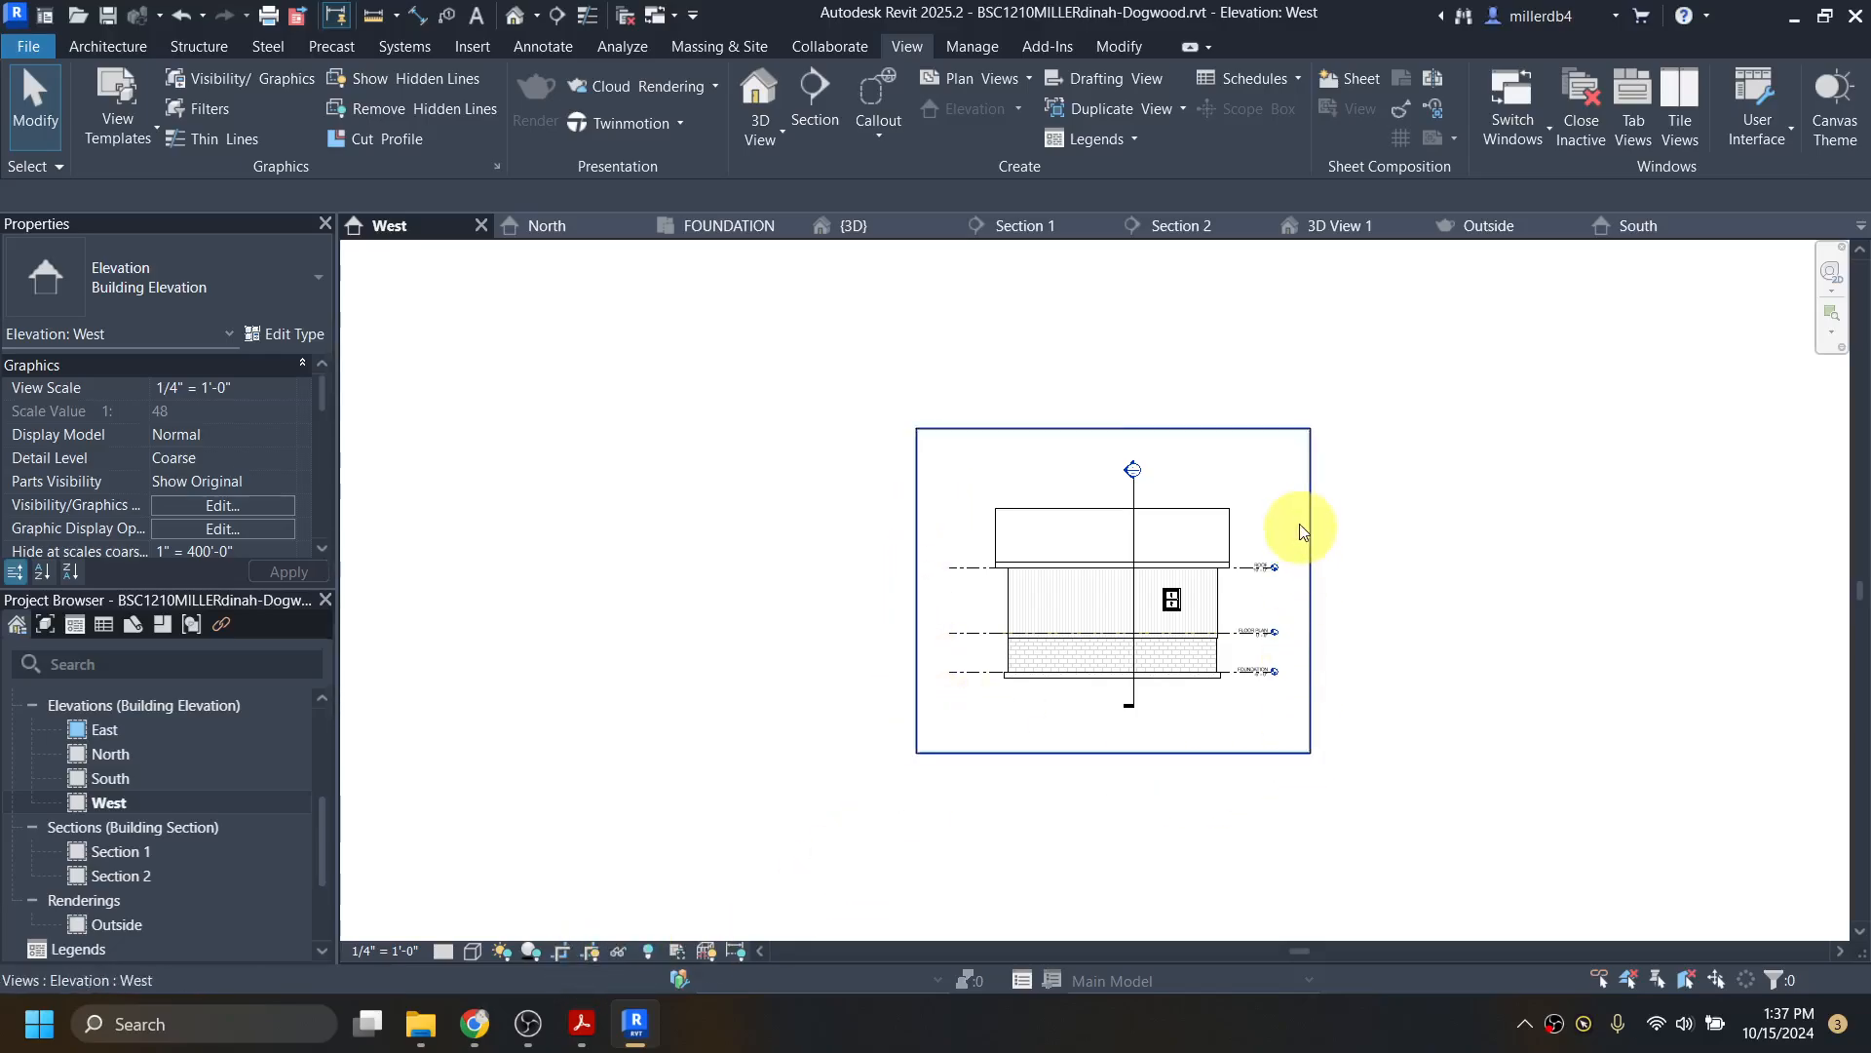
click(593, 952)
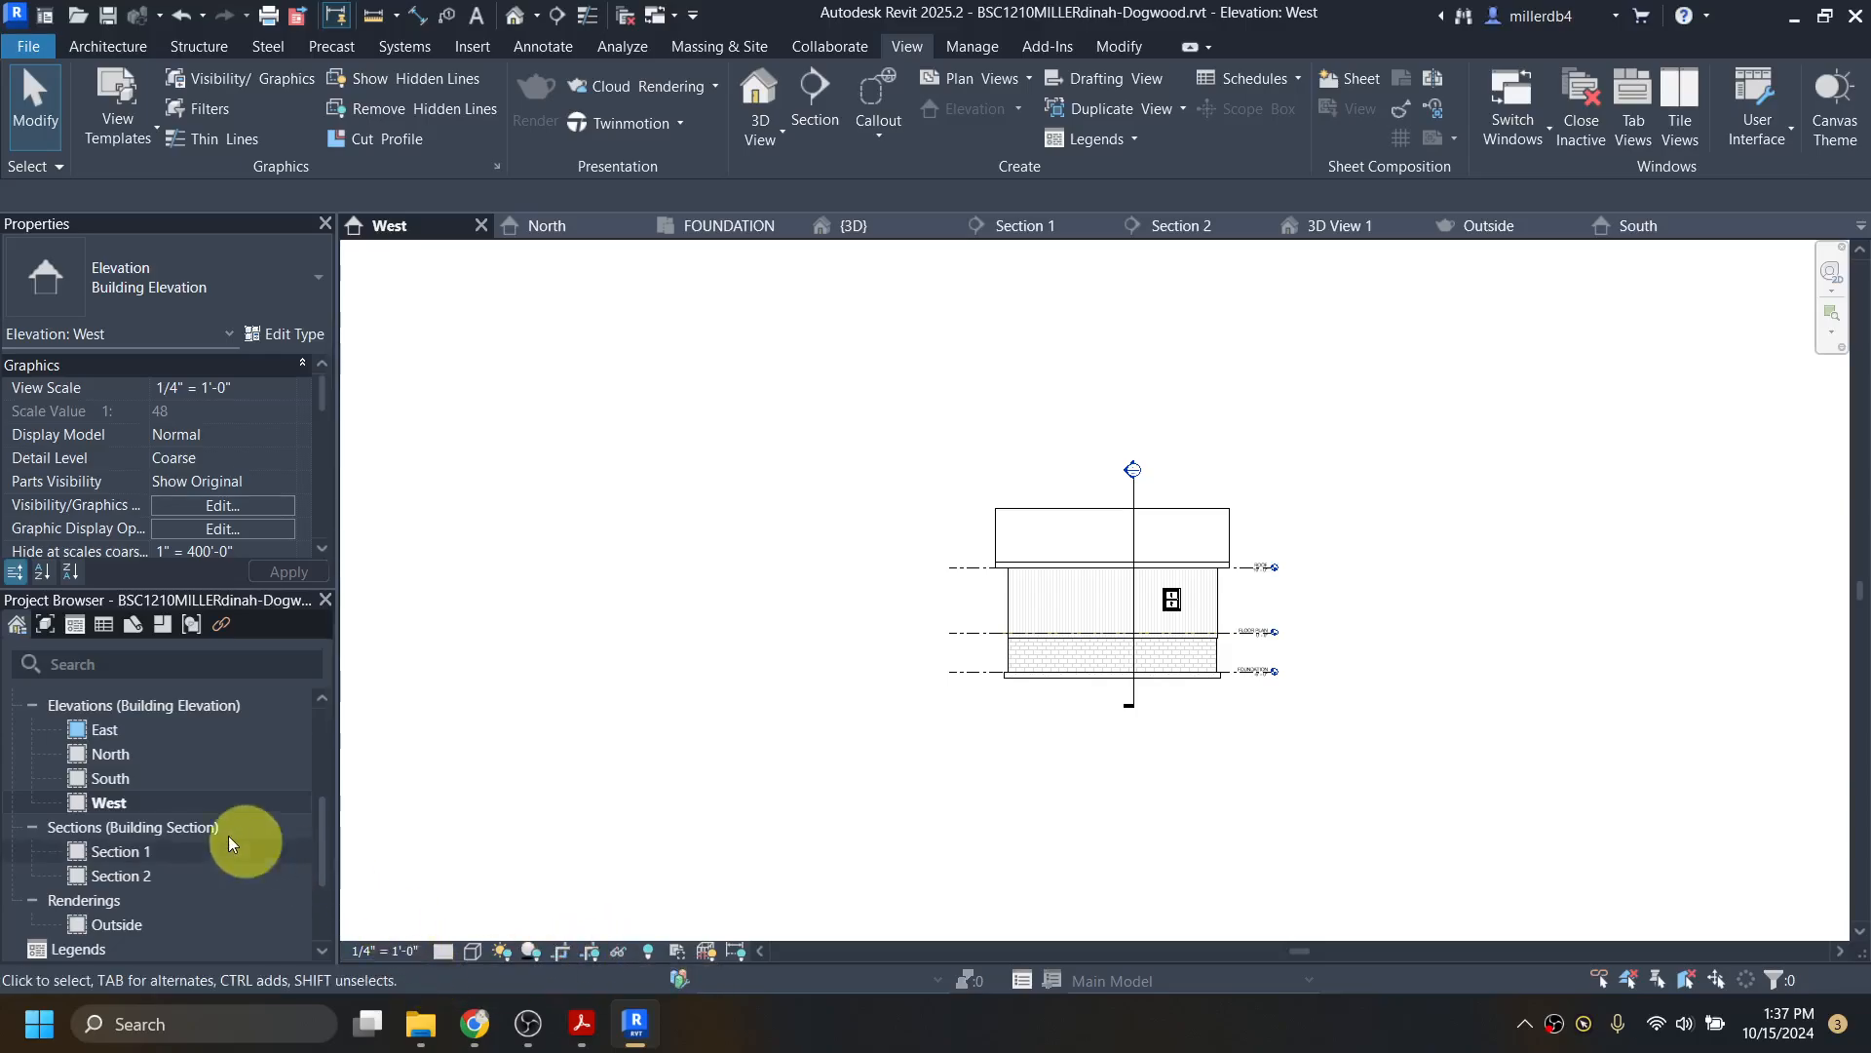
scroll(142, 822, down, 2)
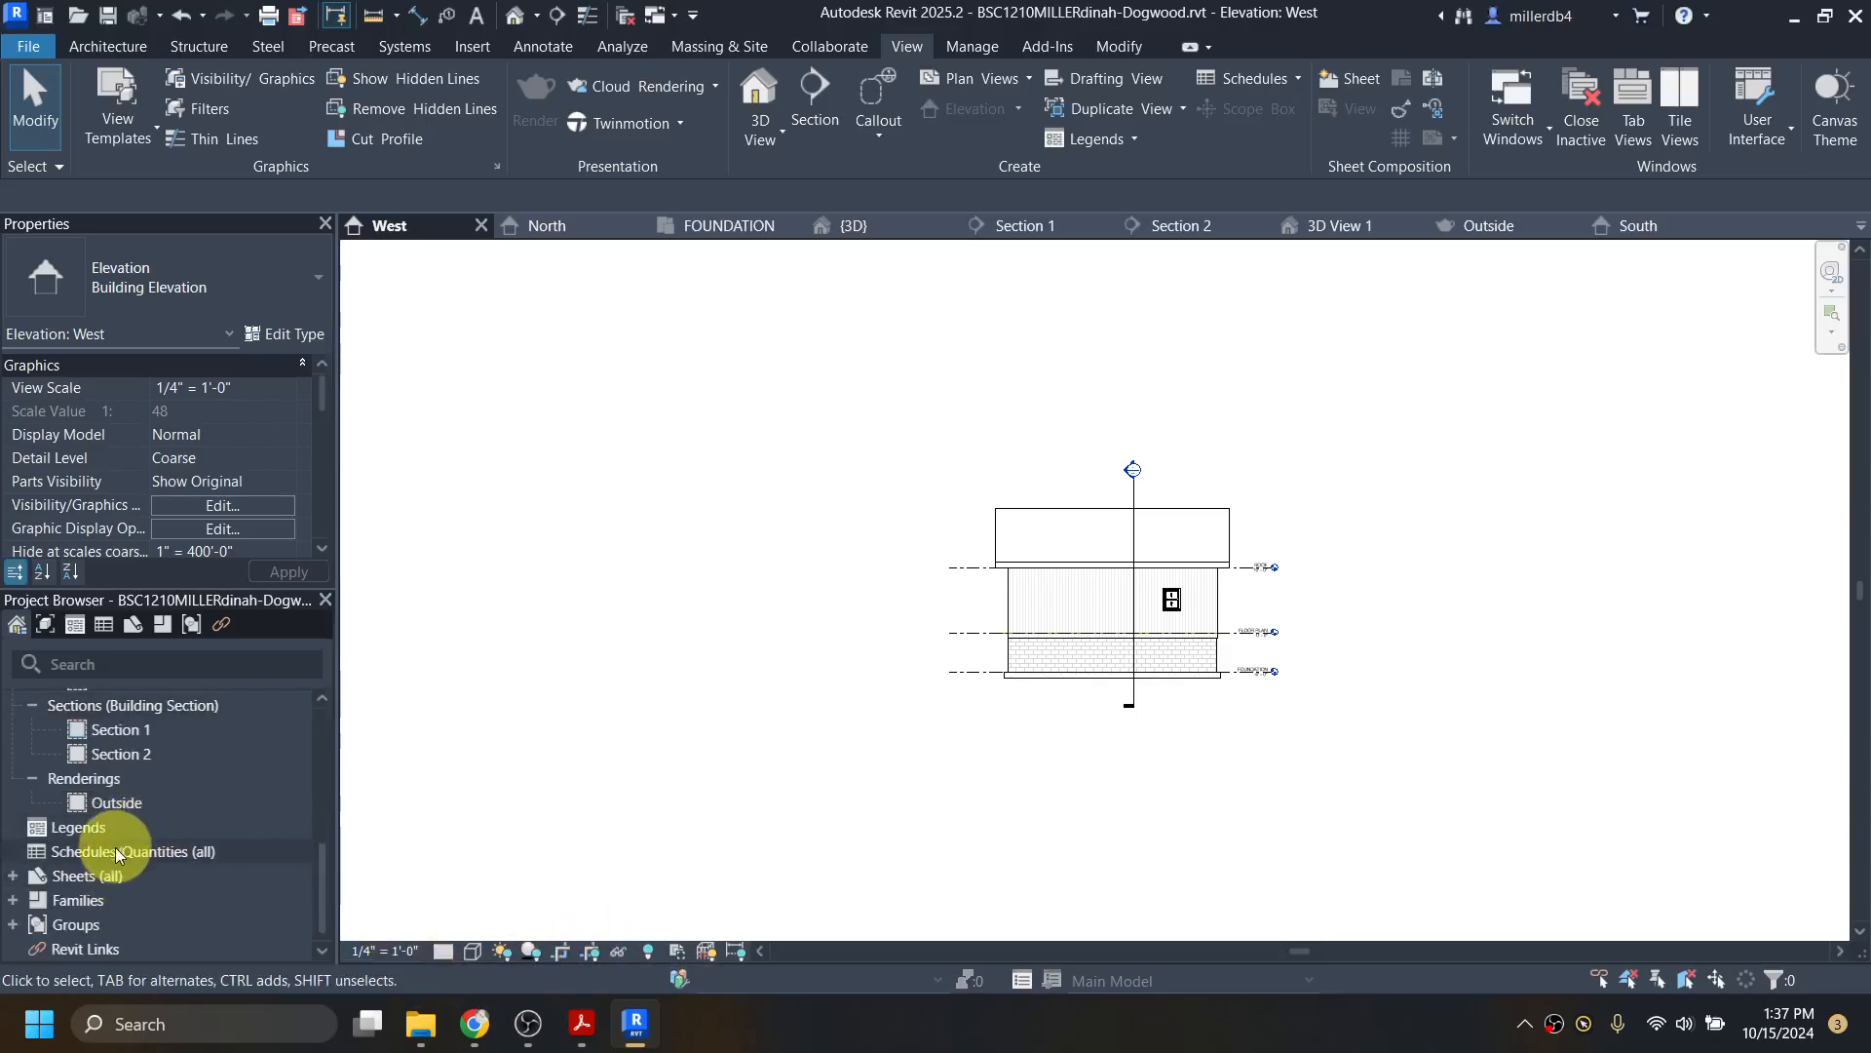
double_click(56, 875)
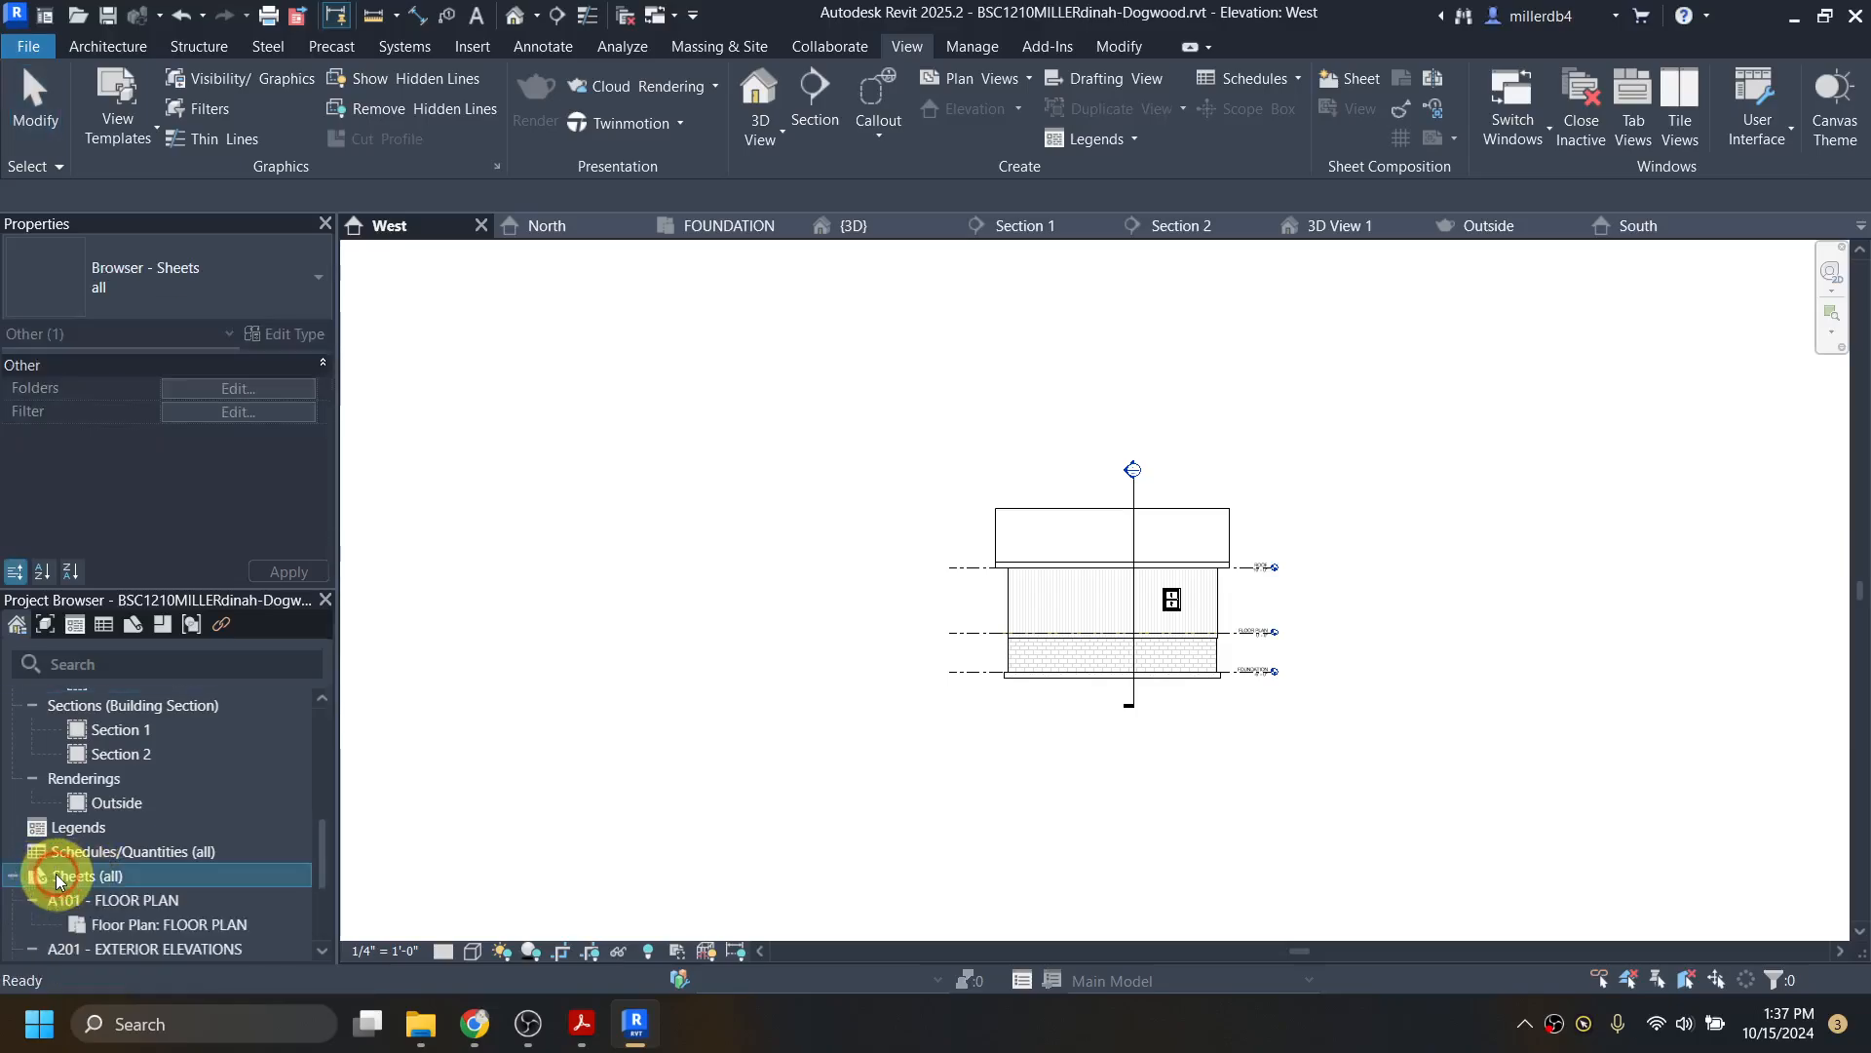
scroll(62, 871, down, 2)
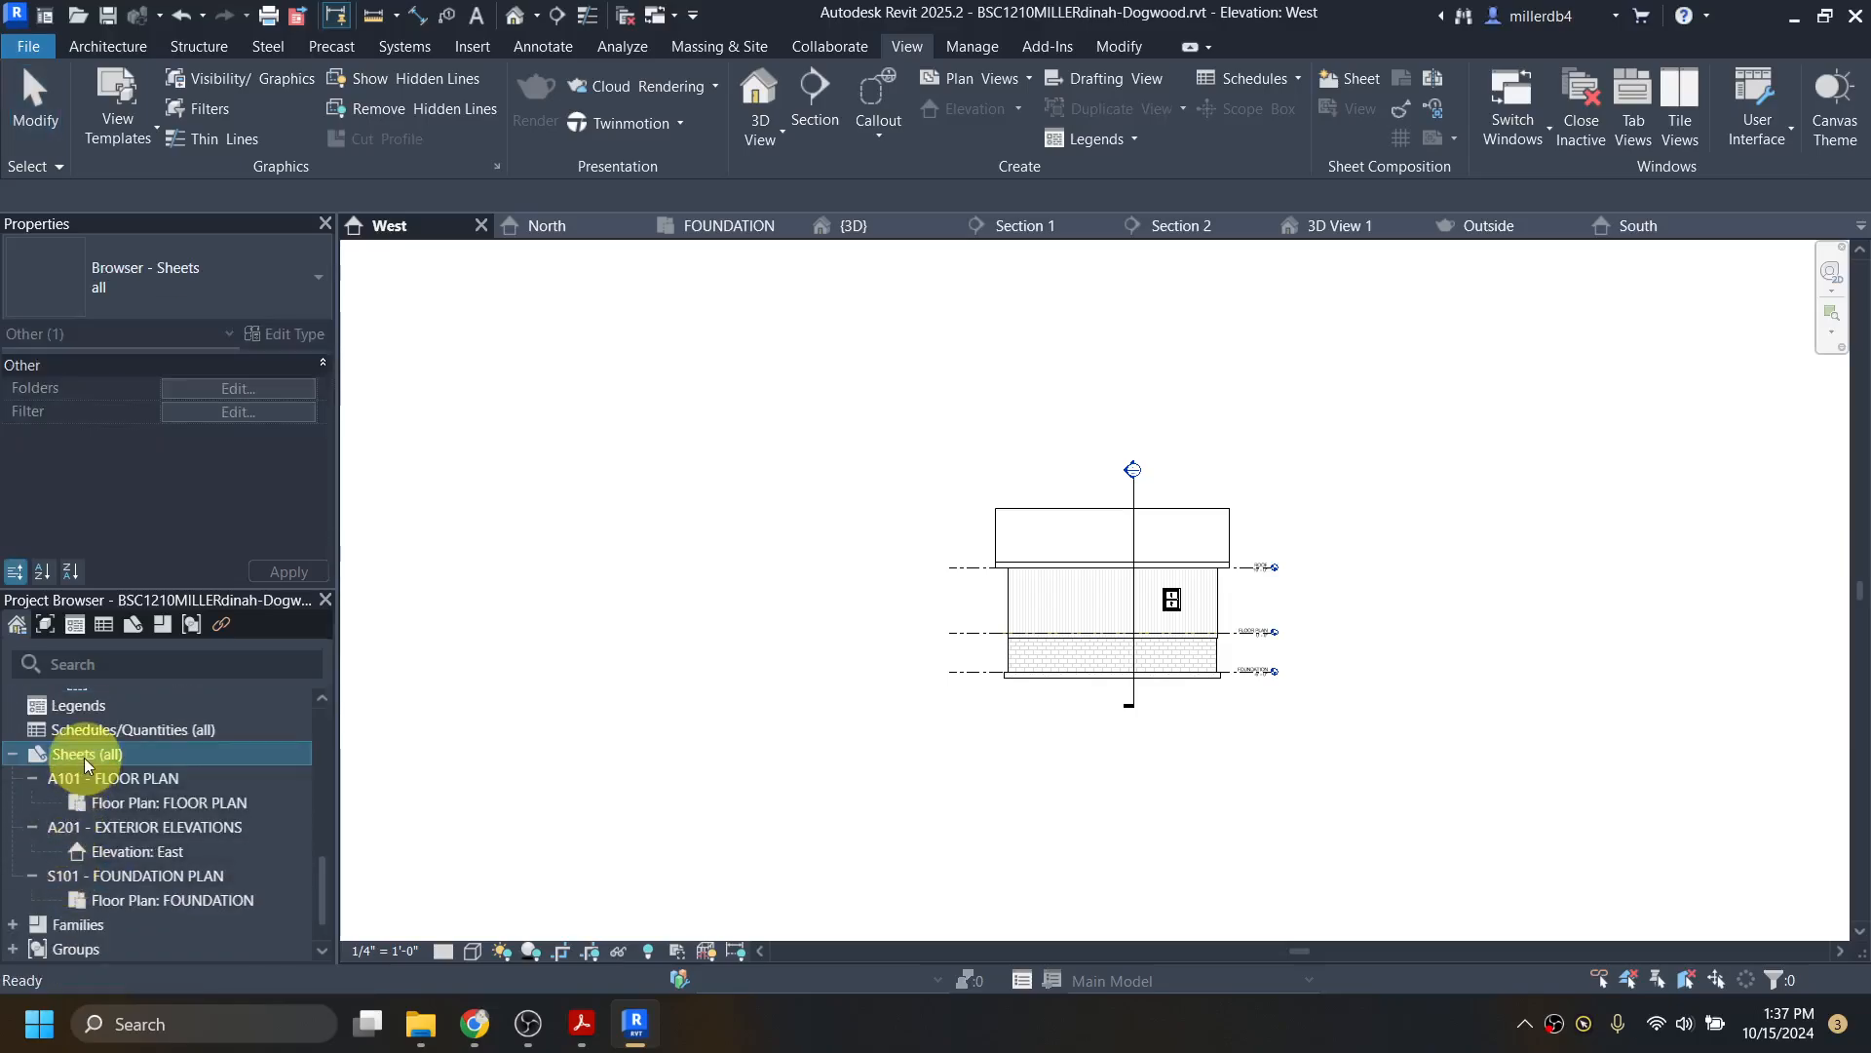
Step: Open sheet A201 and place the West elevation viewport on it
double_click(124, 826)
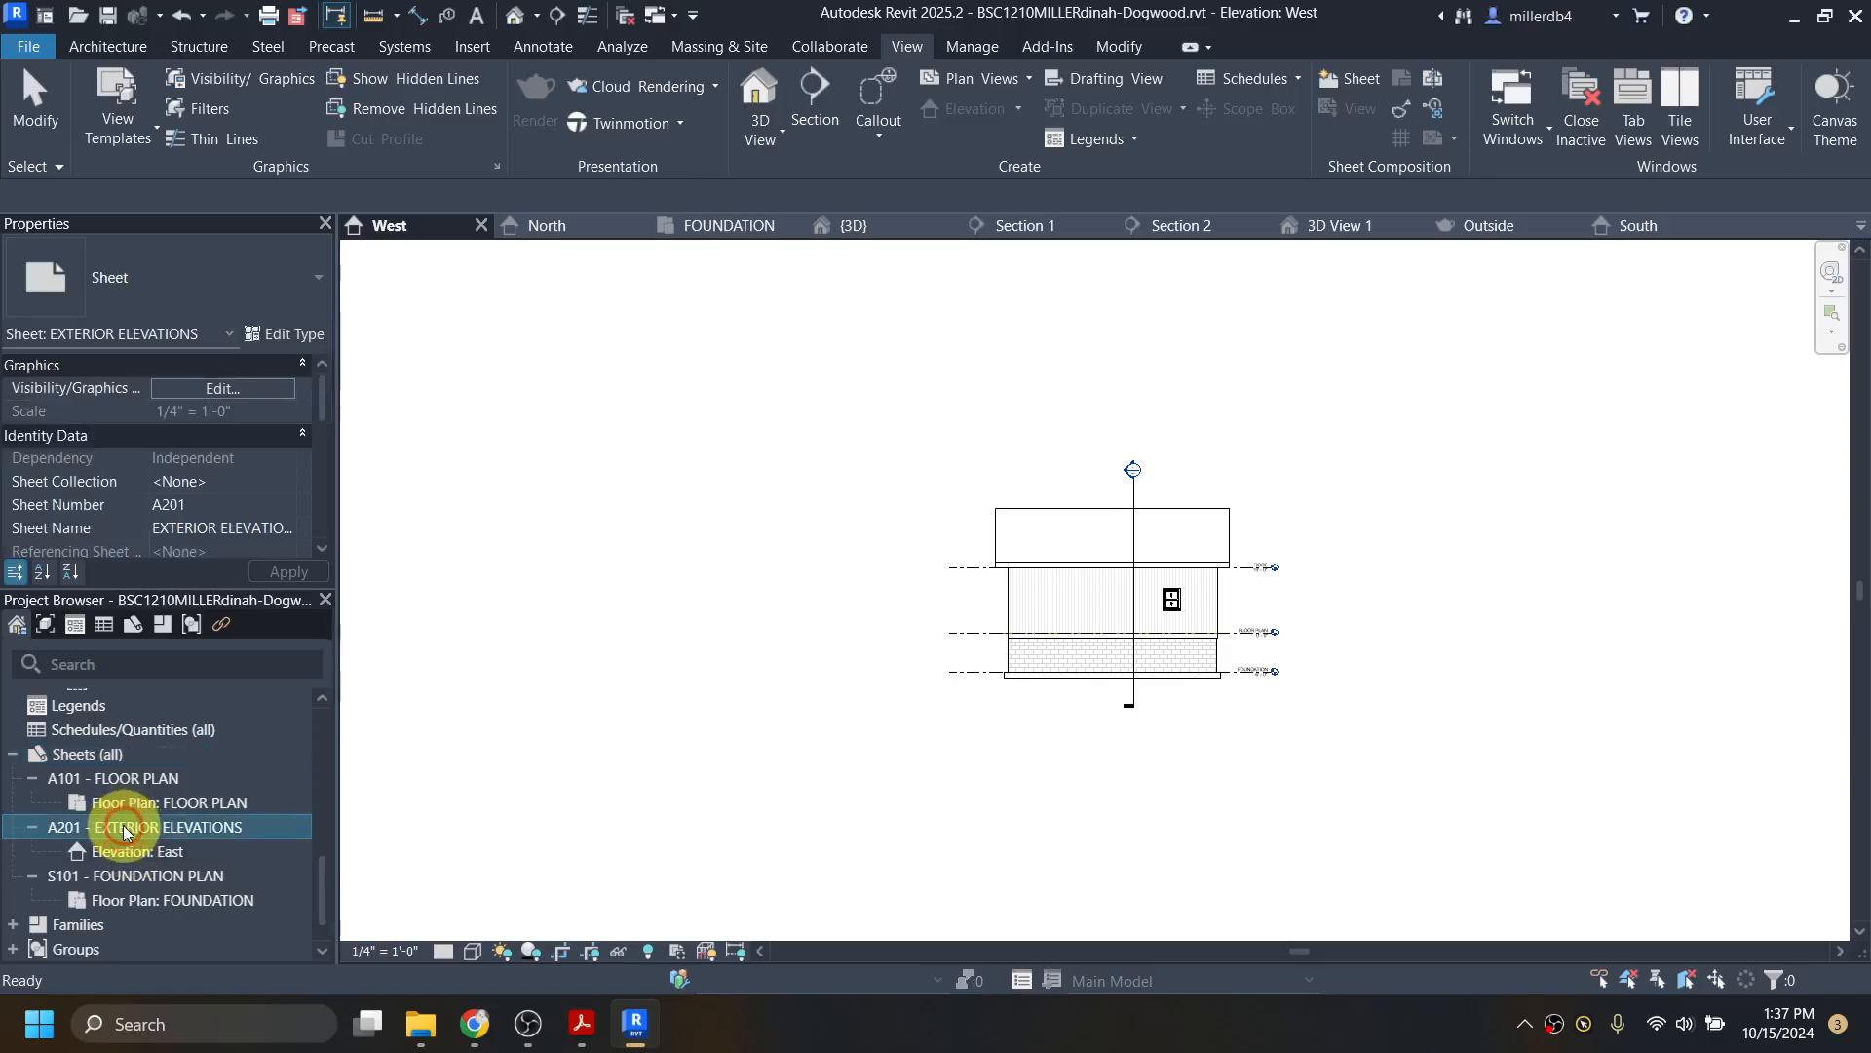
scroll(148, 797, up, 4)
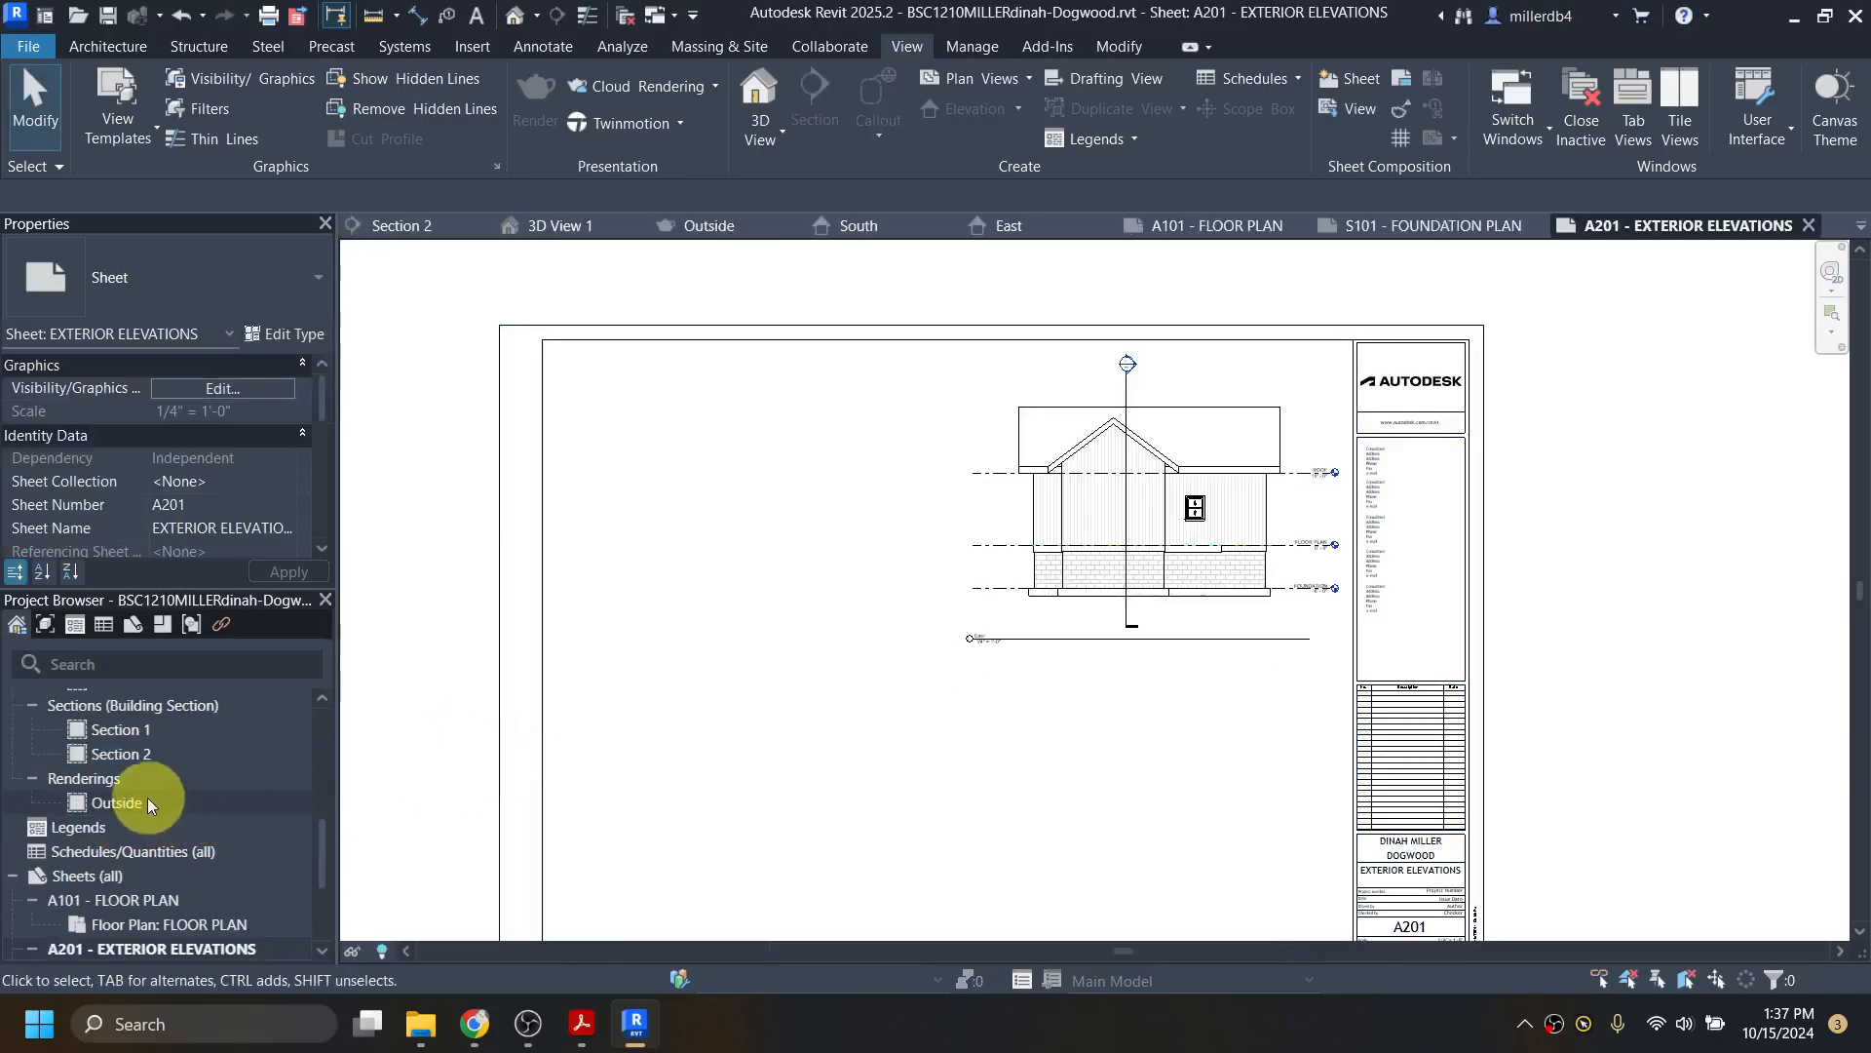
drag(105, 805, 314, 821)
drag(751, 722, 773, 669)
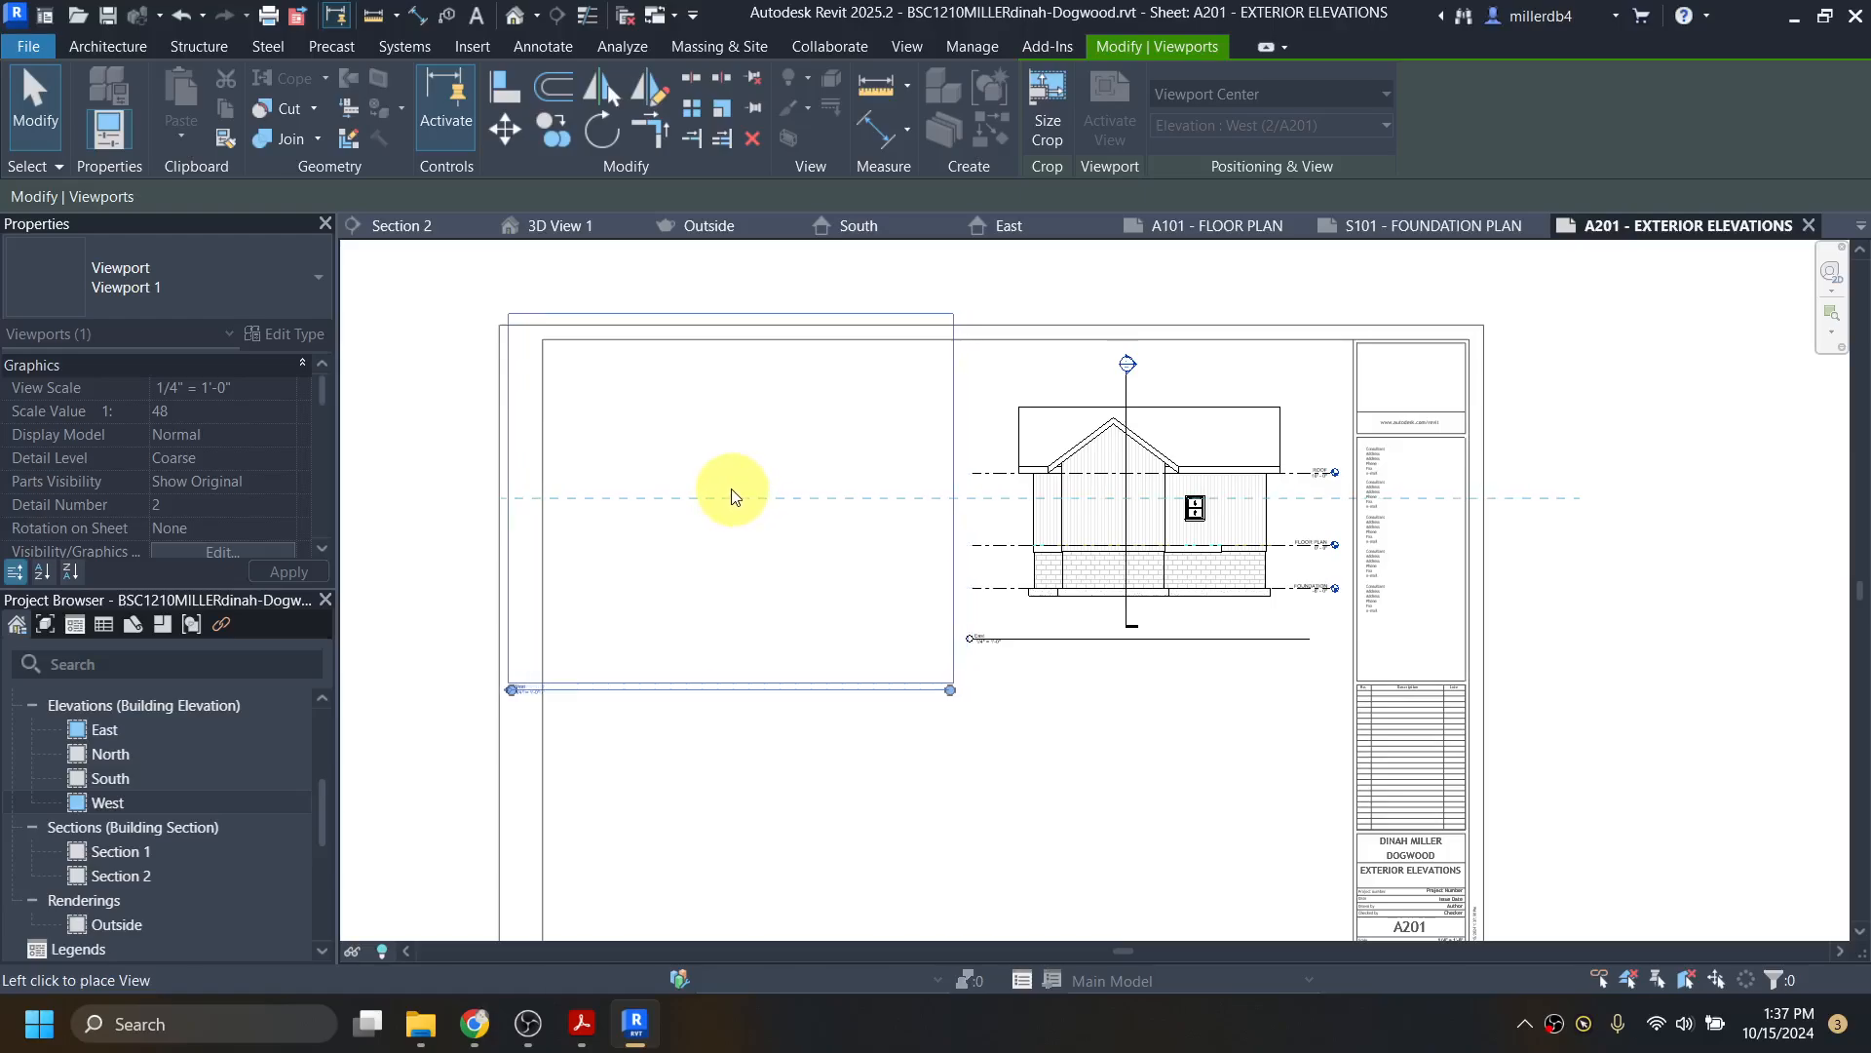
click(732, 496)
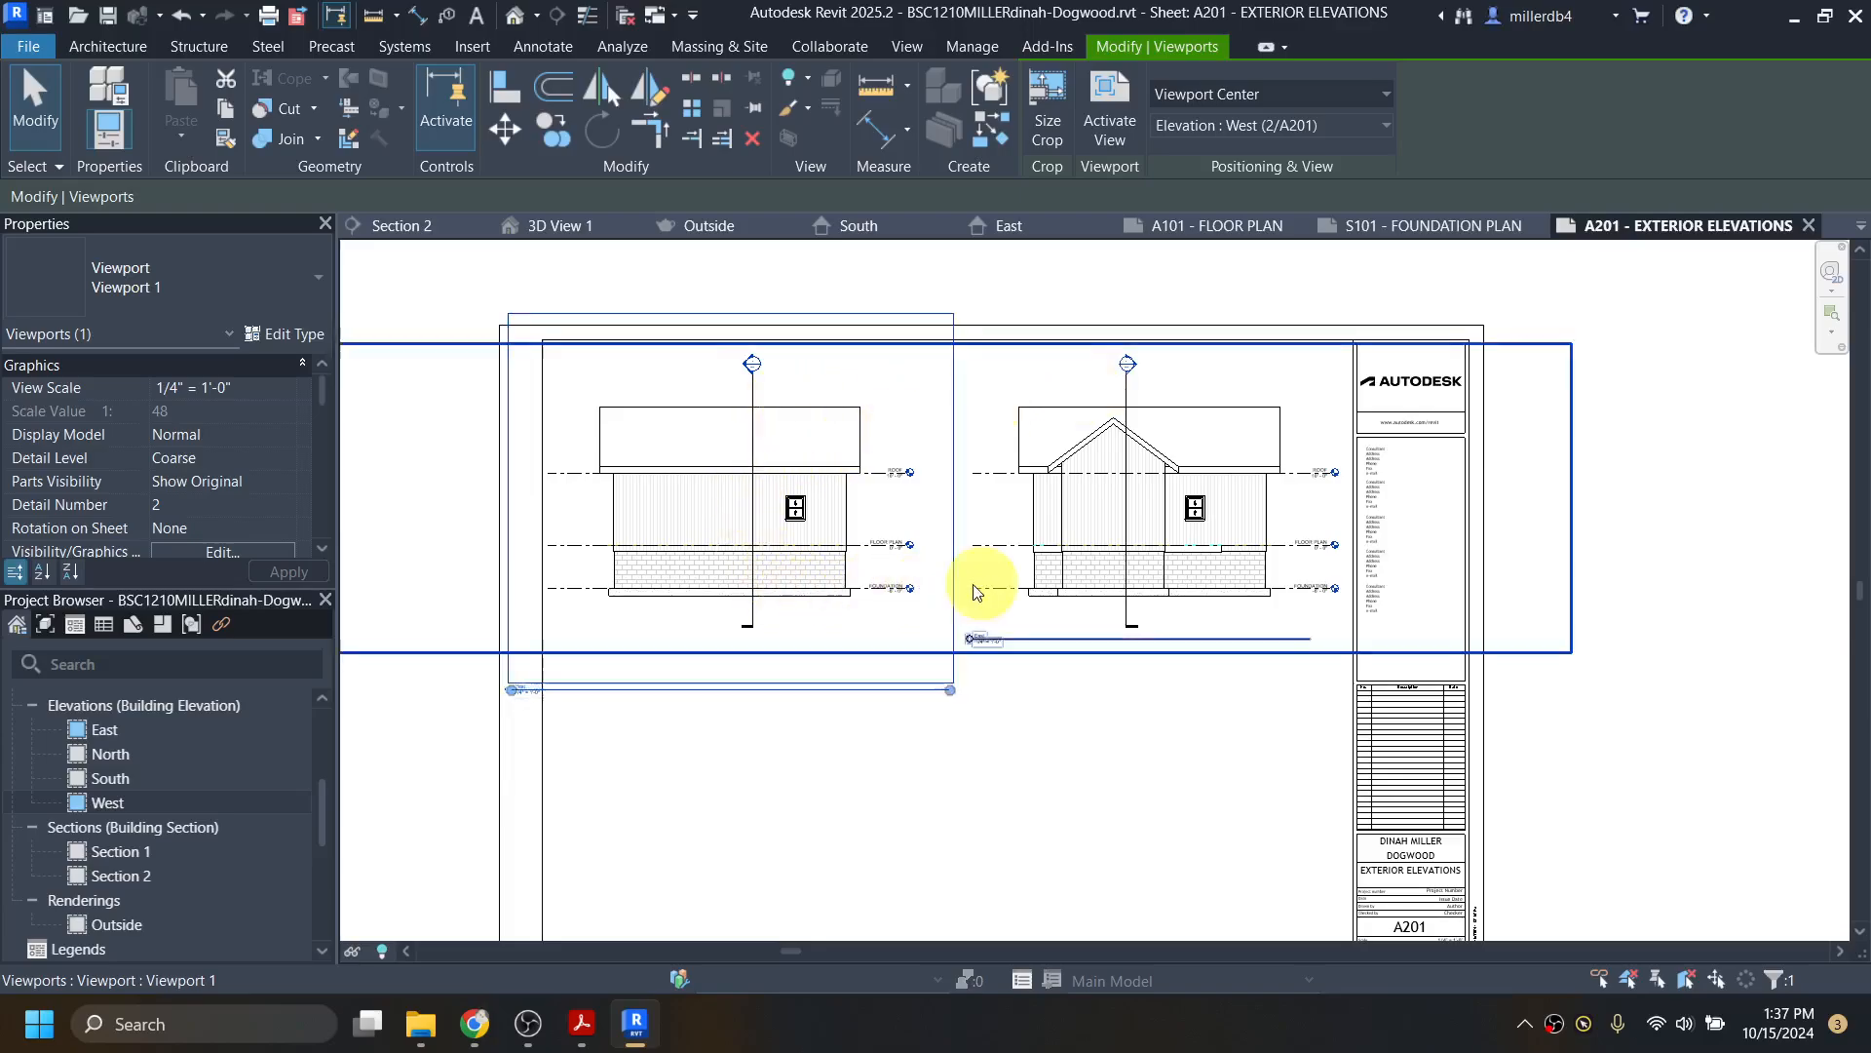
Step: Drag the West viewport to the right side of the sheet near the East elevation
middle_drag(870, 738, 818, 564)
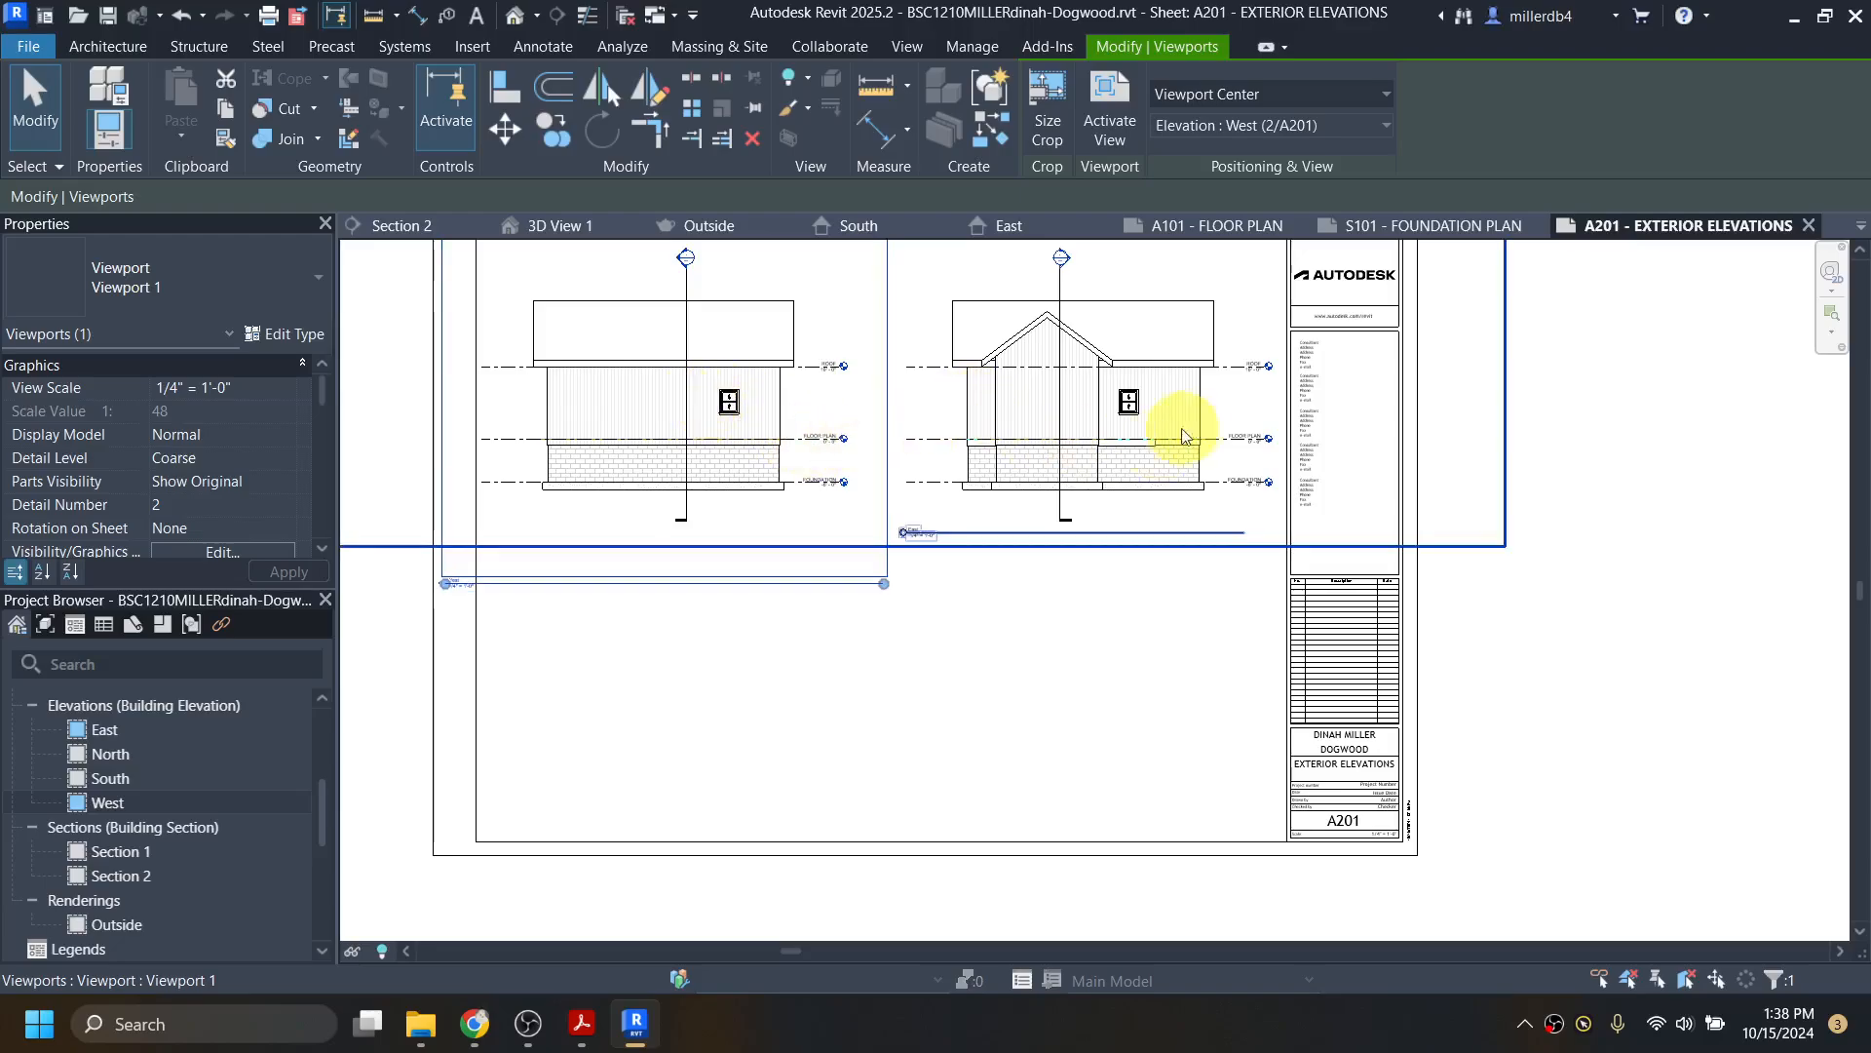
drag(691, 426, 1120, 485)
scroll(1120, 484, up, 3)
scroll(1040, 317, up, 1)
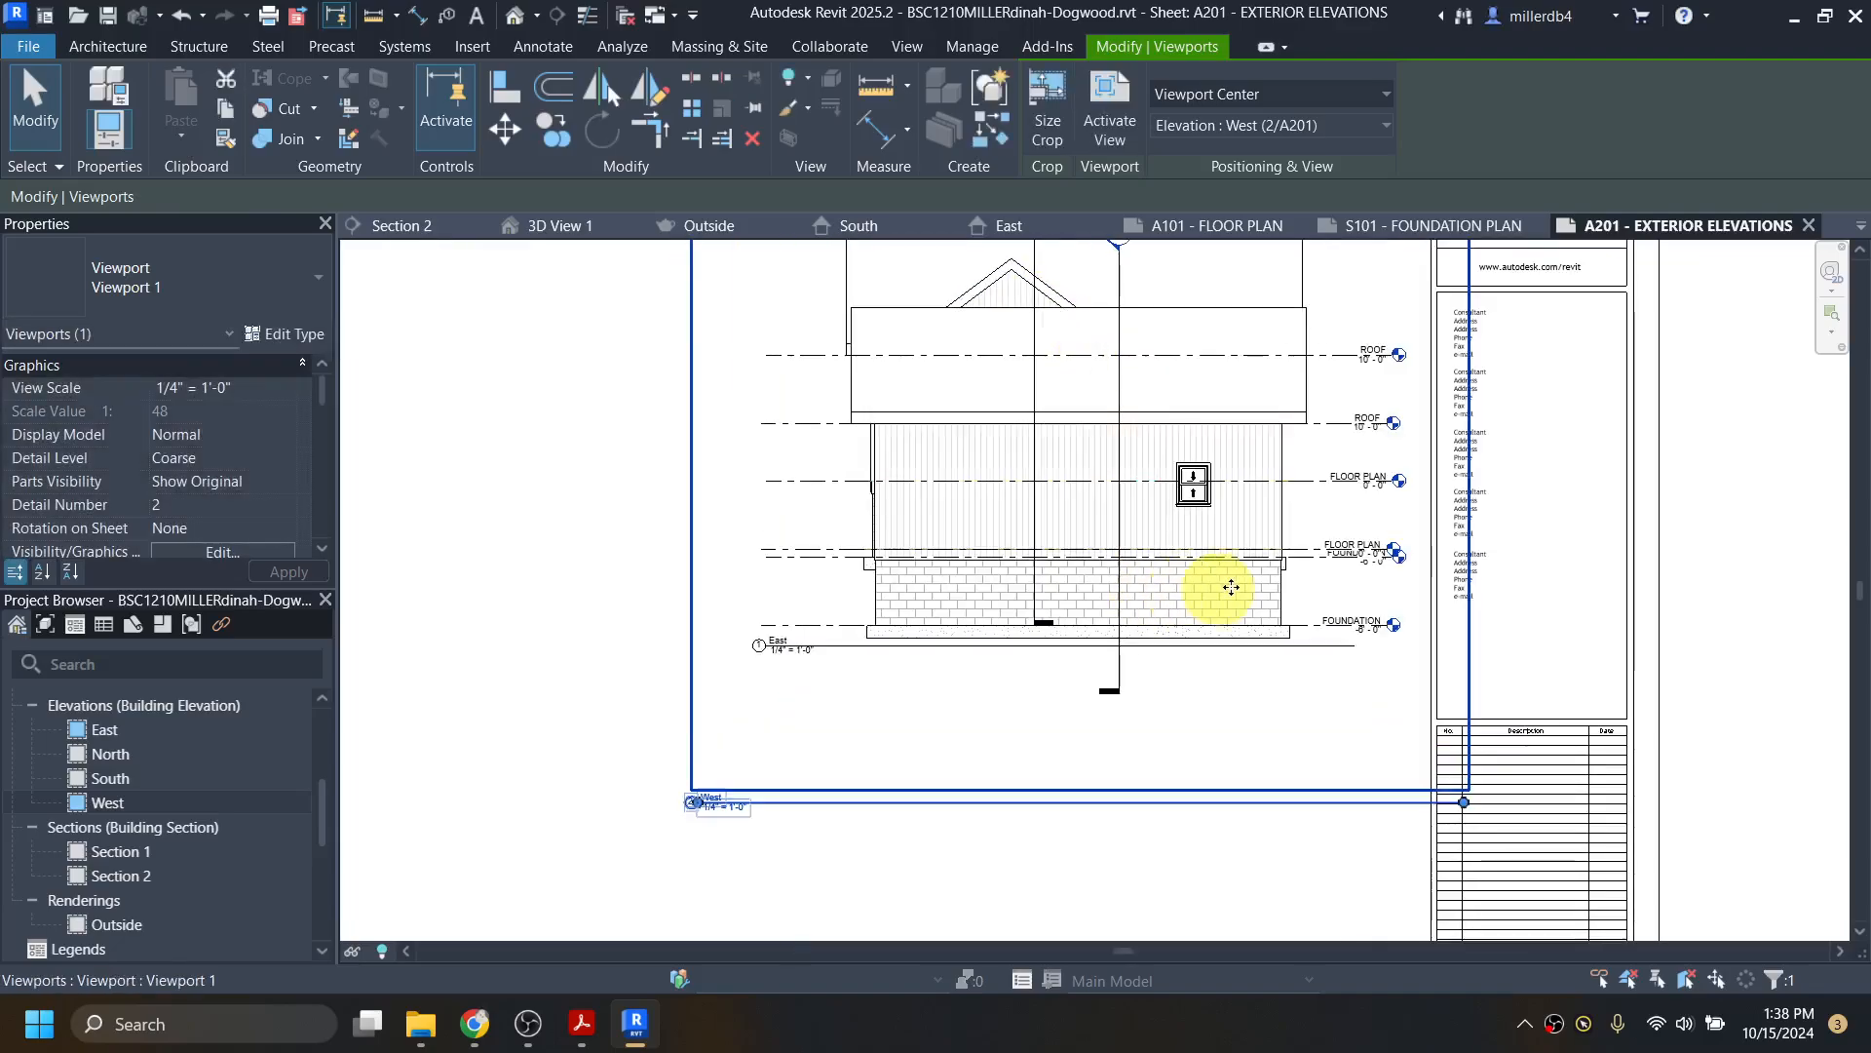
drag(1230, 726, 1149, 918)
drag(1165, 744, 1229, 495)
scroll(1221, 503, up, 2)
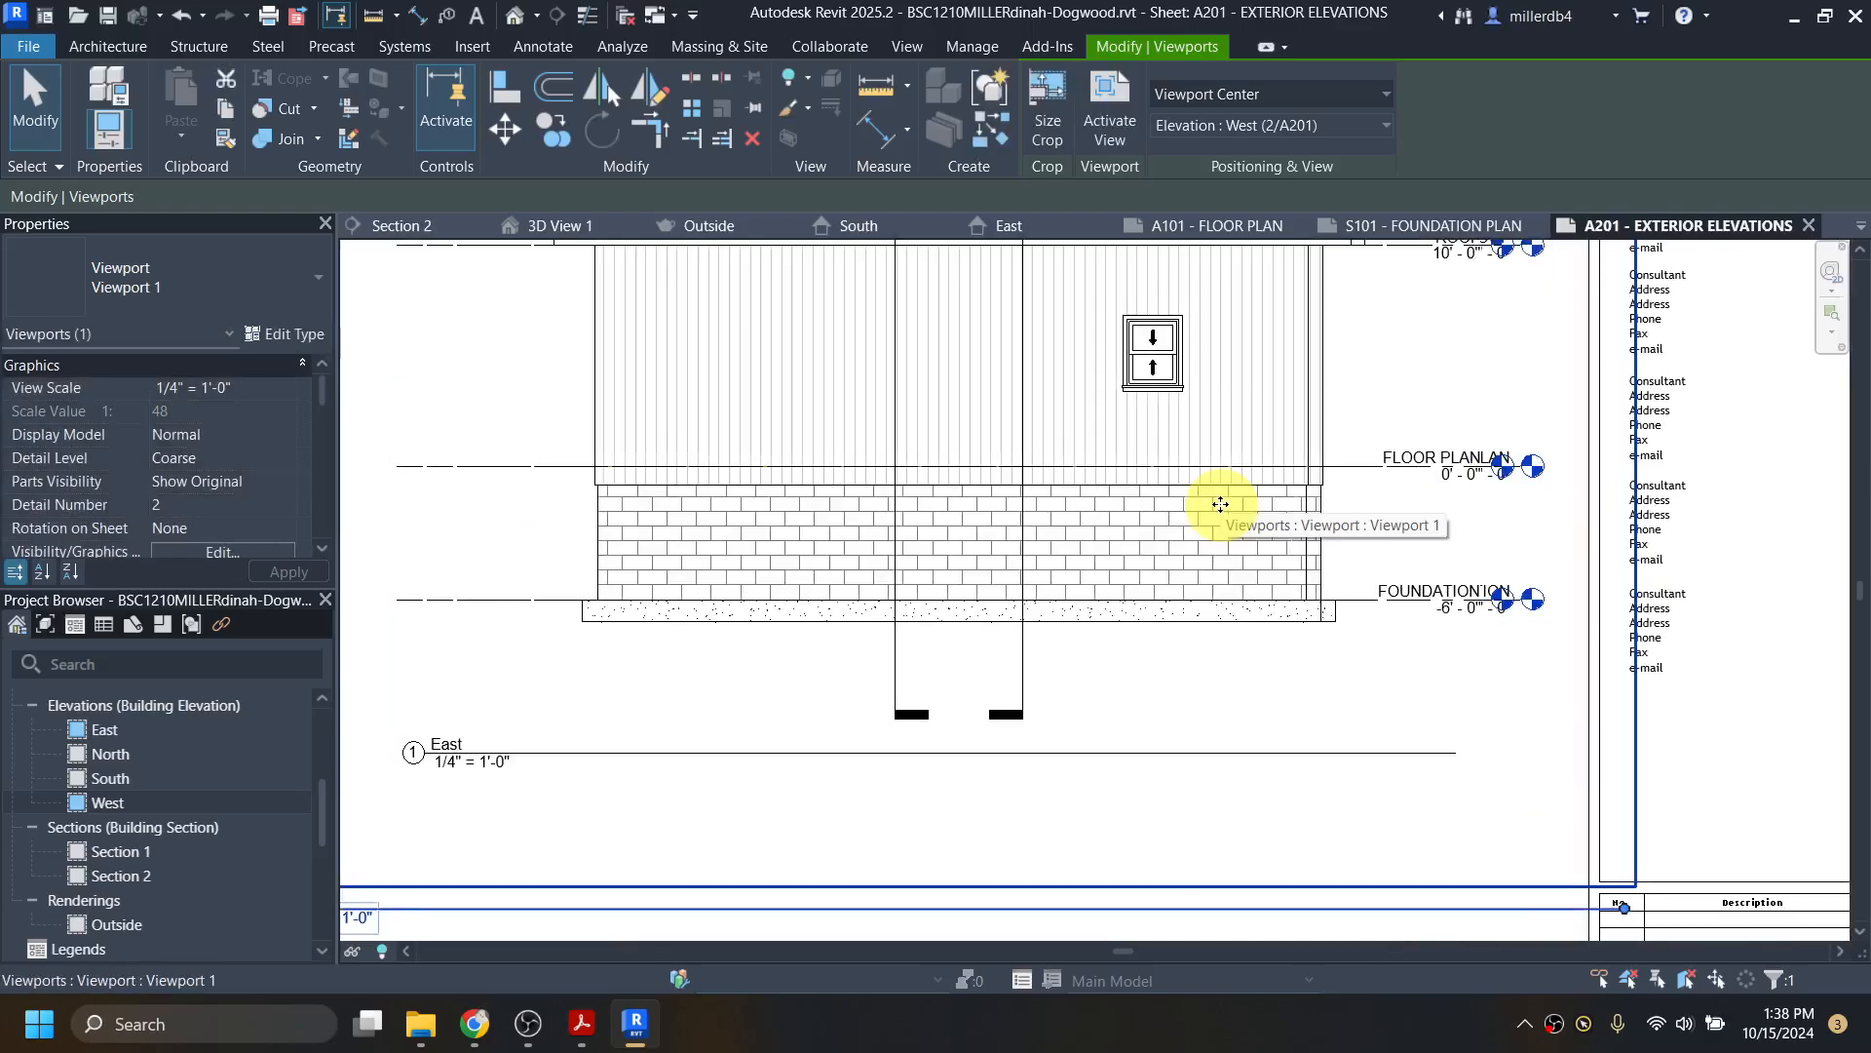
Step: Nudge the West viewport right and down so it sits aligned below East
key(Right)
key(Right)
key(Right)
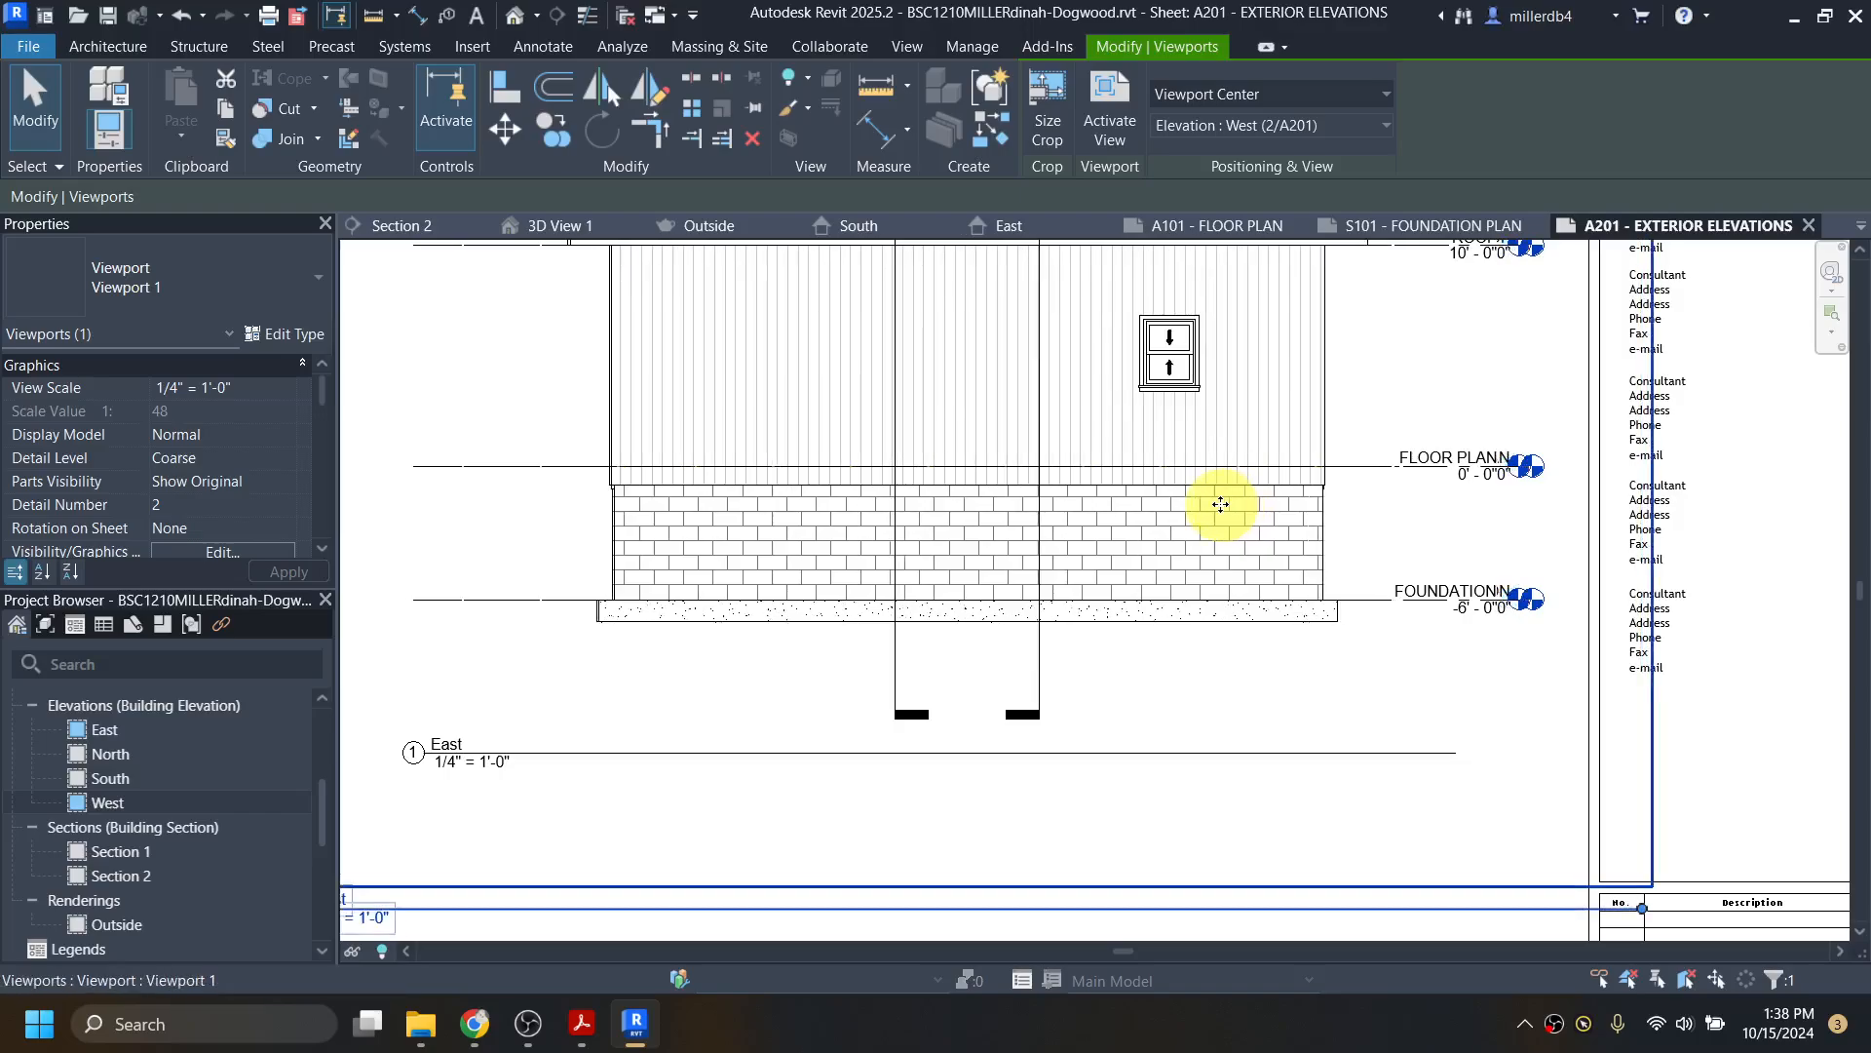
scroll(1221, 504, down, 4)
key(Down)
key(Down)
key(Down)
key(Down)
key(Down)
key(Down)
key(Down)
key(Down)
key(Down)
key(Down)
key(Down)
key(Down)
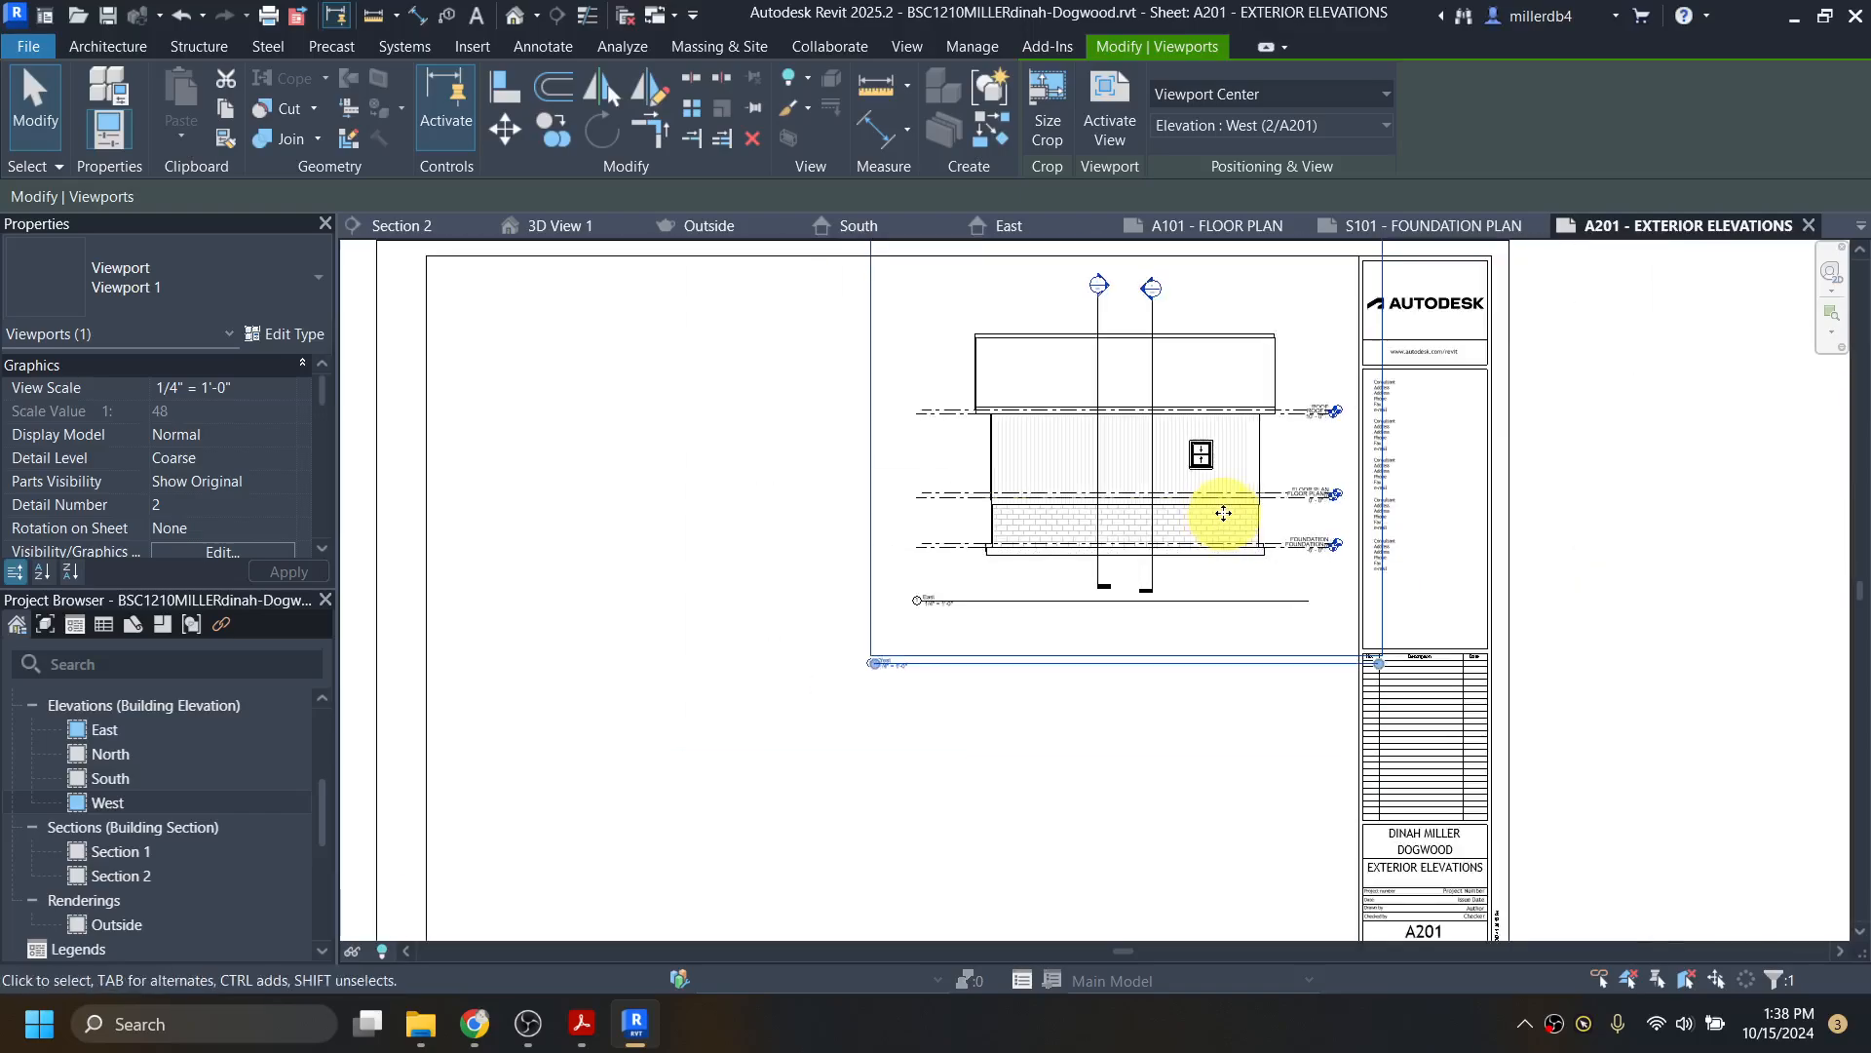
key(Down)
key(Down)
key(Down)
key(Down)
key(Down)
key(Down)
key(Down)
key(Down)
key(Down)
key(Down)
key(Down)
key(Down)
key(Down)
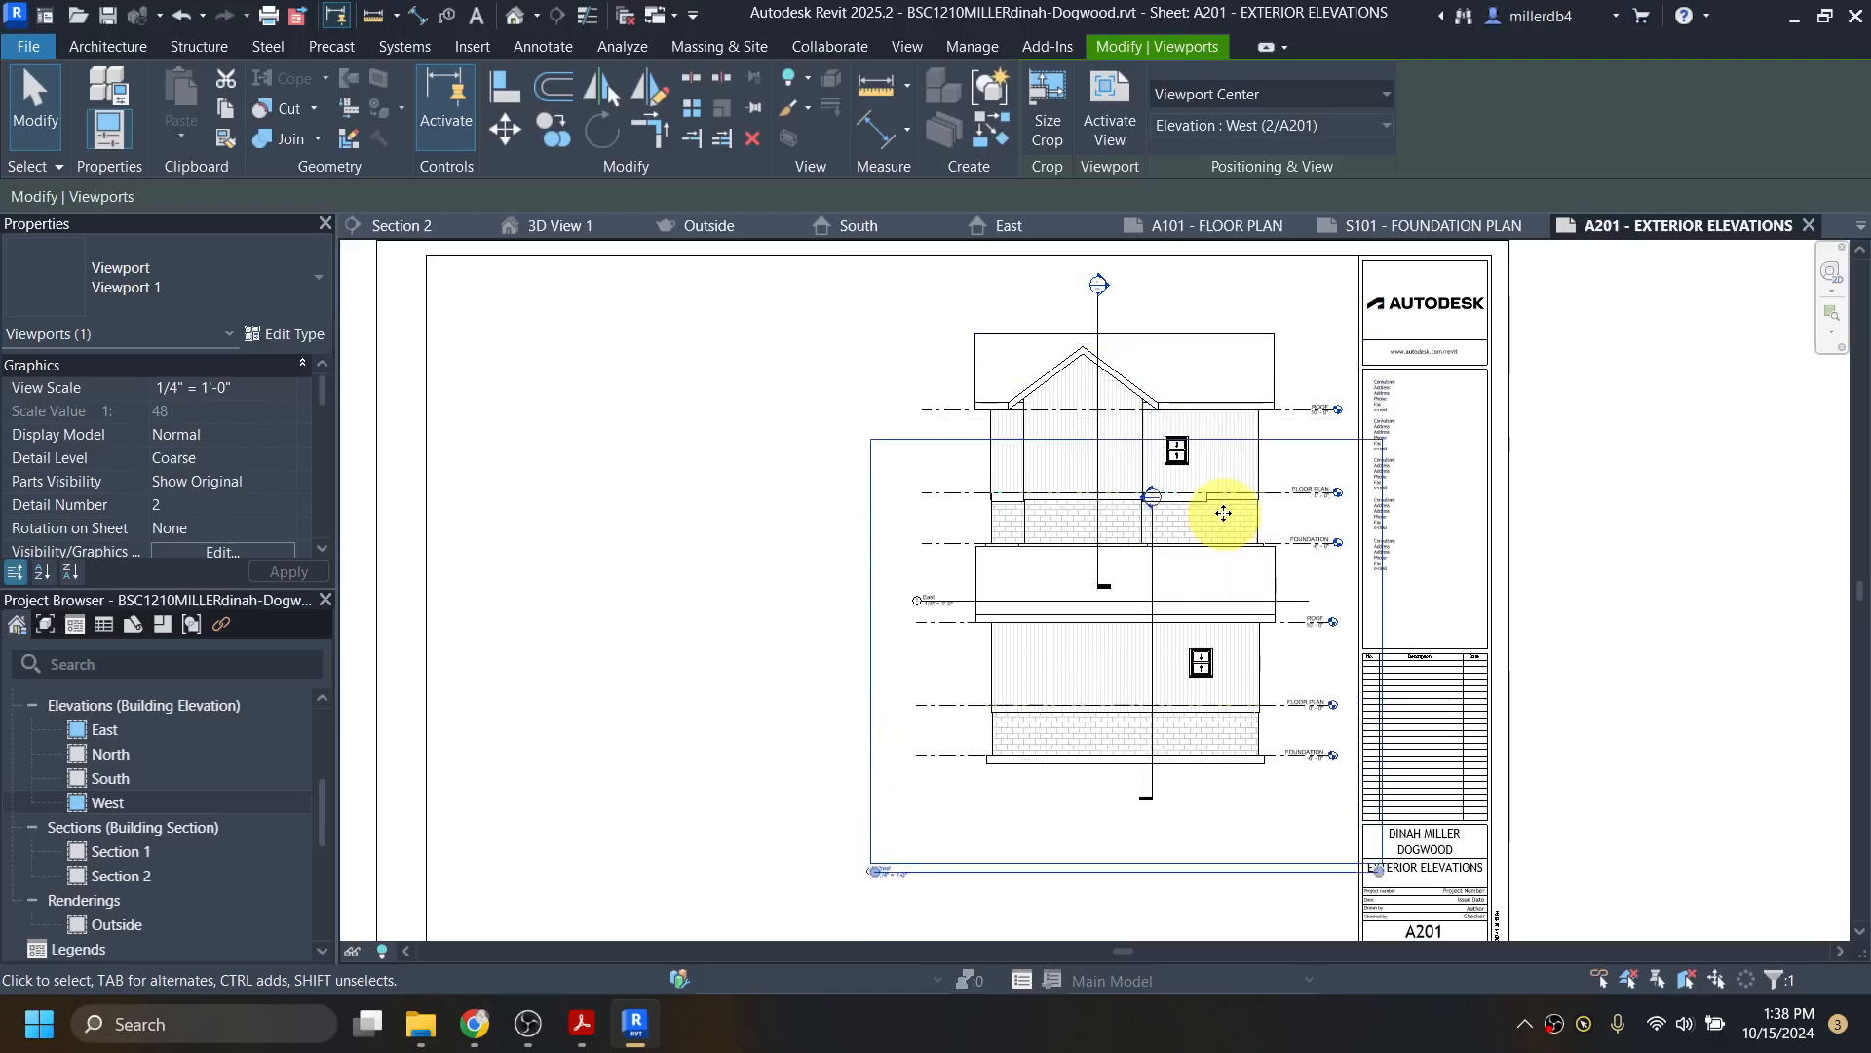
key(Down)
key(Down)
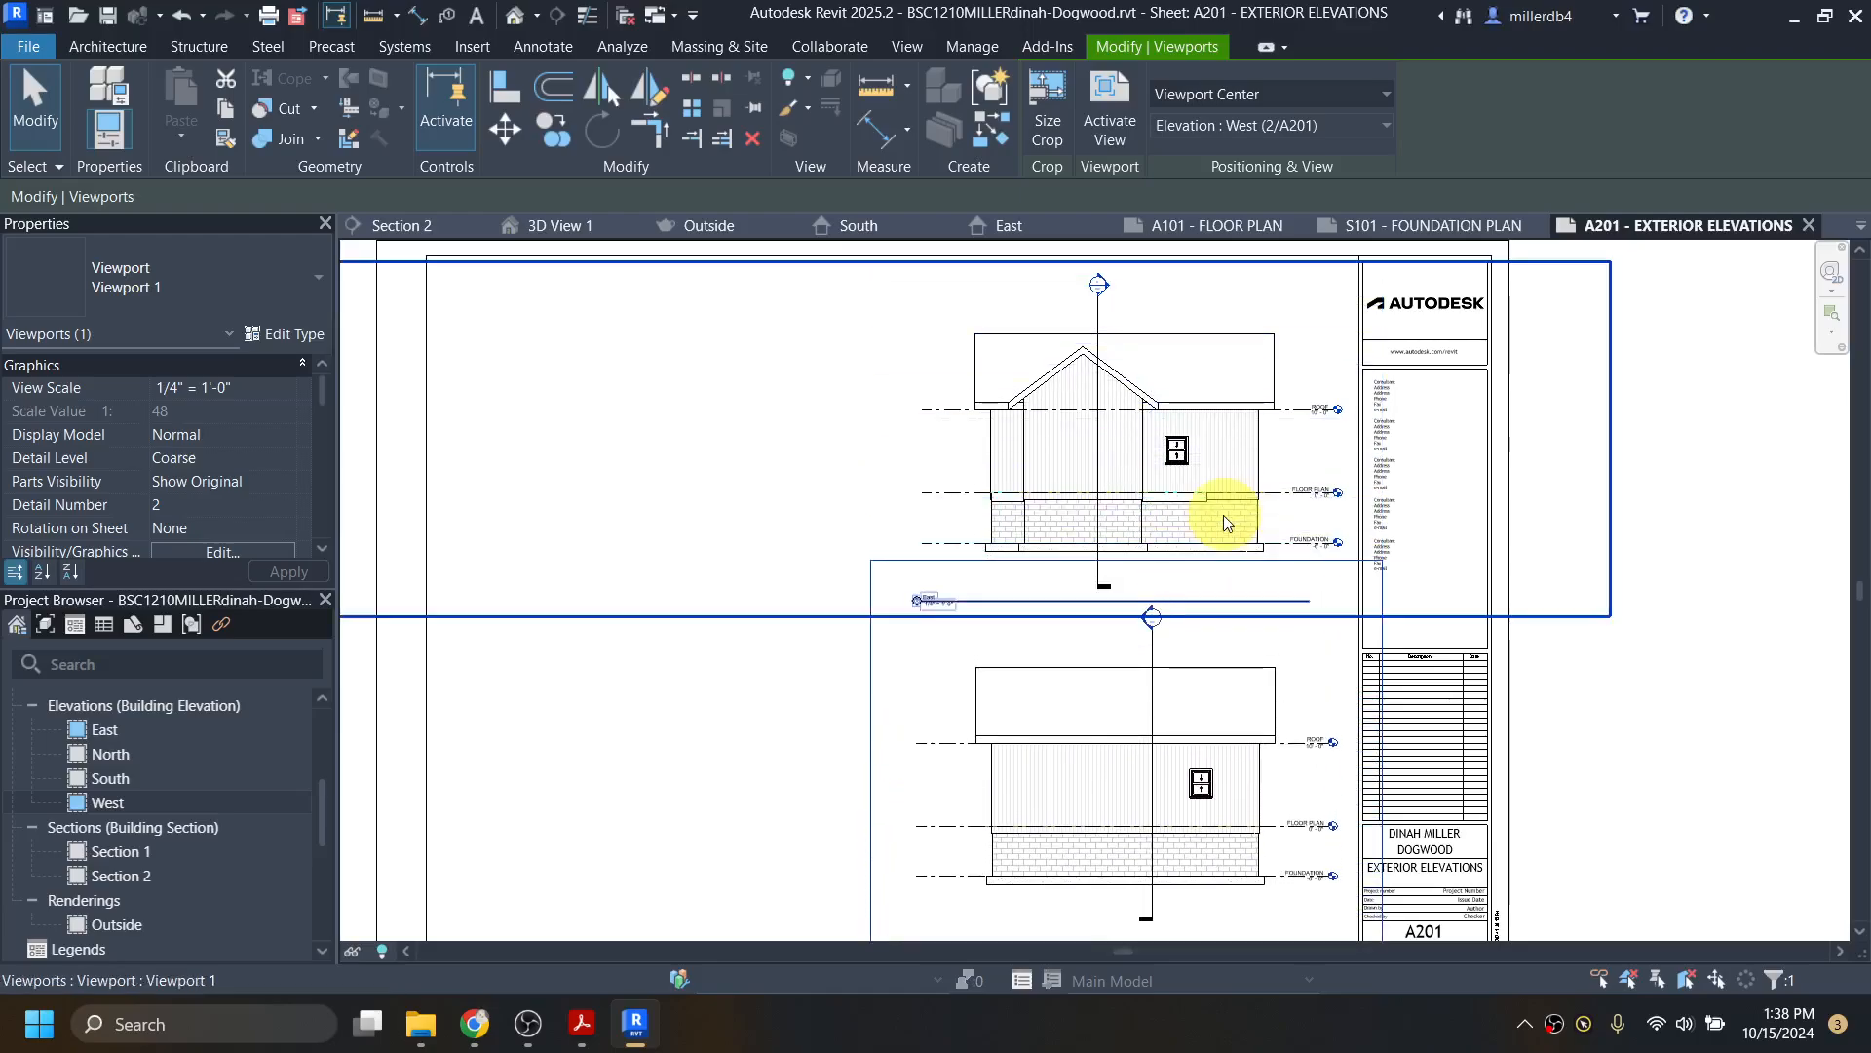
scroll(1184, 697, down, 2)
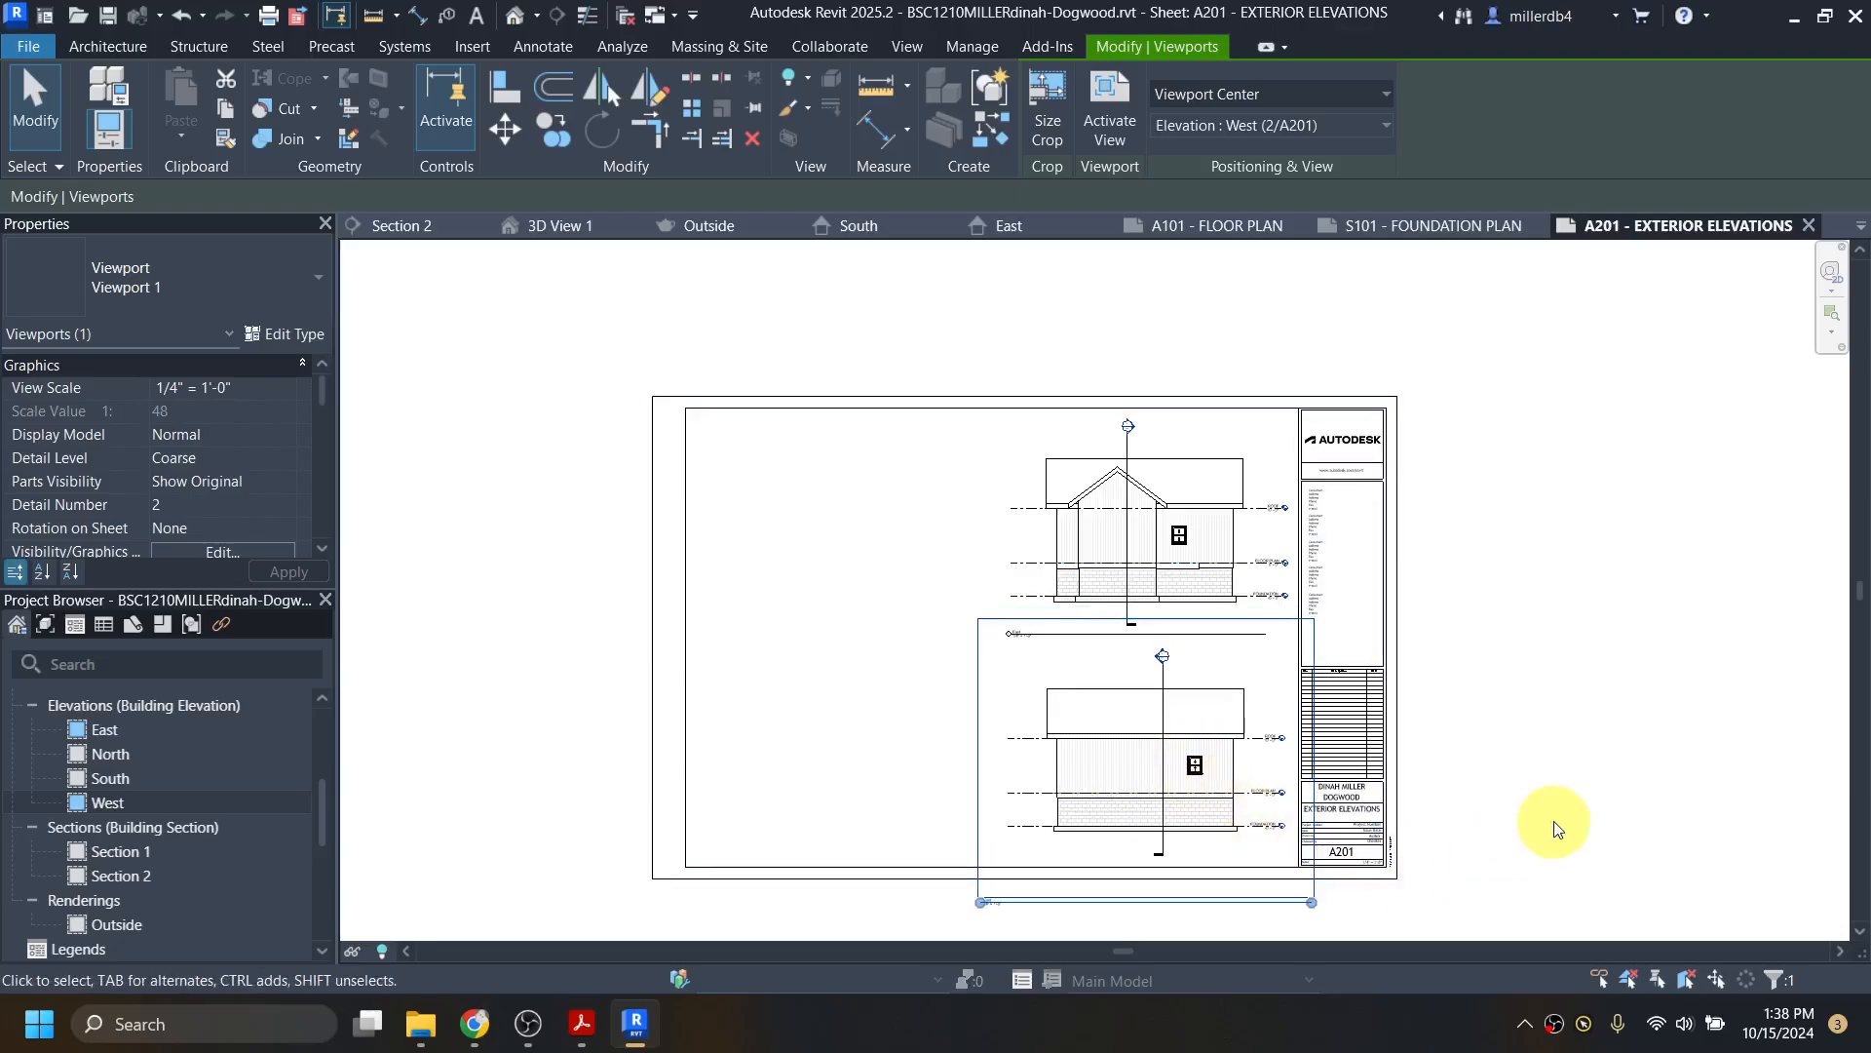
click(1520, 828)
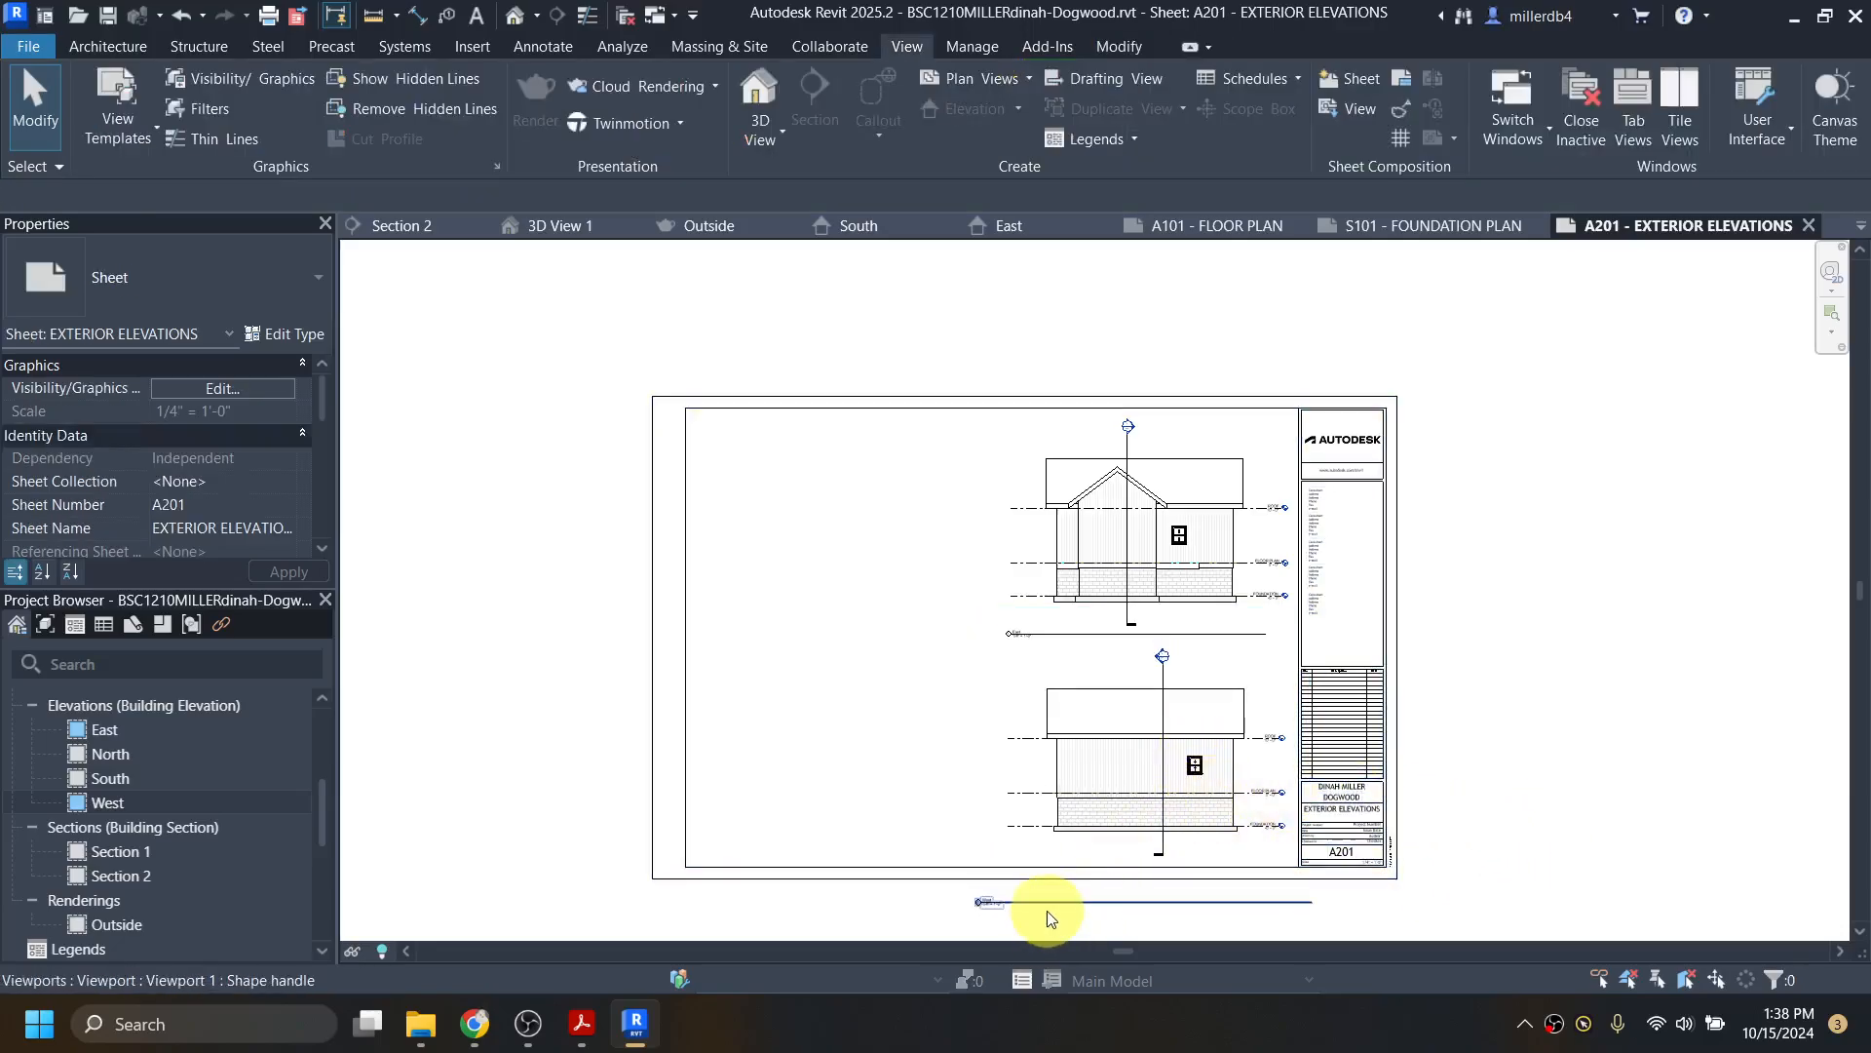
Step: Drag the West viewport up inside the titleblock border beneath East and recenter the sheet
middle_drag(1137, 760, 1157, 574)
drag(1126, 728, 1152, 676)
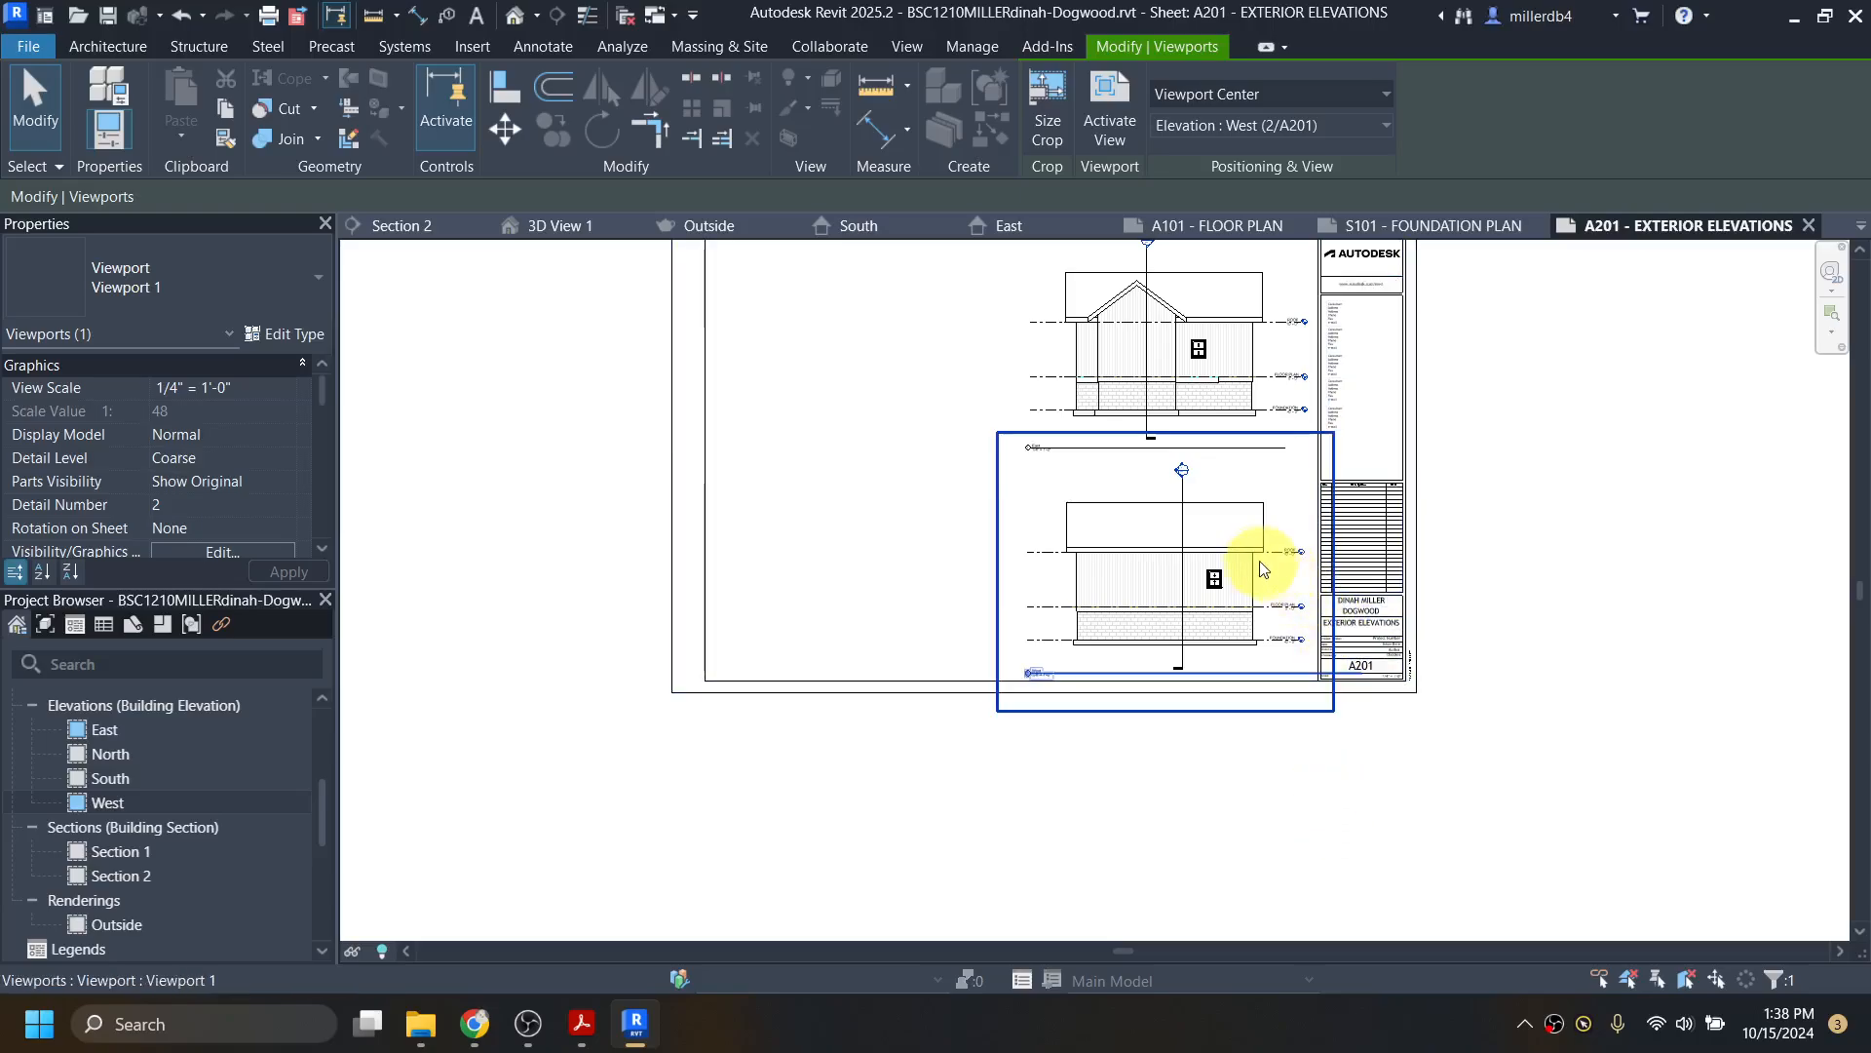
drag(1246, 566, 1287, 681)
click(1257, 775)
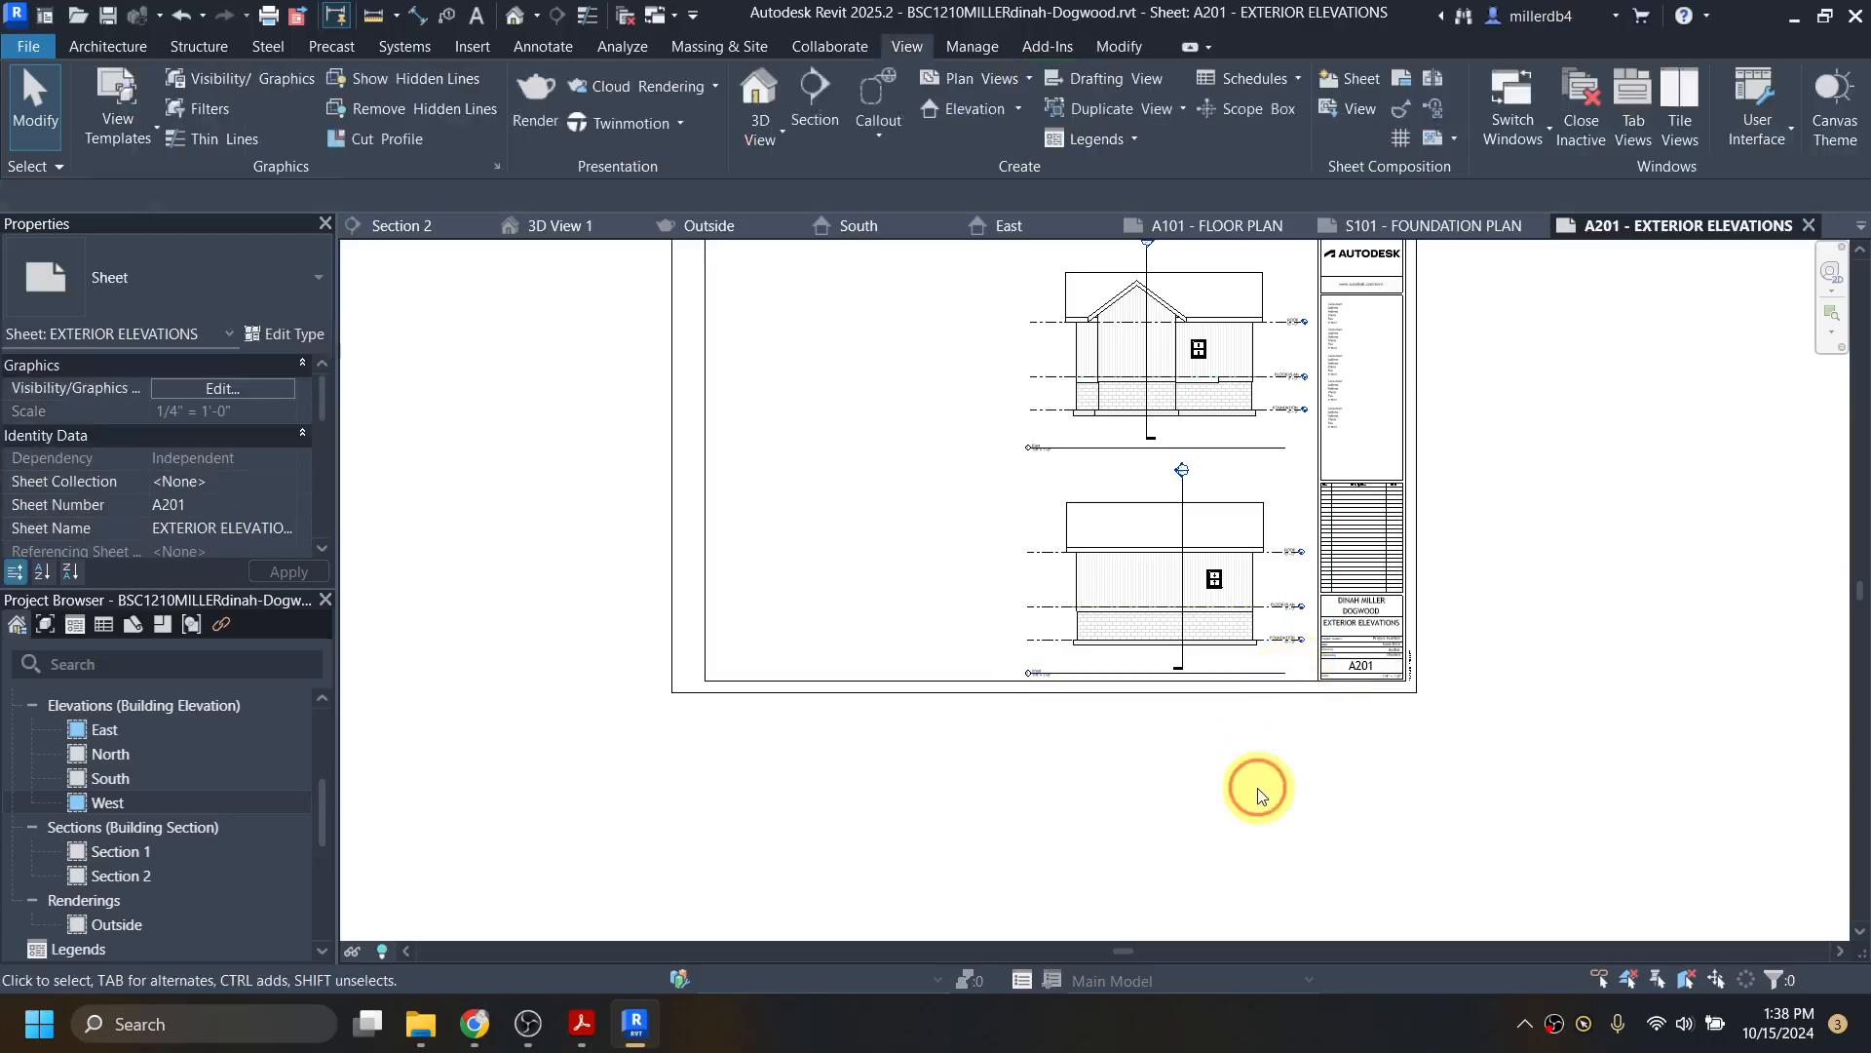
scroll(1267, 775, down, 1)
middle_drag(1257, 766, 1254, 857)
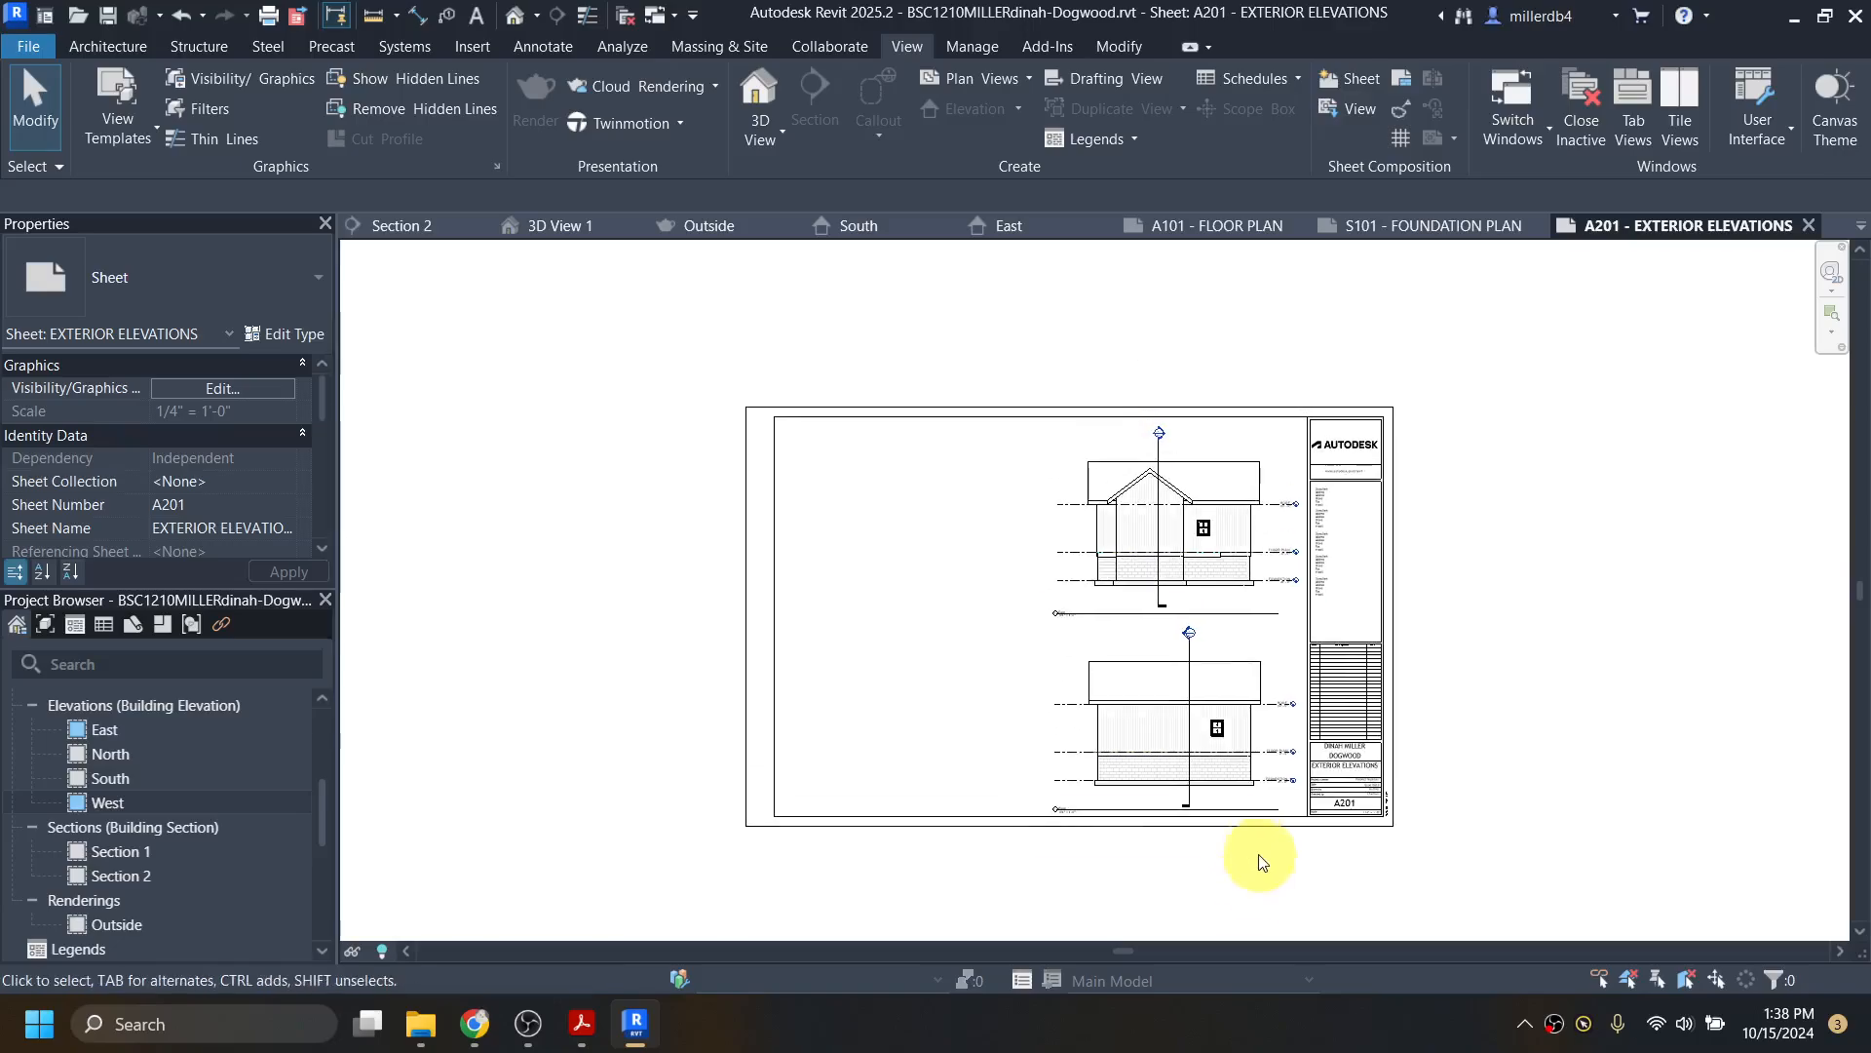
scroll(1238, 846, up, 1)
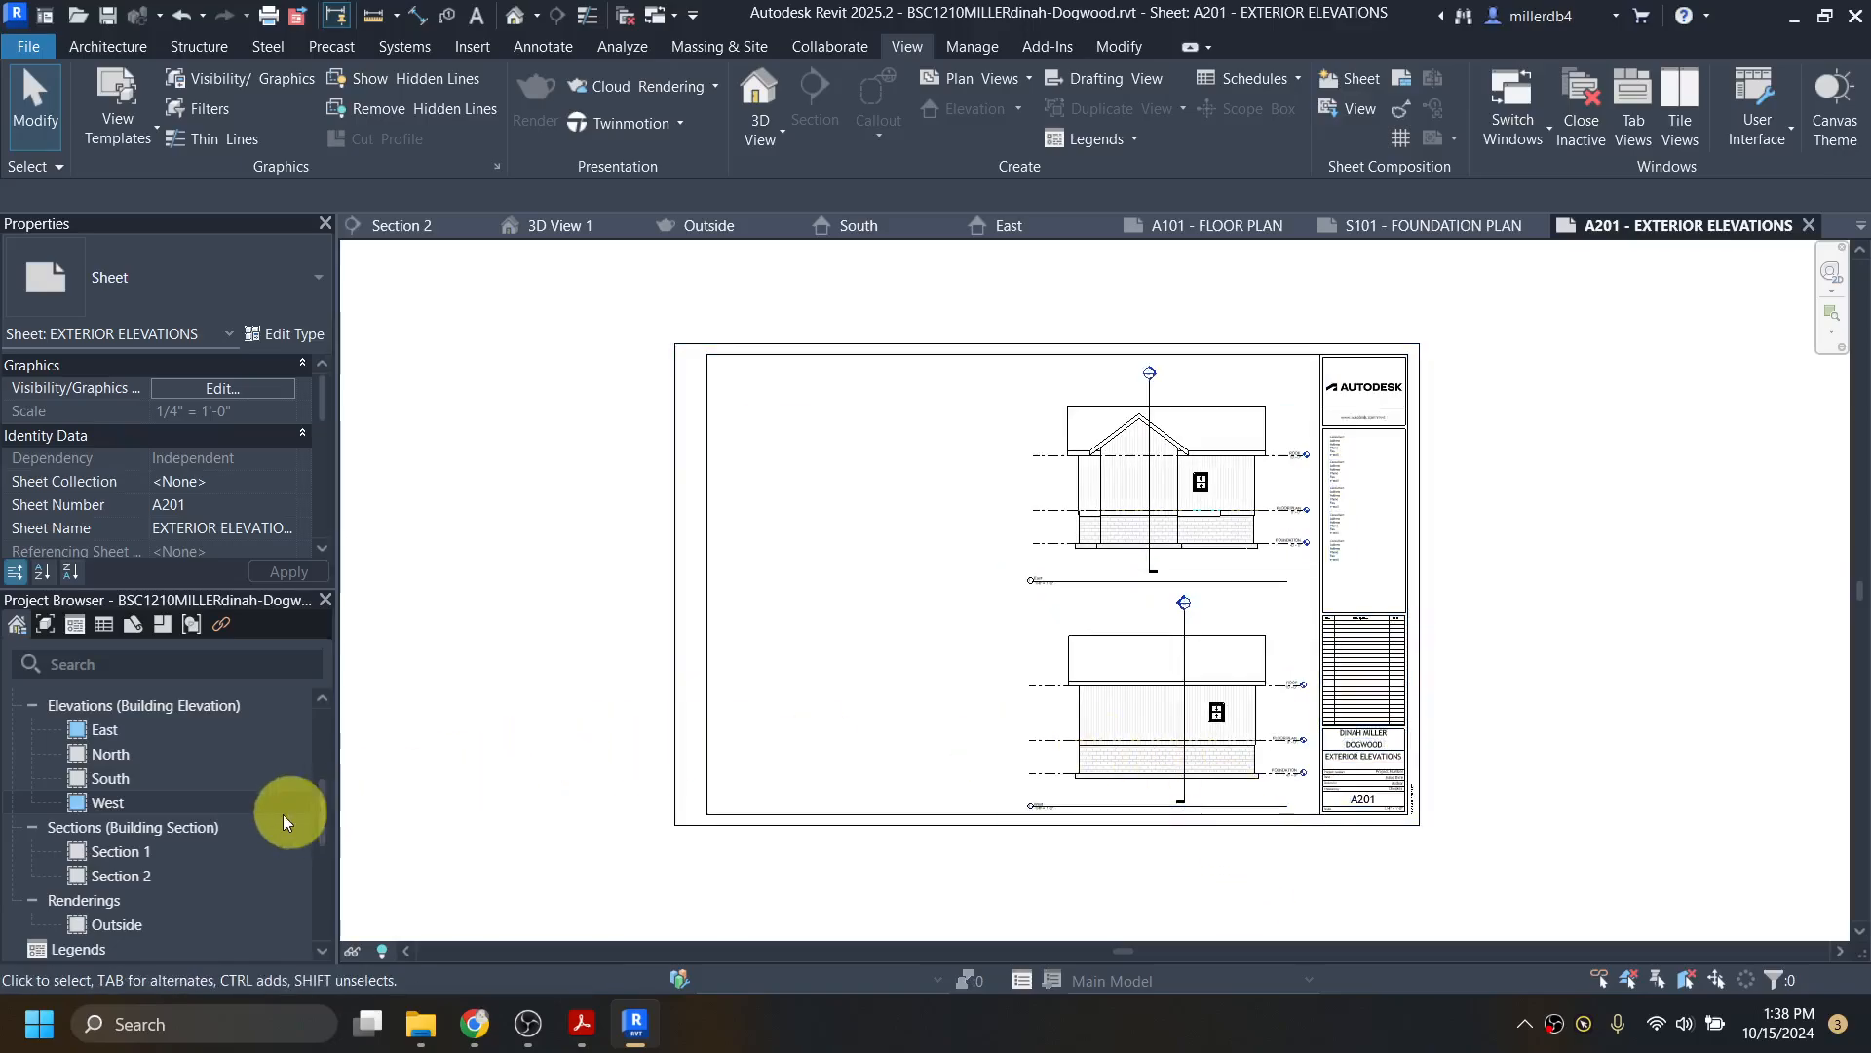
Step: Crop the North elevation tightly around the house on all four sides and hide the crop
double_click(103, 753)
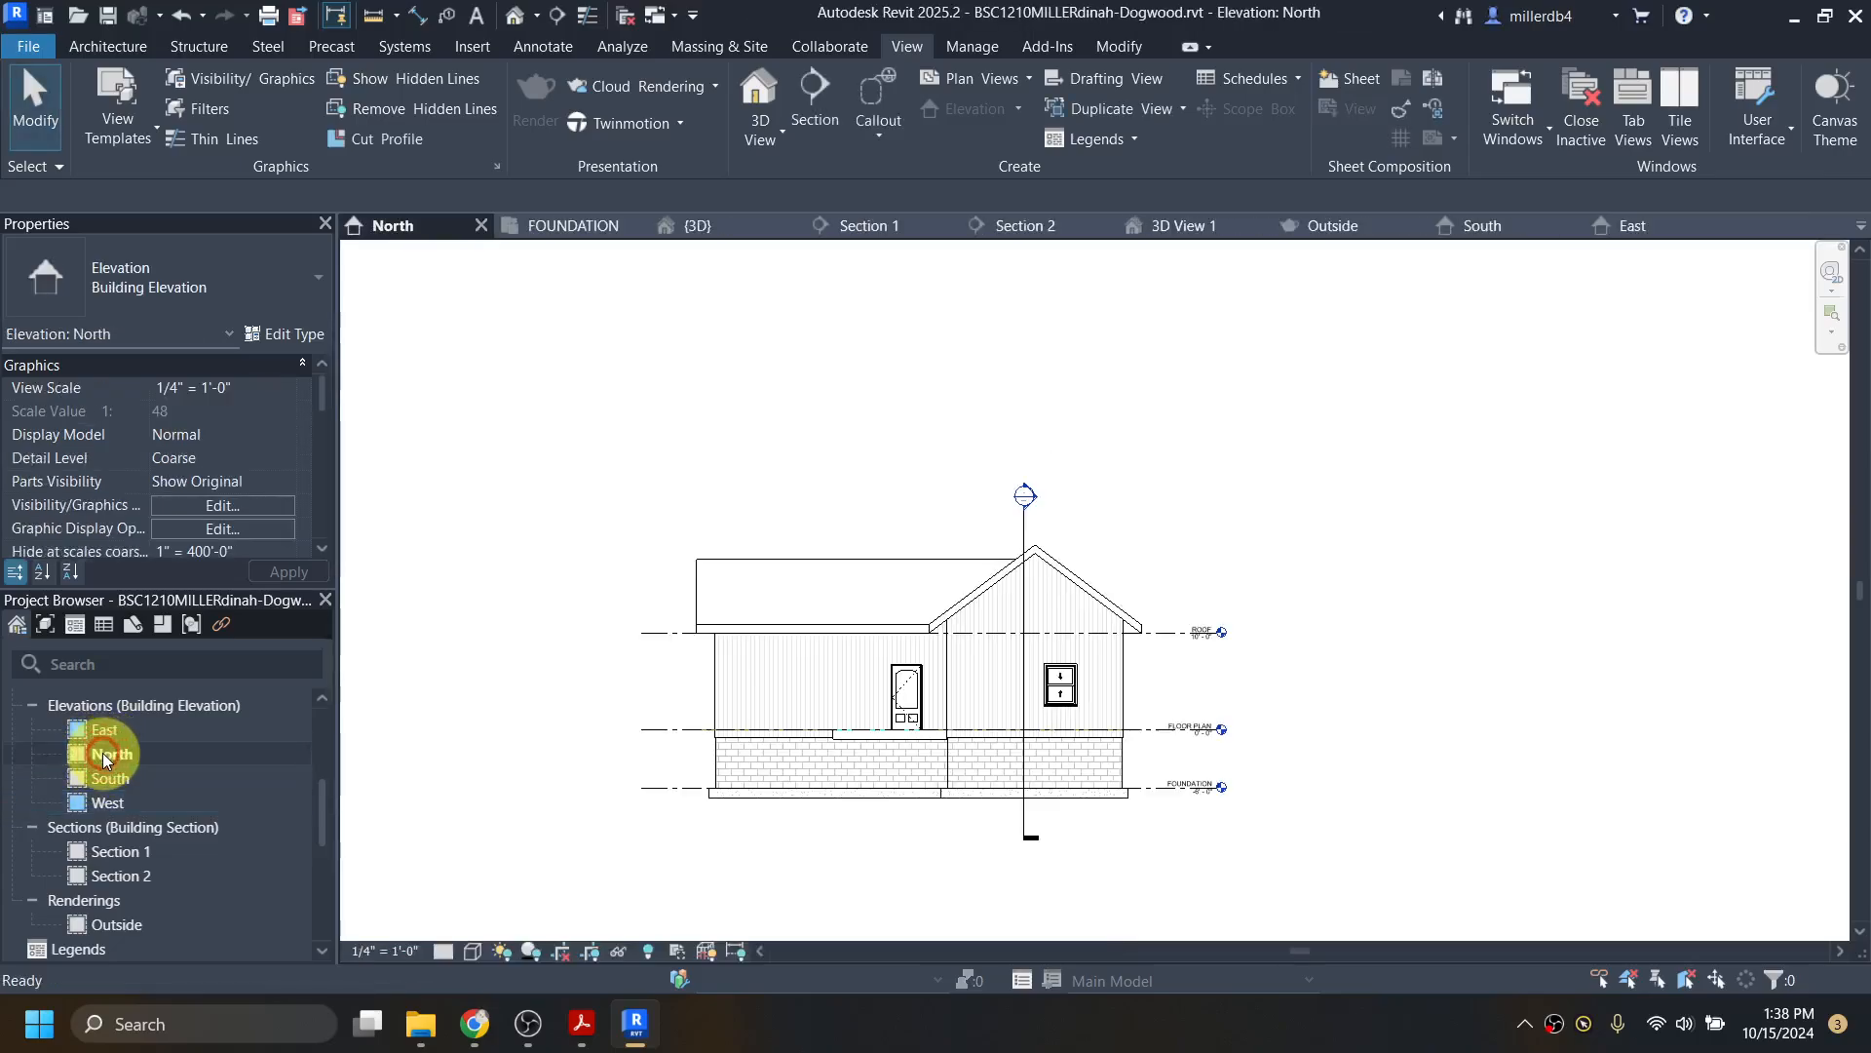
click(597, 953)
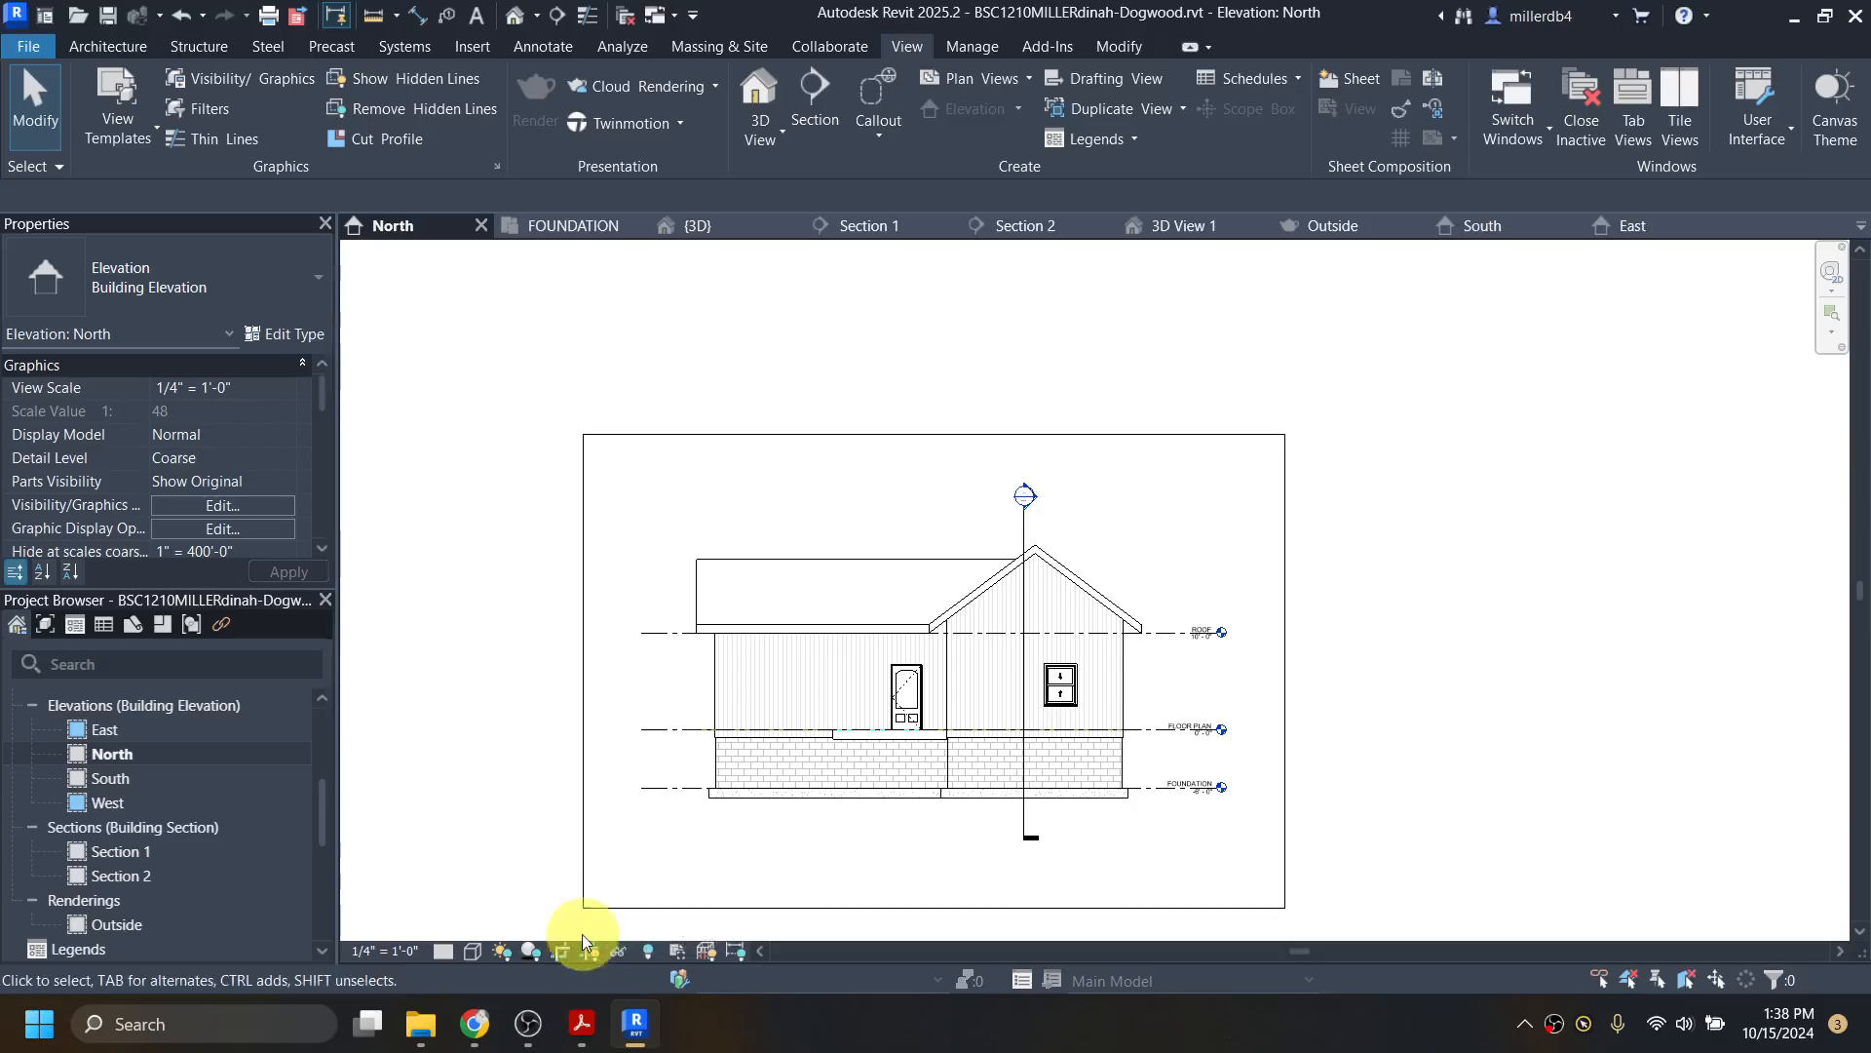
click(697, 907)
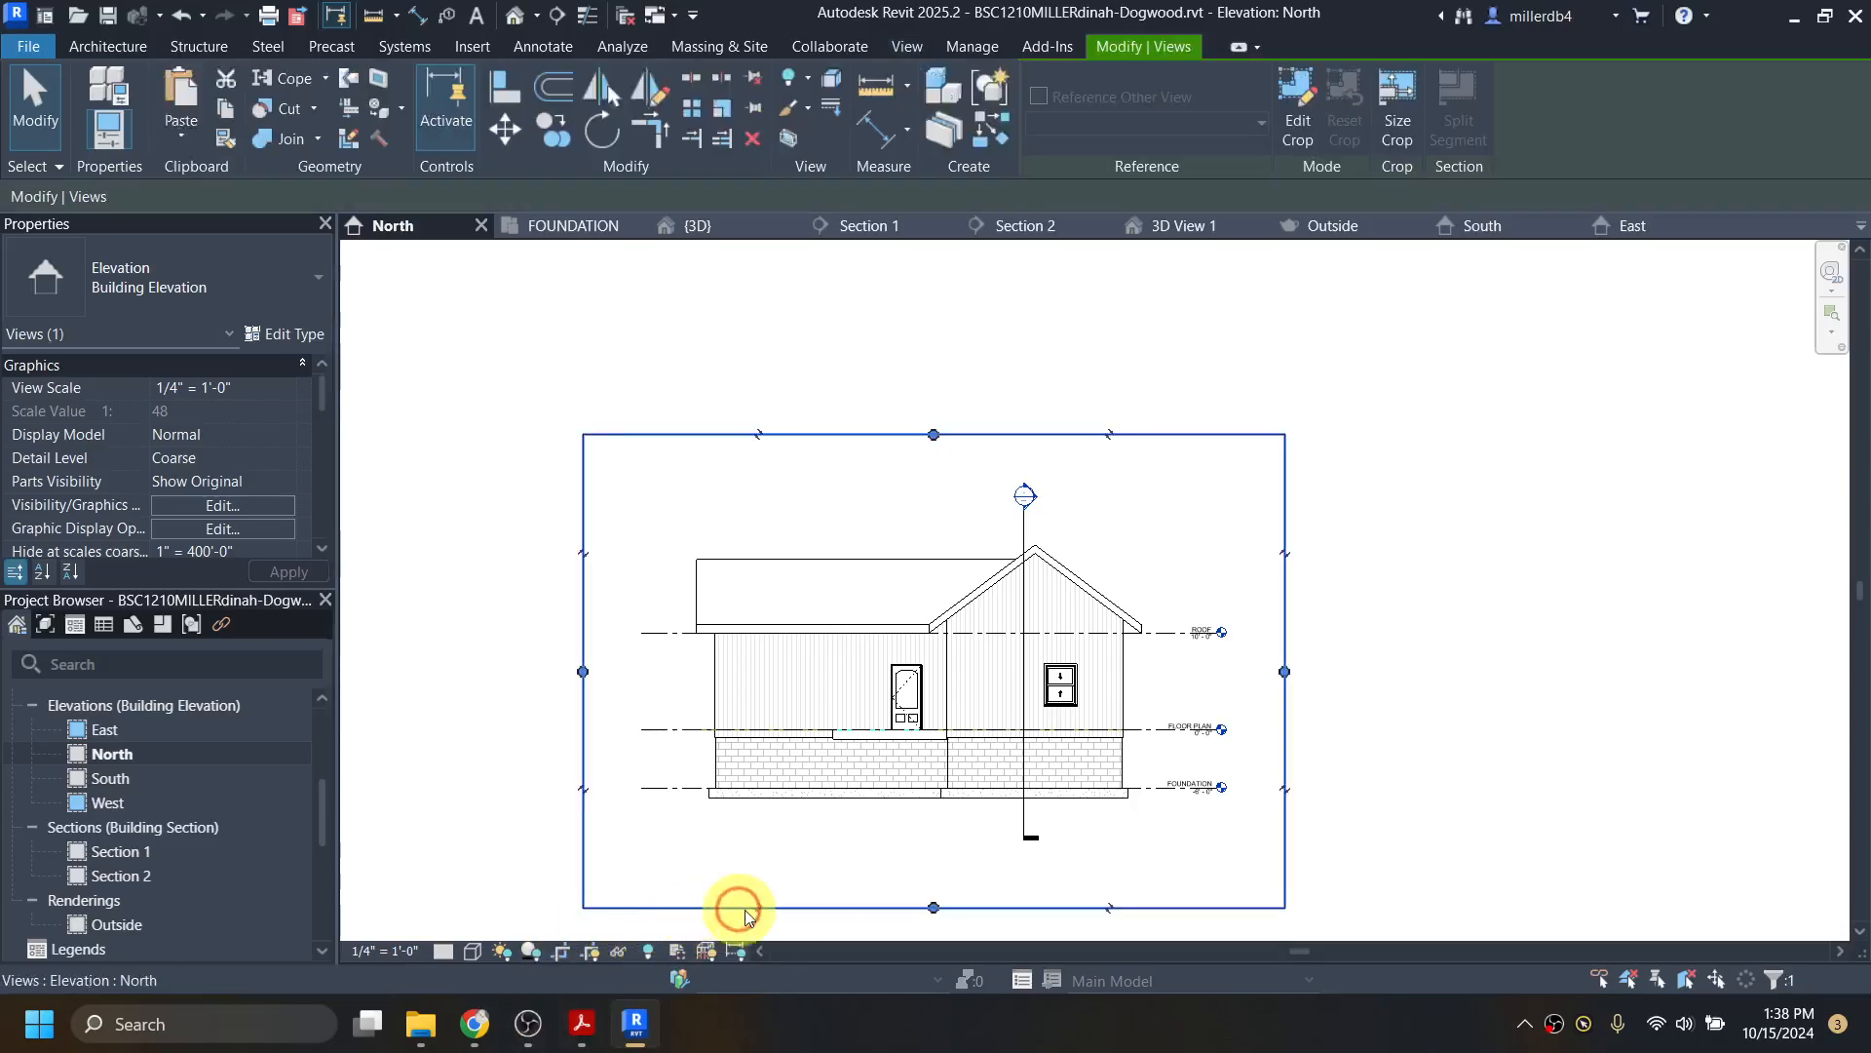
drag(936, 909, 934, 855)
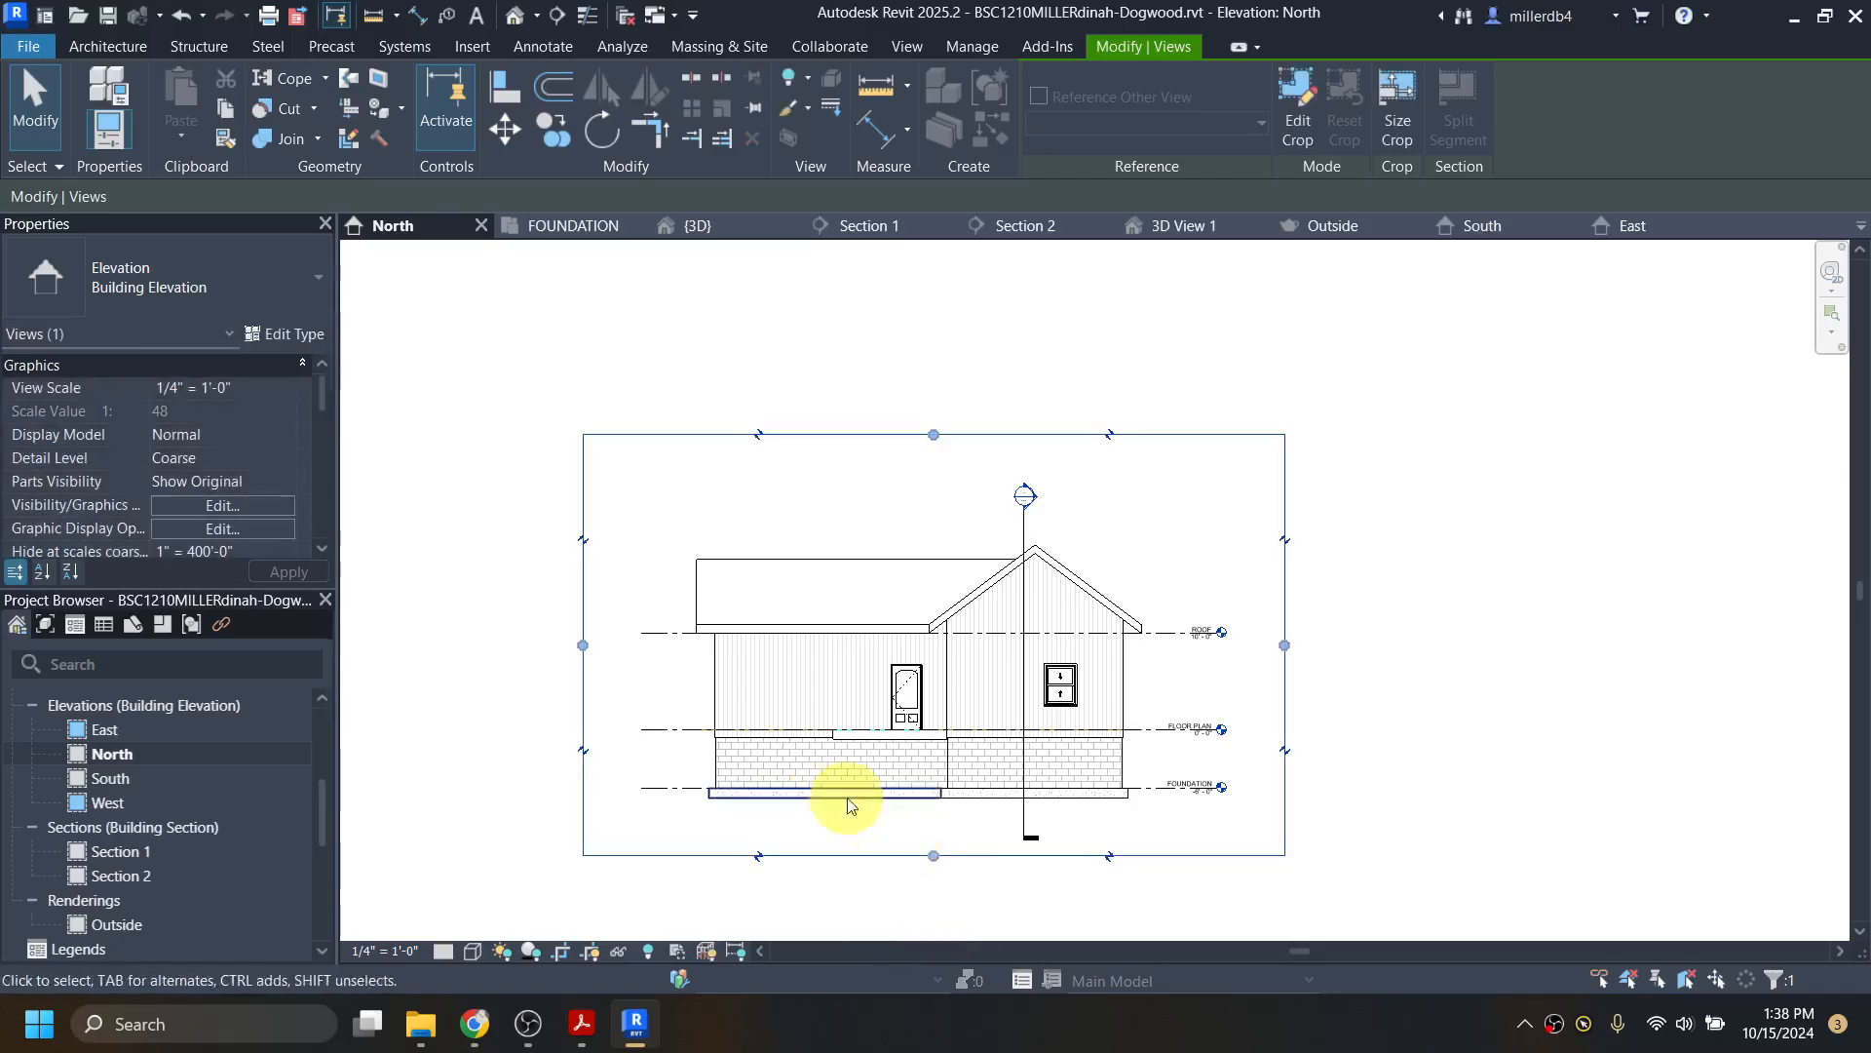
drag(585, 645, 648, 646)
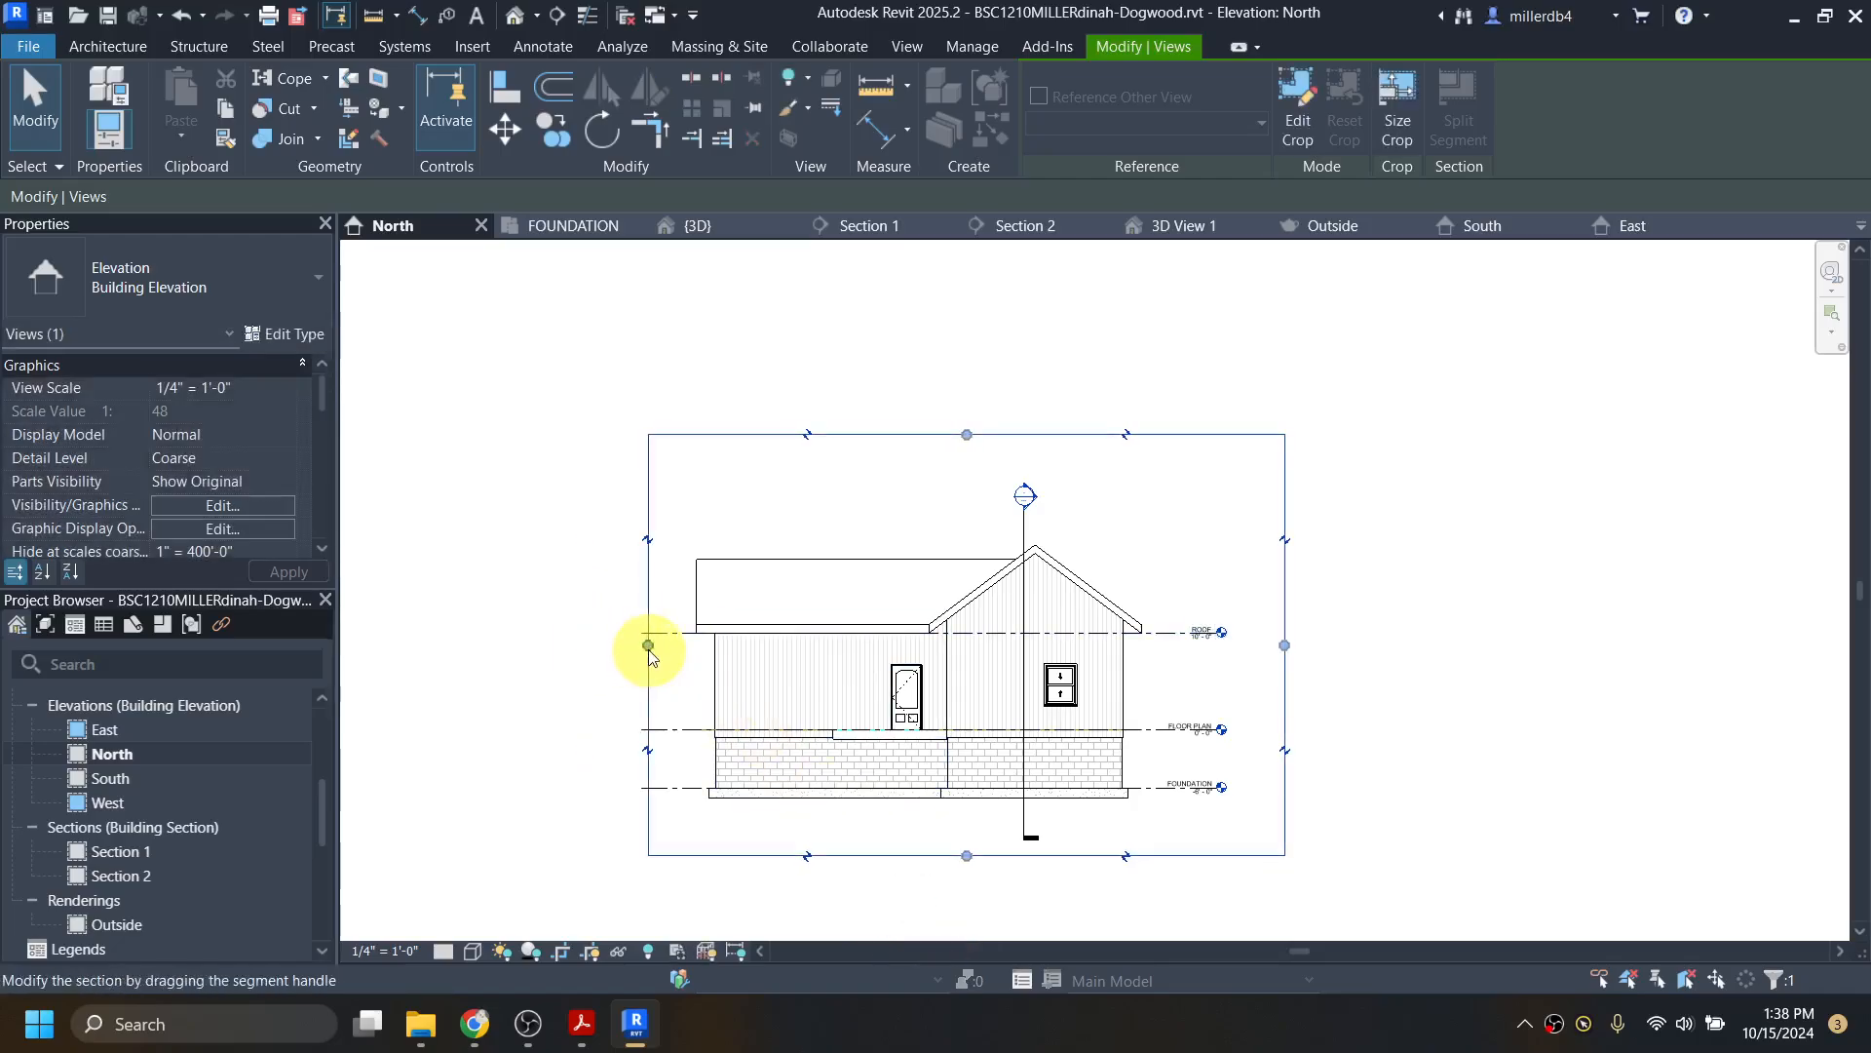
drag(967, 434, 973, 498)
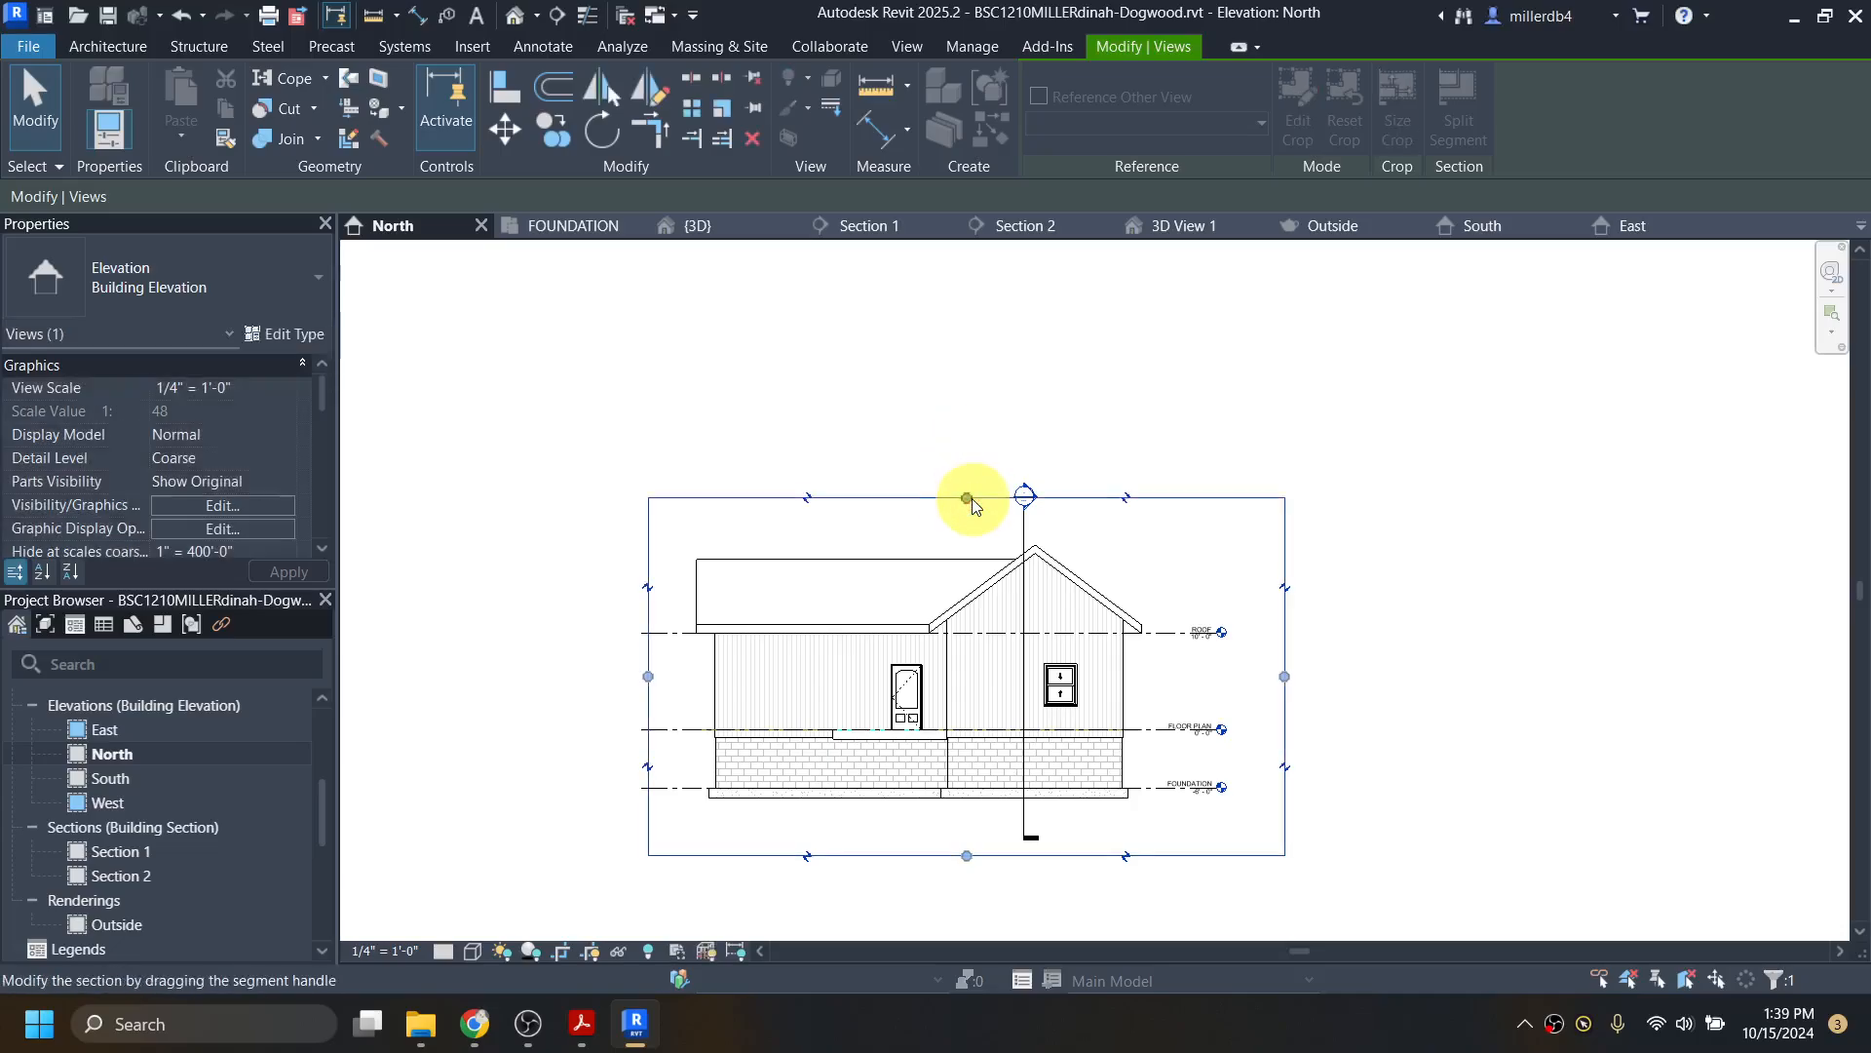
drag(1284, 676, 1227, 676)
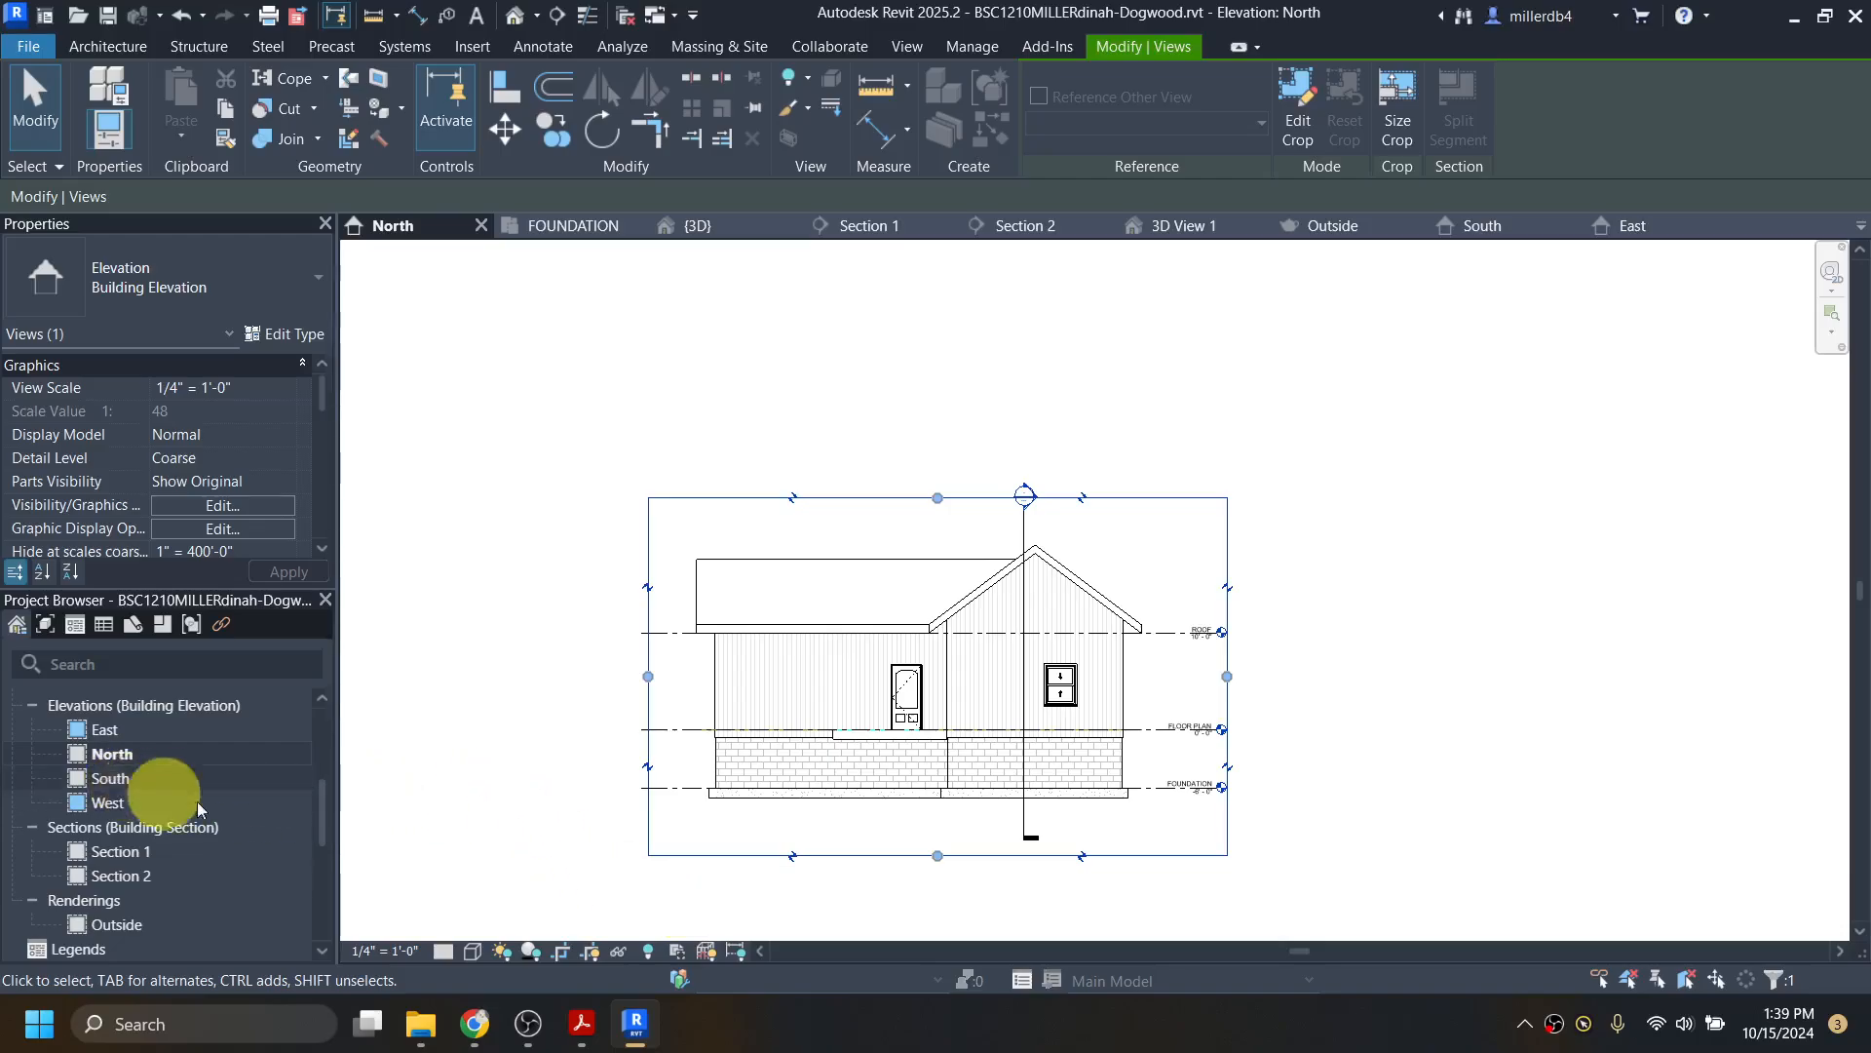
click(594, 950)
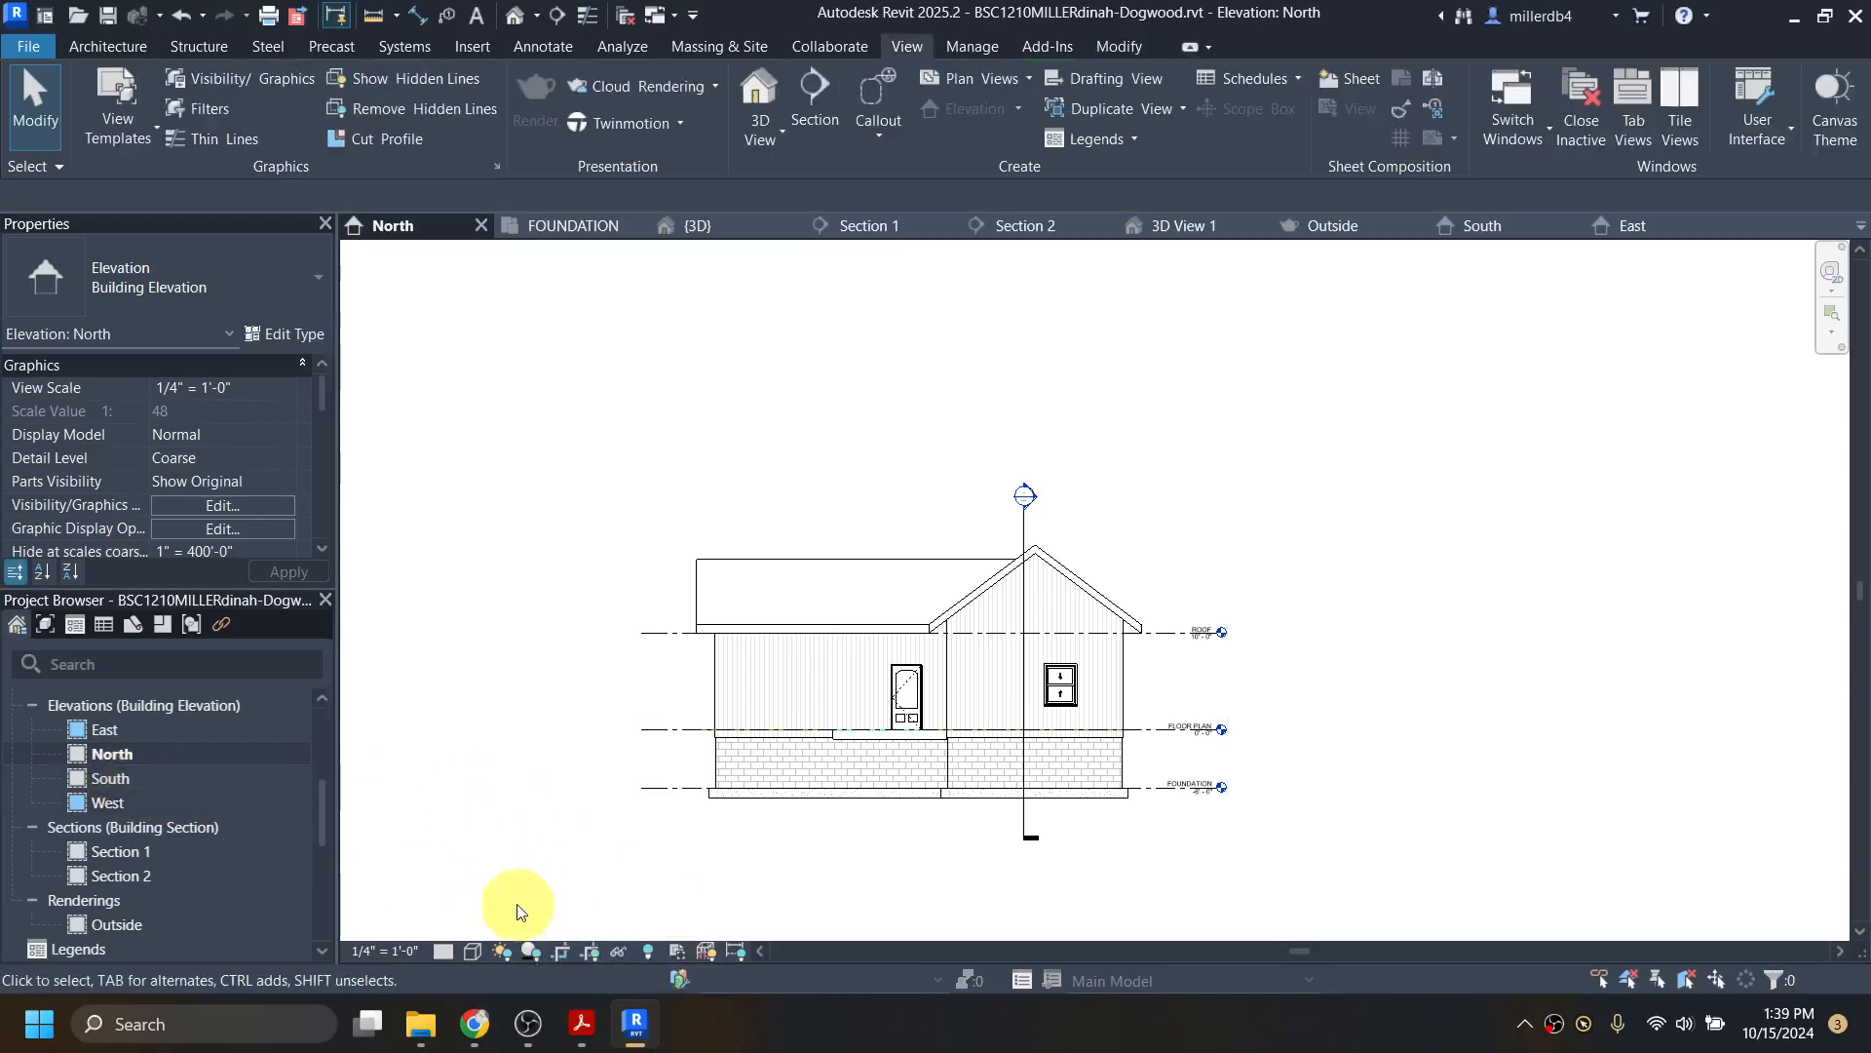
Step: Crop the South elevation tightly around the house on all four sides and hide the crop
double_click(123, 777)
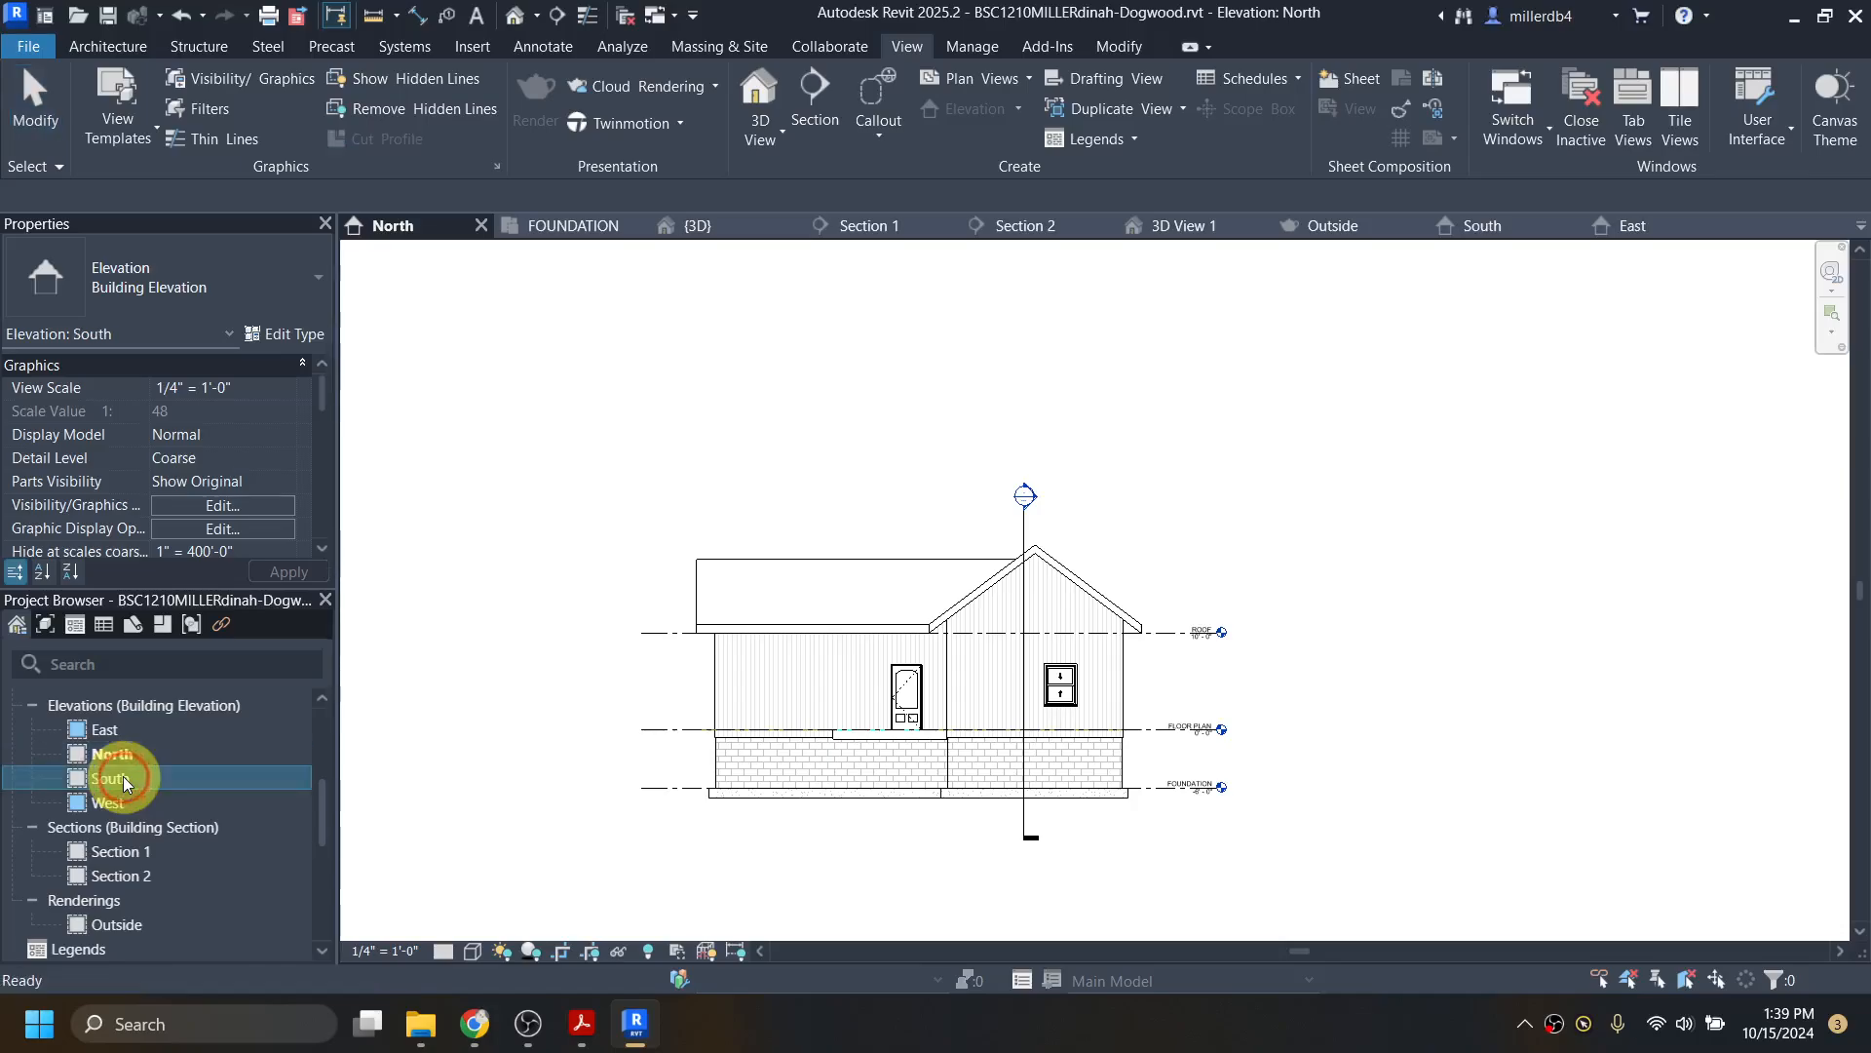
click(592, 951)
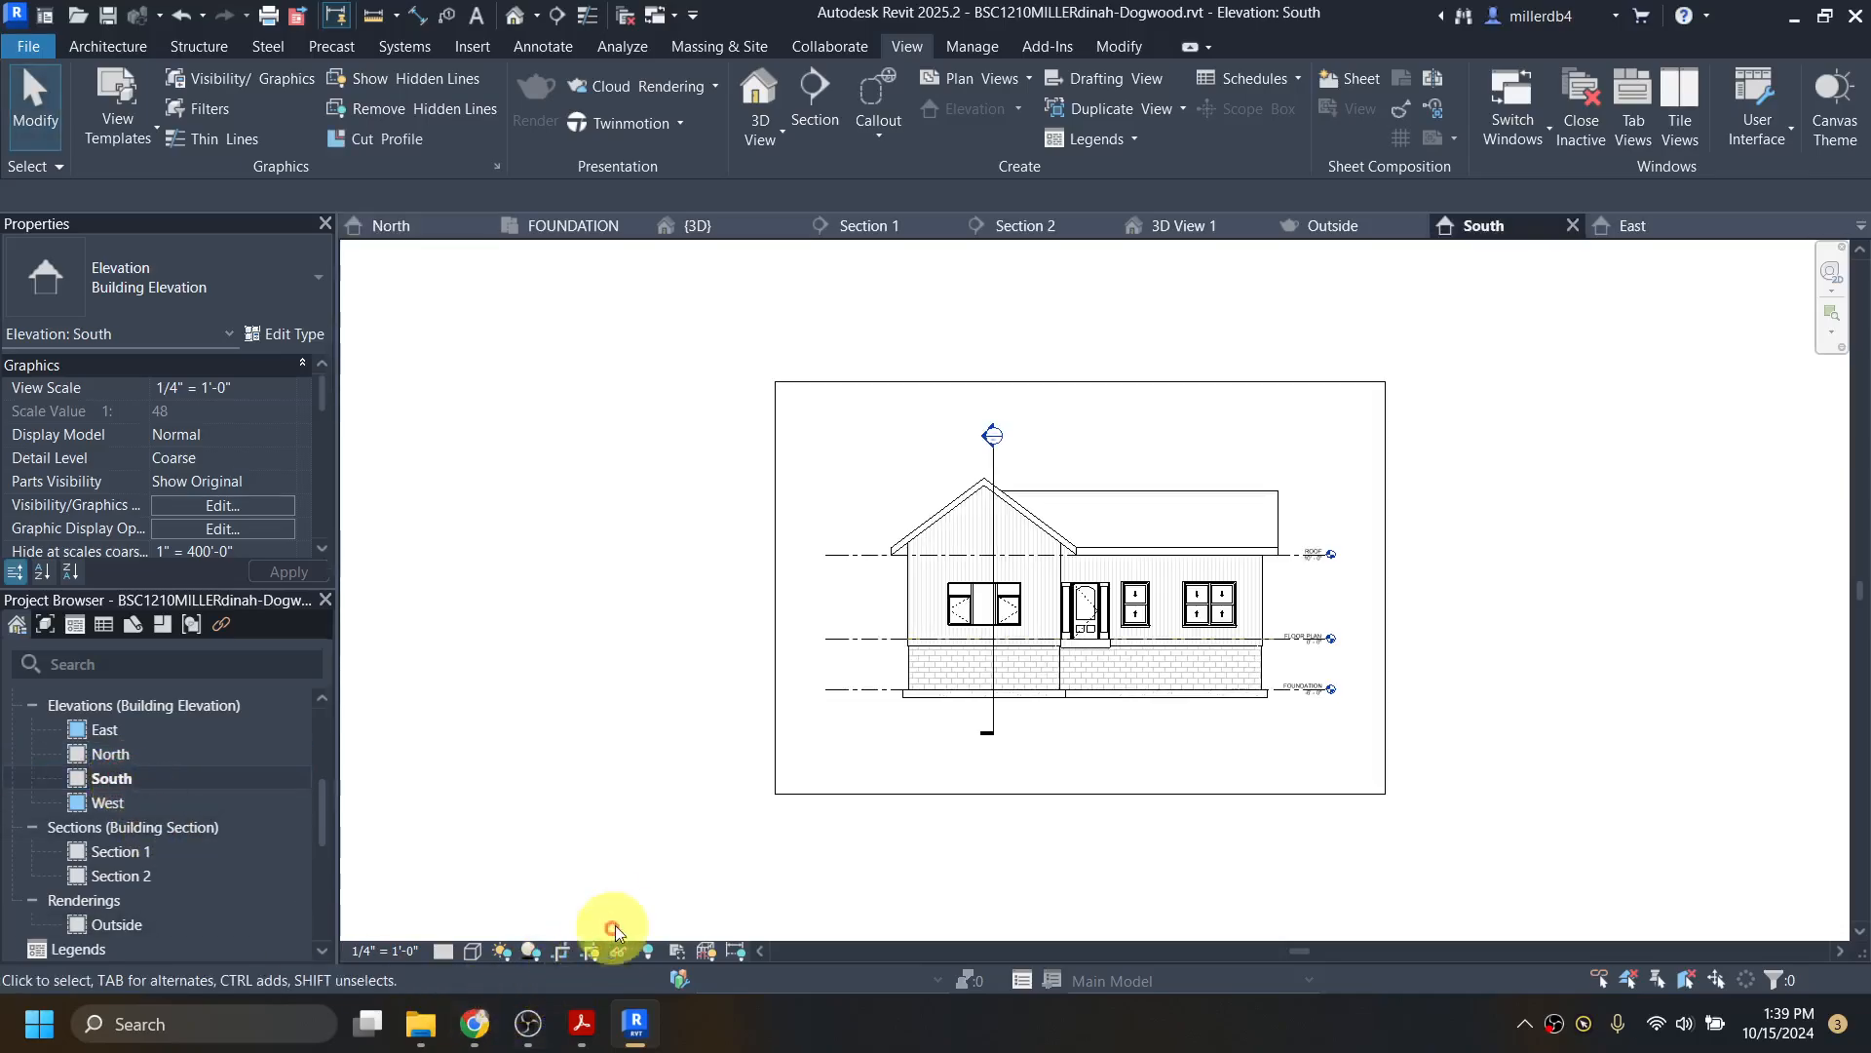
click(901, 794)
drag(1075, 740, 1077, 718)
drag(776, 550, 859, 549)
drag(1124, 385, 1125, 462)
drag(1383, 597, 1319, 588)
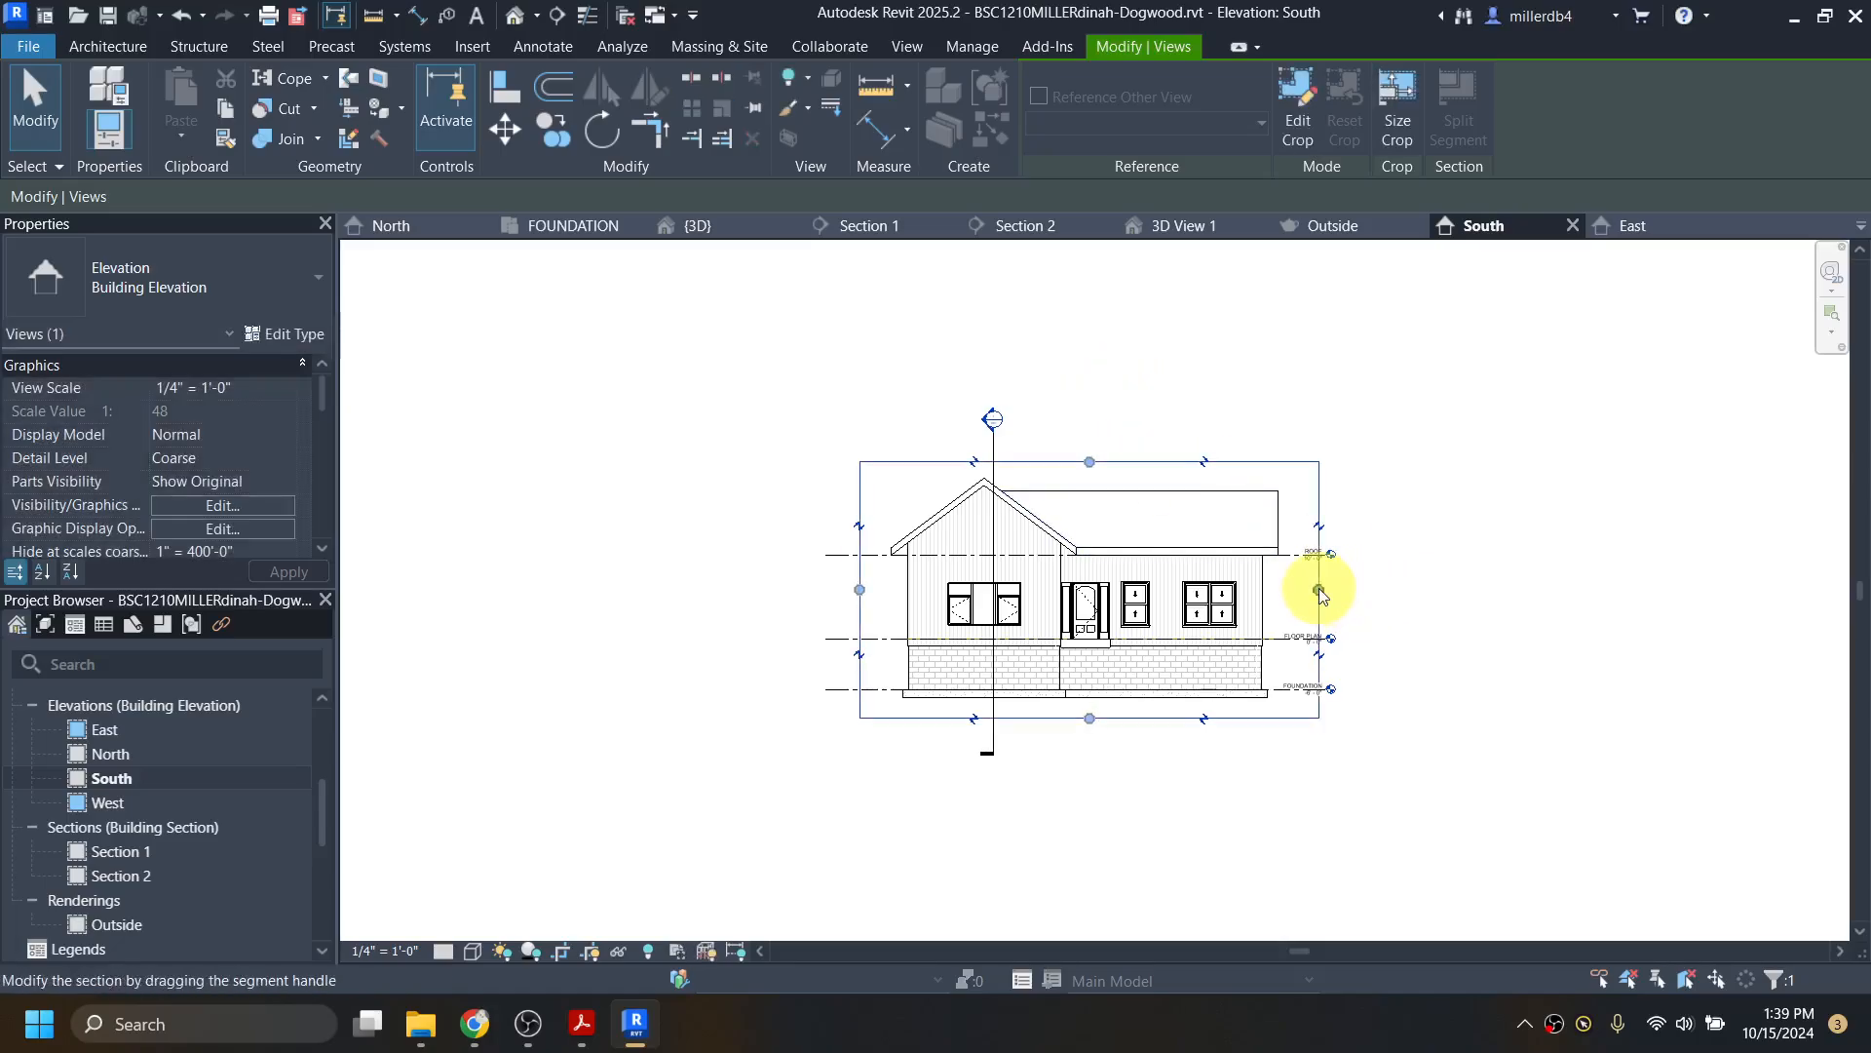
click(591, 950)
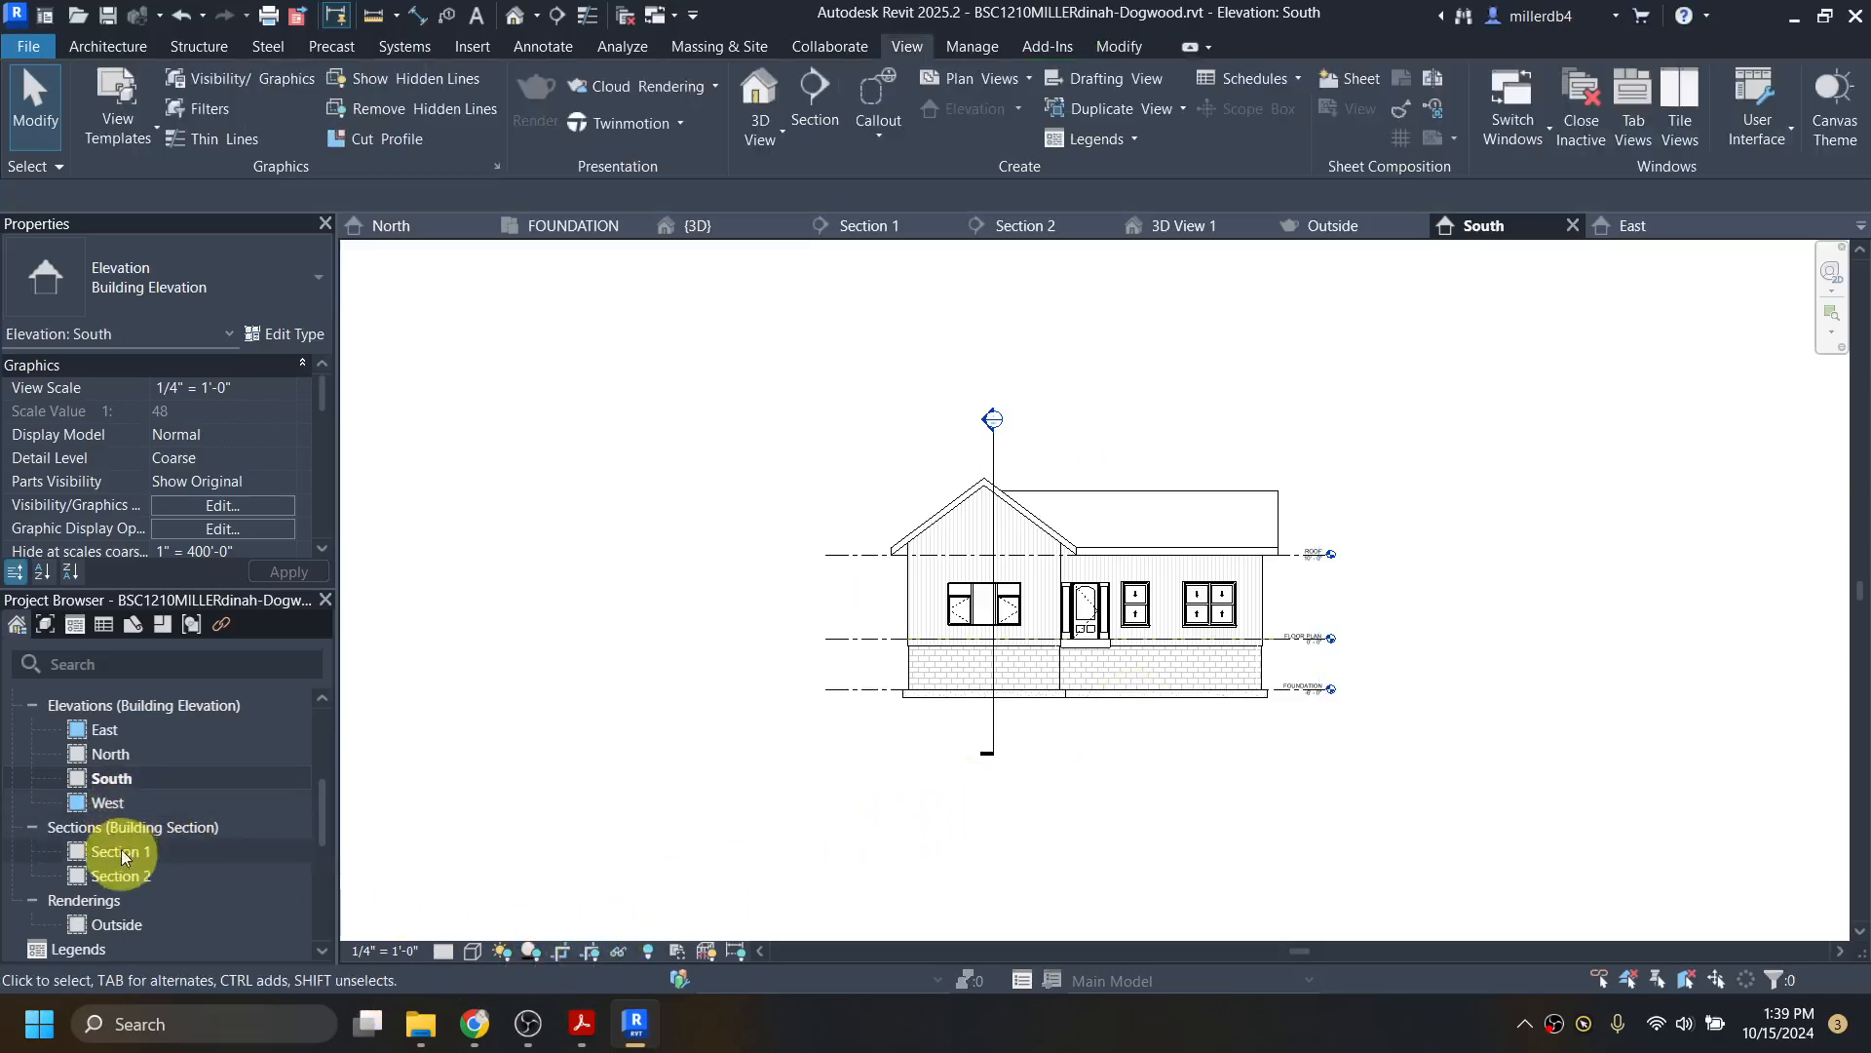
Step: Place the North elevation viewport at the top-left of sheet A201
scroll(109, 881, down, 3)
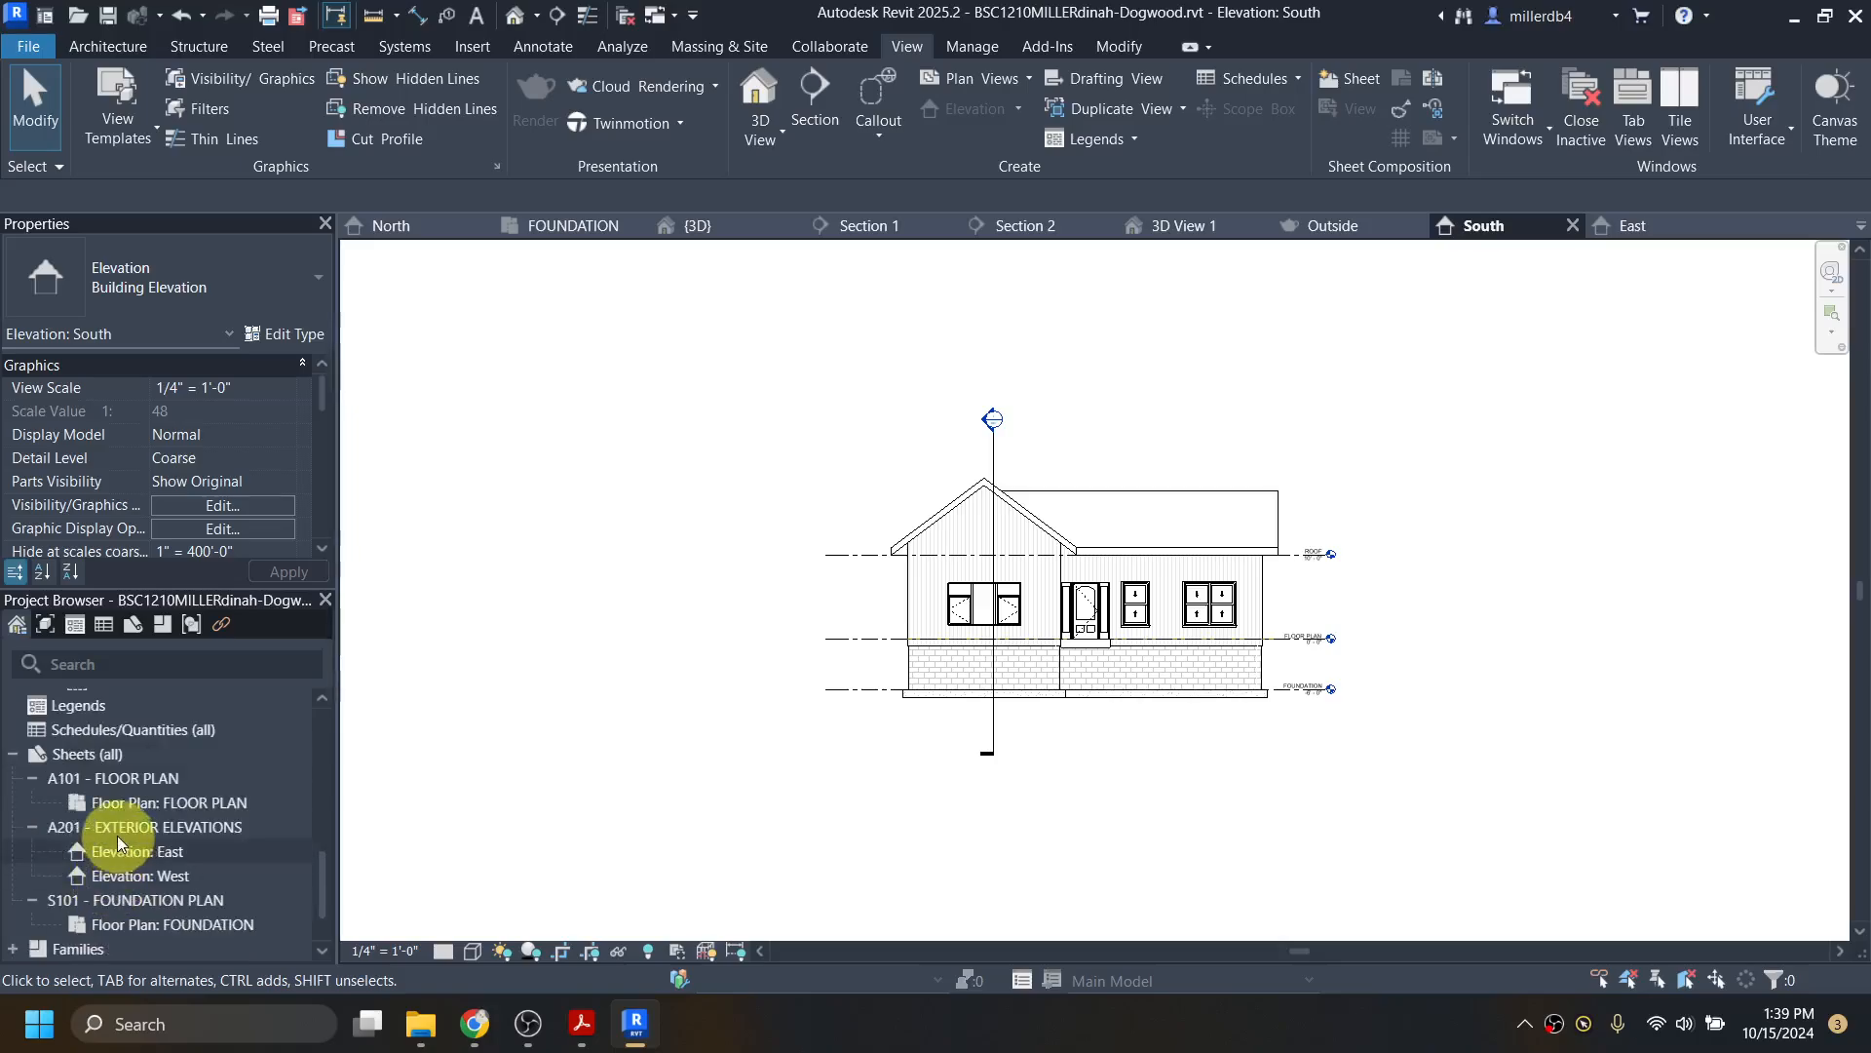
double_click(116, 826)
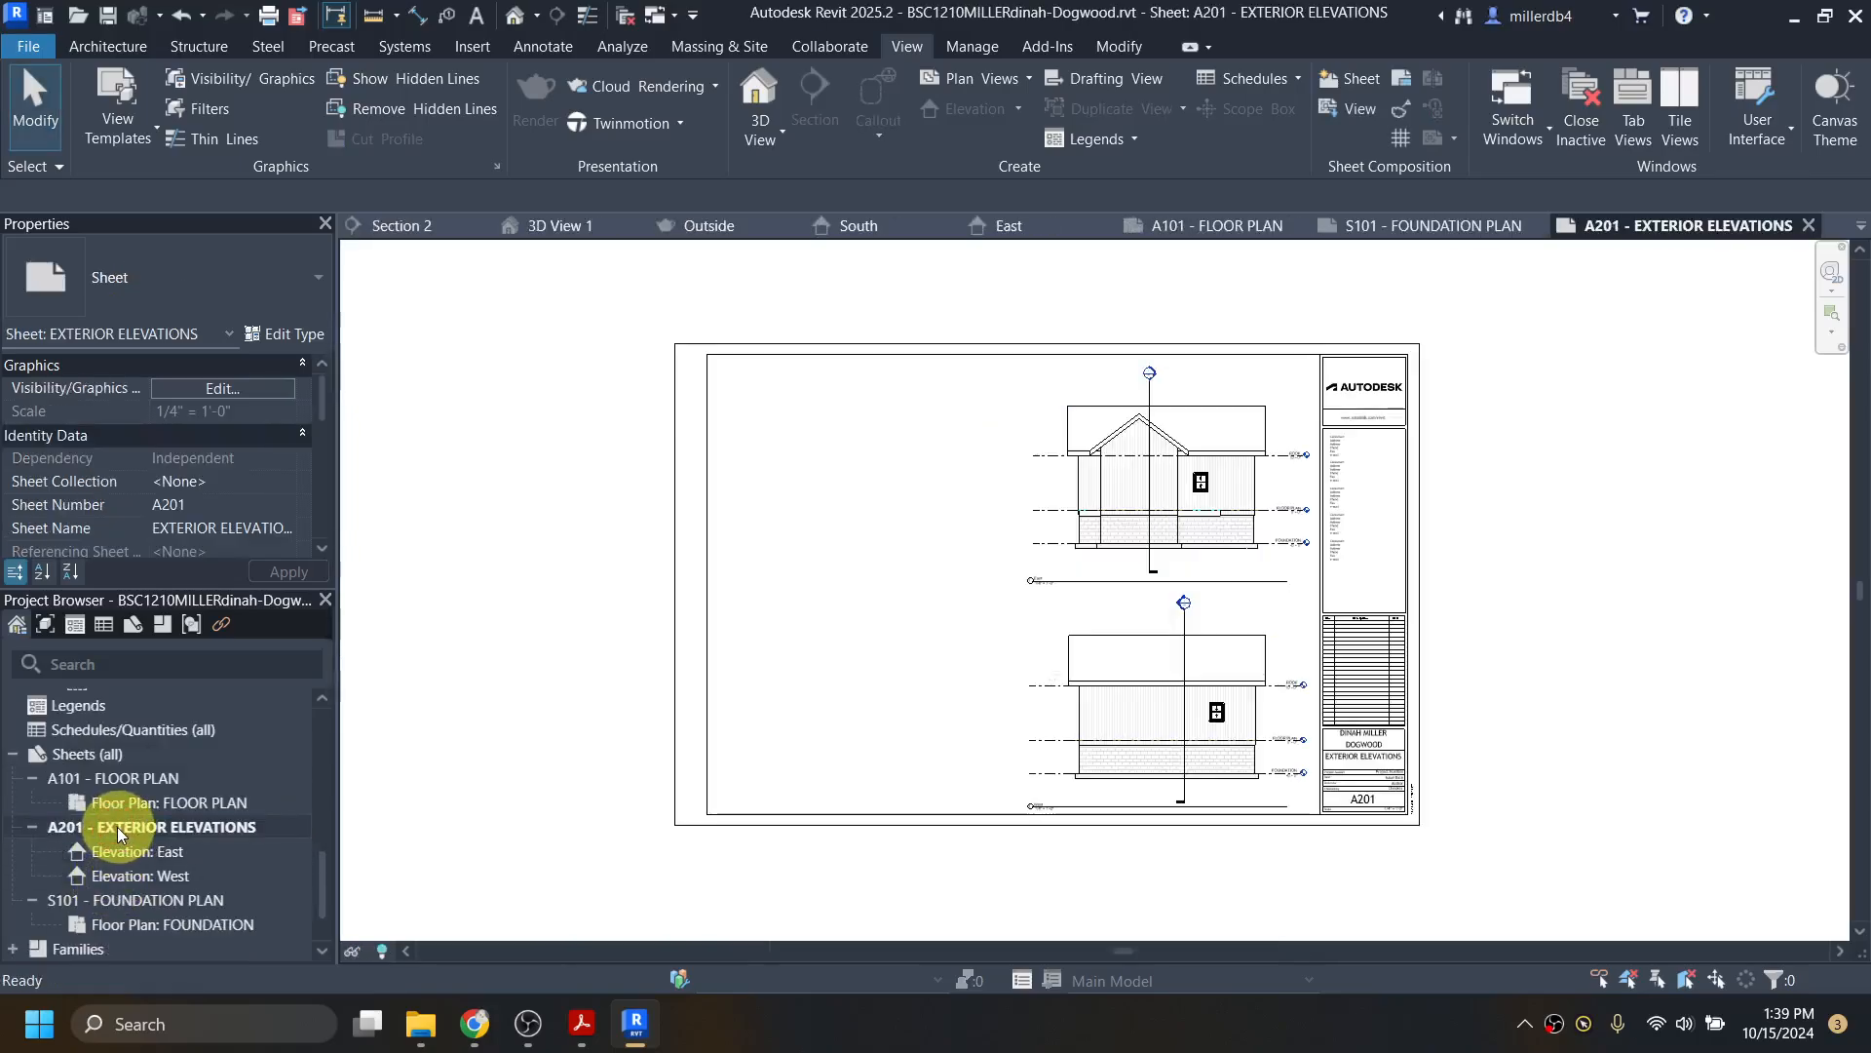
scroll(185, 809, up, 3)
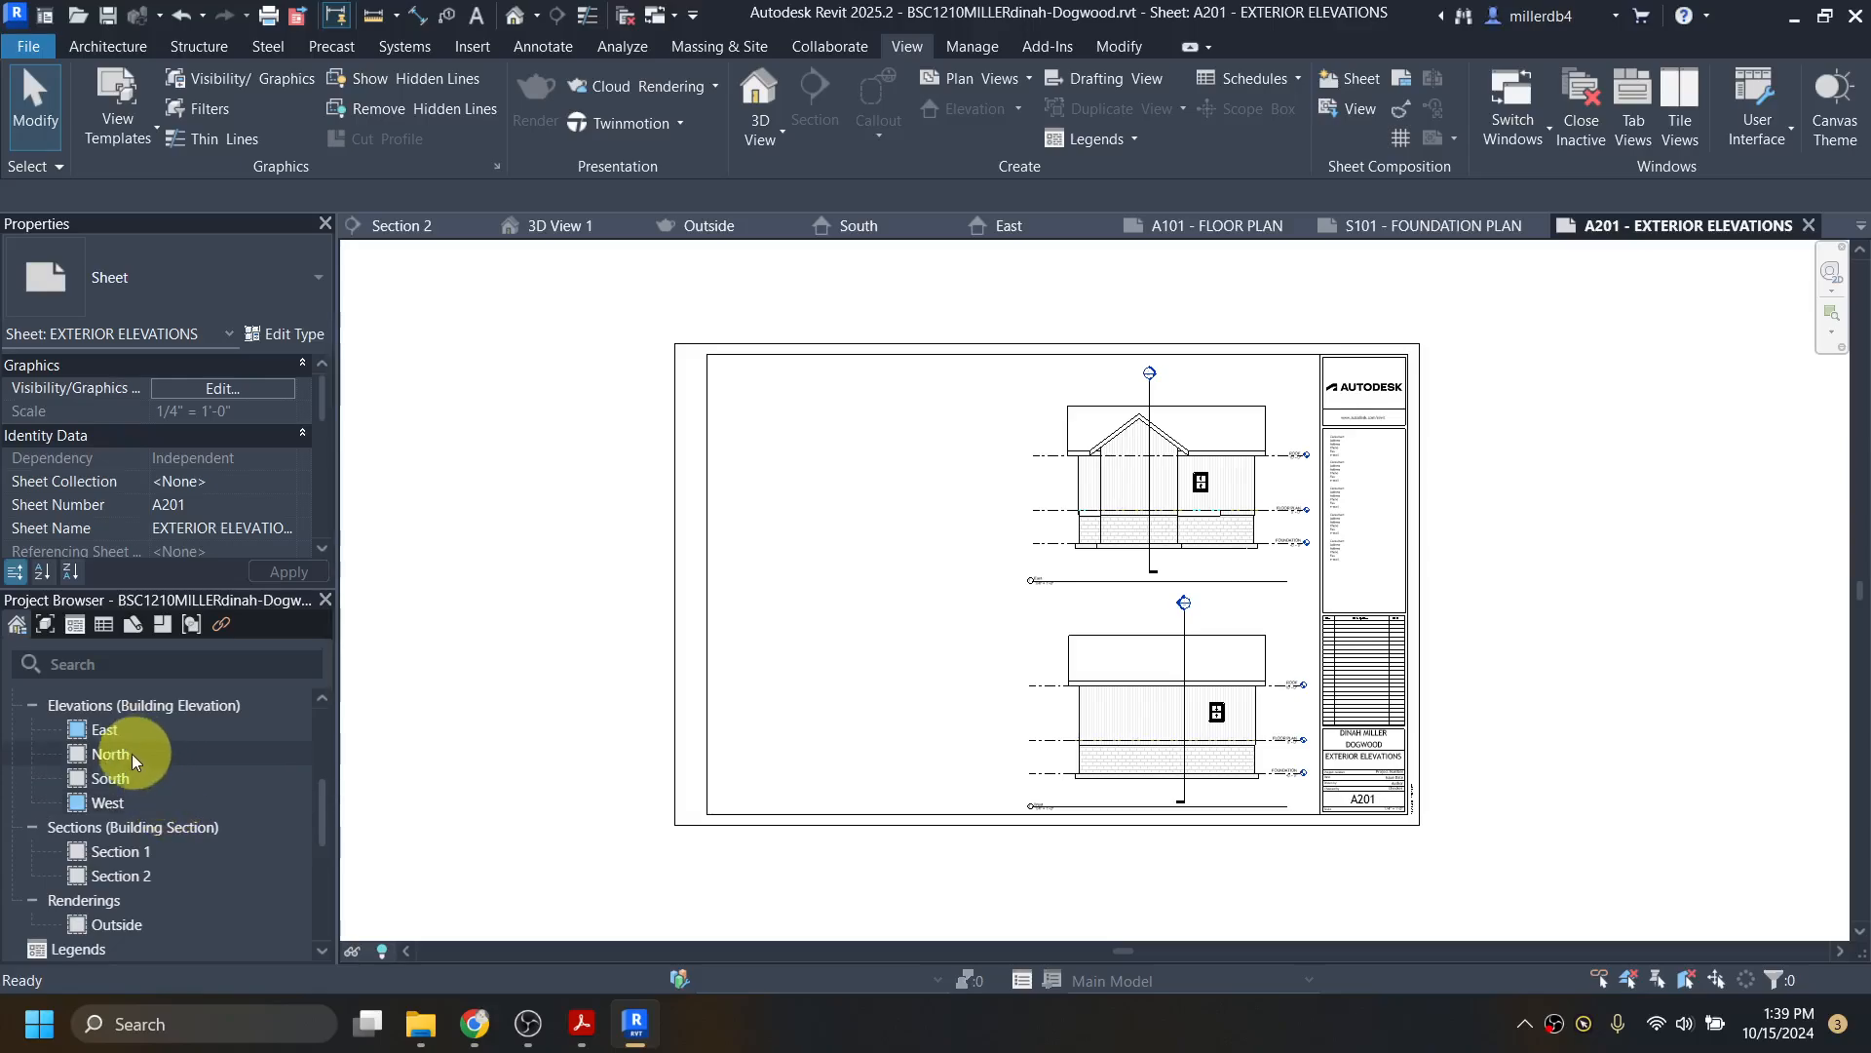
drag(109, 756, 396, 708)
drag(834, 546, 835, 551)
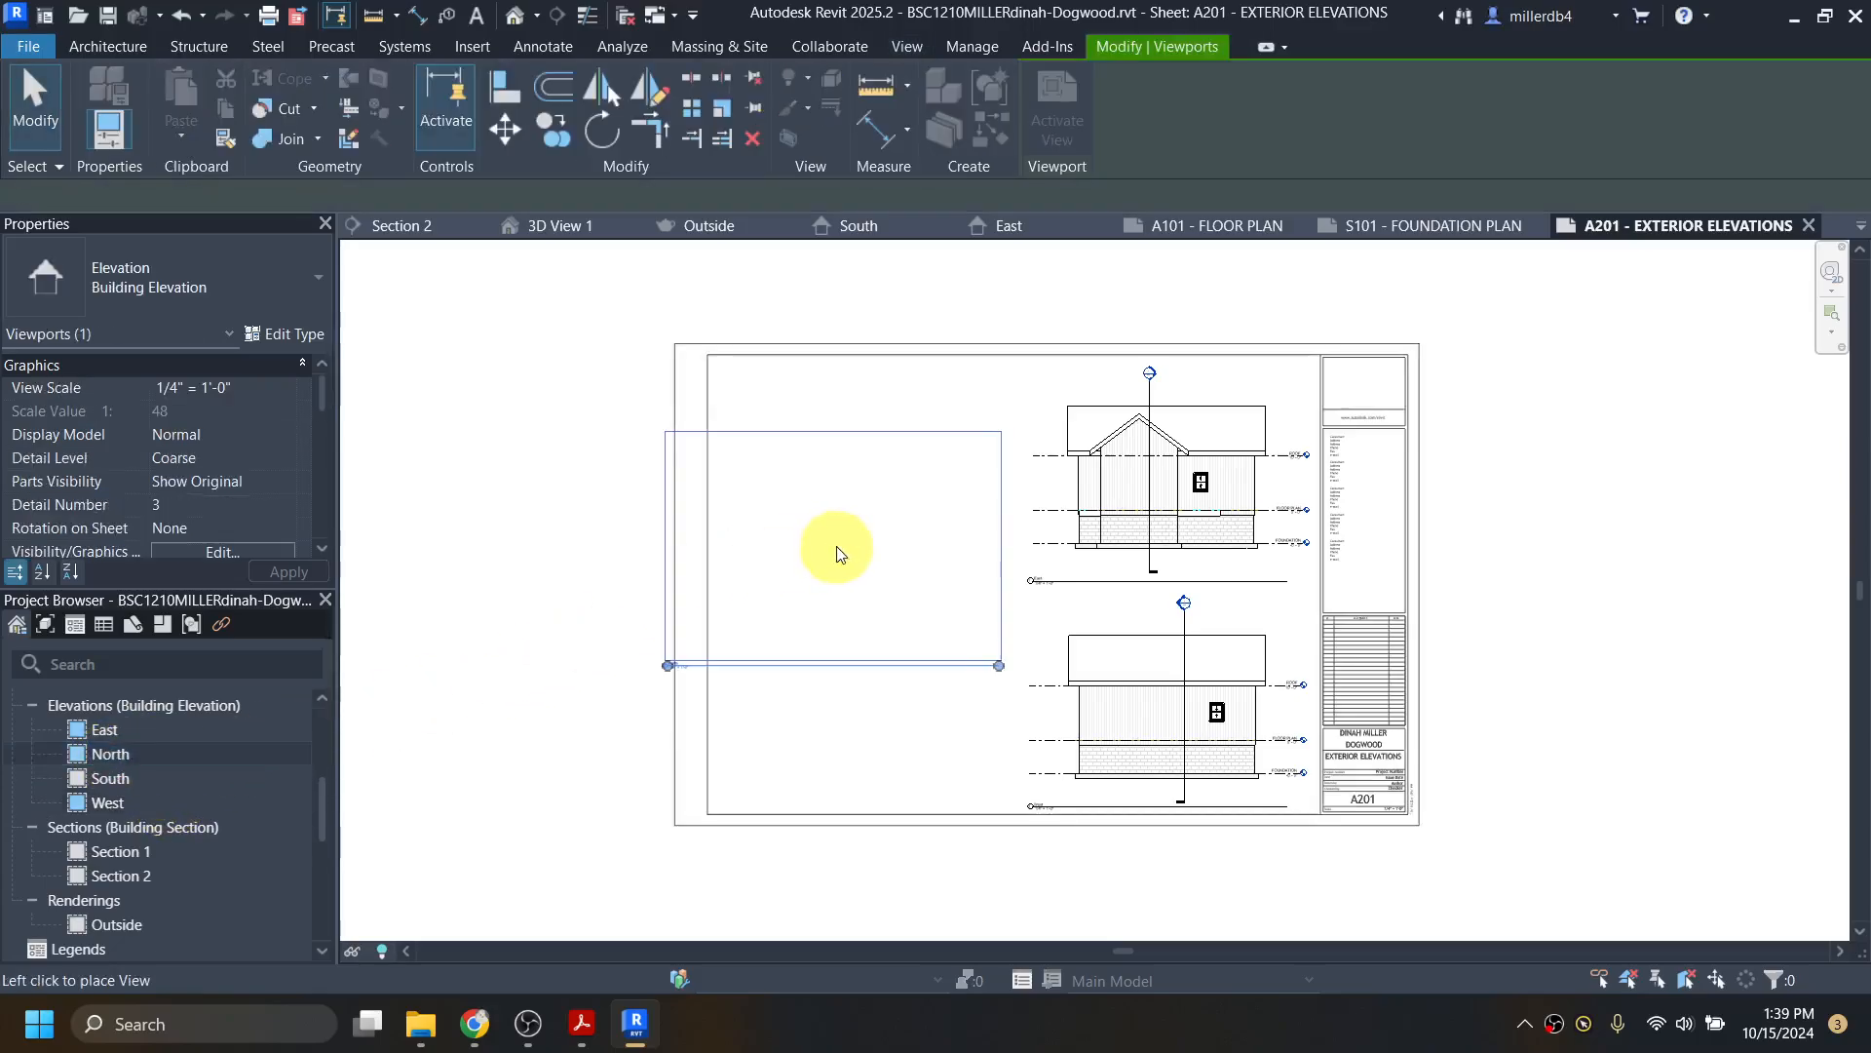
click(878, 484)
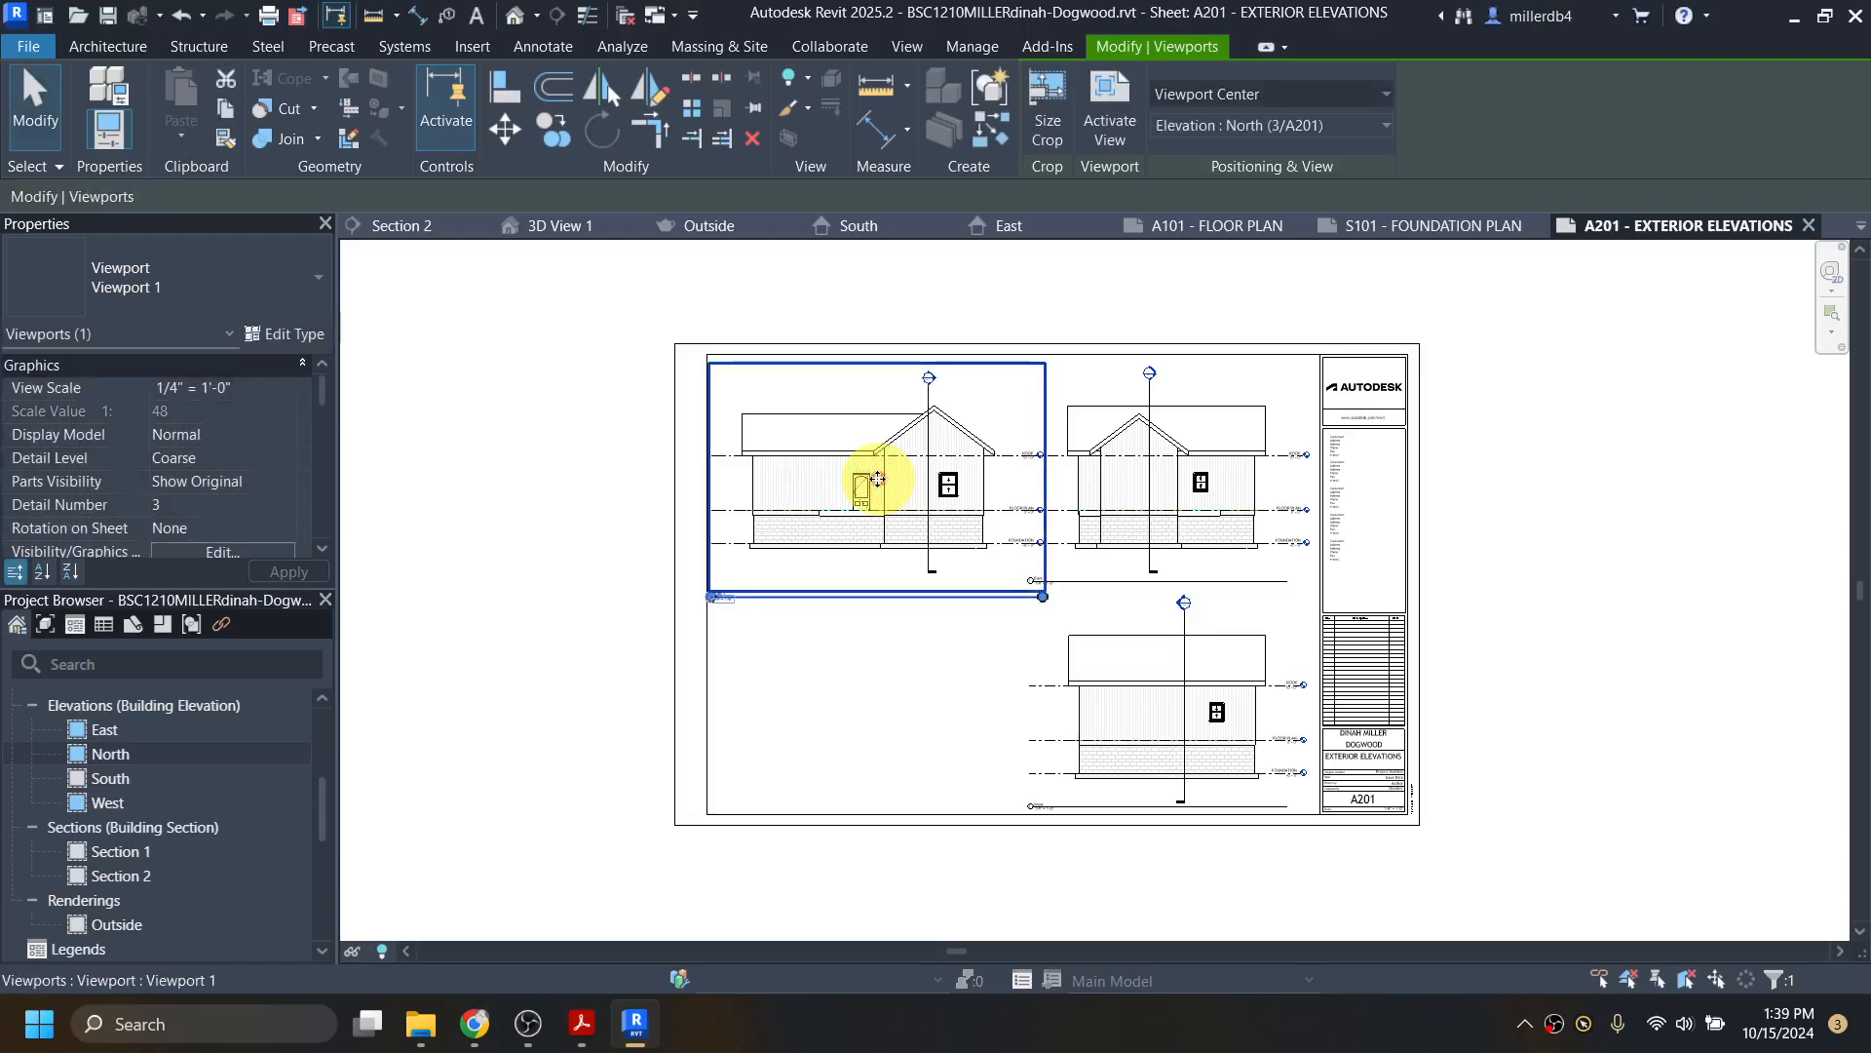
scroll(877, 492, up, 1)
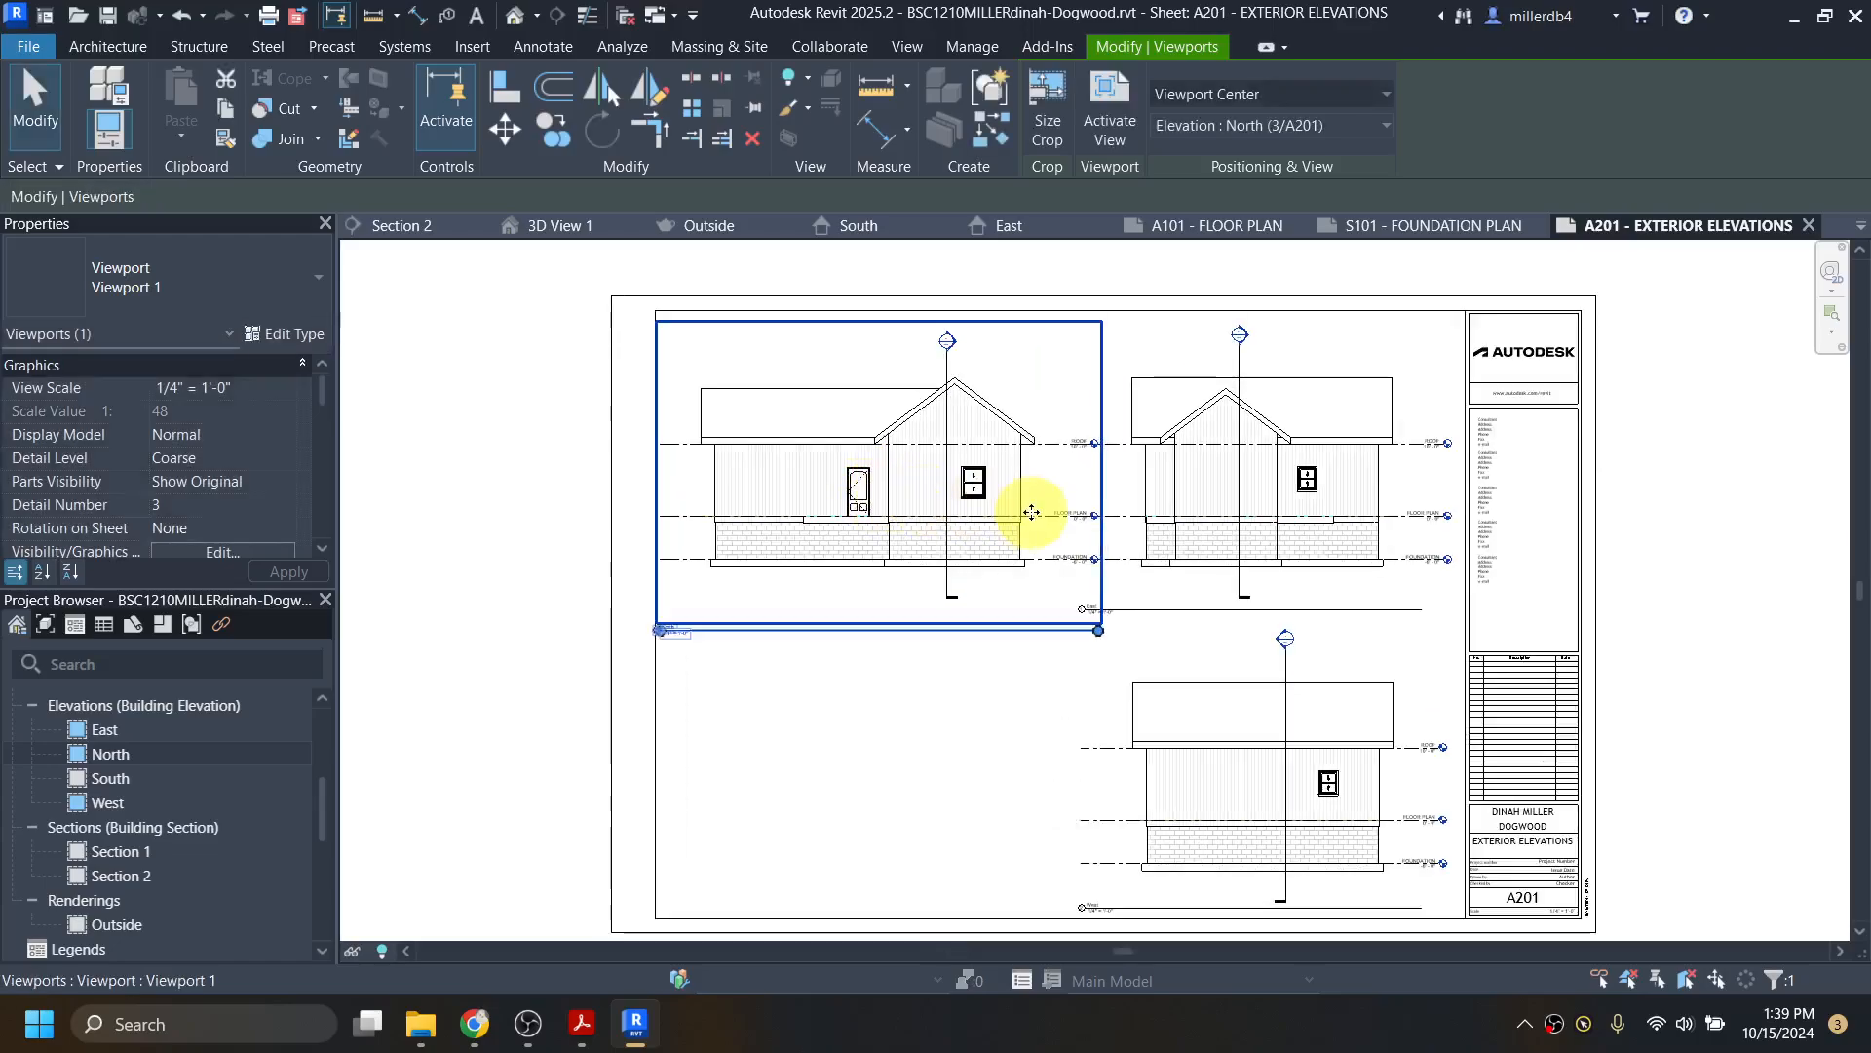
scroll(885, 497, up, 2)
drag(897, 504, 897, 509)
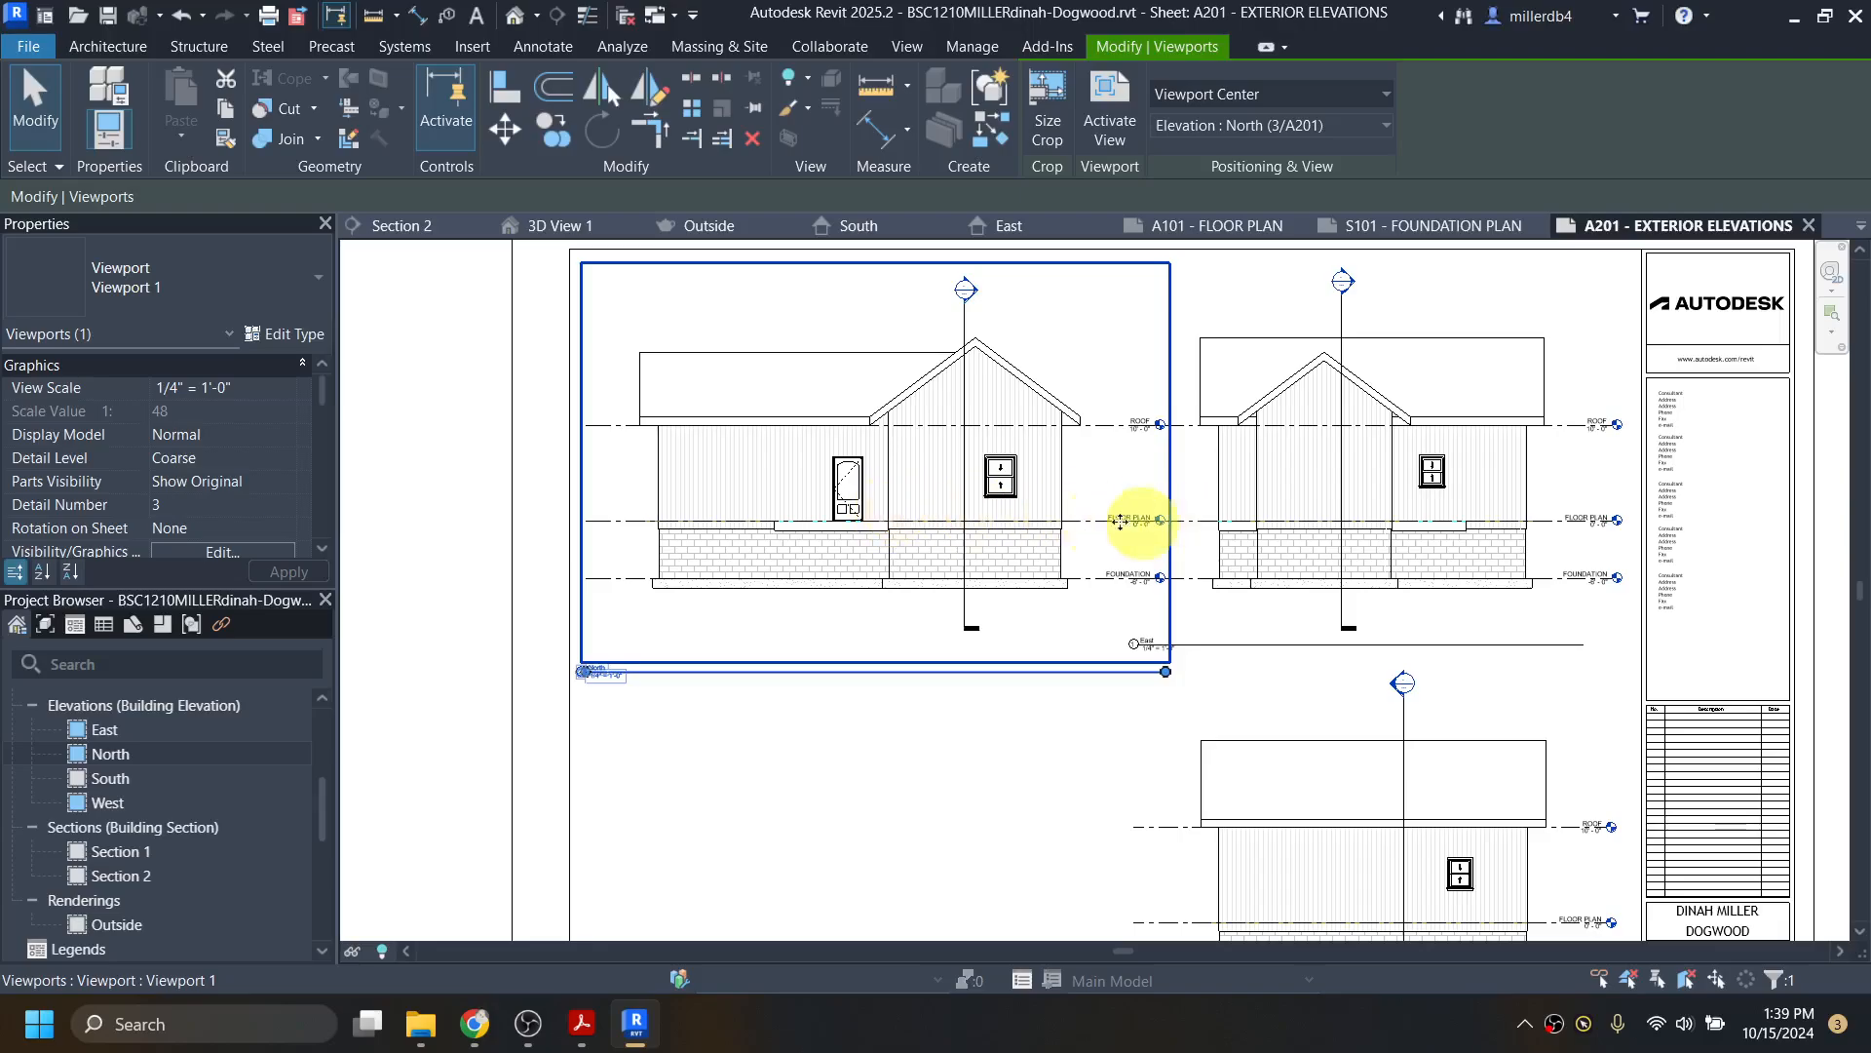
Step: Nudge the East and North viewports with arrow keys so they line up
click(1362, 520)
key(Right)
key(Right)
key(Right)
key(Right)
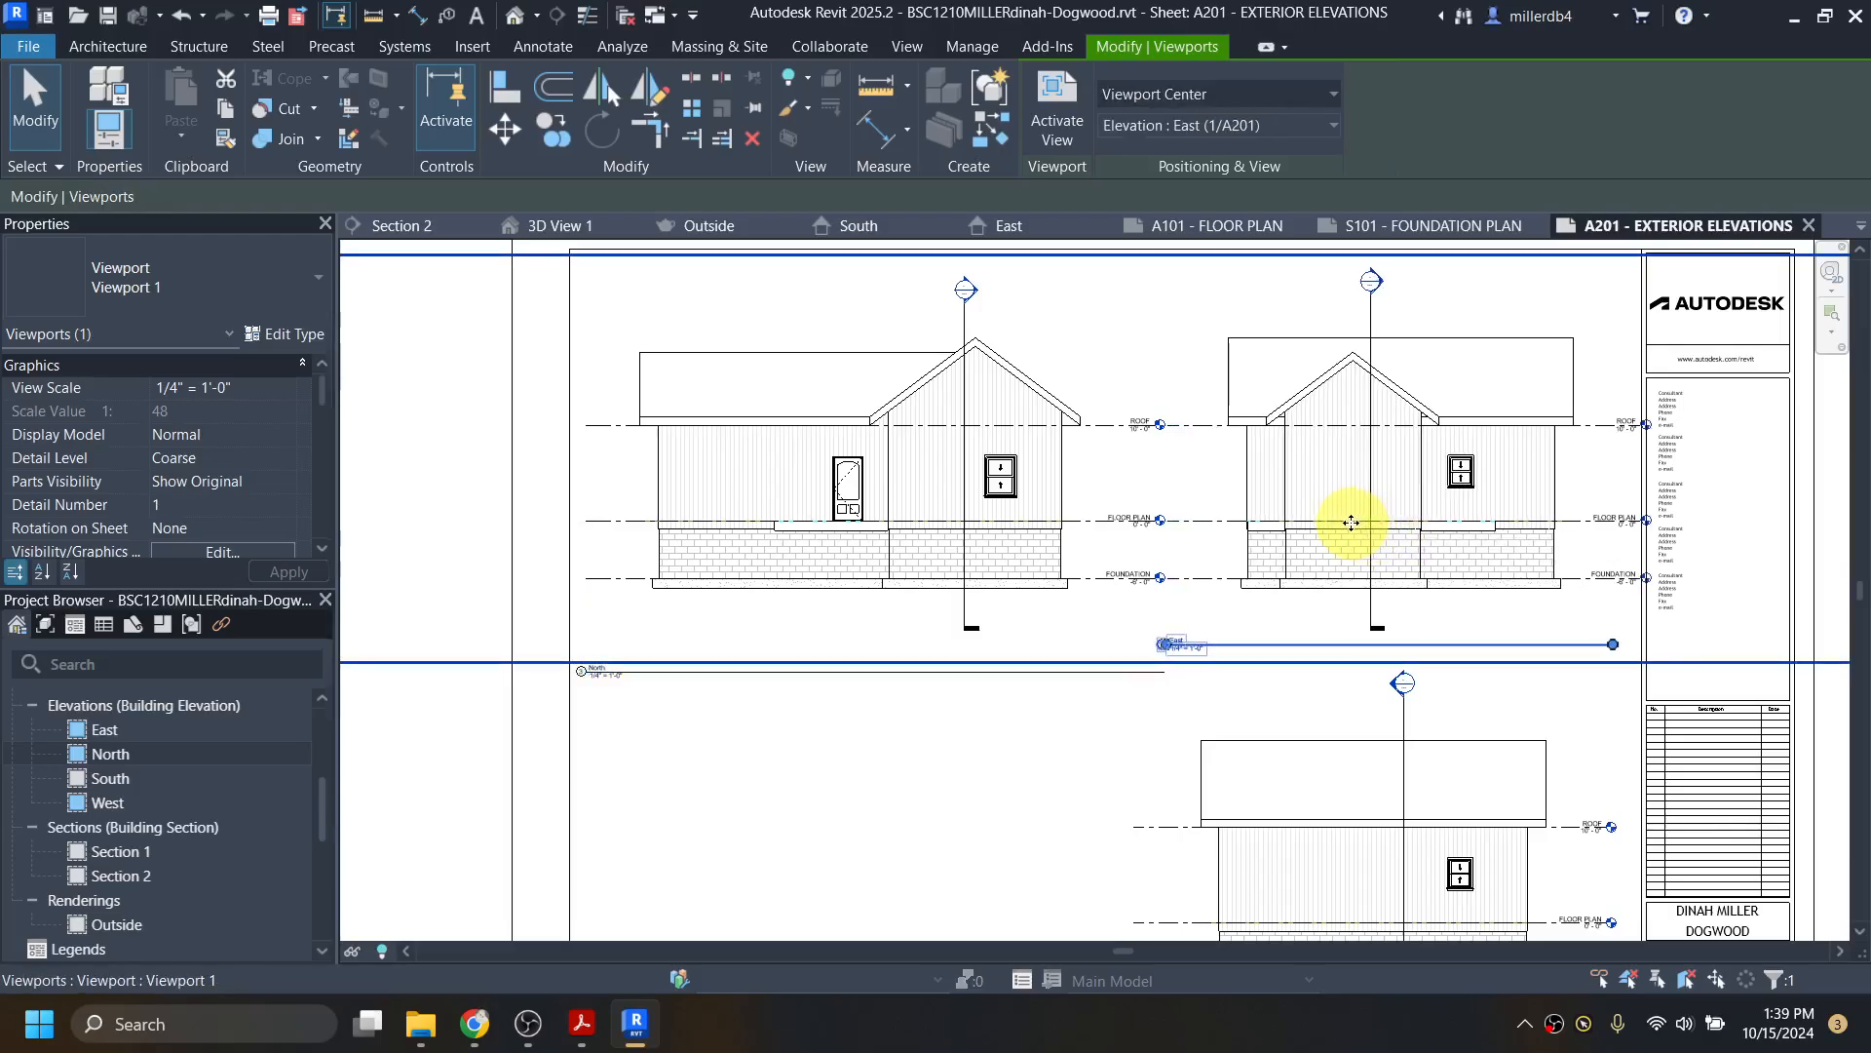
key(Left)
key(Left)
key(Left)
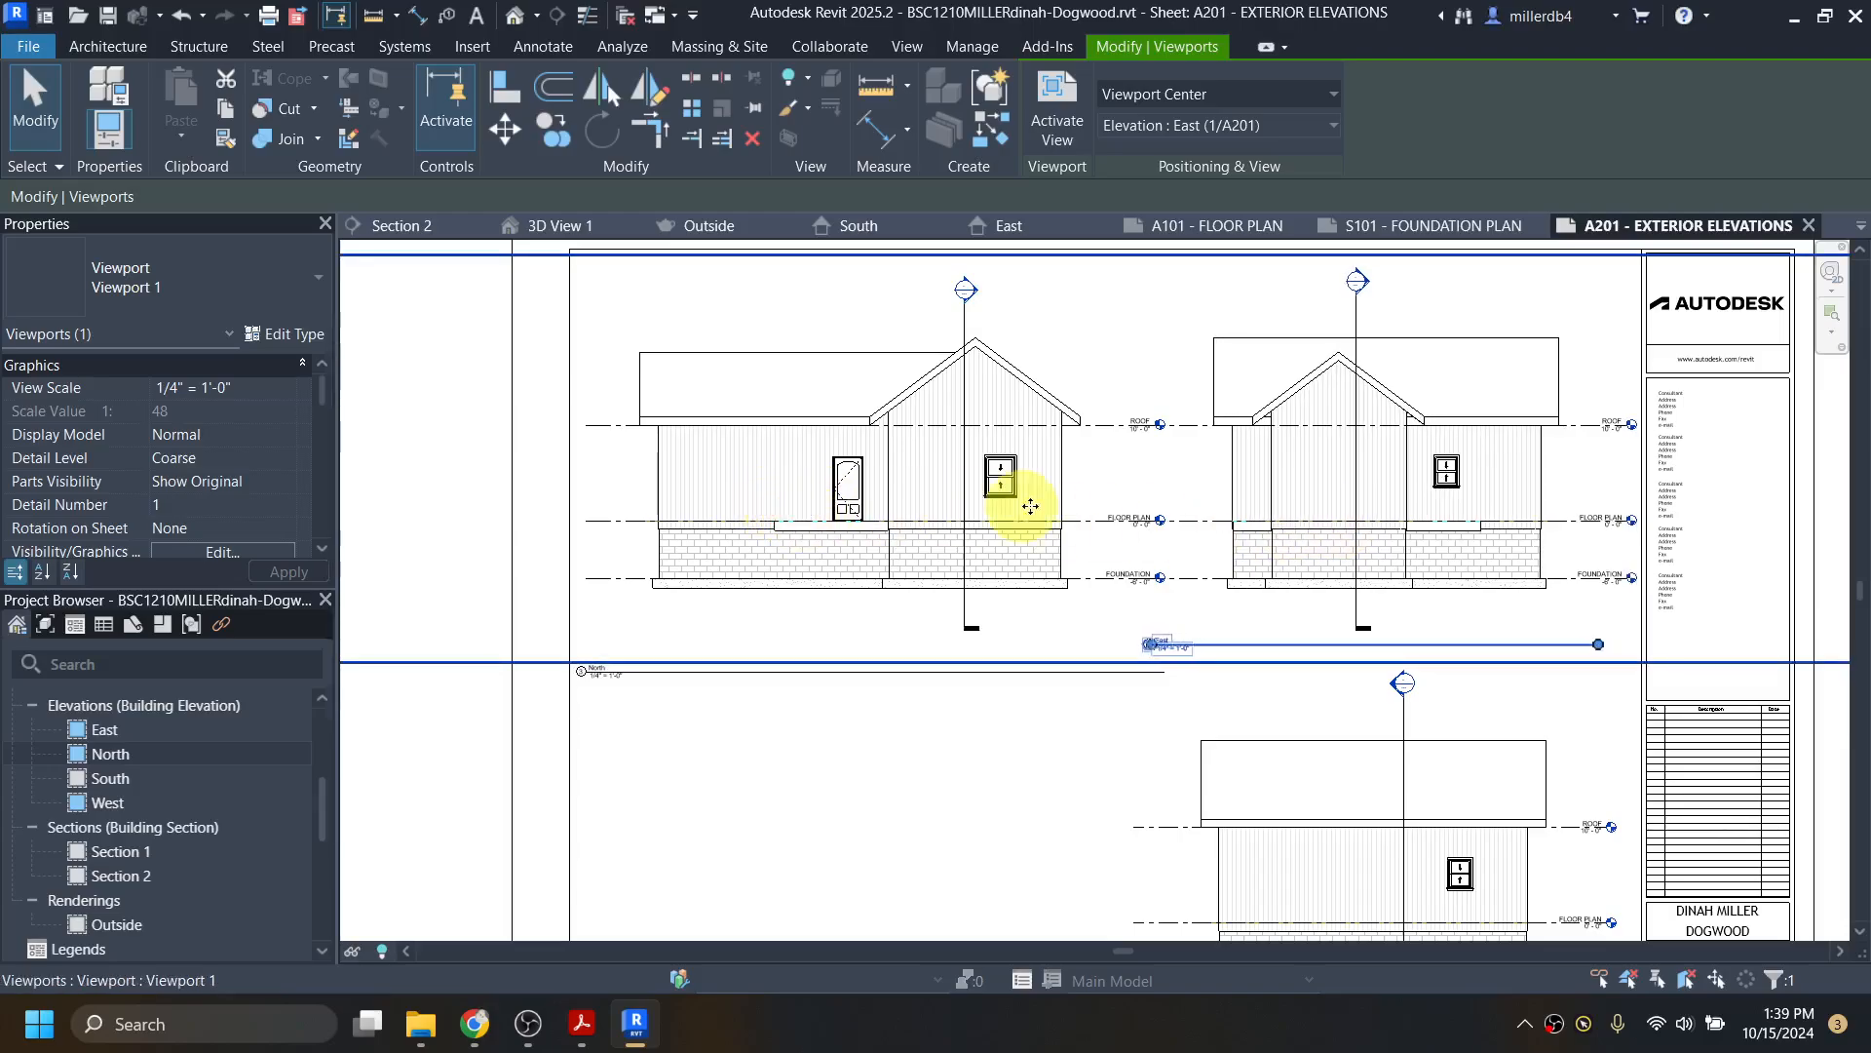
click(822, 718)
click(780, 491)
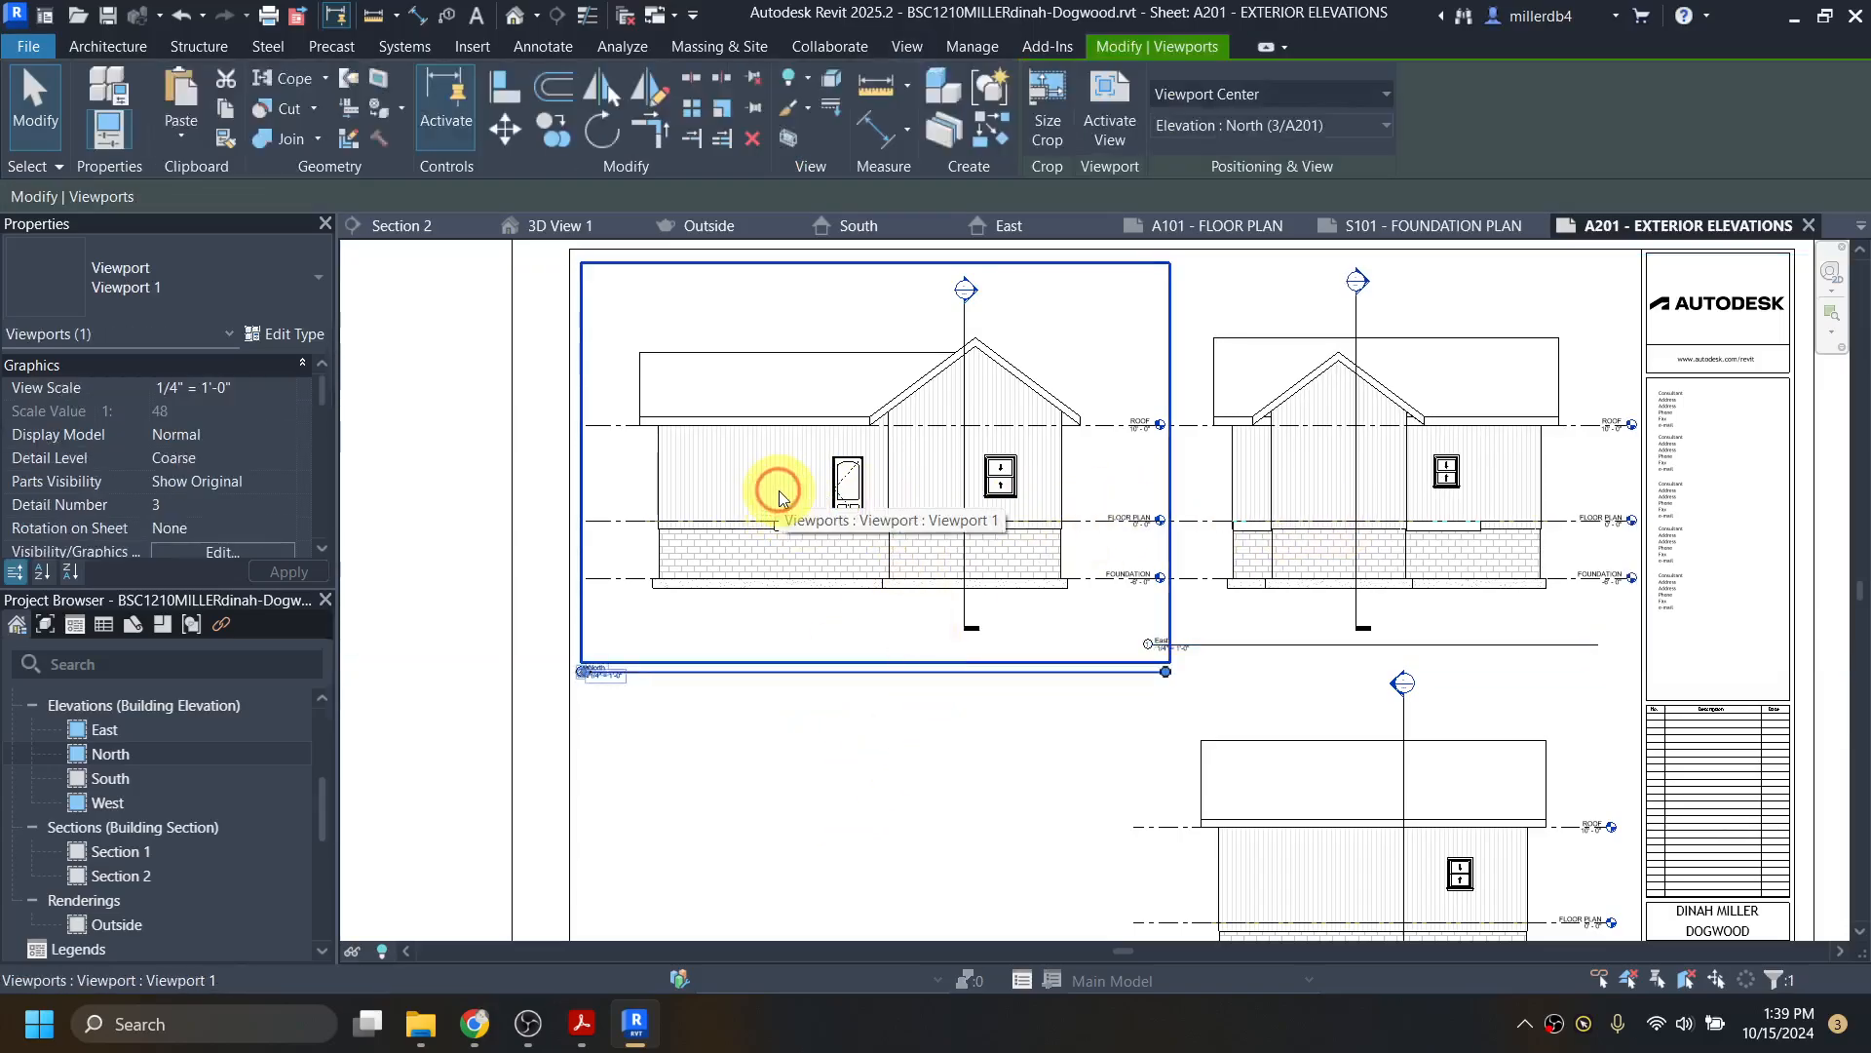
key(Left)
key(Left)
key(Left)
click(710, 741)
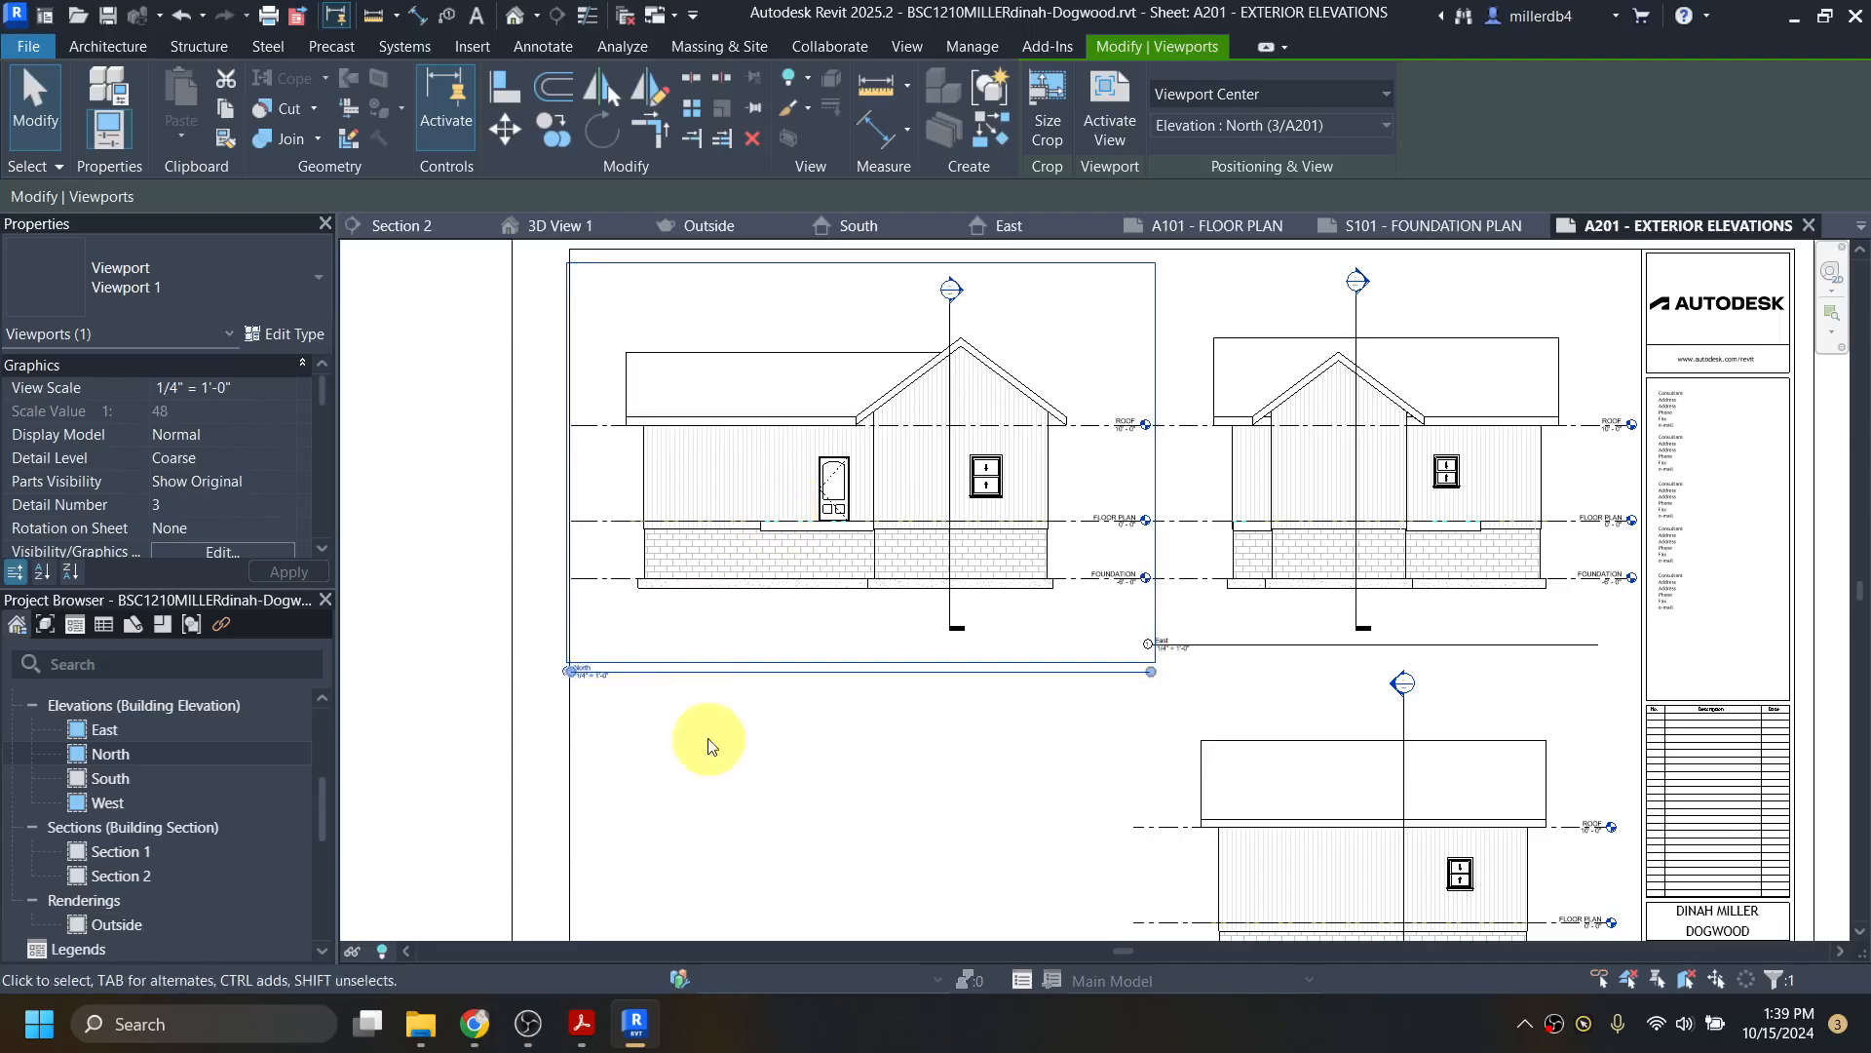
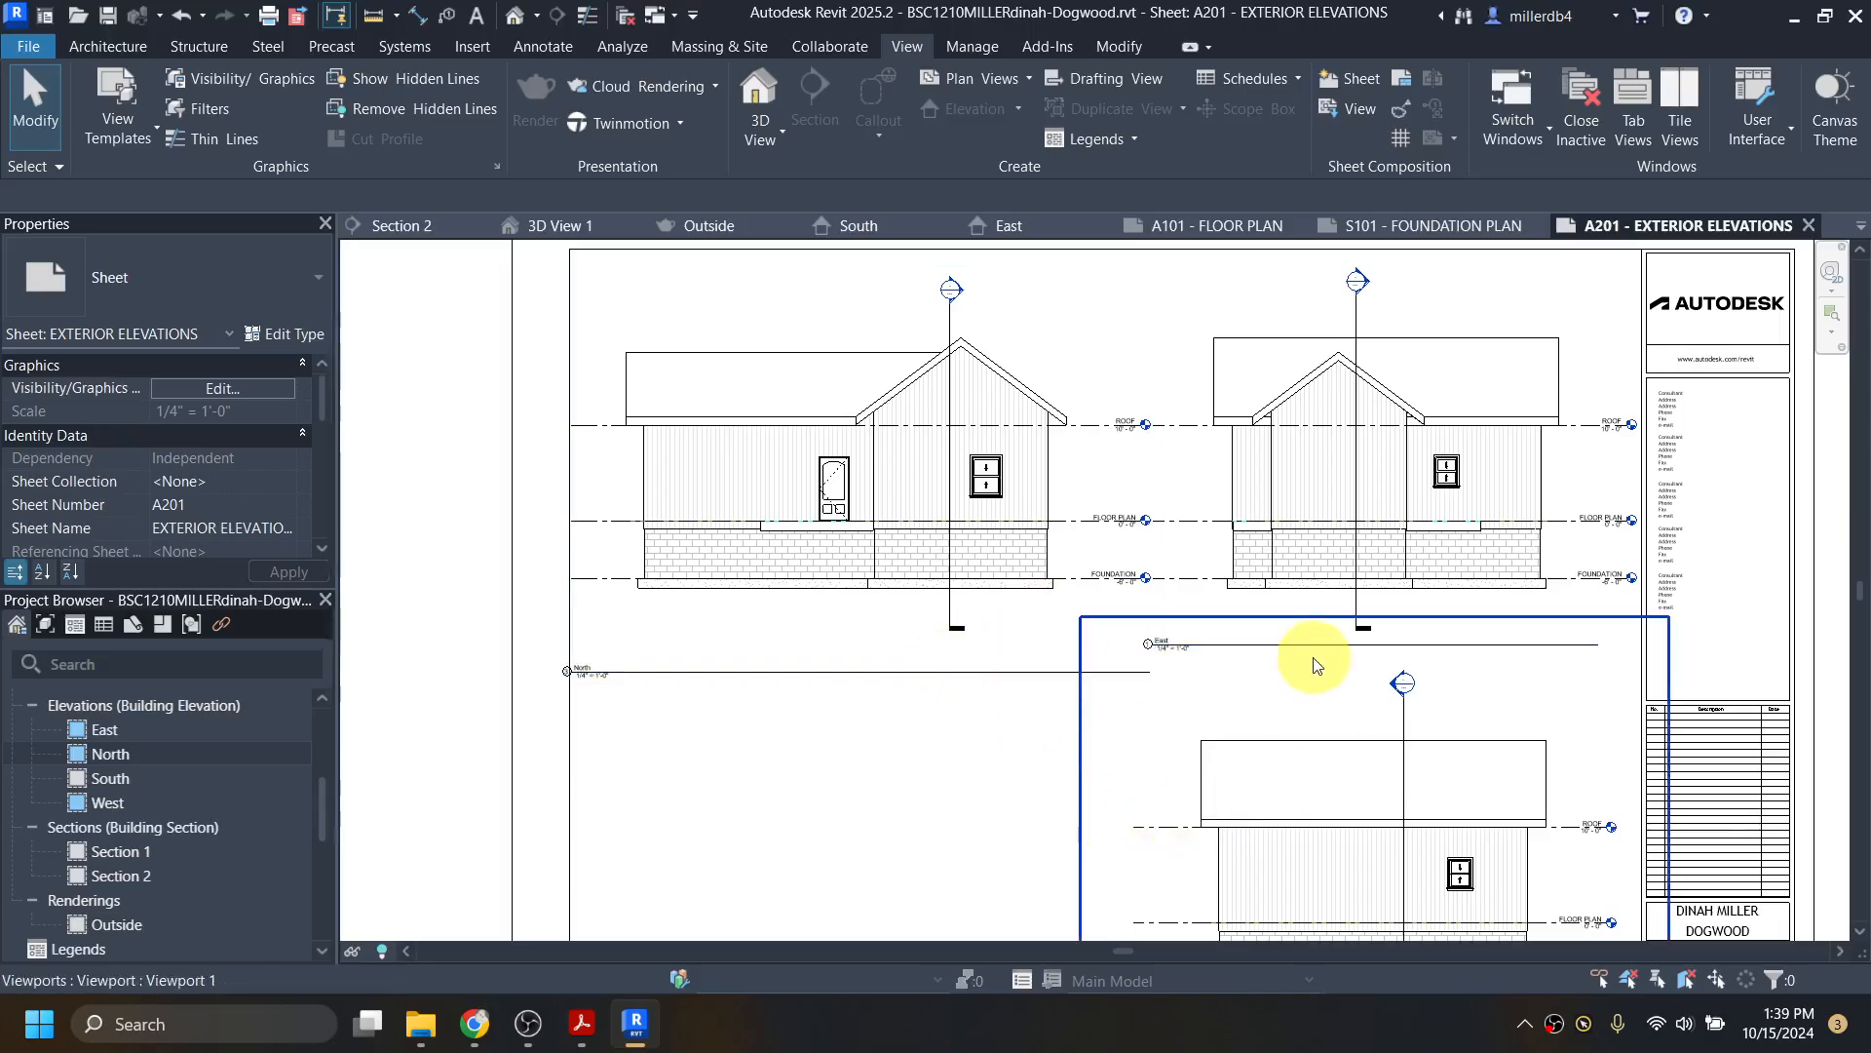
Step: Shorten the East elevation's ROOF level line at its left end so its head clears the title block
double_click(1384, 468)
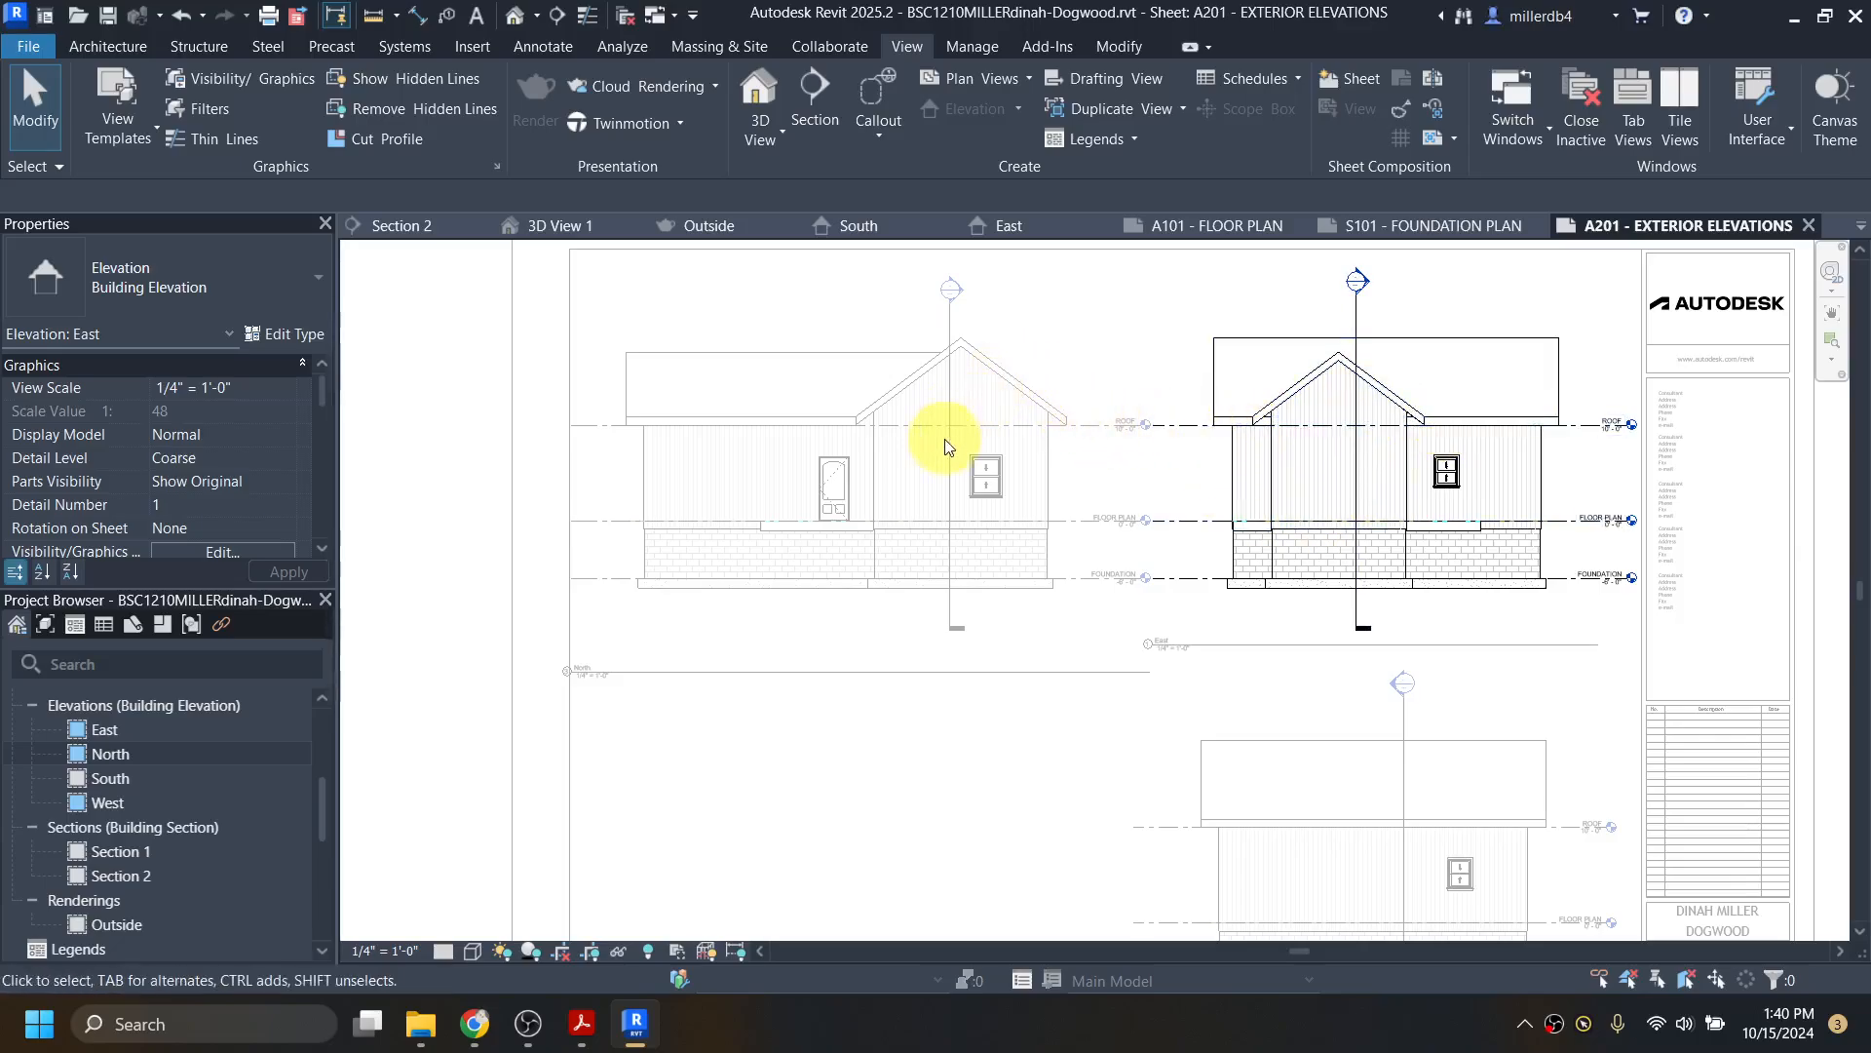
click(1173, 428)
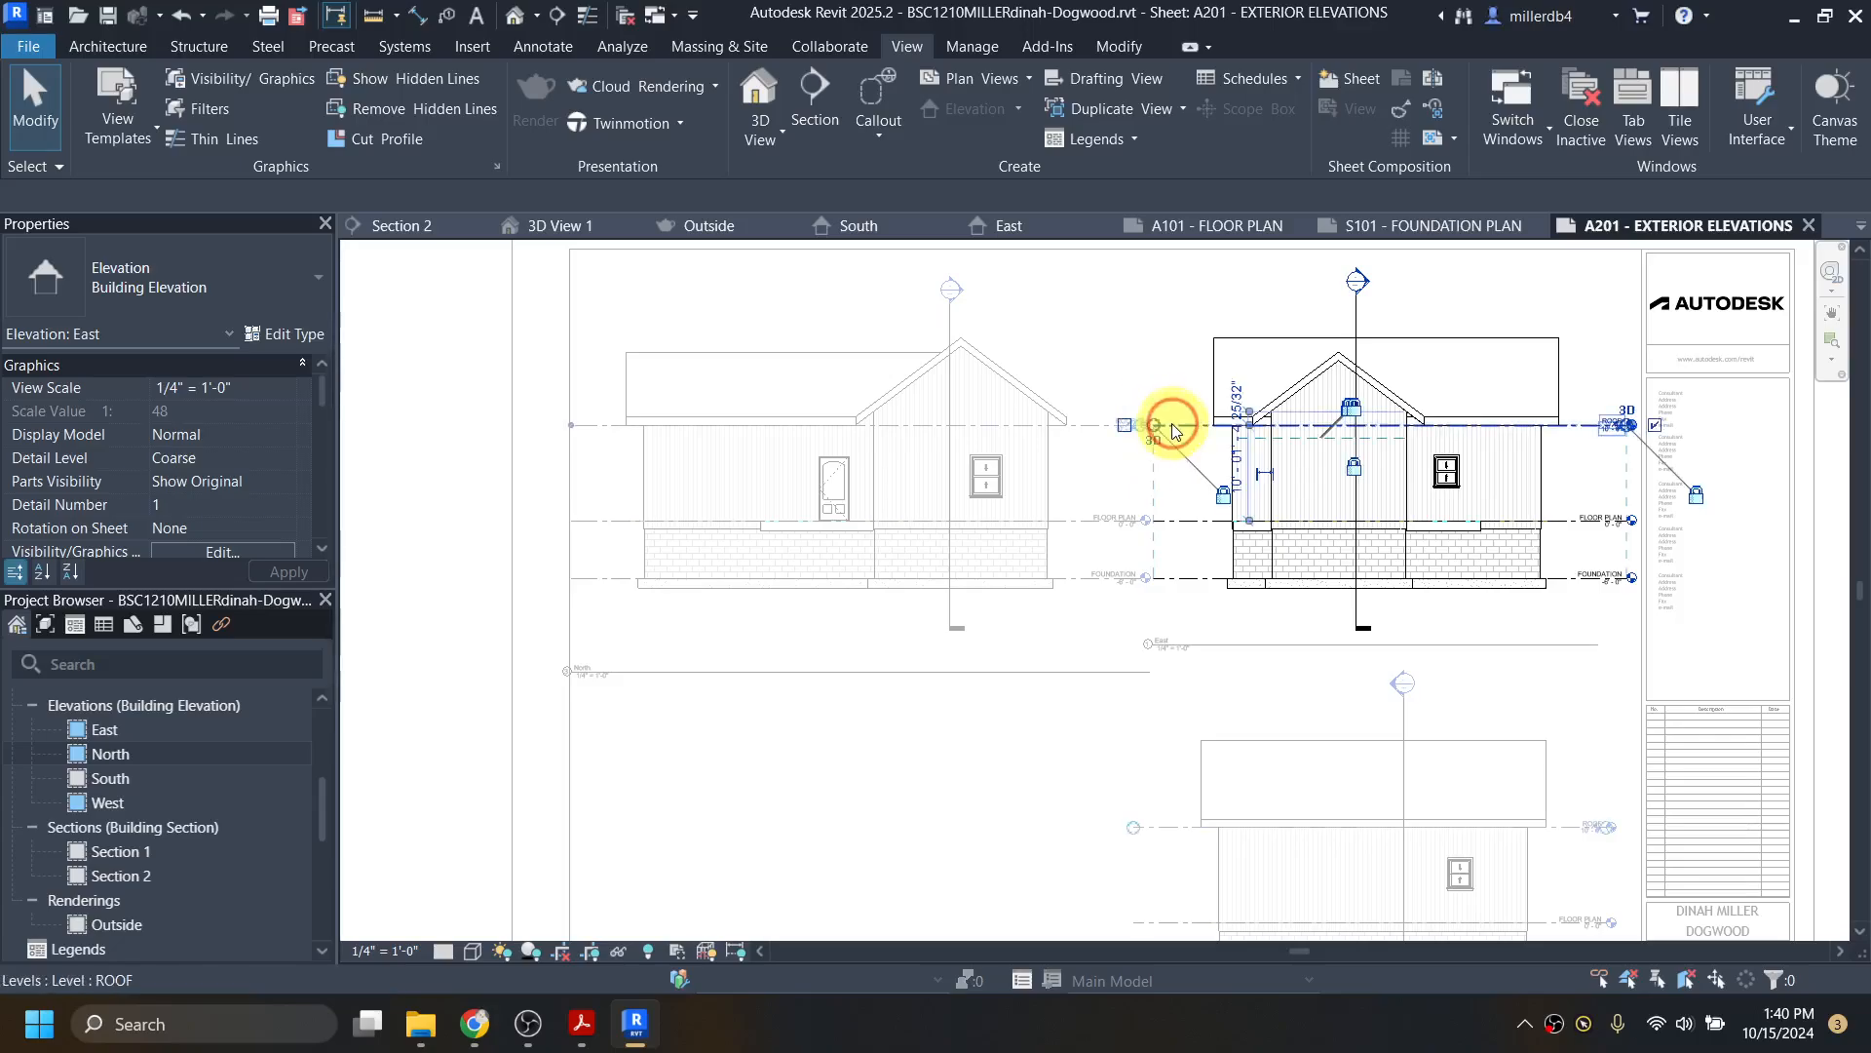
drag(1154, 426, 1190, 426)
scroll(1608, 424, up, 5)
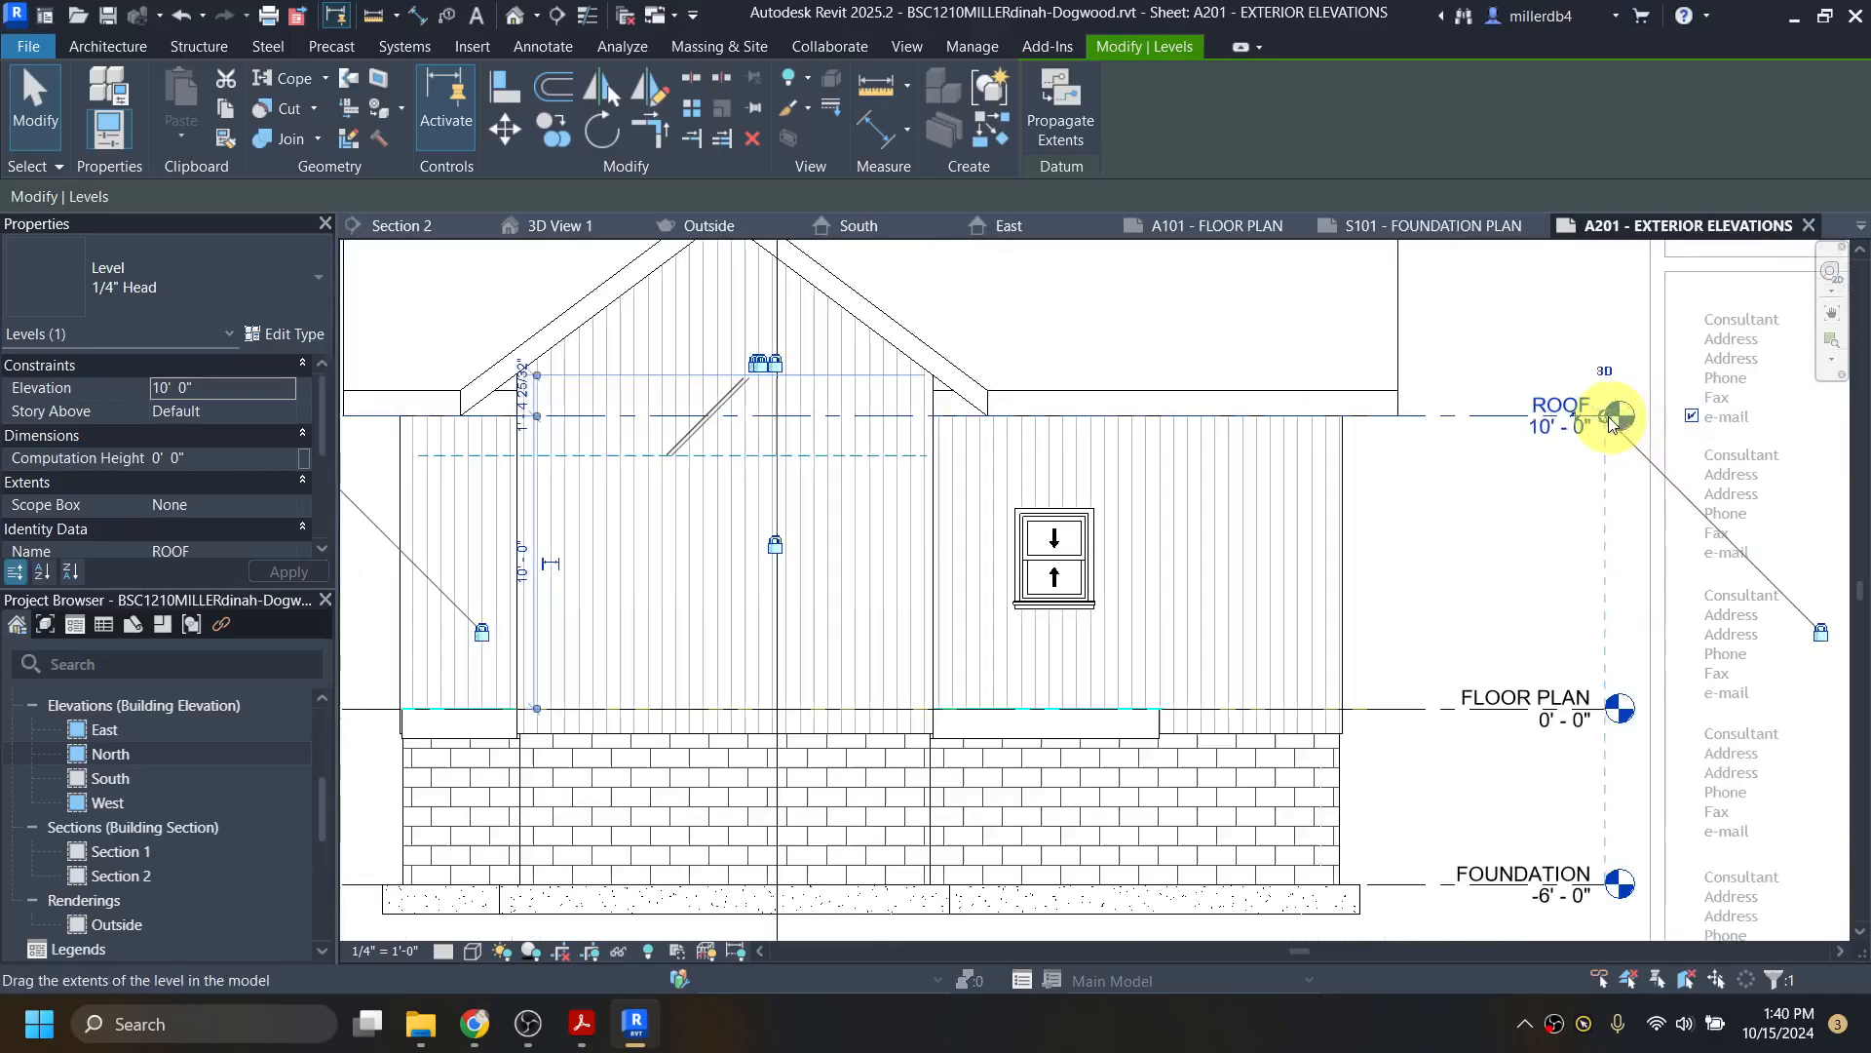
scroll(1610, 422, down, 3)
scroll(1565, 429, down, 3)
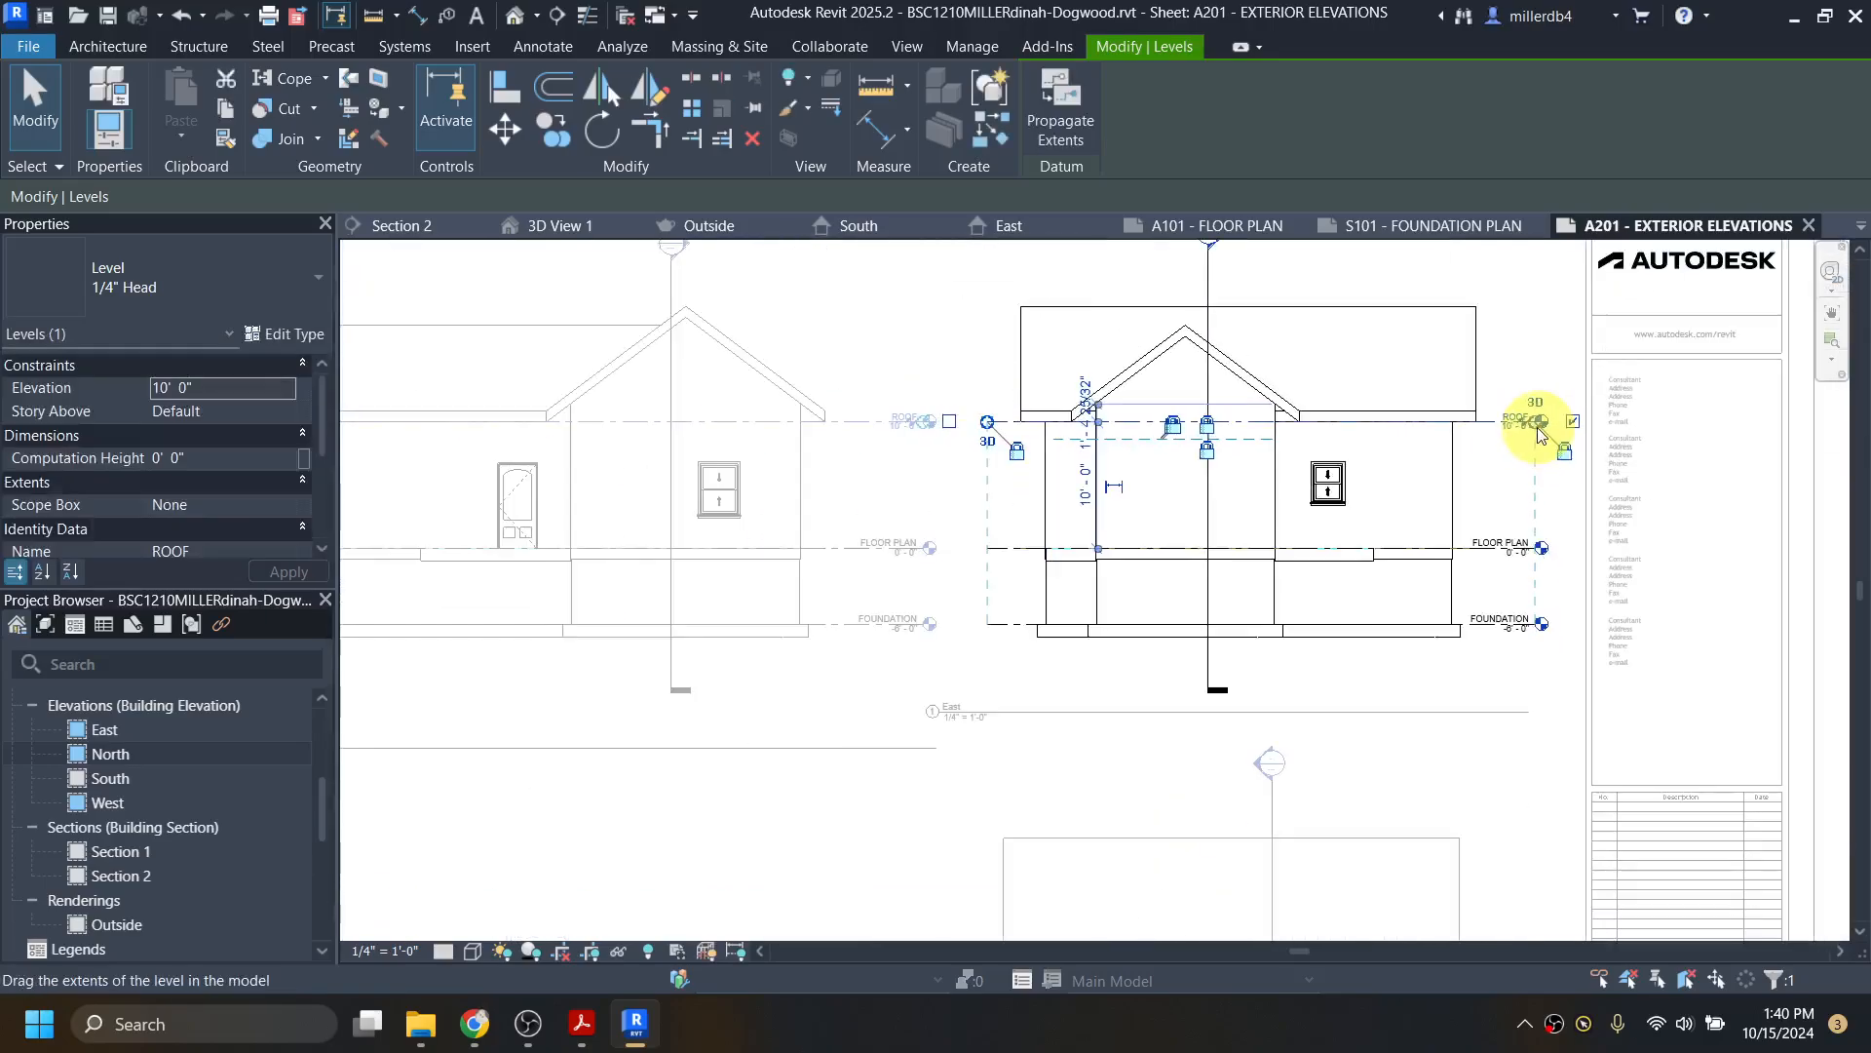
scroll(1538, 434, down, 3)
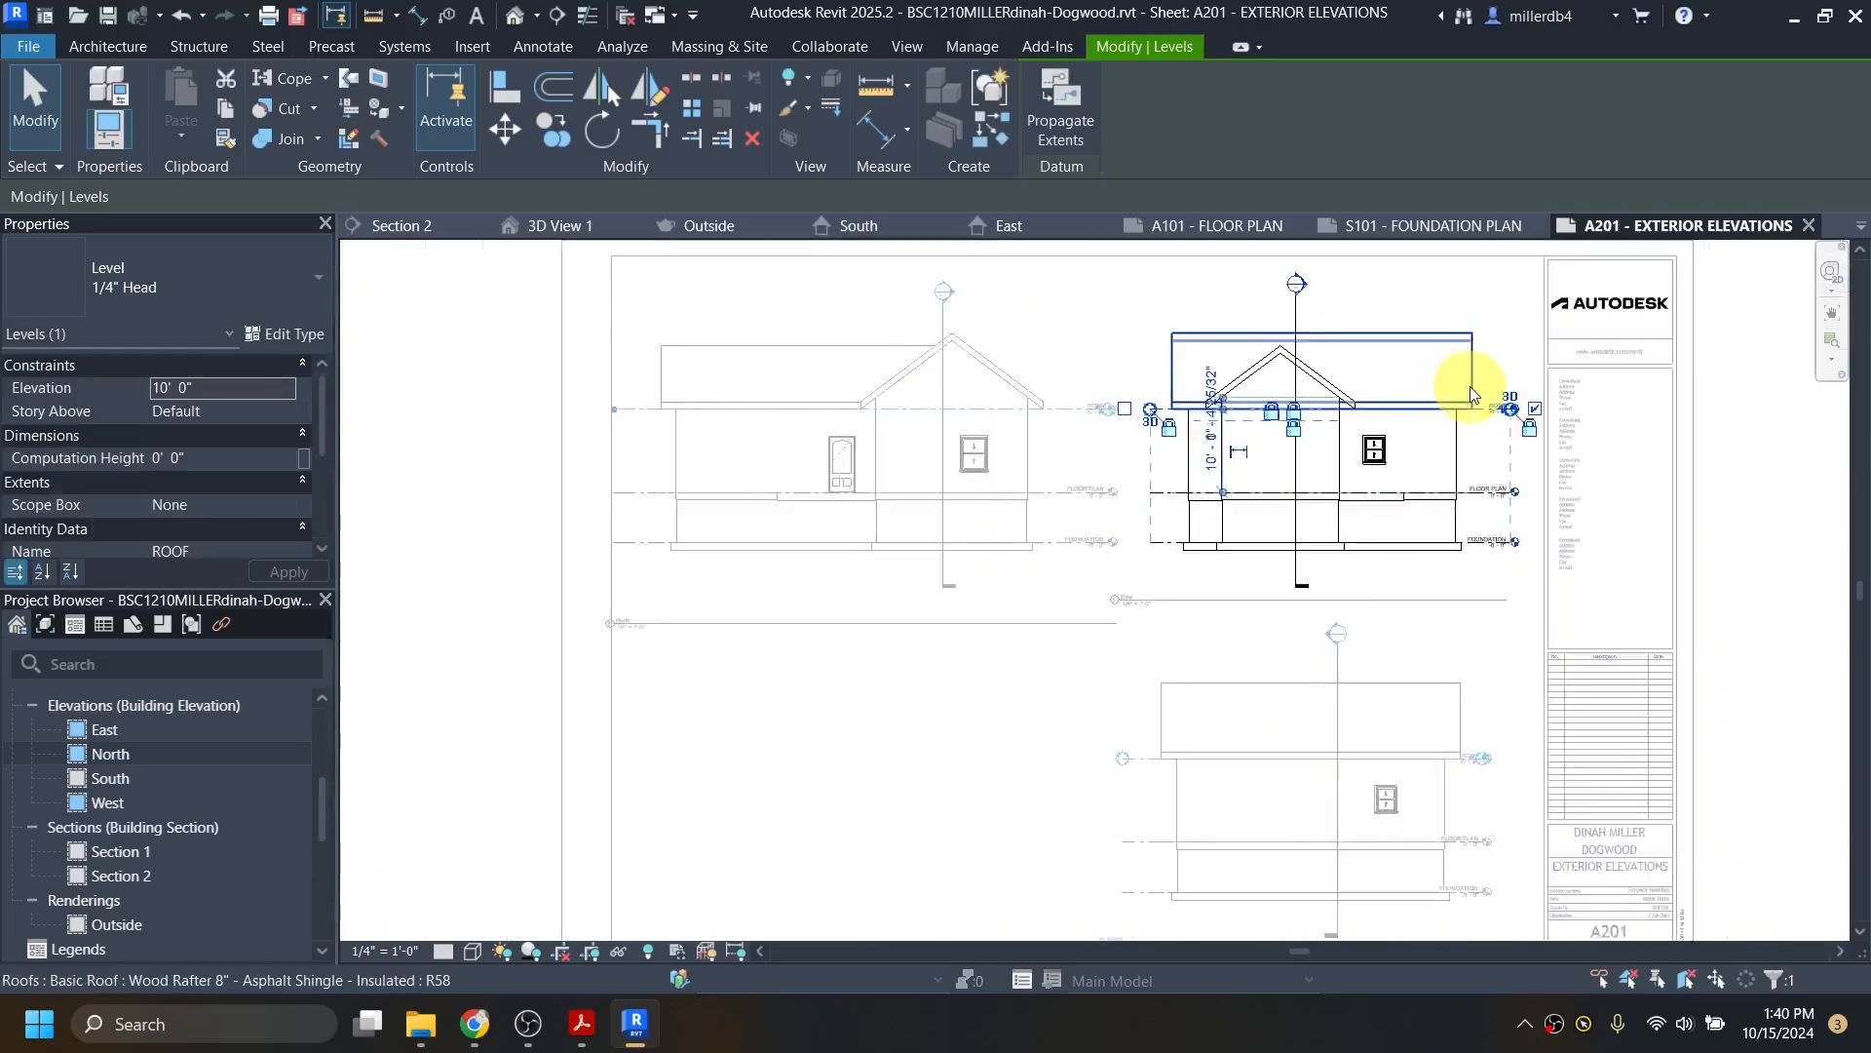
click(1007, 751)
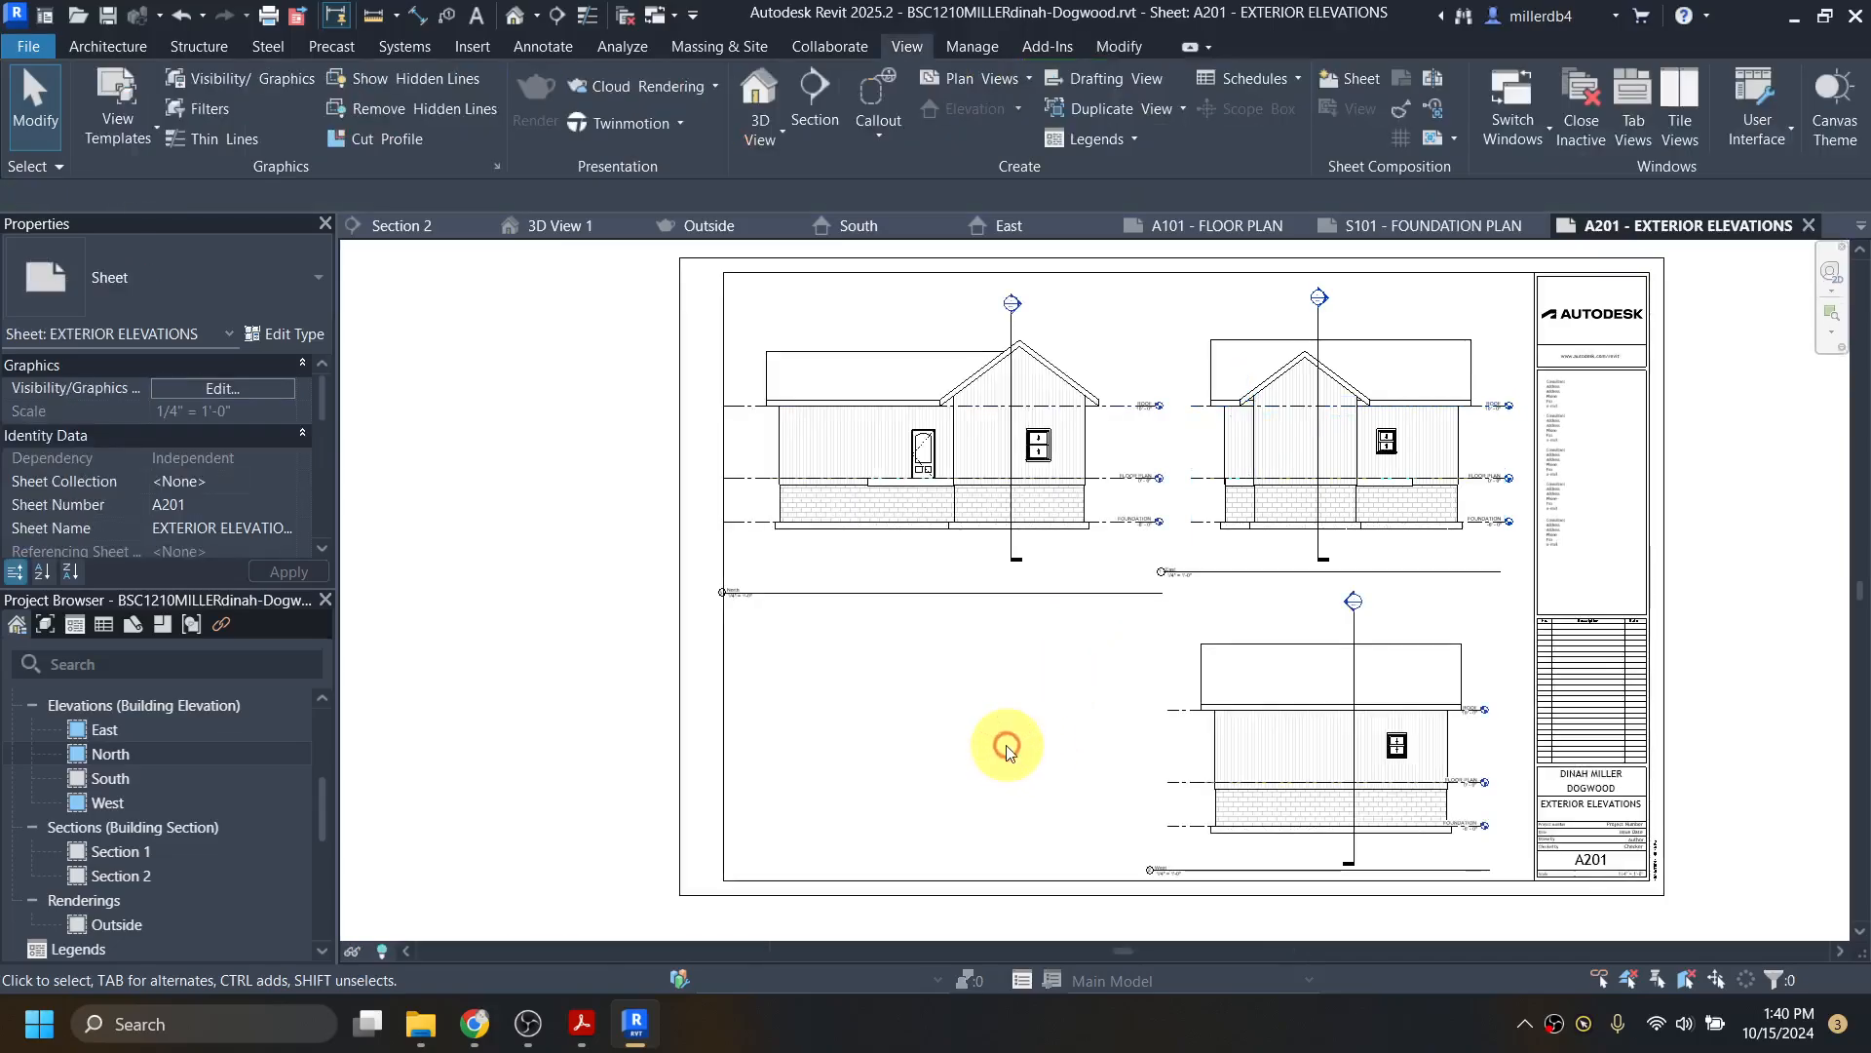
Step: Move the West elevation viewport slightly right and nudge it up
click(1287, 708)
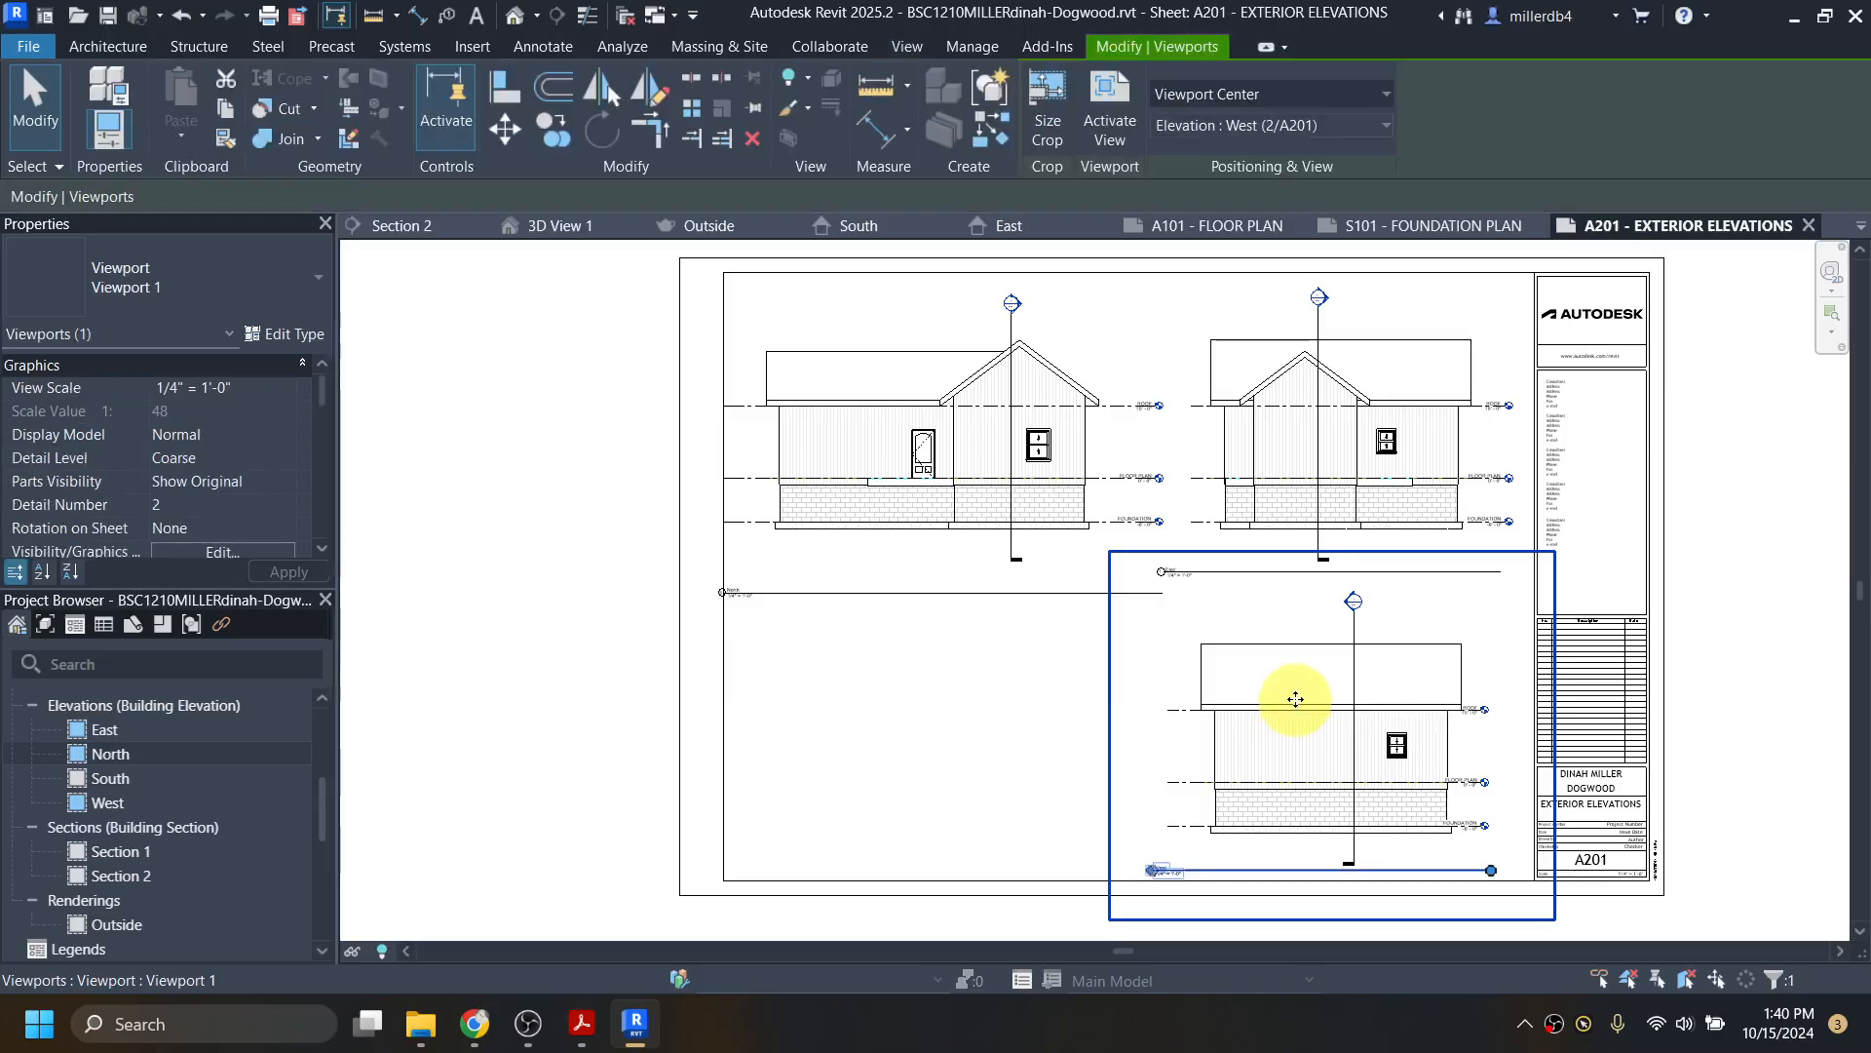
drag(1307, 689, 1310, 692)
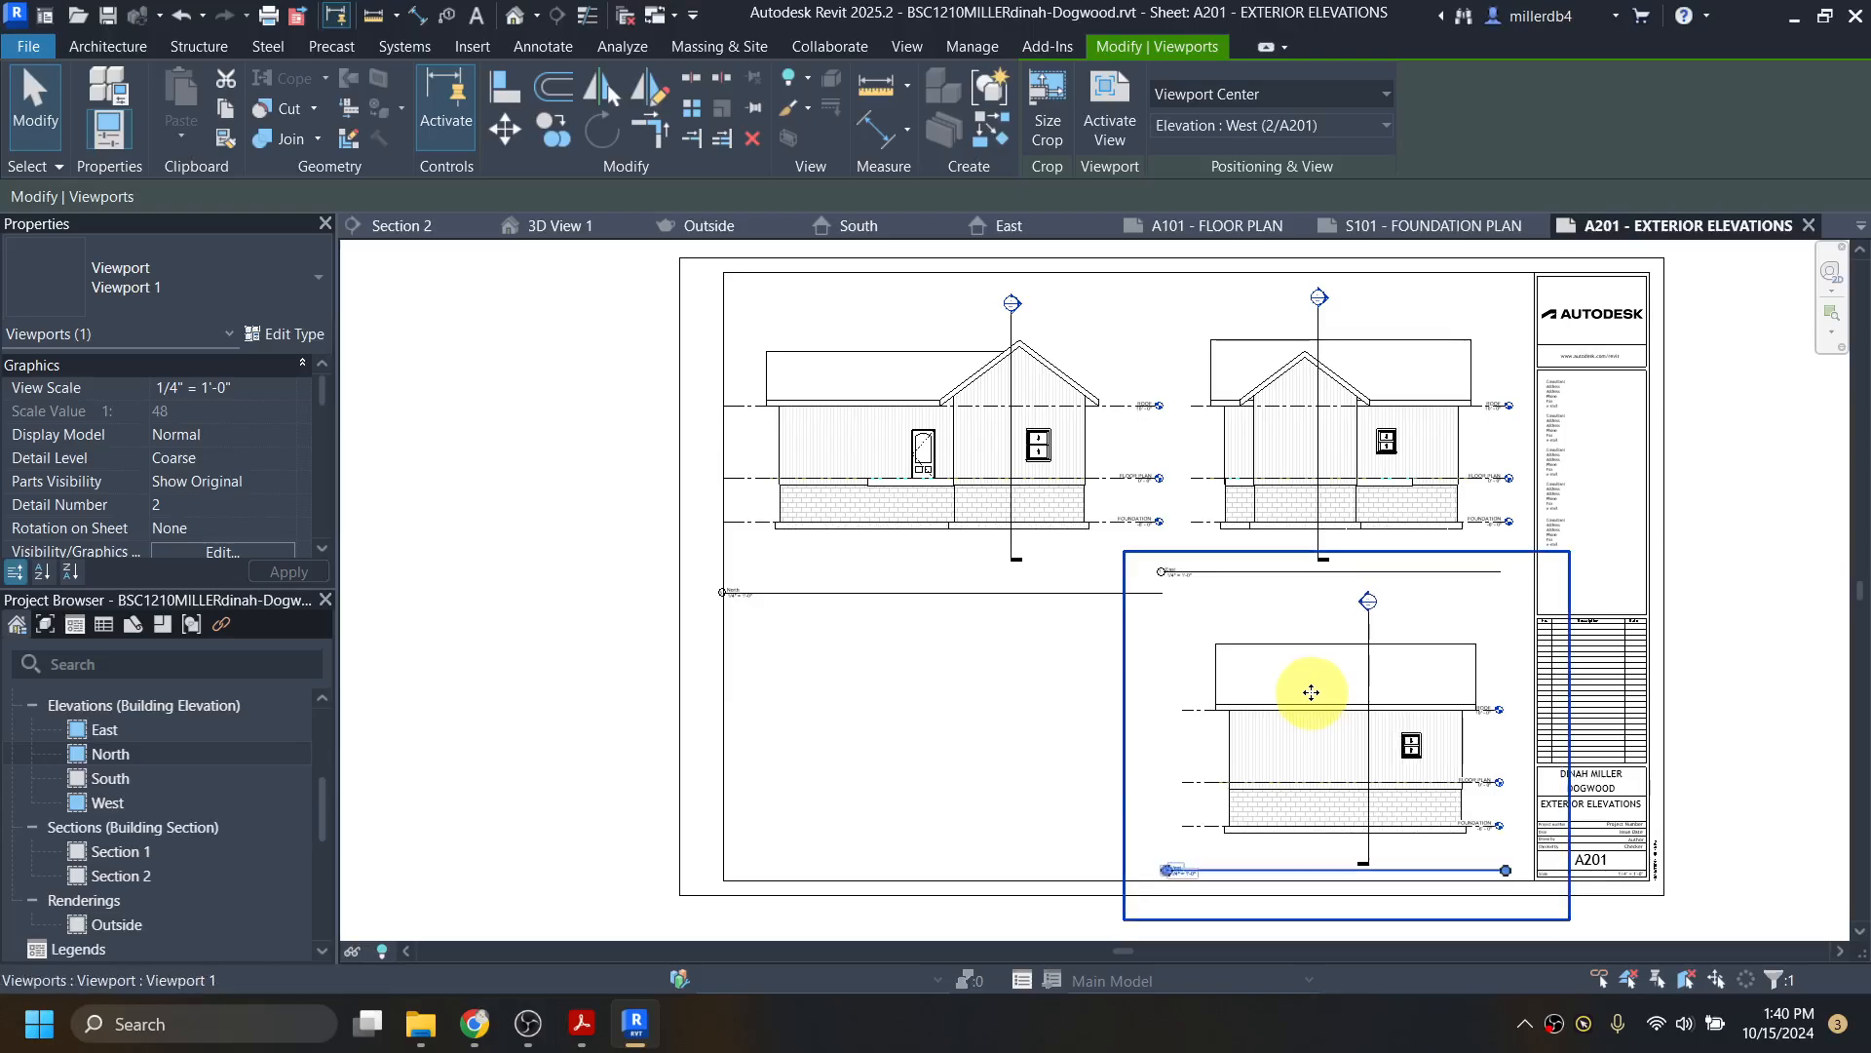
key(Up)
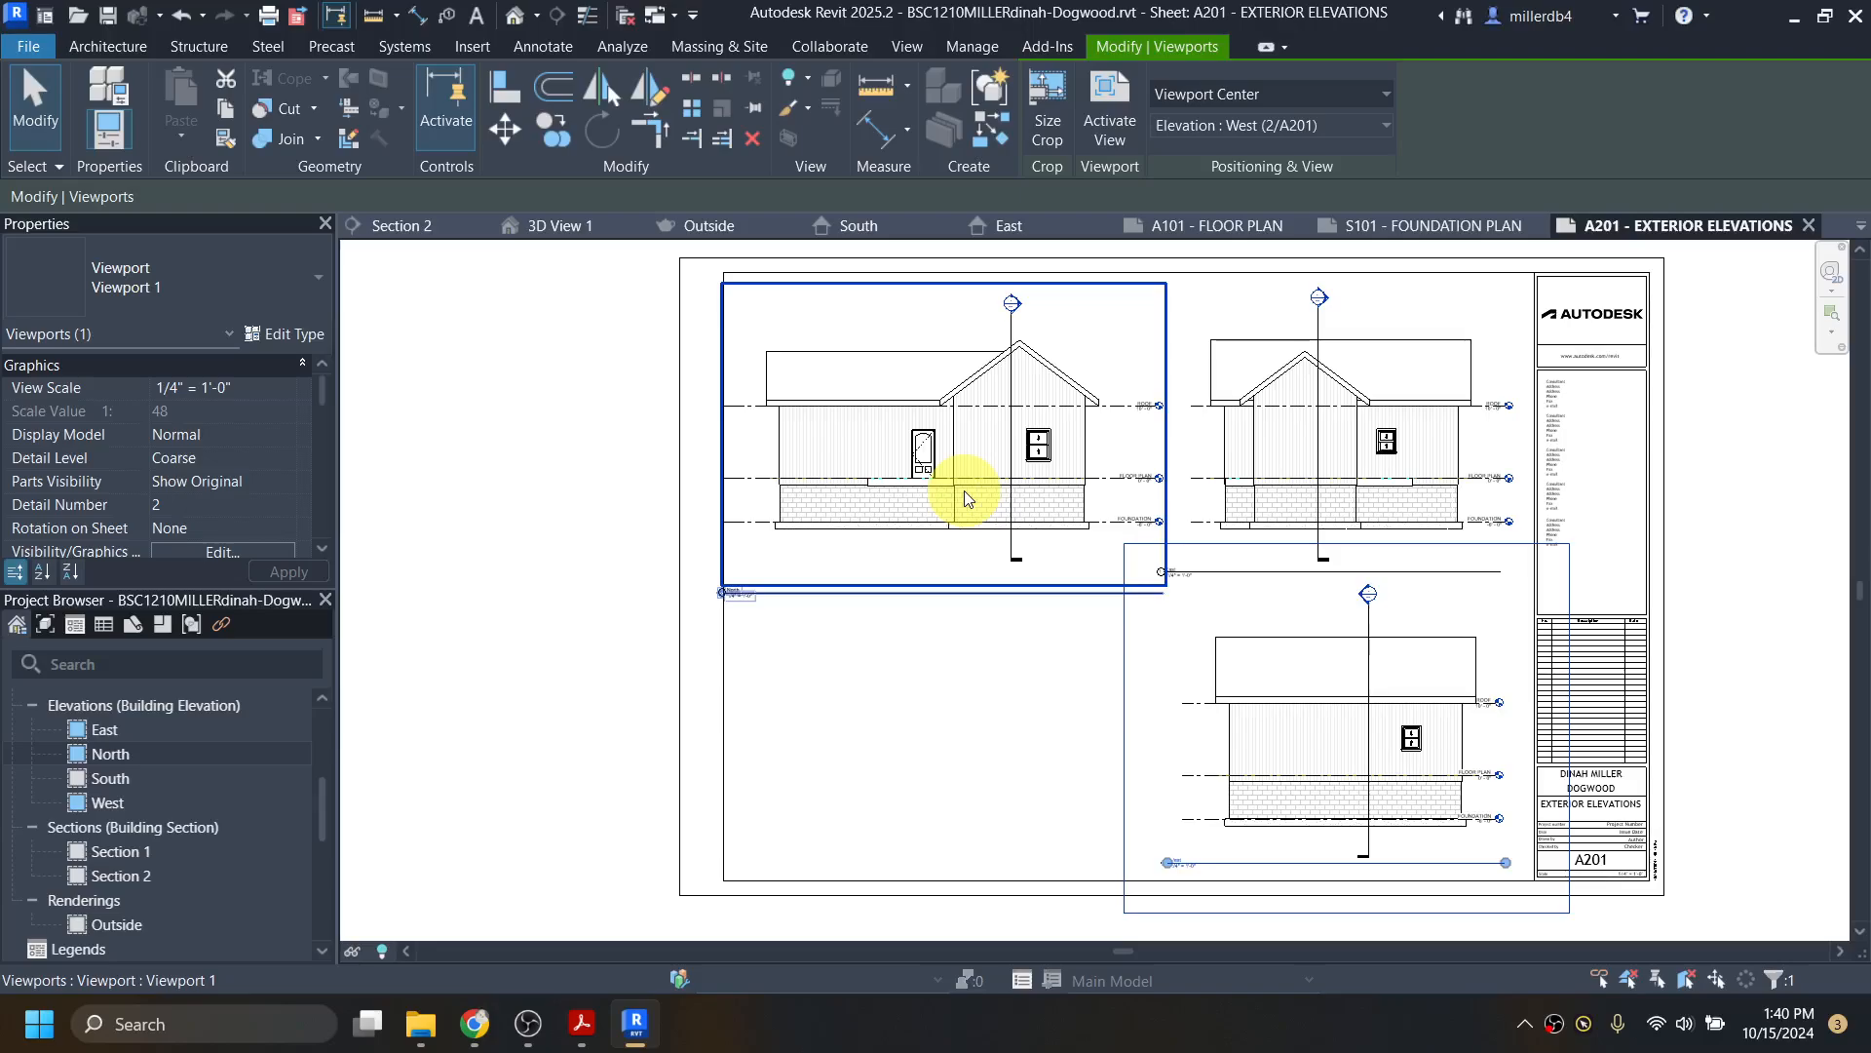
click(944, 643)
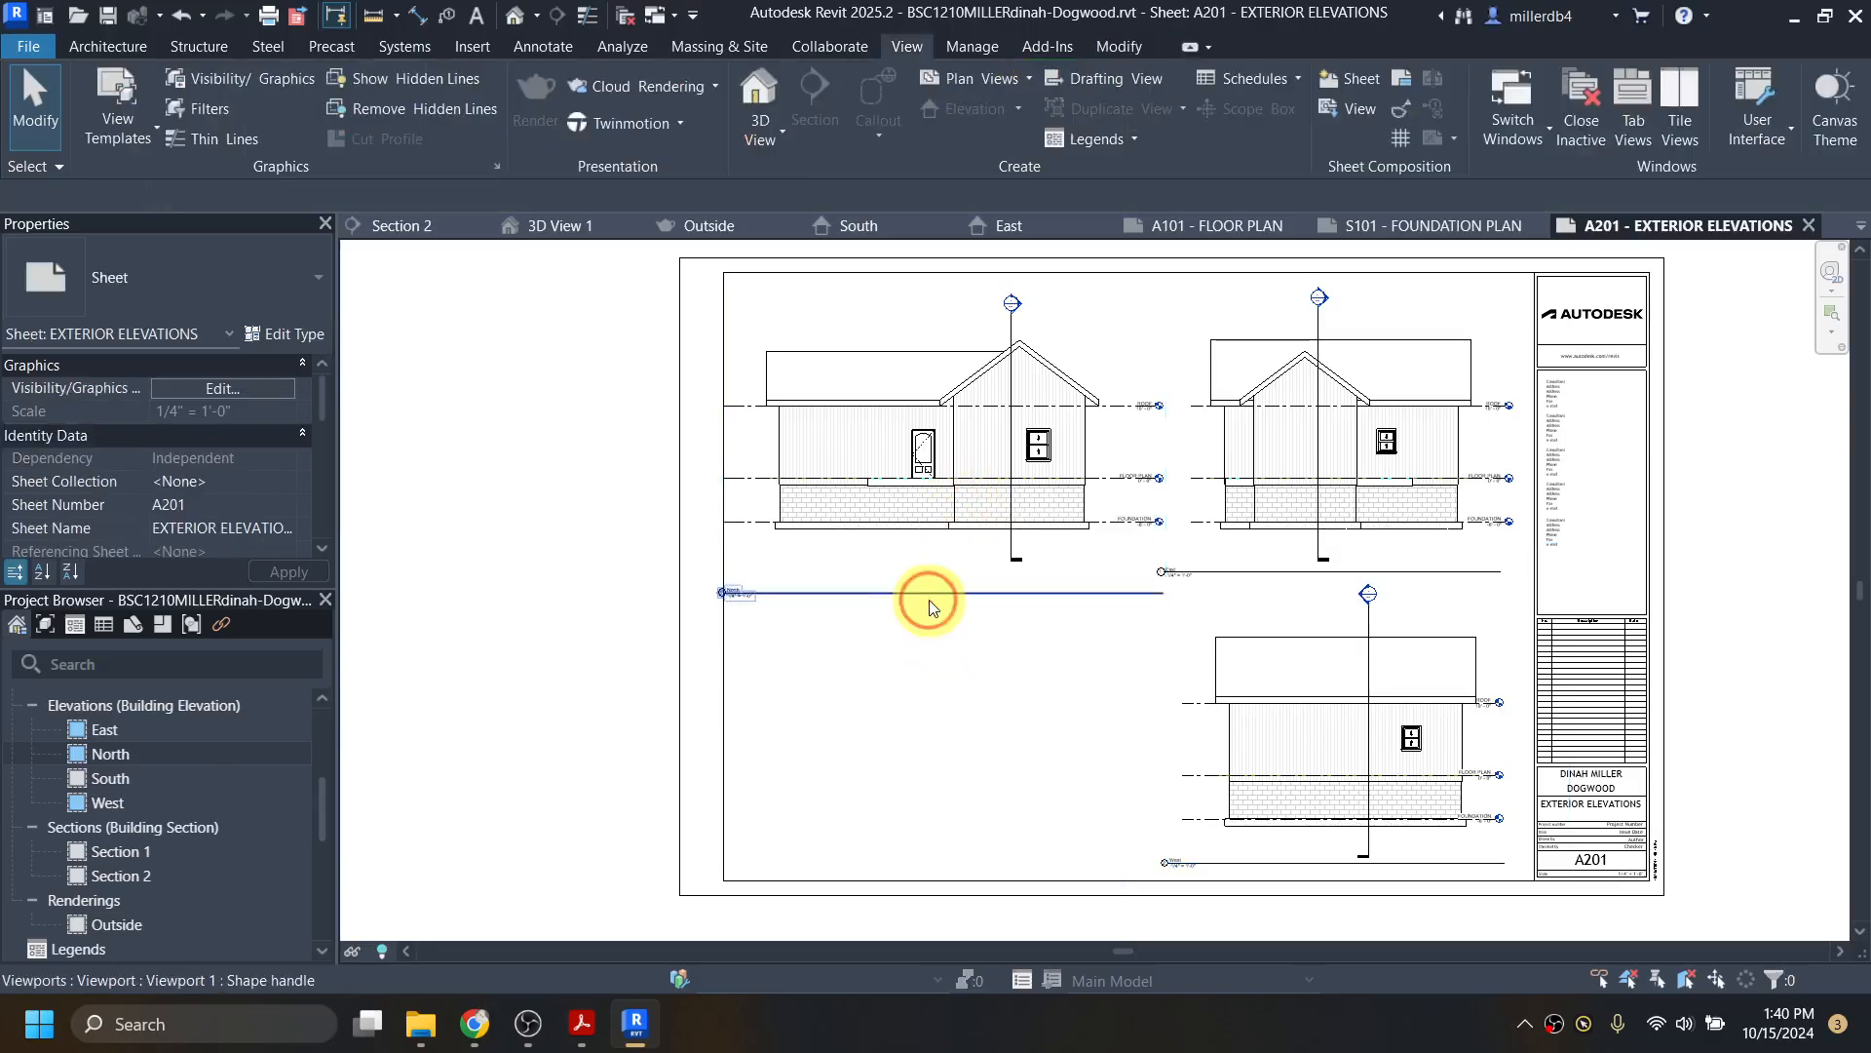
Step: Adjust the North title line and select the ROOF level inside the North elevation viewport
drag(928, 601, 945, 571)
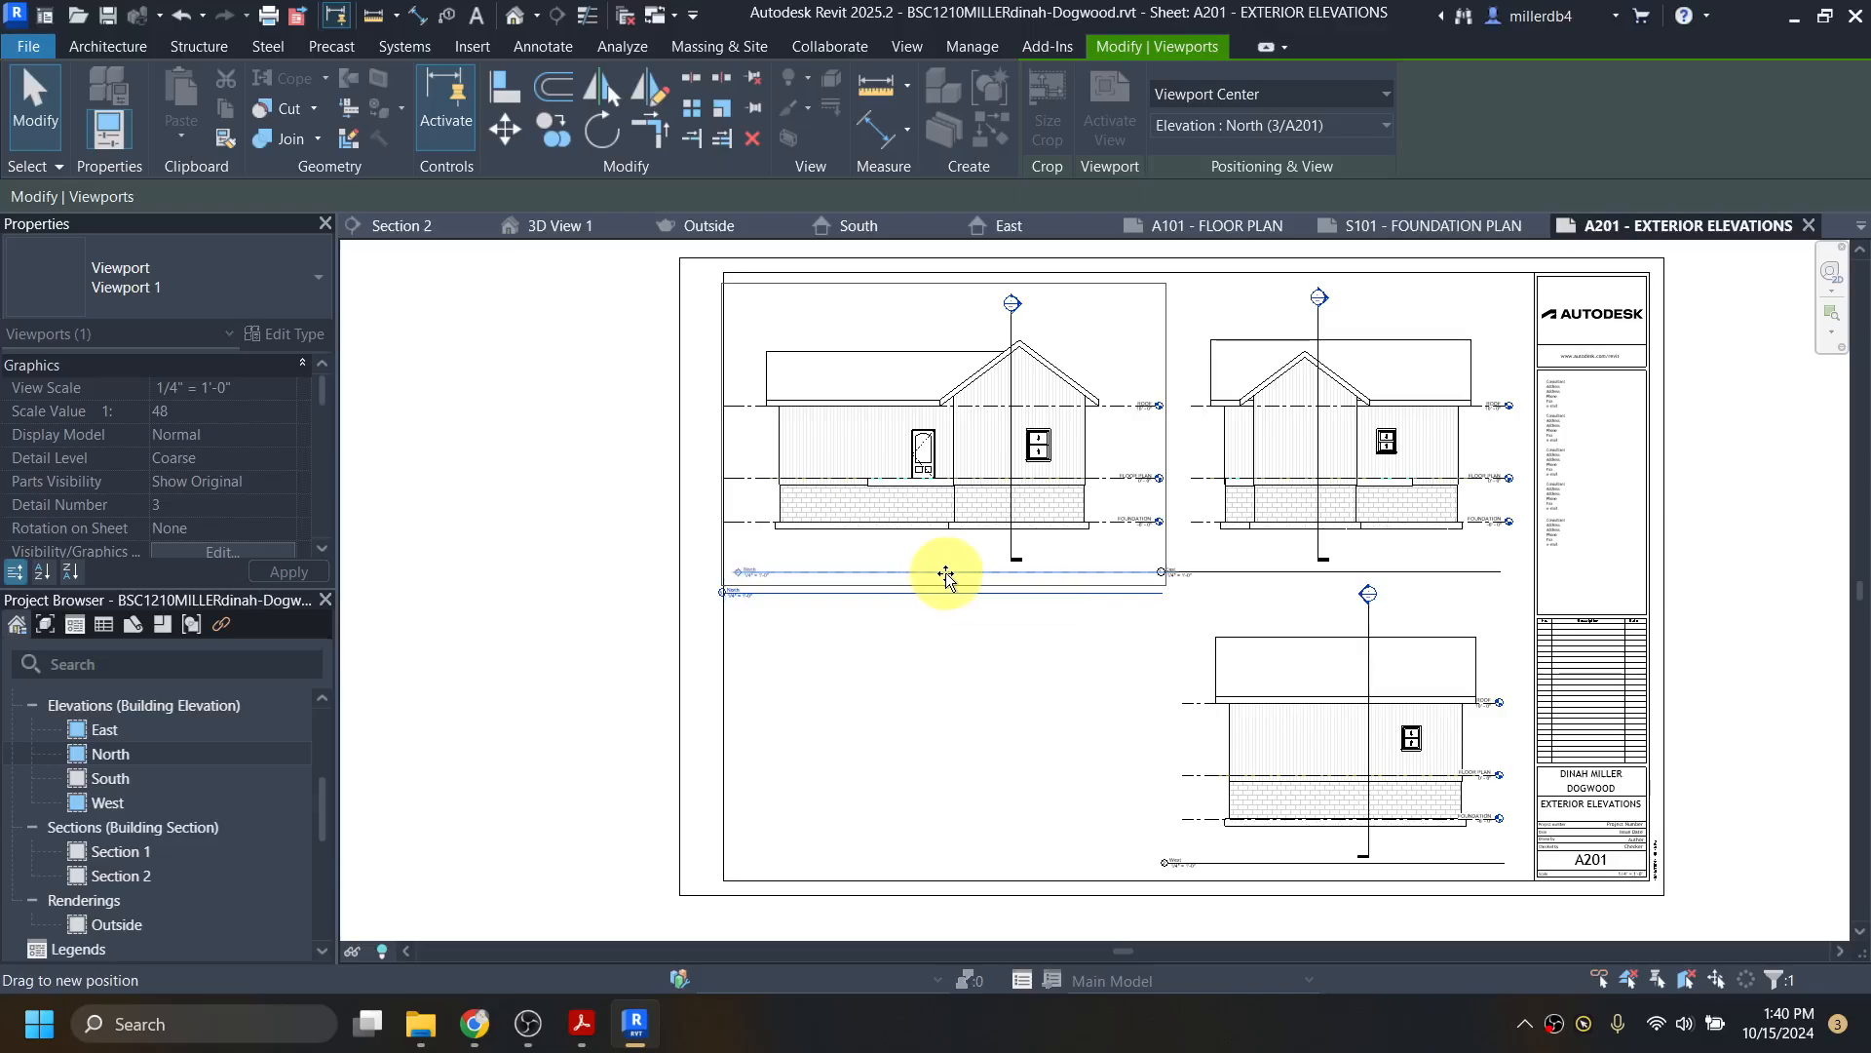
double_click(874, 498)
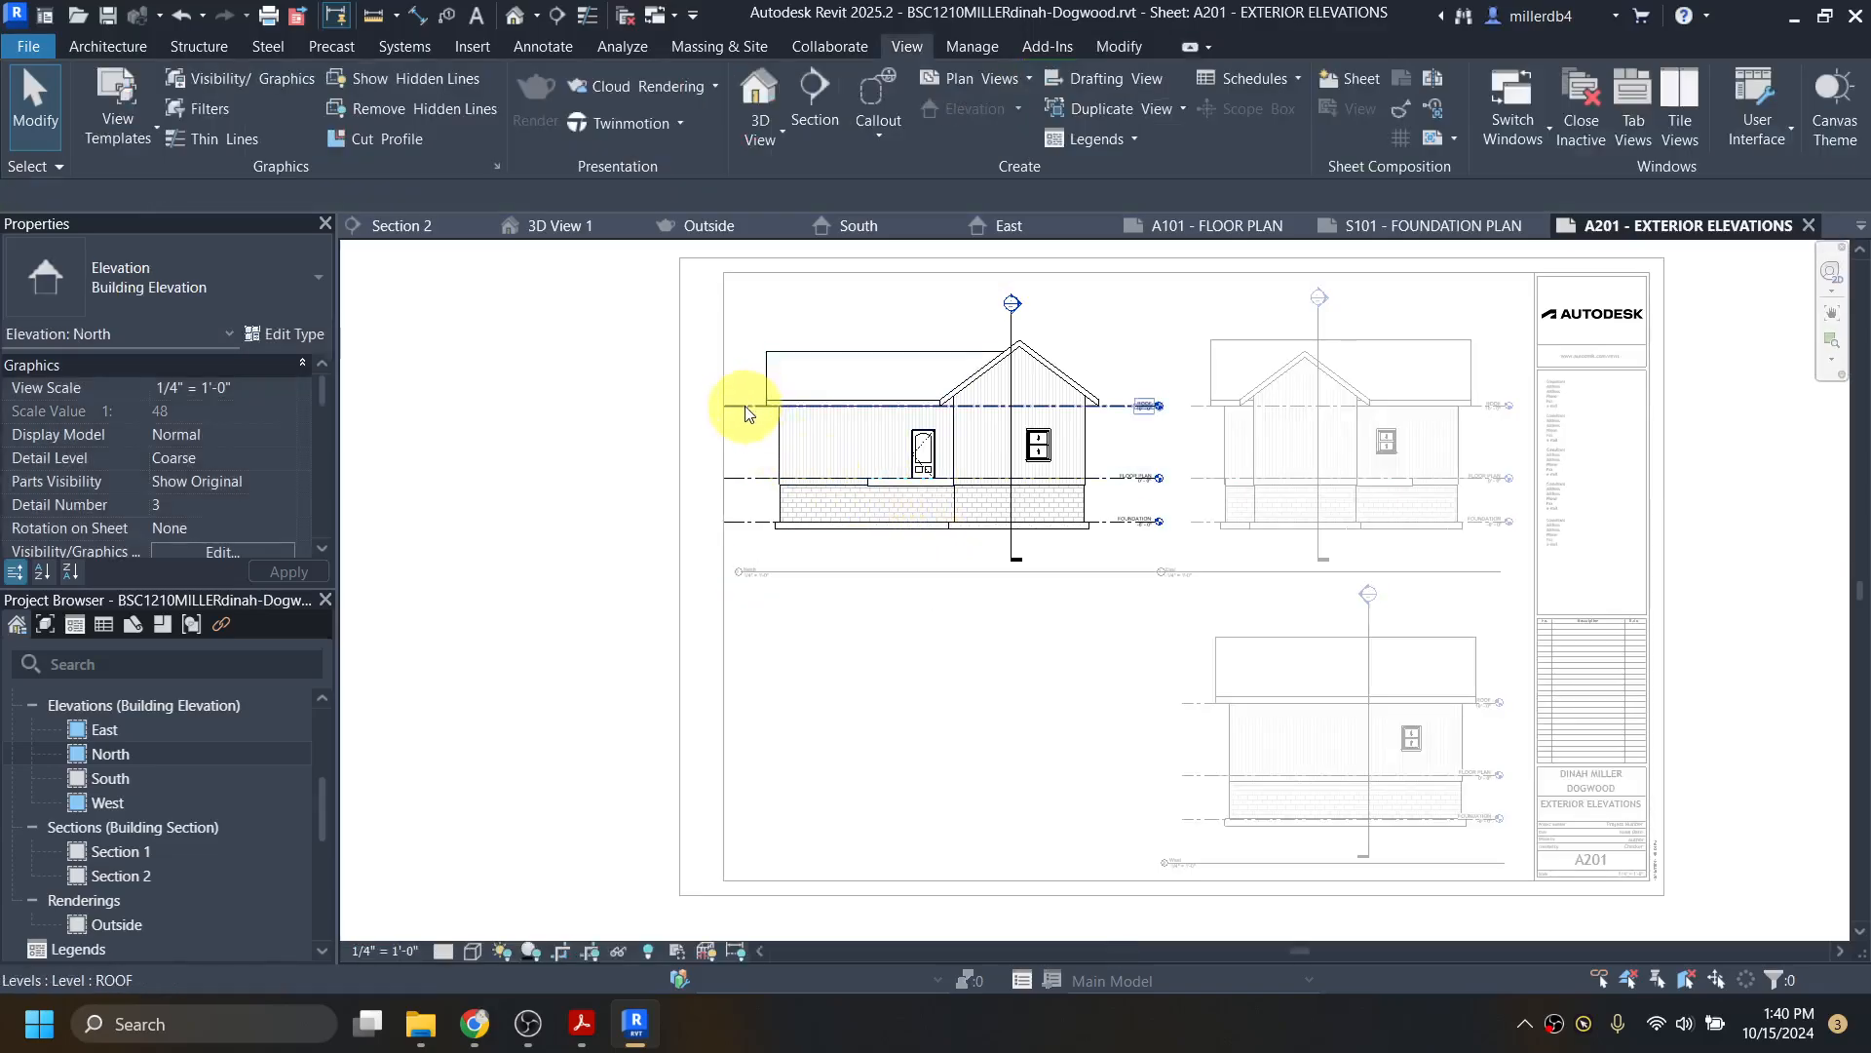
click(747, 416)
scroll(725, 408, up, 4)
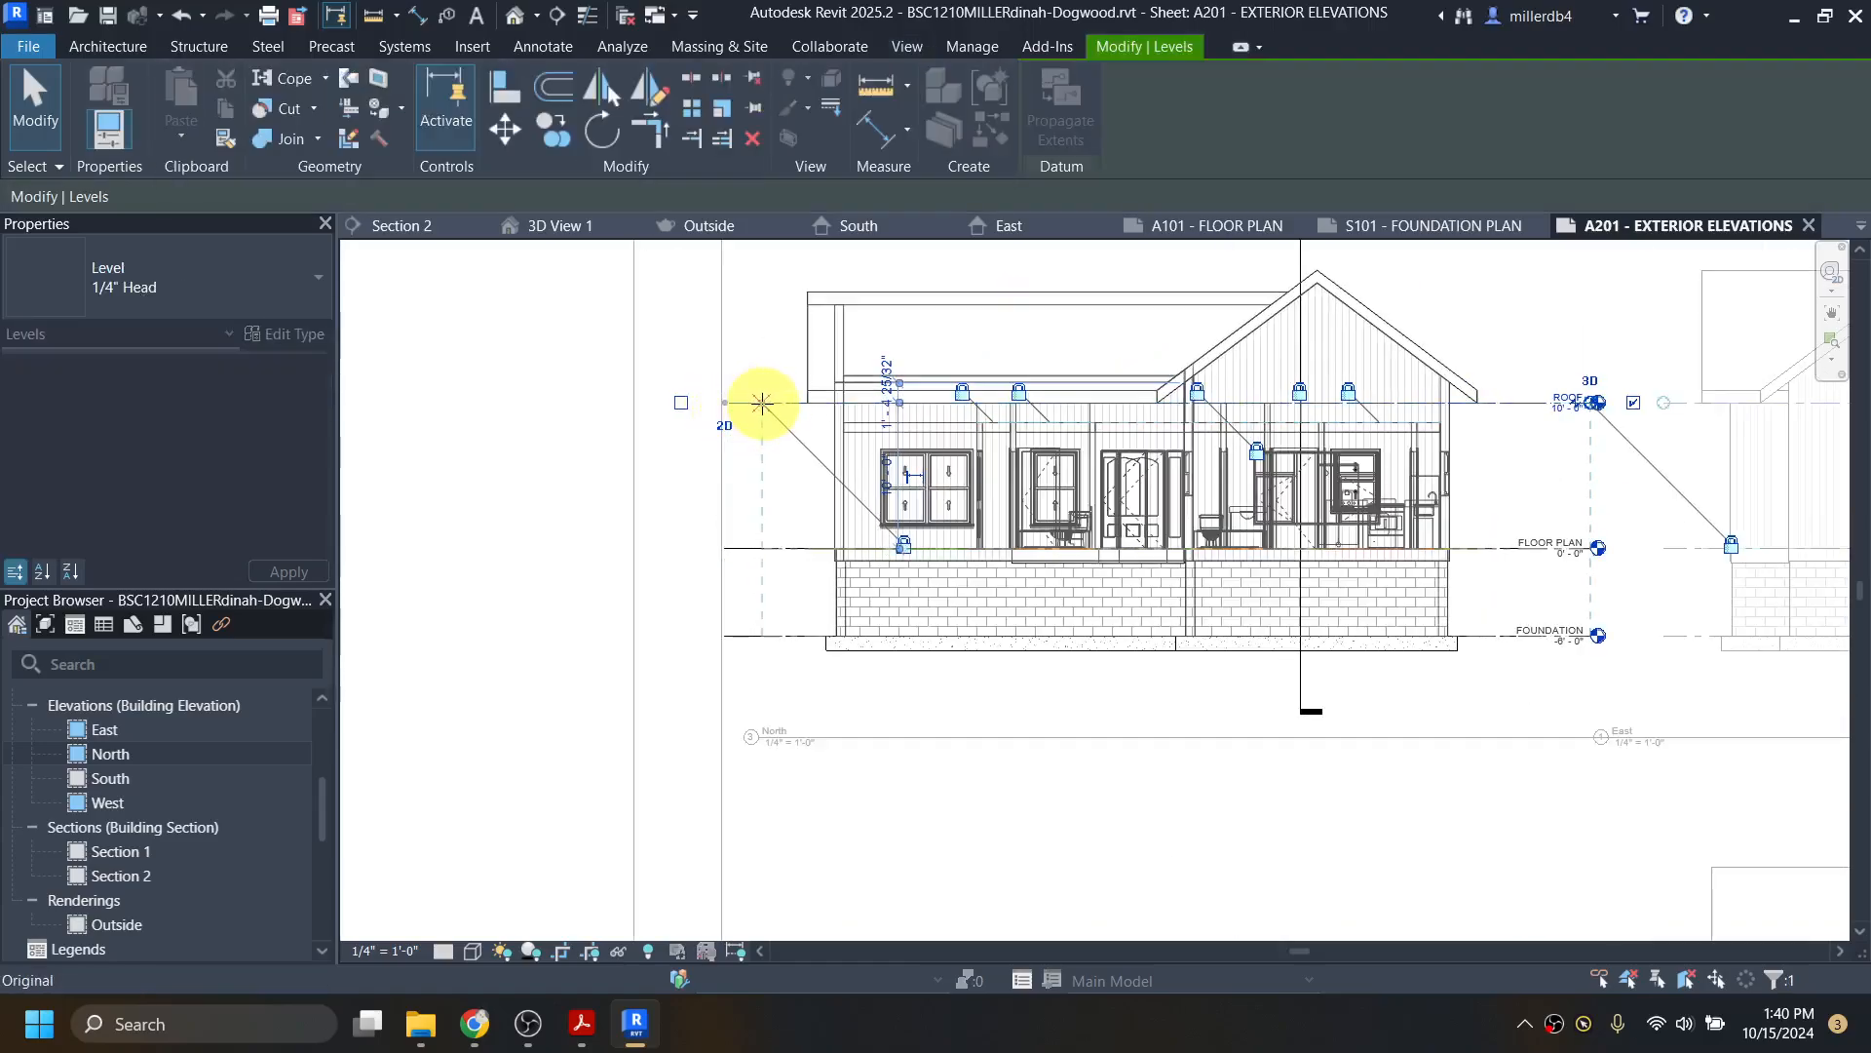
scroll(780, 448, down, 2)
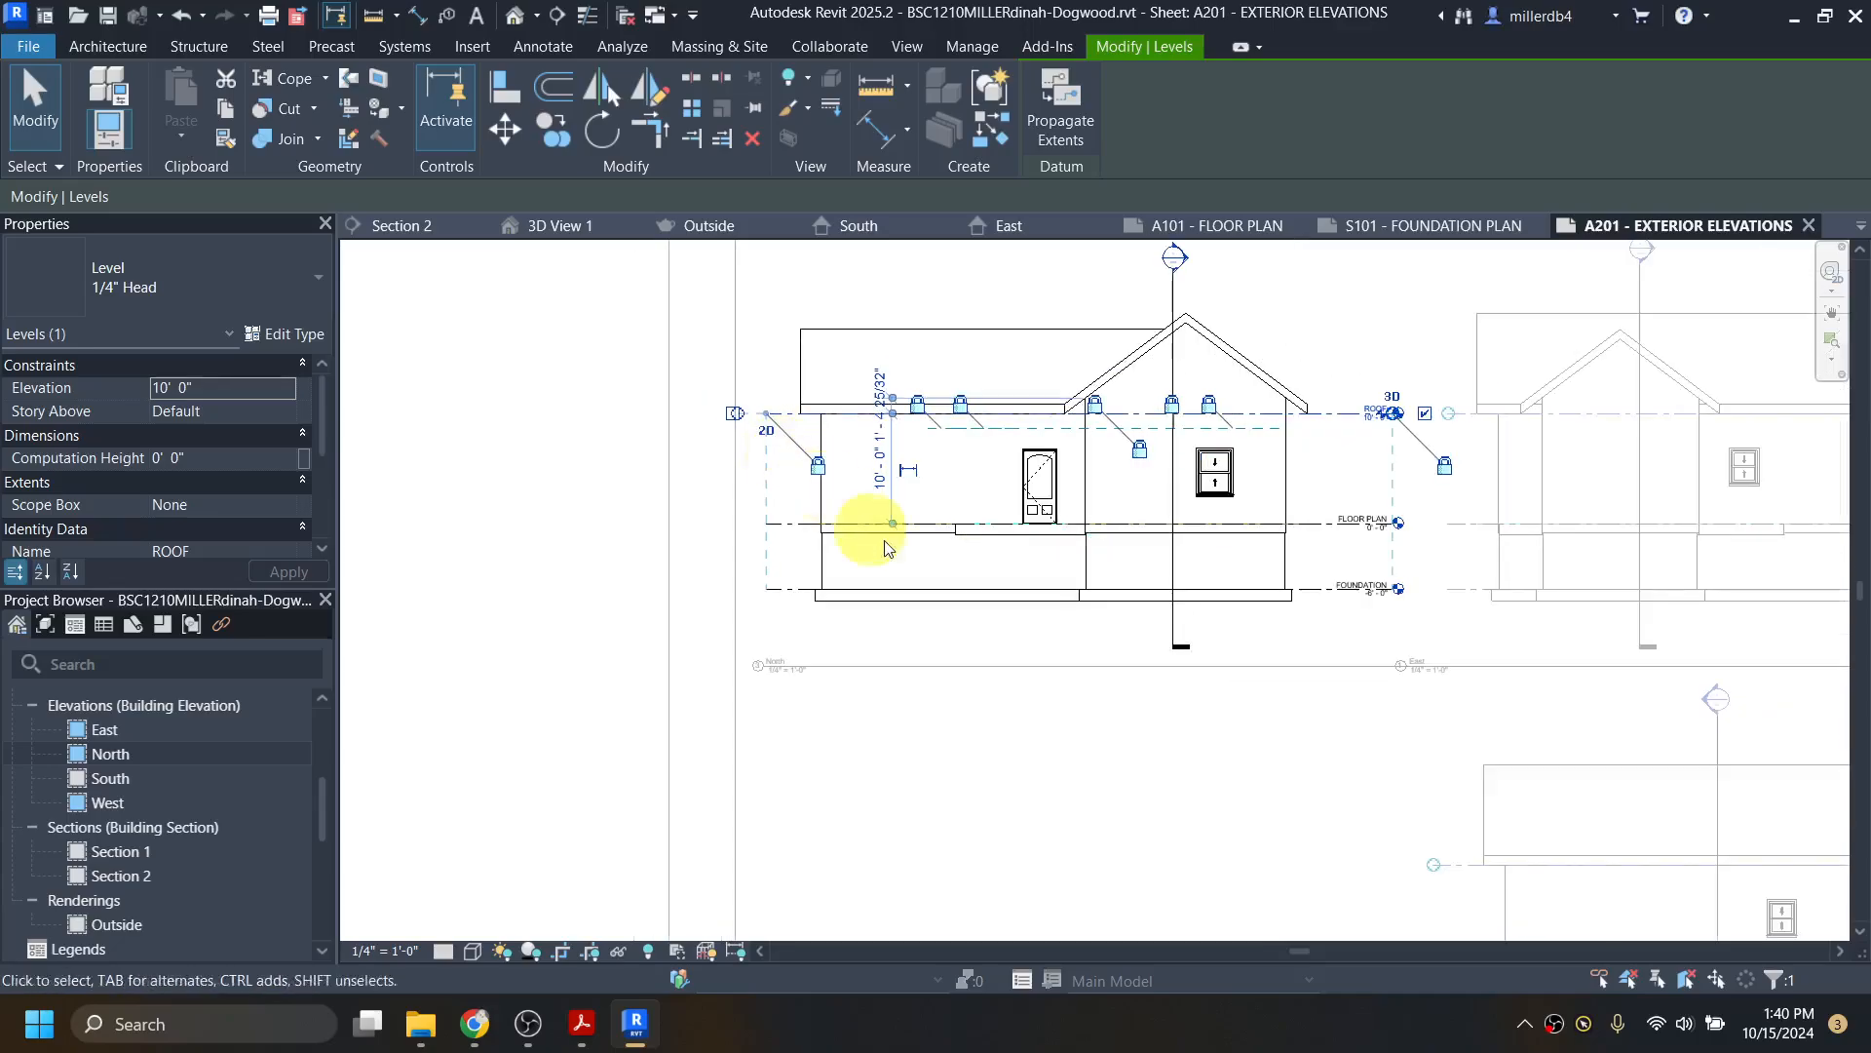
double_click(1121, 785)
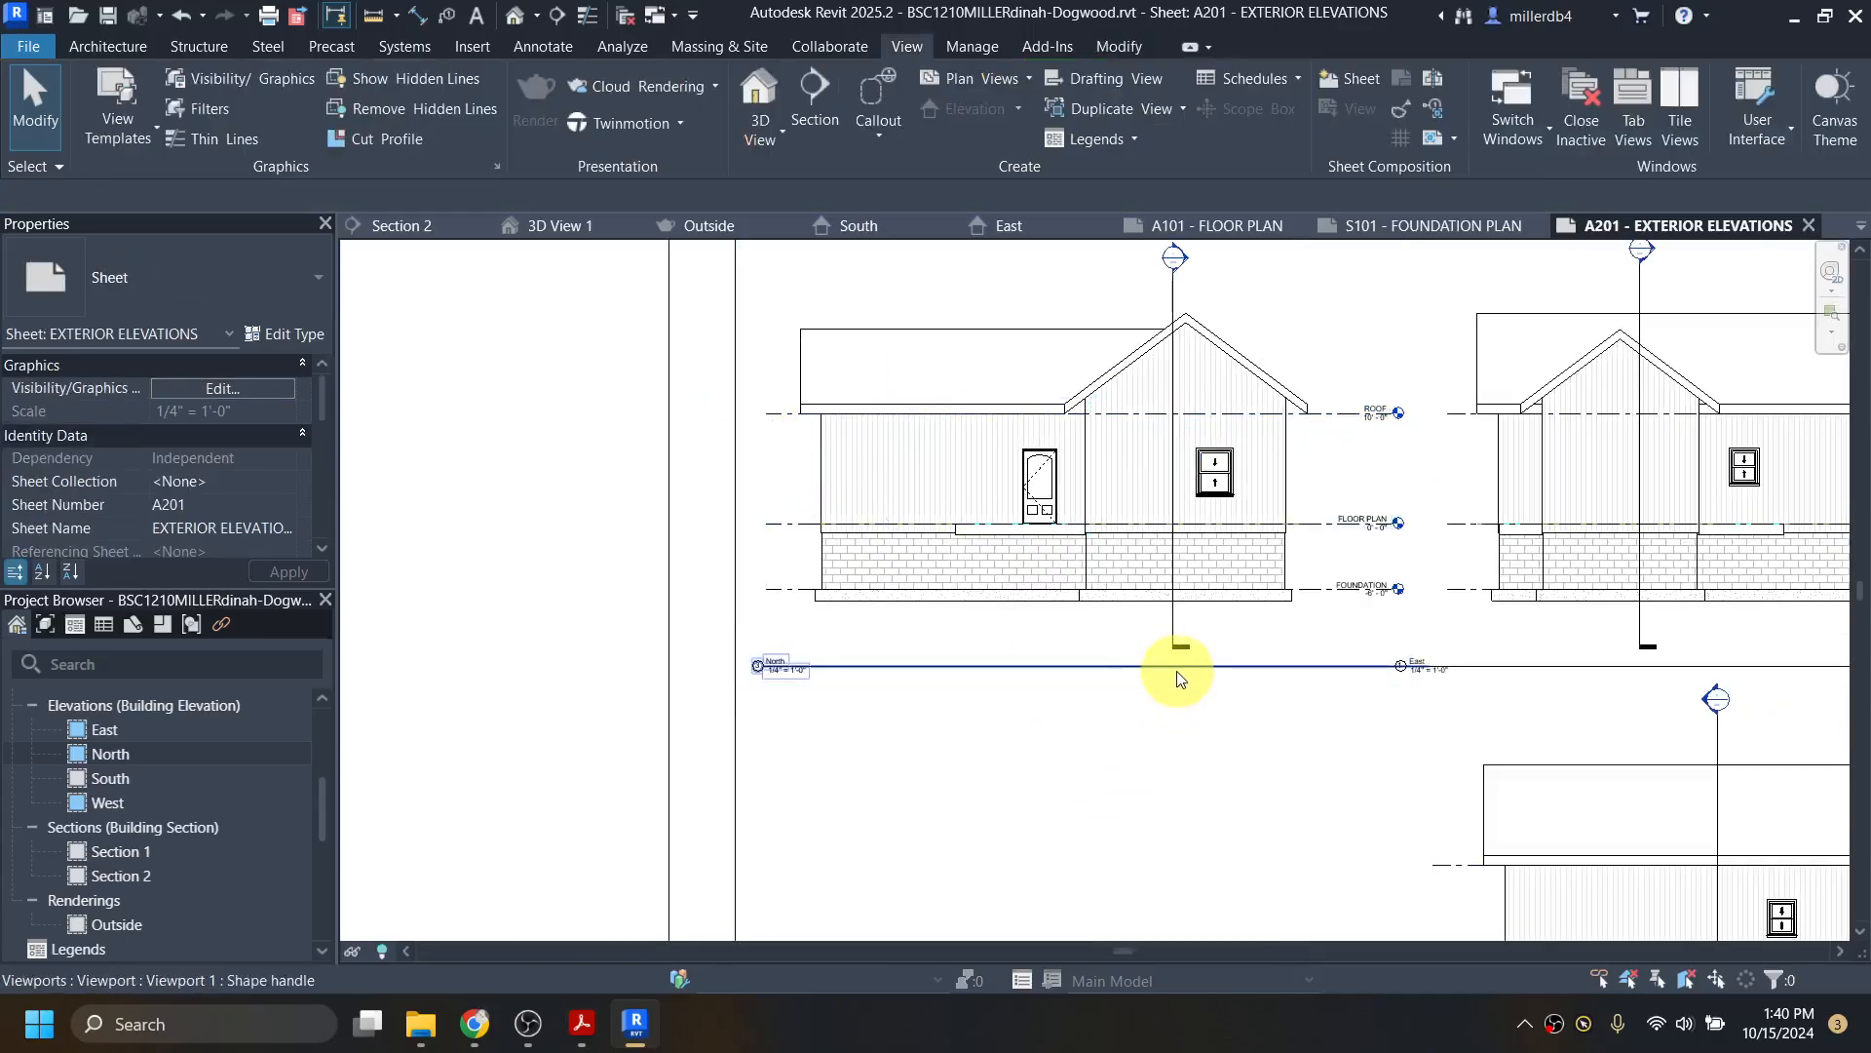
Step: Shorten the North viewport's title line so it stops before the East title
click(1129, 521)
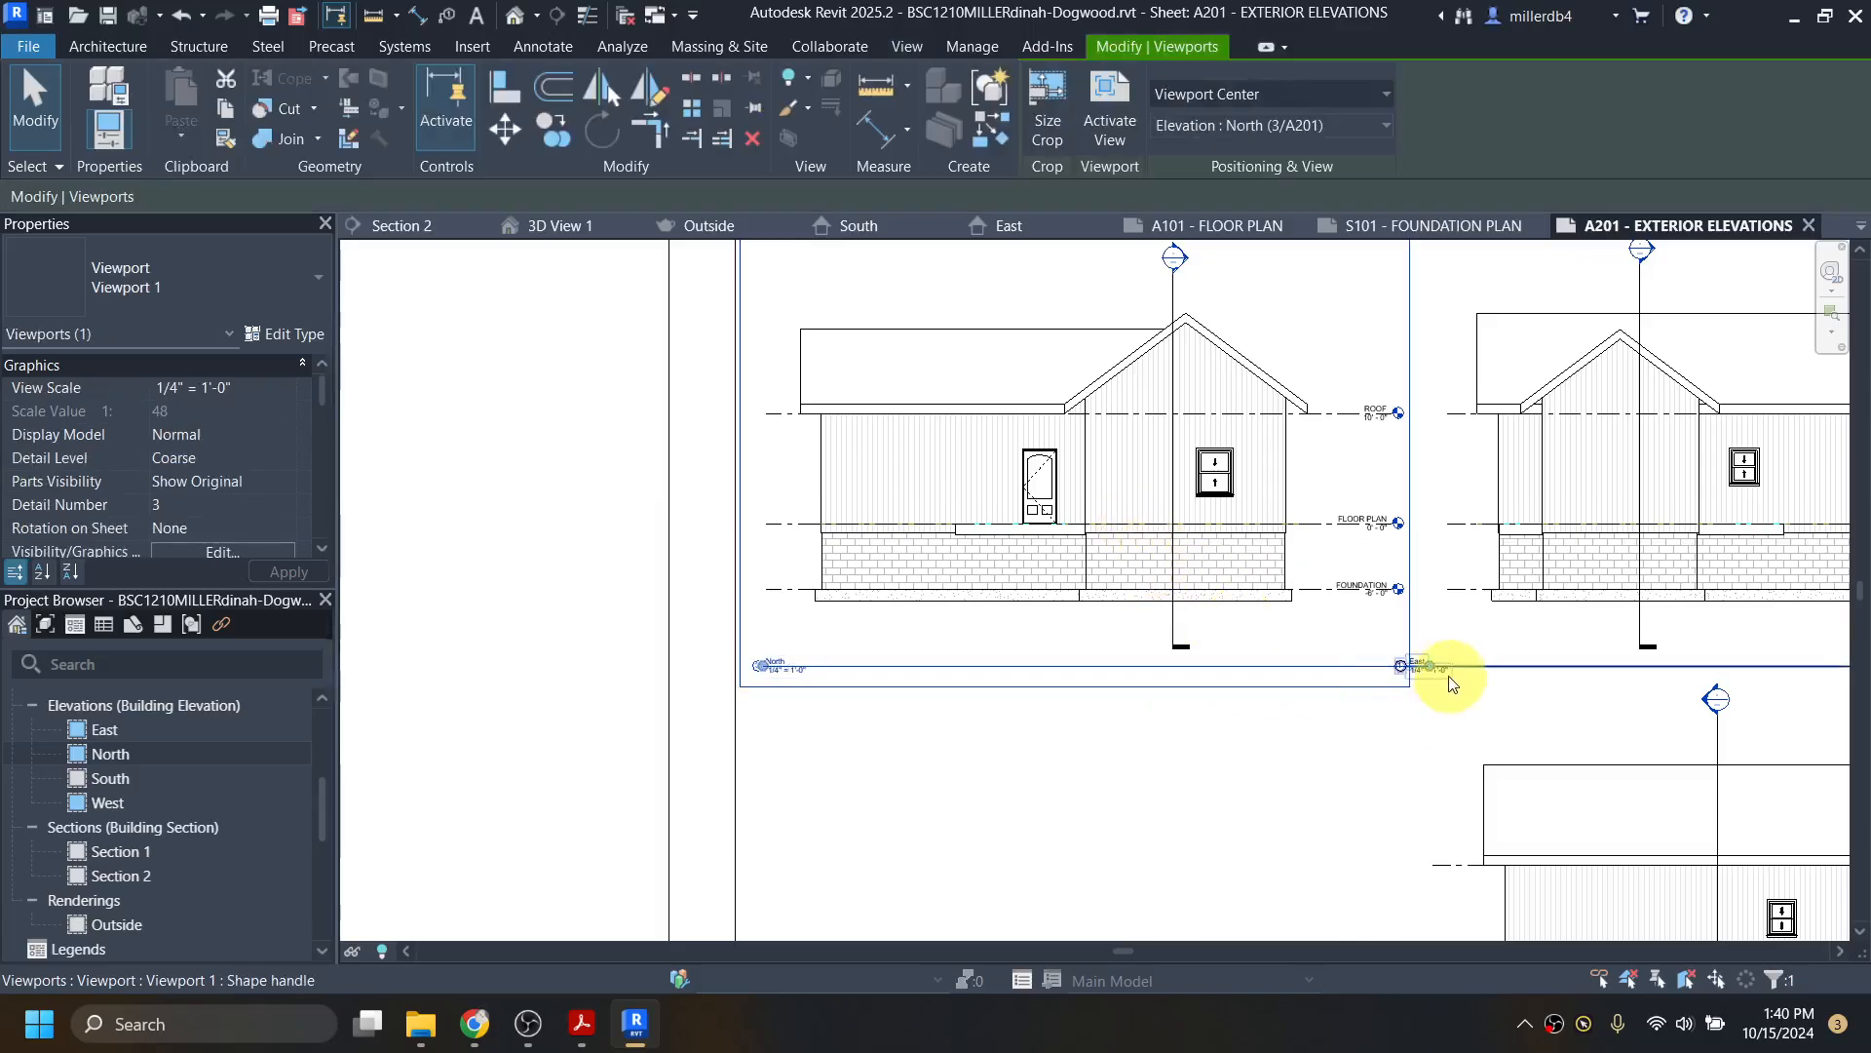
drag(1348, 673, 1318, 666)
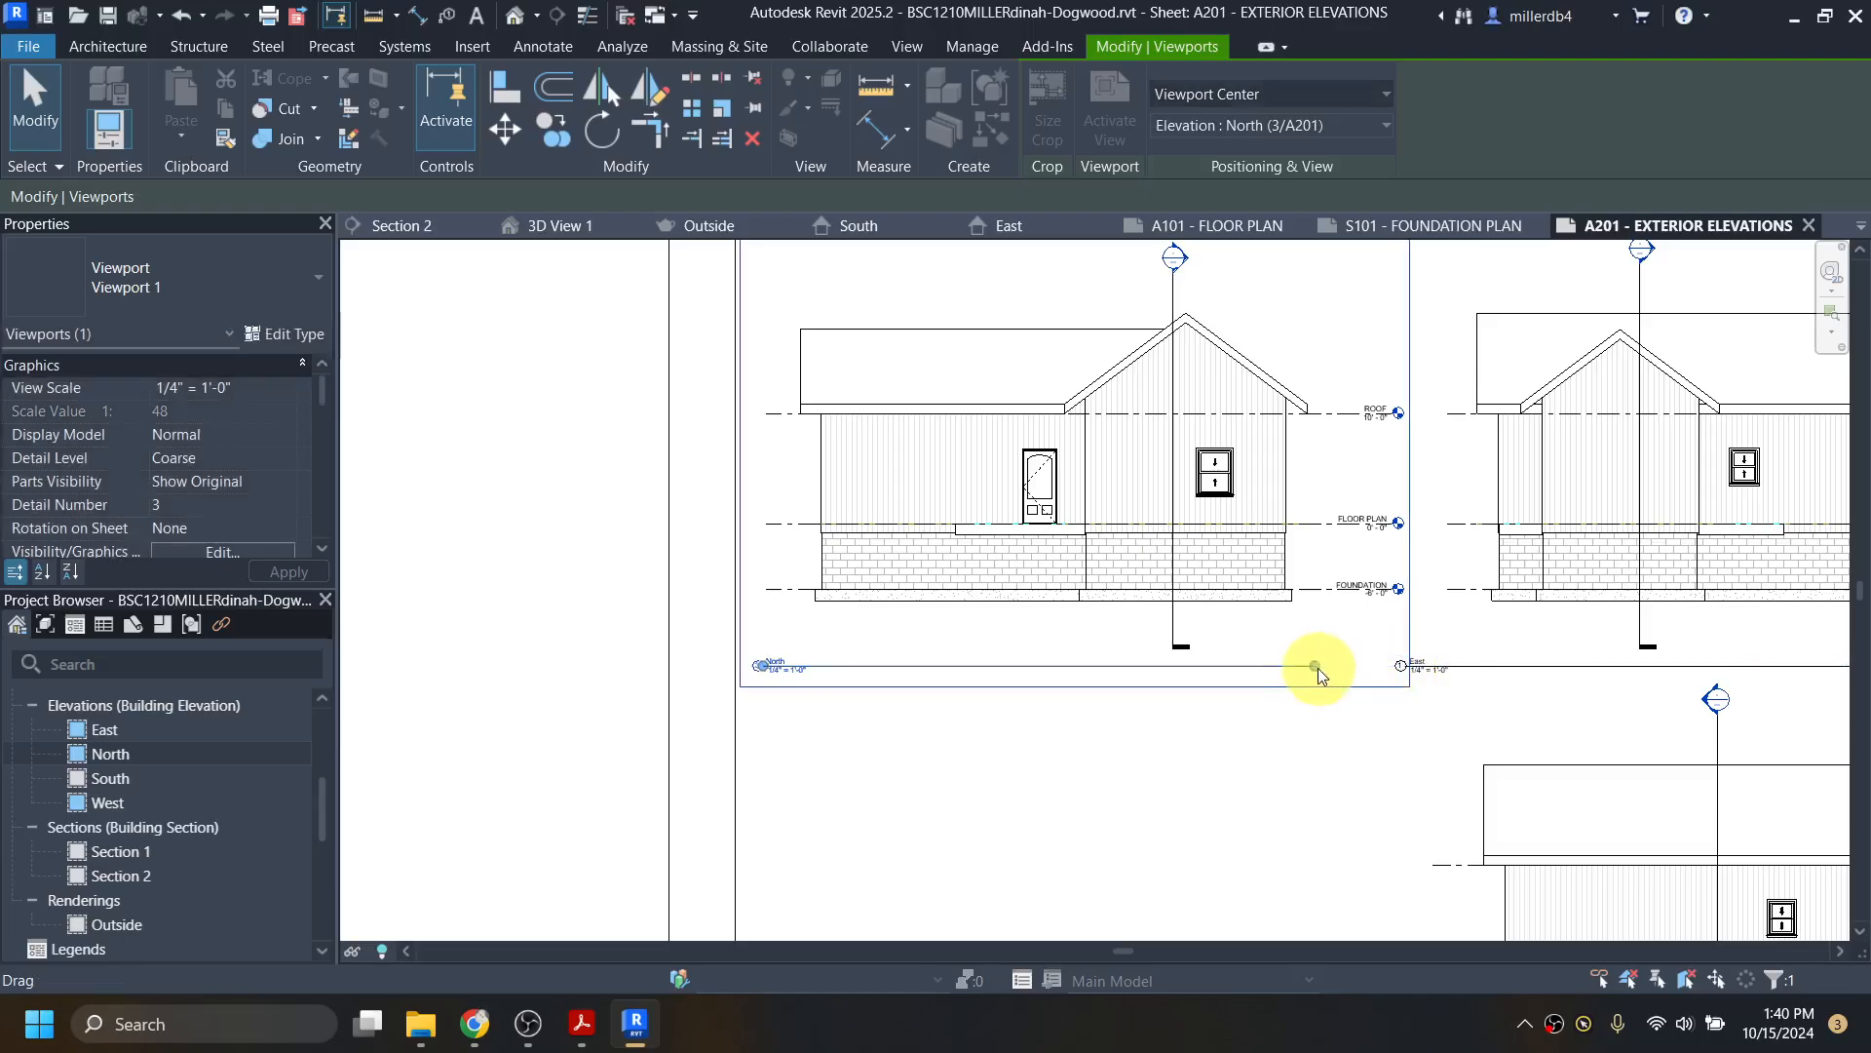
click(1314, 774)
scroll(1314, 772, down, 4)
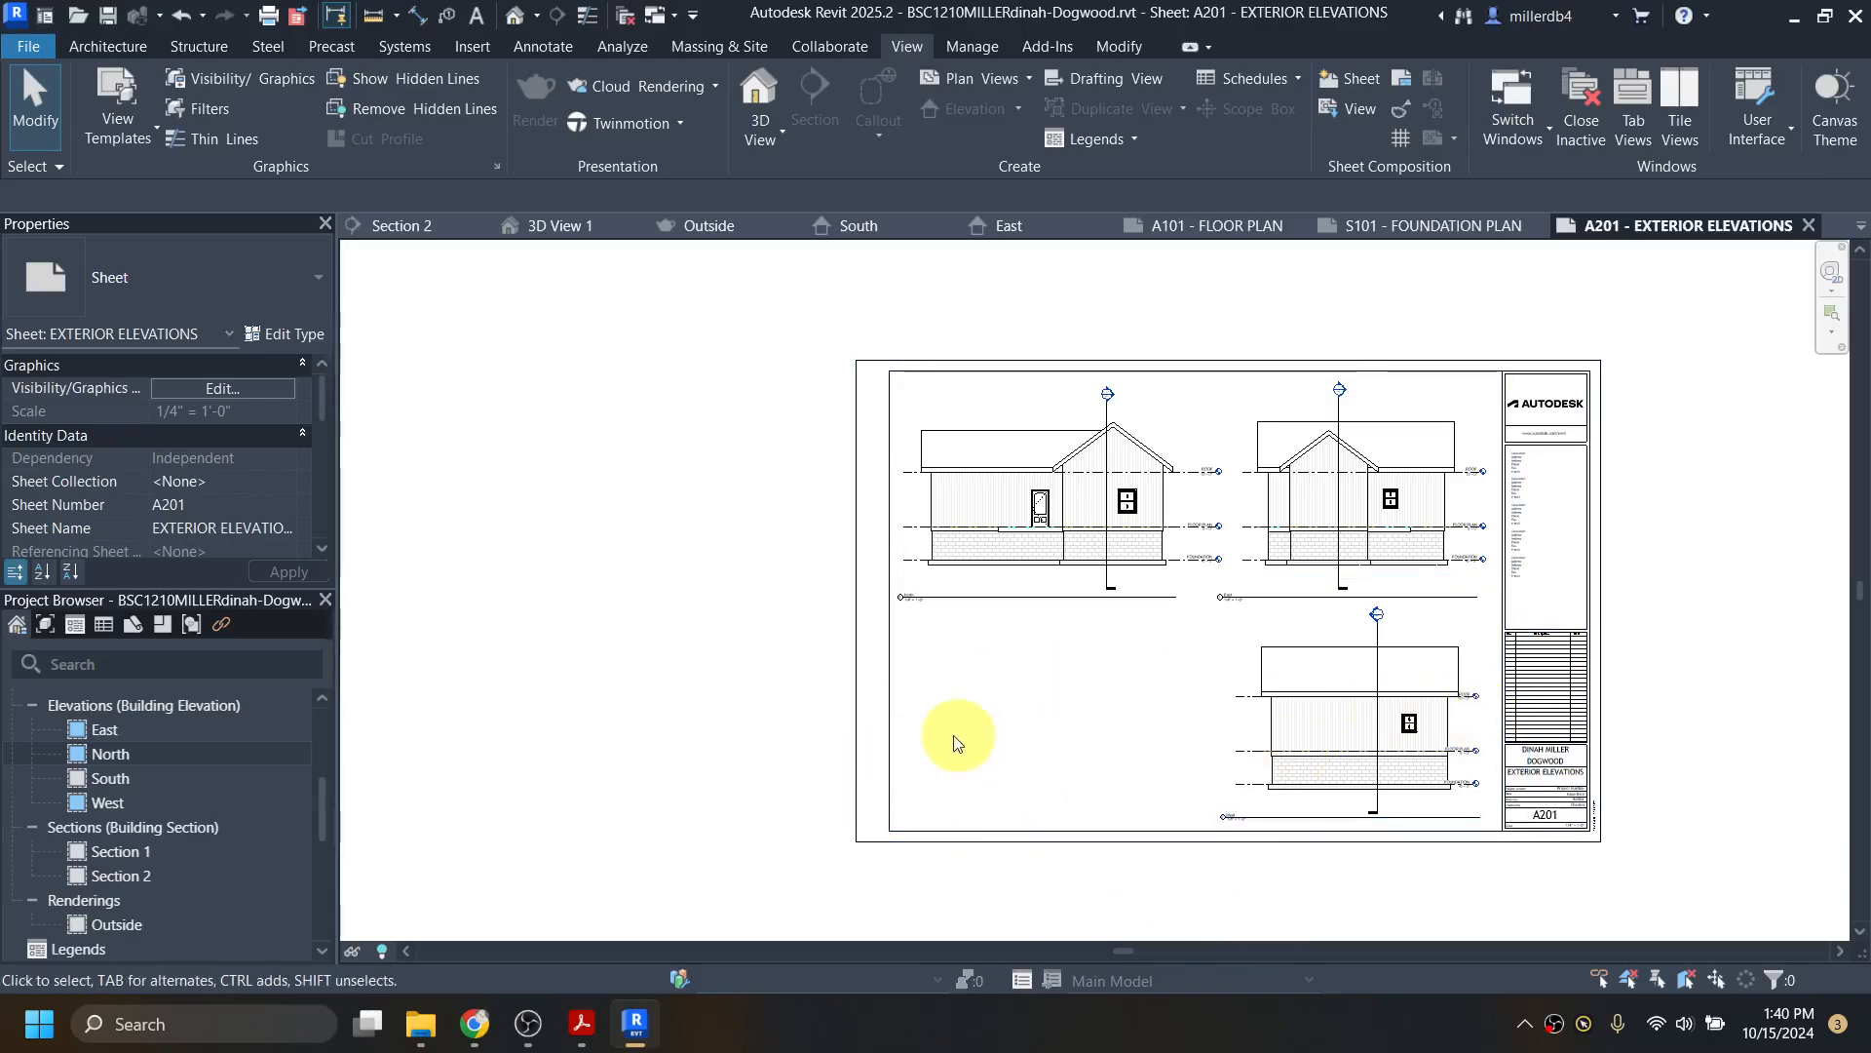
Step: Place the South elevation in the lower-left area of sheet A201, nudged slightly left
drag(101, 780, 185, 729)
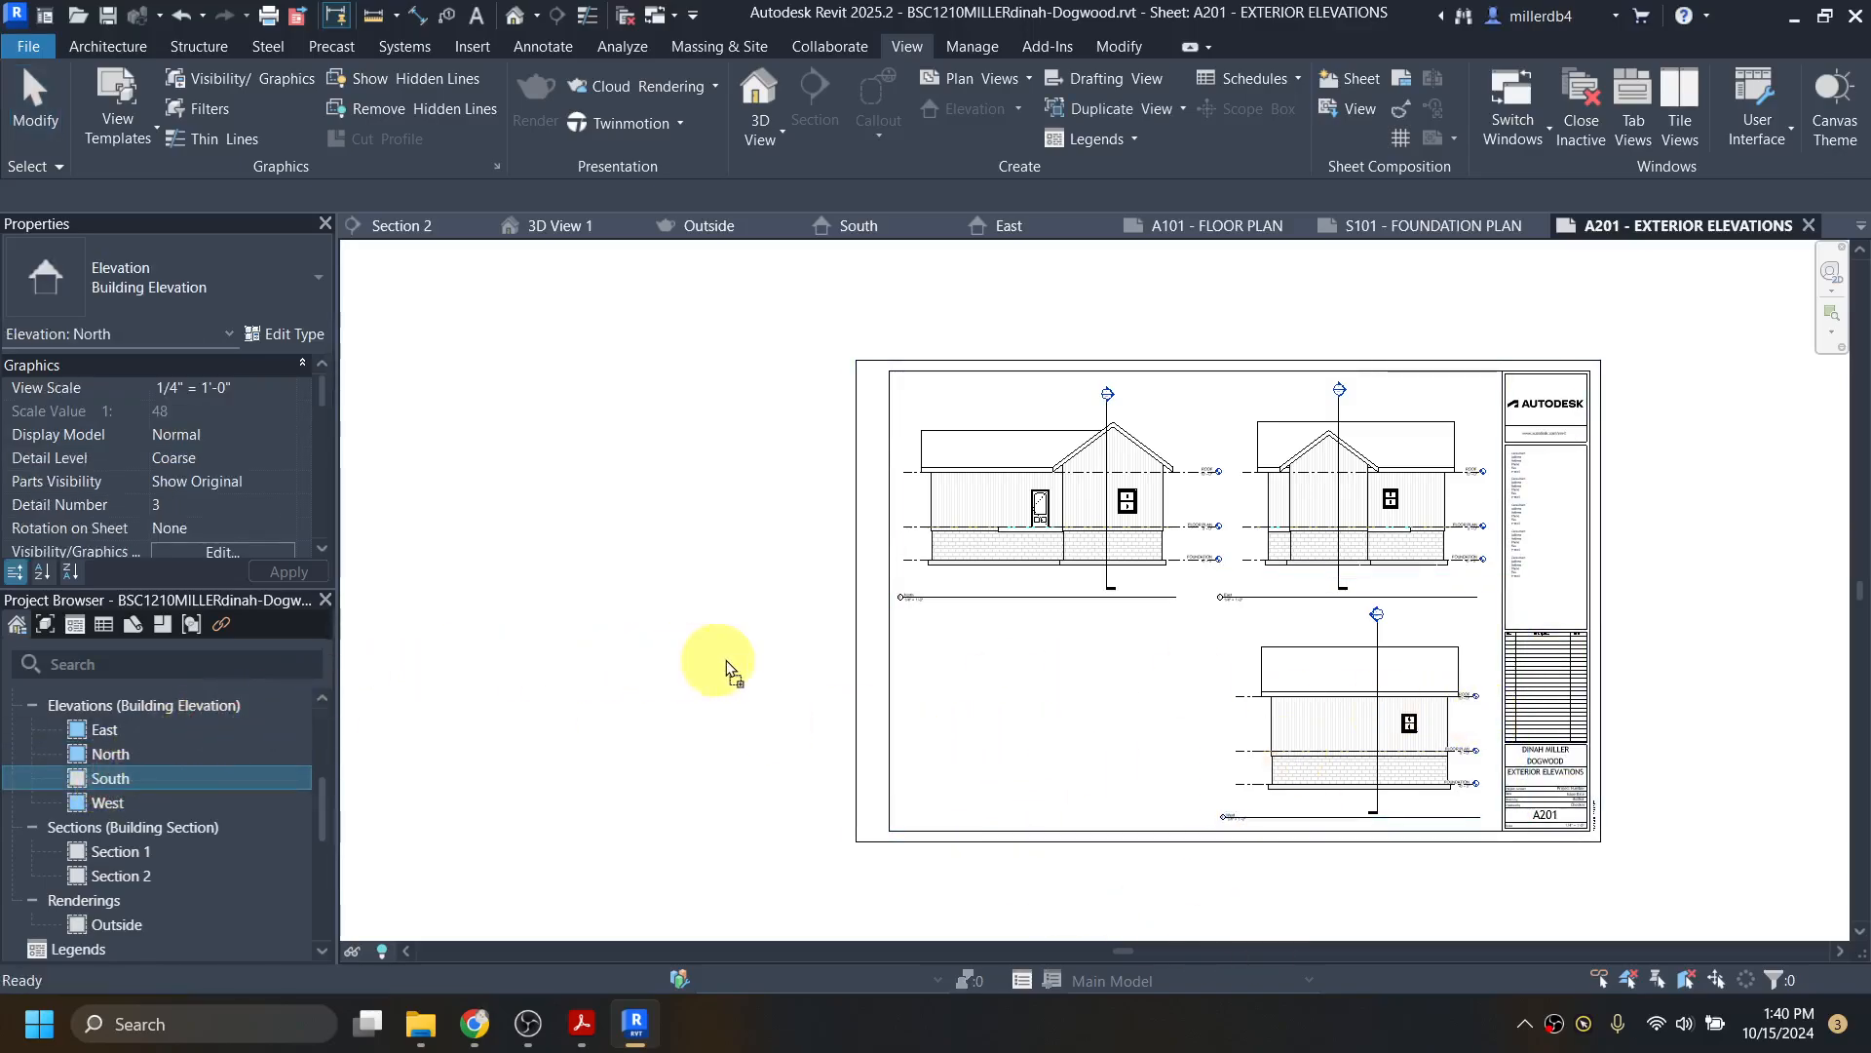
drag(953, 729, 977, 735)
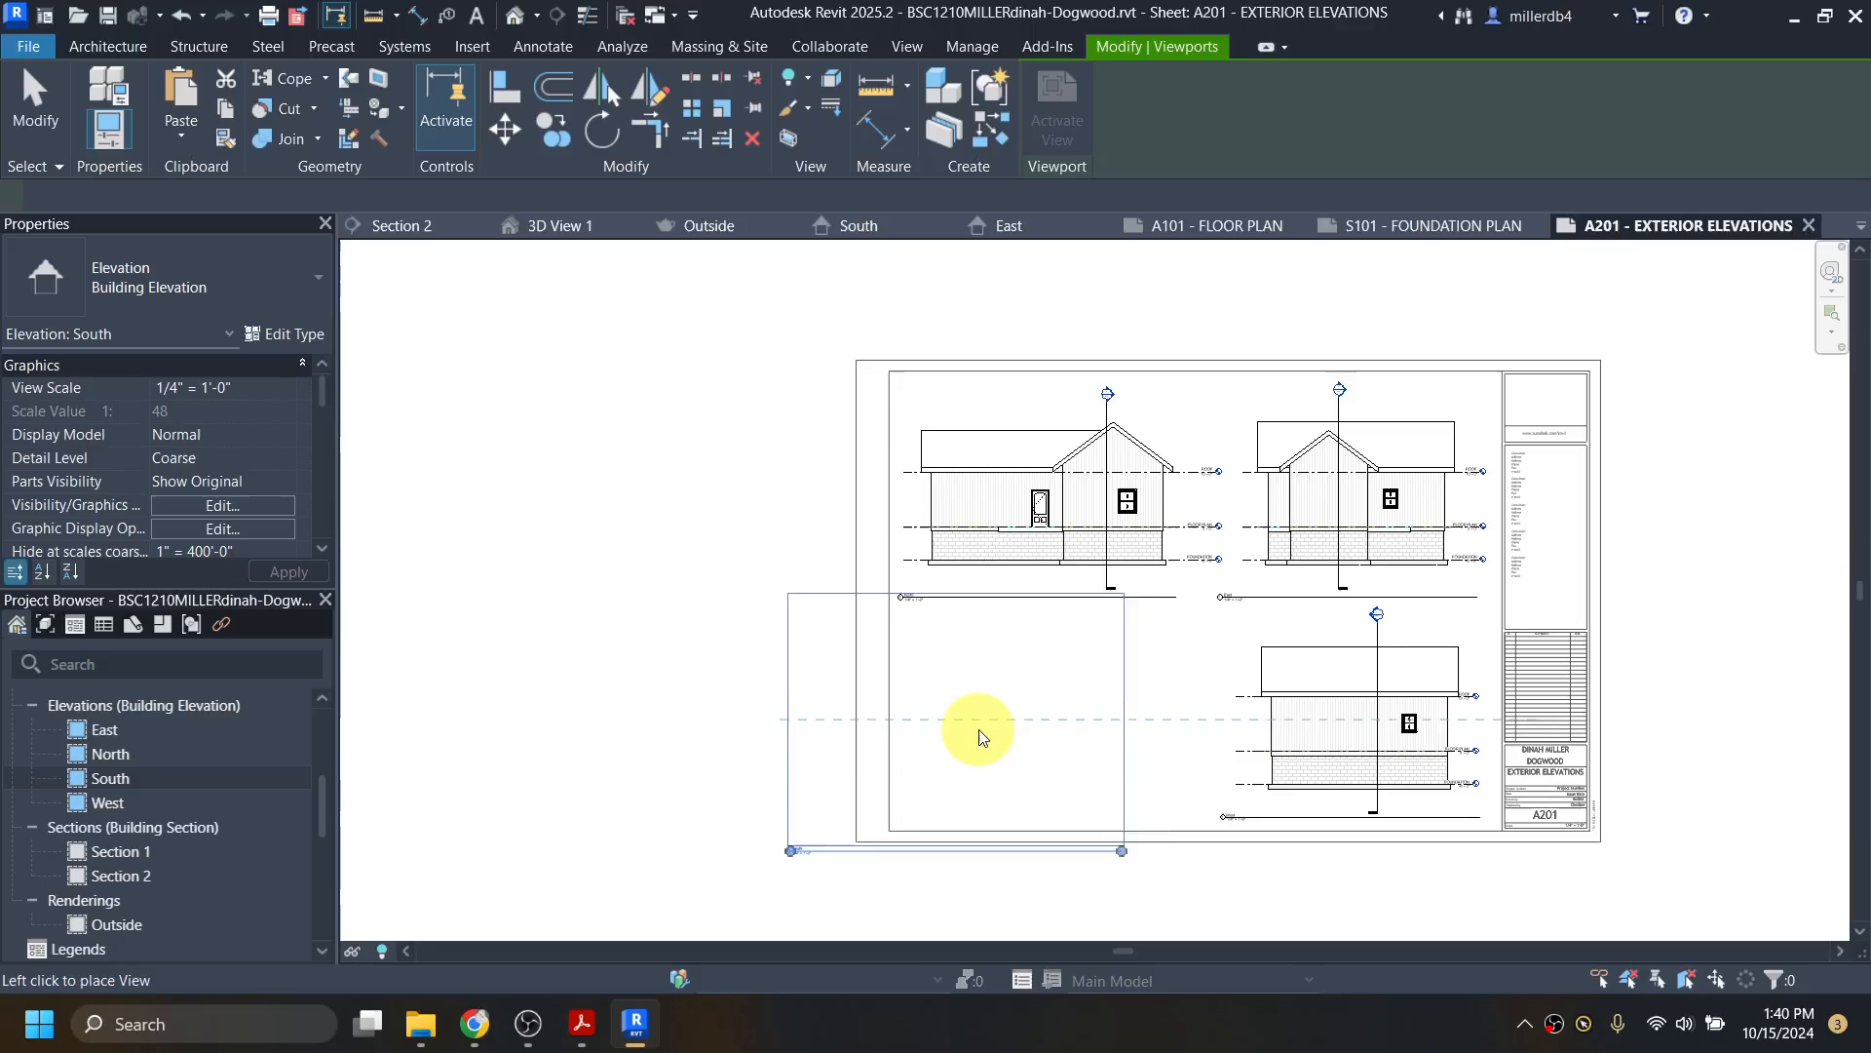
click(1060, 733)
scroll(1057, 727, up, 2)
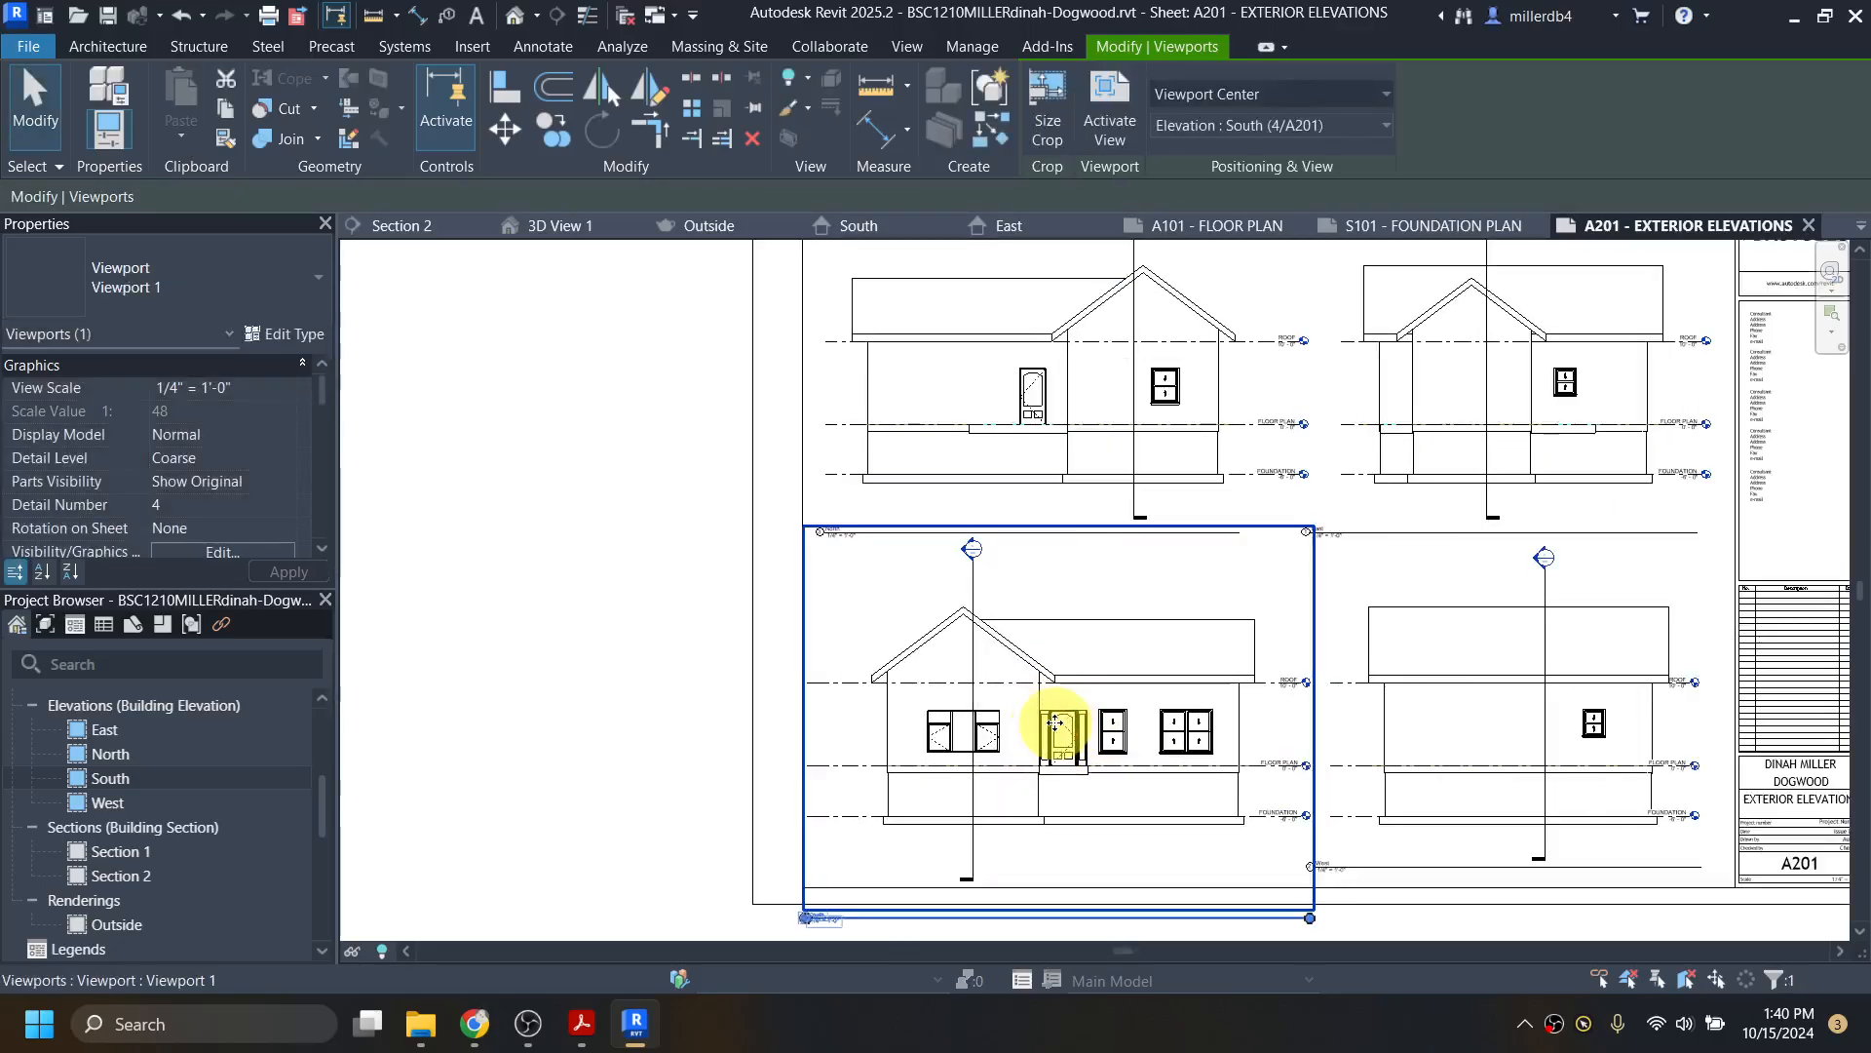
key(Left)
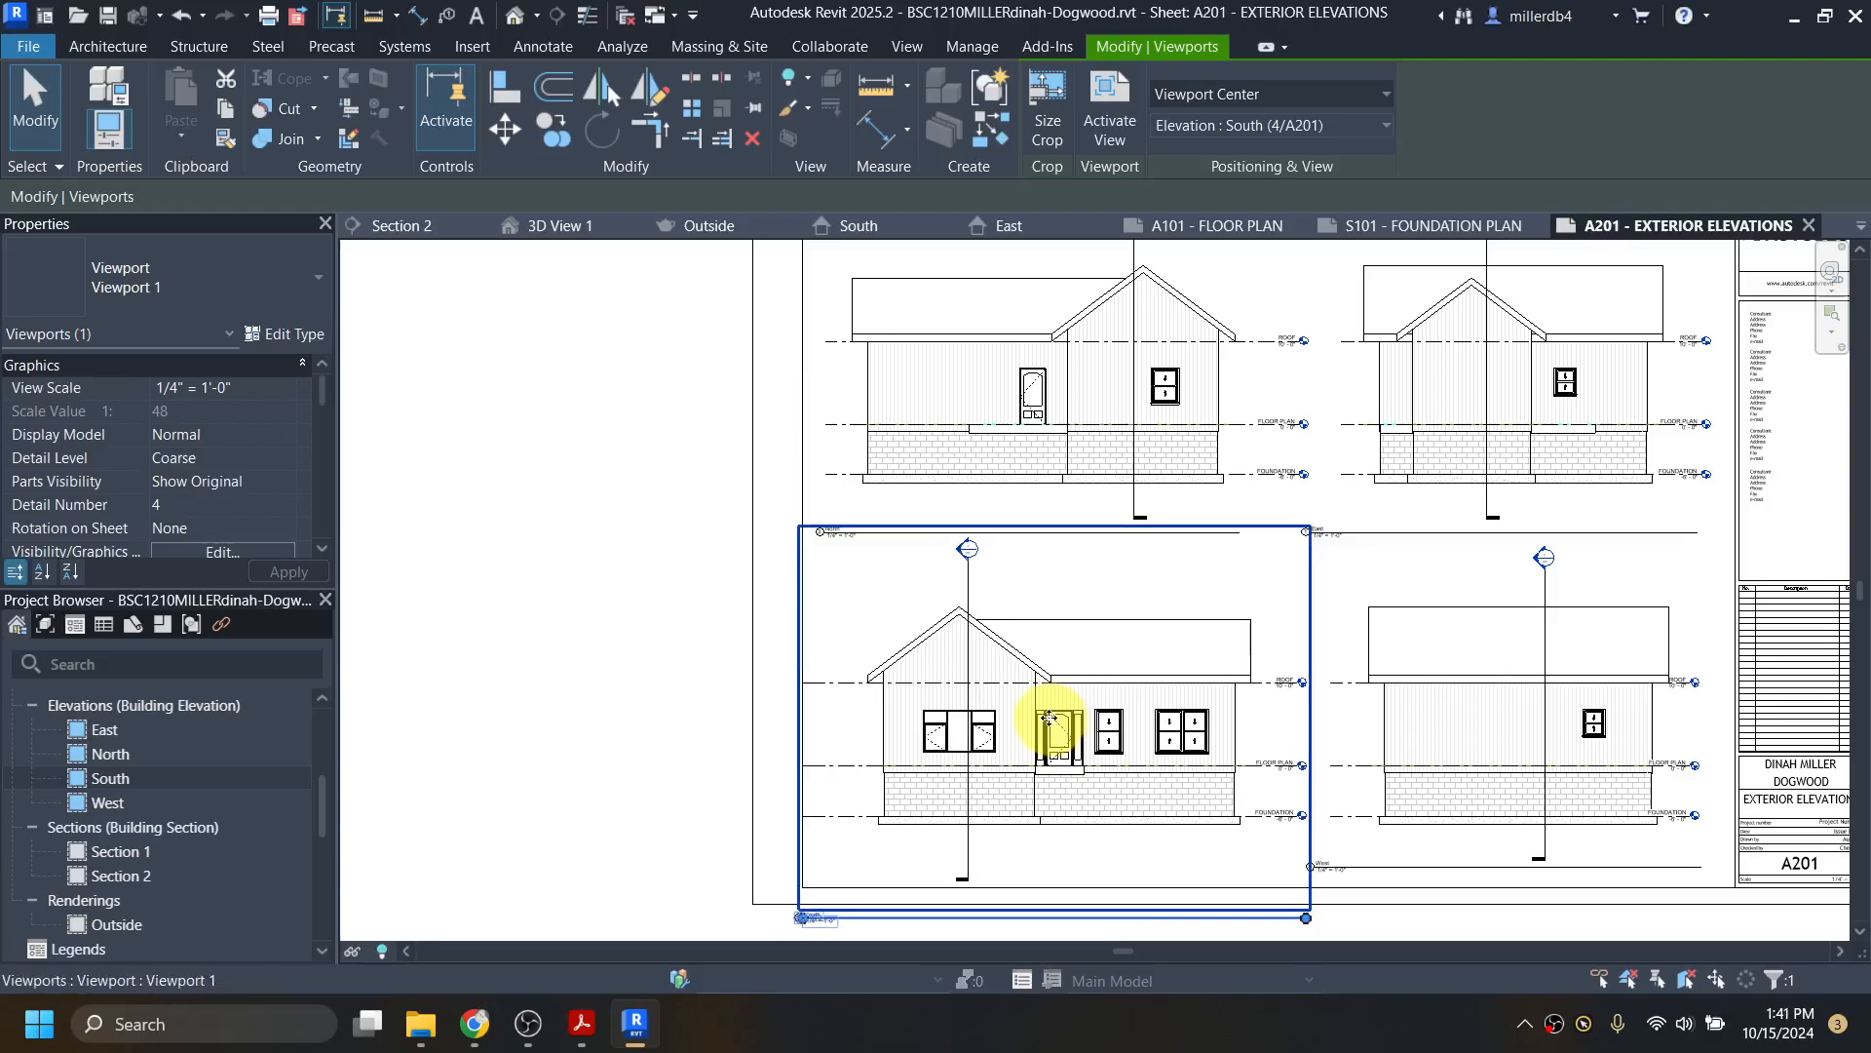
click(448, 817)
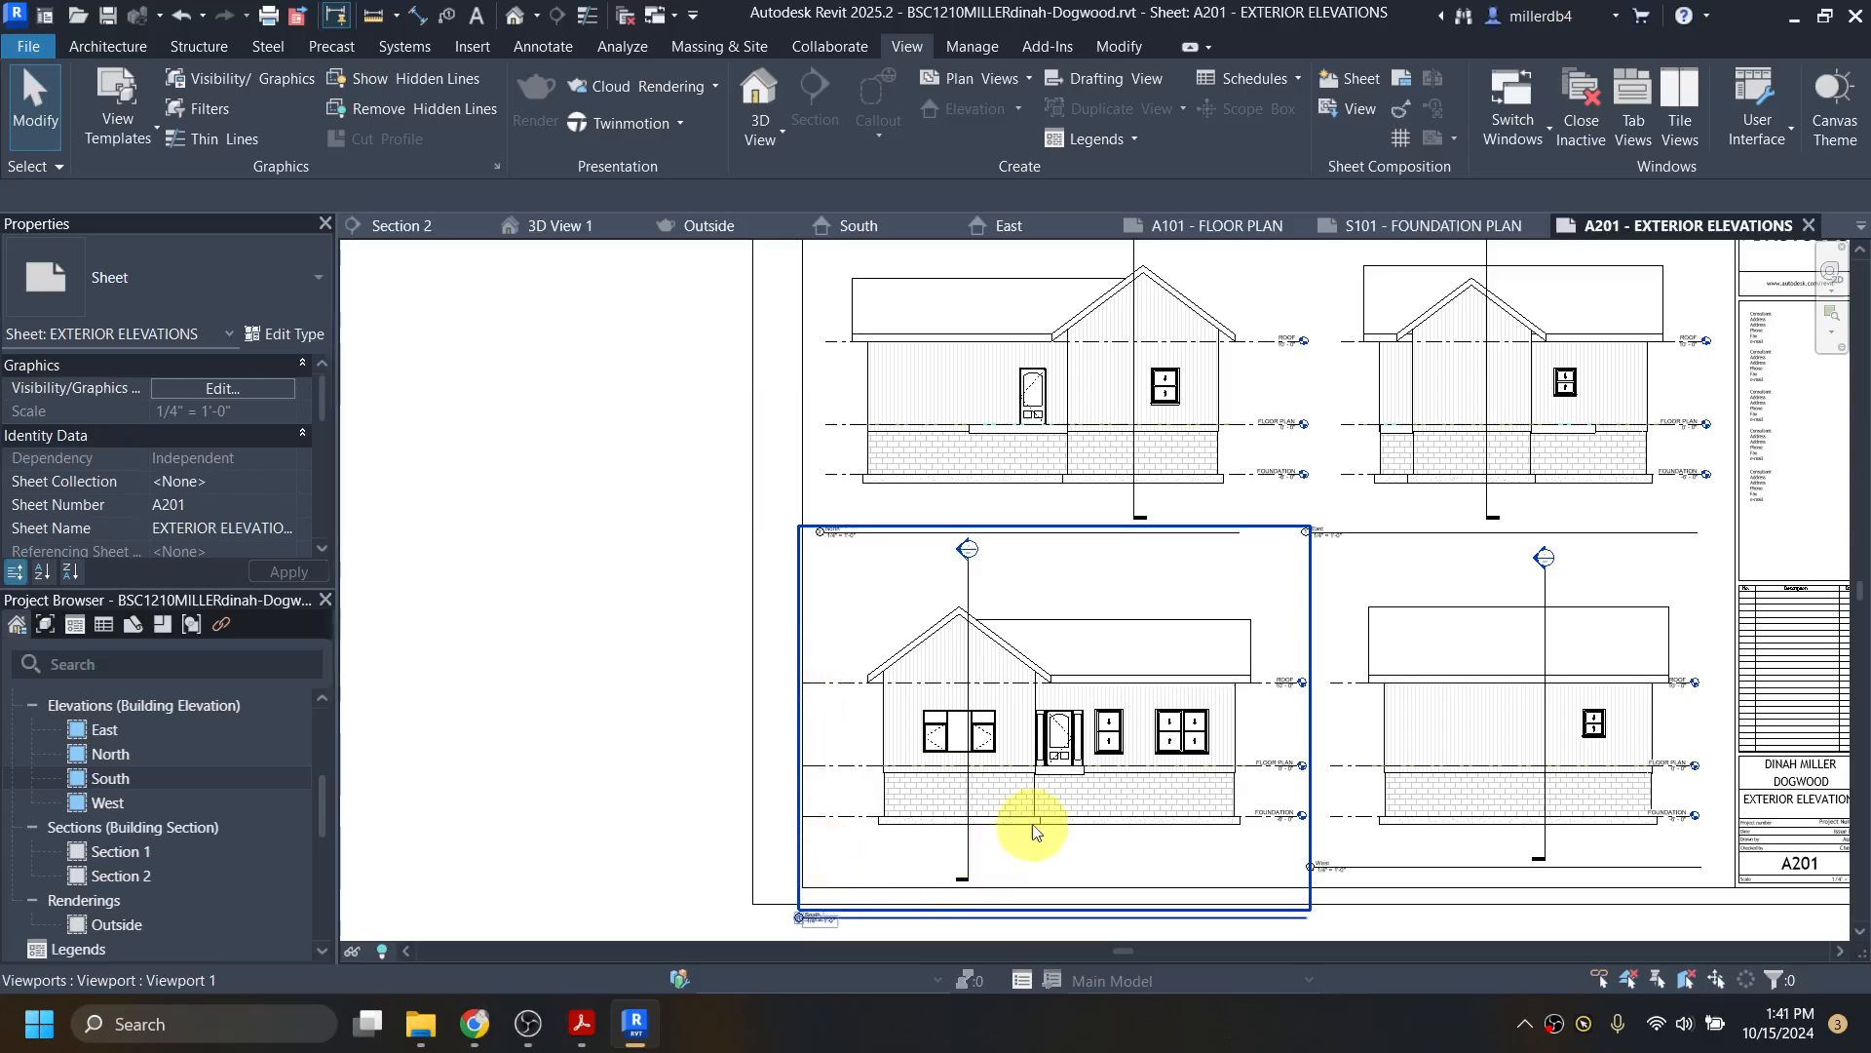
middle_drag(1289, 740, 1240, 599)
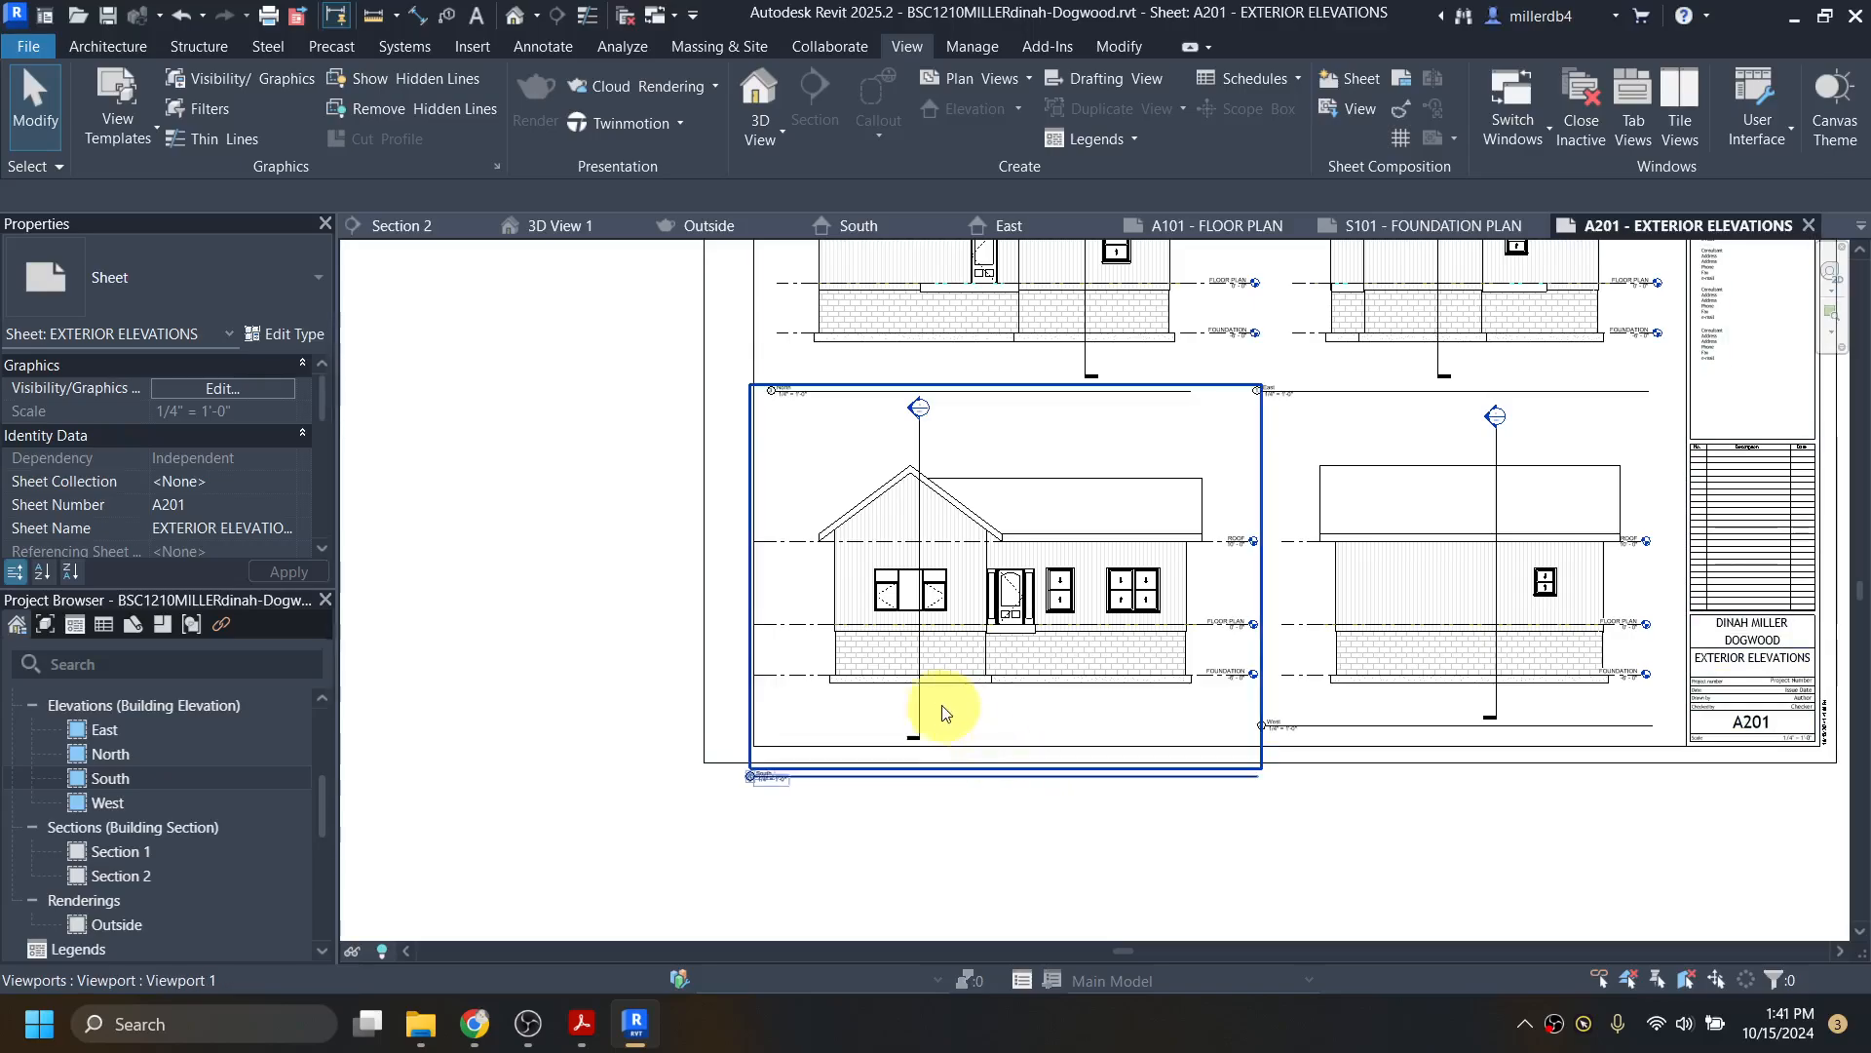
Step: In the South viewport, end the Section 2 line just below the foundation
double_click(937, 589)
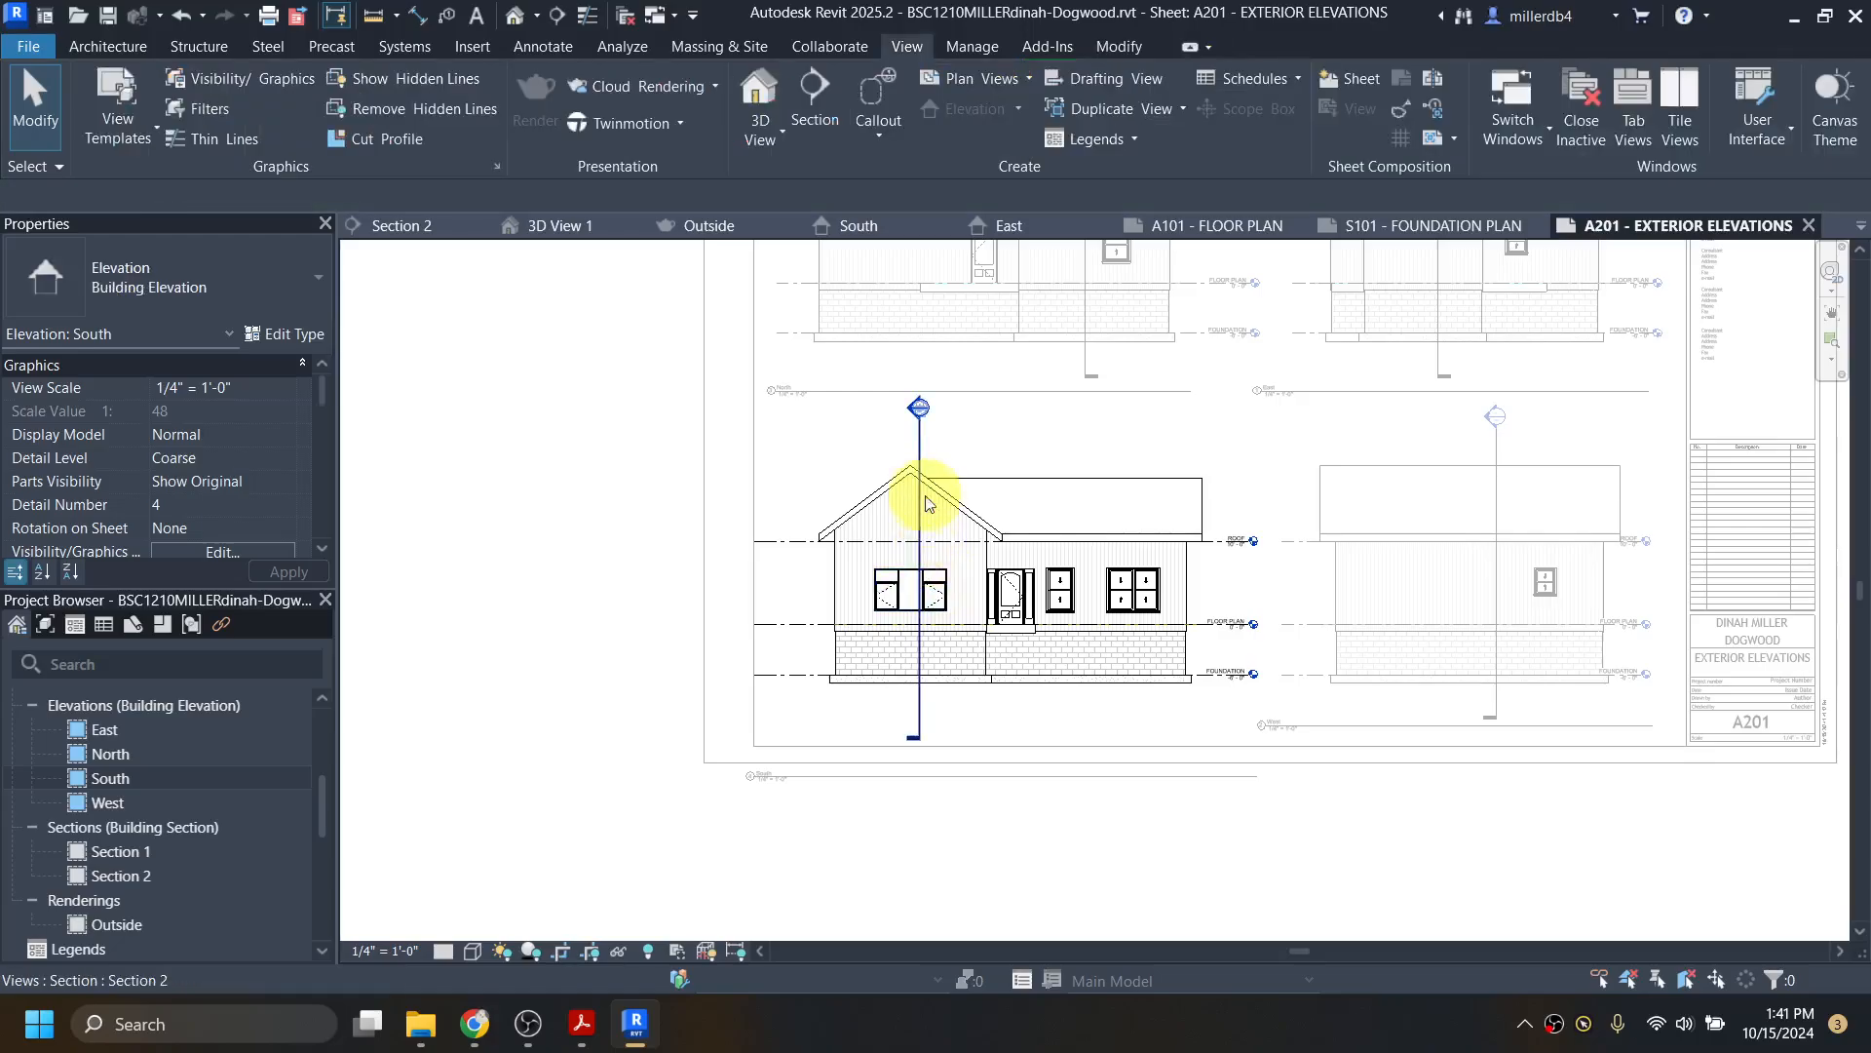
click(922, 437)
click(919, 411)
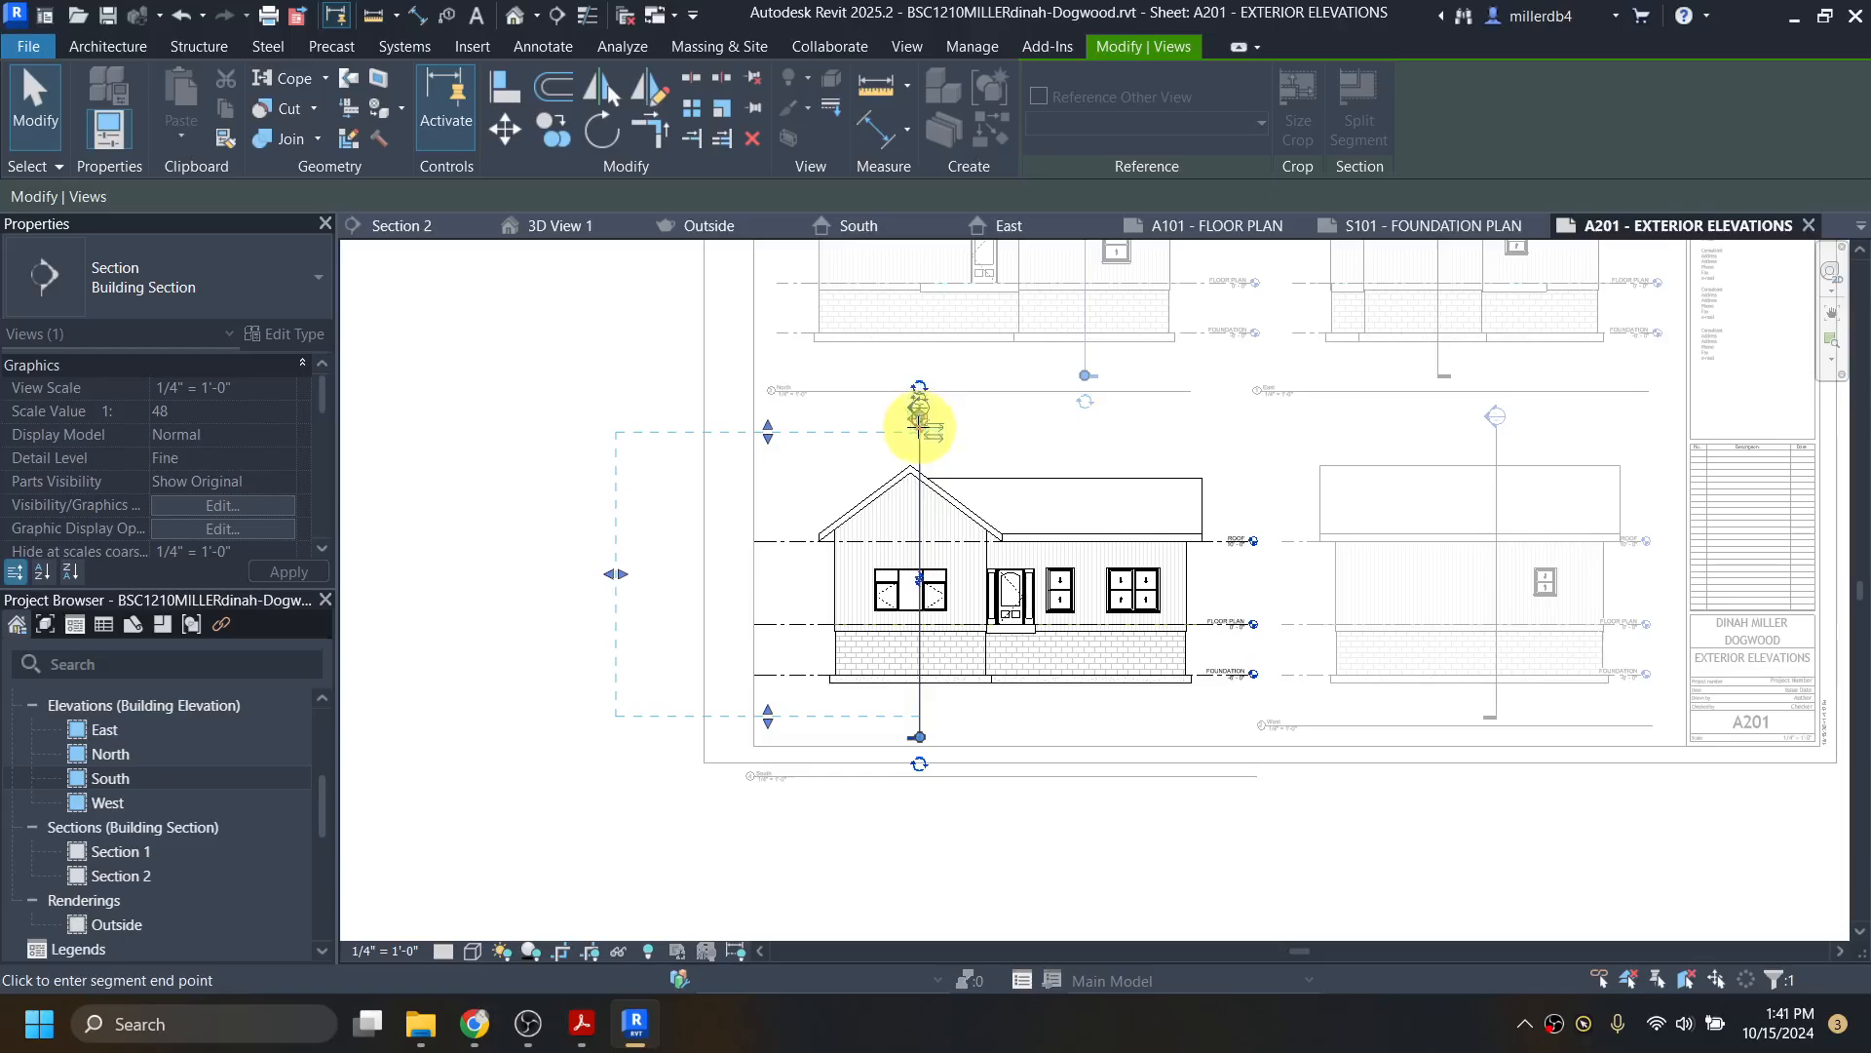
click(920, 438)
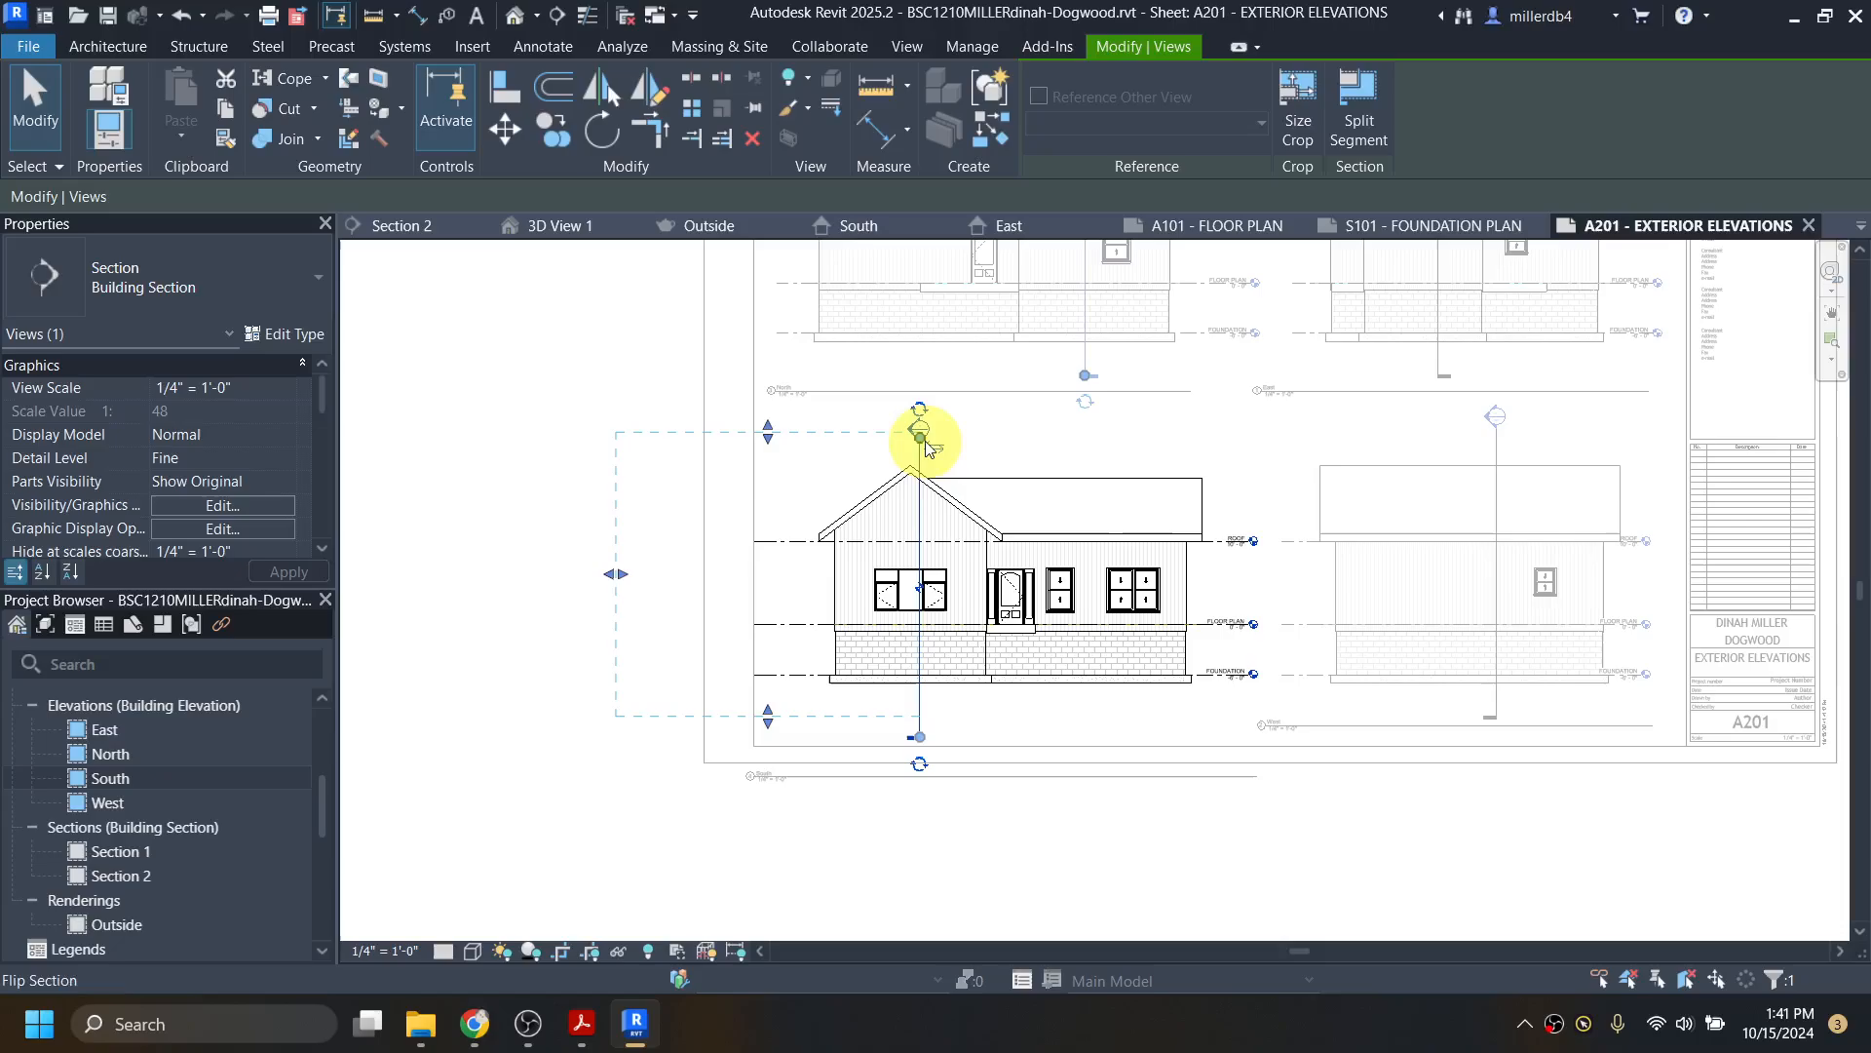
click(919, 430)
click(919, 430)
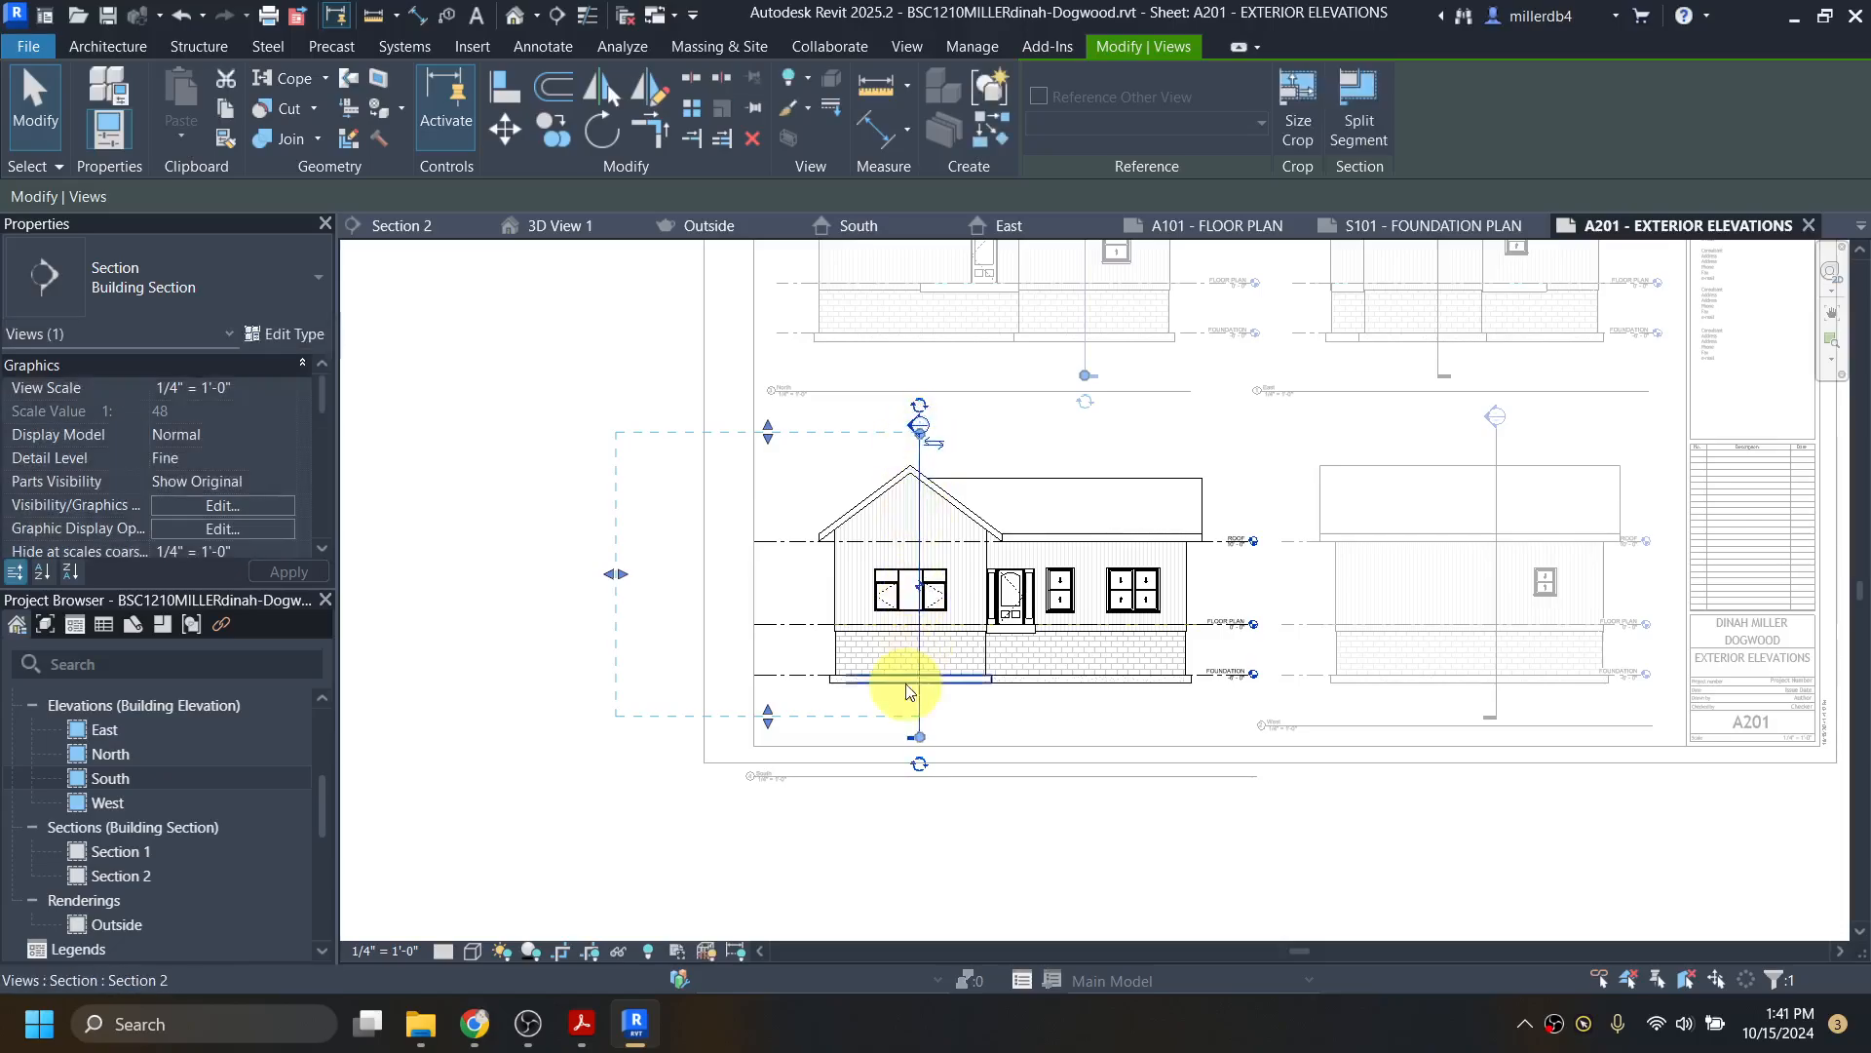
click(918, 736)
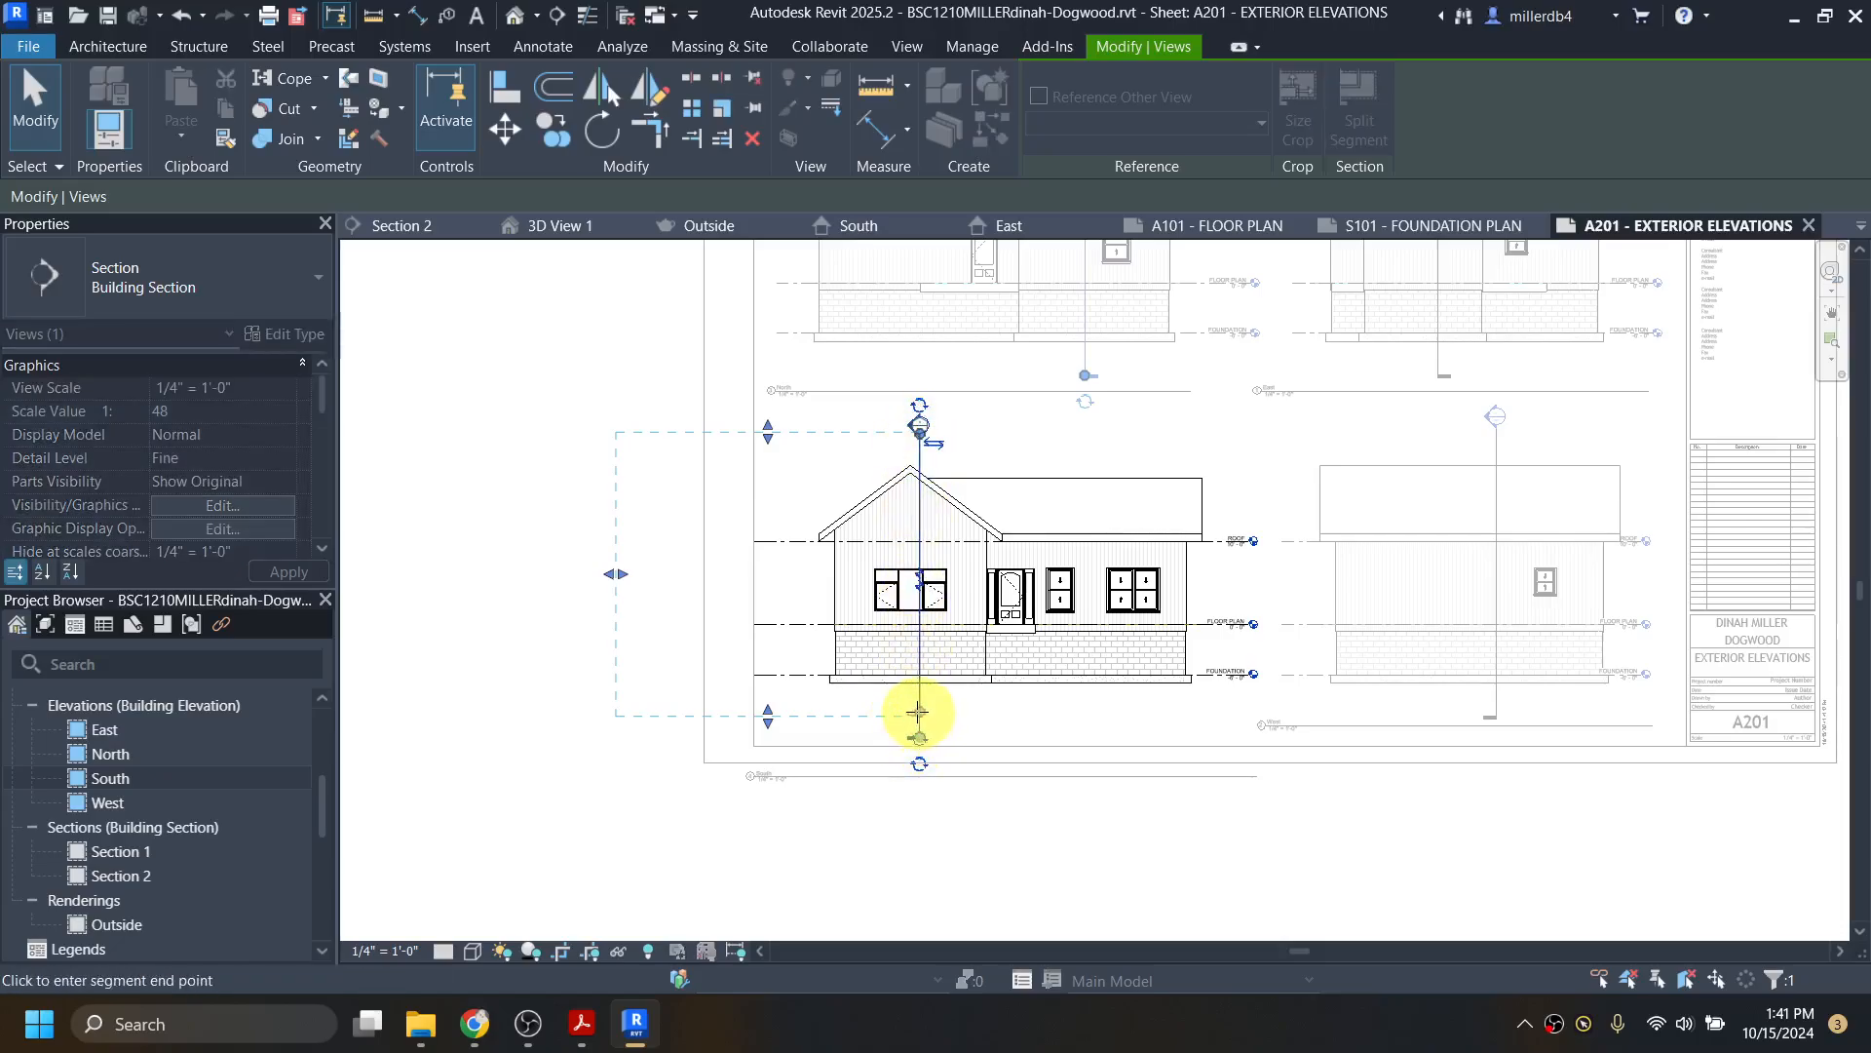
click(918, 711)
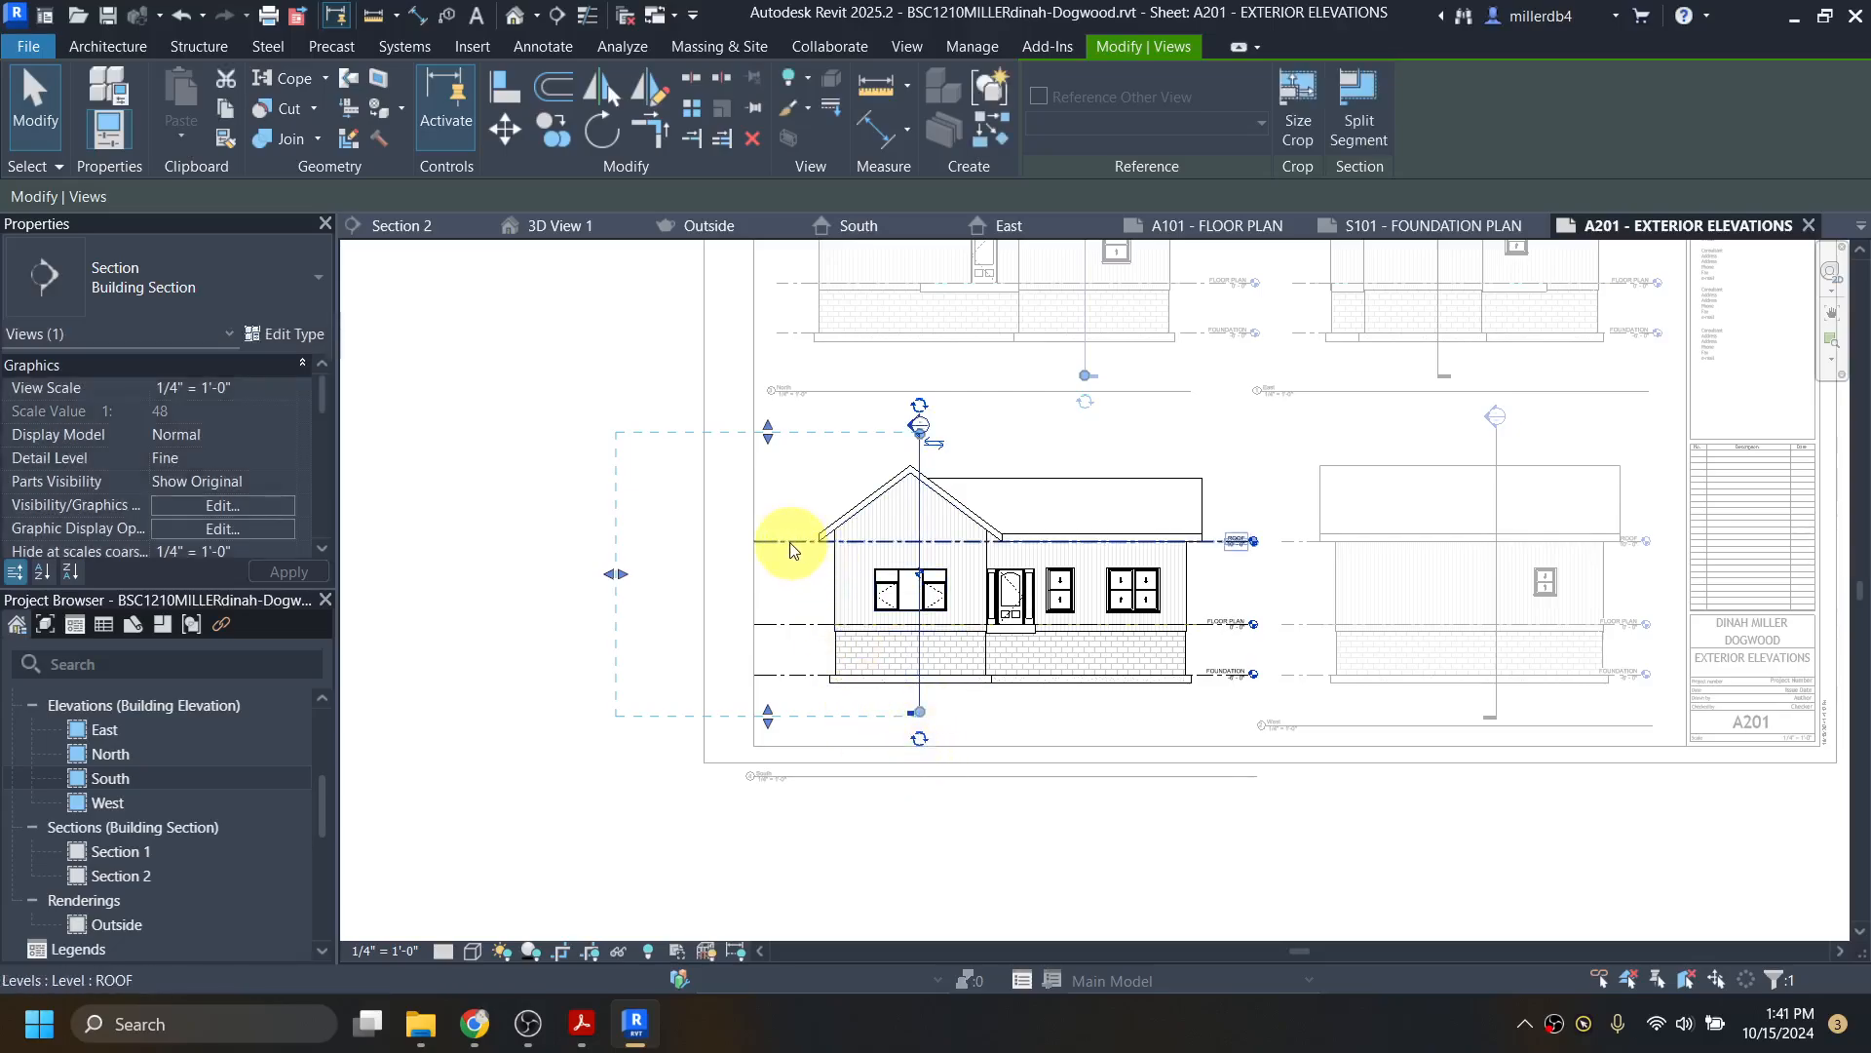
Step: Shorten the South elevation's ROOF level line from its left end
click(759, 544)
drag(758, 549, 785, 541)
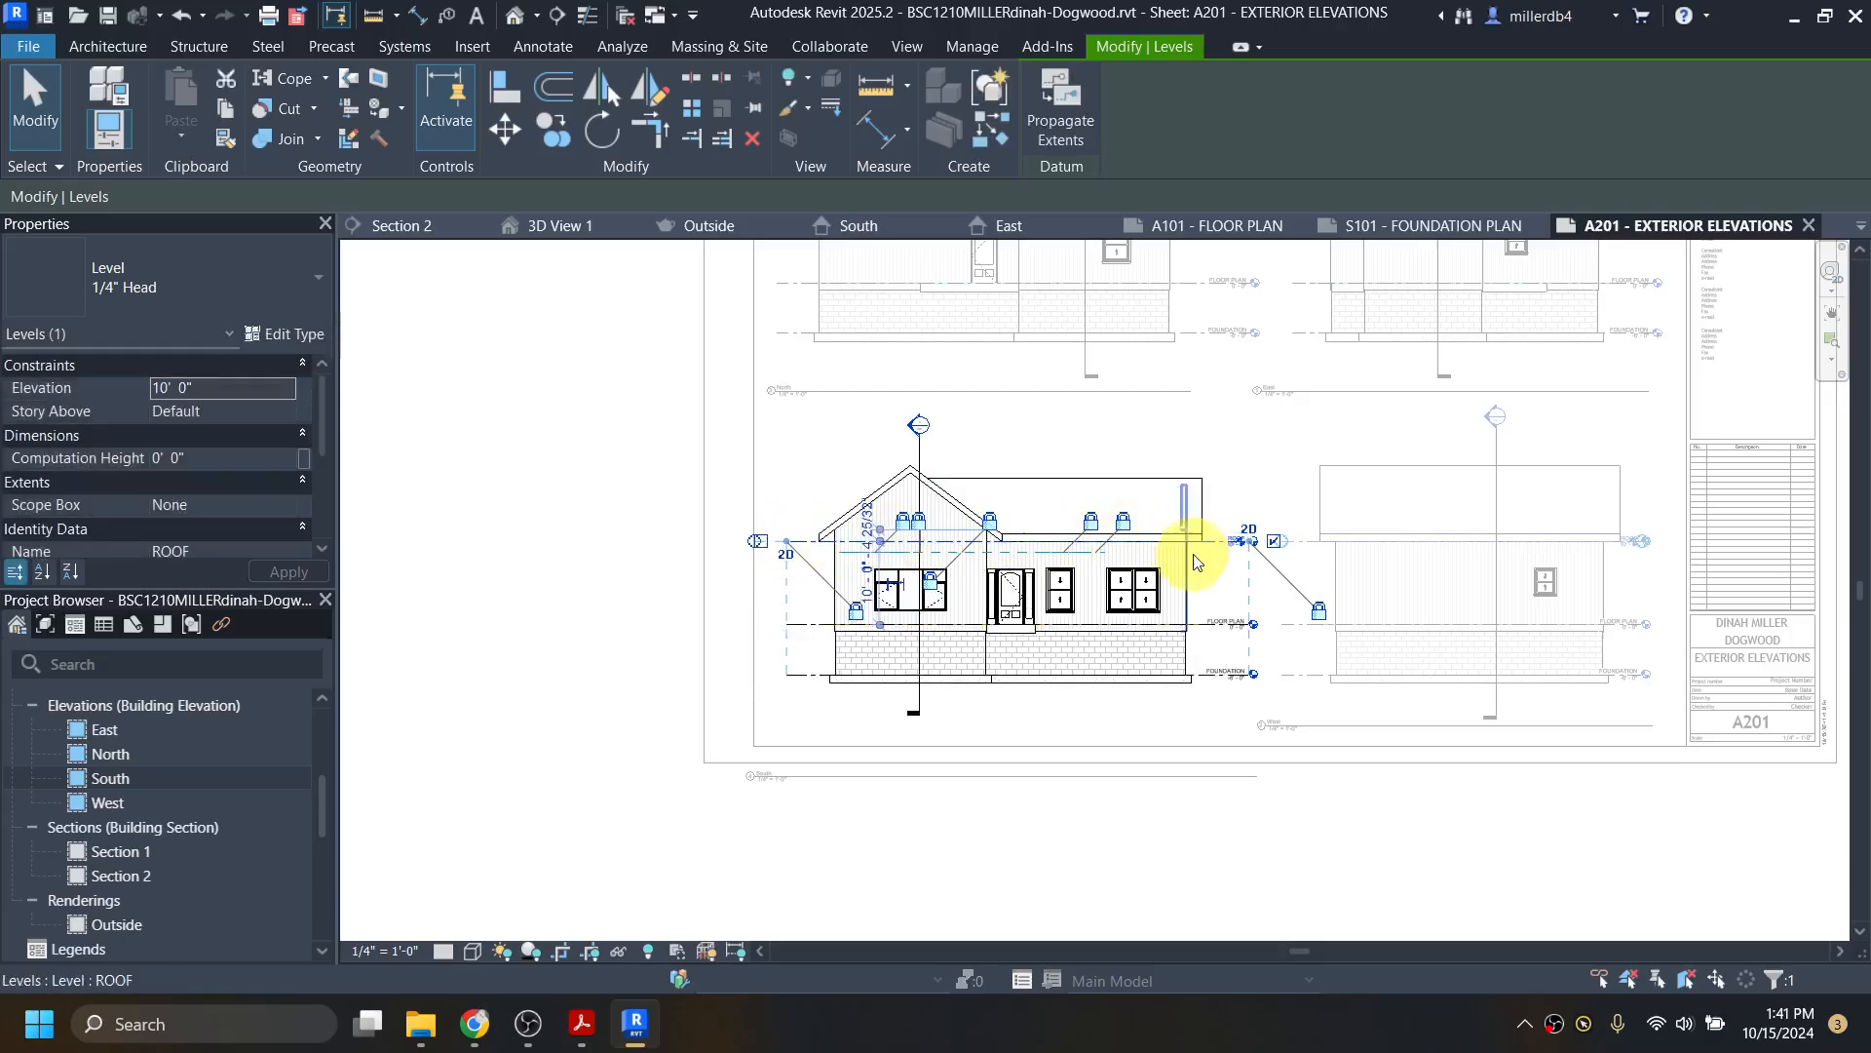
click(979, 885)
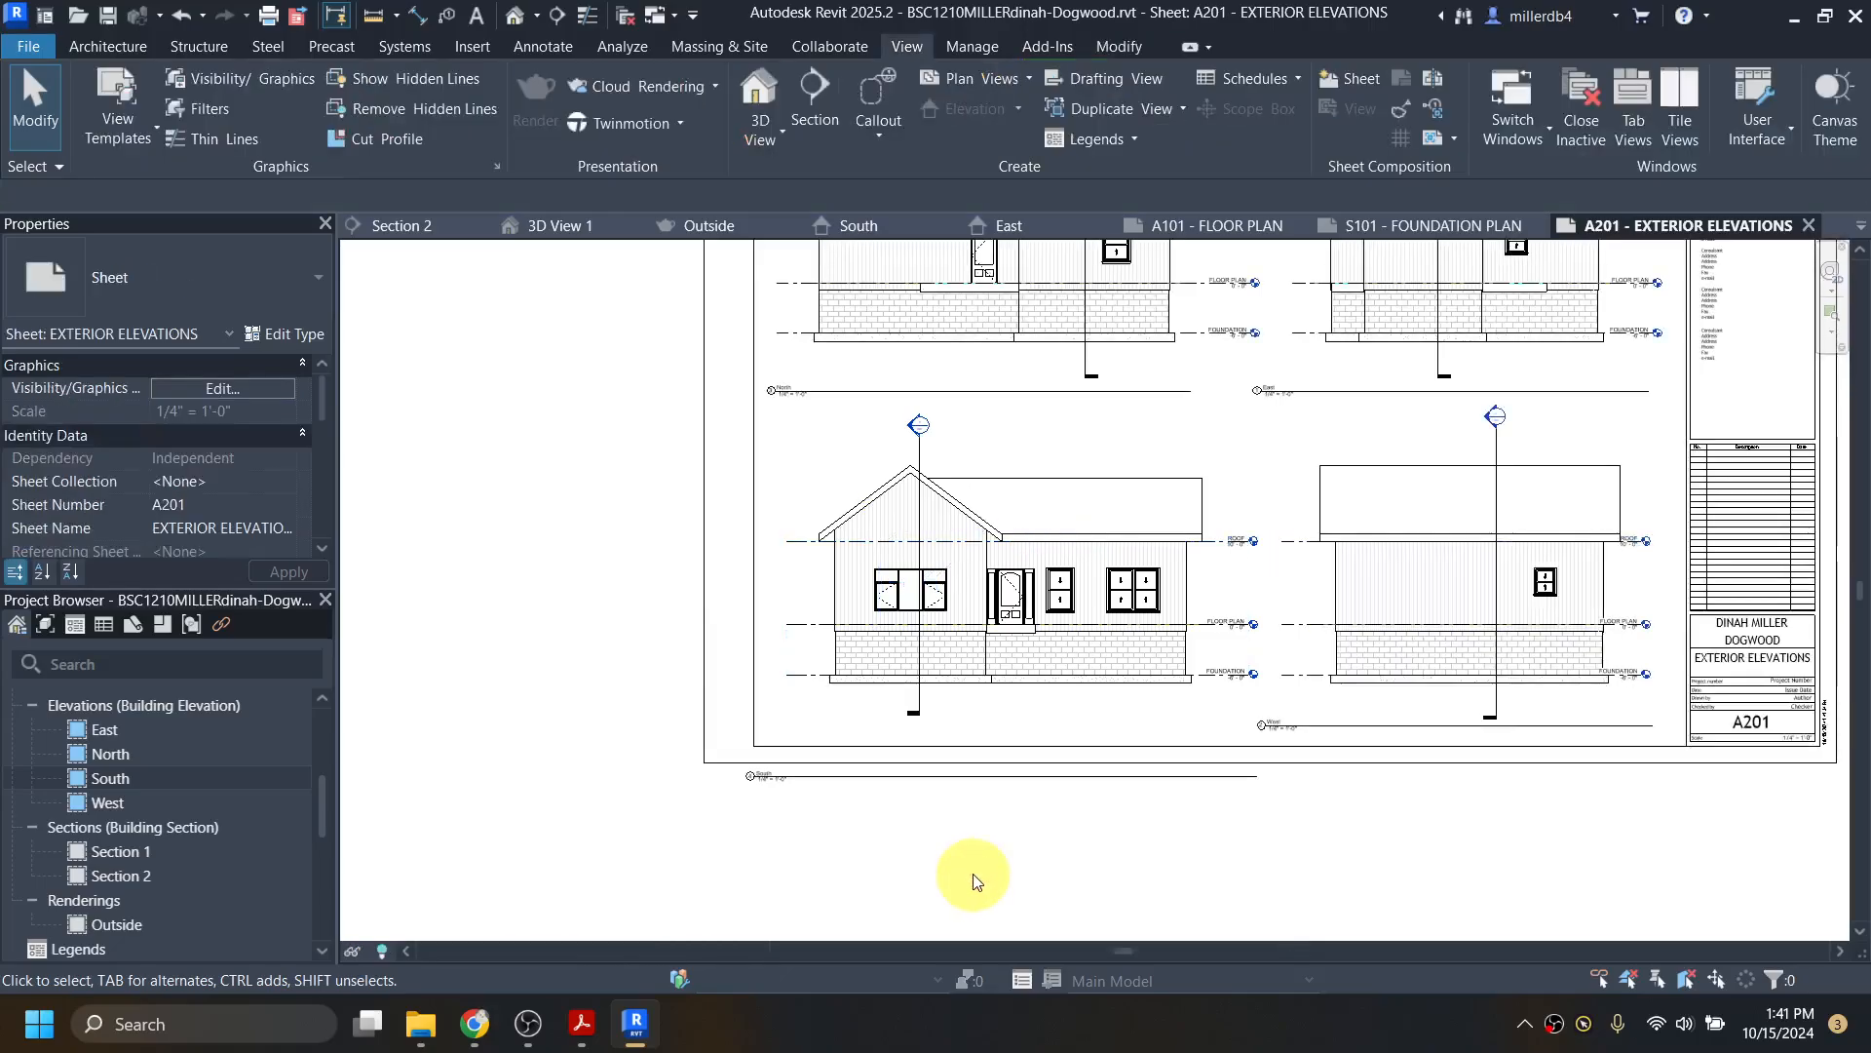
Step: Reposition the South viewport and shorten its title line to stop before the West title
drag(944, 784, 1228, 731)
scroll(980, 727, up, 4)
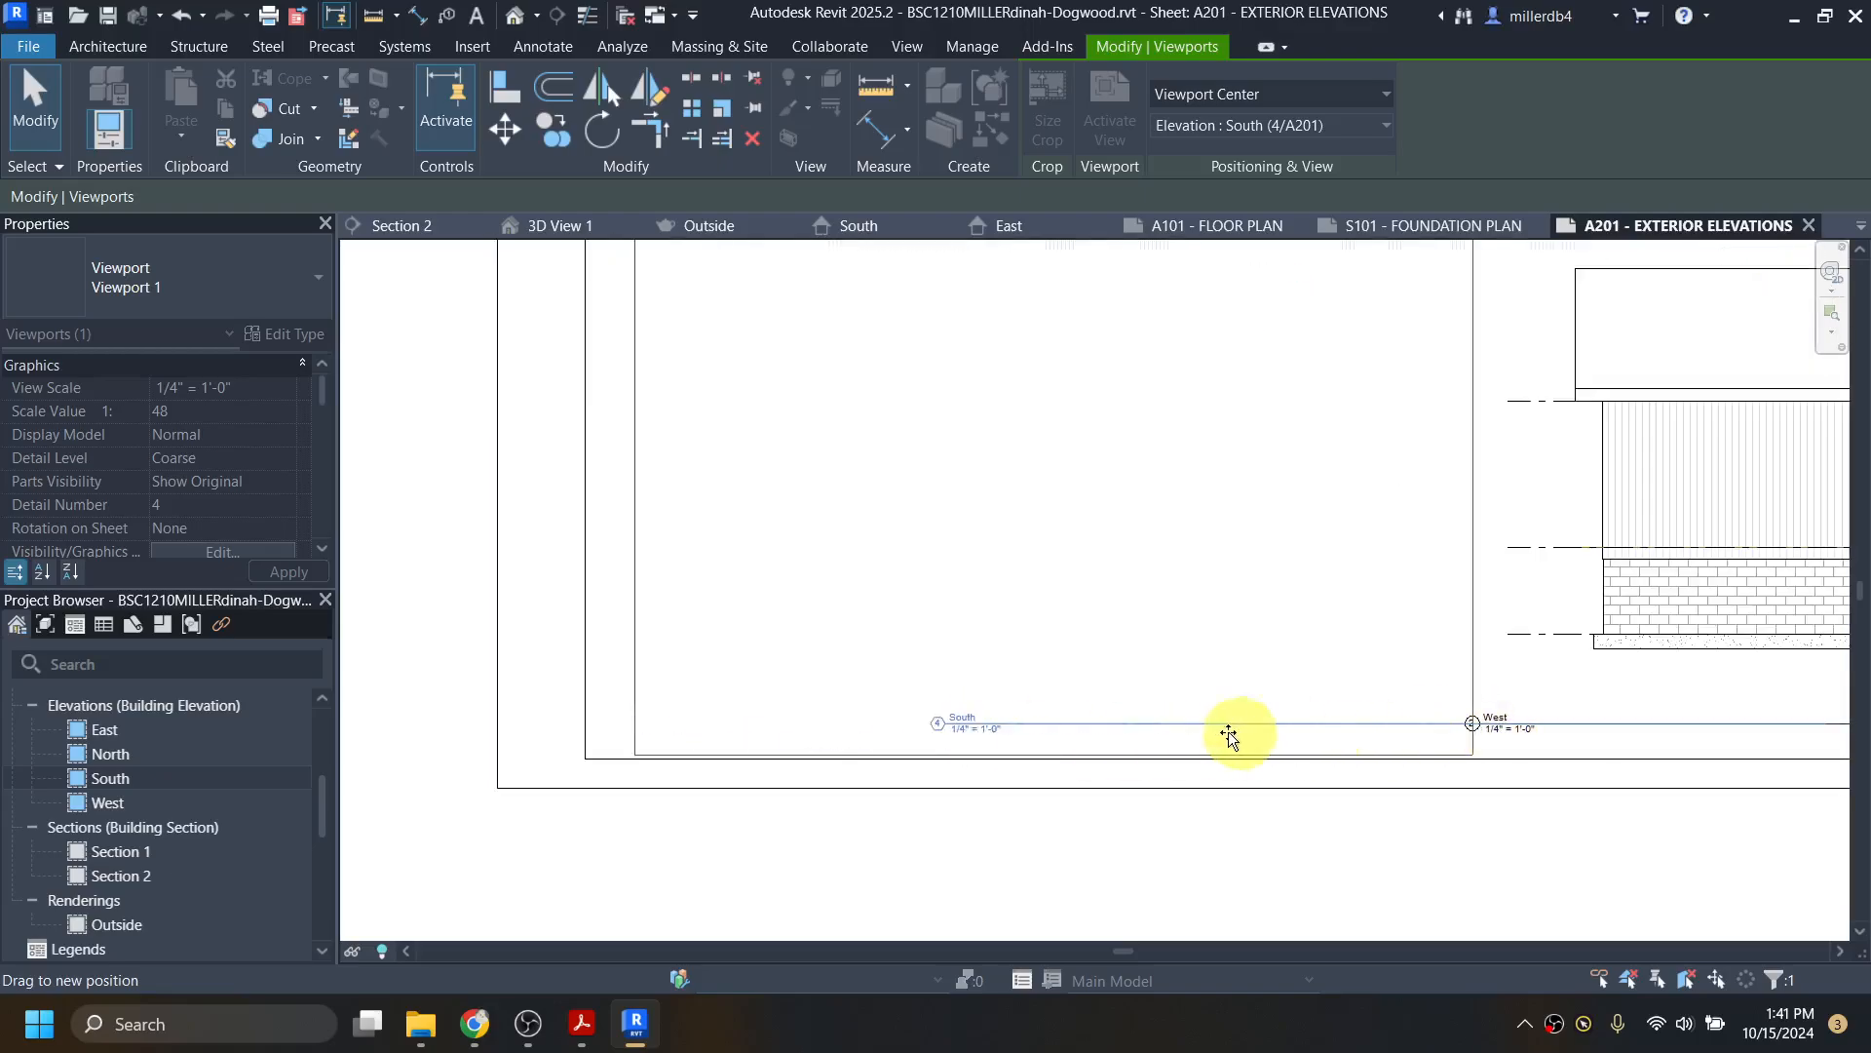
mouse_move(950, 722)
mouse_down()
mouse_move(968, 721)
mouse_move(961, 449)
mouse_move(968, 719)
mouse_up()
scroll(969, 719, down, 3)
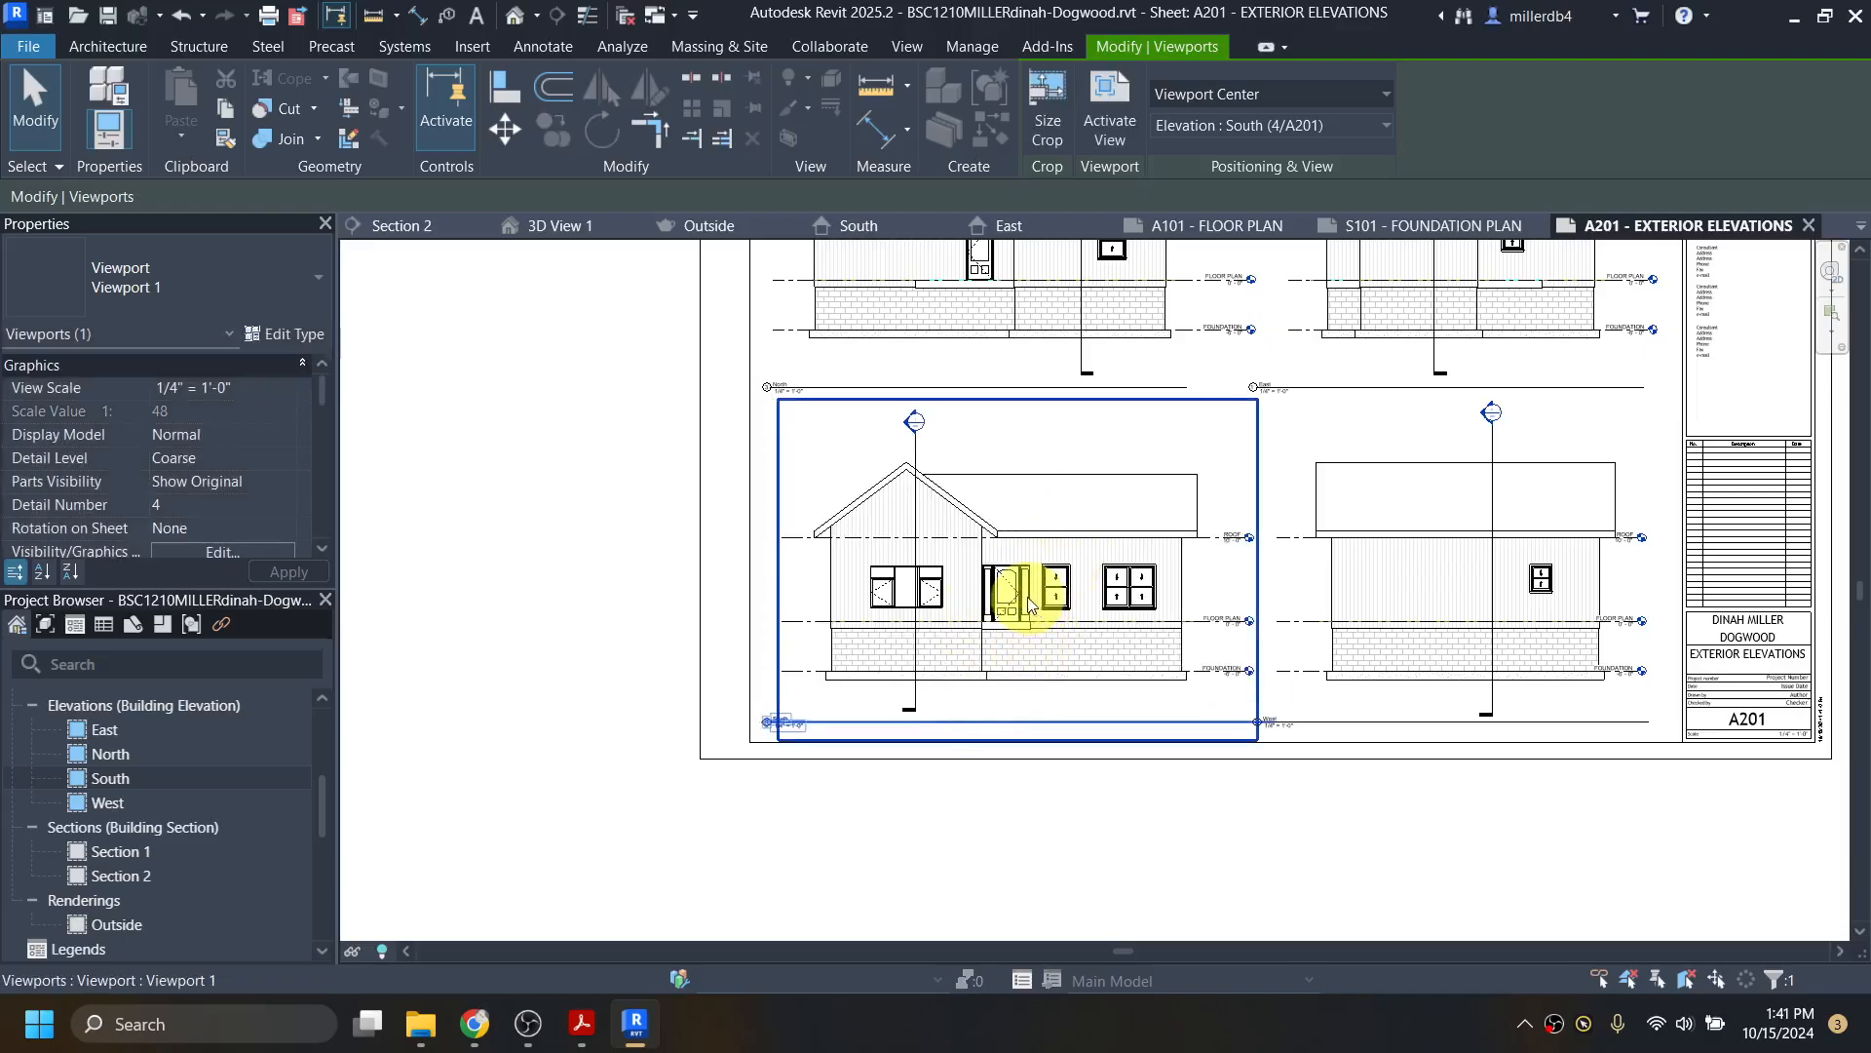
mouse_move(618, 1039)
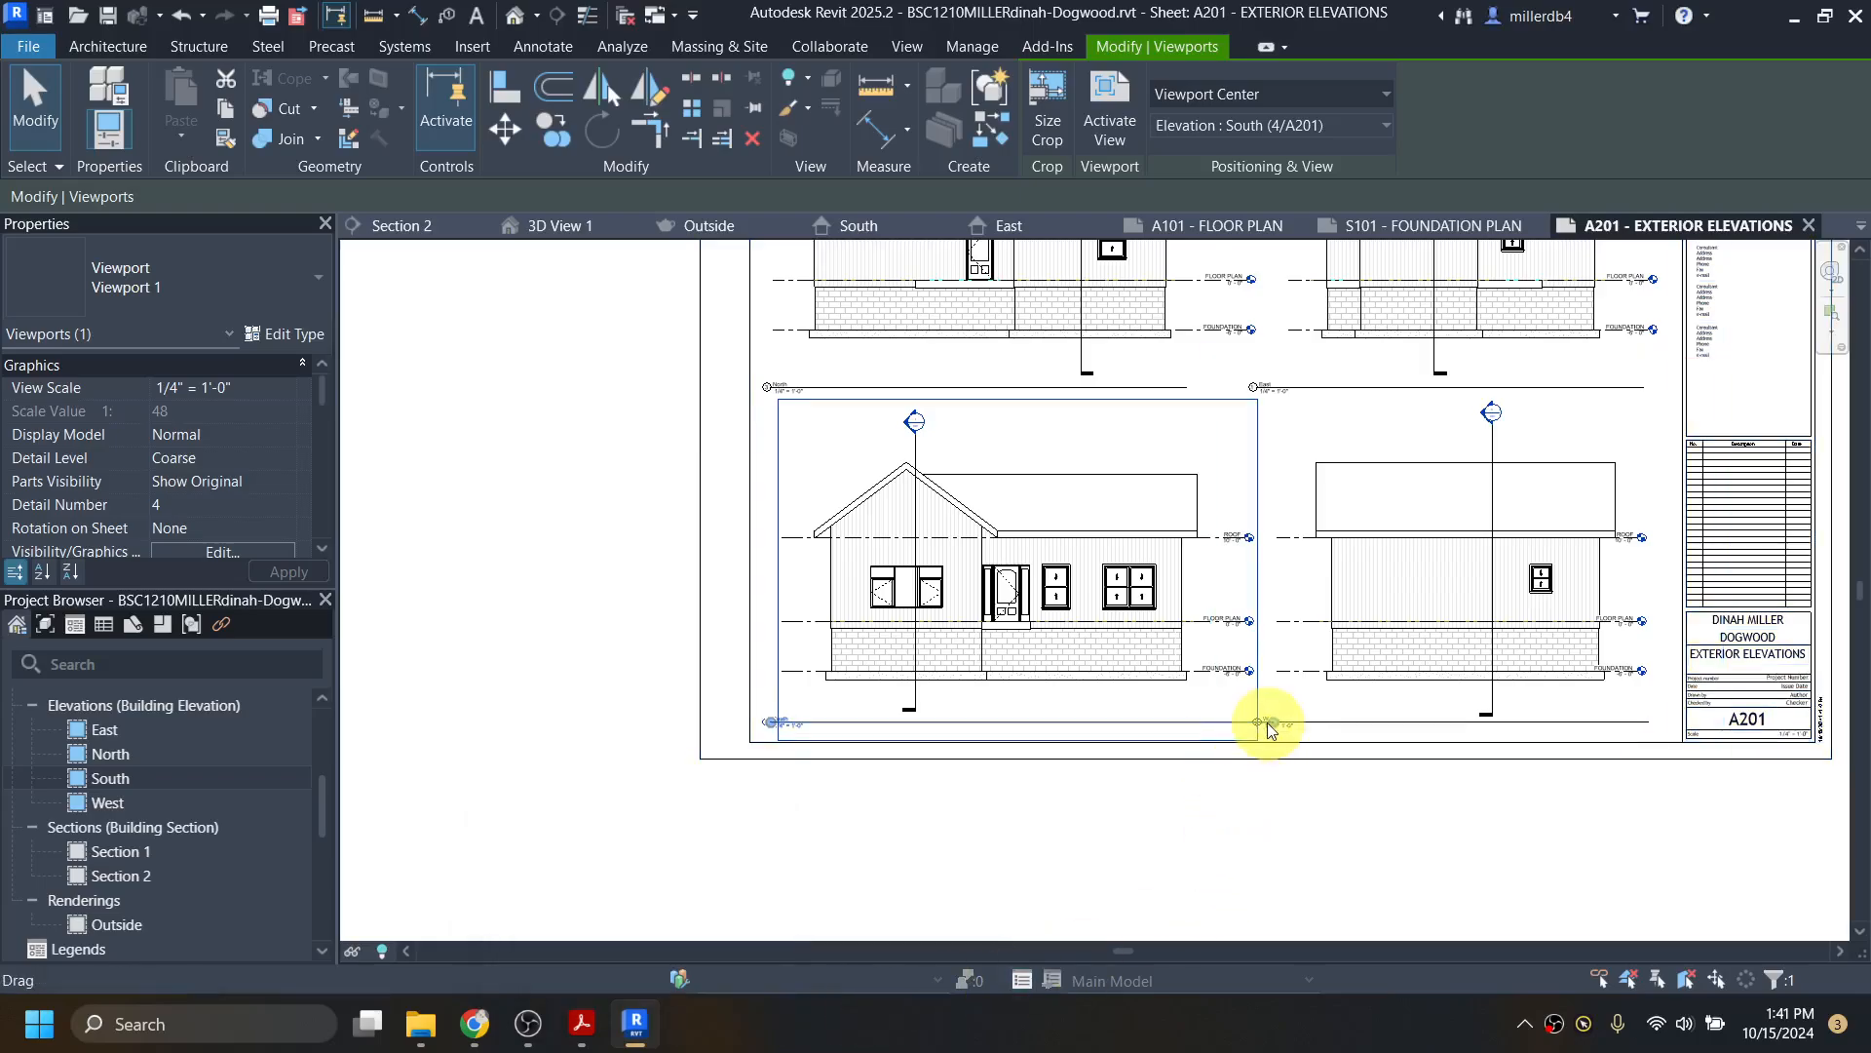
drag(1274, 725, 1189, 723)
click(1130, 839)
scroll(1140, 838, down, 2)
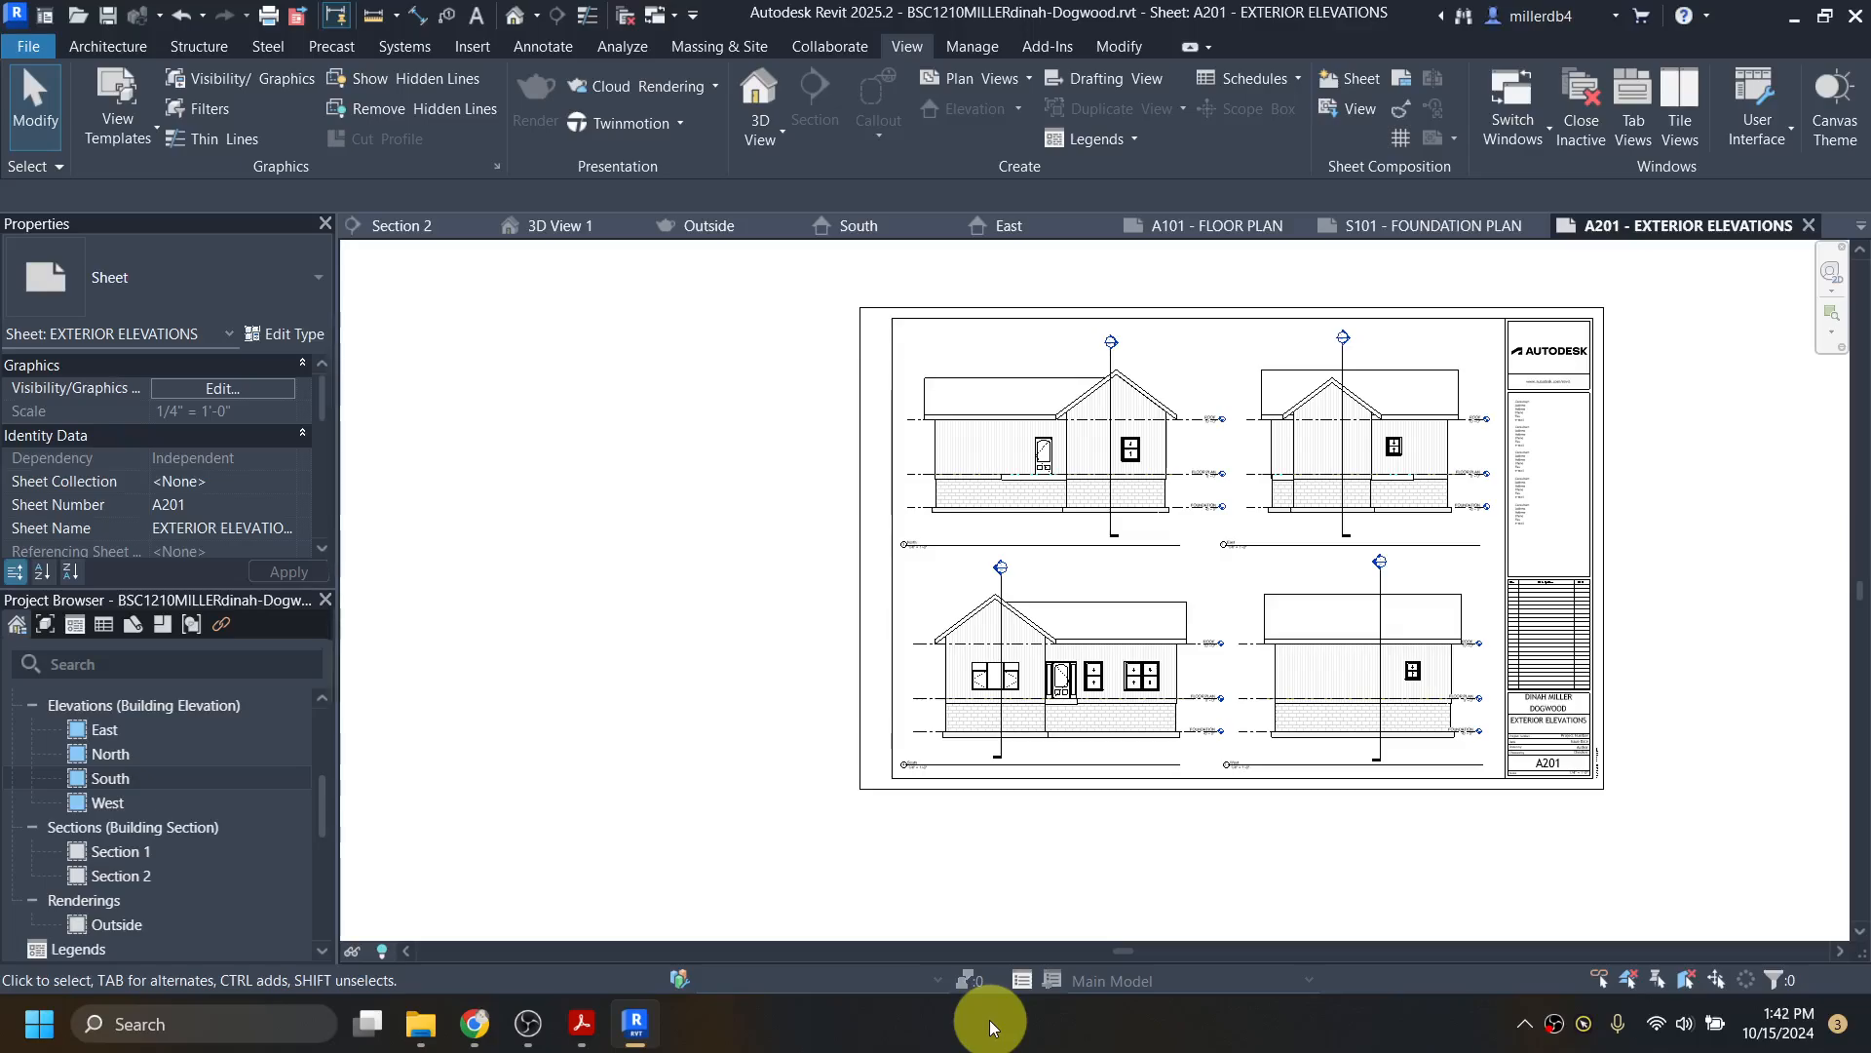
Step: Rename the East elevation view to EAST
click(109, 729)
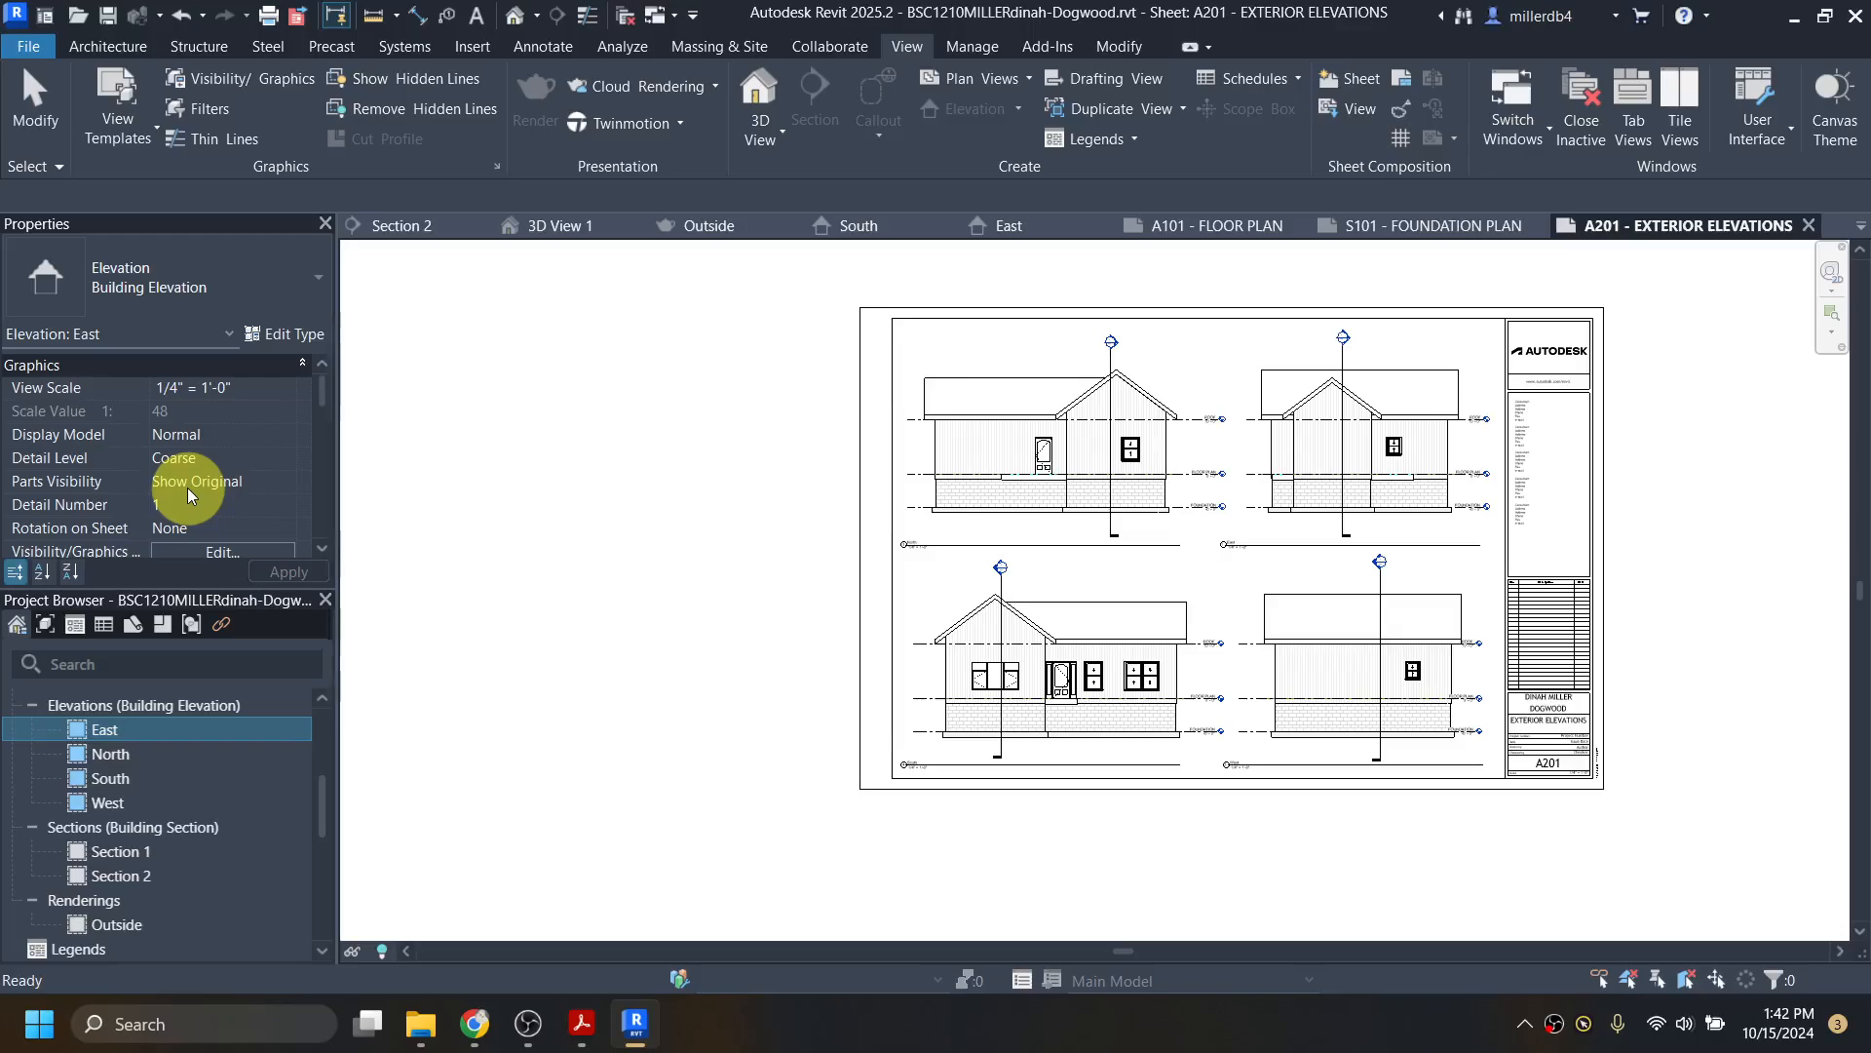
right_click(115, 728)
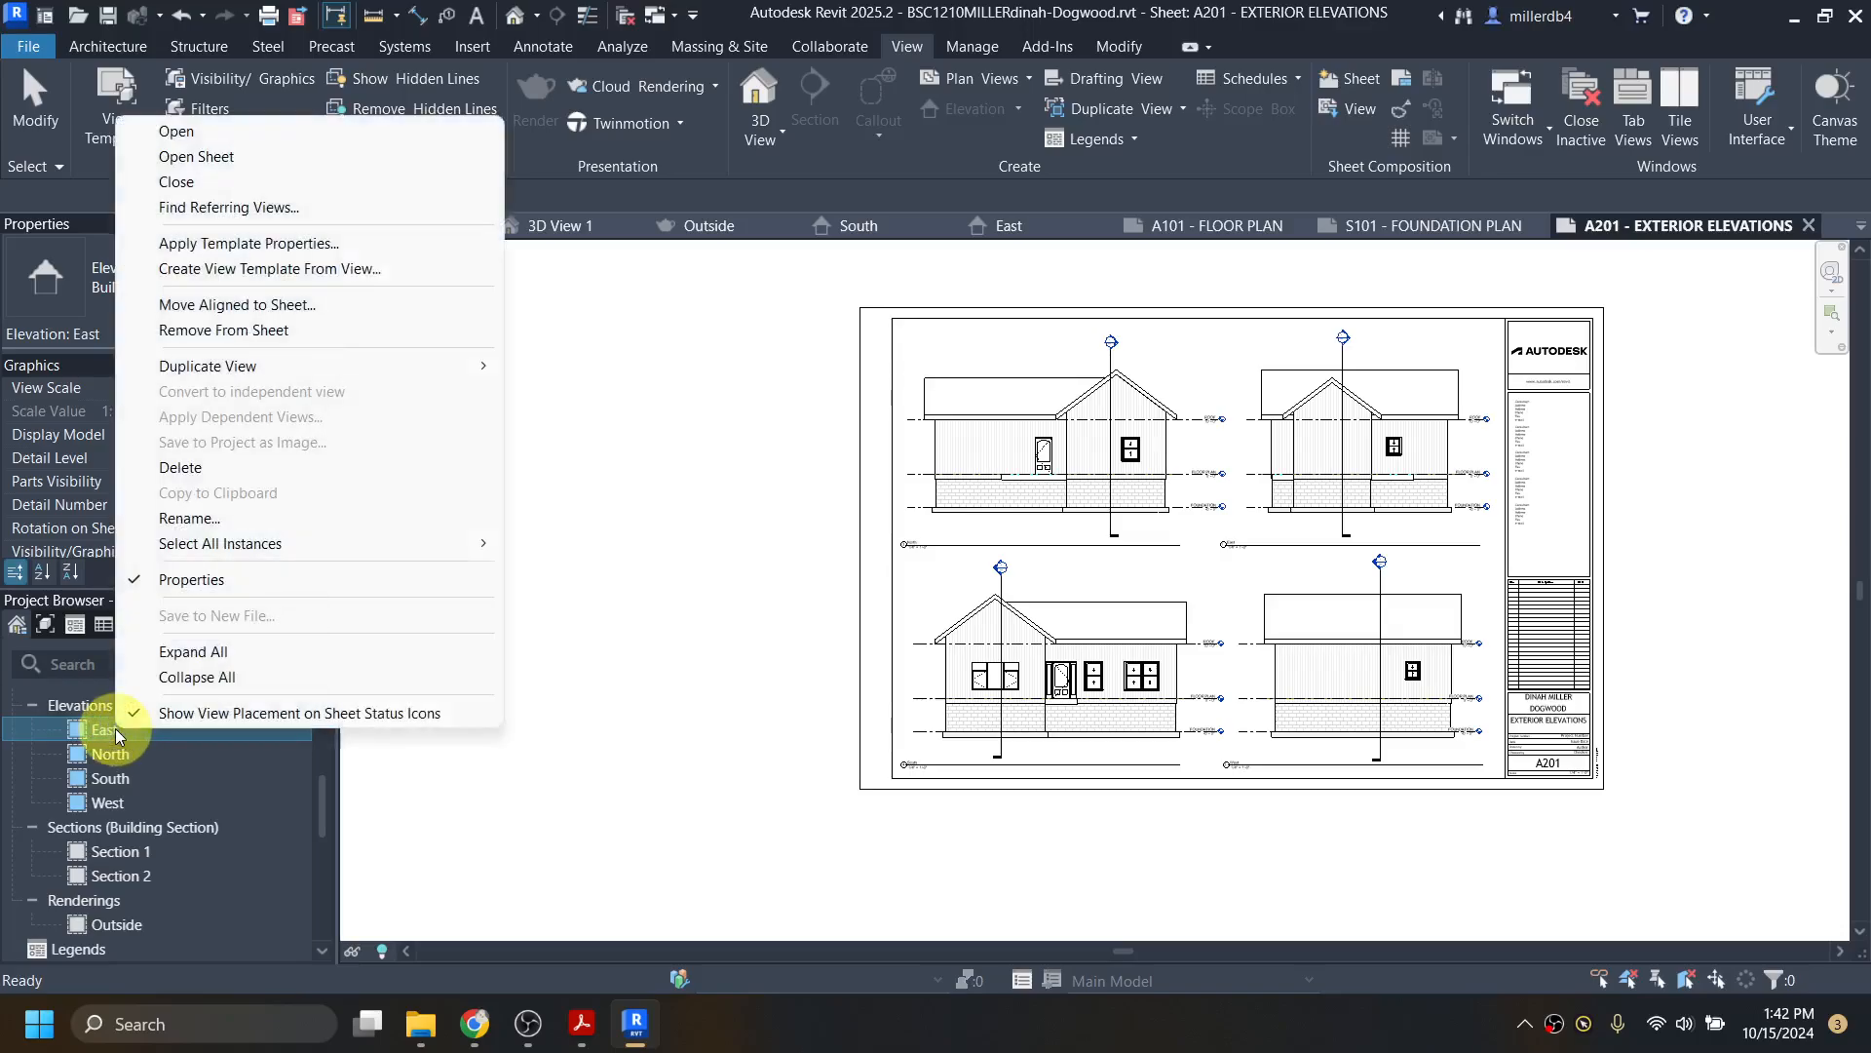
click(320, 513)
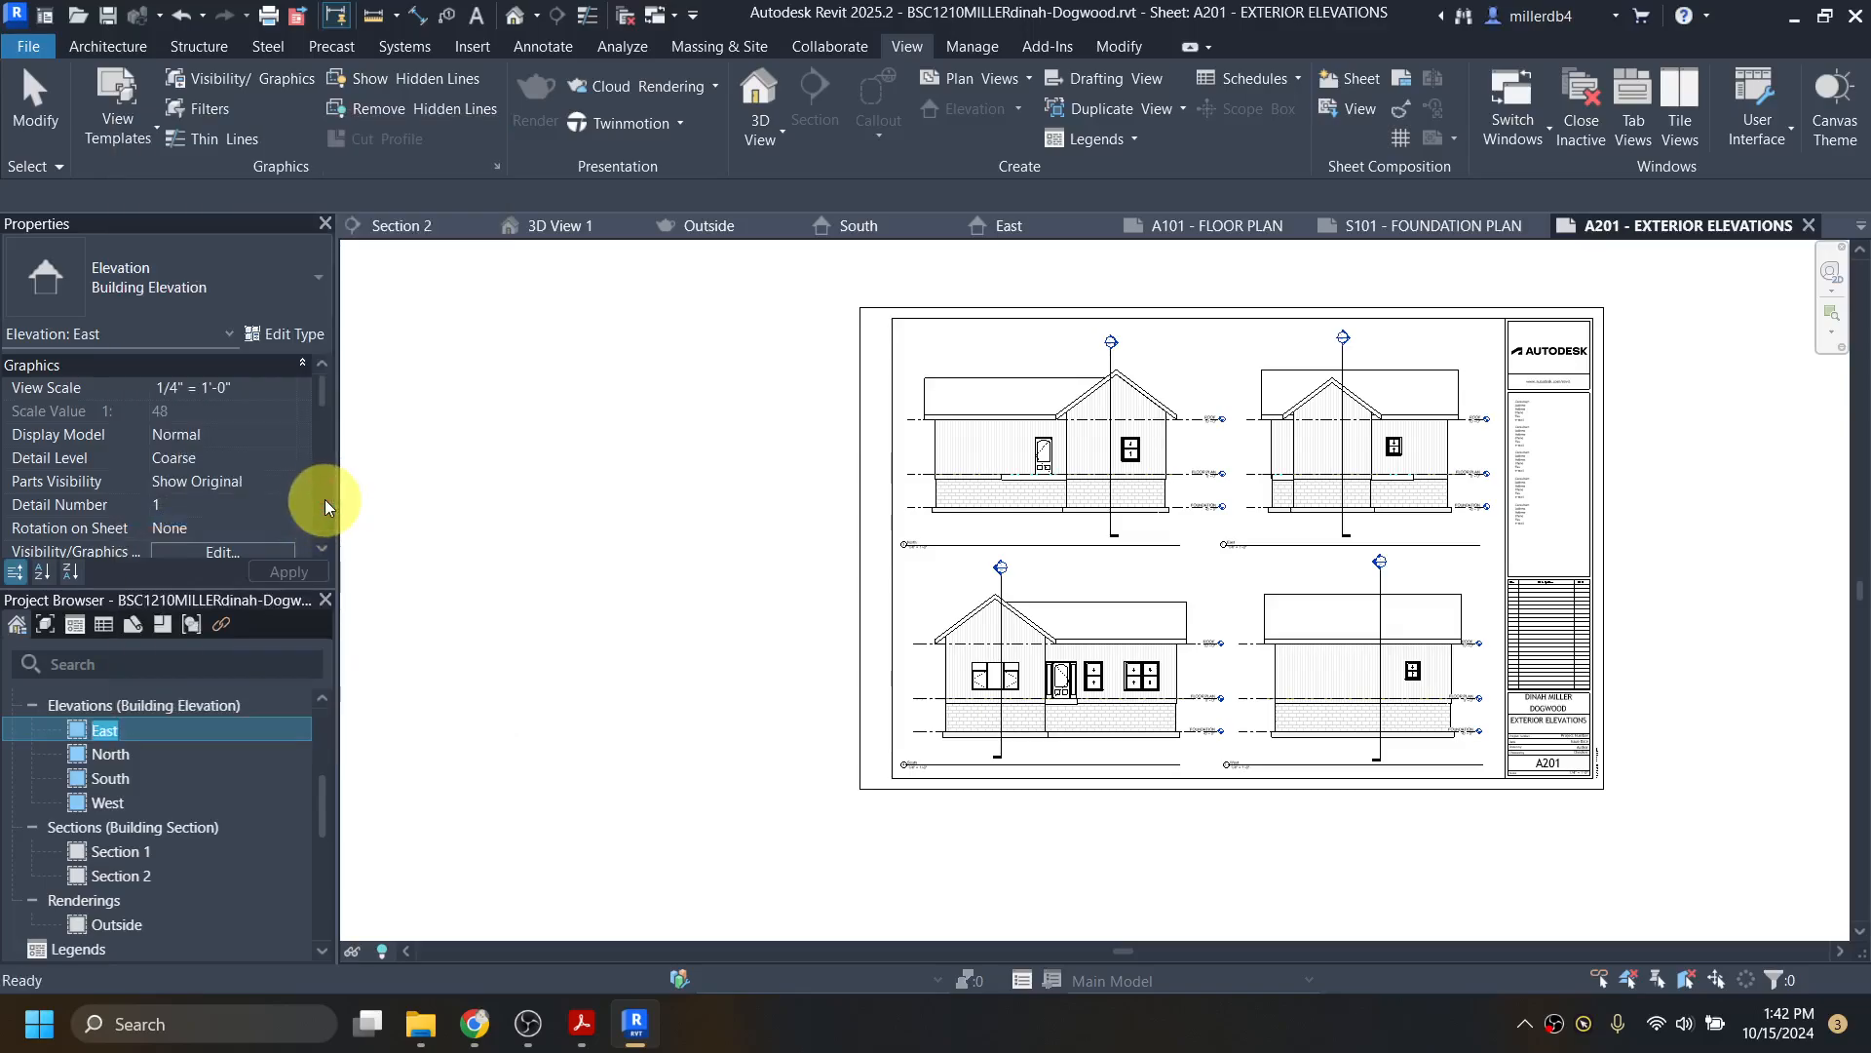
text(EAST)
key(Return)
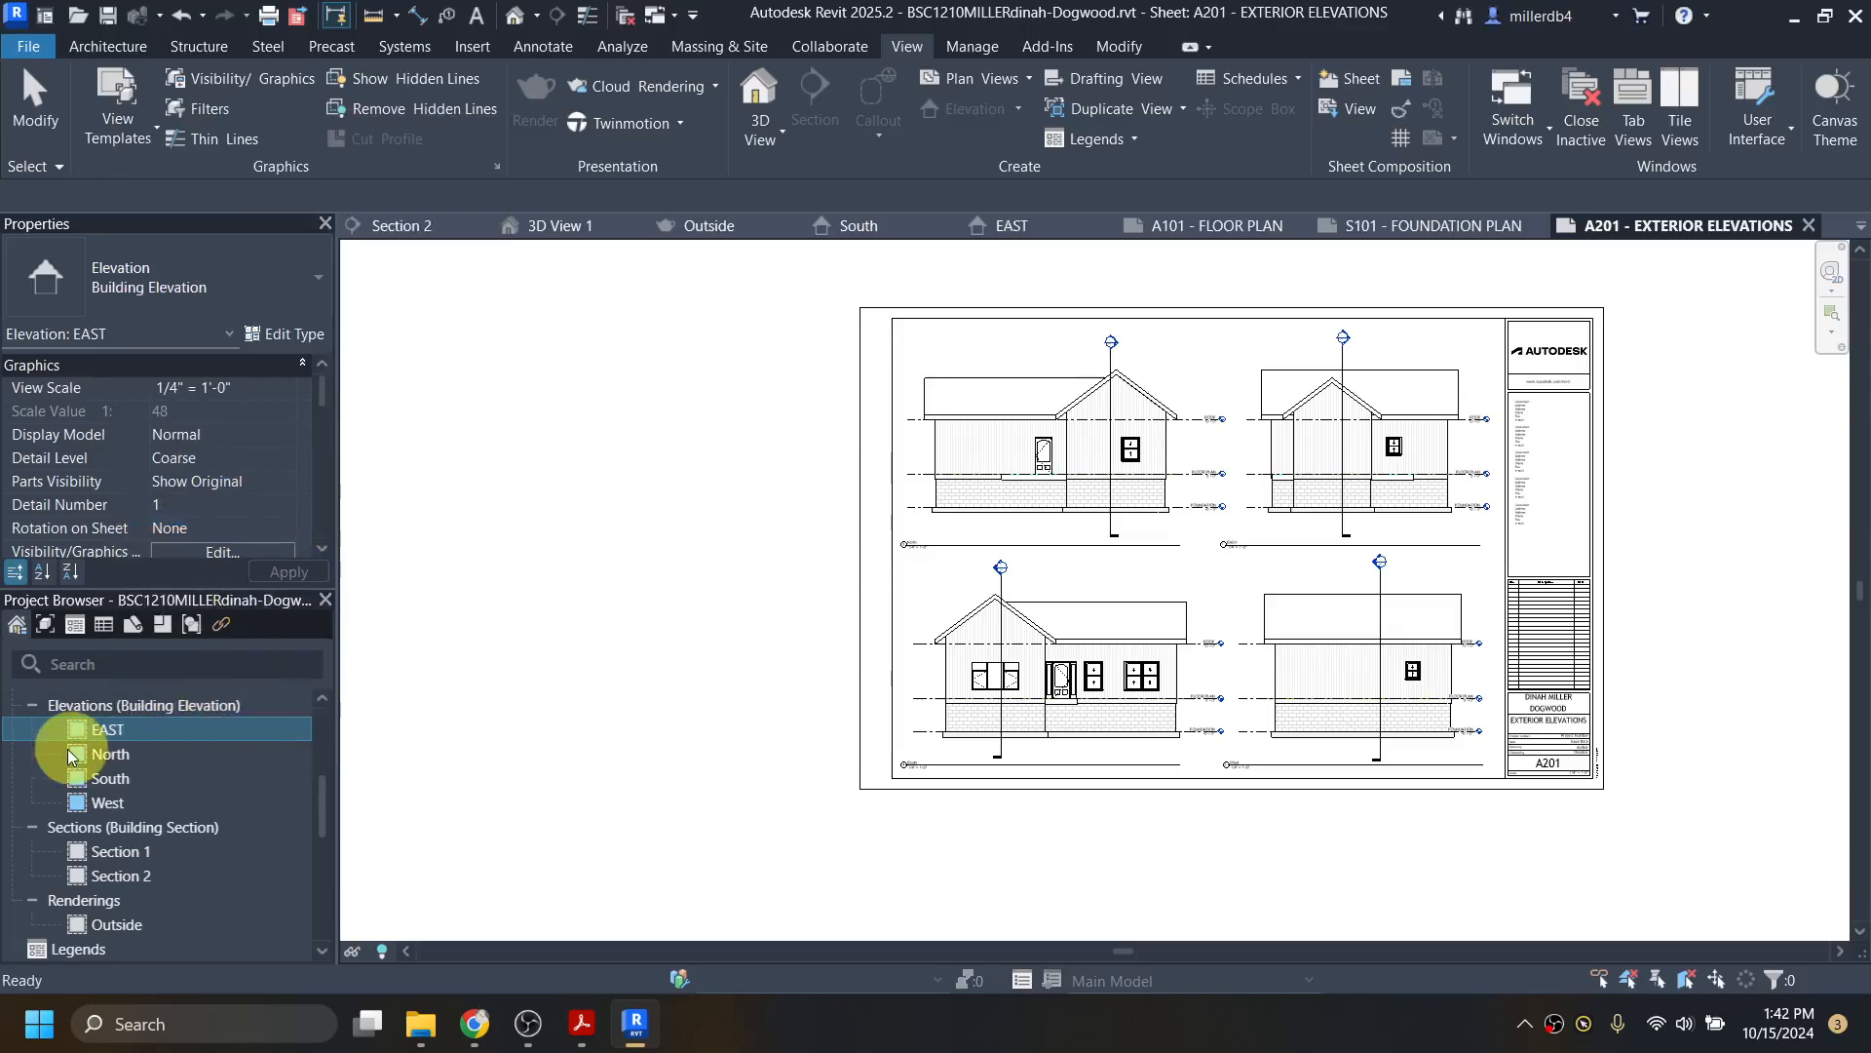
Step: Change the North, South and West view names to NORTH, SOUTH and WEST in Properties
click(103, 757)
scroll(200, 477, down, 3)
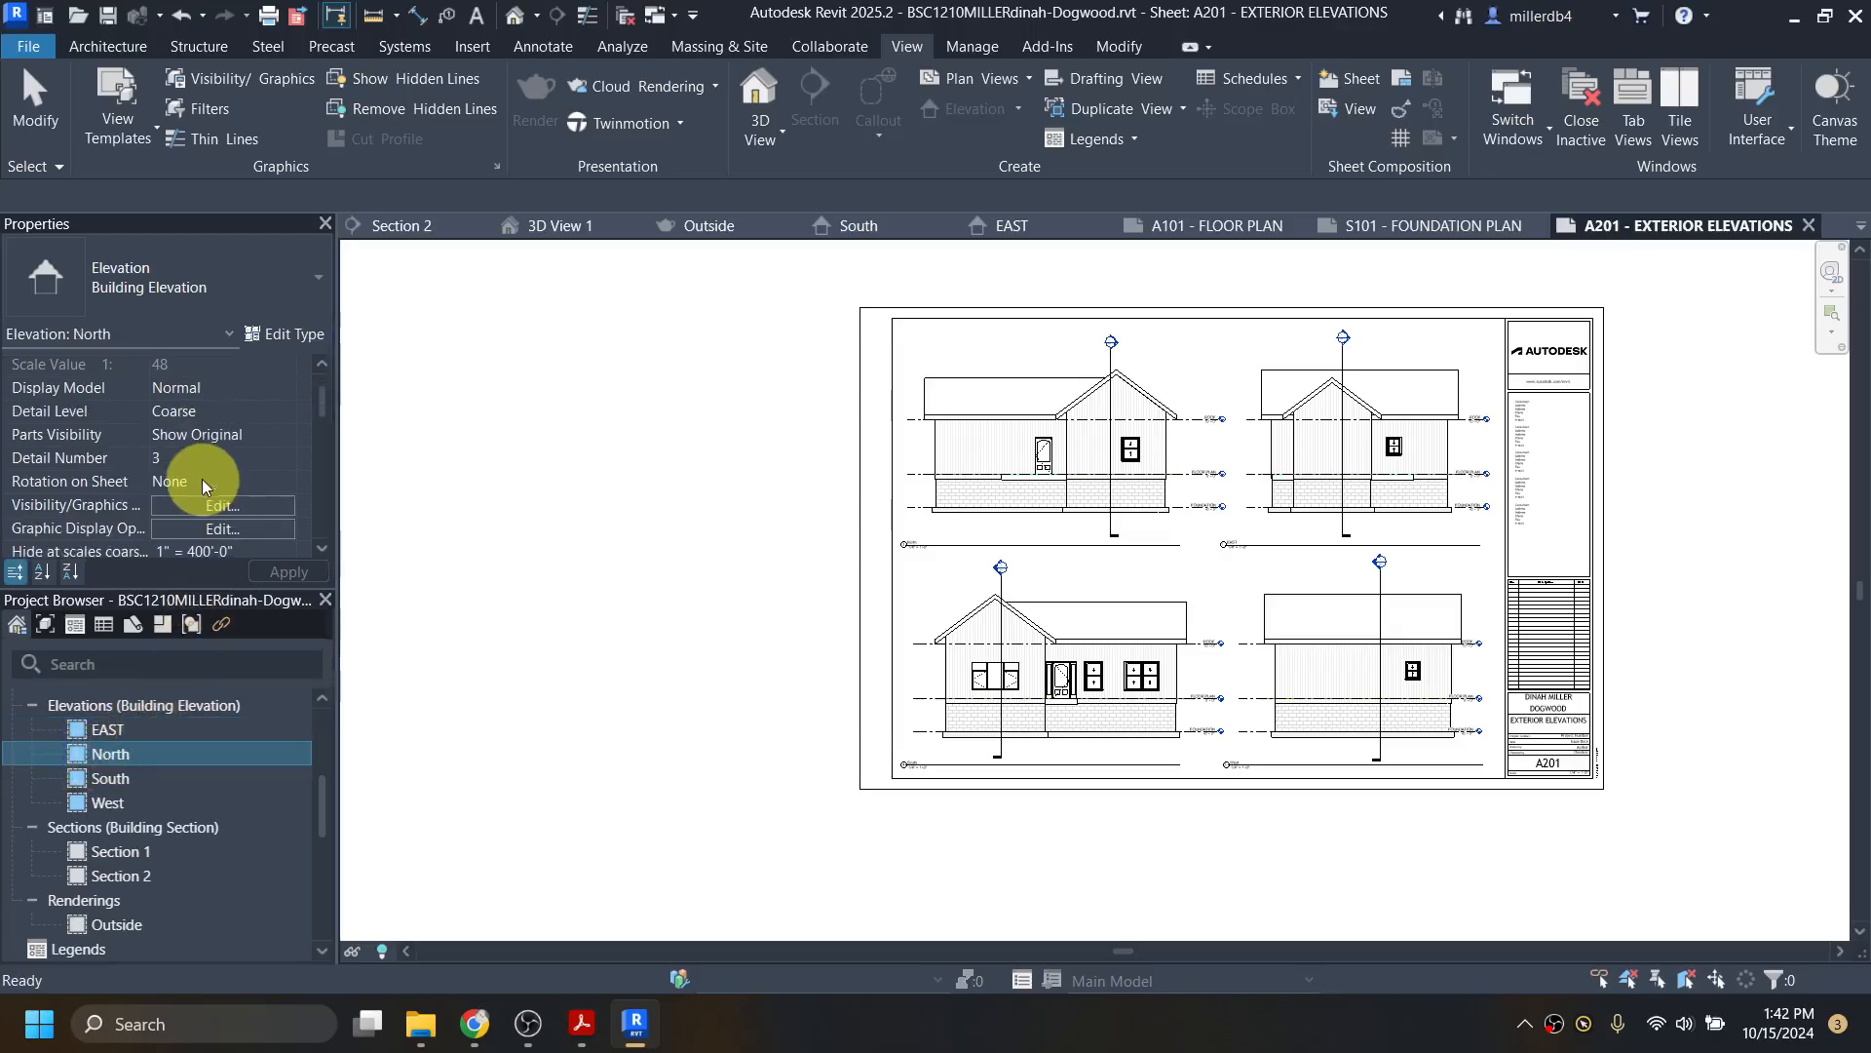
scroll(198, 468, down, 5)
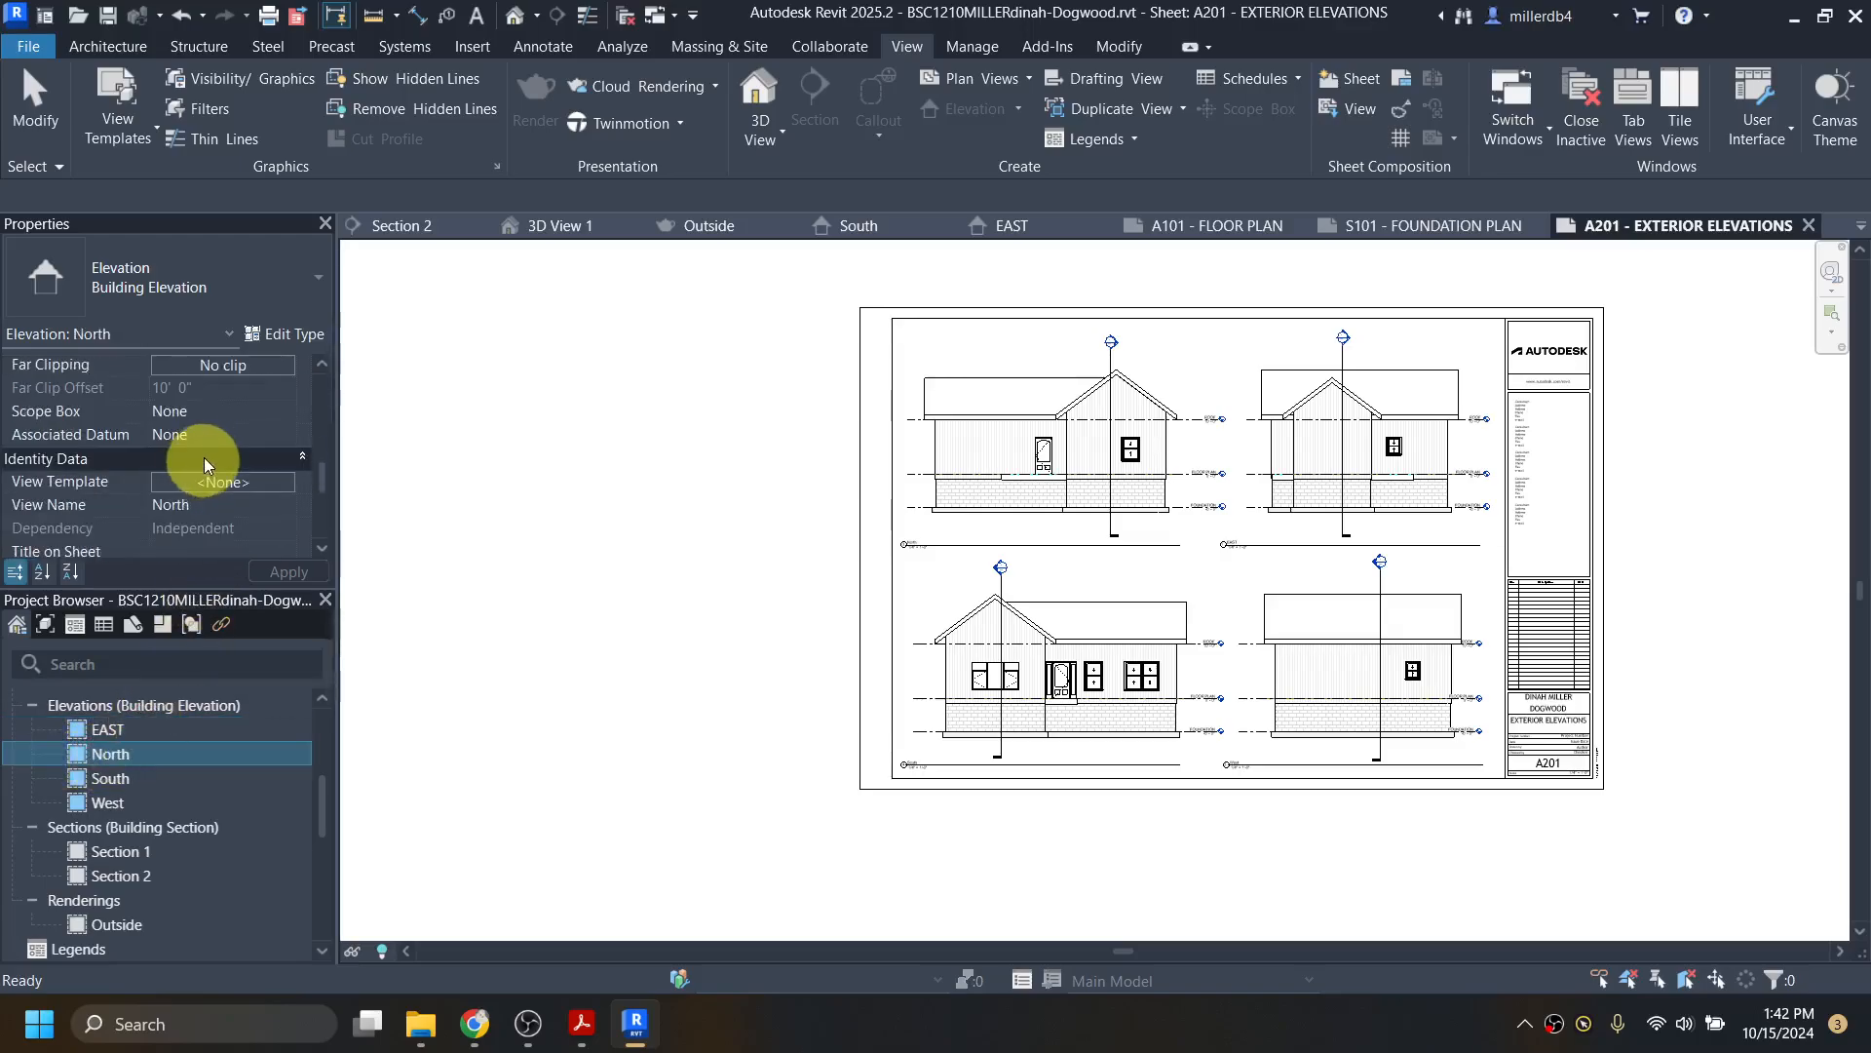
click(207, 506)
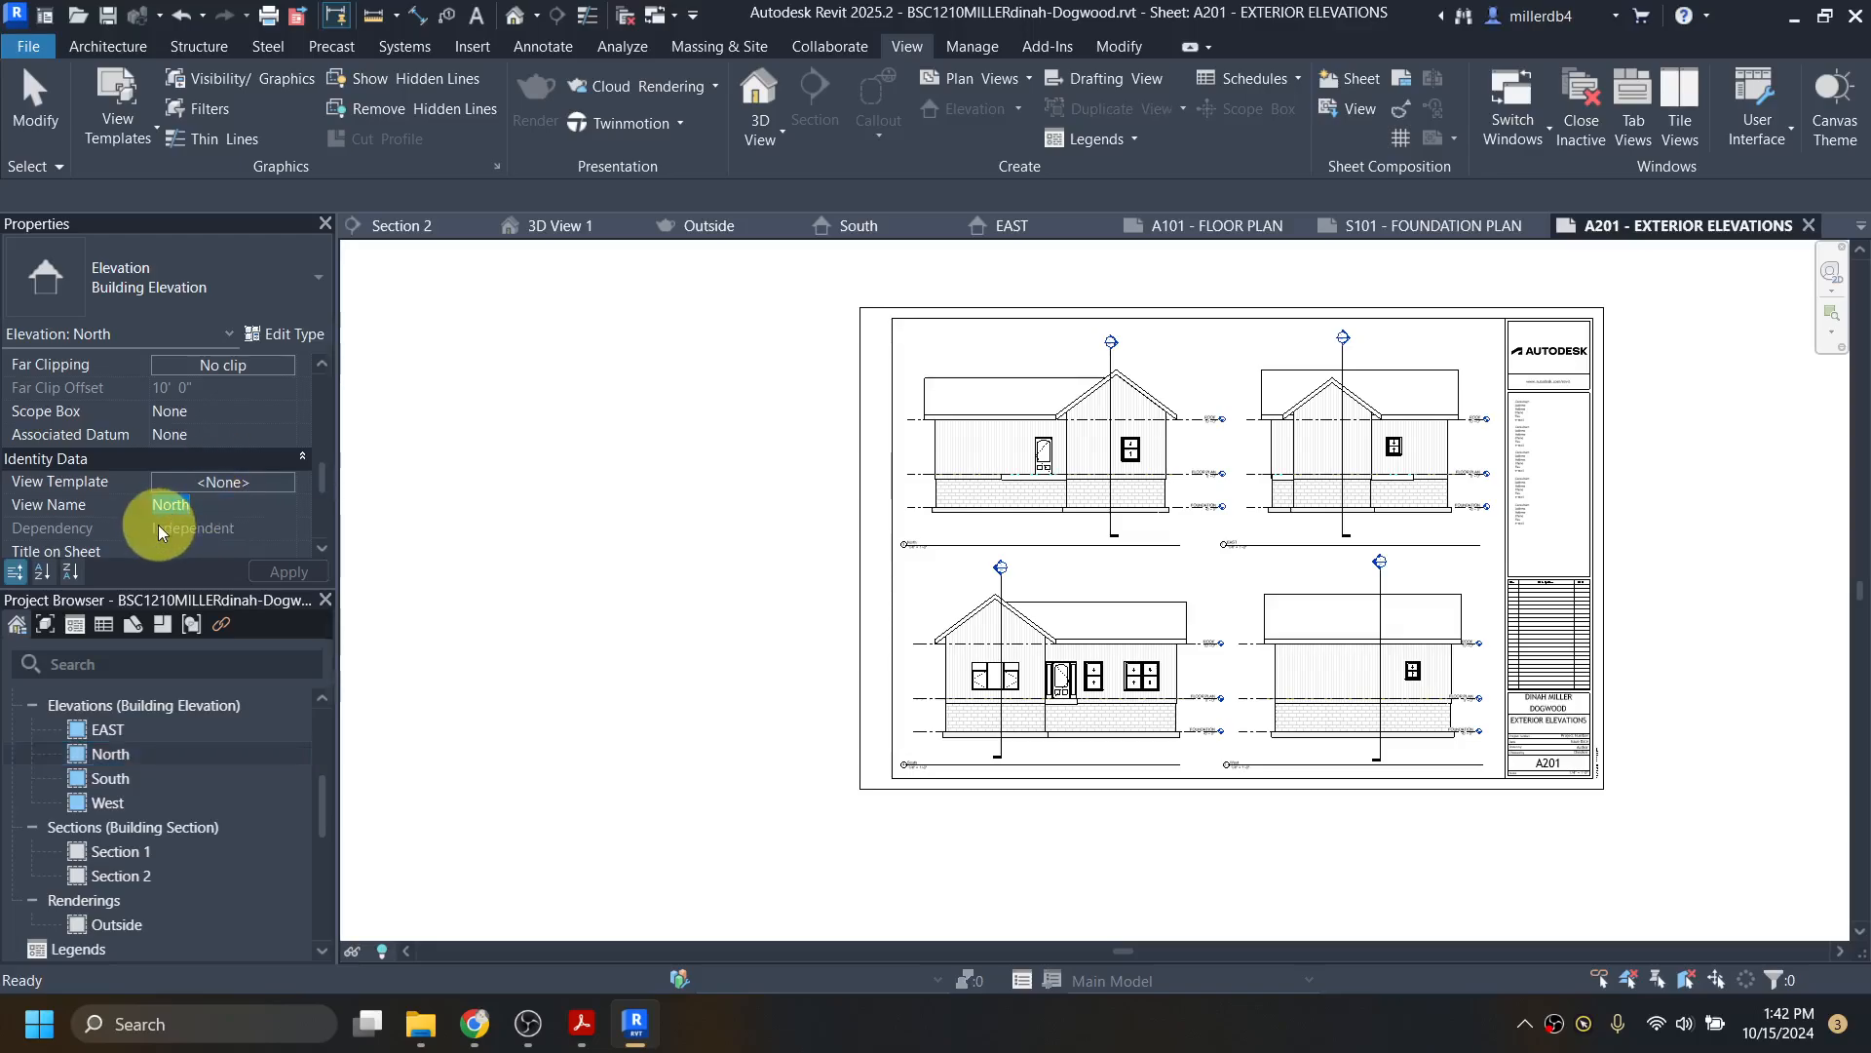
text(NORTH)
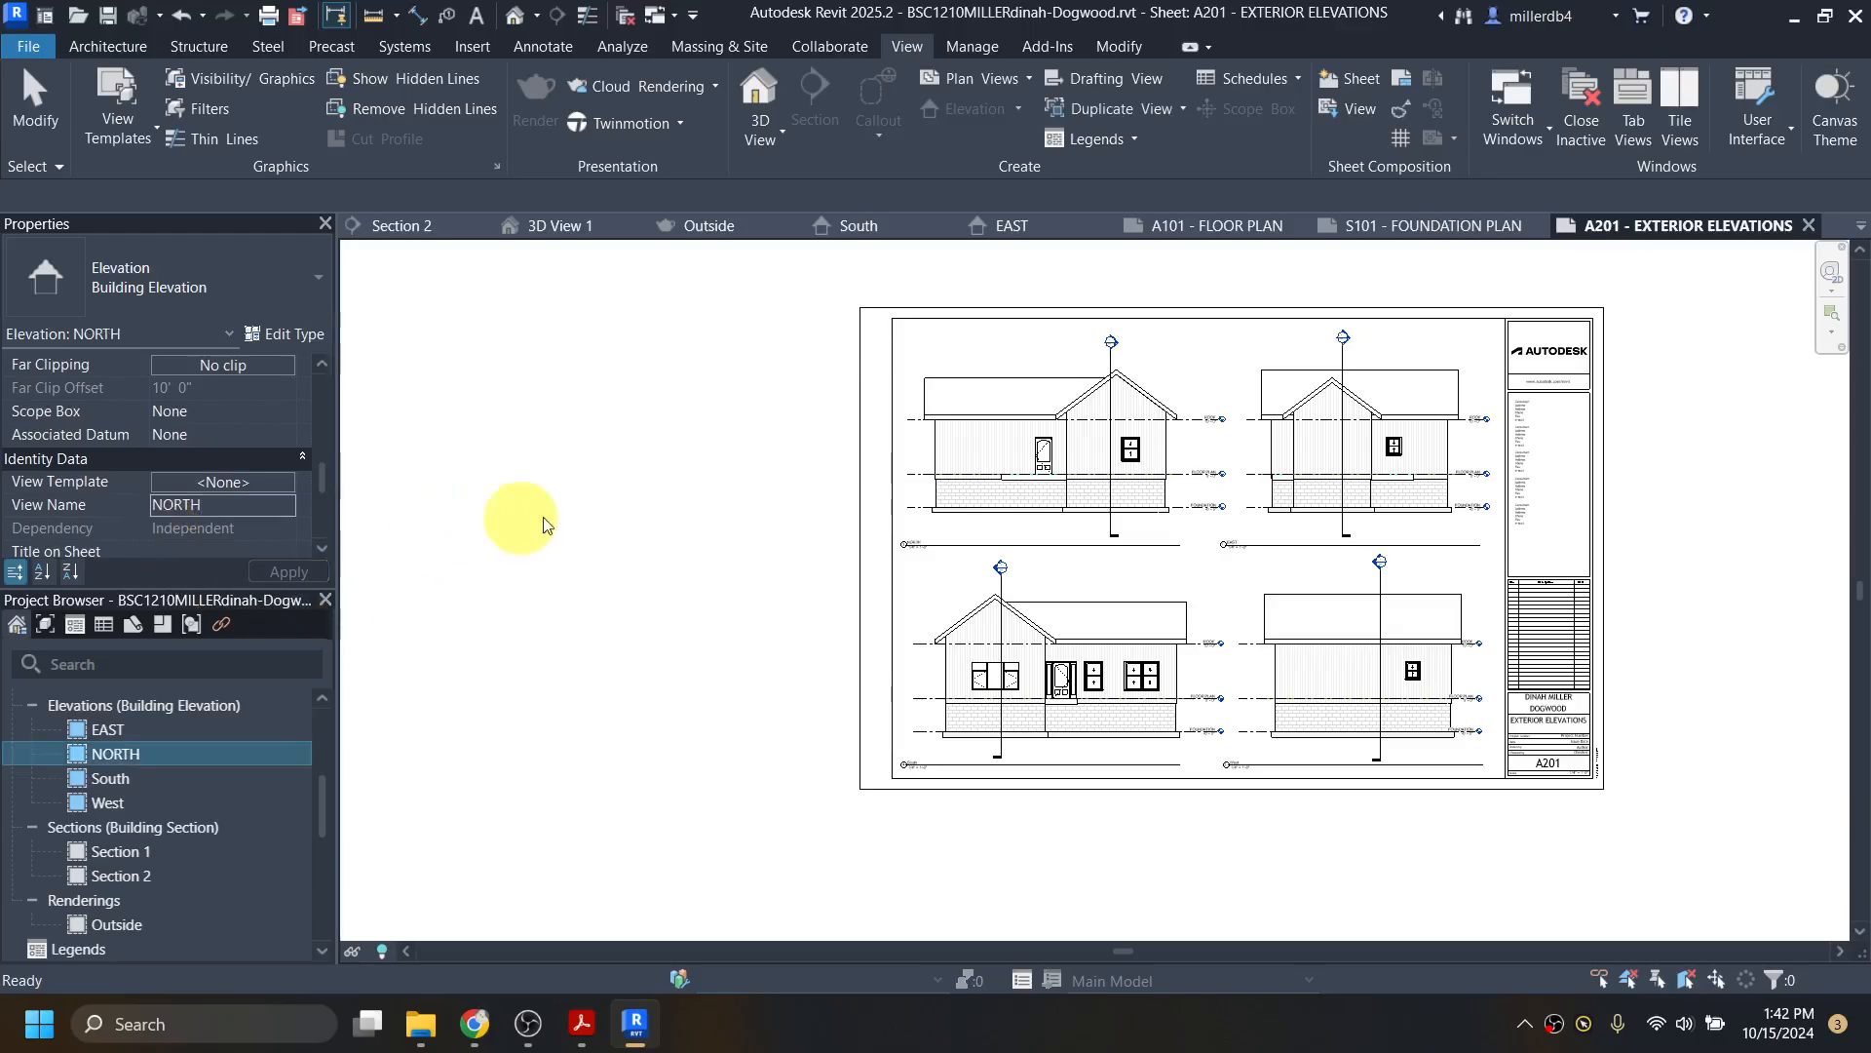
click(126, 777)
click(218, 506)
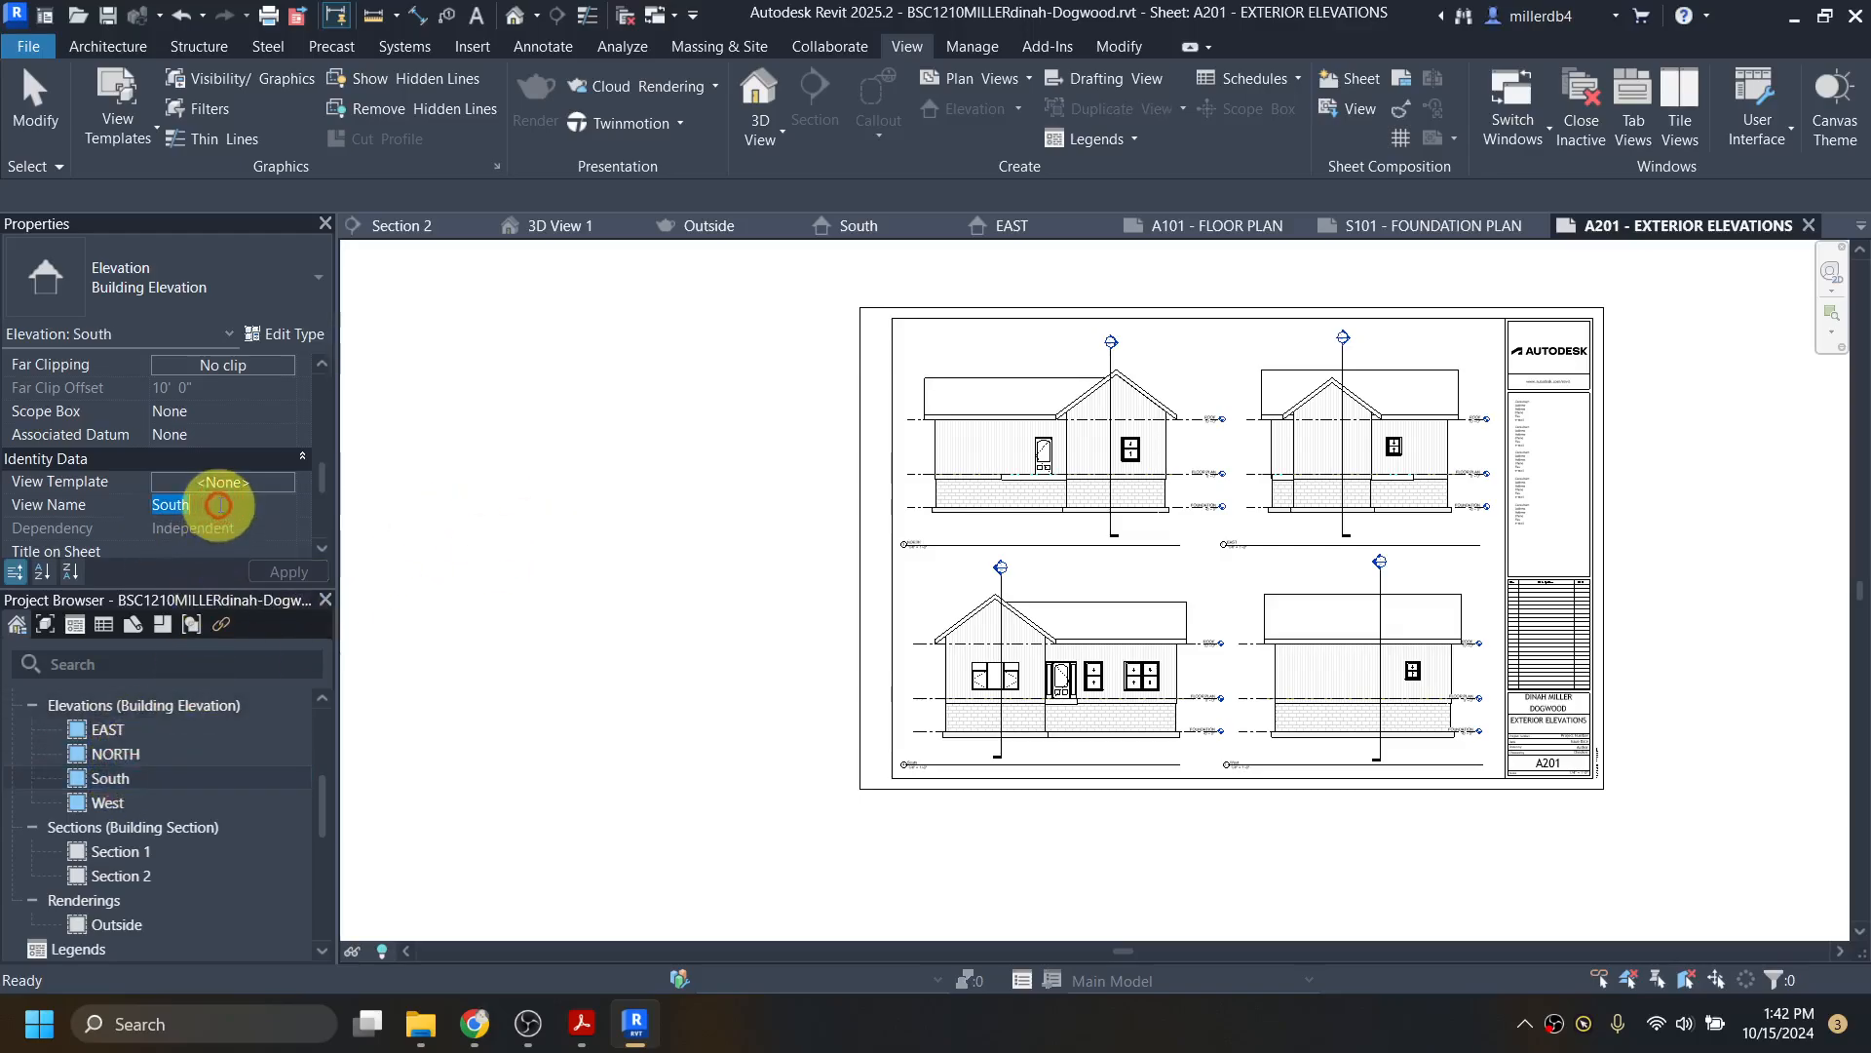
text(SOUTH)
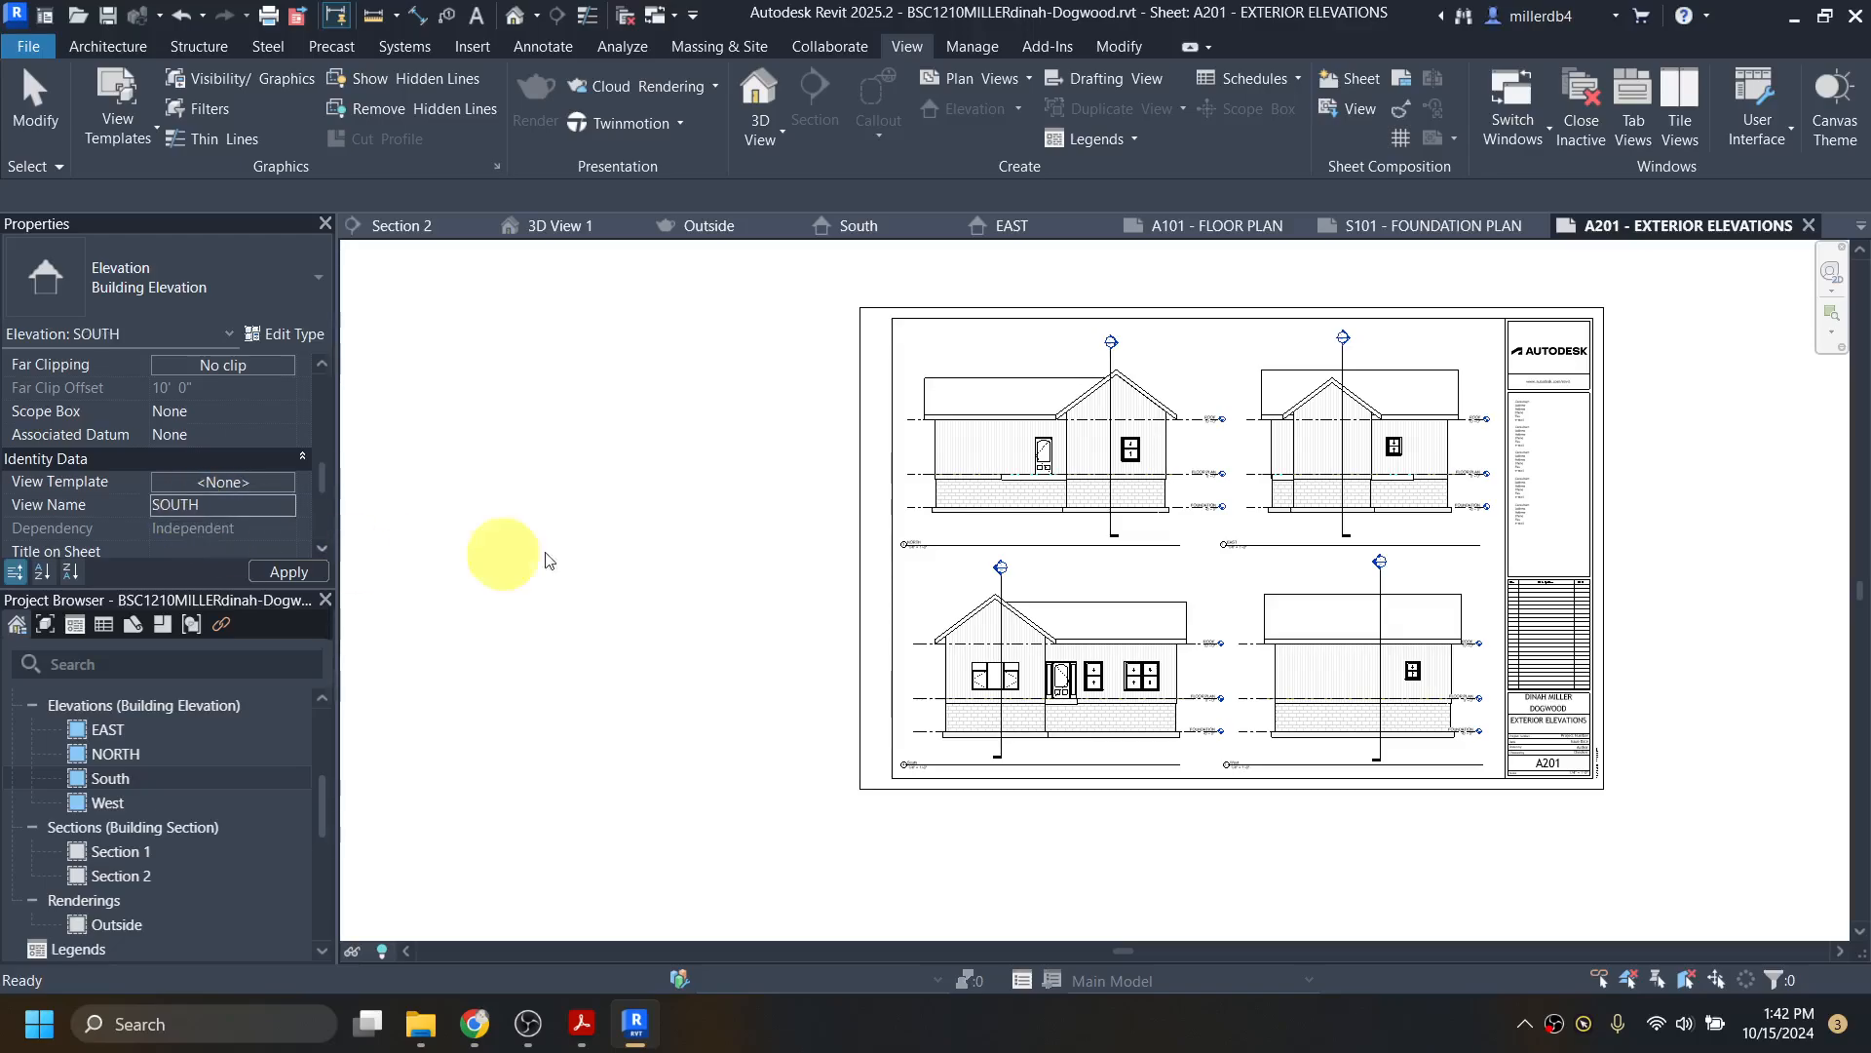
click(131, 801)
click(186, 509)
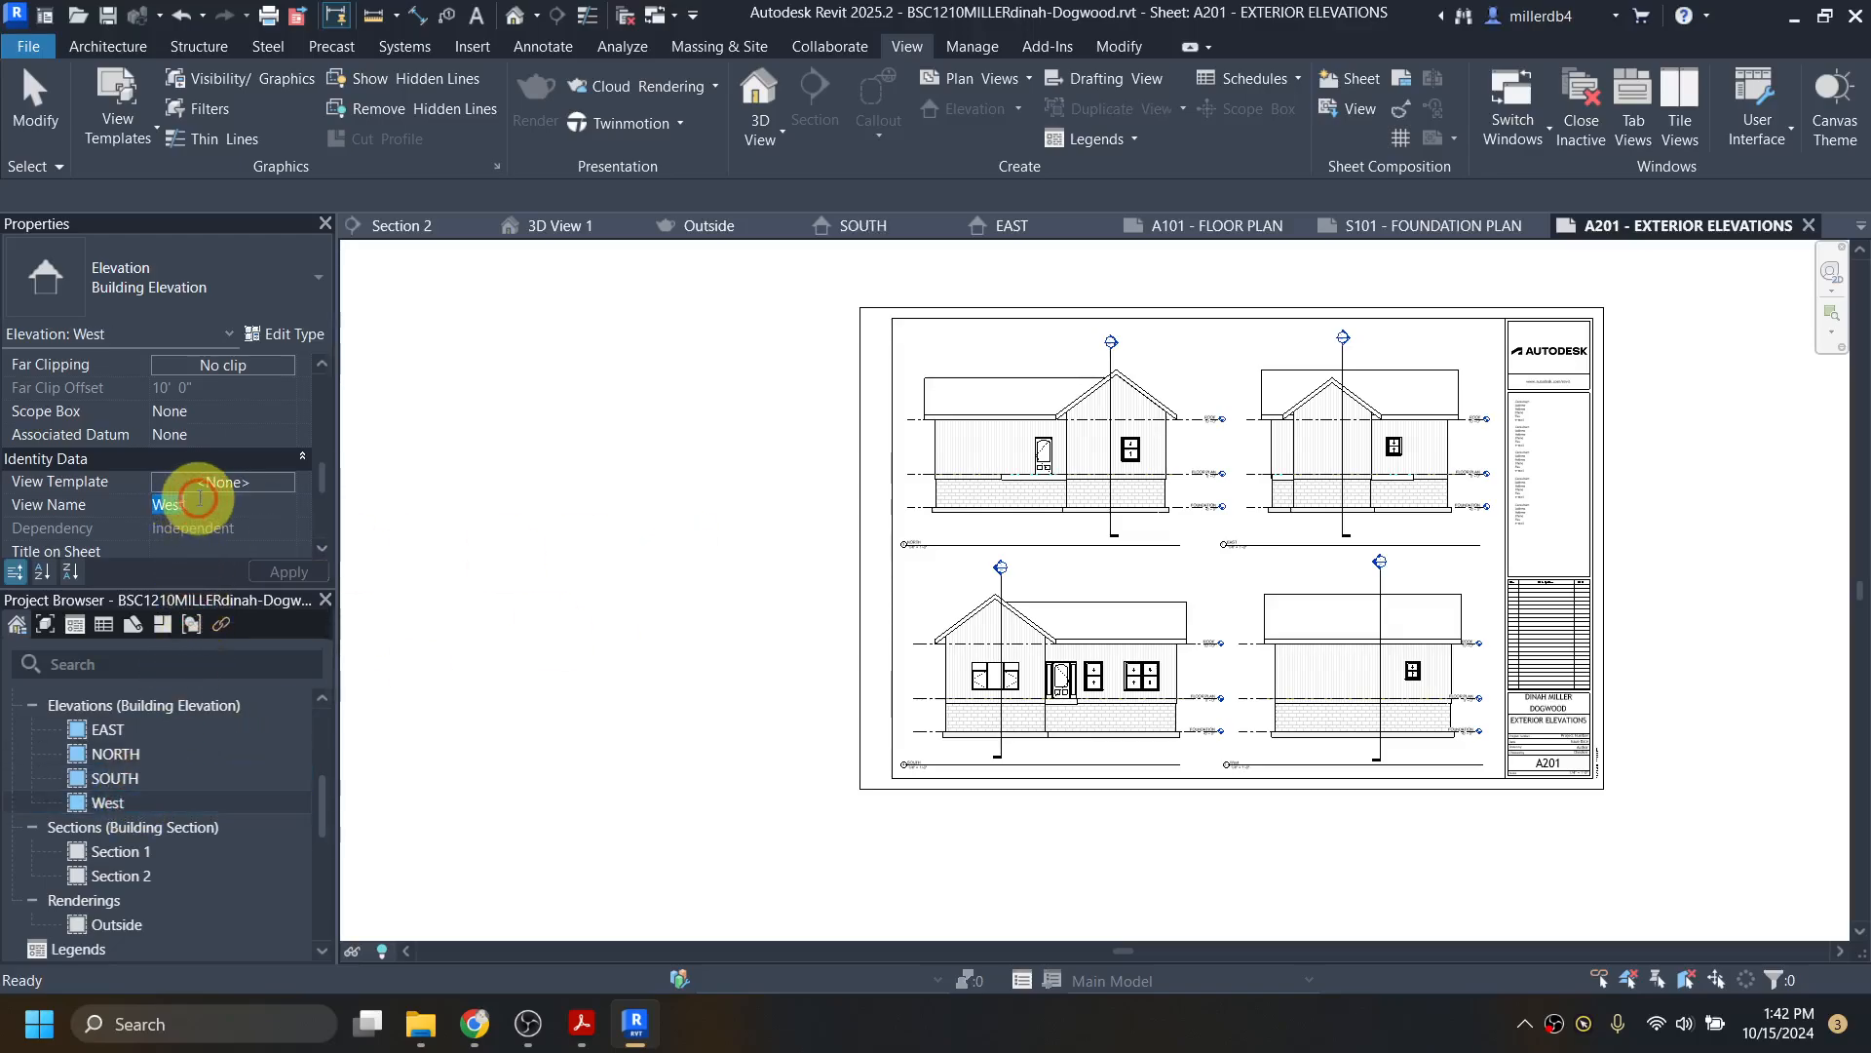
text(WEST)
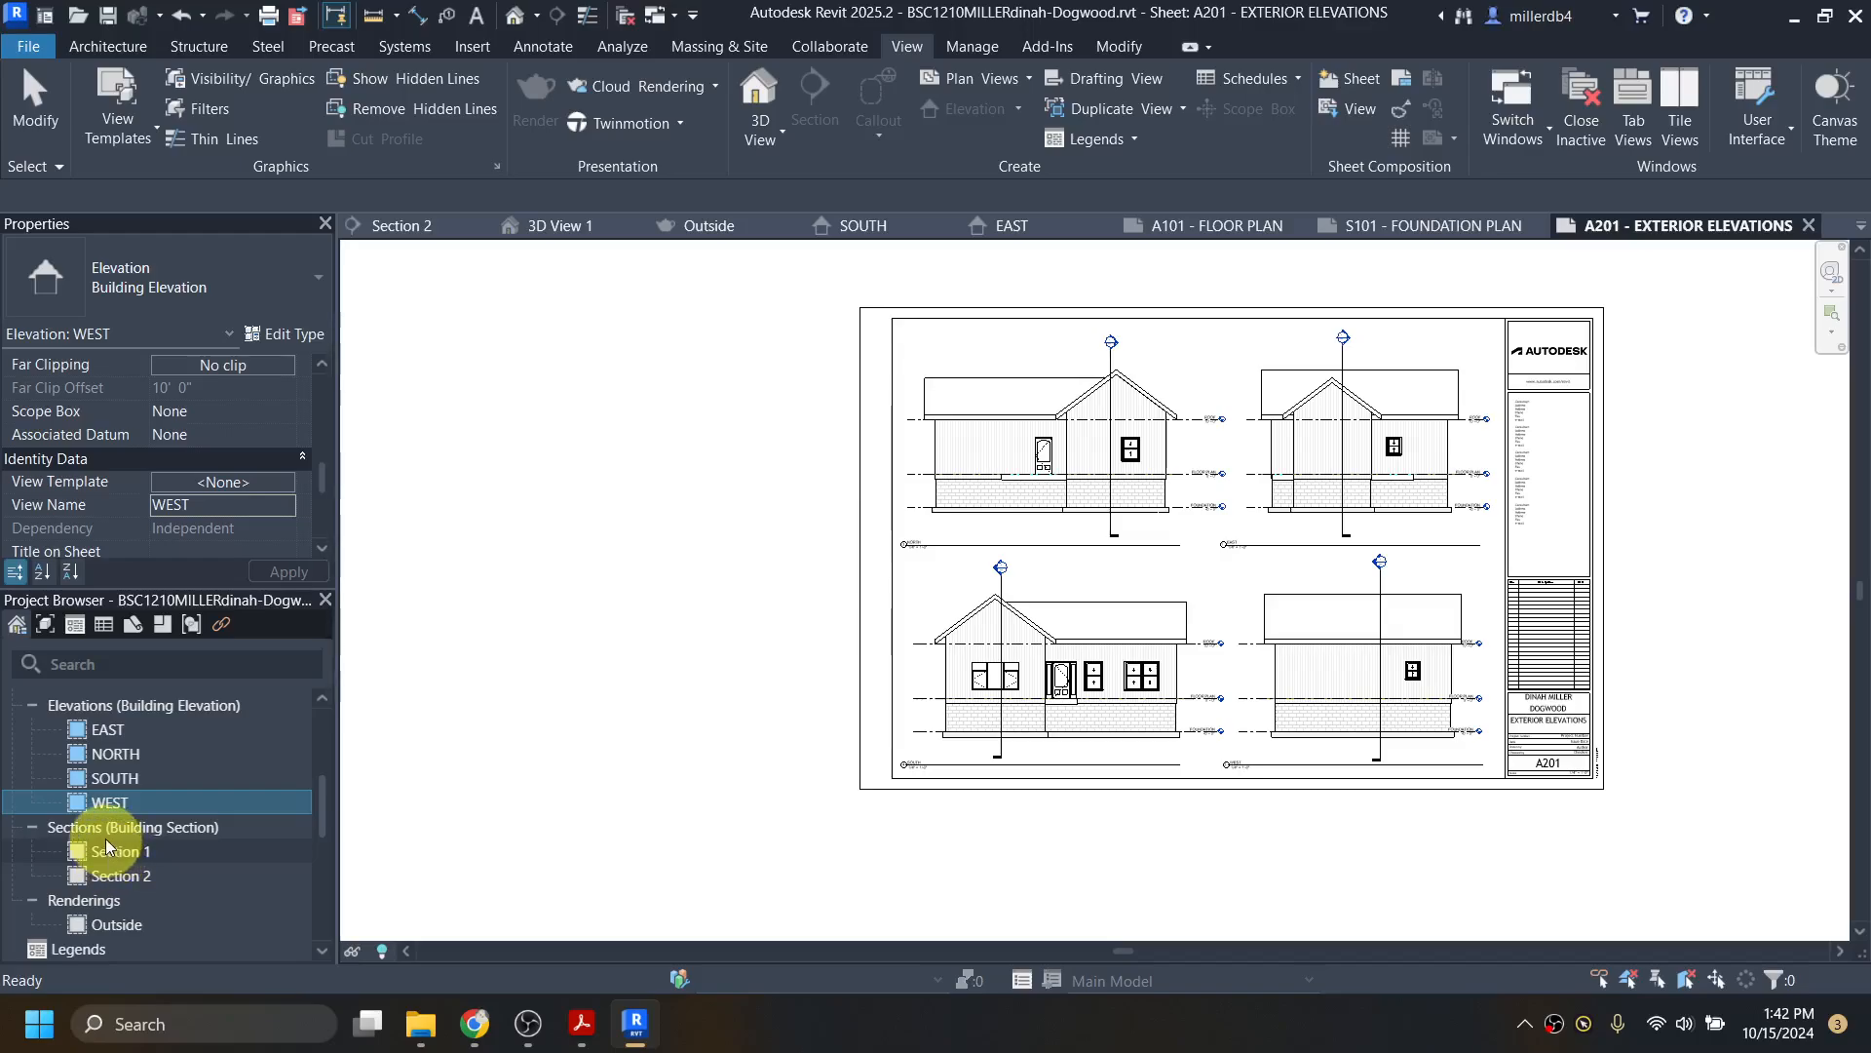
Step: Create a new sheet with the D 22 x 34 Horizontal title block
scroll(108, 852, down, 2)
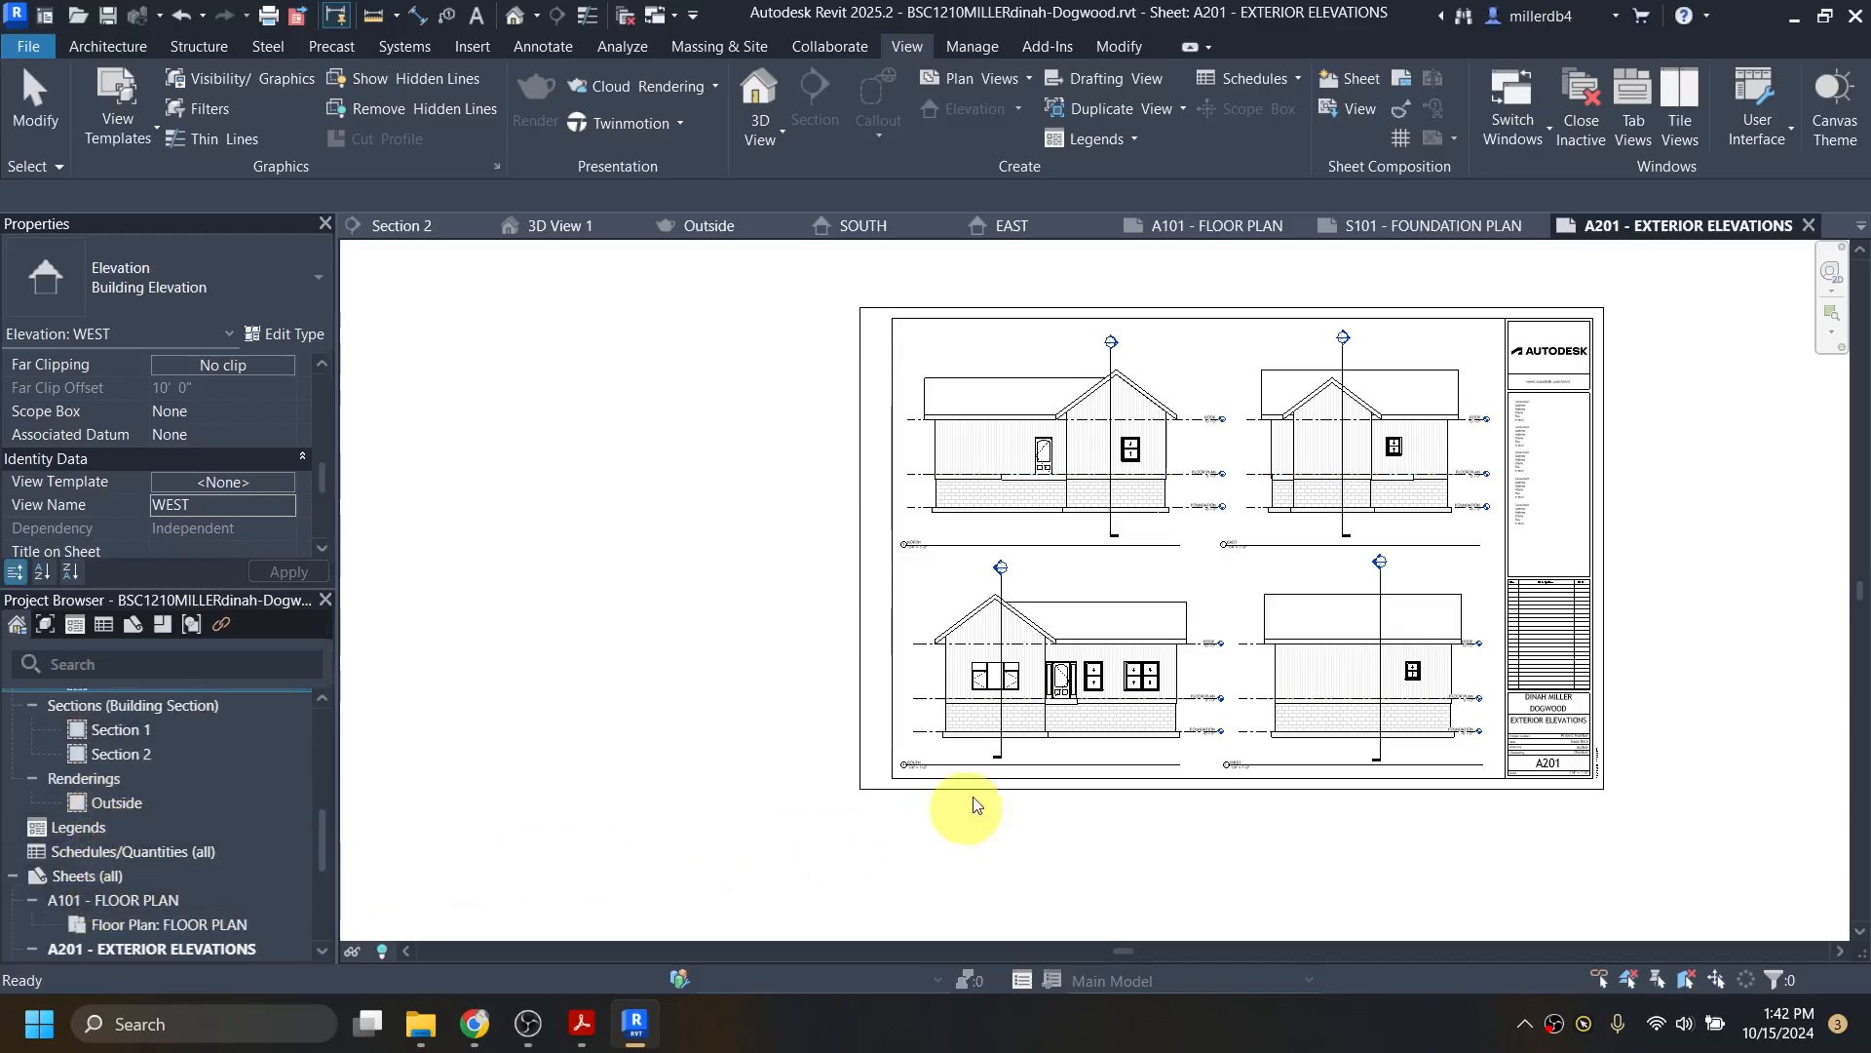
right_click(103, 878)
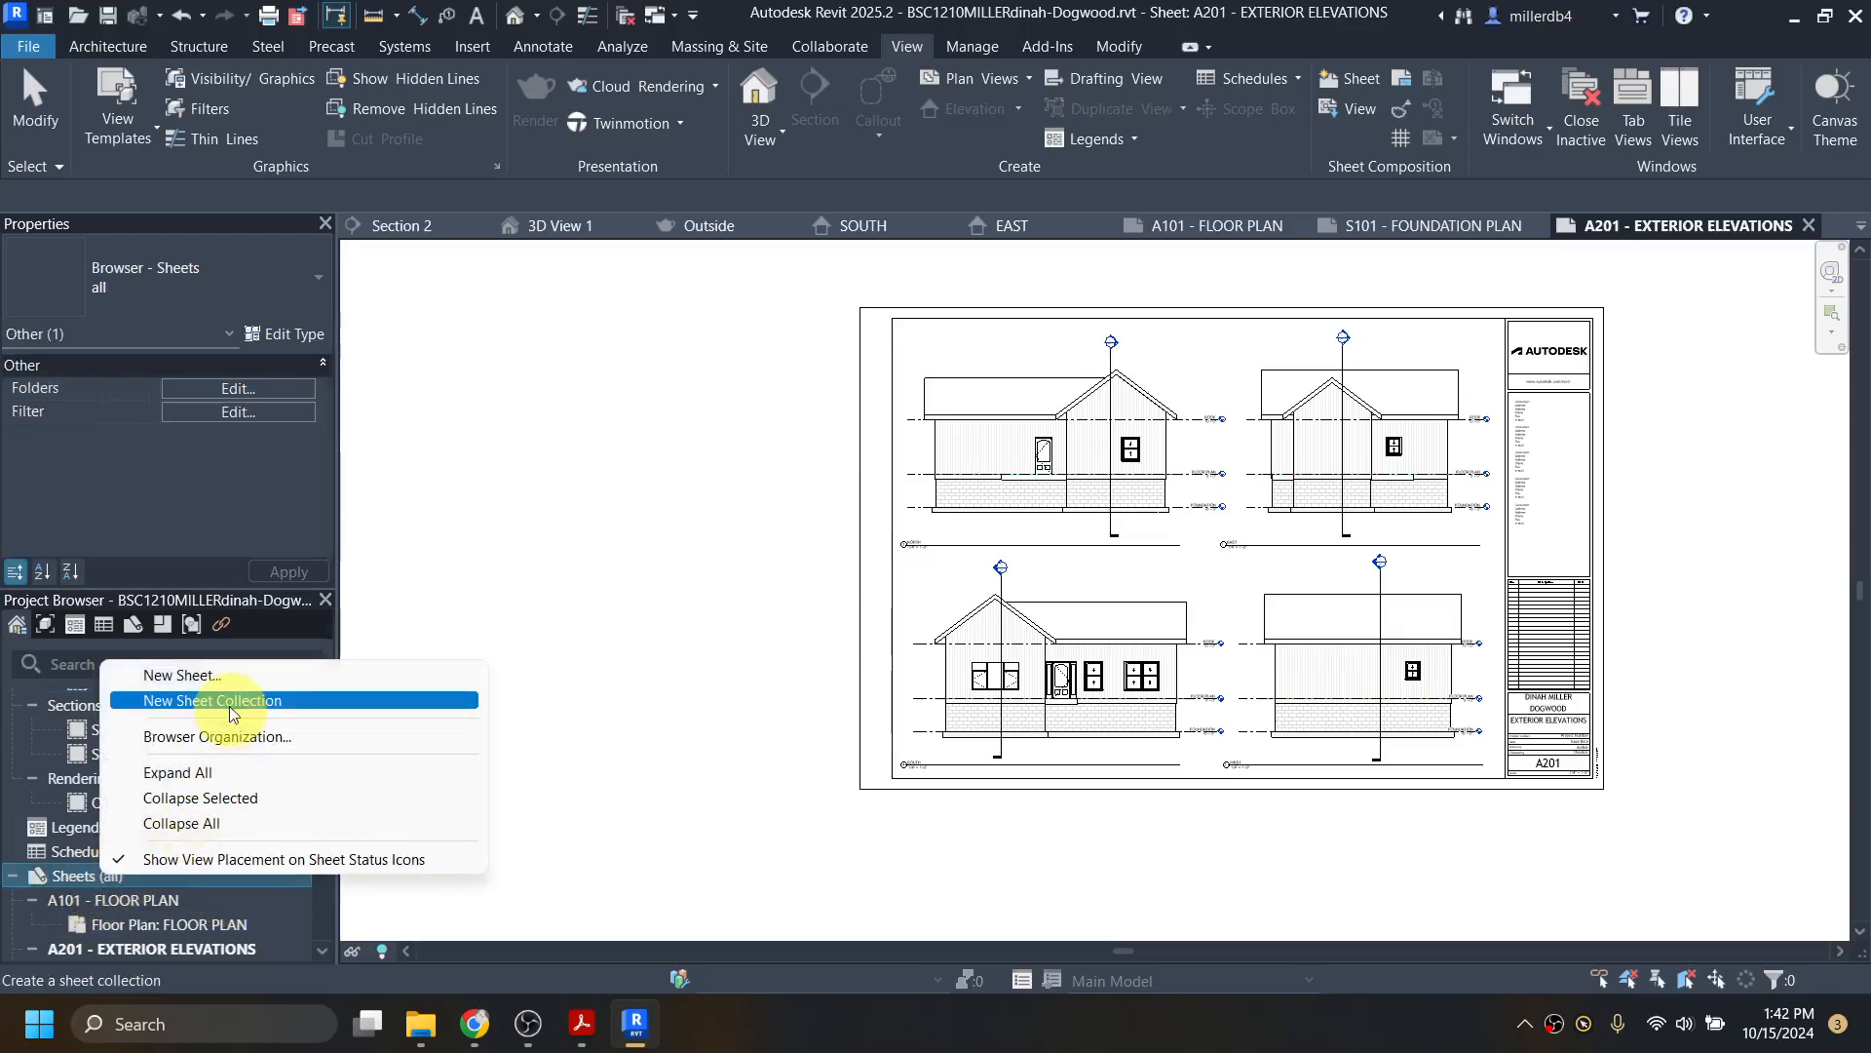
click(226, 679)
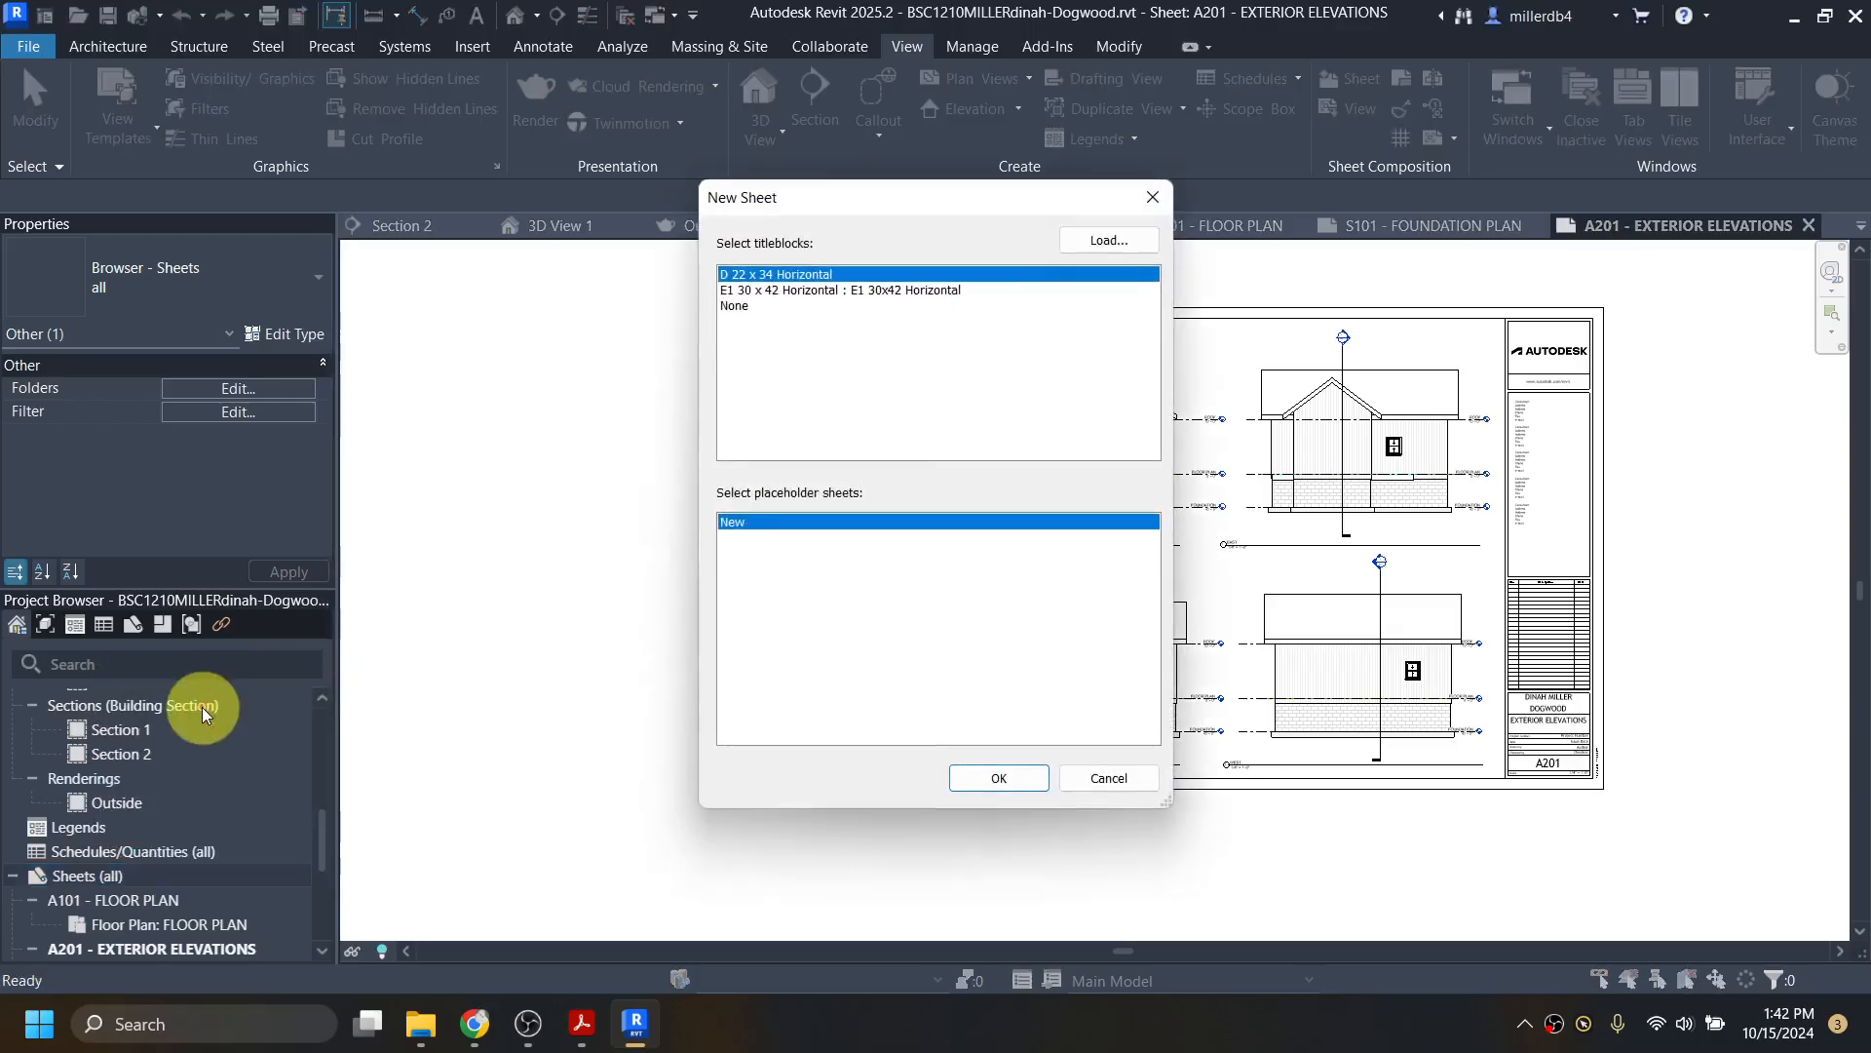
click(980, 778)
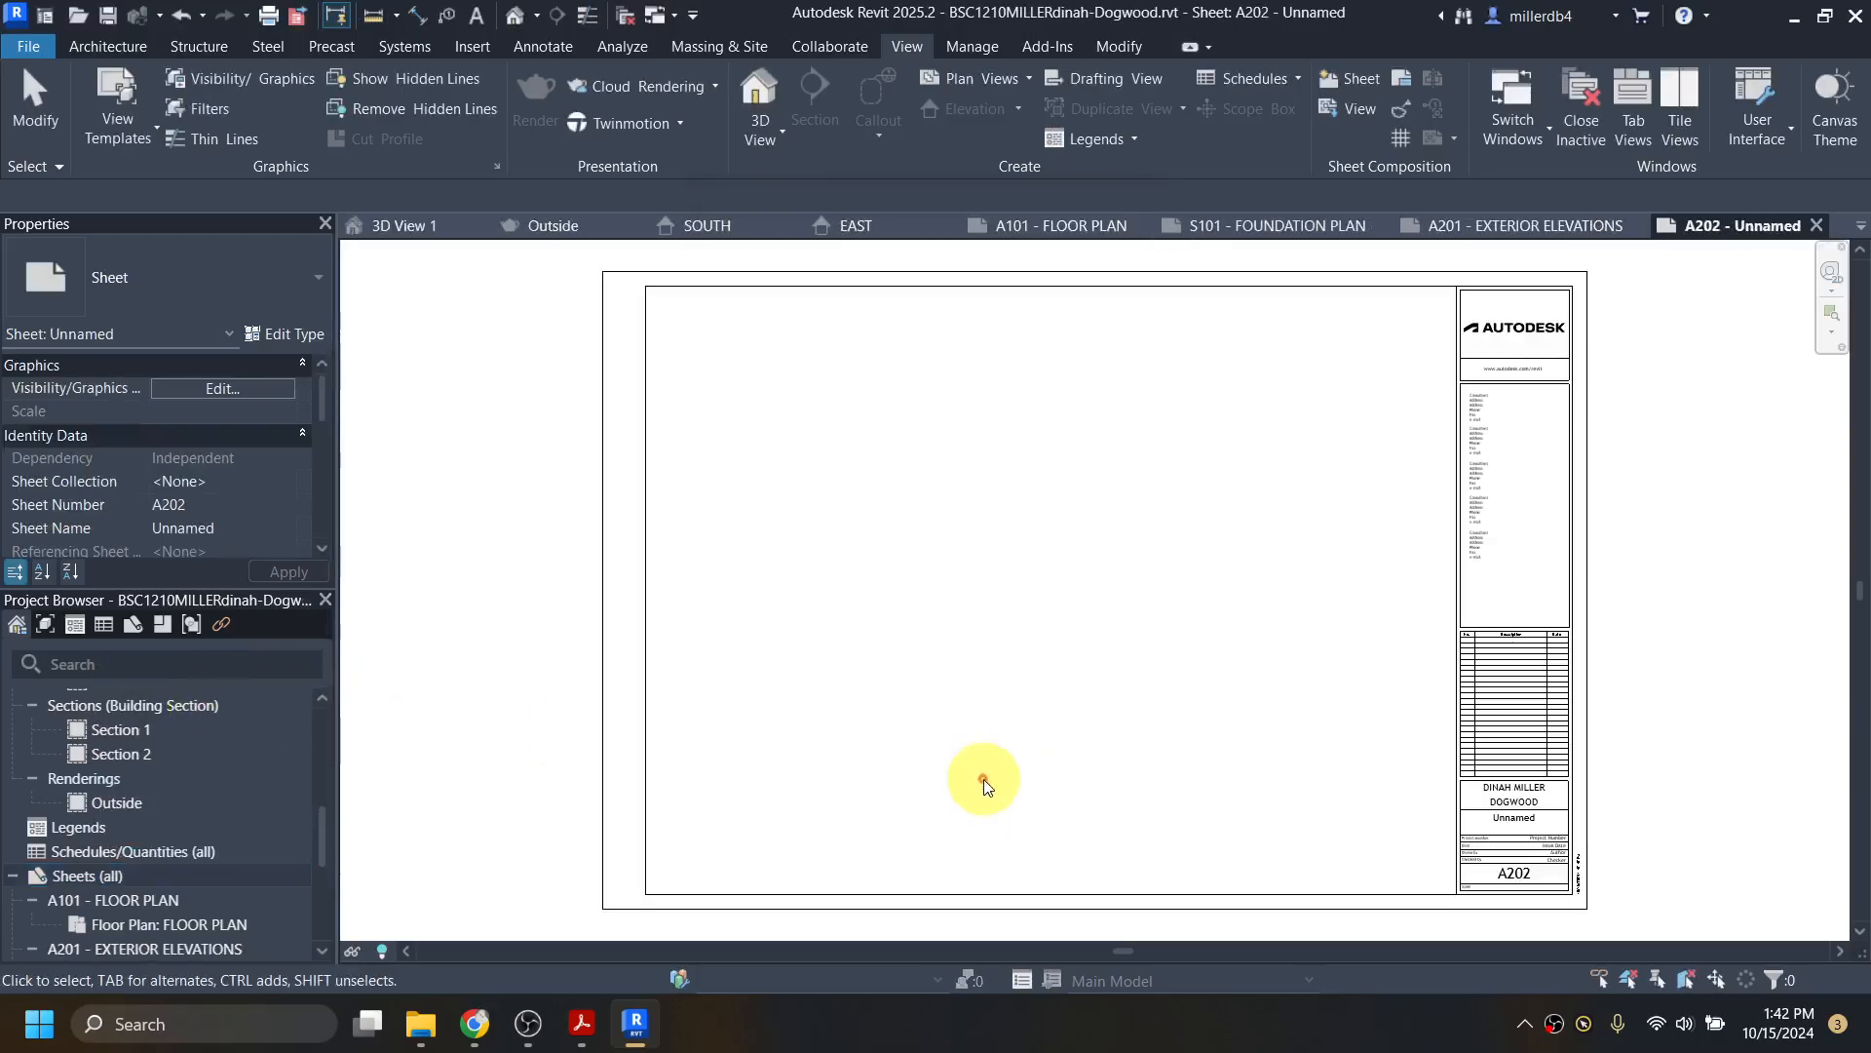
Step: Name the new sheet BUILDING SECTIONS and number it A301 in the title block
scroll(1532, 868, up, 2)
click(1522, 782)
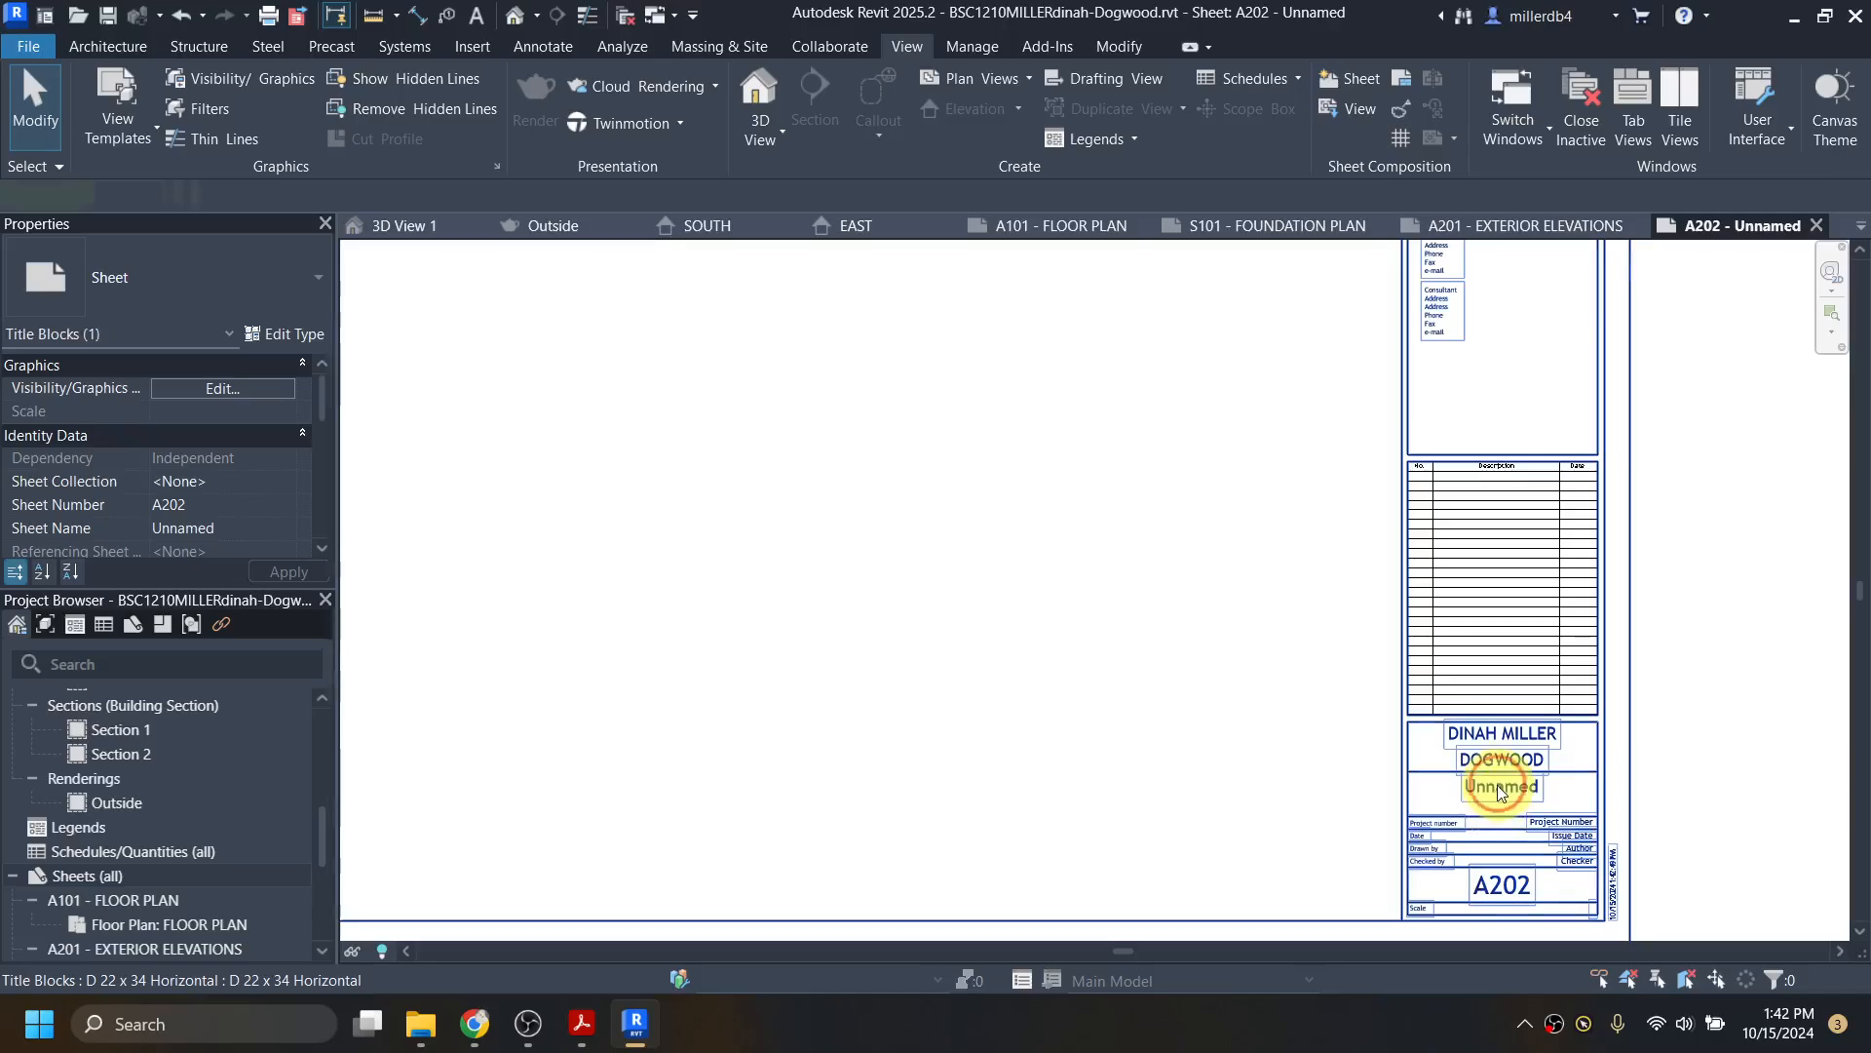
click(1524, 785)
text(BUILDI)
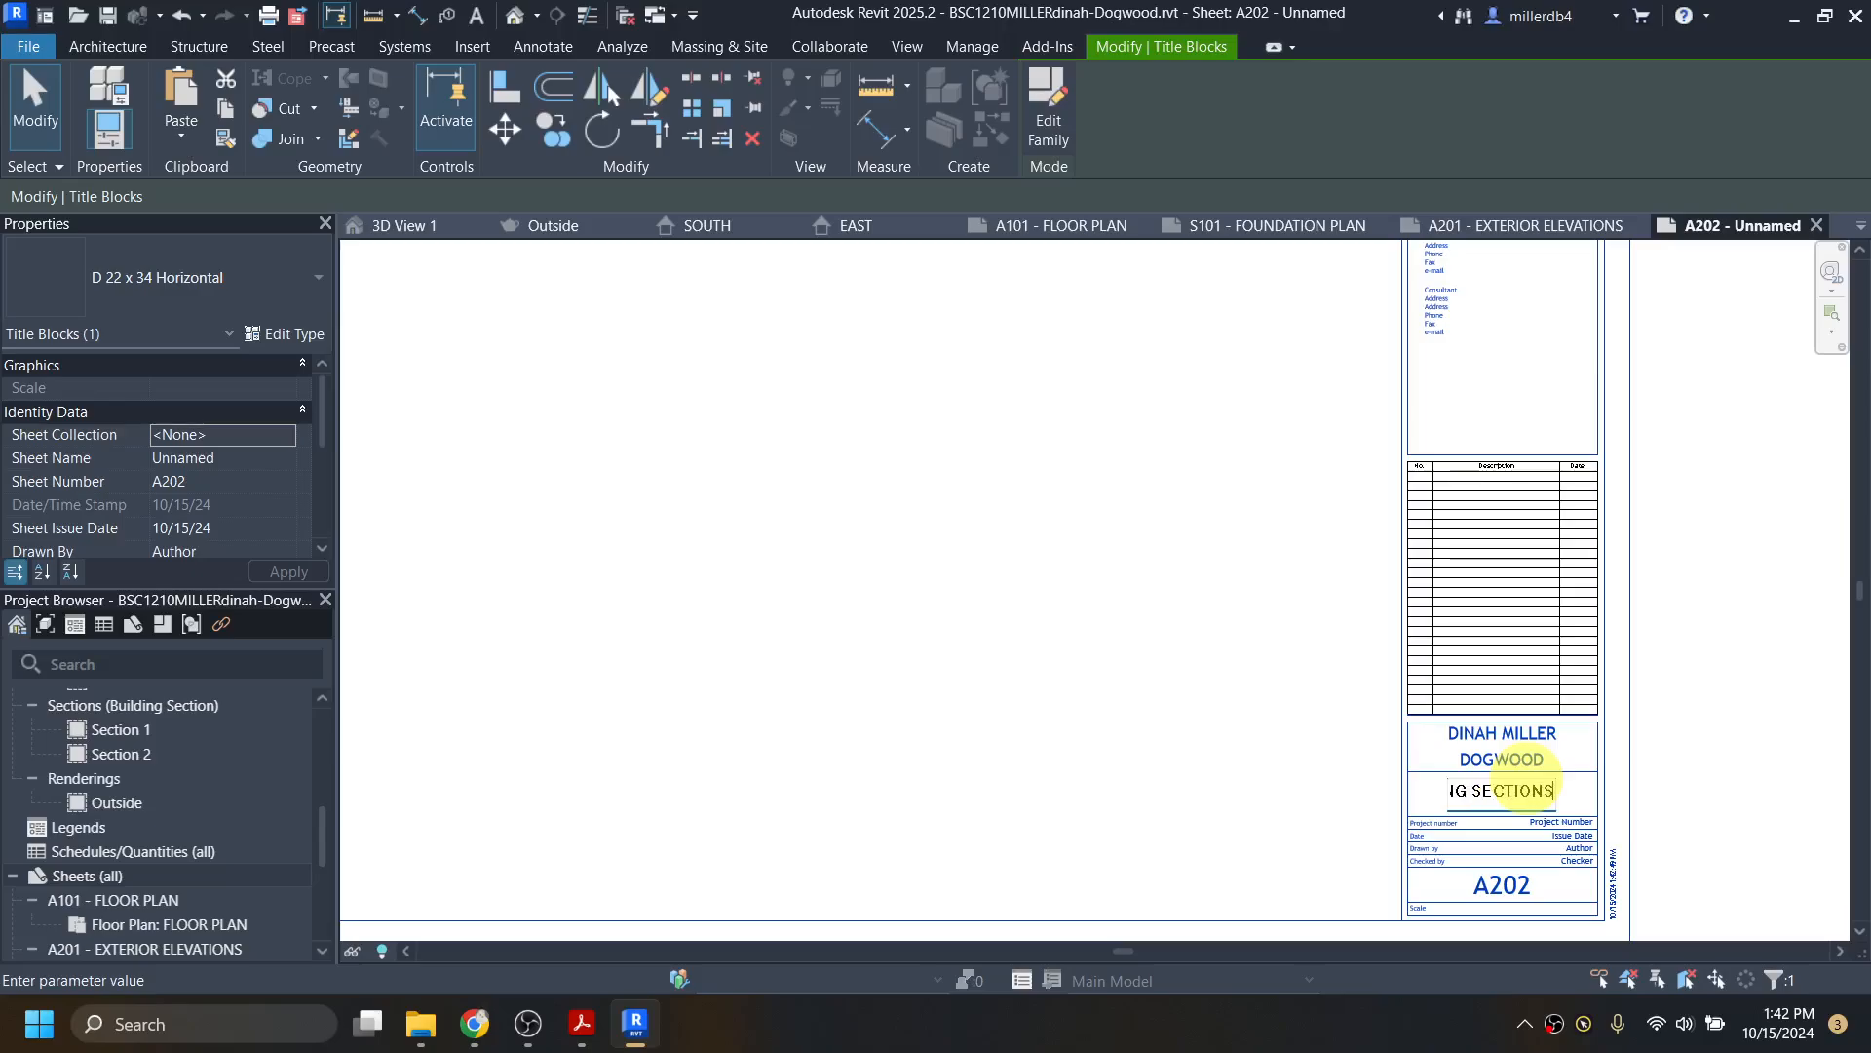
text(NG SECTIONS)
key(Return)
click(1513, 880)
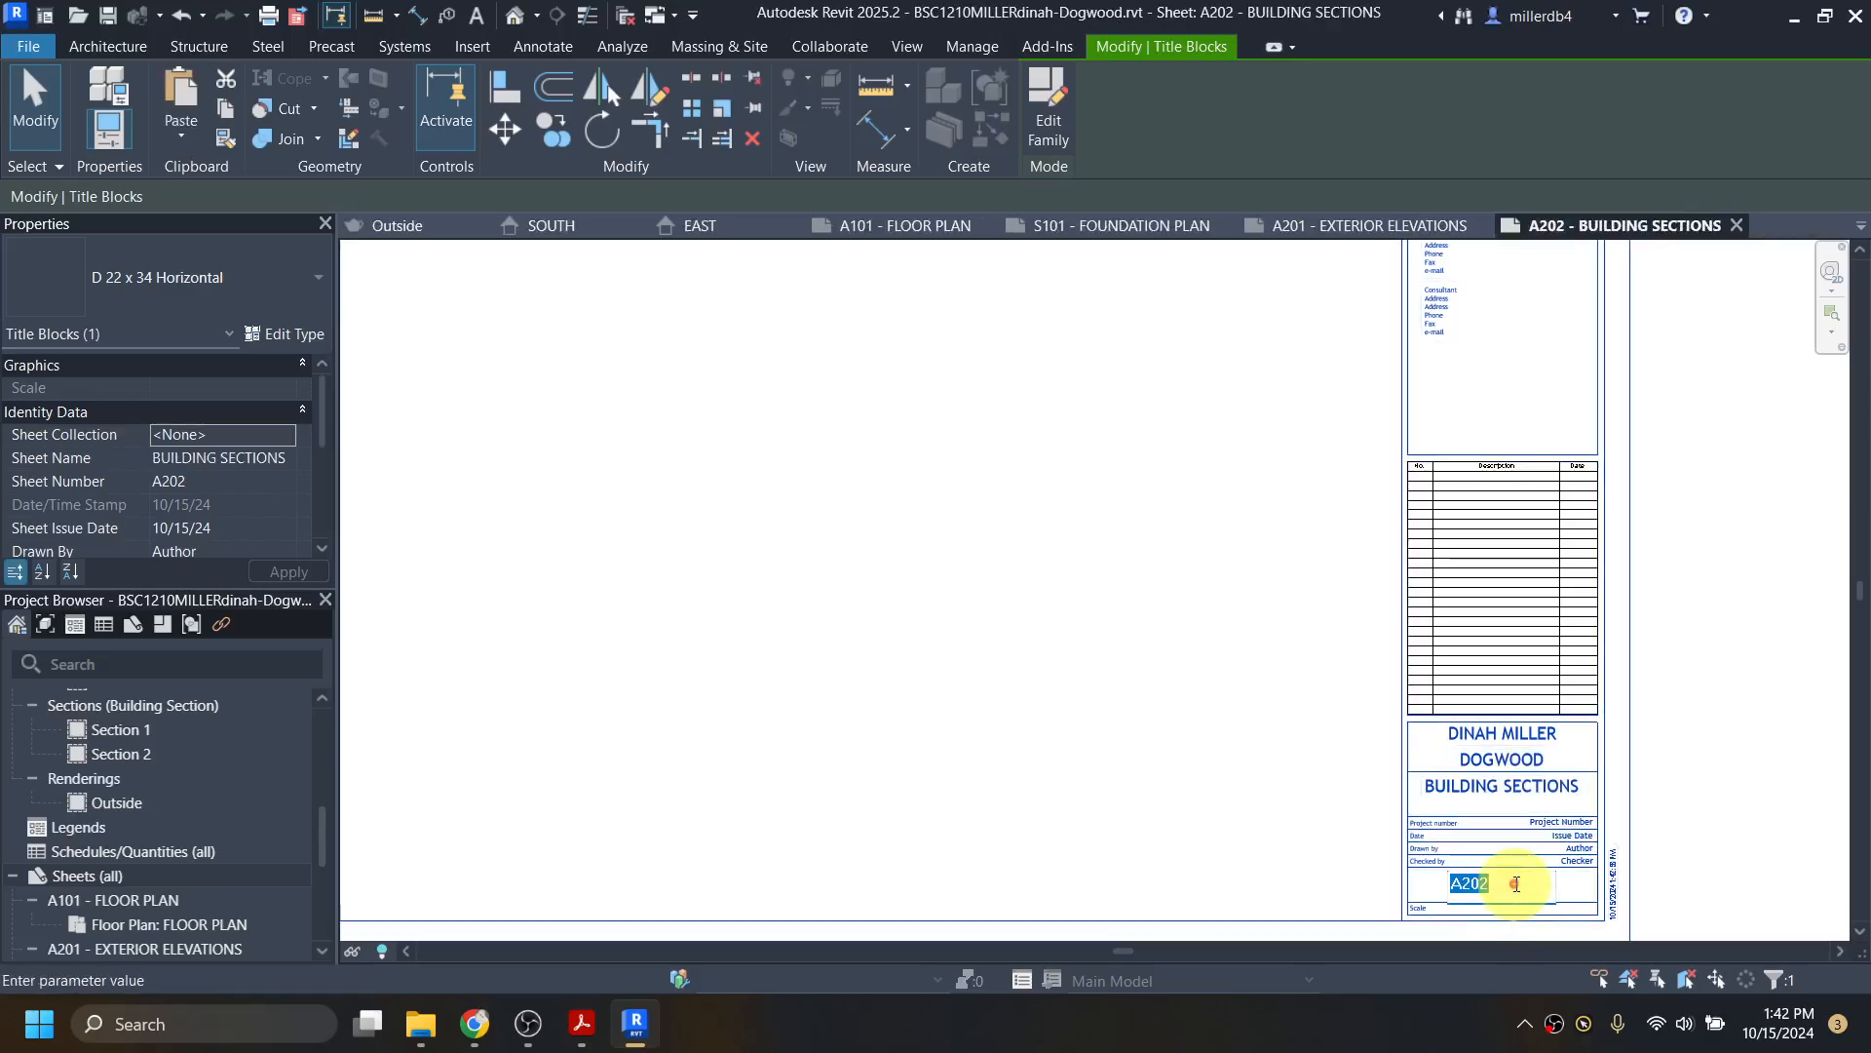
key(Return)
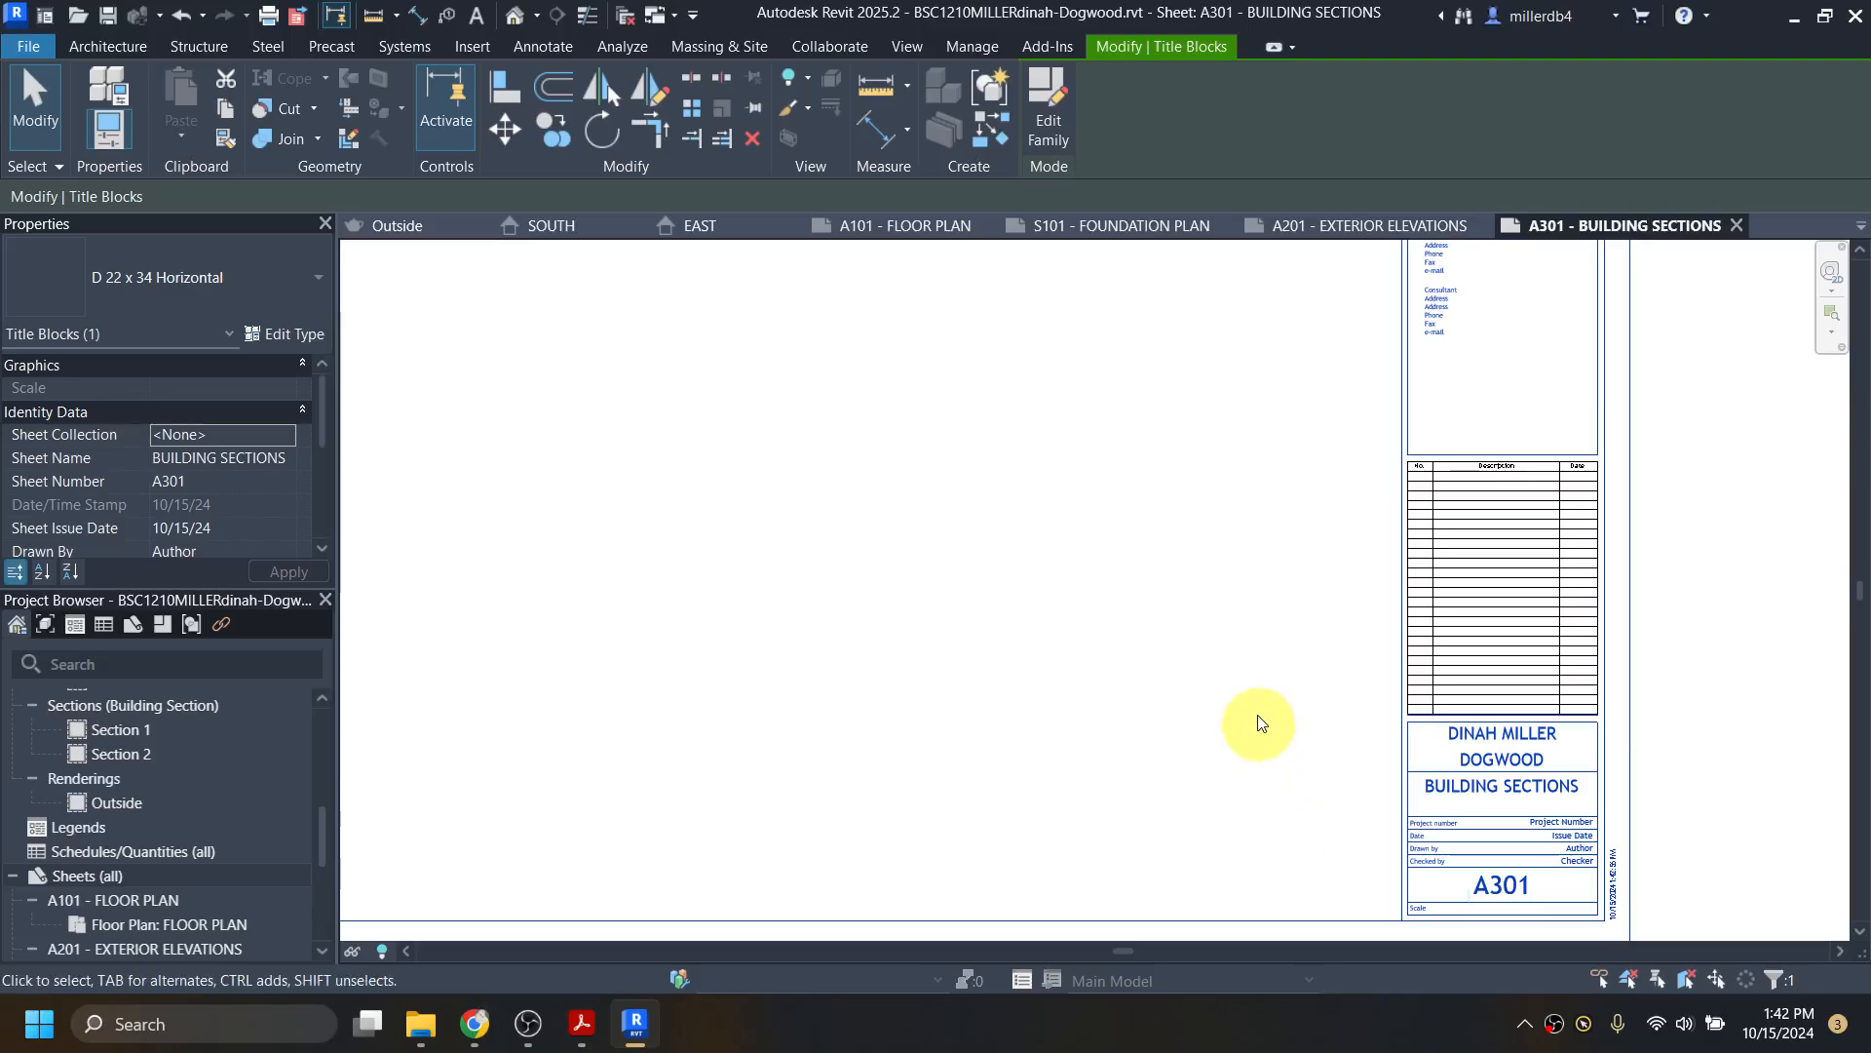
scroll(1095, 652, down, 3)
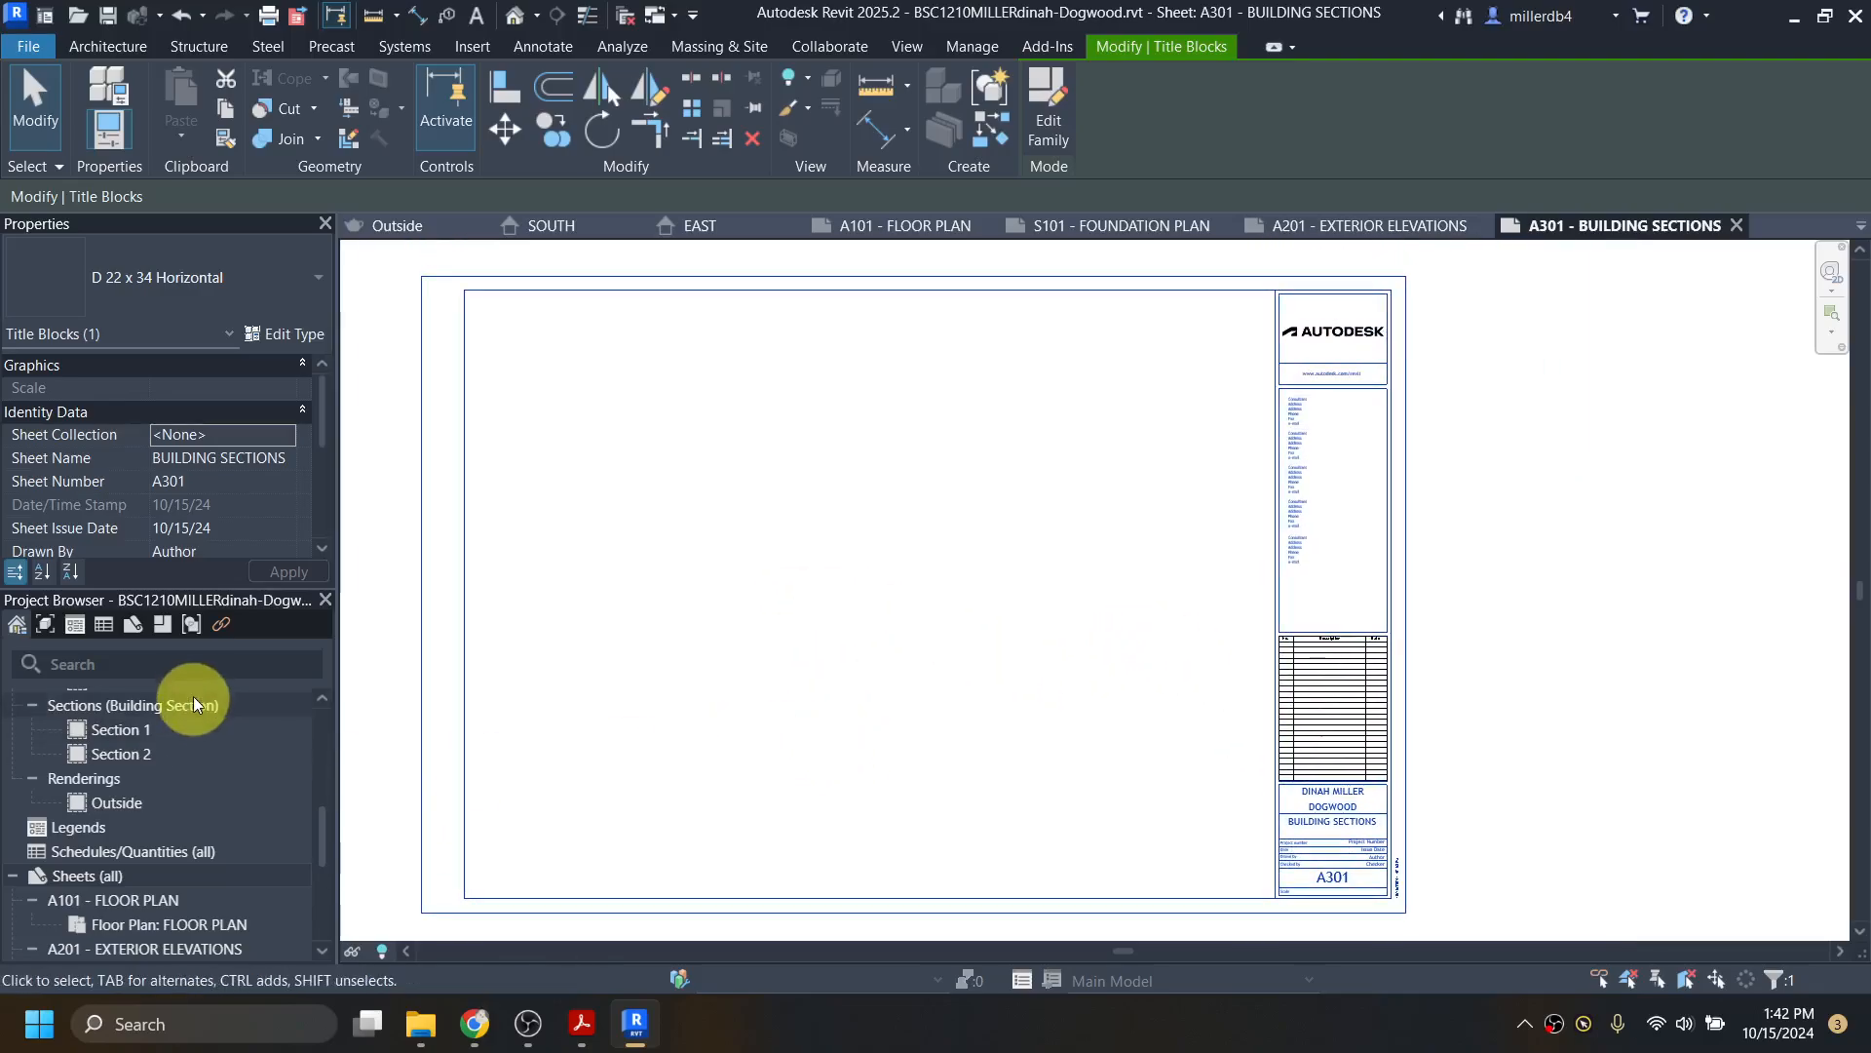
Step: Place Section 1 and Section 2 as viewports on sheet A301, Section 2 below
click(125, 731)
drag(126, 729, 723, 713)
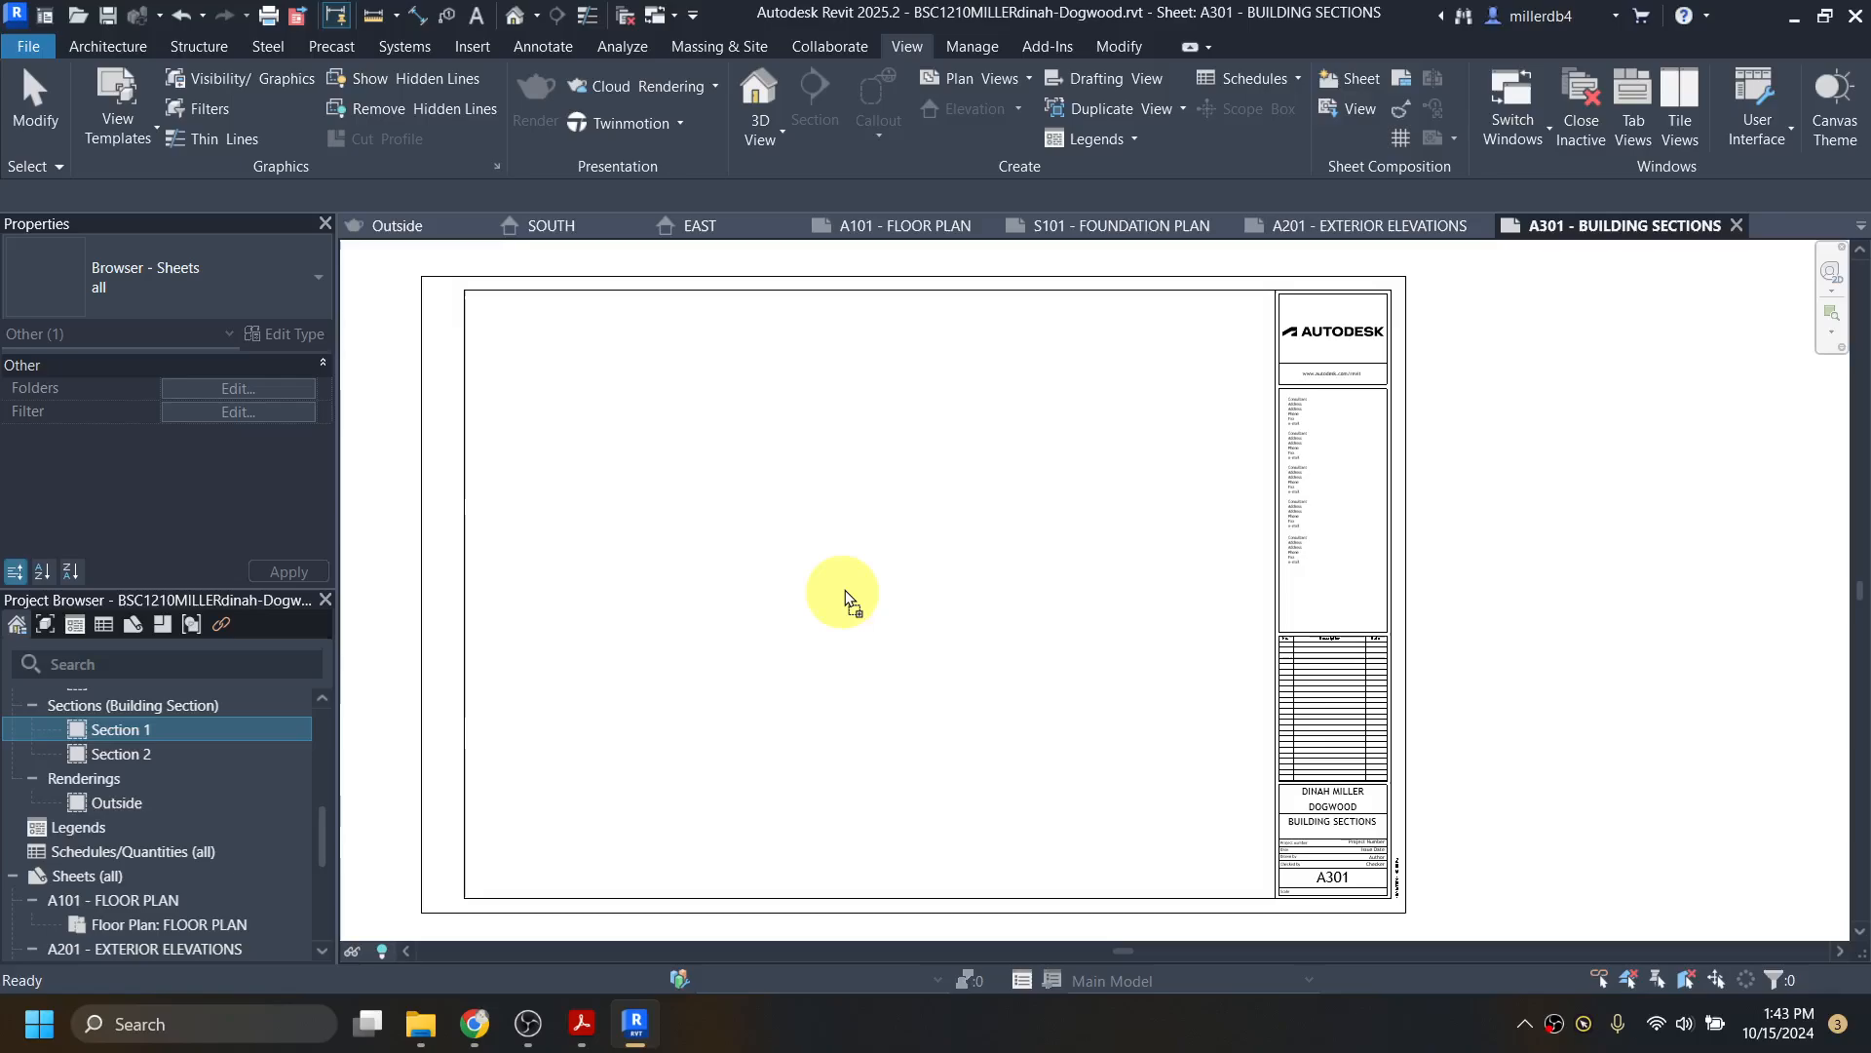
drag(845, 597, 864, 472)
click(869, 469)
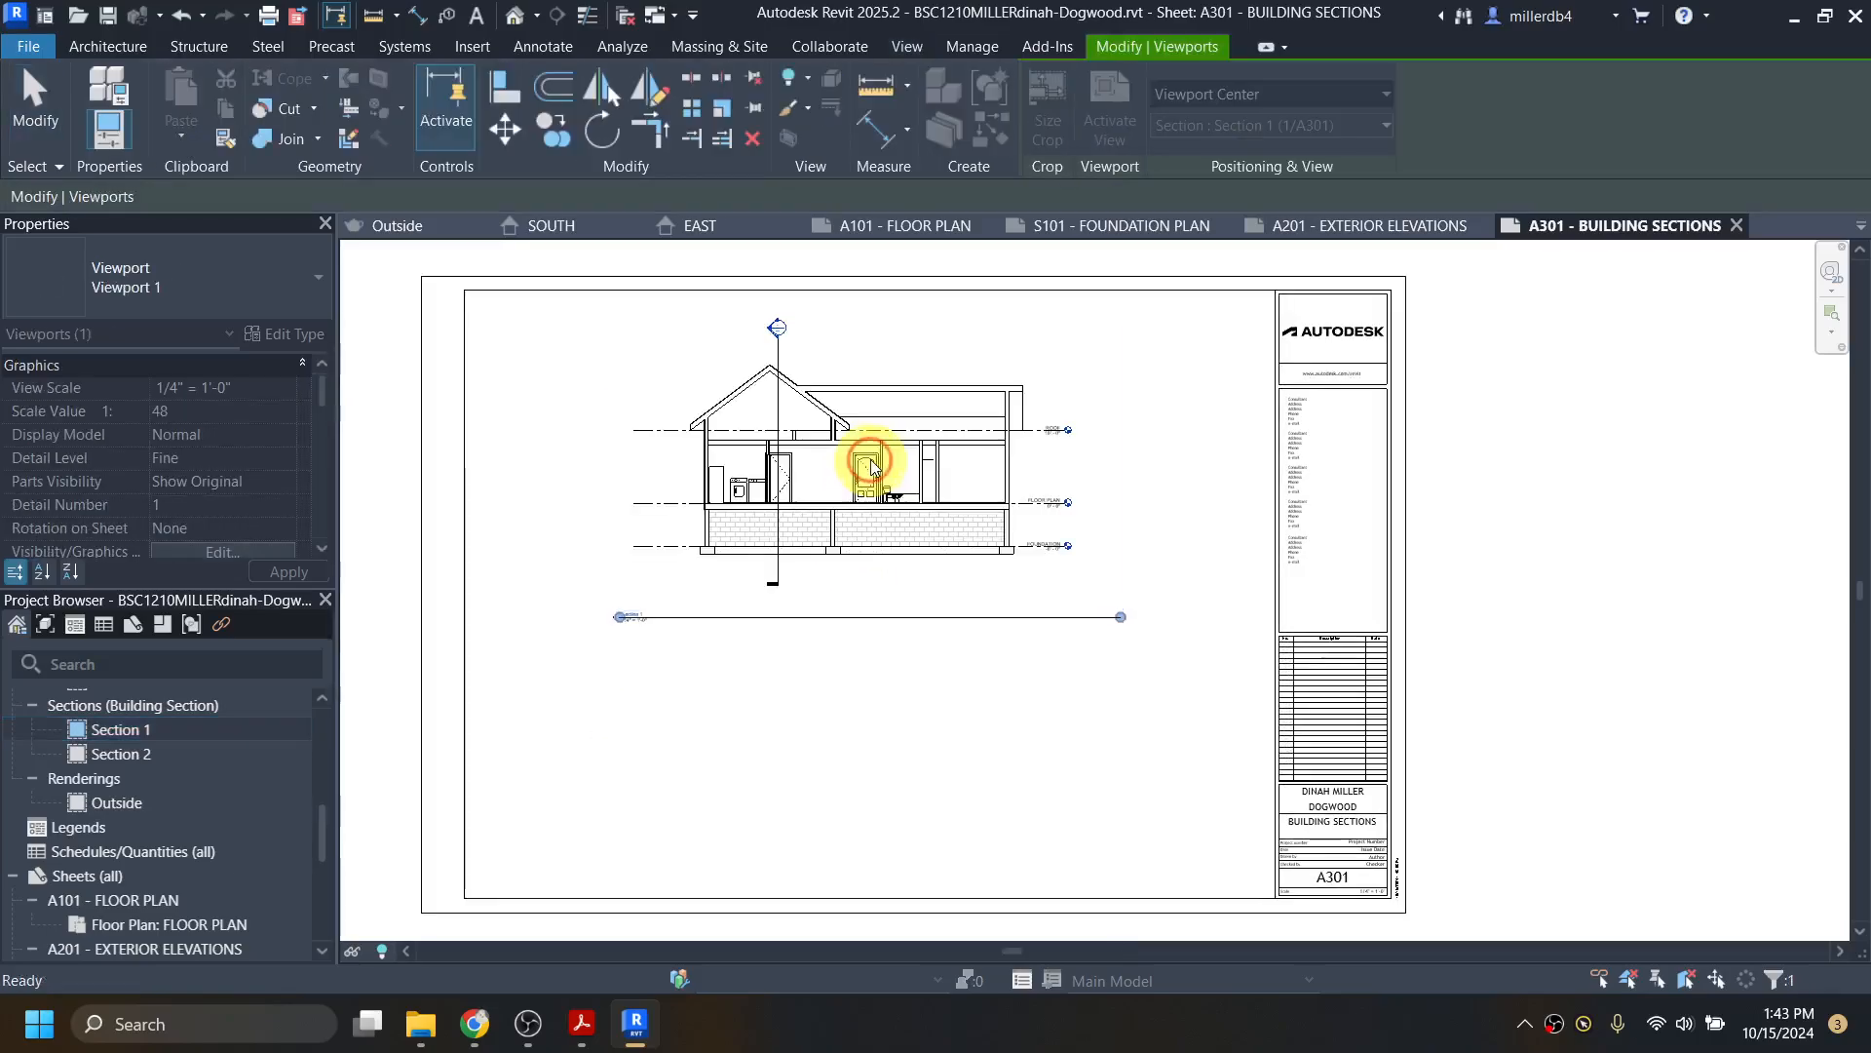
click(144, 752)
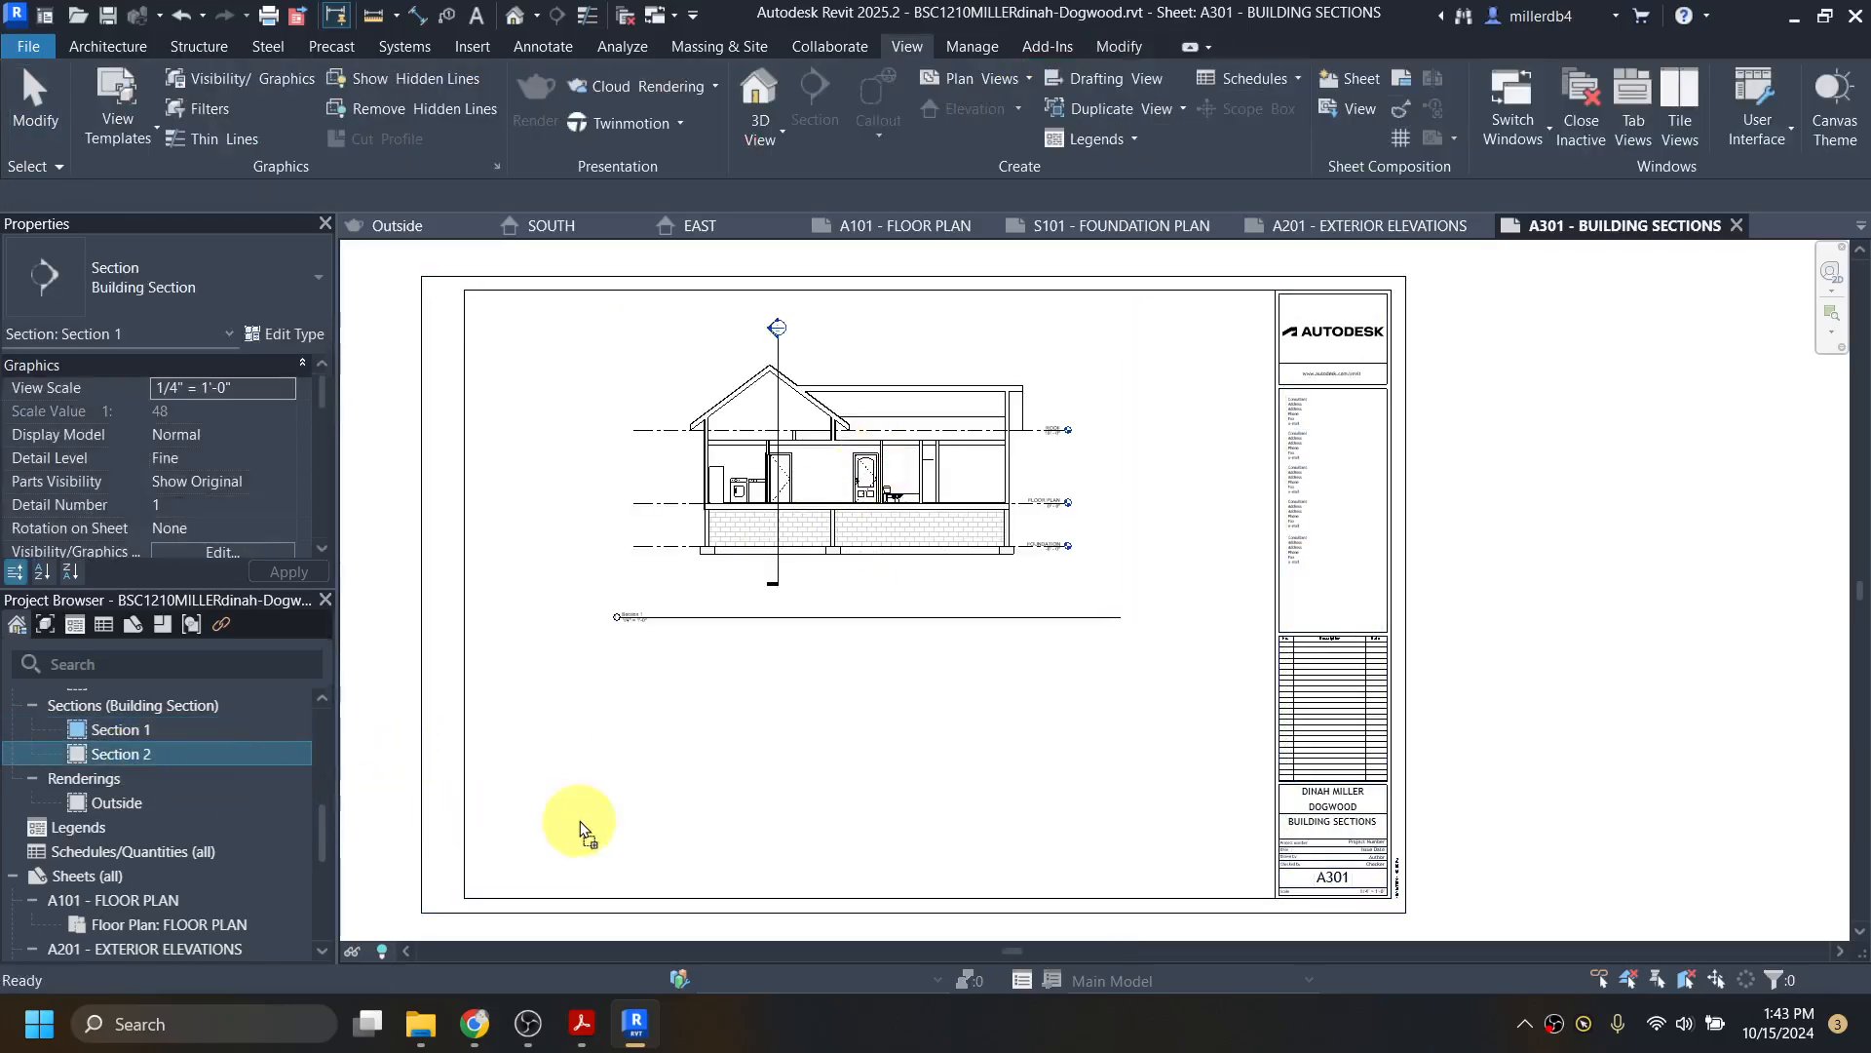
drag(580, 824, 848, 752)
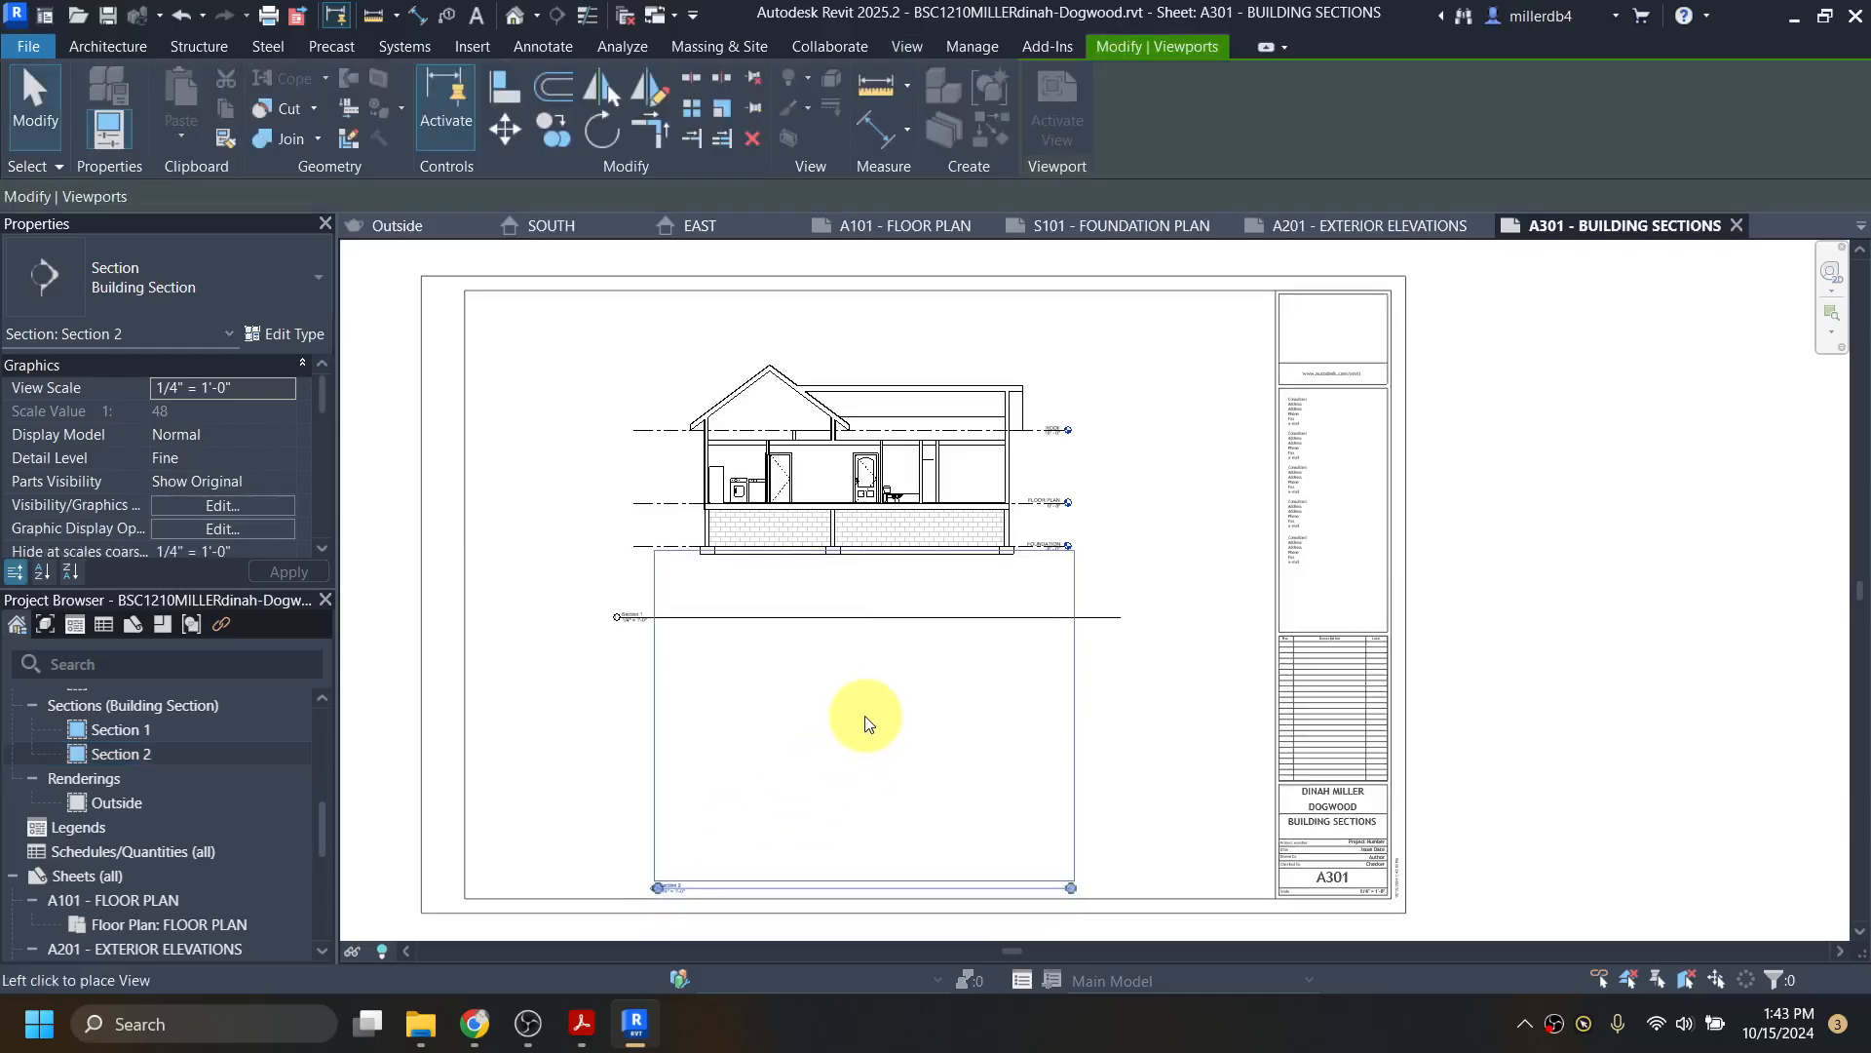
click(866, 723)
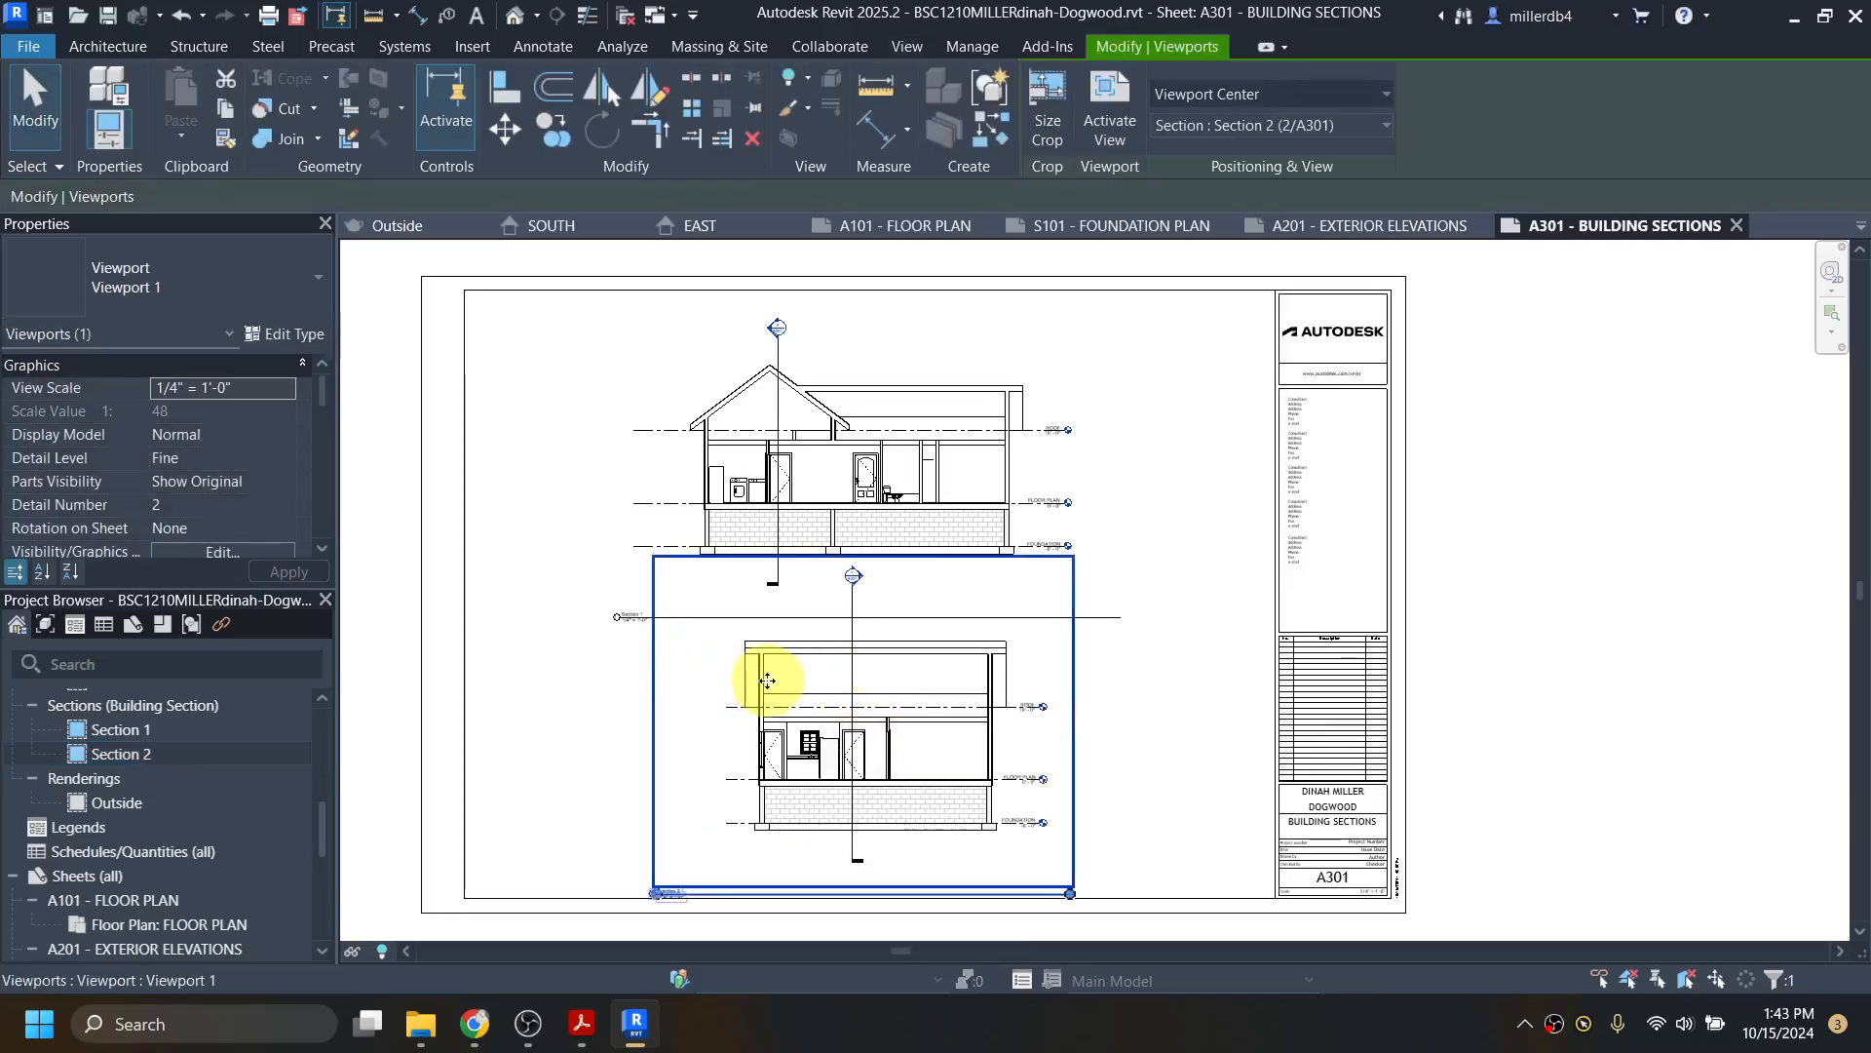
Step: Shift Section 1 further left and move Section 2 toward the lower right
middle_drag(795, 679, 860, 689)
drag(923, 469, 794, 468)
click(953, 710)
drag(953, 710, 1119, 734)
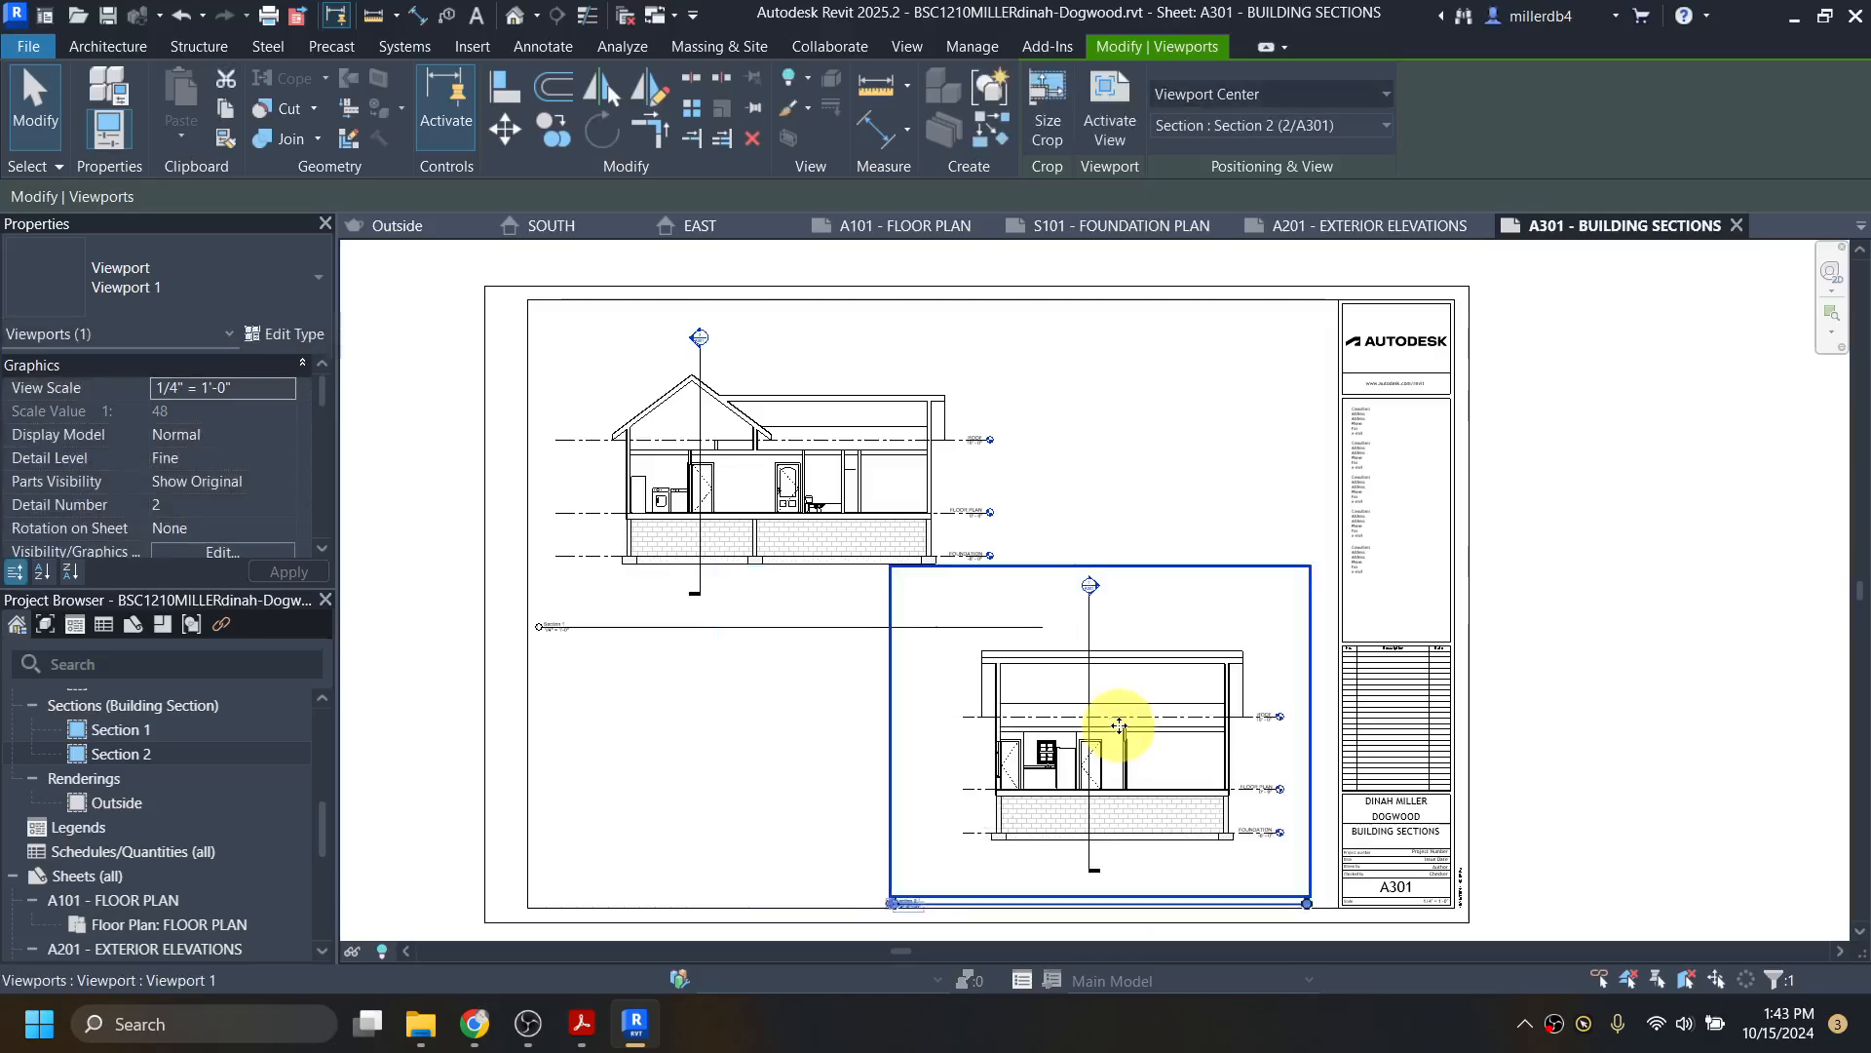
click(734, 779)
Step: Fine-tune both section viewports' vertical positions with arrow-key nudges
click(780, 523)
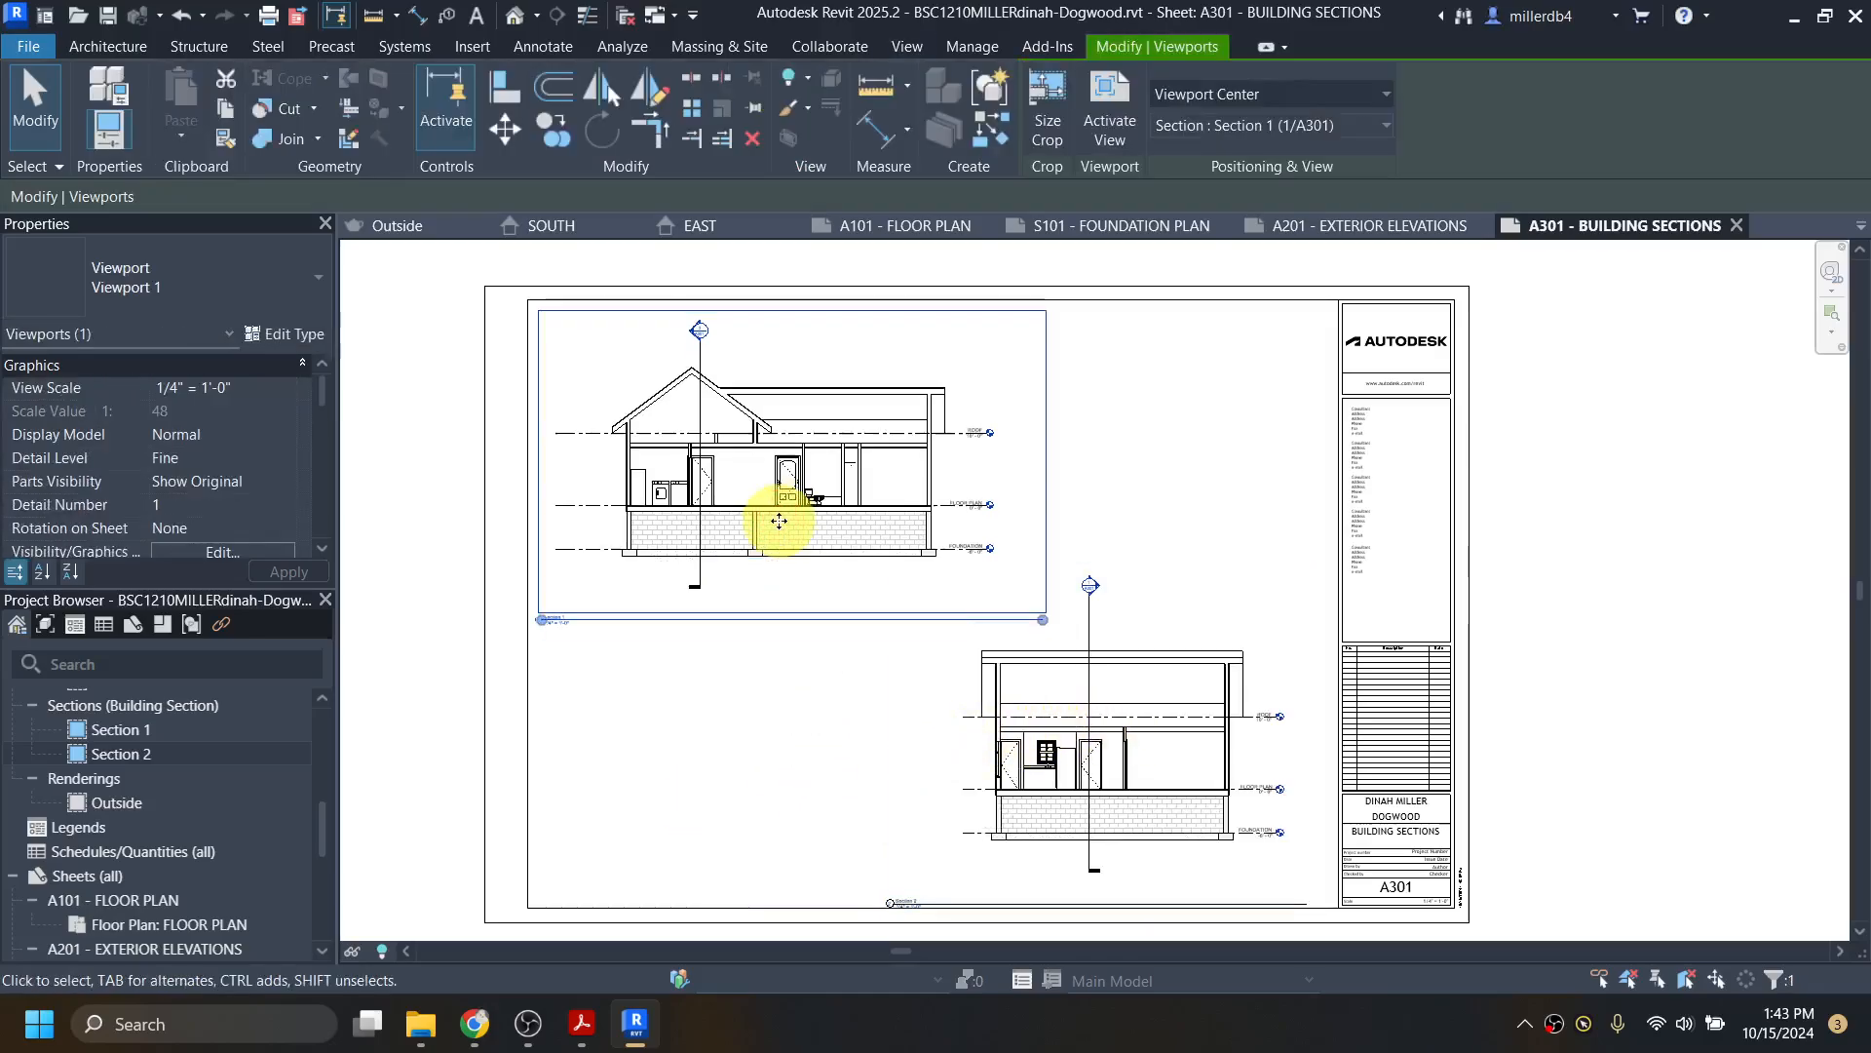
key(Up)
click(1049, 764)
key(Up)
key(Up)
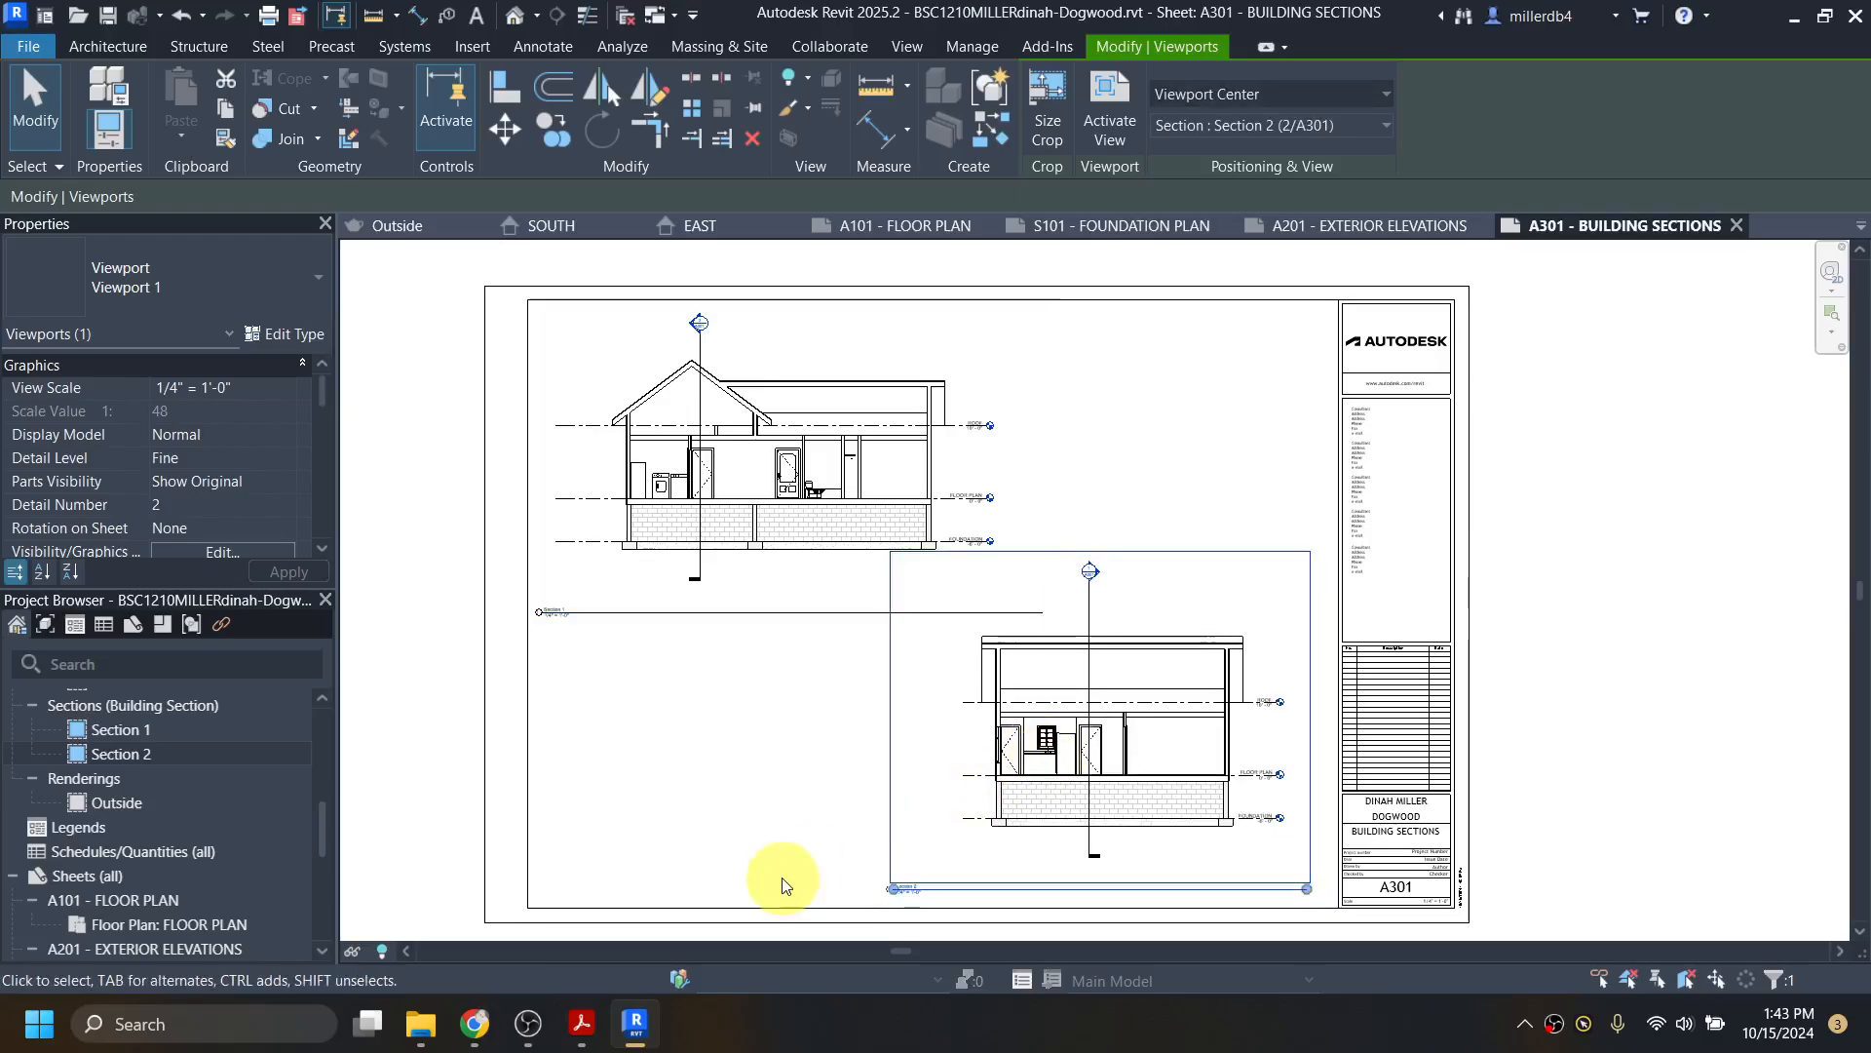
click(713, 862)
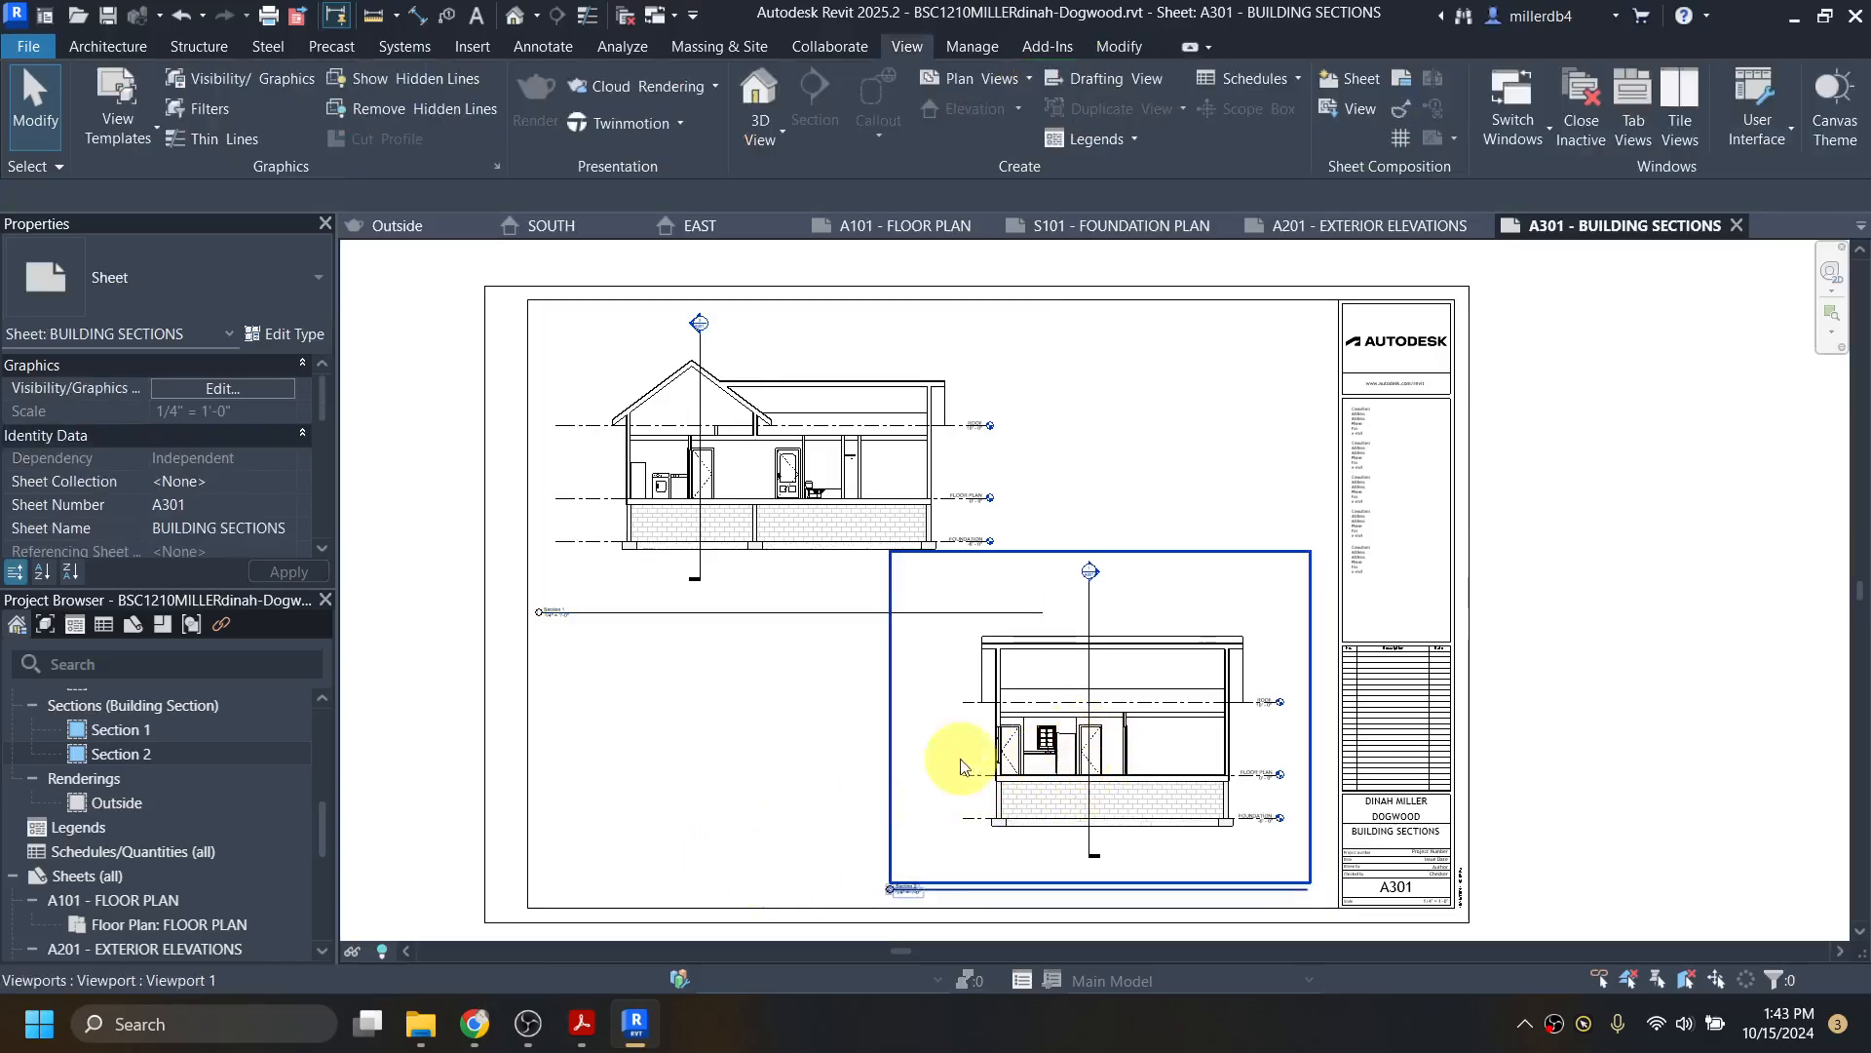
click(738, 615)
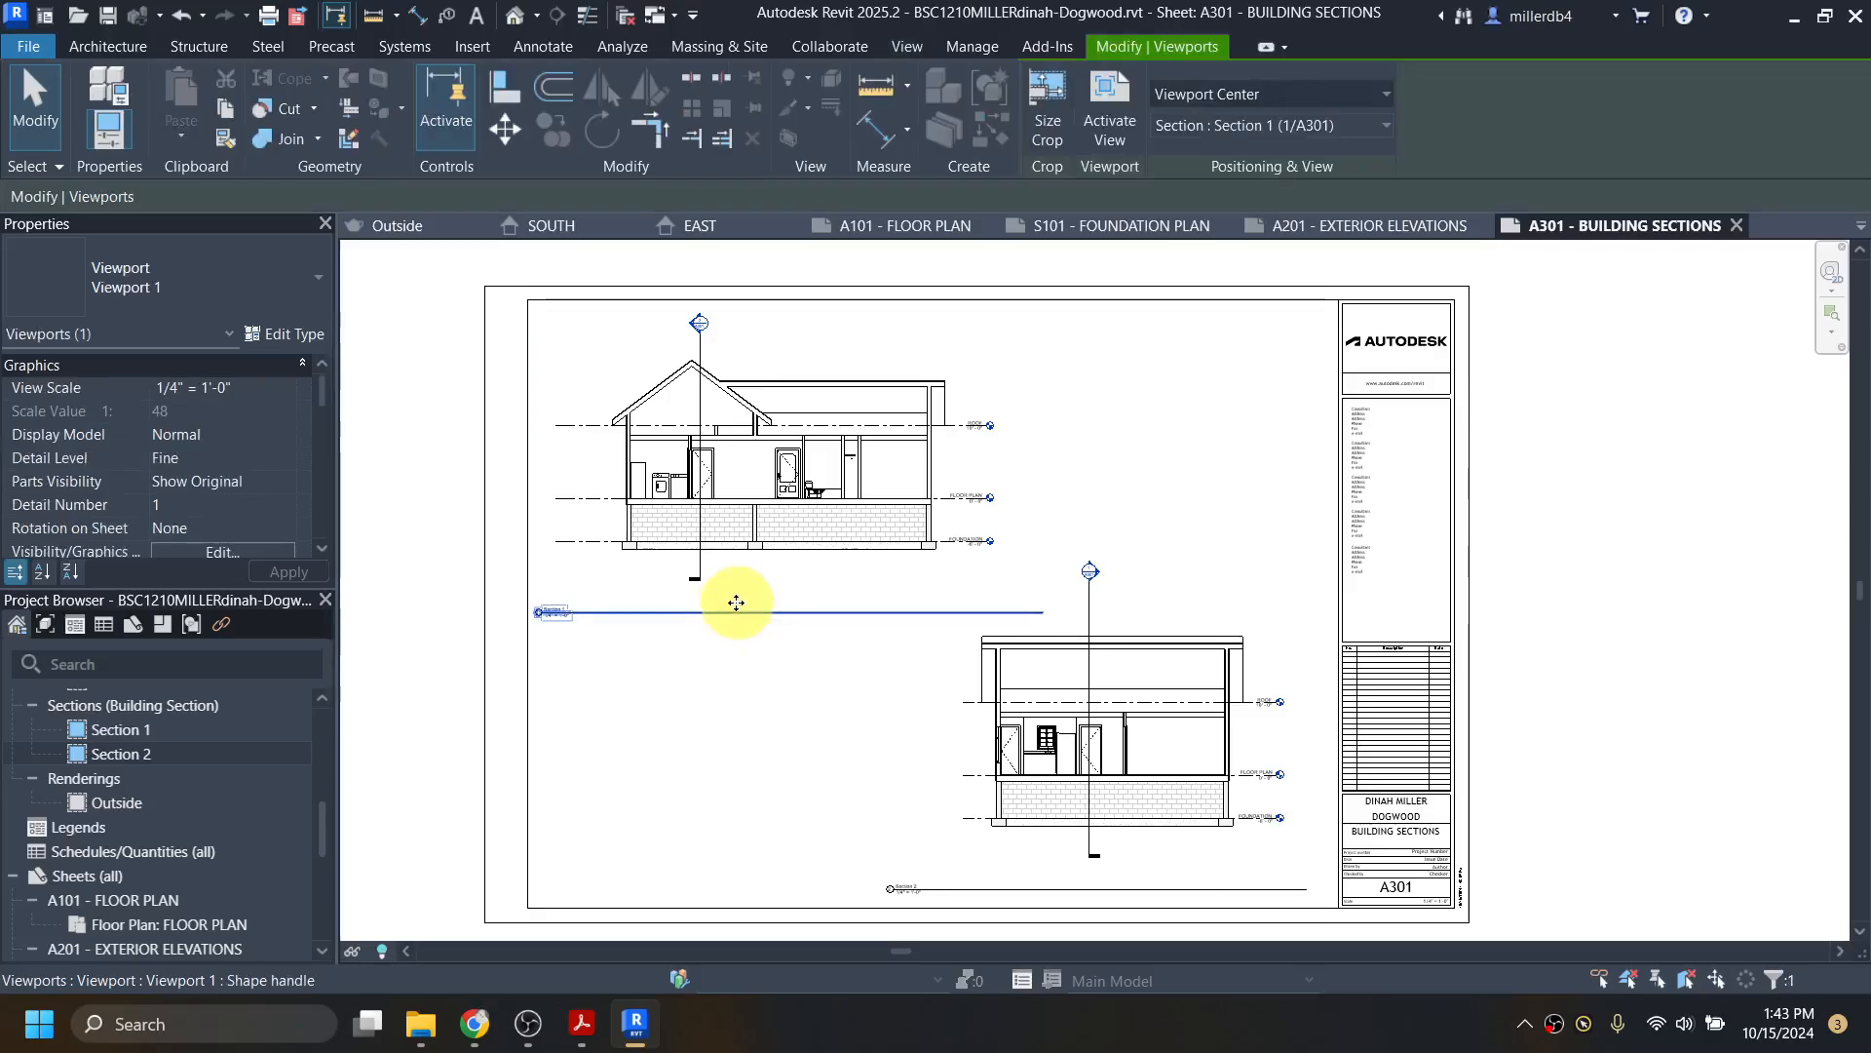
key(Up)
key(Up)
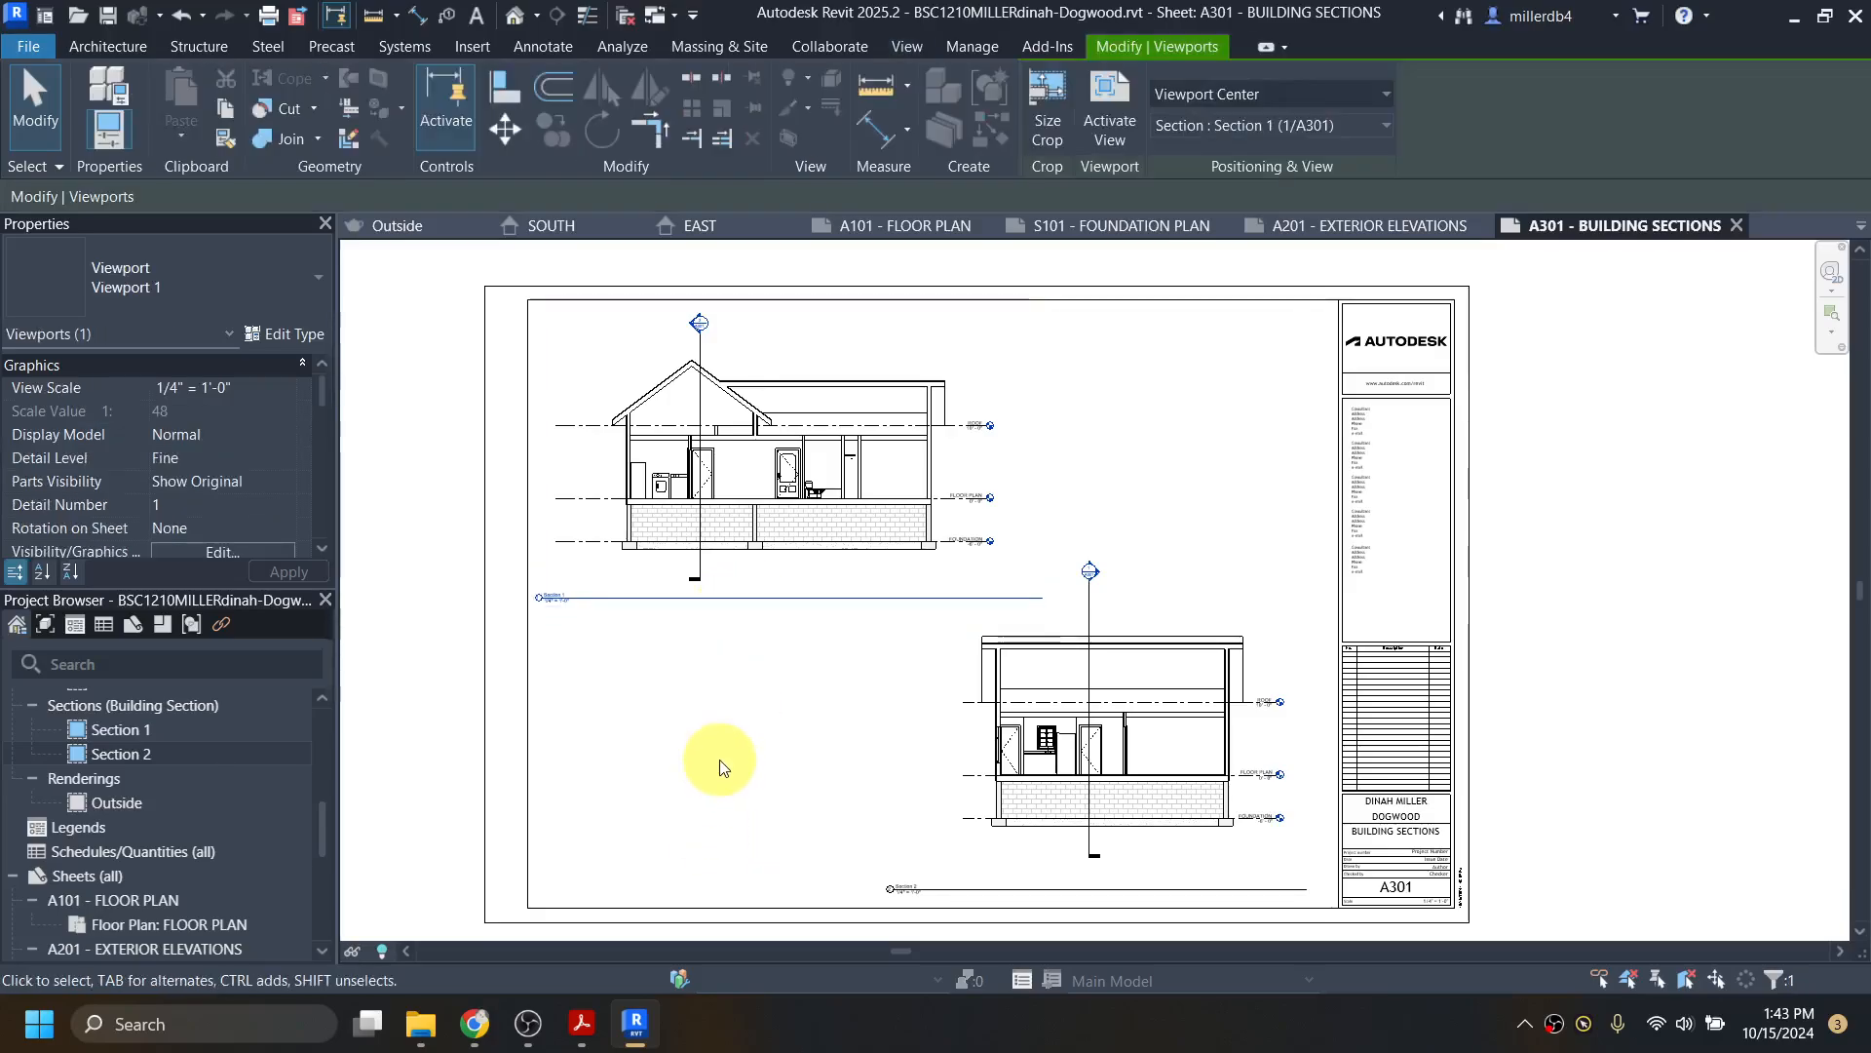
click(953, 893)
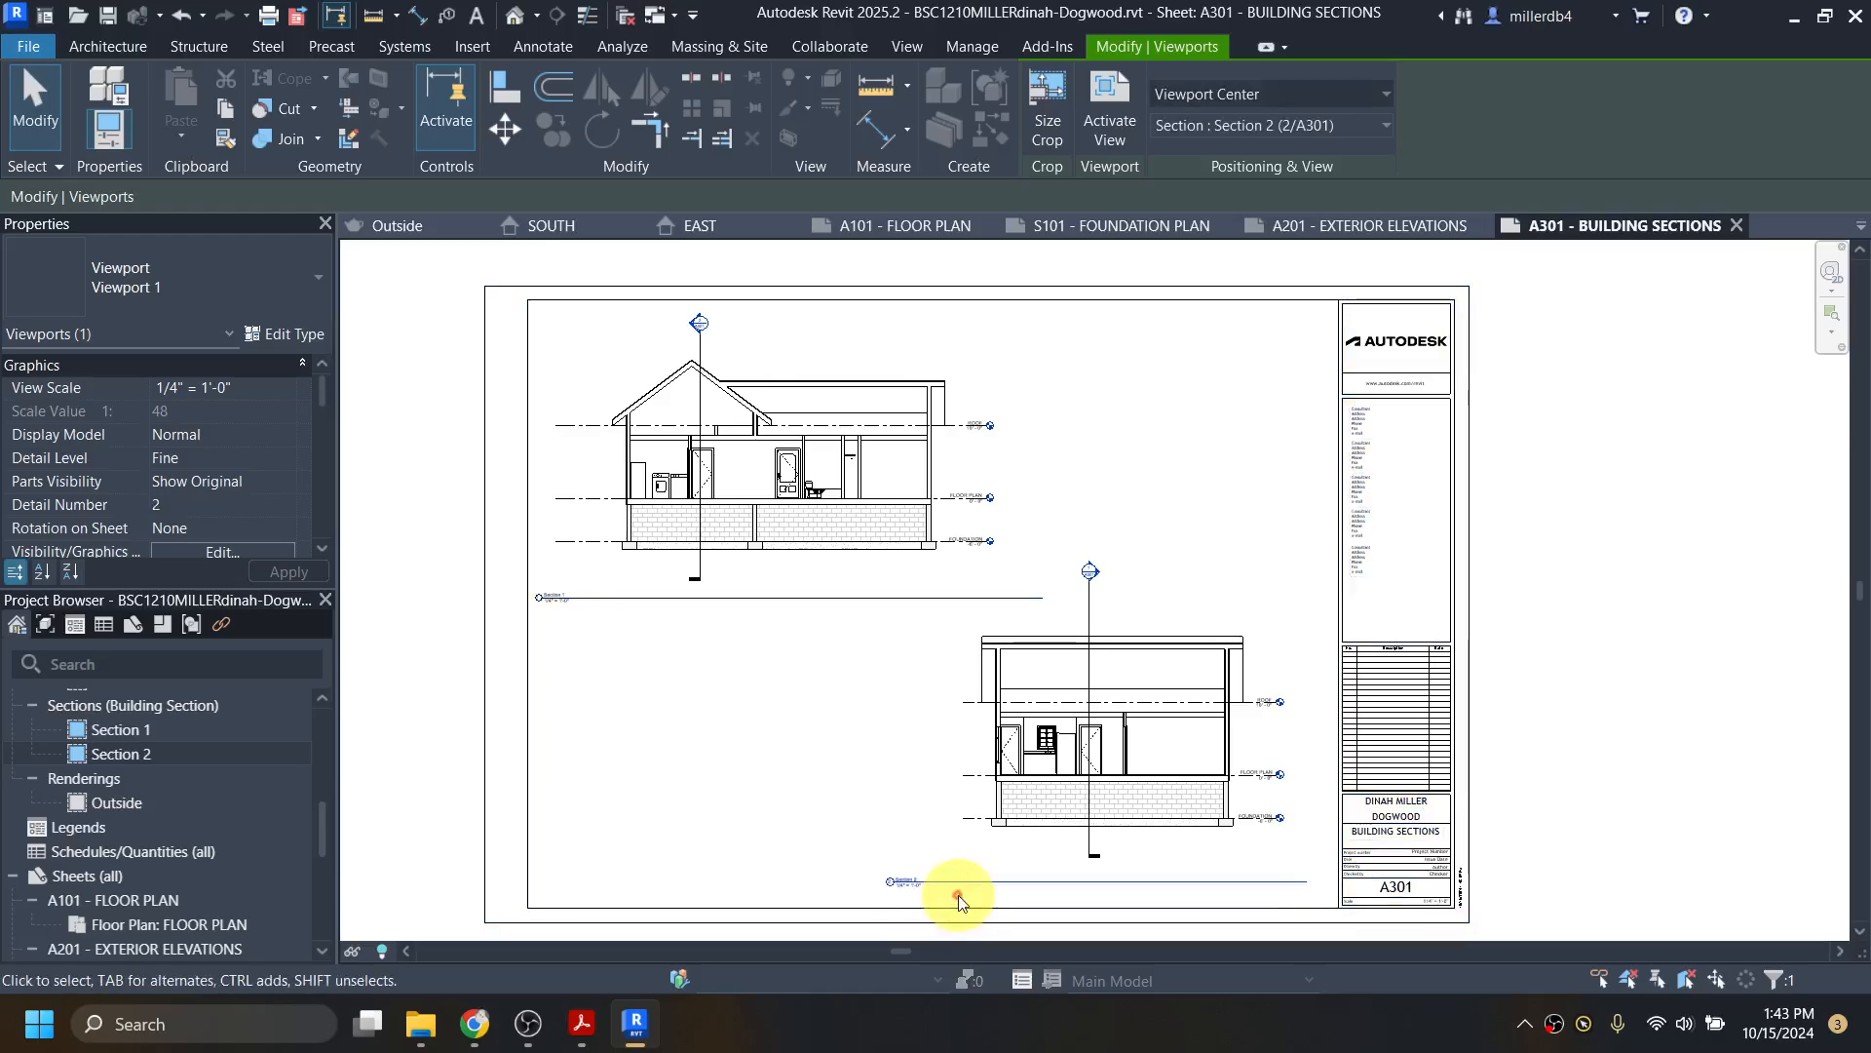
key(Down)
key(Down)
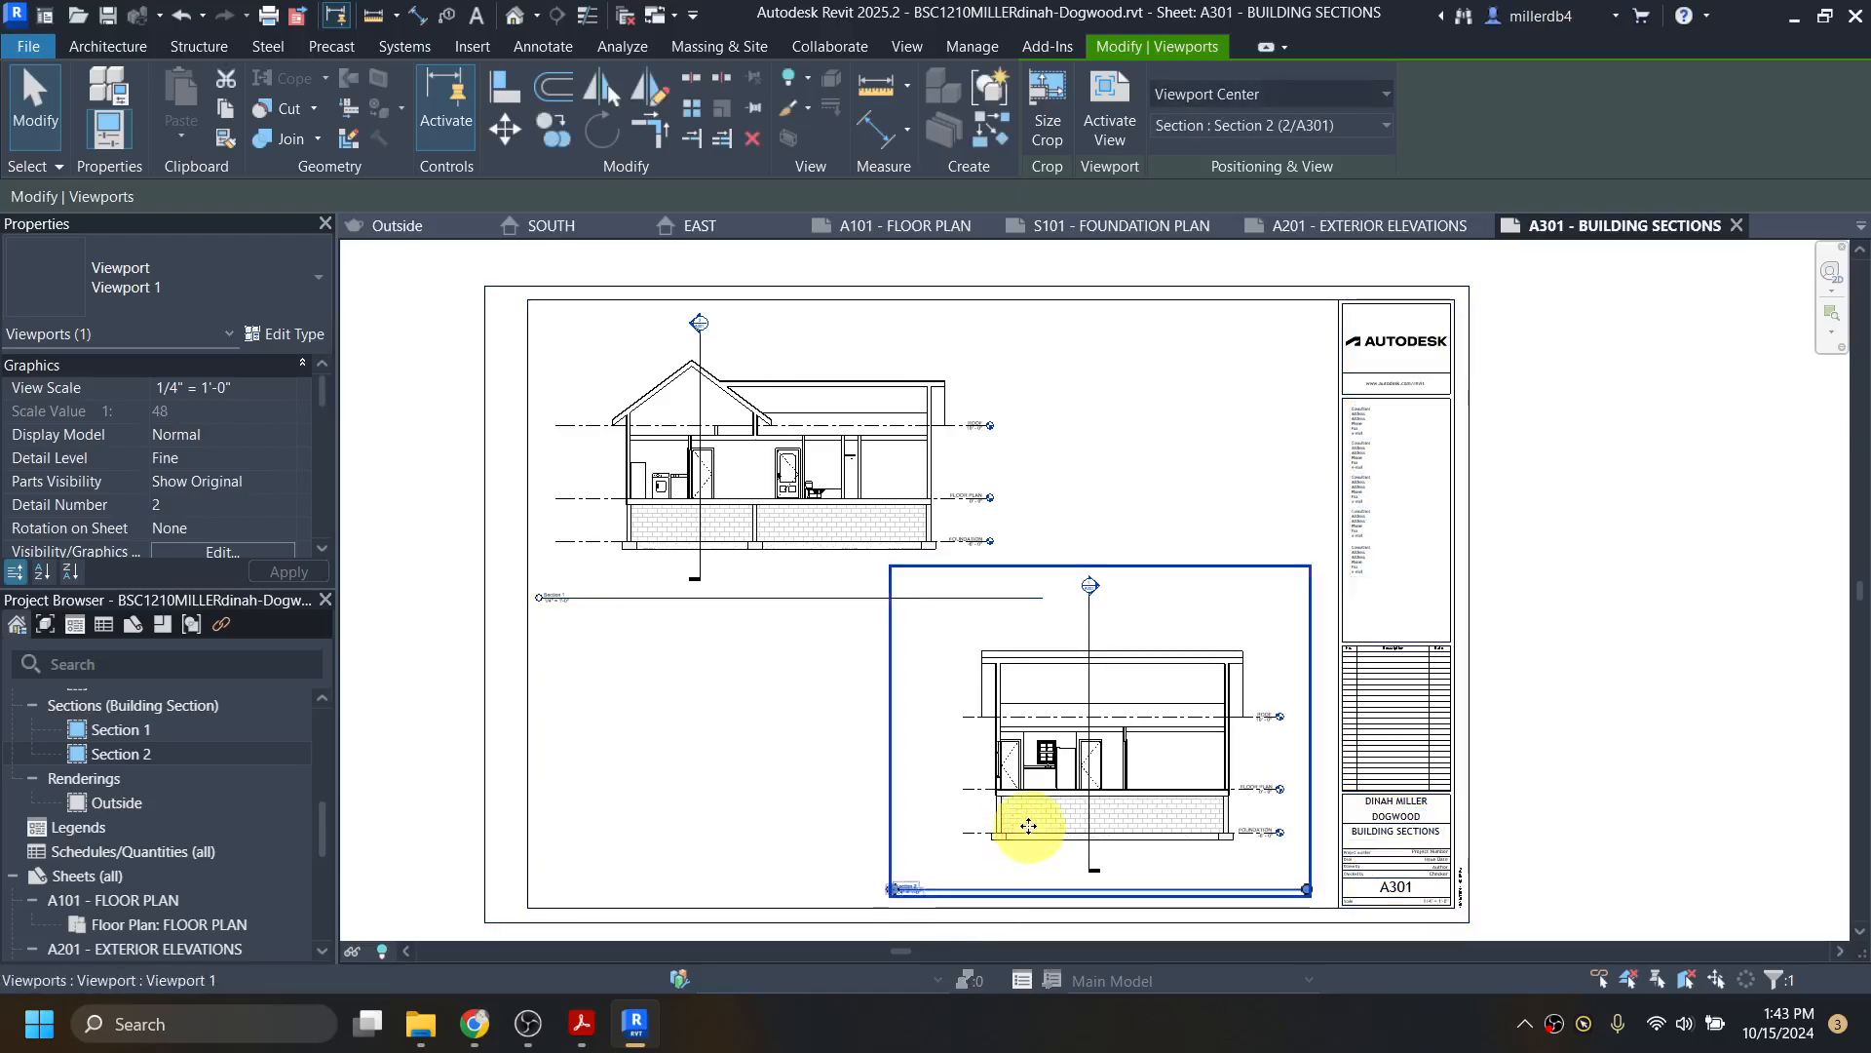
click(722, 817)
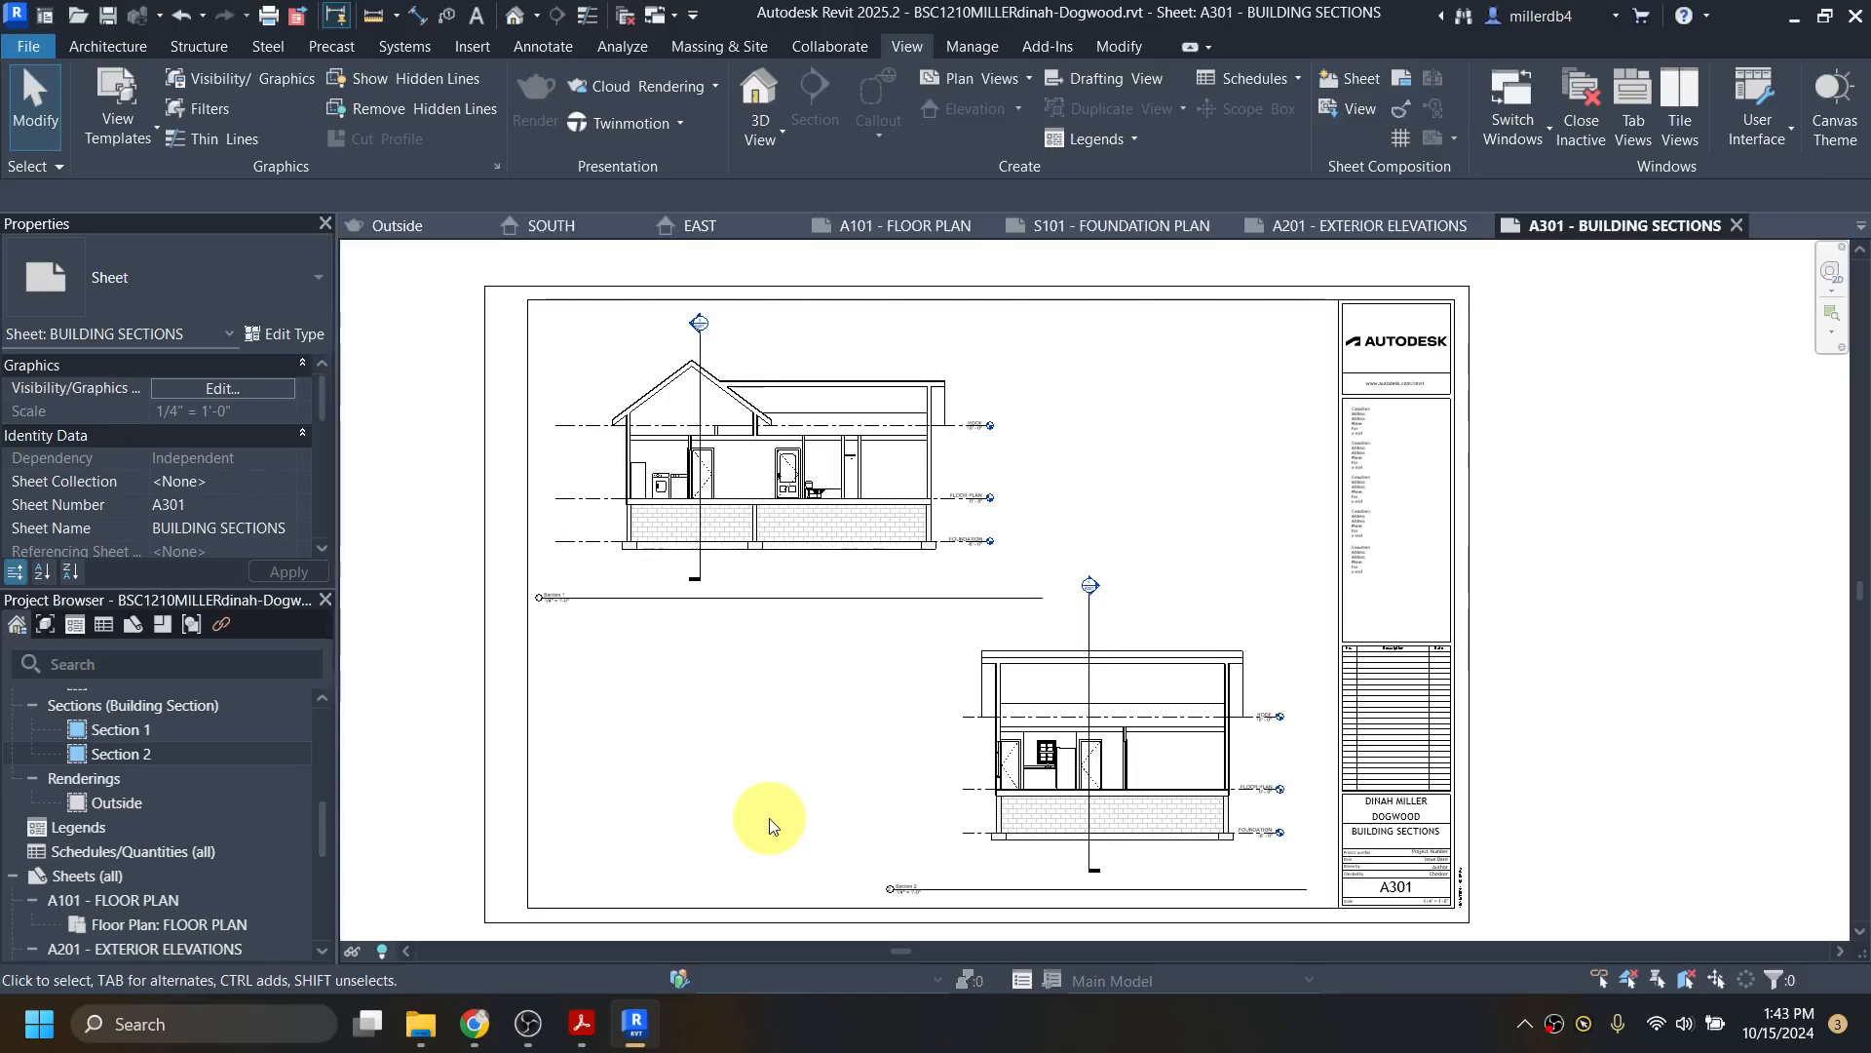
Step: Open sheet A101 FLOOR PLAN and view its left section tag (1/A301) and A201 elevation tags
scroll(1107, 614, up, 5)
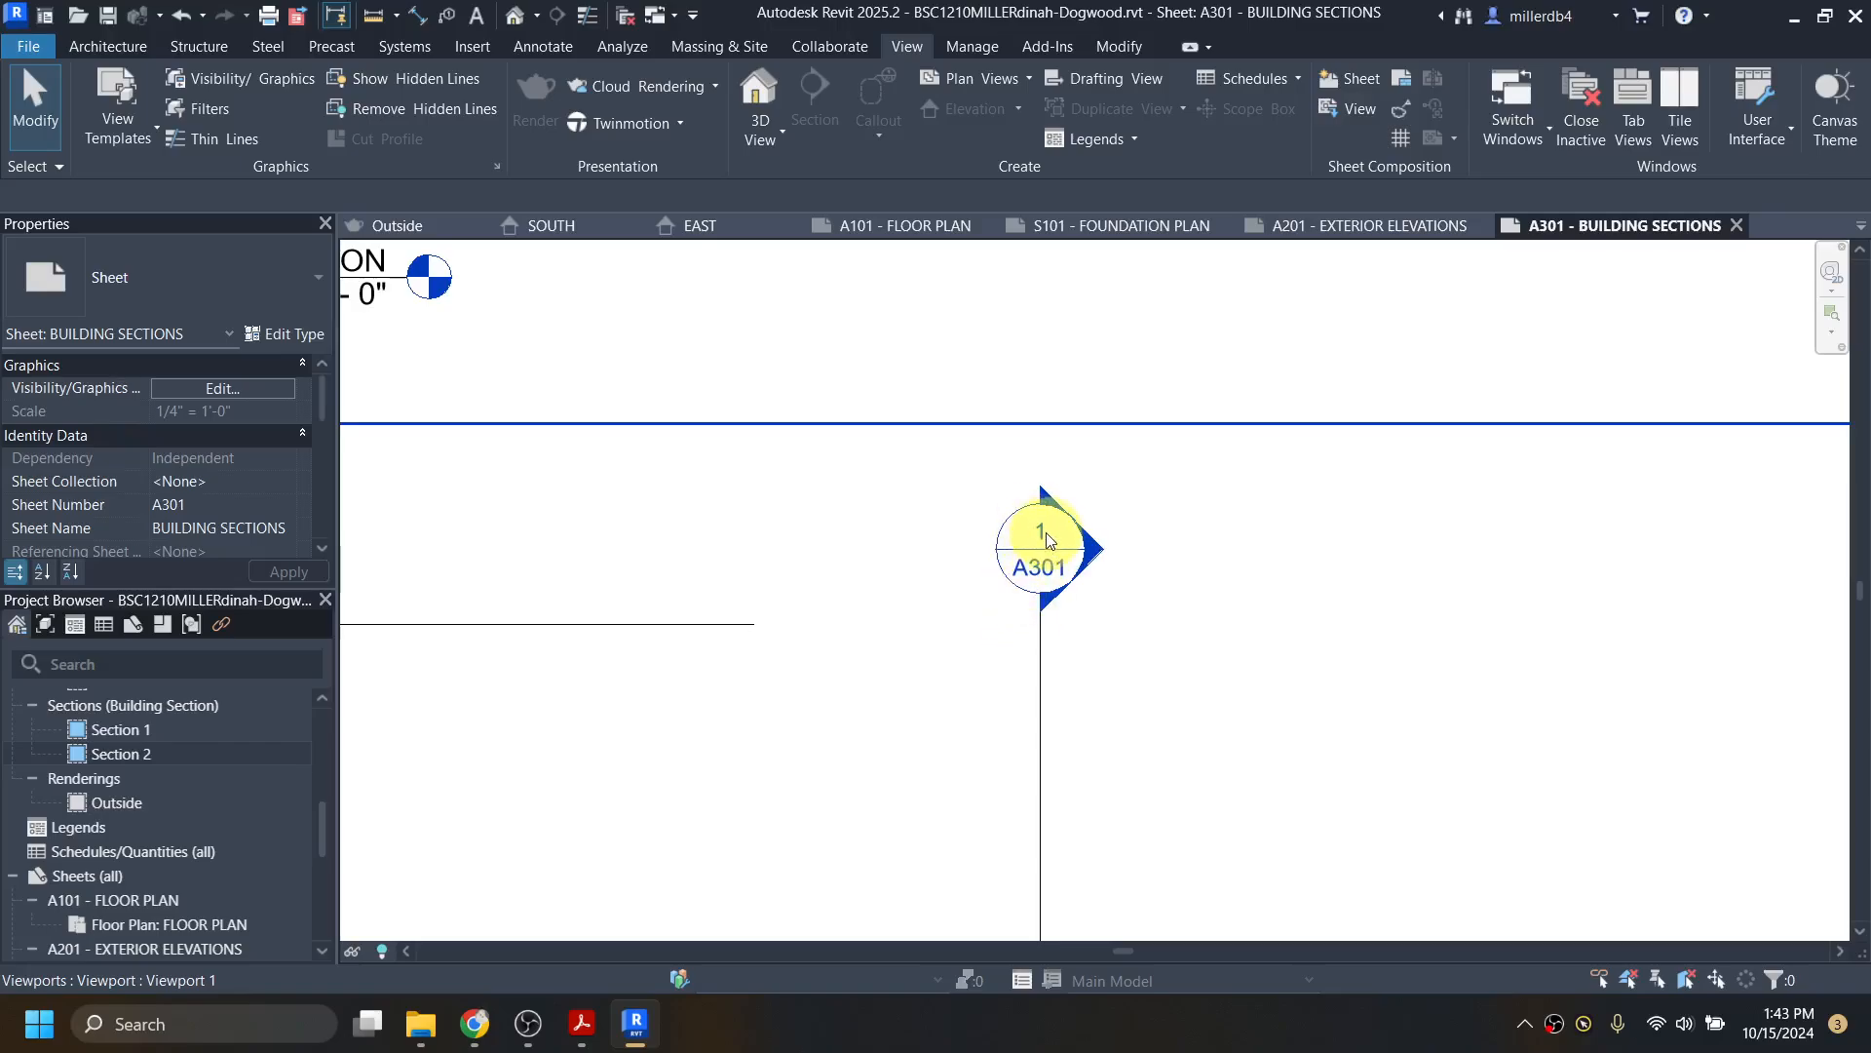
scroll(1049, 542, down, 5)
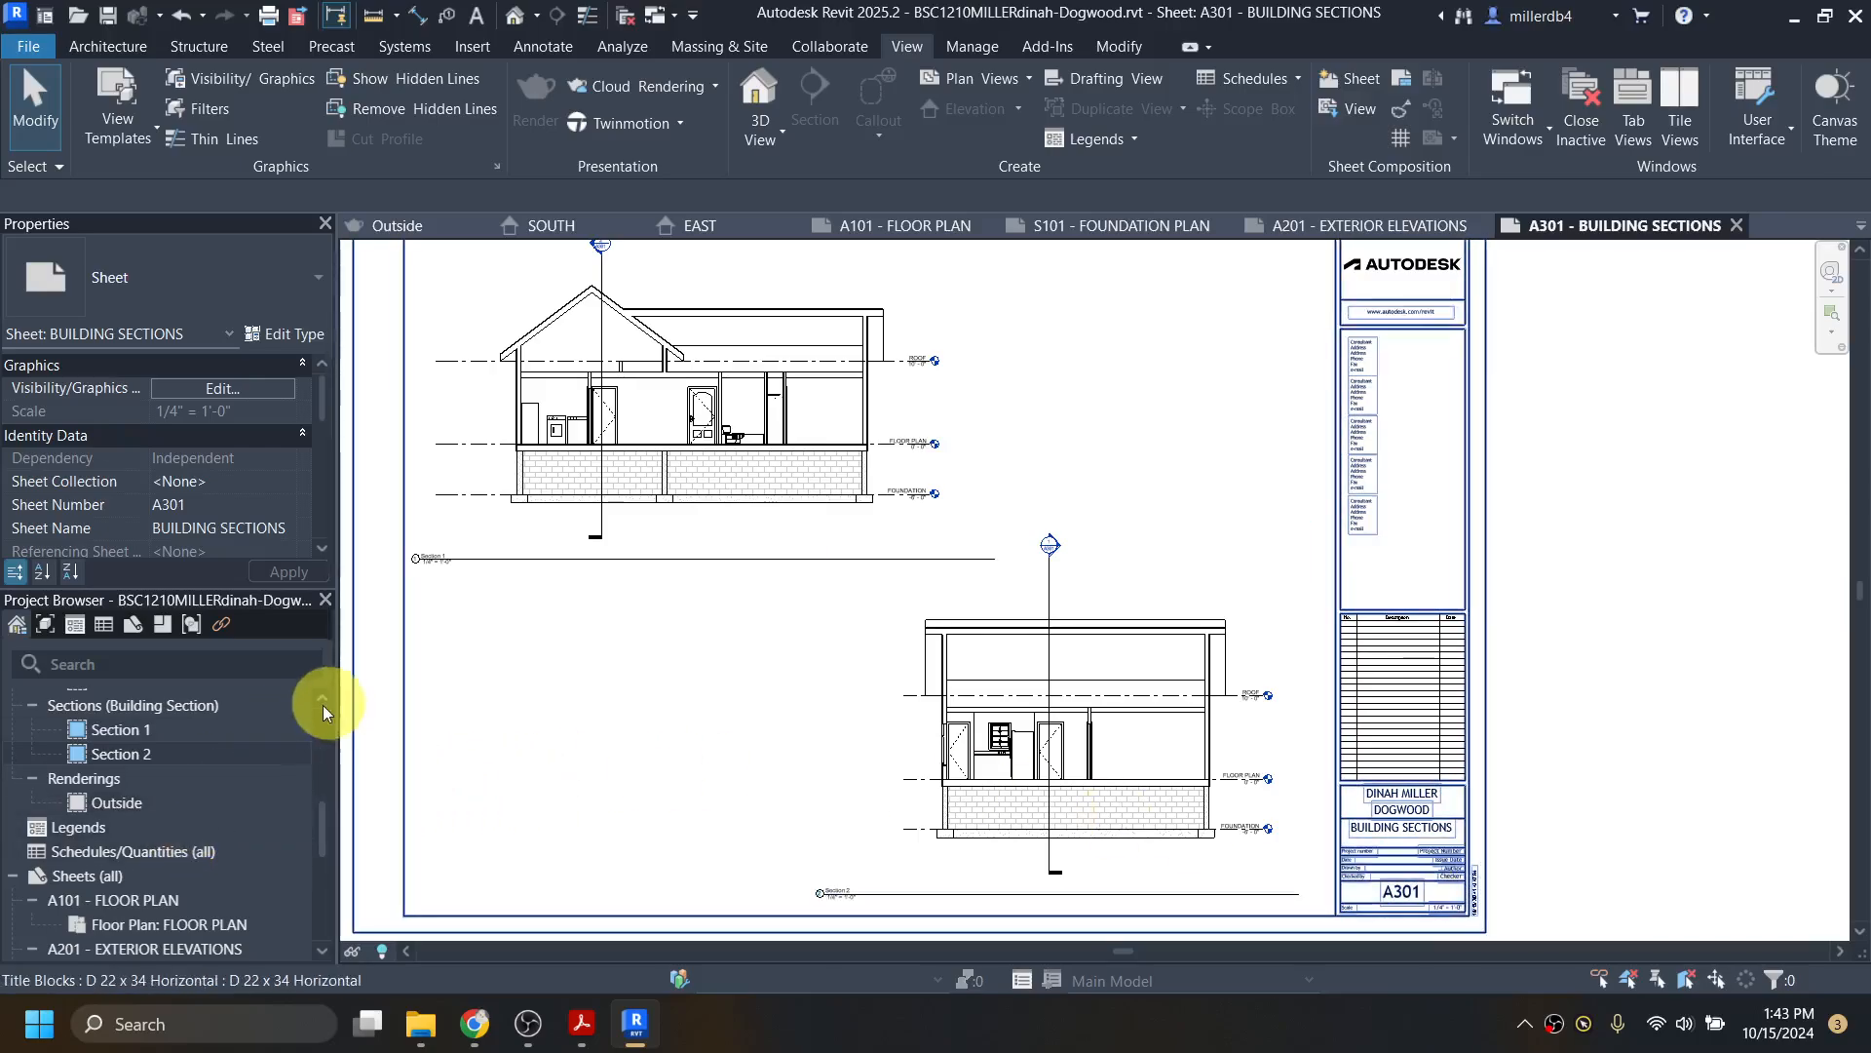
scroll(216, 814, down, 2)
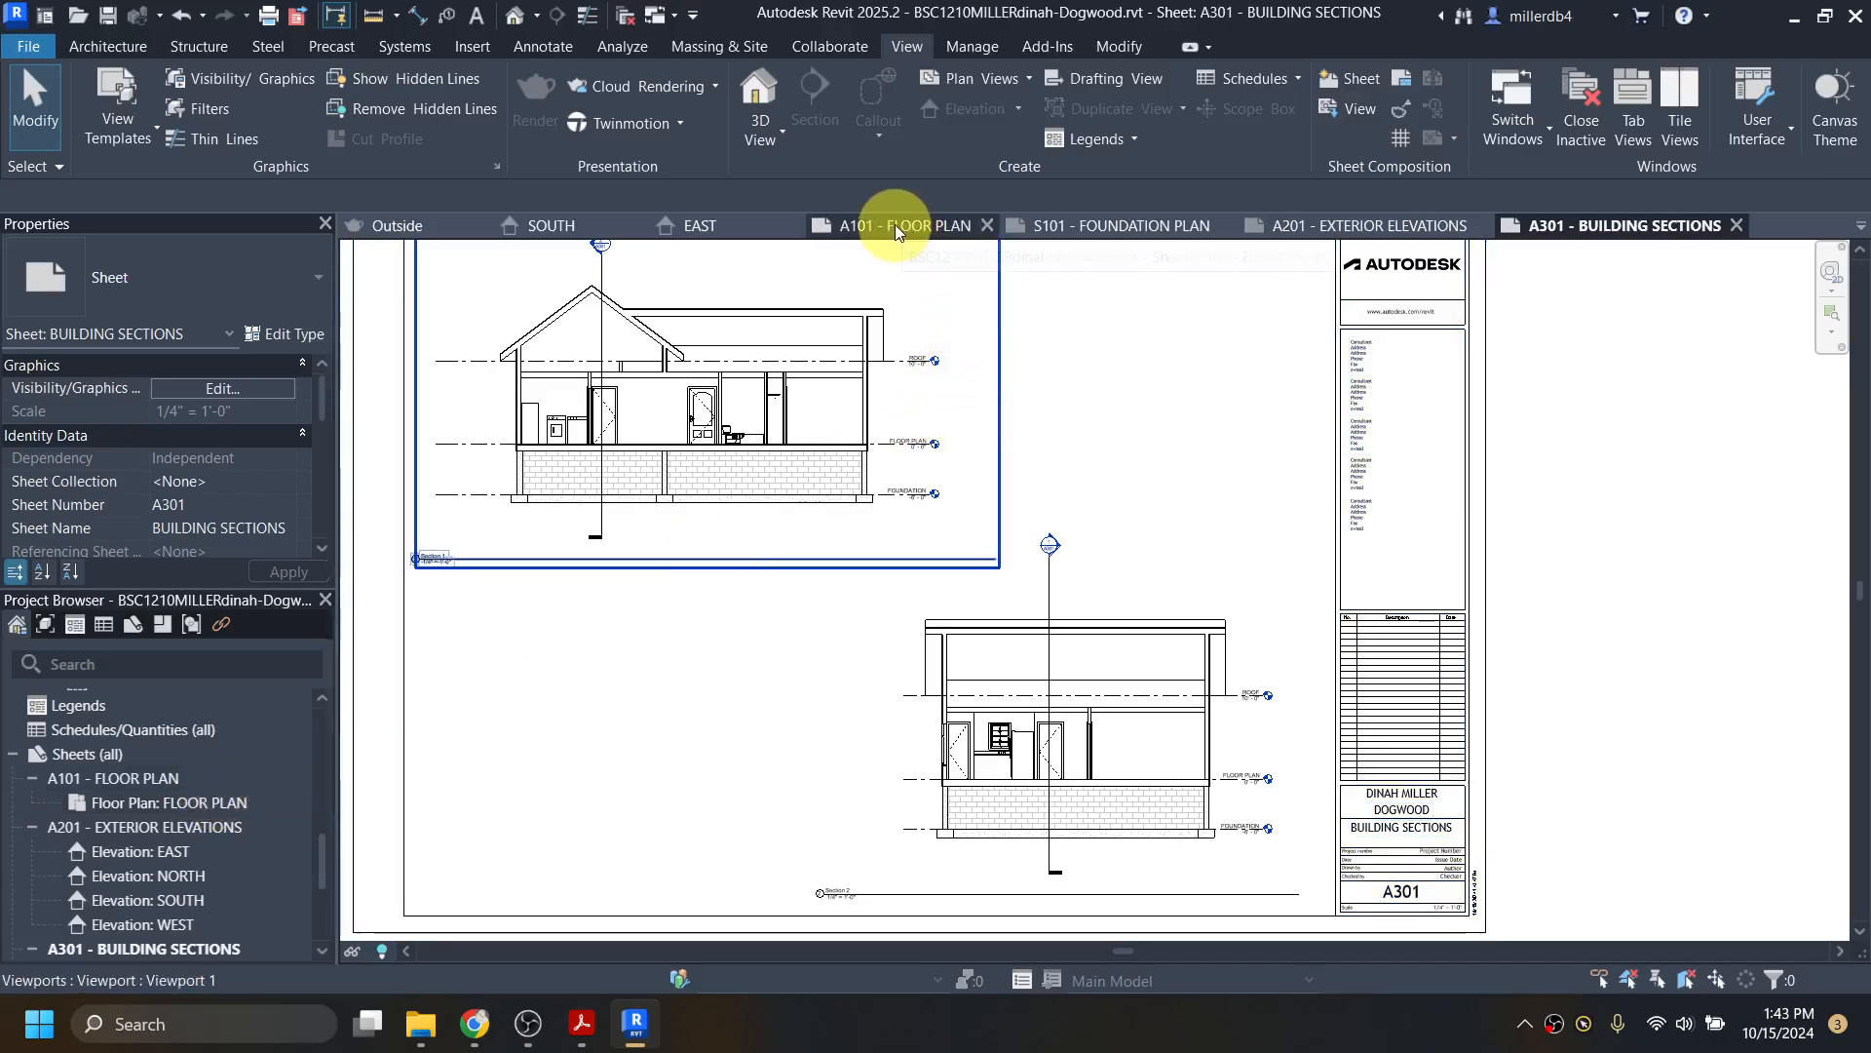
double_click(146, 778)
scroll(524, 586, up, 2)
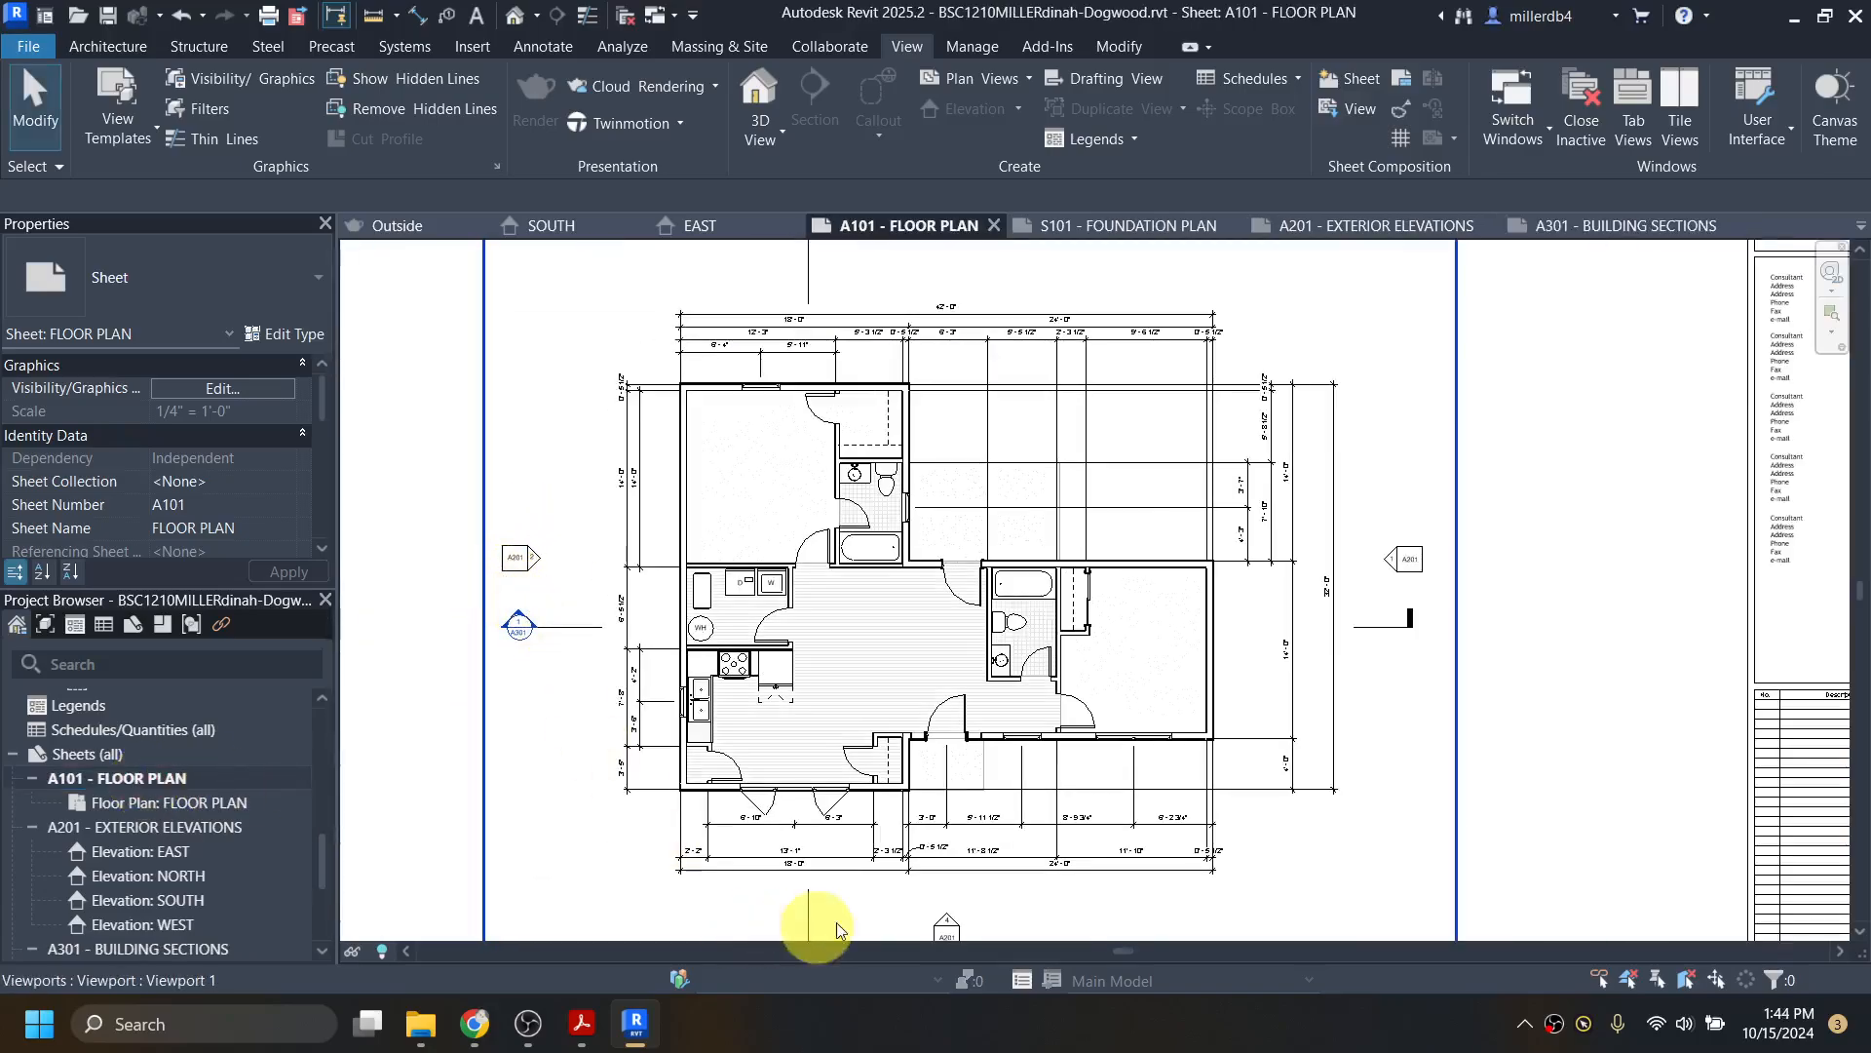
scroll(873, 850, down, 1)
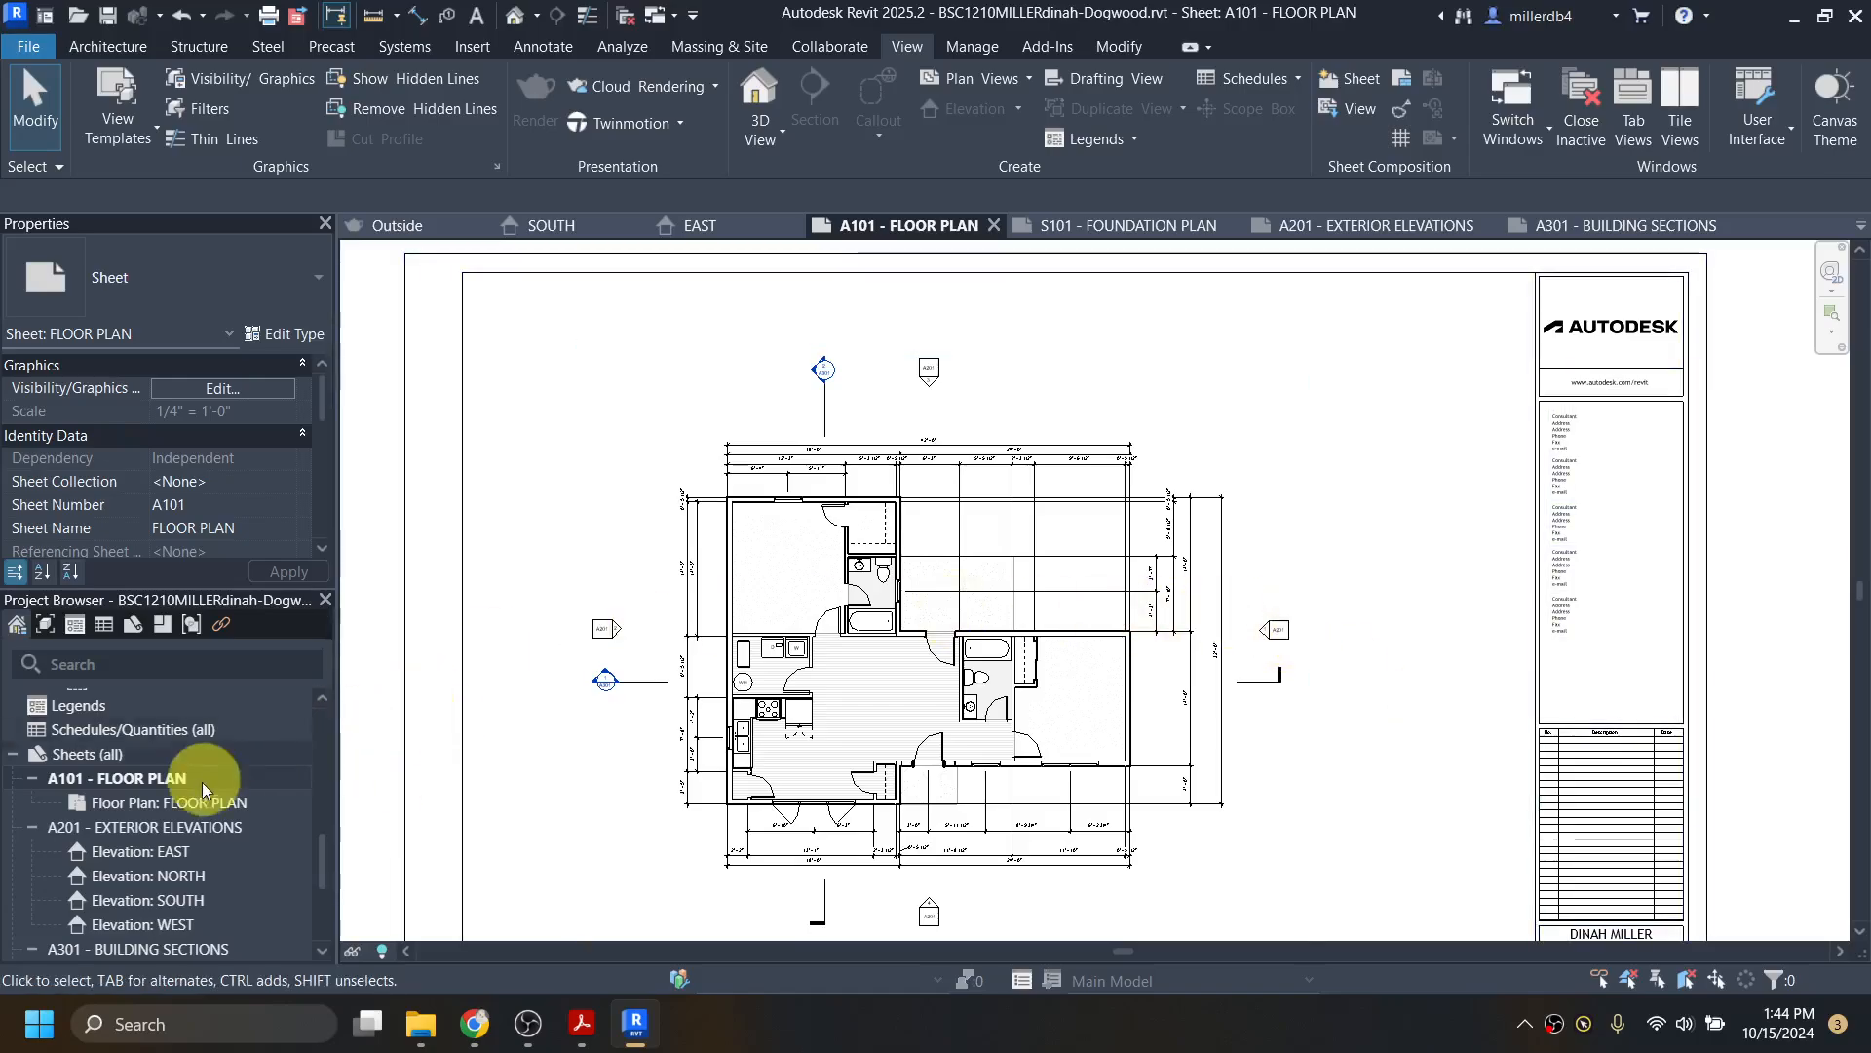
scroll(609, 628, up, 5)
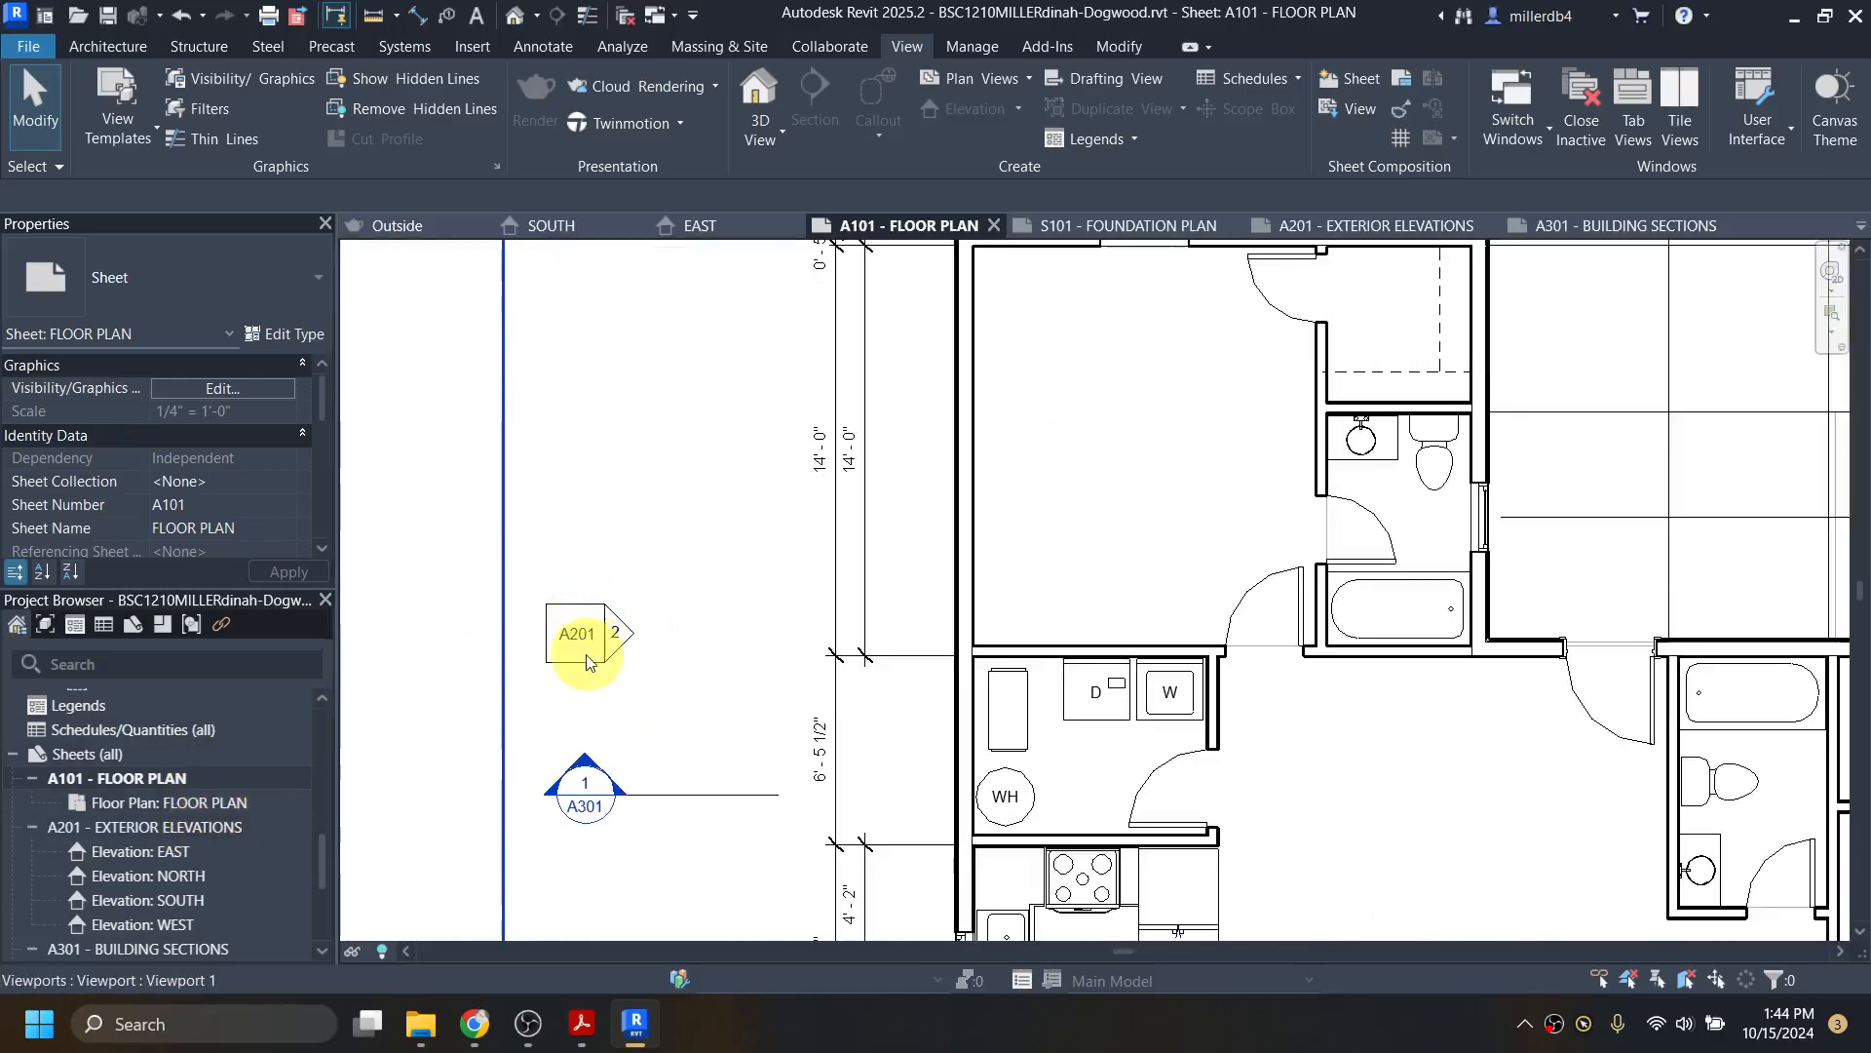
middle_drag(654, 693, 779, 683)
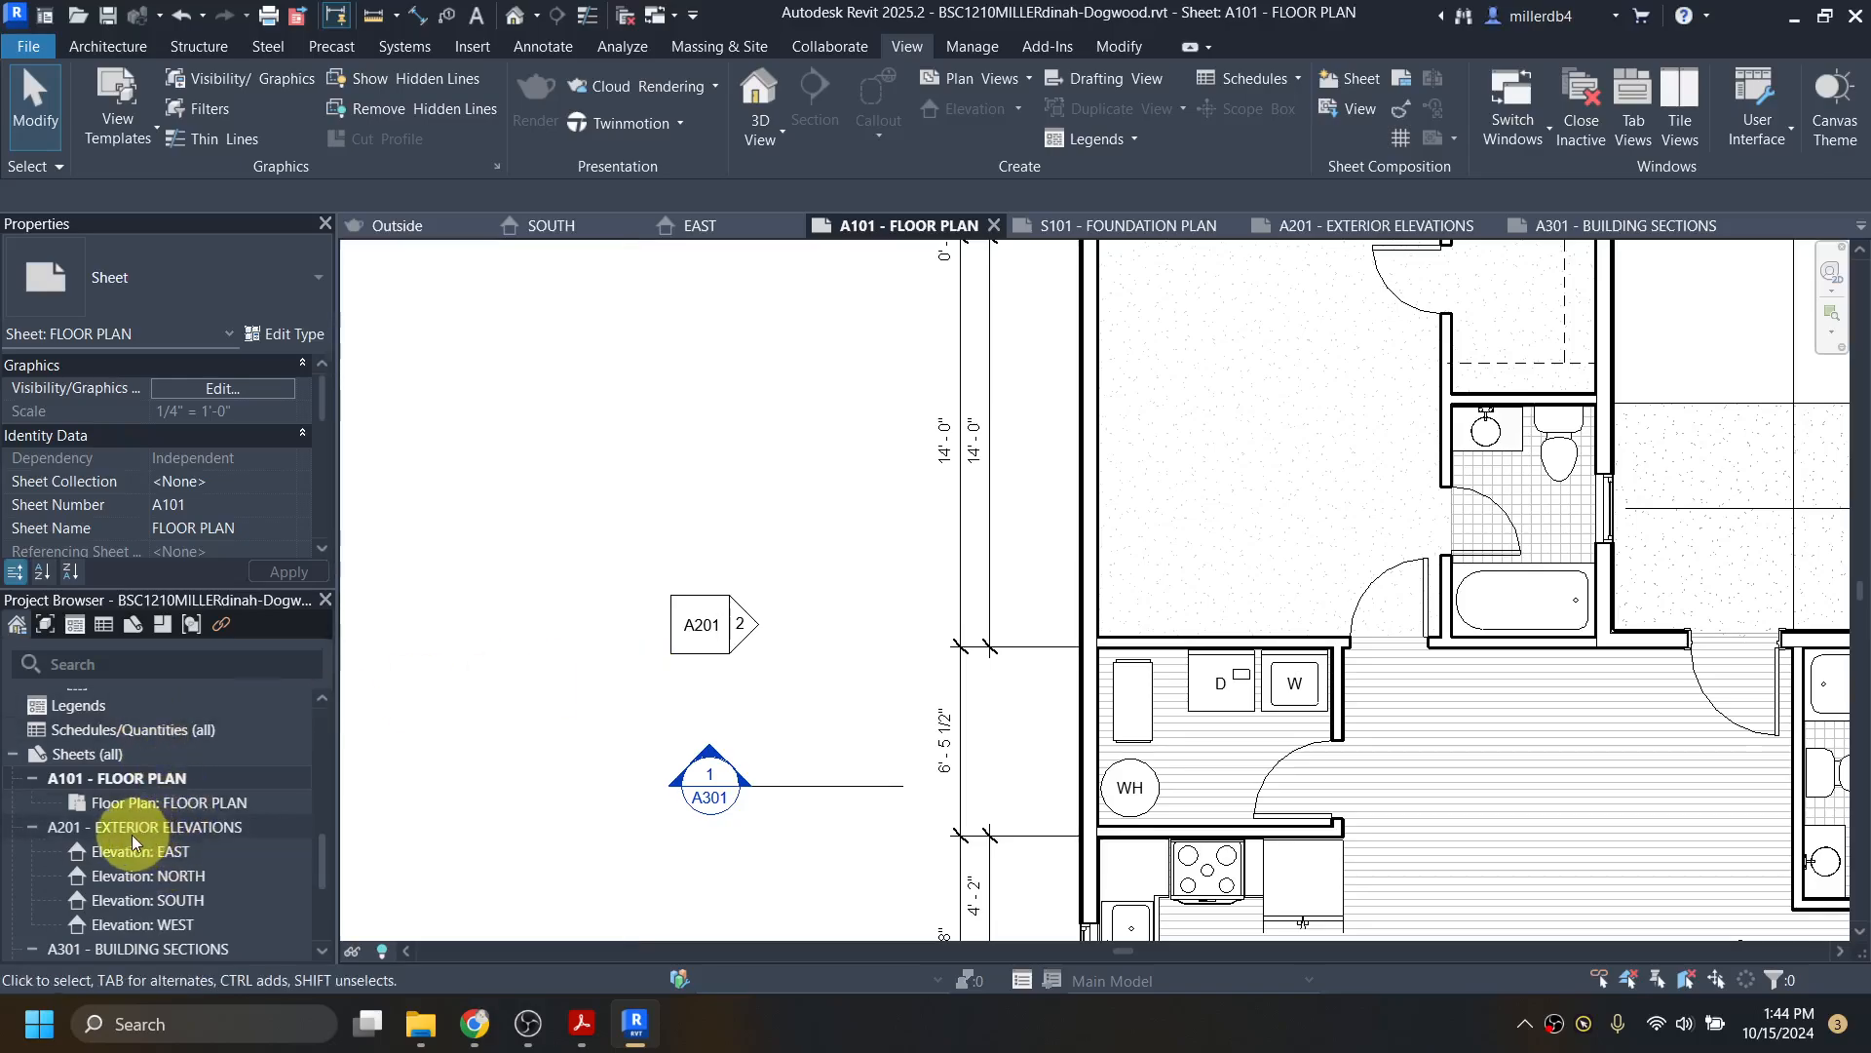
right_click(64, 828)
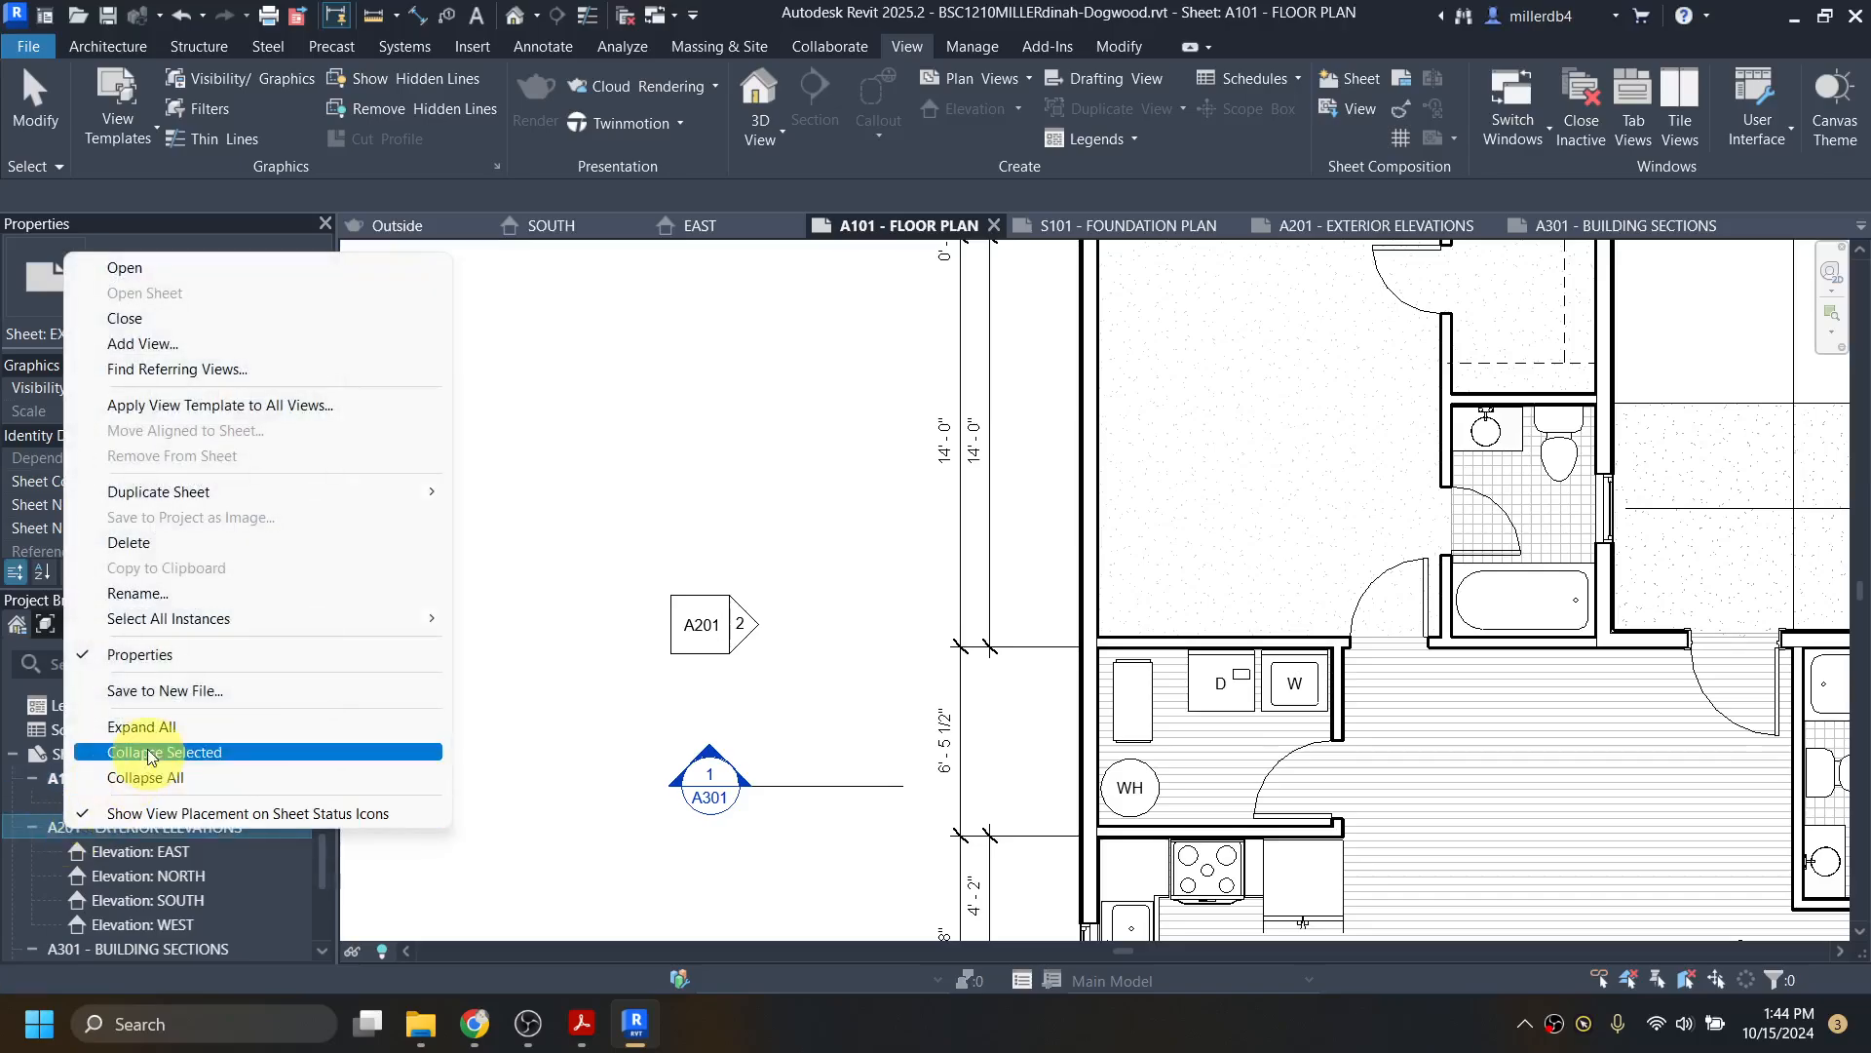
click(178, 594)
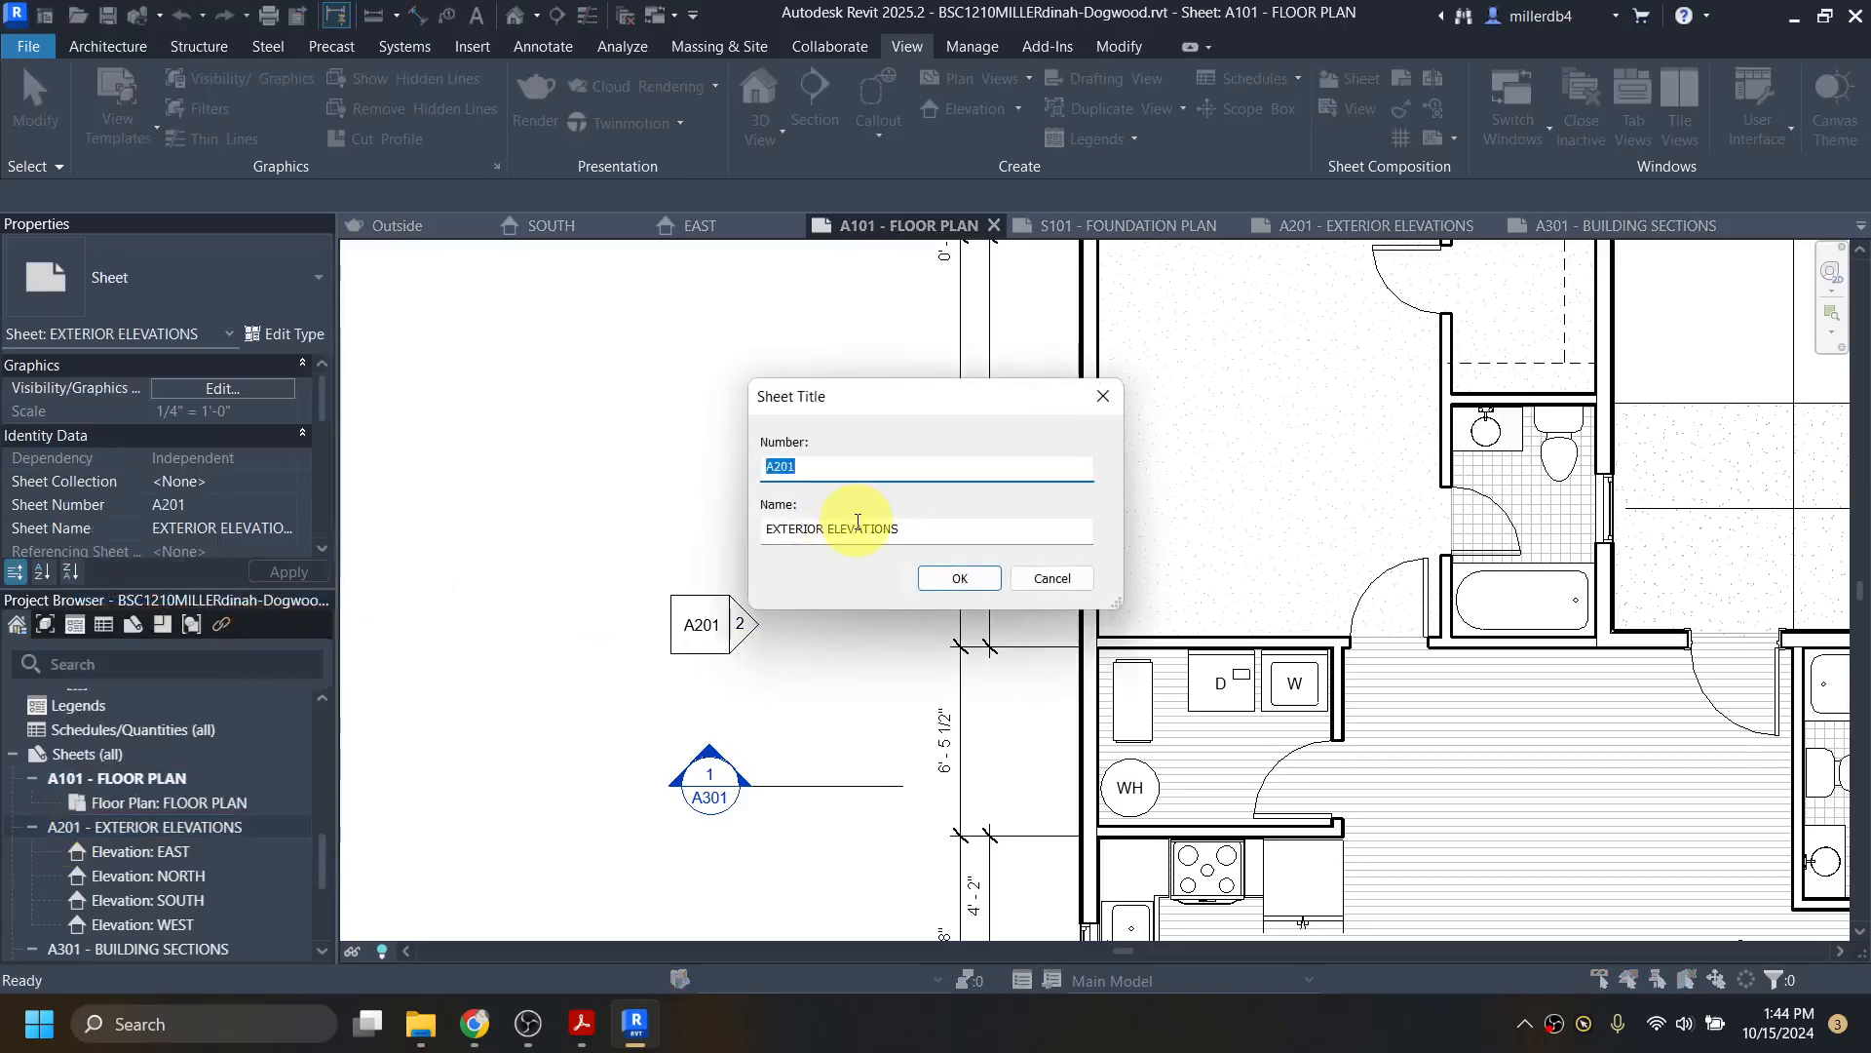
text(A3333)
key(Return)
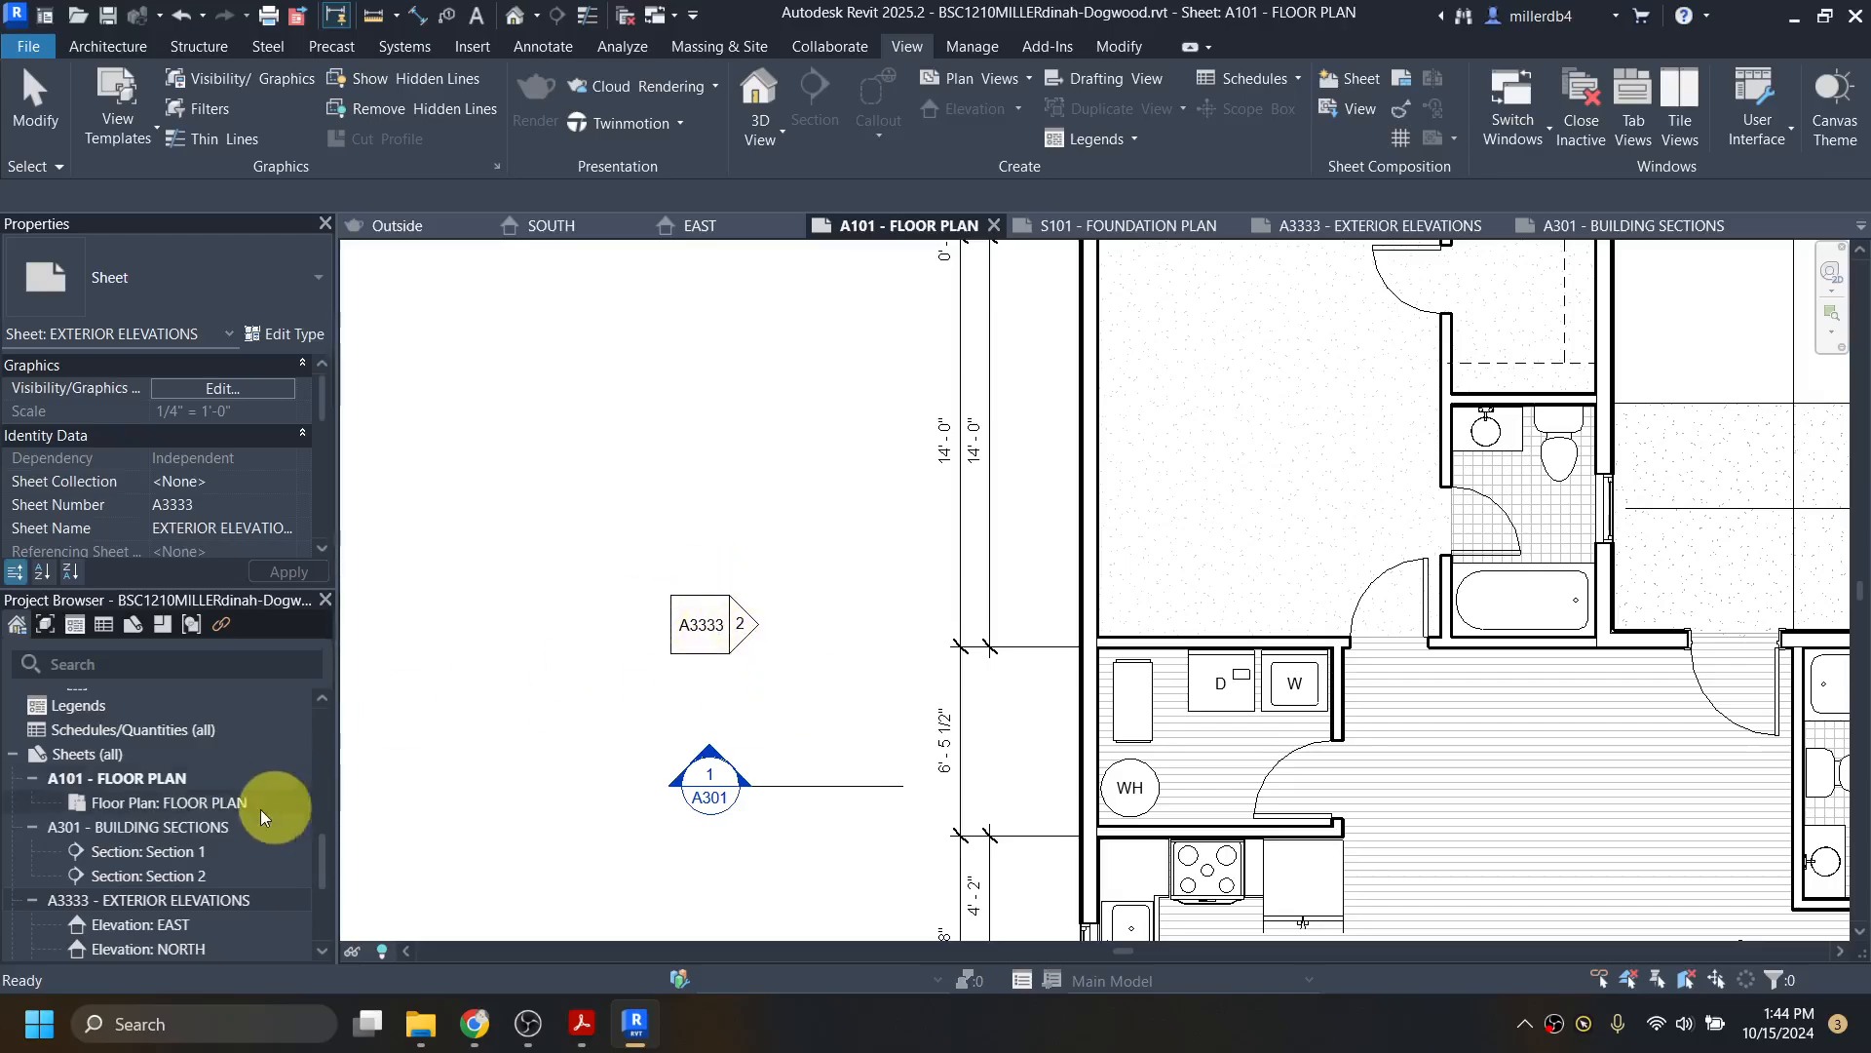
right_click(125, 898)
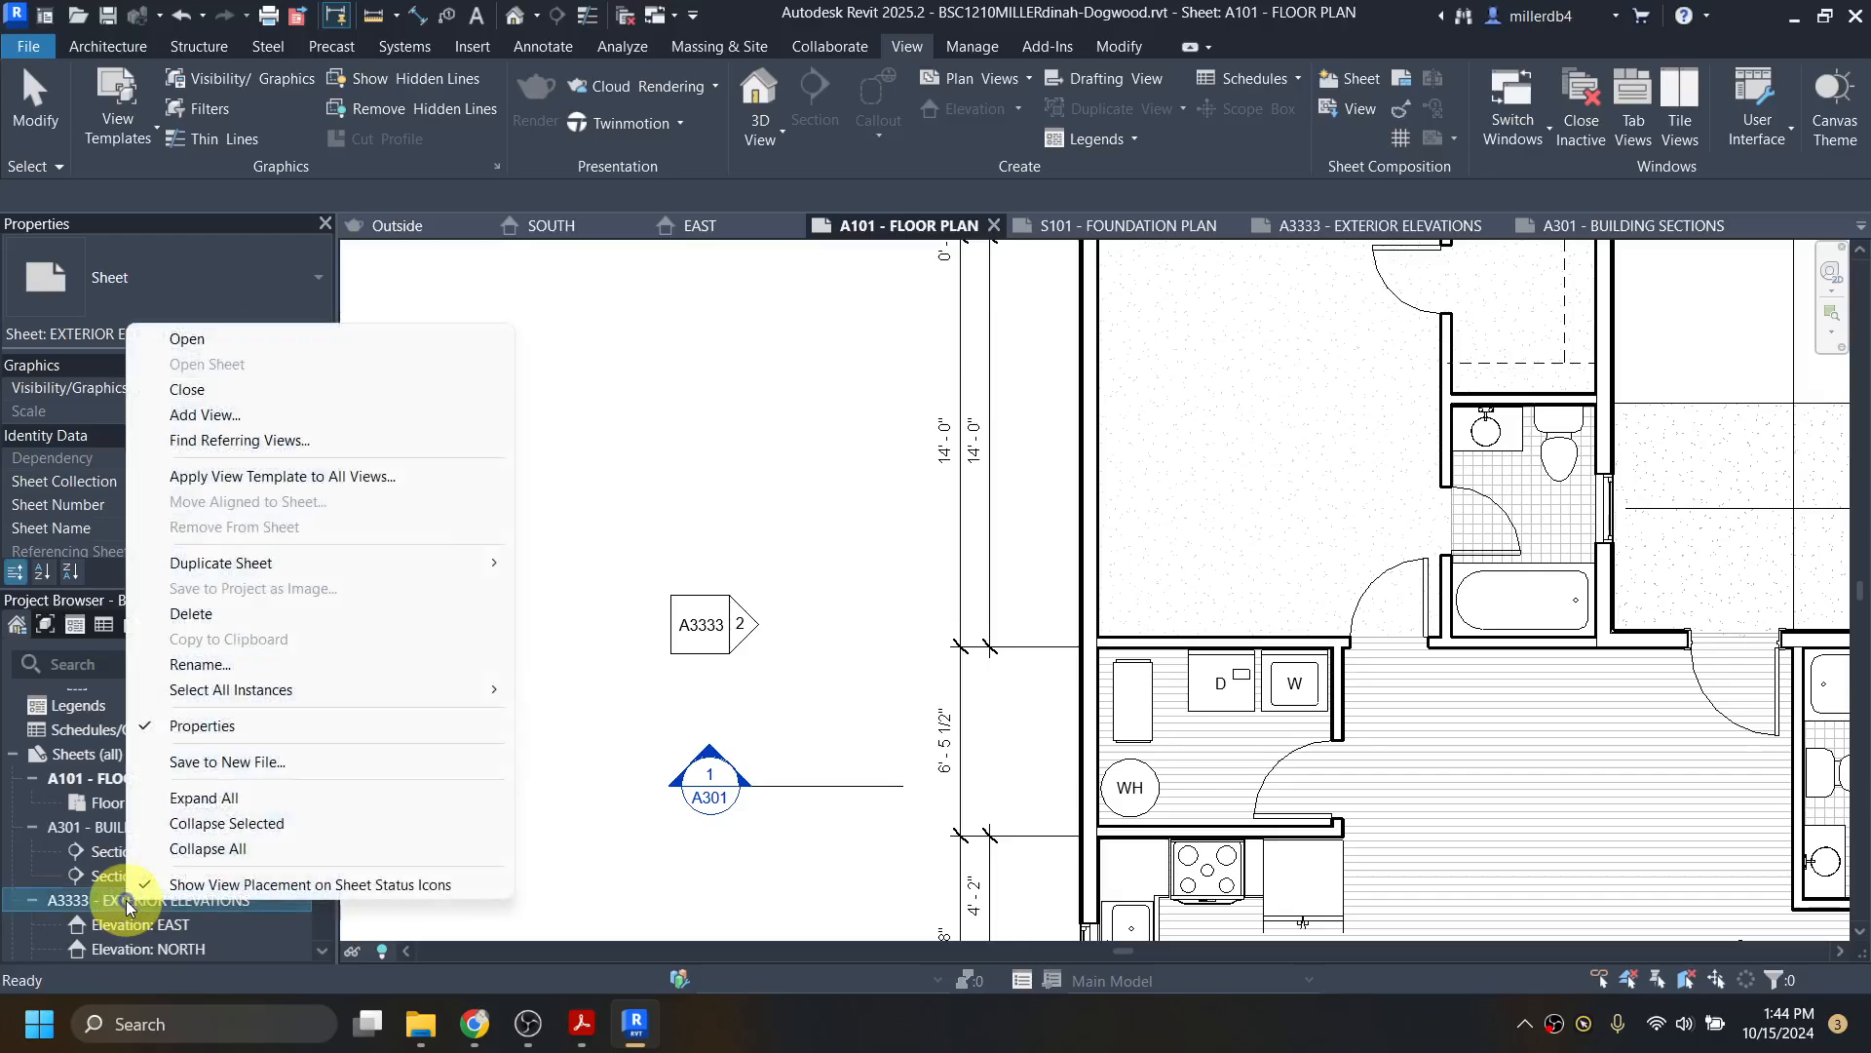
click(241, 664)
text(A201)
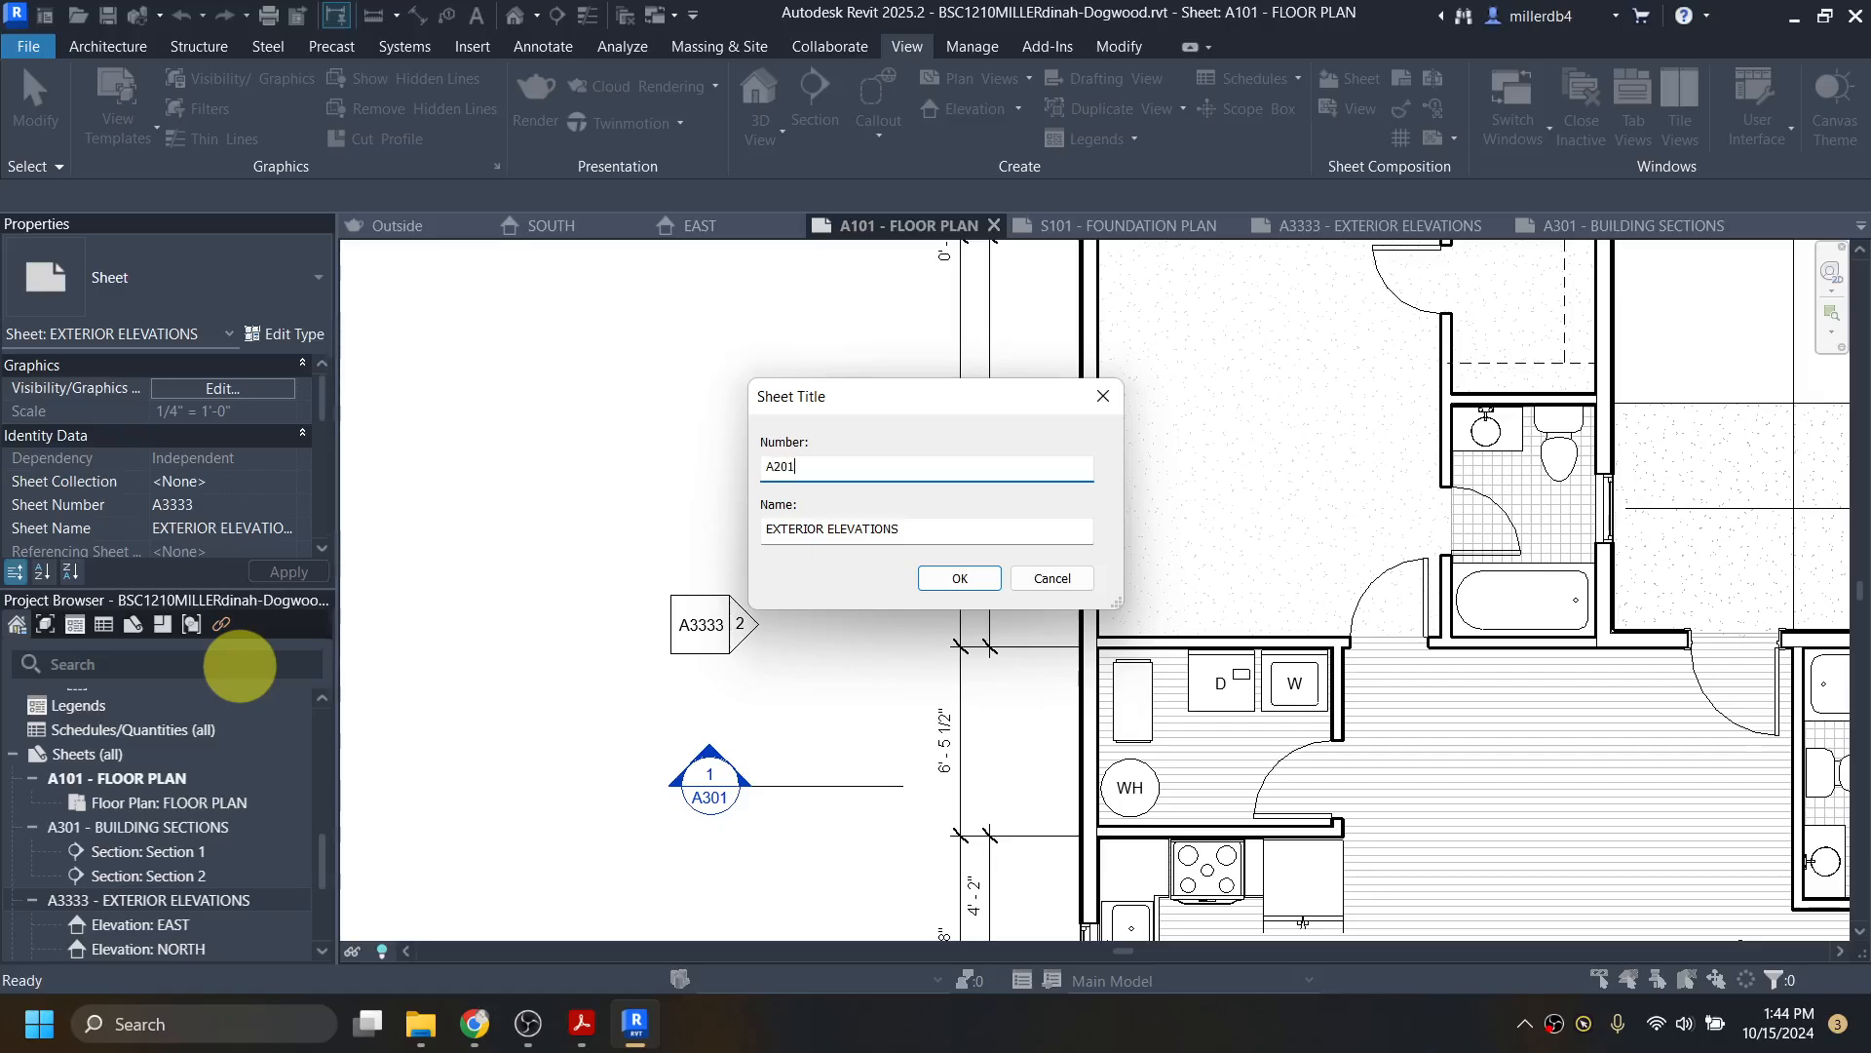
key(Return)
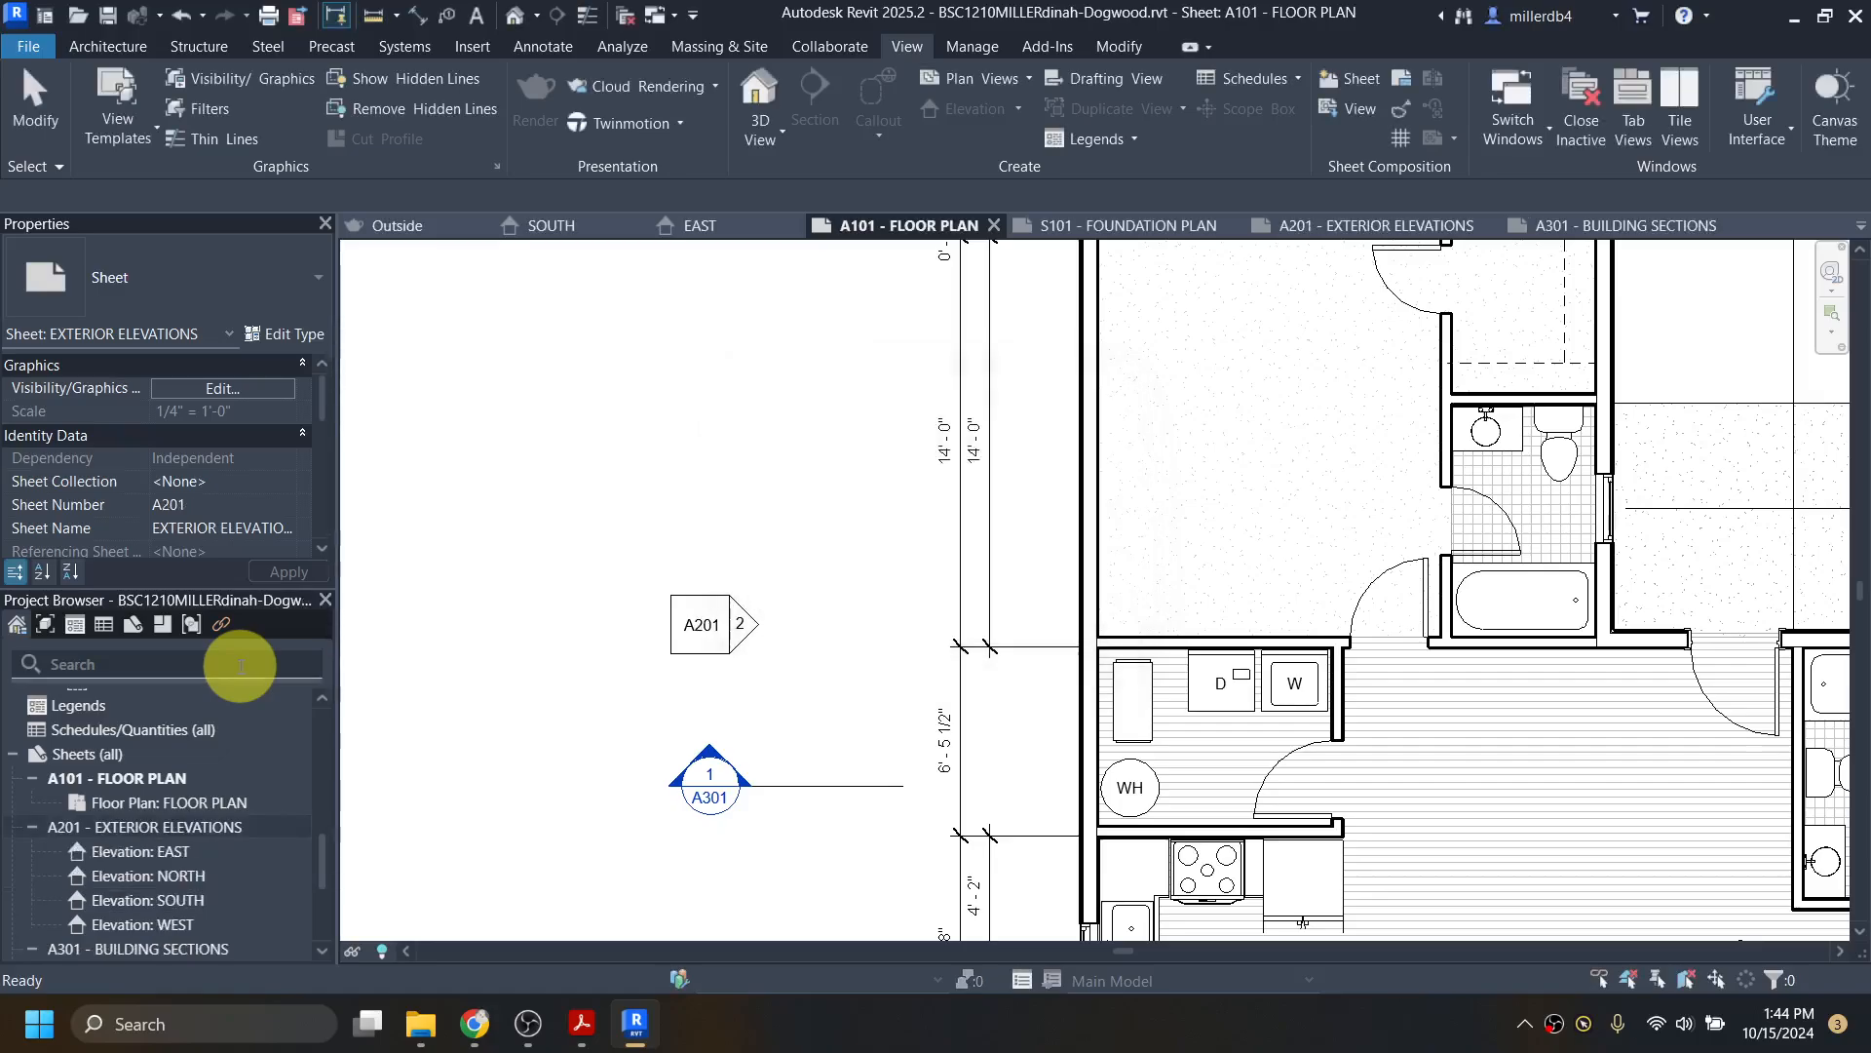
scroll(806, 689, down, 5)
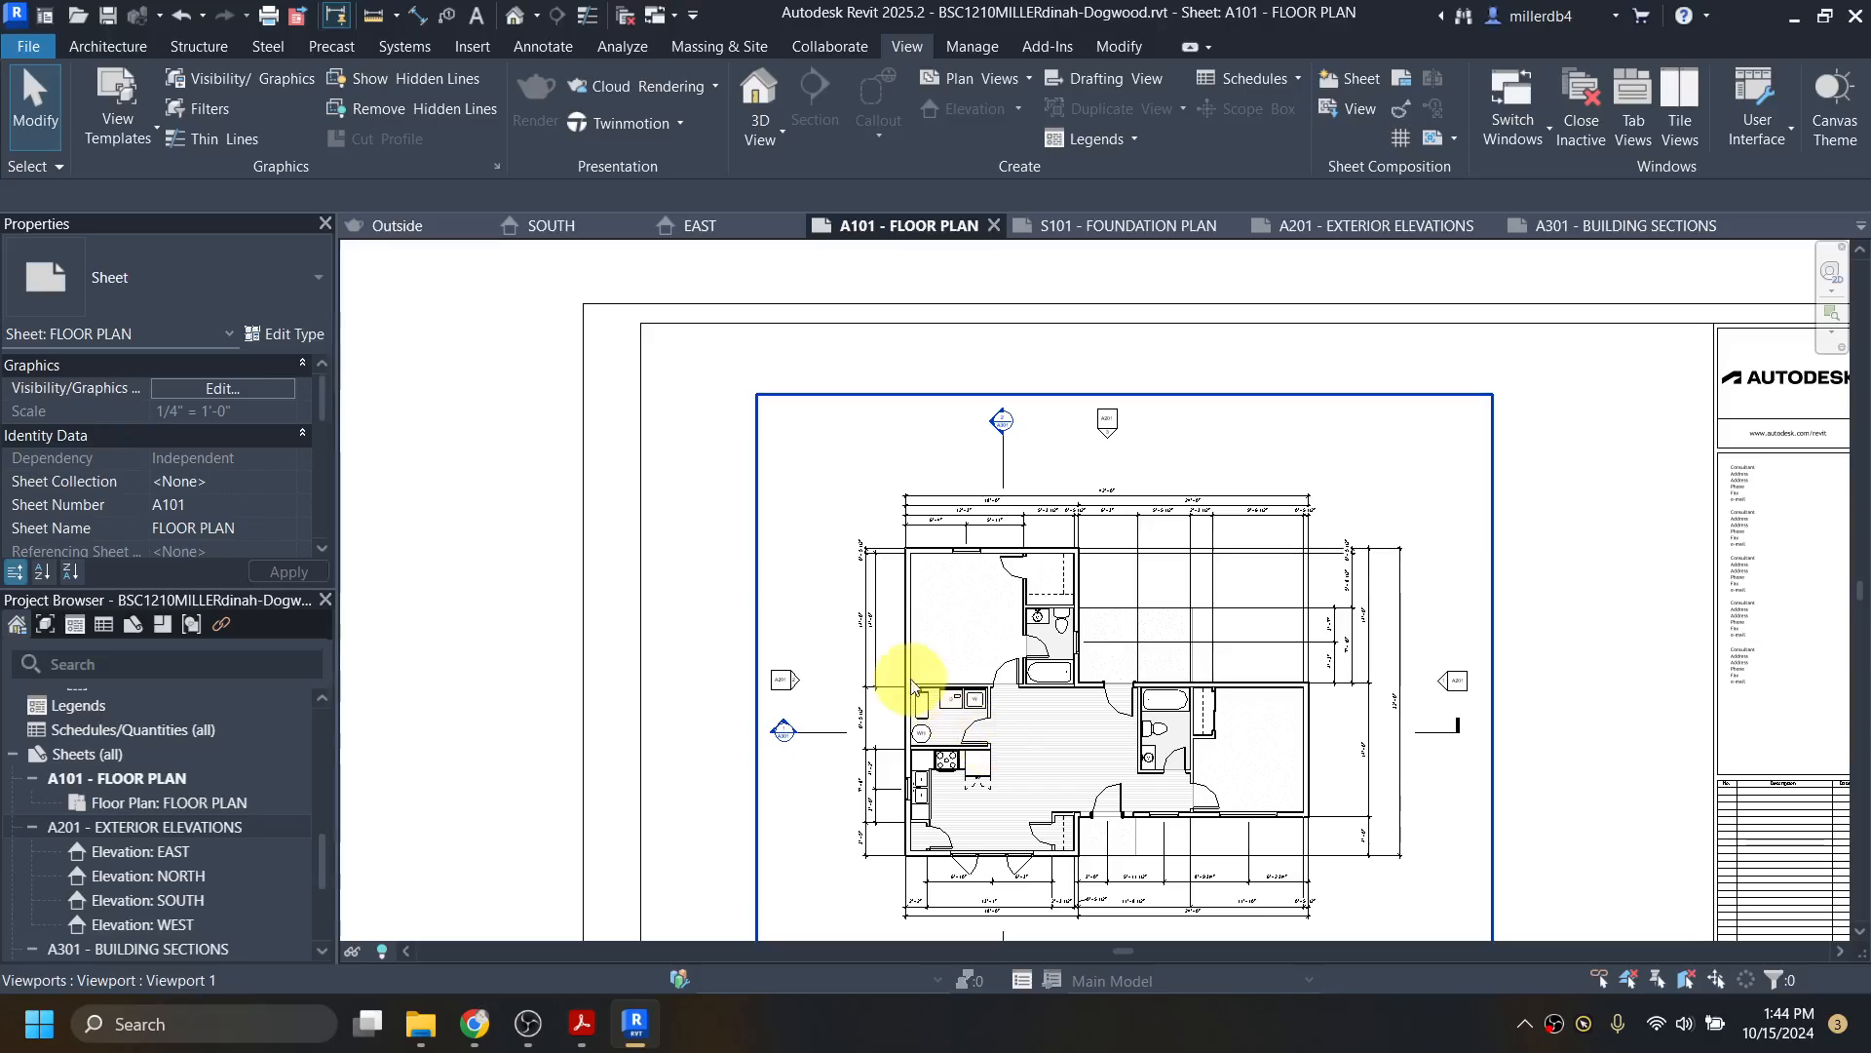
Step: Reopen sheet A301 BUILDING SECTIONS and save the project
scroll(137, 860, down, 3)
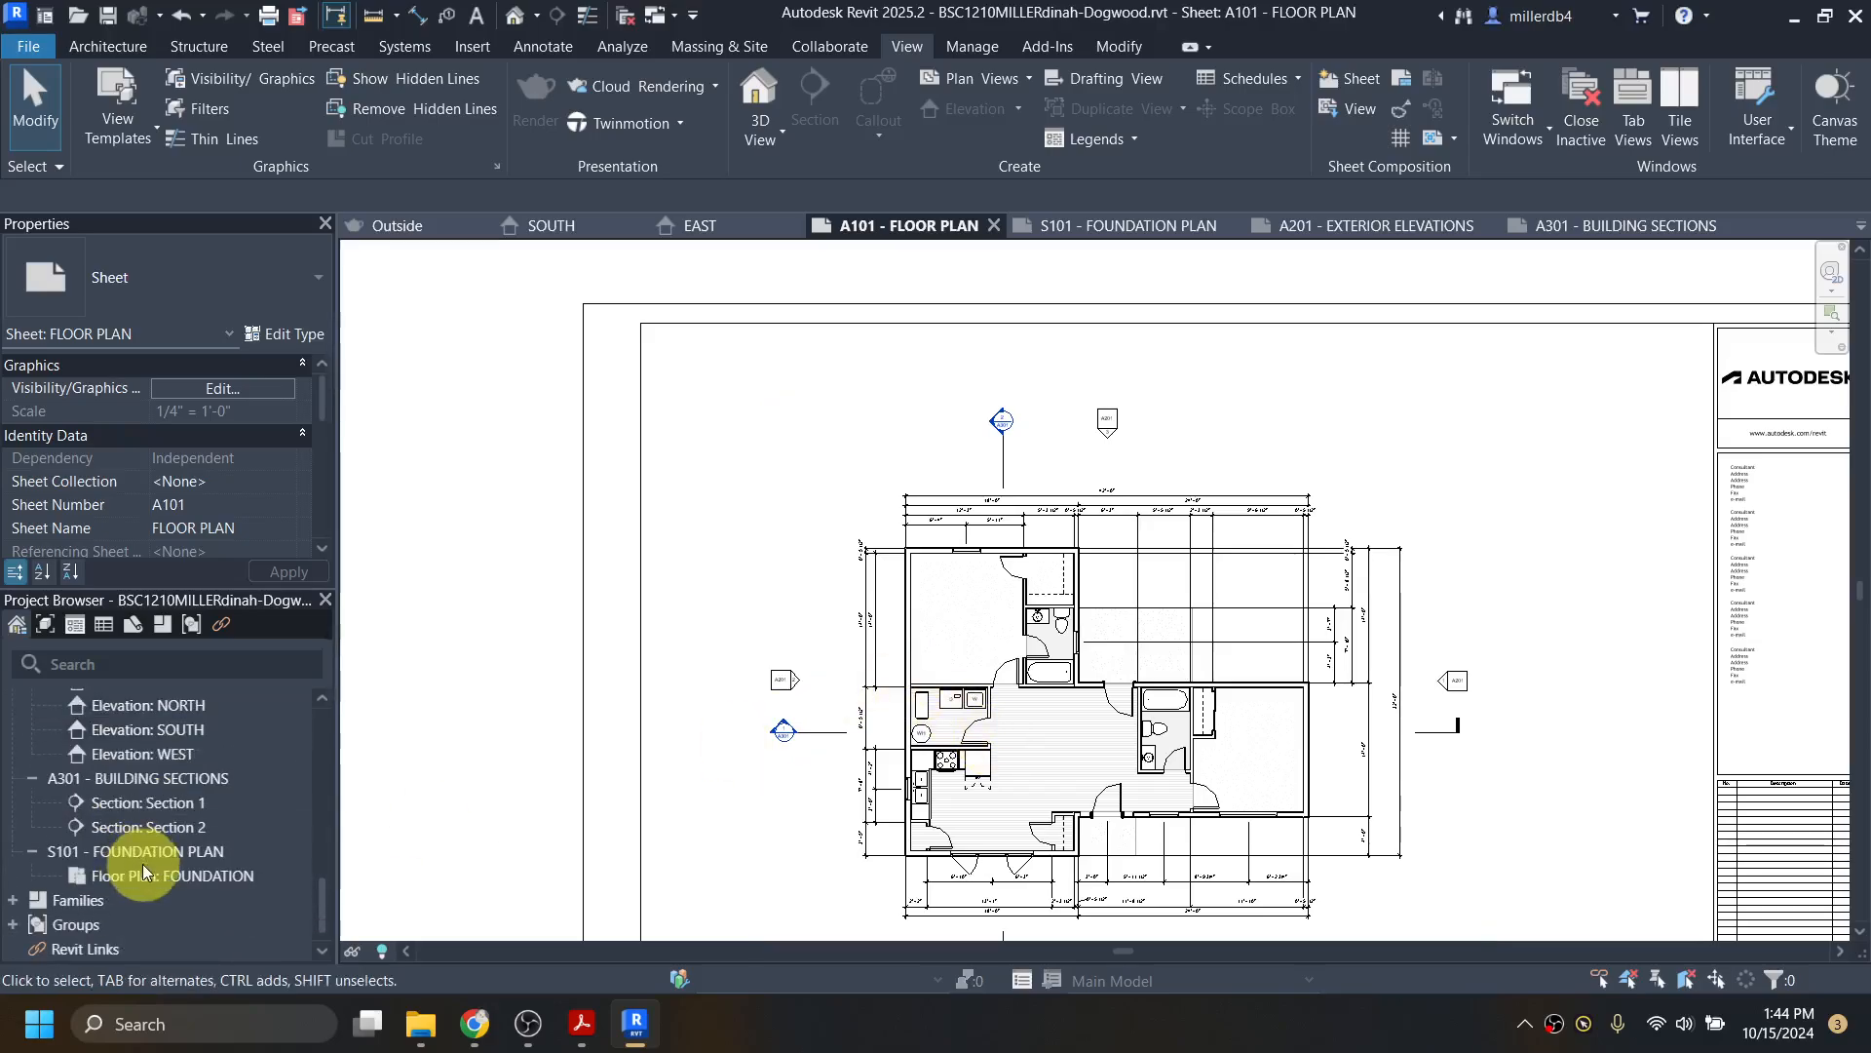
double_click(120, 777)
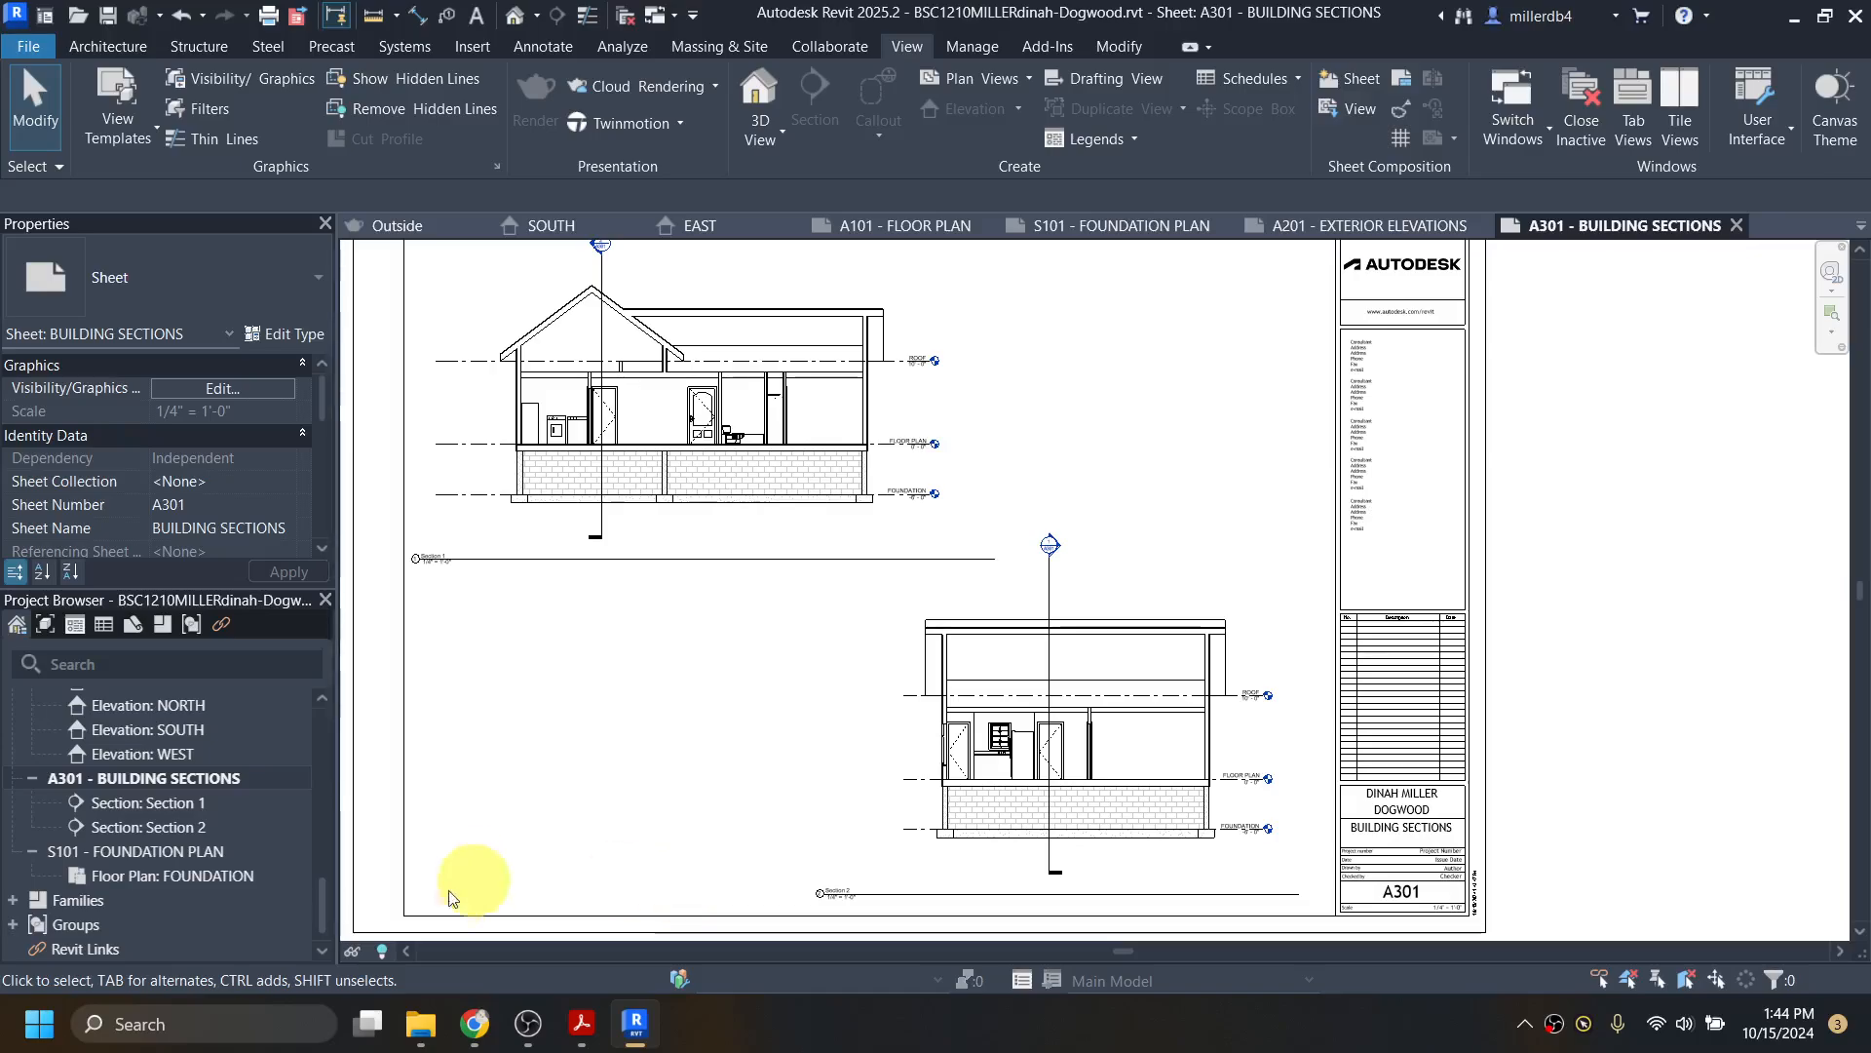
click(110, 17)
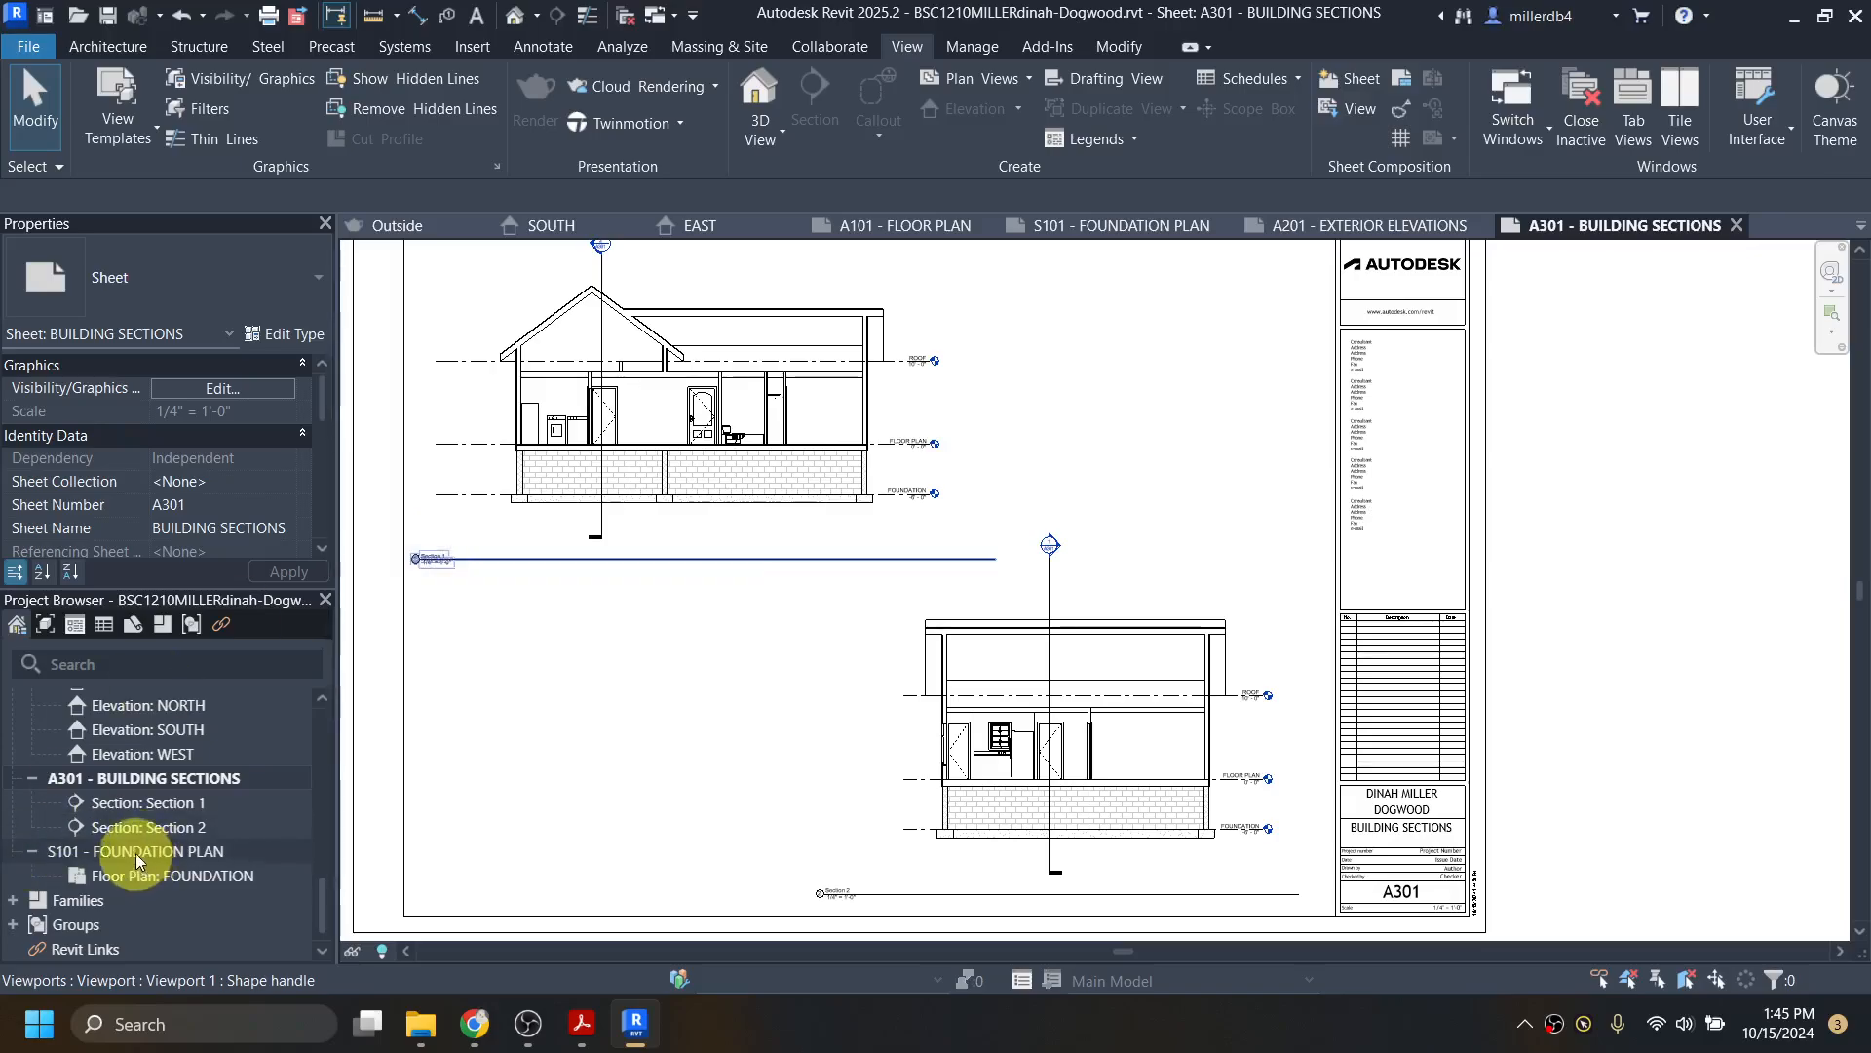
scroll(133, 842, up, 5)
scroll(133, 842, up, 3)
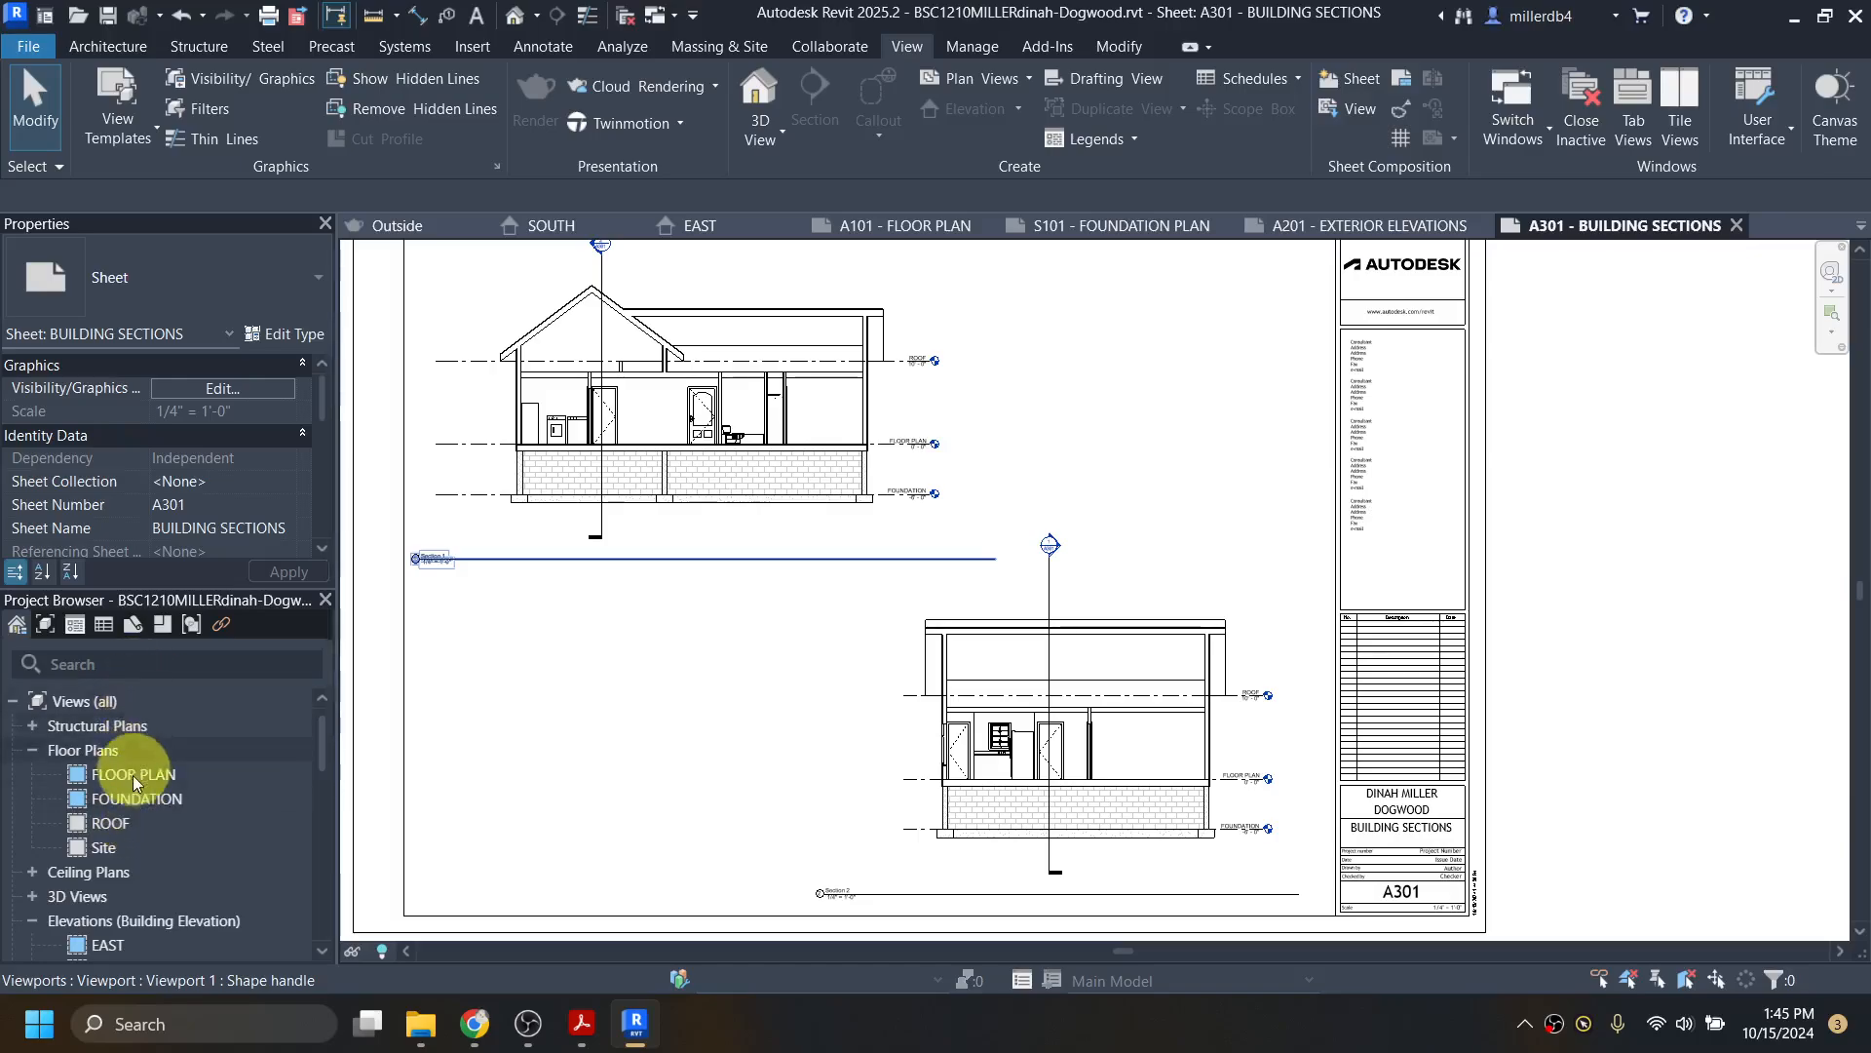